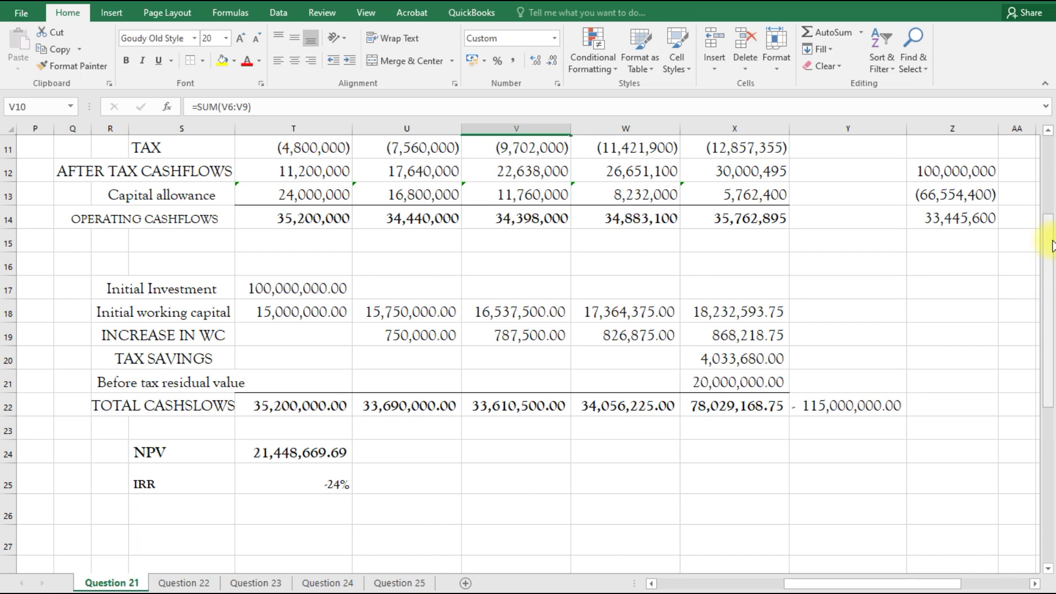
# Step: Copy the Expected scenario block Q4:Y25, from its heading down to the NPV and IRR rows
pyautogui.scroll(2, 915, 360)
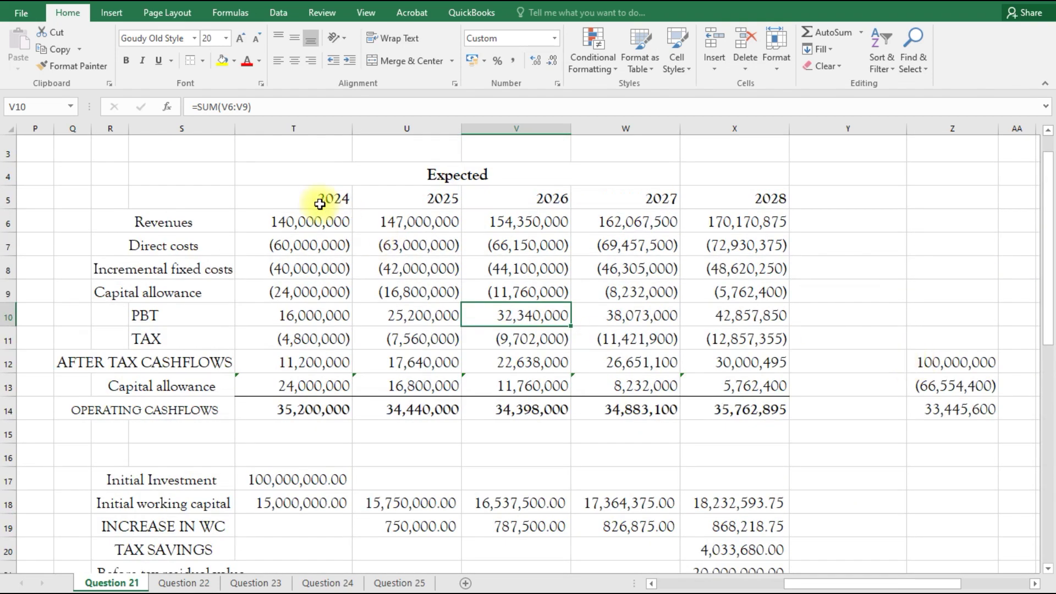
pyautogui.moveTo(71, 165); pyautogui.dragTo(861, 406)
pyautogui.rightClick(682, 310)
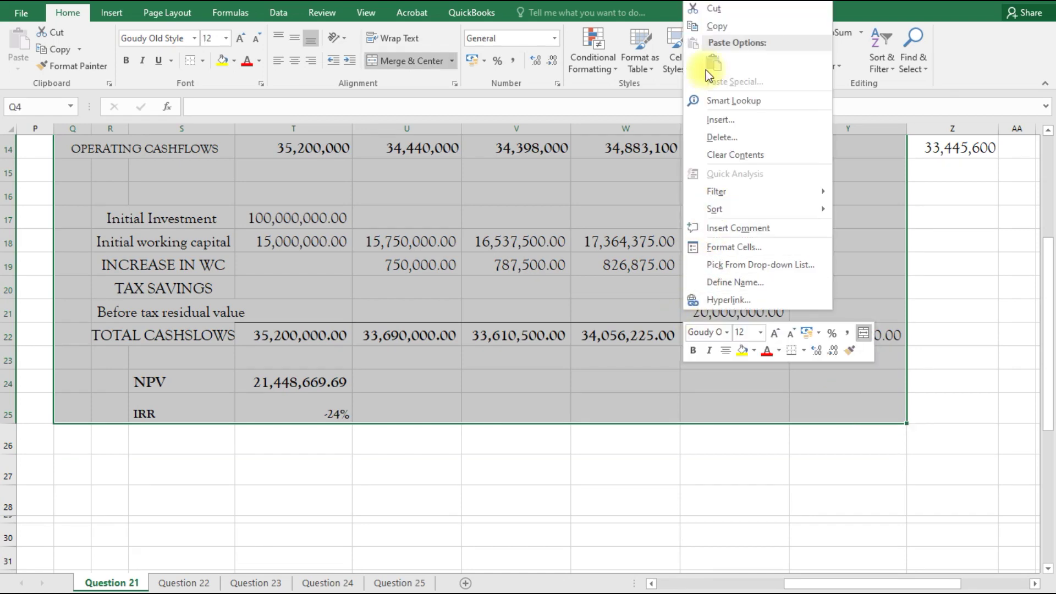
pyautogui.click(719, 22)
pyautogui.scroll(5, 561, 399)
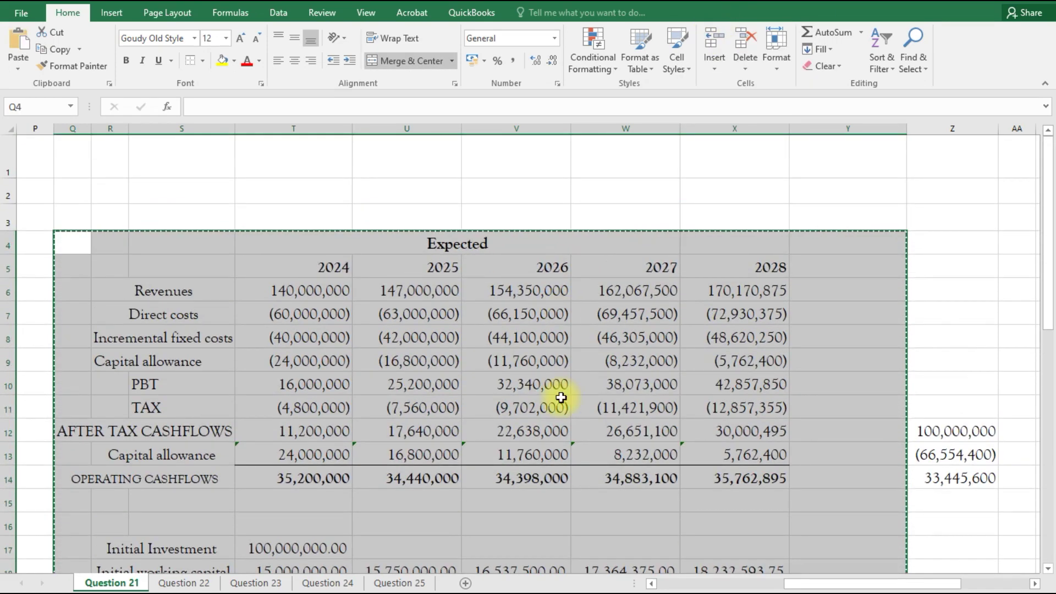
pyautogui.scroll(-6, 561, 397)
pyautogui.scroll(-1, 561, 397)
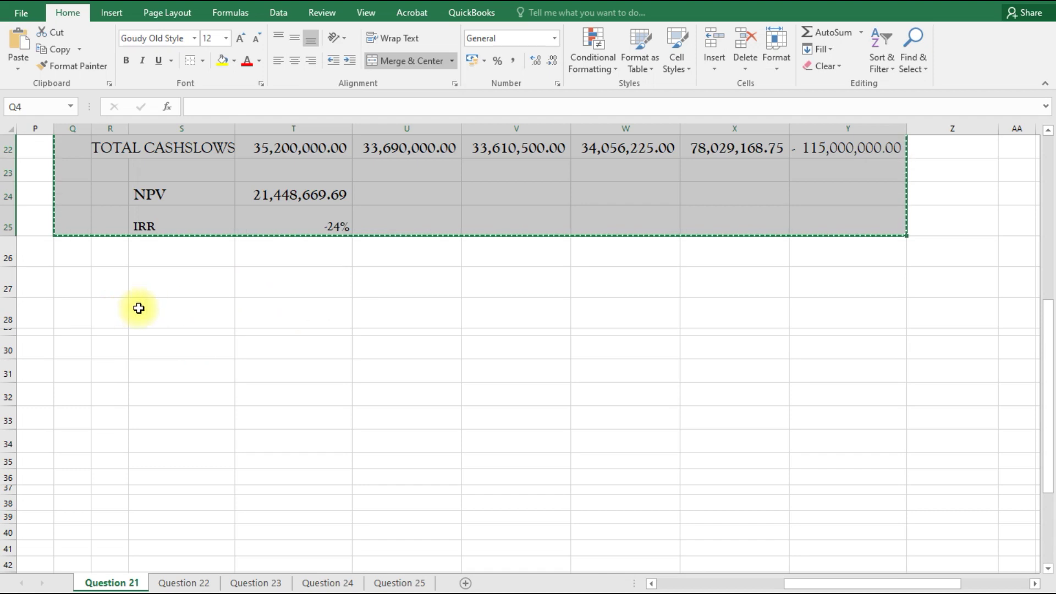
# Step: Try pasting only the formulas of the copied block starting at cell Q28, below the Expected table
pyautogui.click(78, 315)
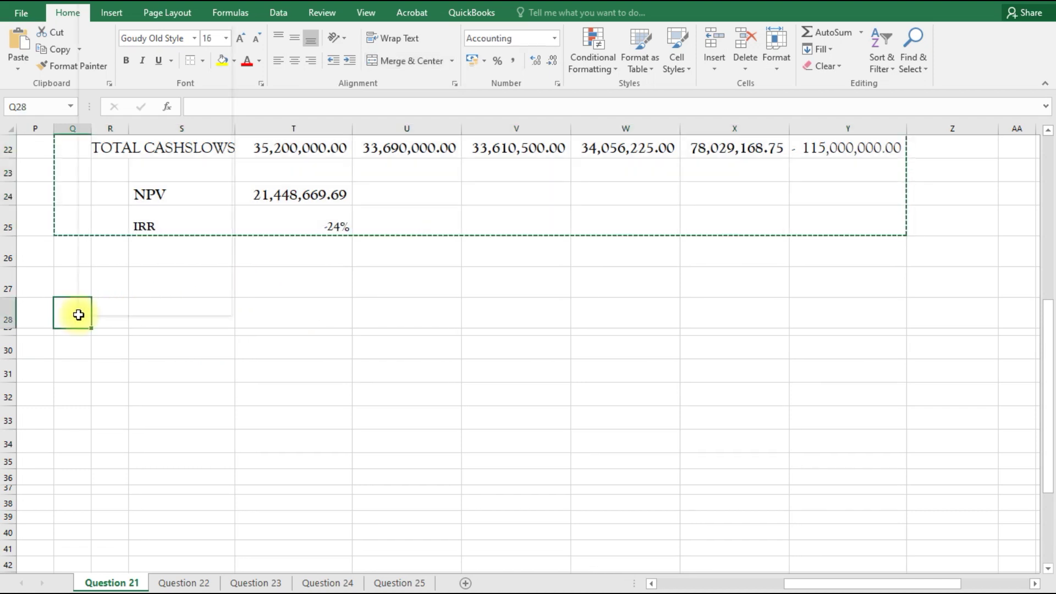
pyautogui.rightClick(78, 314)
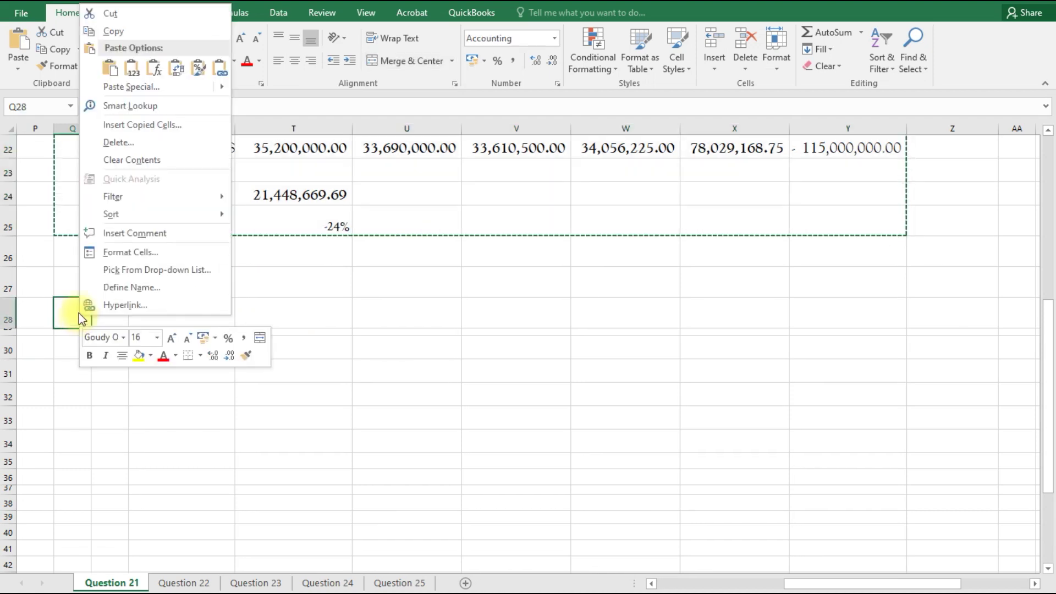
pyautogui.click(134, 71)
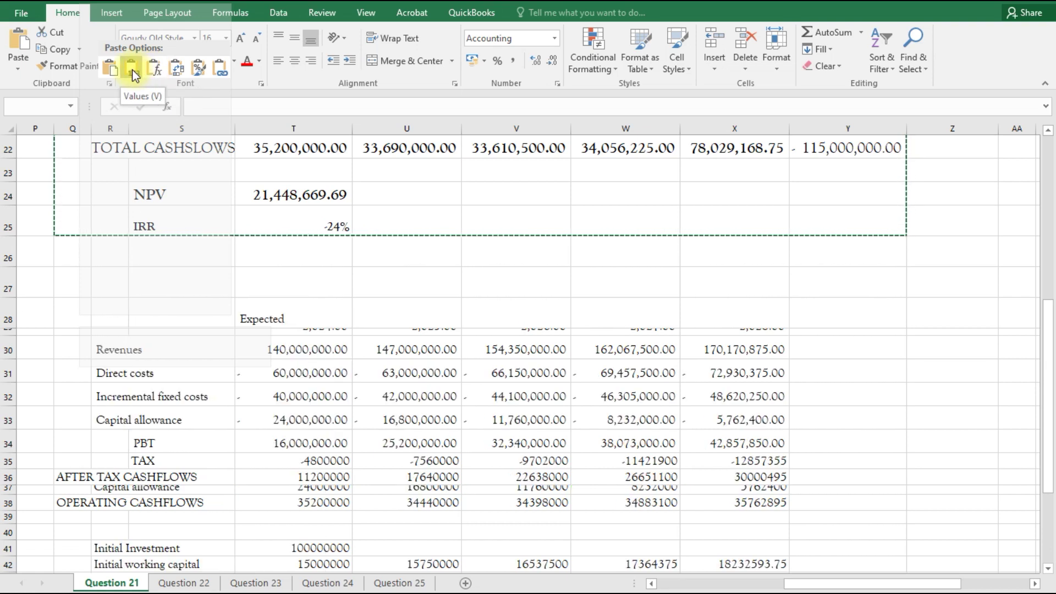
pyautogui.click(151, 67)
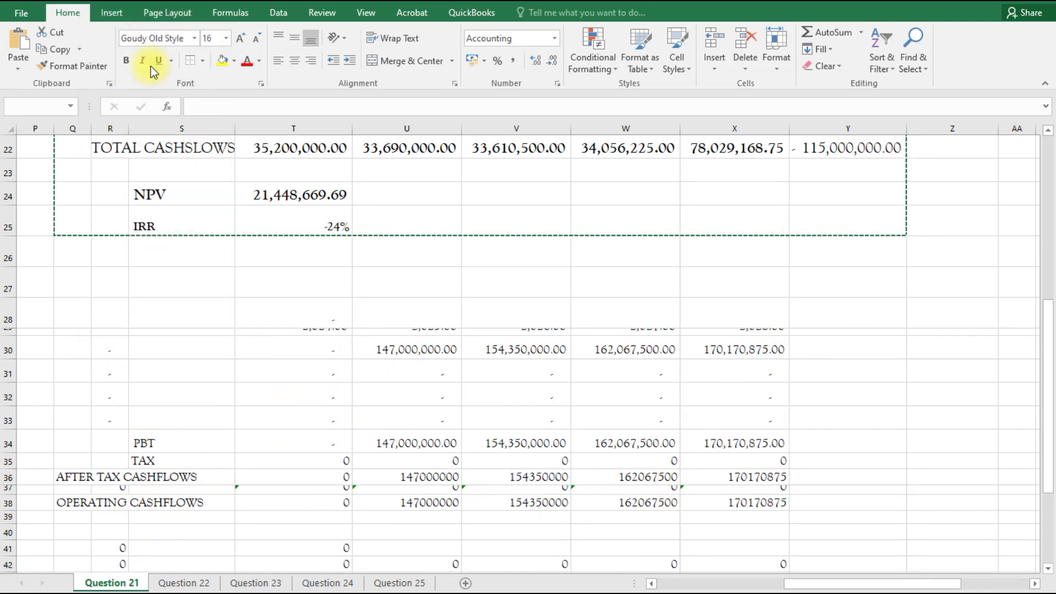
# Step: Check the block pasted from Q28 against the original, and undo the paste
pyautogui.scroll(3, 538, 454)
pyautogui.scroll(-4, 538, 455)
pyautogui.click(538, 455)
pyautogui.click(564, 284)
pyautogui.click(538, 248)
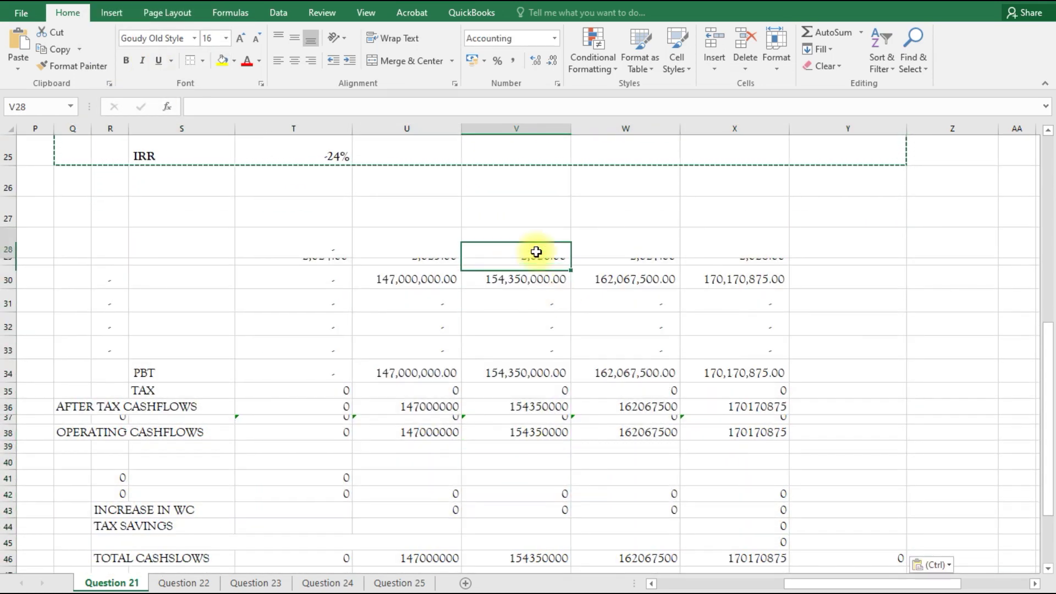
pyautogui.scroll(1, 474, 379)
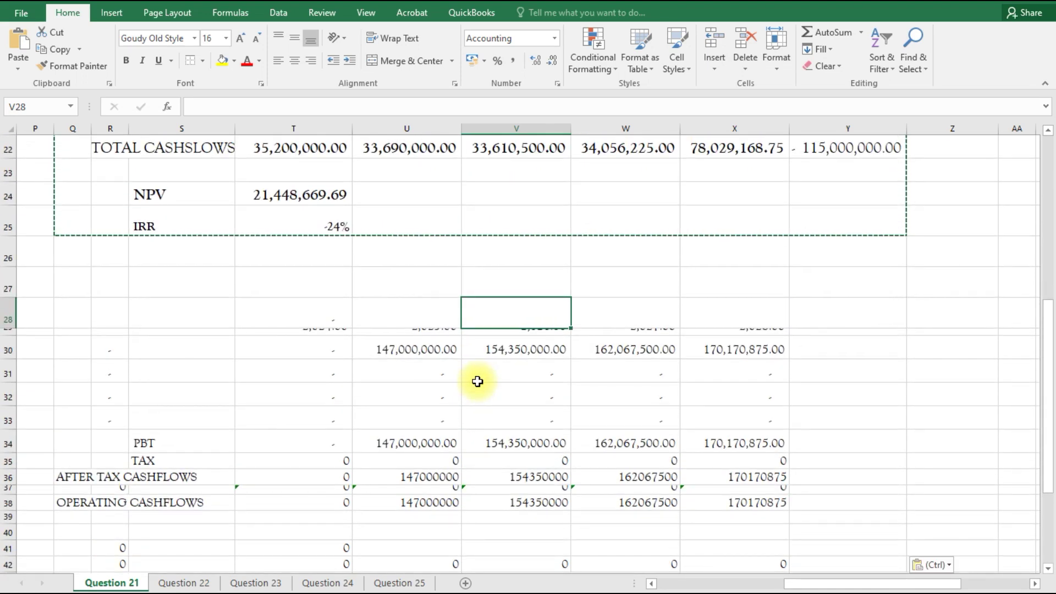
pyautogui.hotkey('ctrl', 'z')
# Step: Try pasting the copied block as formulas starting at Q30, review it, and undo the paste
pyautogui.click(478, 420)
pyautogui.rightClick(67, 347)
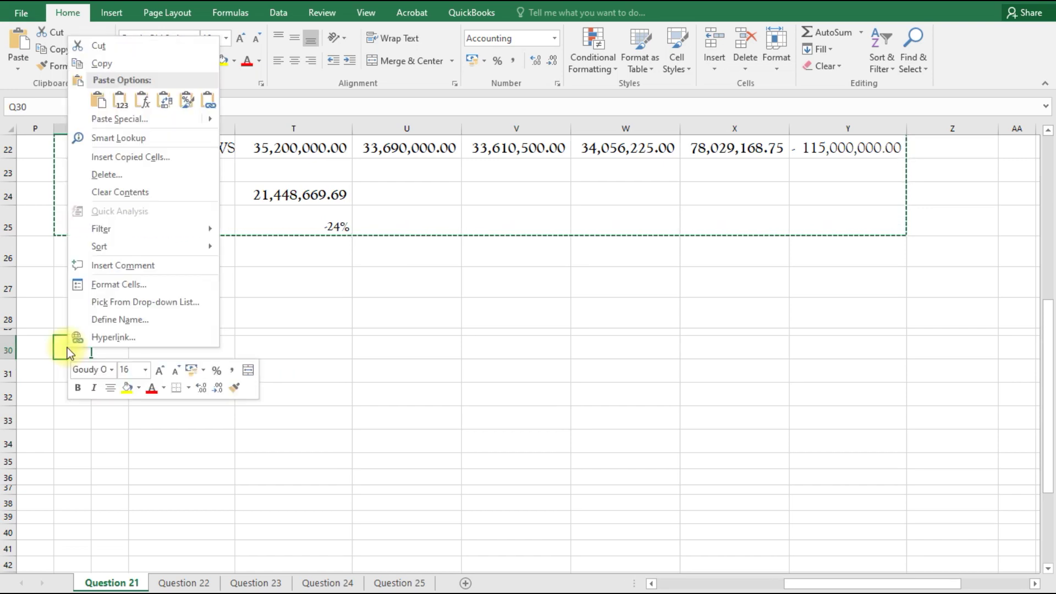
pyautogui.click(142, 102)
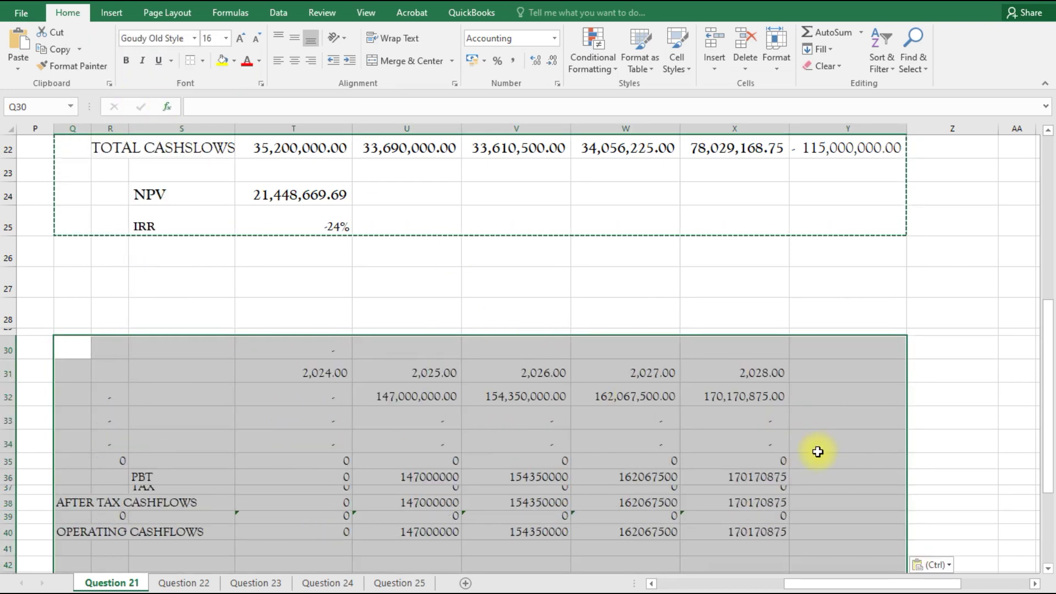
pyautogui.scroll(4, 818, 452)
pyautogui.scroll(-3, 819, 452)
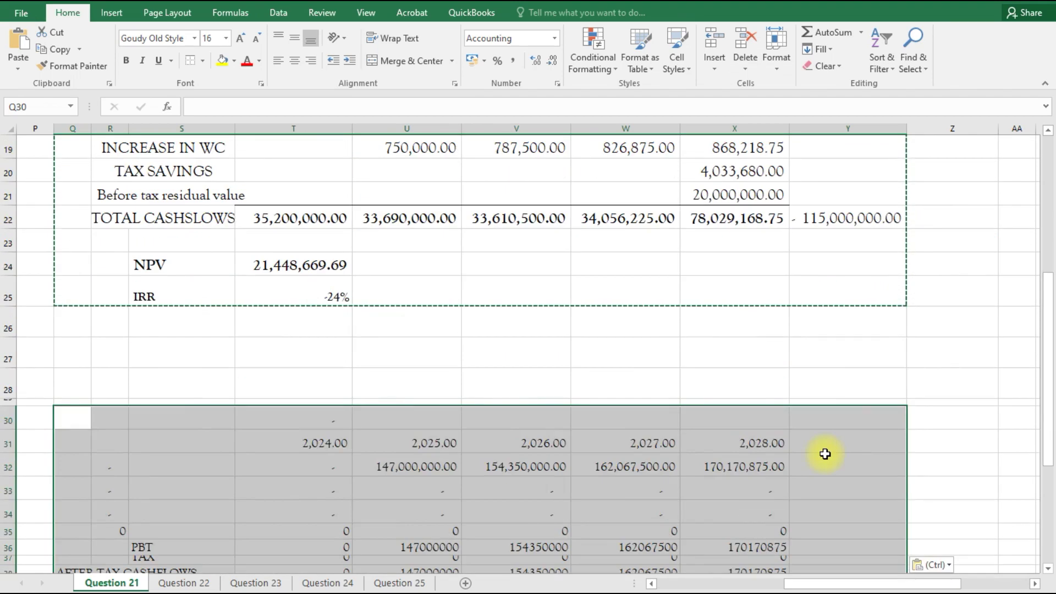
pyautogui.scroll(-8, 826, 454)
pyautogui.scroll(2, 828, 454)
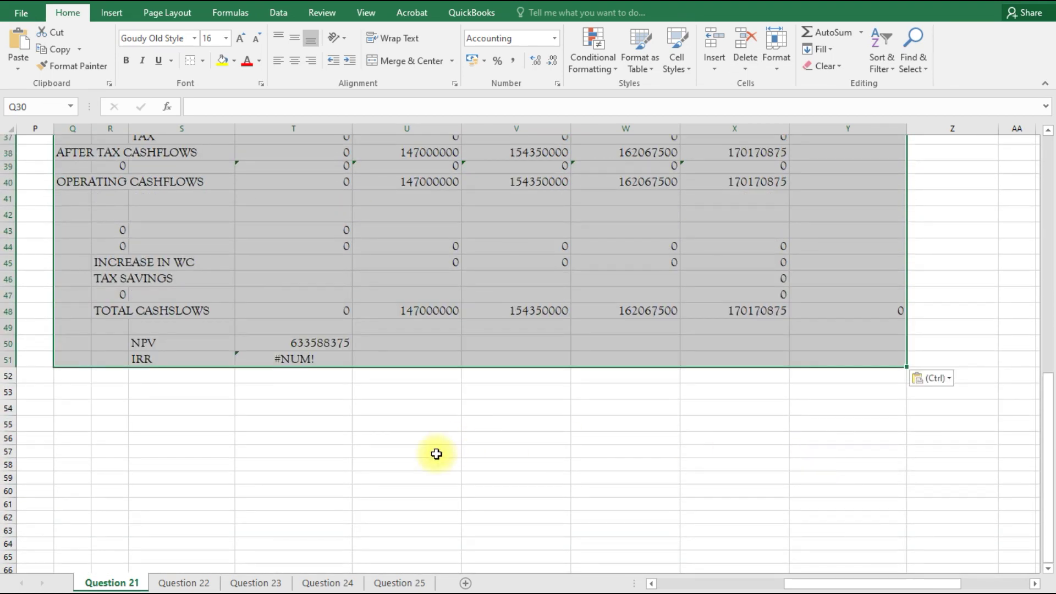
pyautogui.scroll(5, 441, 450)
pyautogui.click(750, 396)
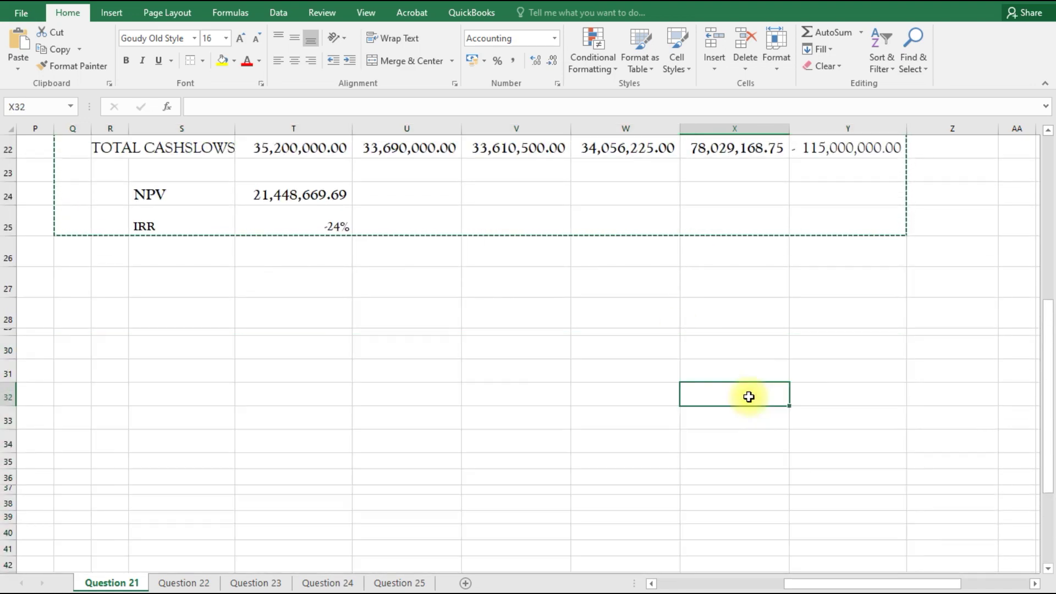
pyautogui.scroll(2, 770, 374)
pyautogui.scroll(5, 794, 351)
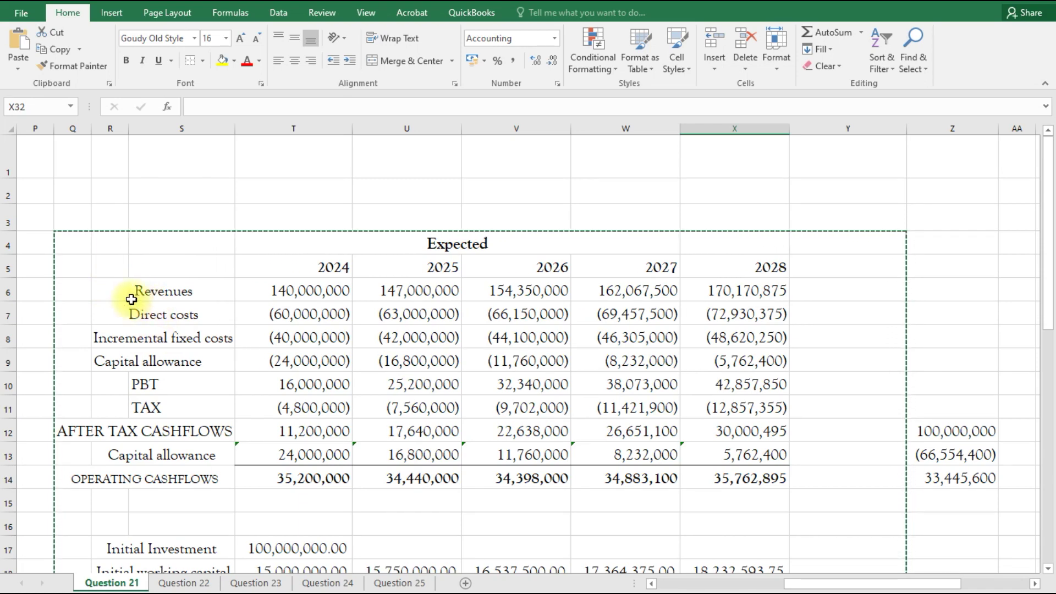
pyautogui.click(293, 172)
pyautogui.click(177, 219)
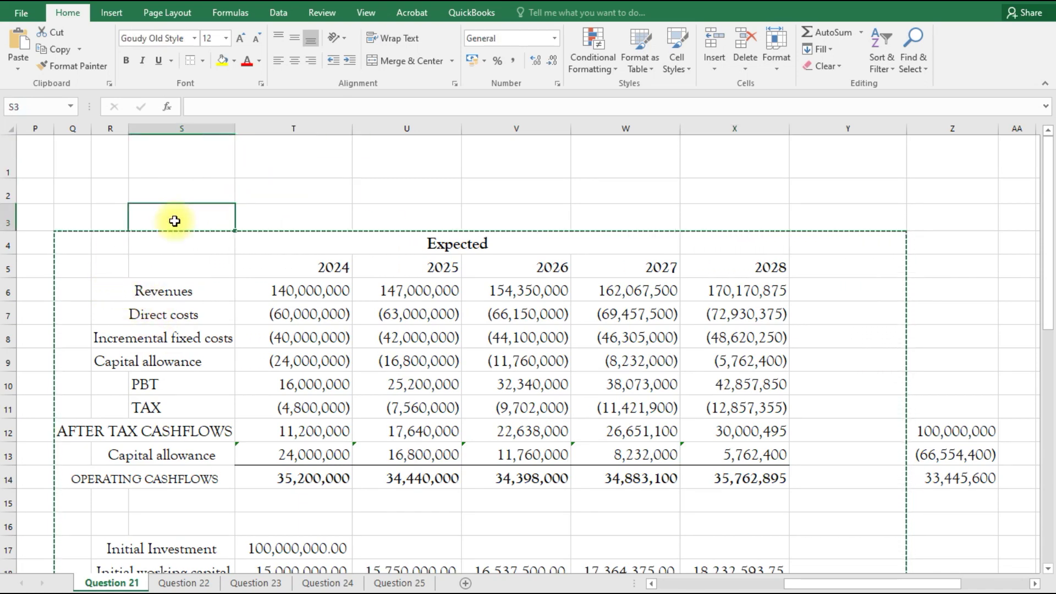
pyautogui.rightClick(120, 290)
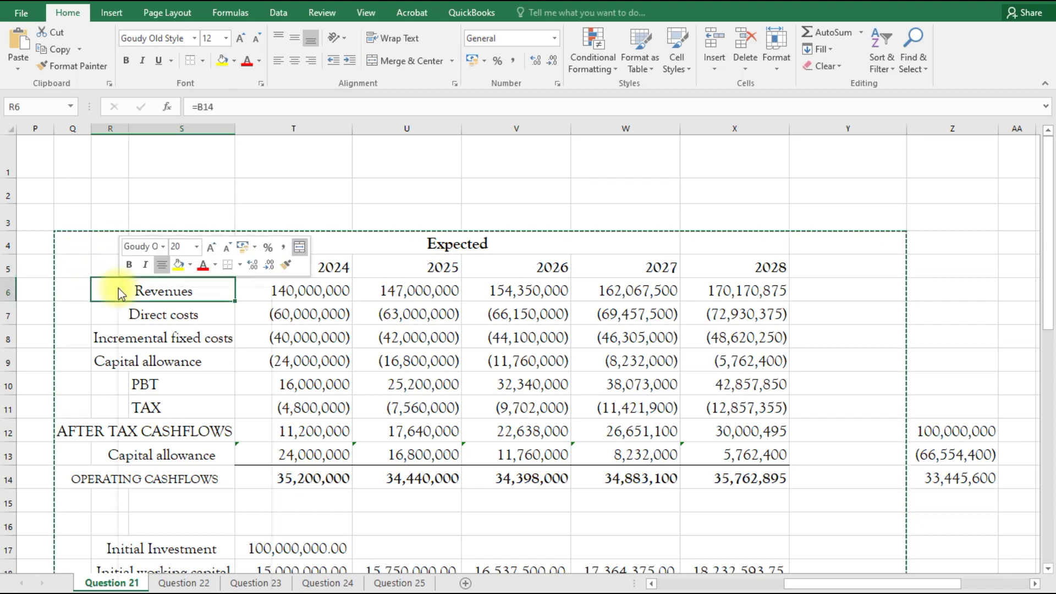
pyautogui.click(245, 213)
pyautogui.click(118, 250)
pyautogui.click(330, 217)
pyautogui.press('Escape')
# Step: Copy the complete Expected cash flow table in Q4:Y25, including the NPV and IRR rows
pyautogui.moveTo(73, 239)
pyautogui.mouseDown()
pyautogui.moveTo(255, 467)
pyautogui.moveTo(868, 541)
pyautogui.moveTo(741, 540)
pyautogui.moveTo(743, 589)
pyautogui.moveTo(790, 410)
pyautogui.mouseUp()
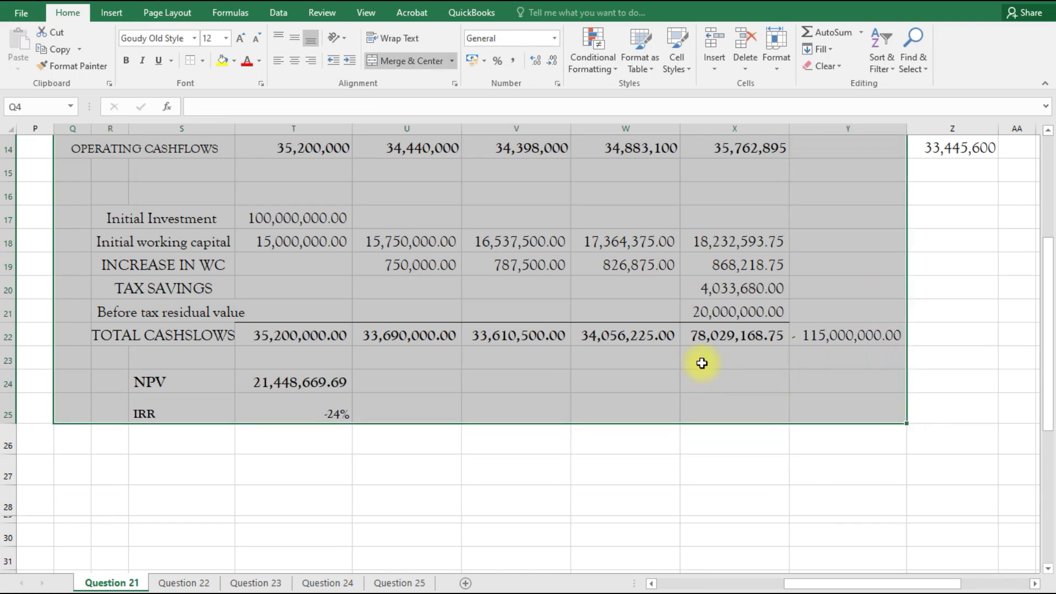
pyautogui.rightClick(625, 395)
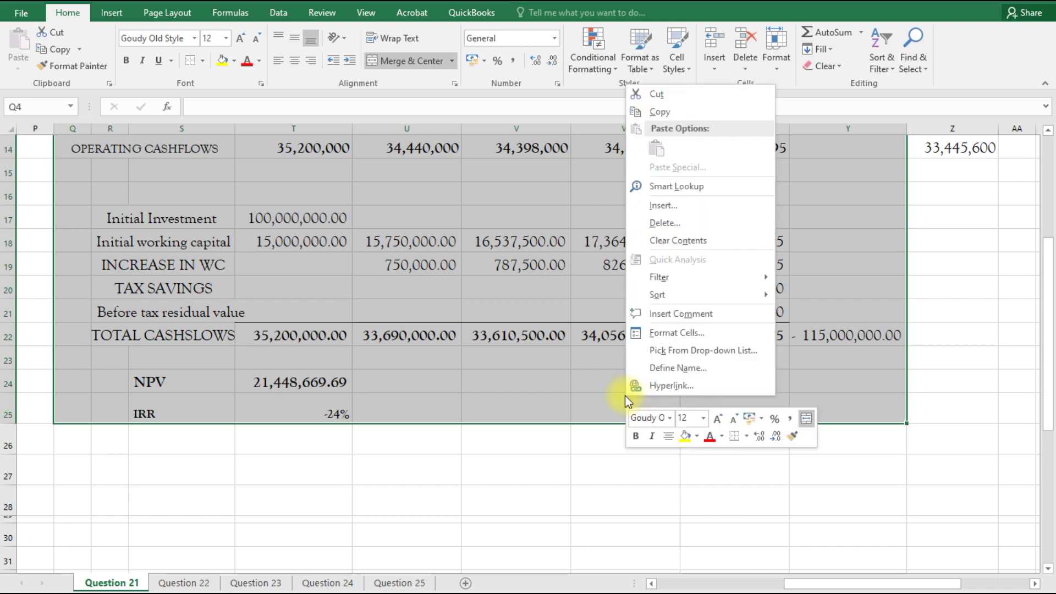
pyautogui.click(660, 111)
pyautogui.scroll(4, 501, 385)
pyautogui.scroll(-2, 511, 454)
pyautogui.scroll(-3, 514, 458)
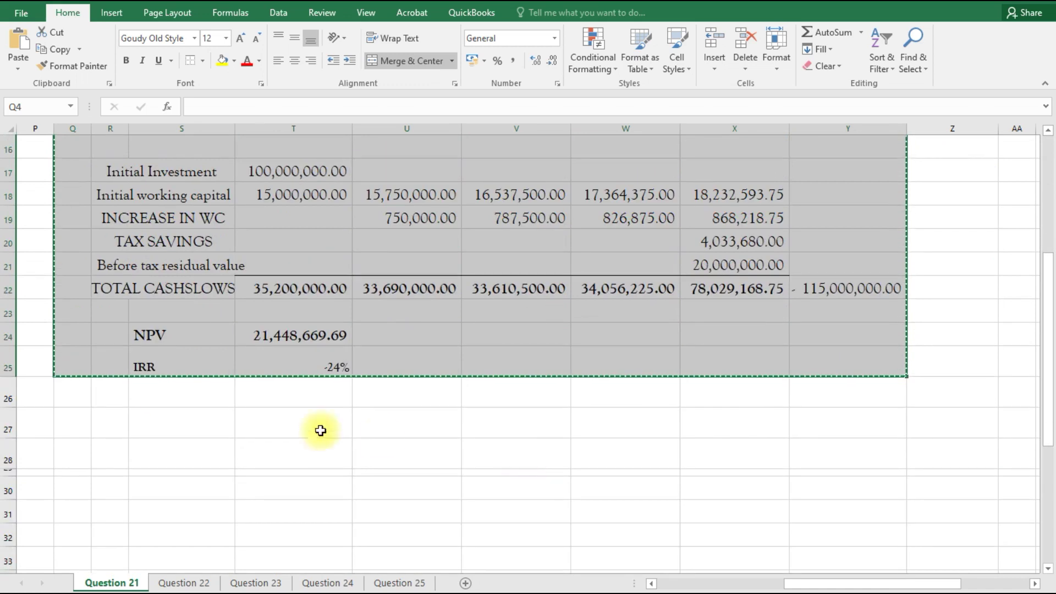
# Step: Paste the copied table with its formulas and formatting starting at cell Q28
pyautogui.click(105, 455)
pyautogui.click(69, 459)
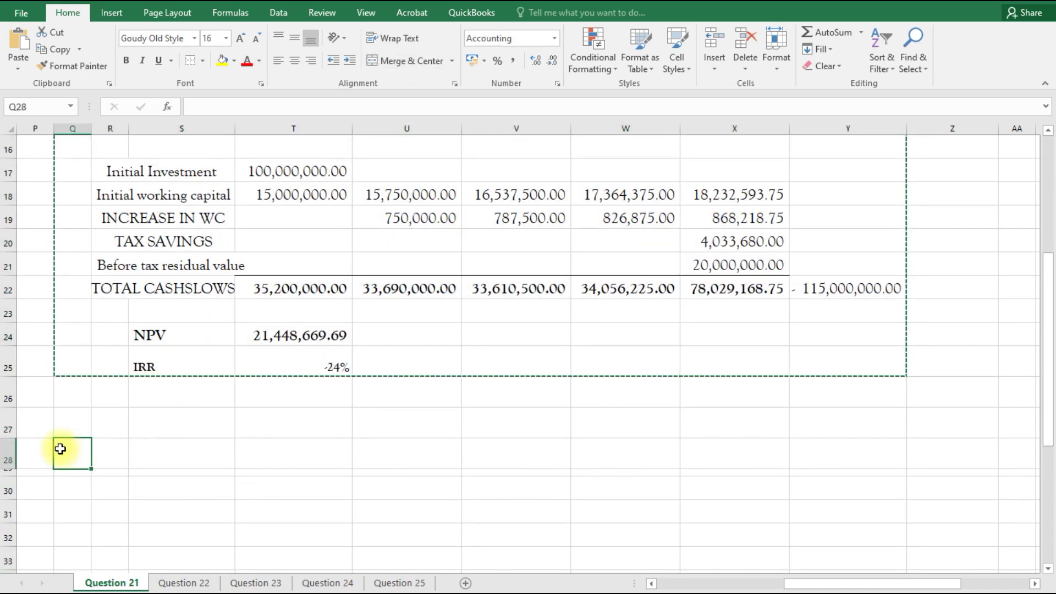
pyautogui.rightClick(68, 459)
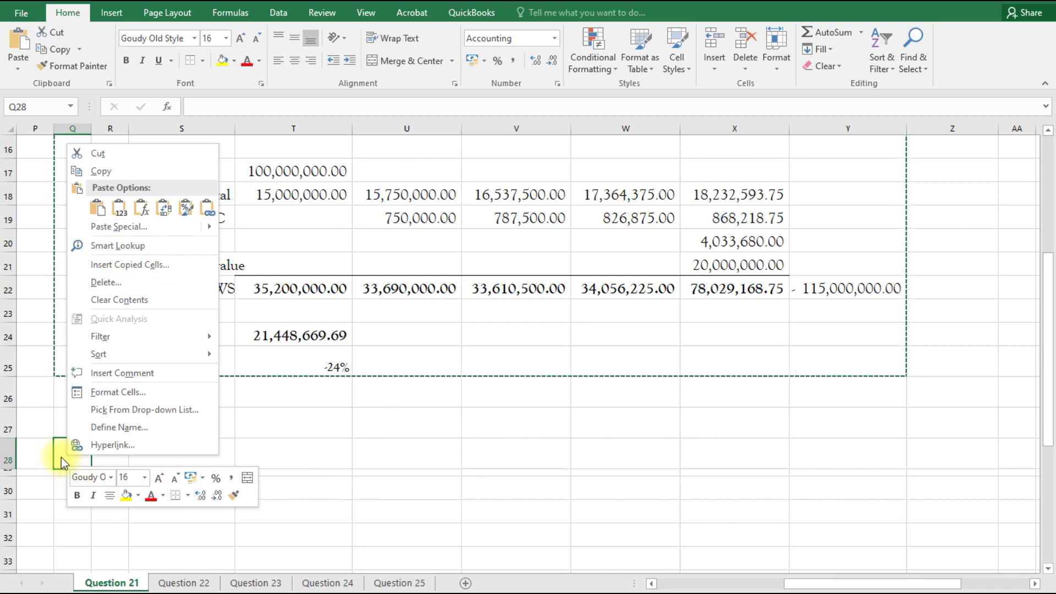
pyautogui.click(19, 53)
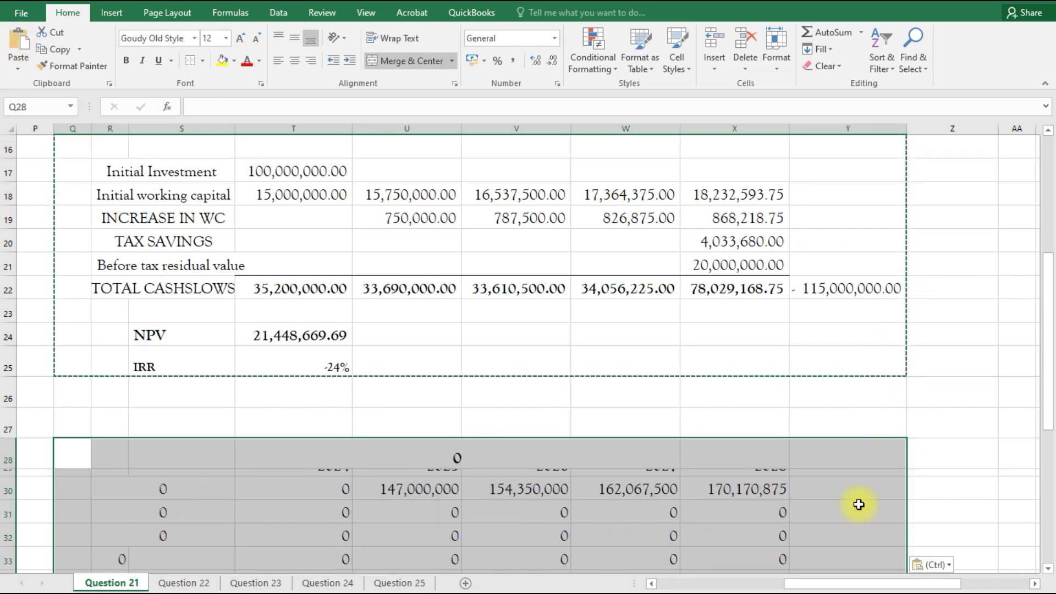
# Step: Review the pasted table and autofit the height of row 29, which holds its year headings
pyautogui.scroll(2, 863, 506)
pyautogui.scroll(-4, 863, 505)
pyautogui.click(424, 547)
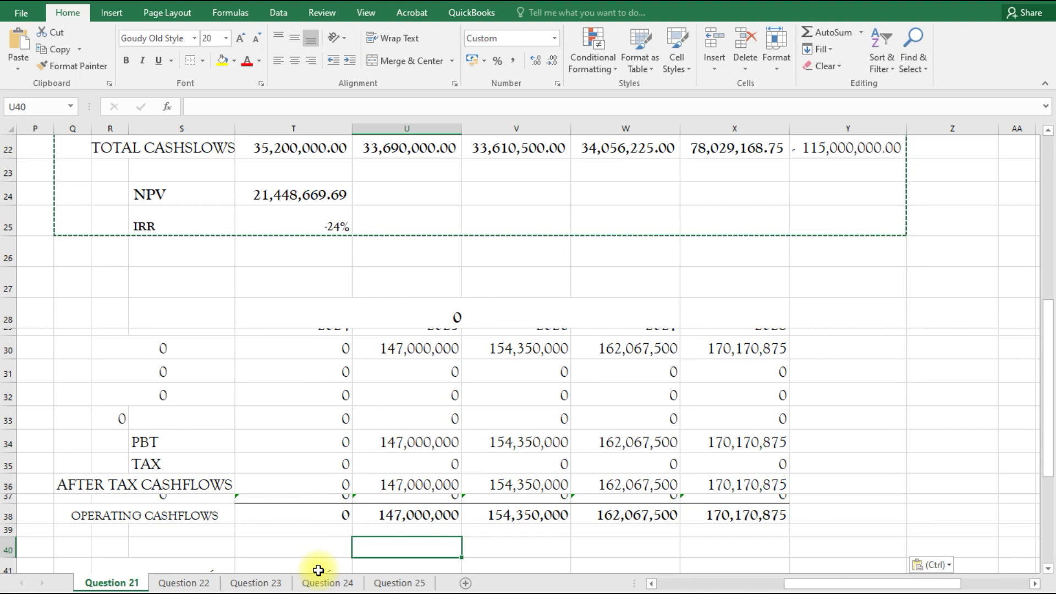
pyautogui.click(272, 425)
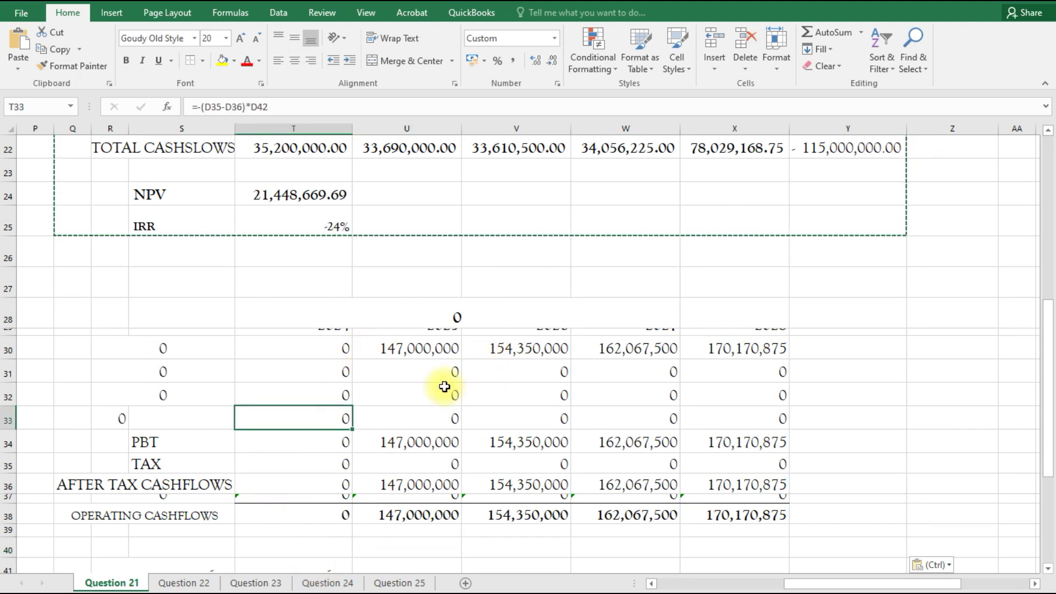
pyautogui.click(207, 332)
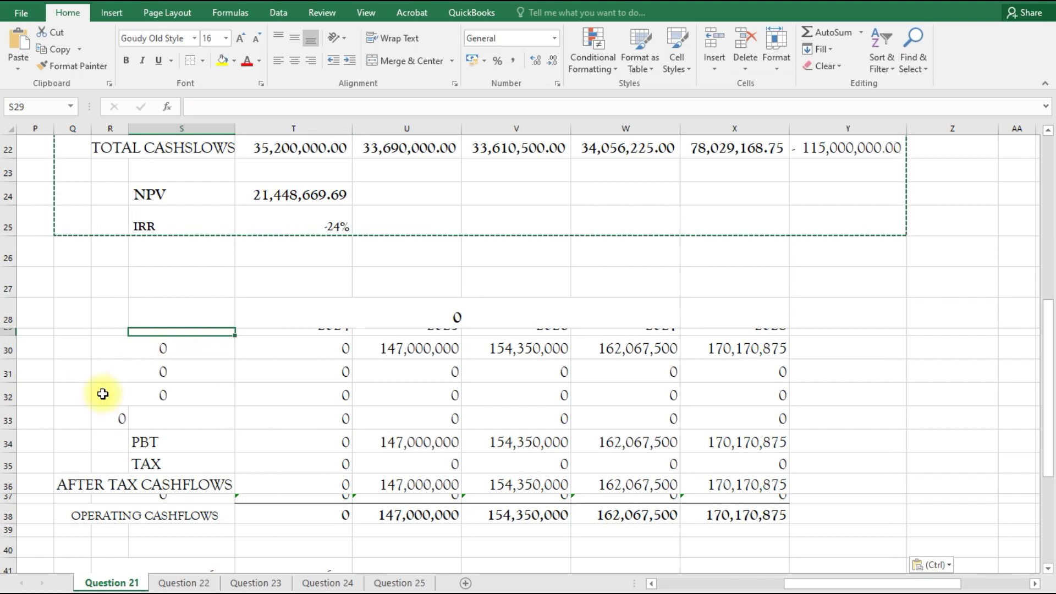
pyautogui.scroll(1, 110, 398)
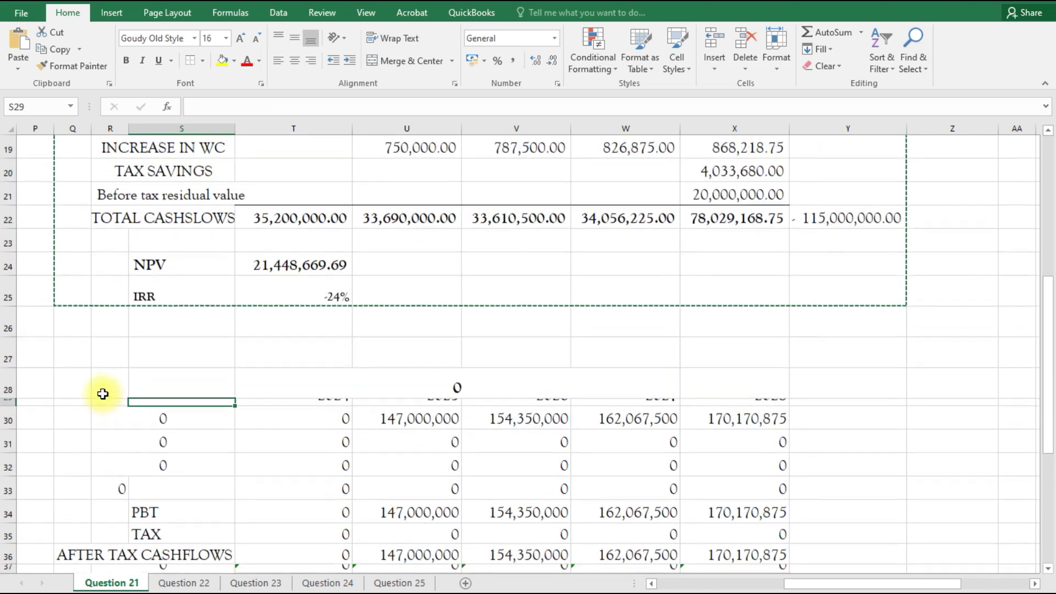
pyautogui.doubleClick(11, 404)
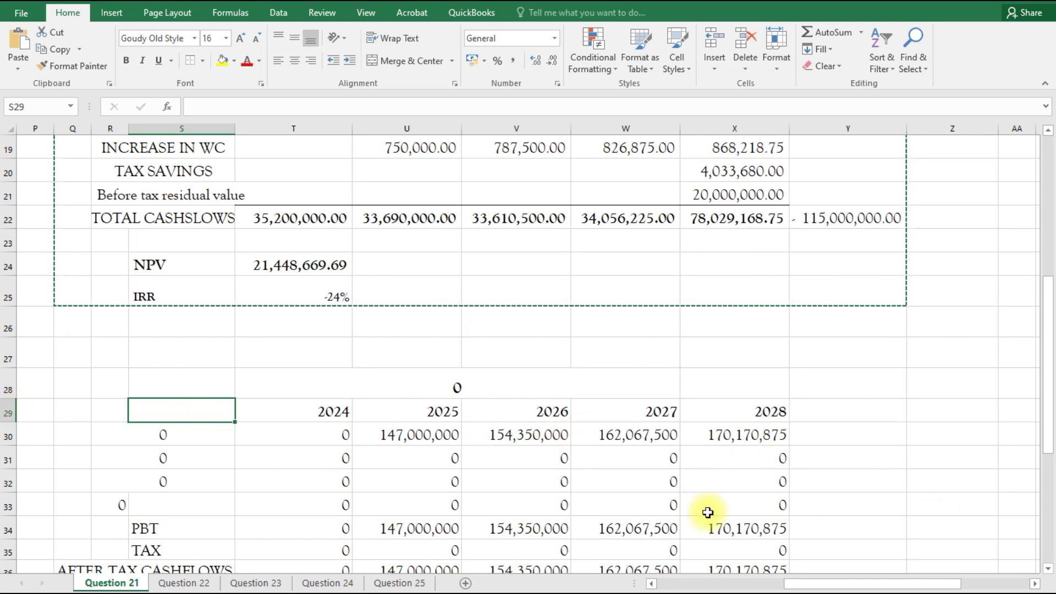
# Step: Link the pasted table's heading in T28 to the Optimistic label in cell K9
pyautogui.scroll(-1, 708, 513)
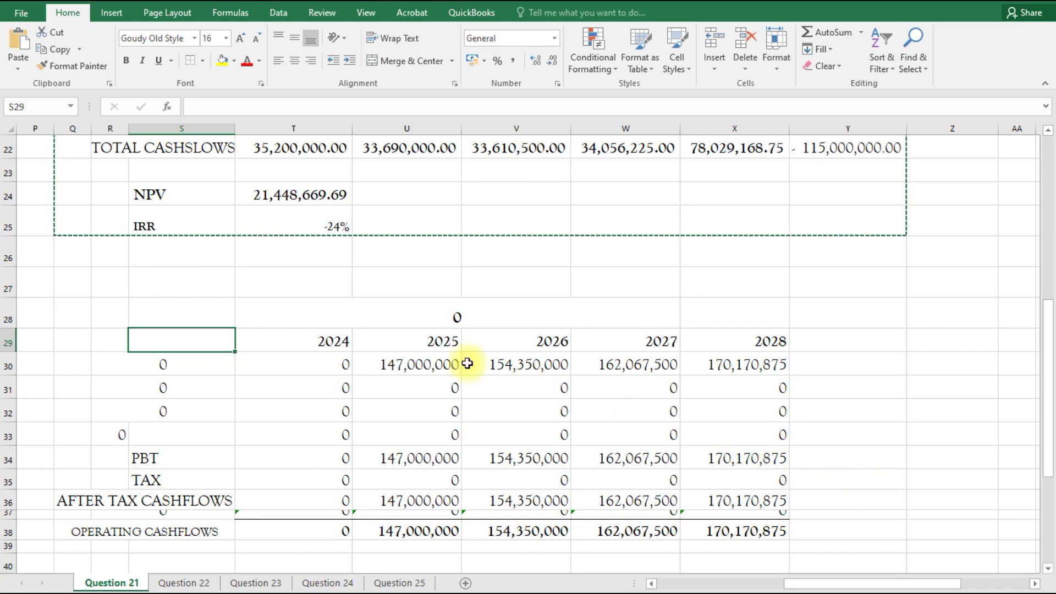
pyautogui.click(417, 314)
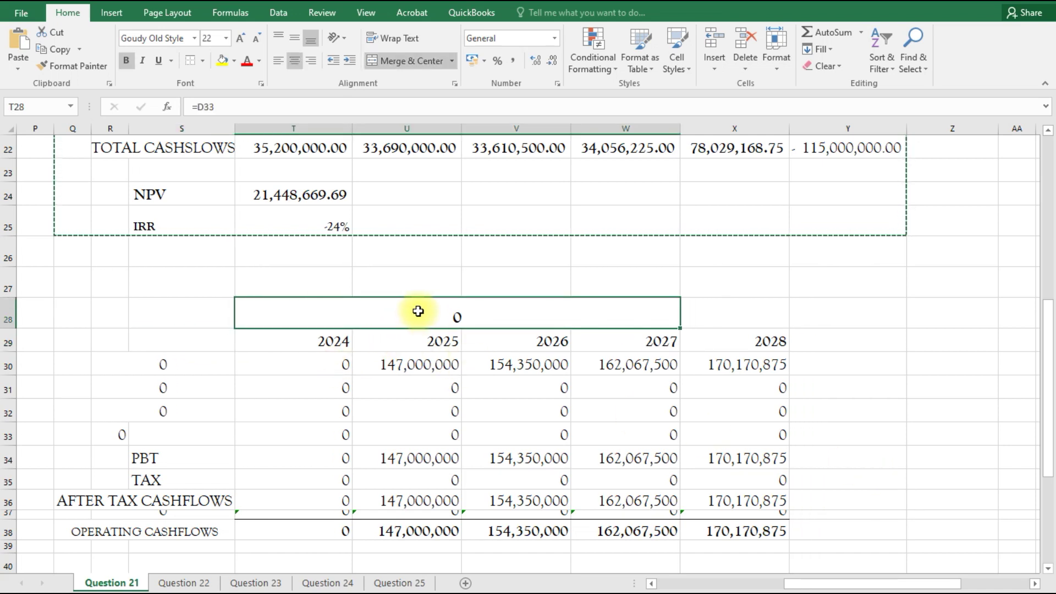
pyautogui.write('=')
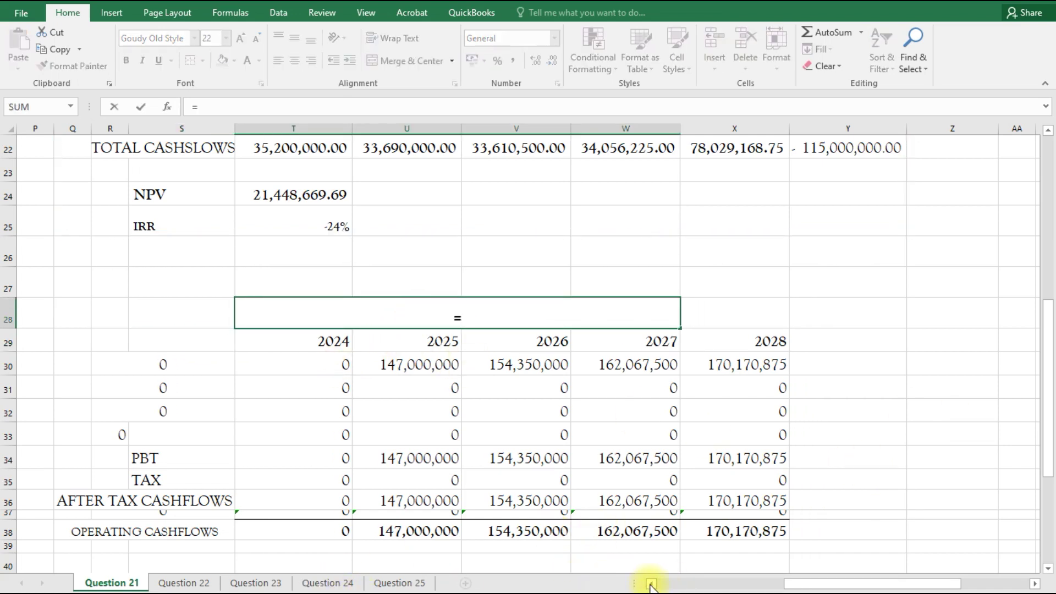
pyautogui.moveTo(651, 584); pyautogui.dragTo(651, 584)
pyautogui.scroll(7, 321, 420)
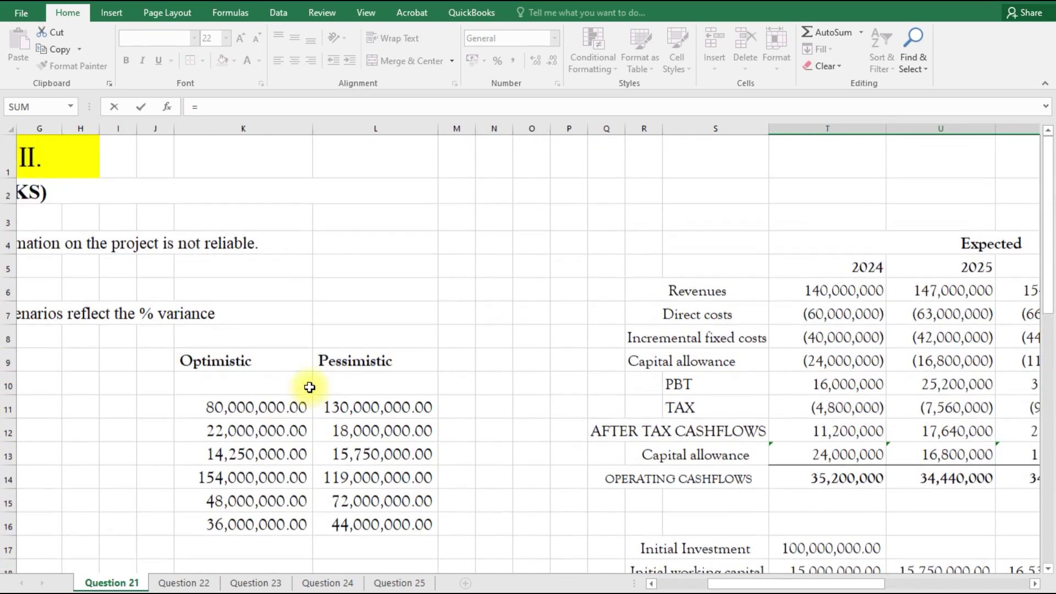
pyautogui.click(206, 357)
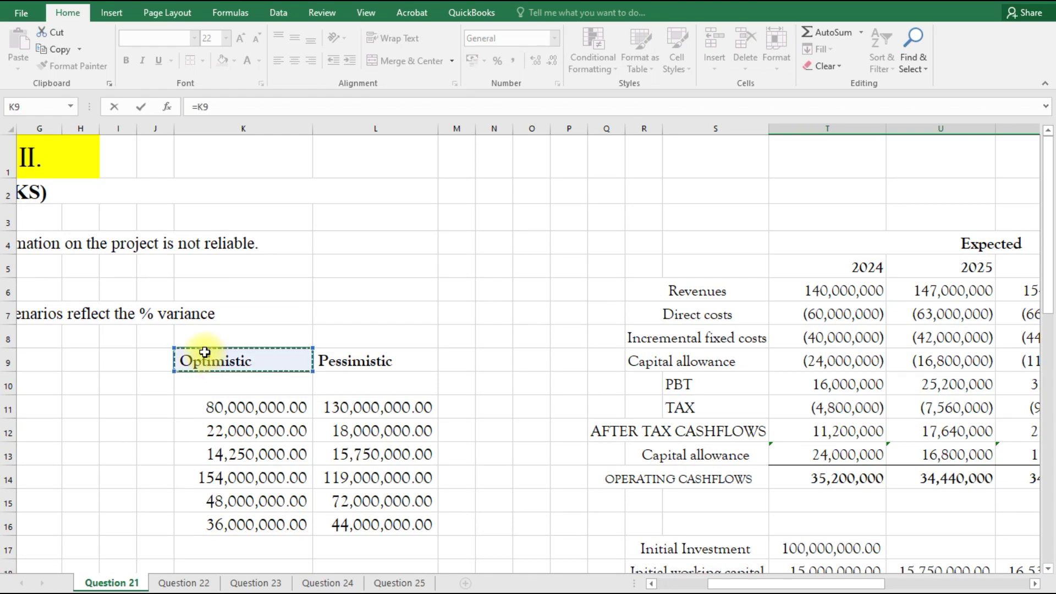
pyautogui.press('Escape')
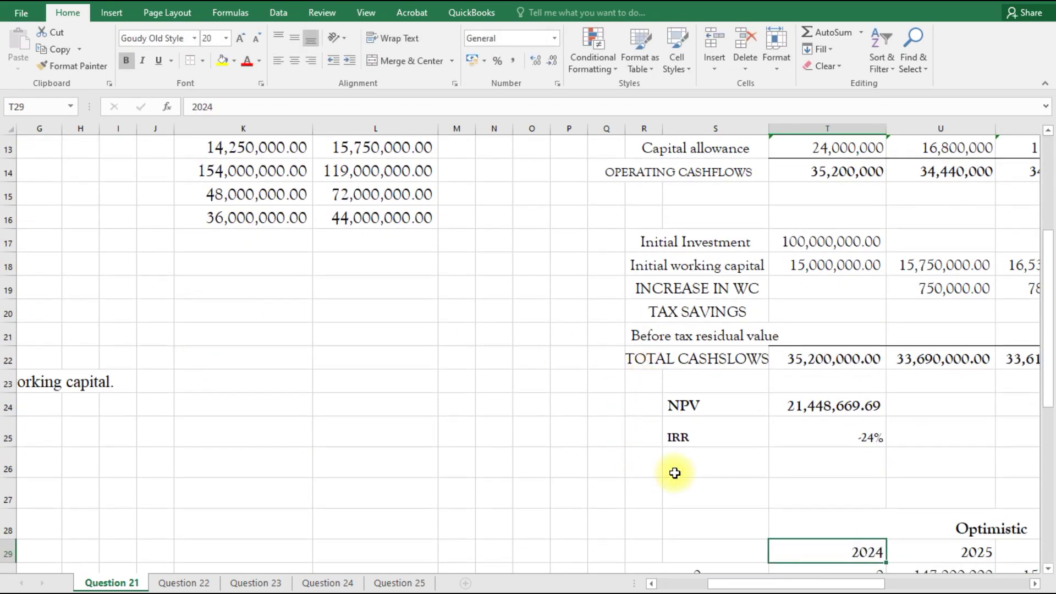
# Step: Link the first row label of the Optimistic table in R30 to the Revenues label in R6
pyautogui.scroll(-2, 673, 472)
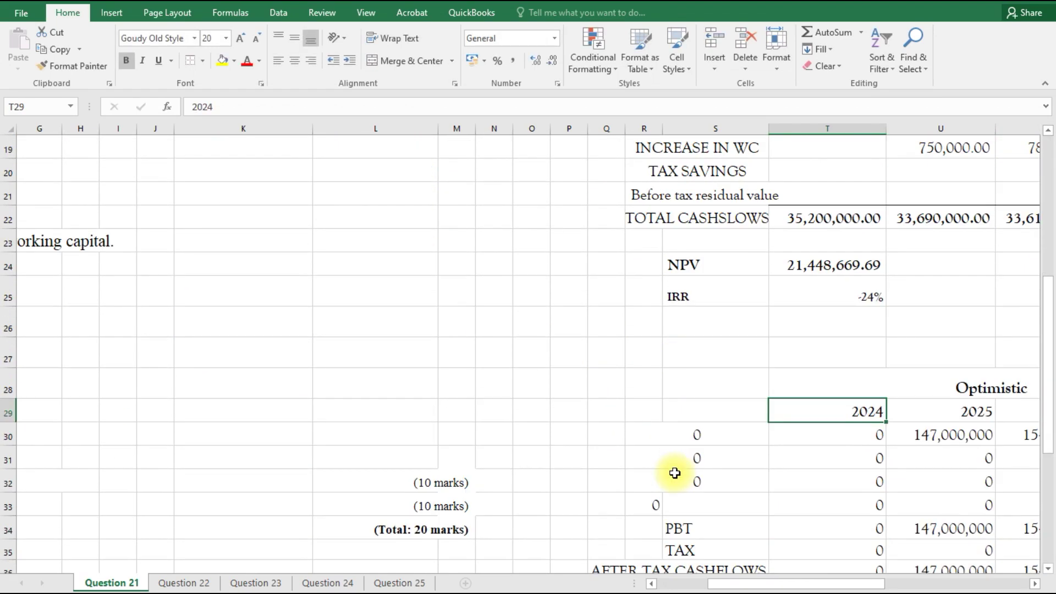
pyautogui.click(729, 441)
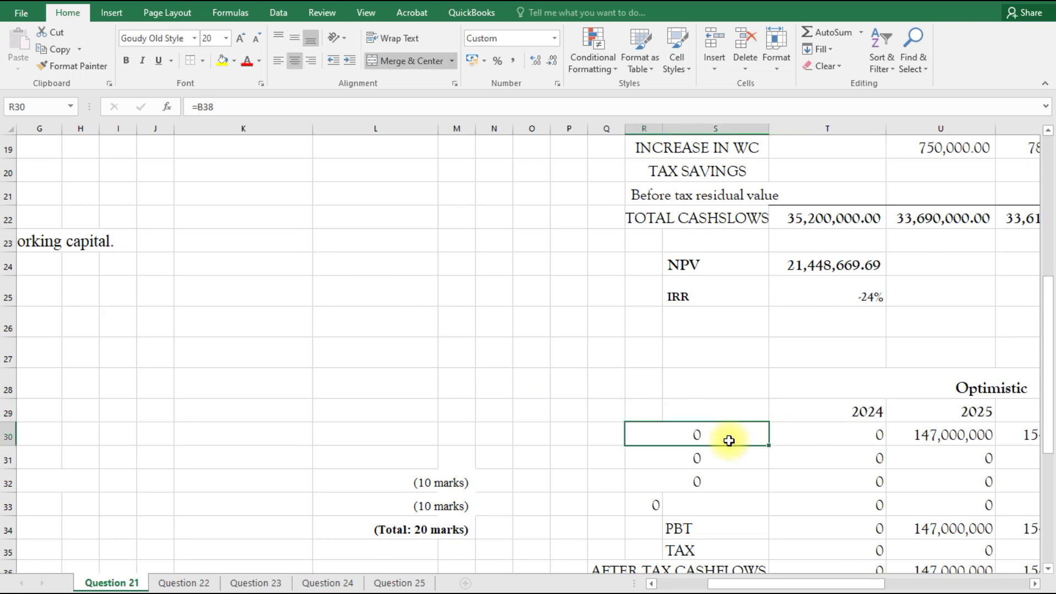
pyautogui.write('=')
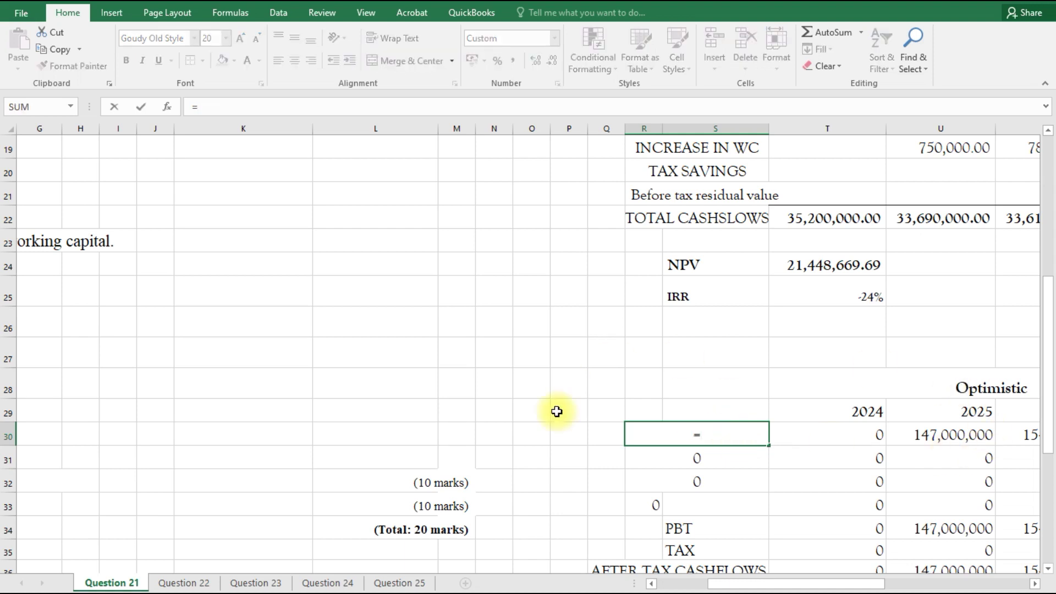
pyautogui.moveTo(1050, 404); pyautogui.dragTo(985, 286)
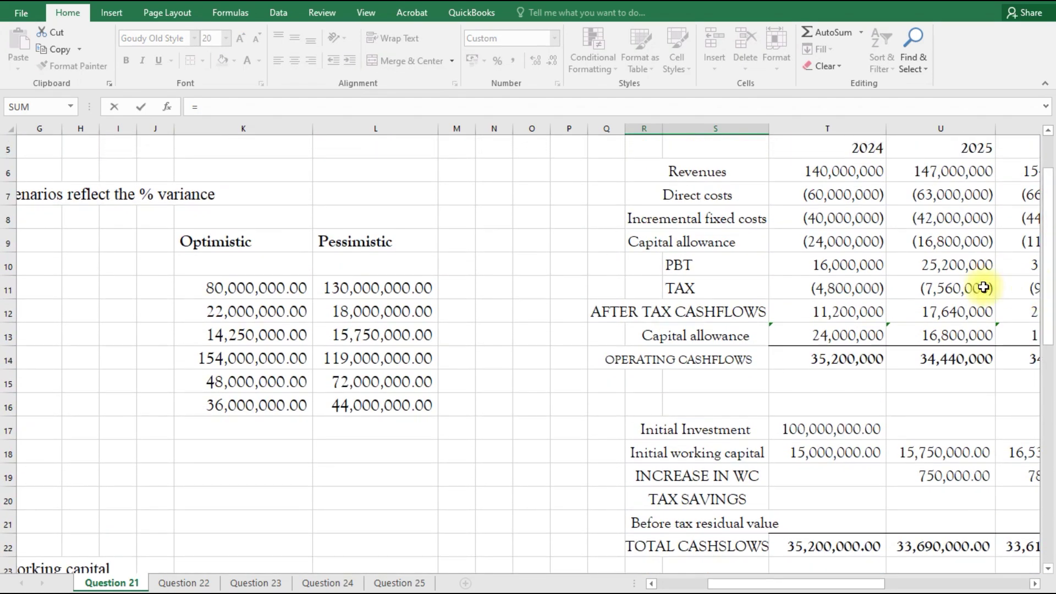
pyautogui.click(687, 170)
pyautogui.press('Return')
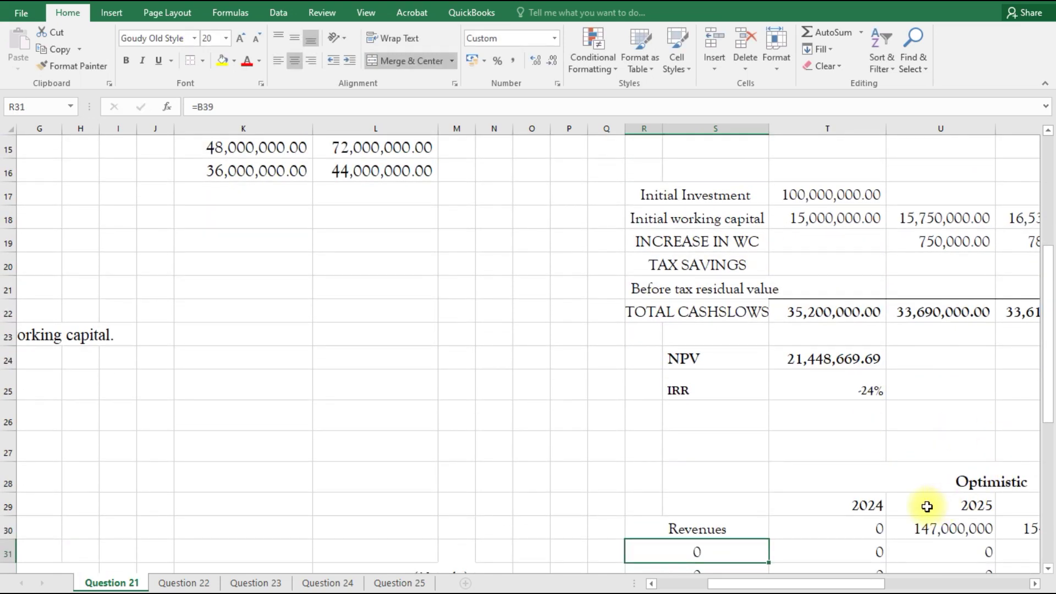
# Step: Link the Optimistic table's 2024 revenue in T30 to cell K11
pyautogui.click(845, 530)
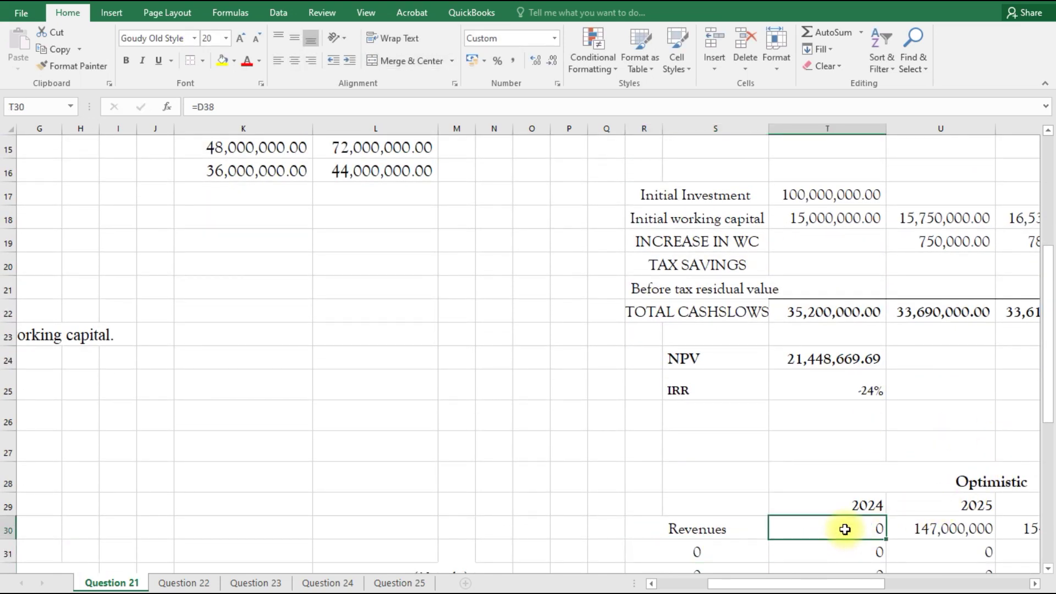
pyautogui.write('=')
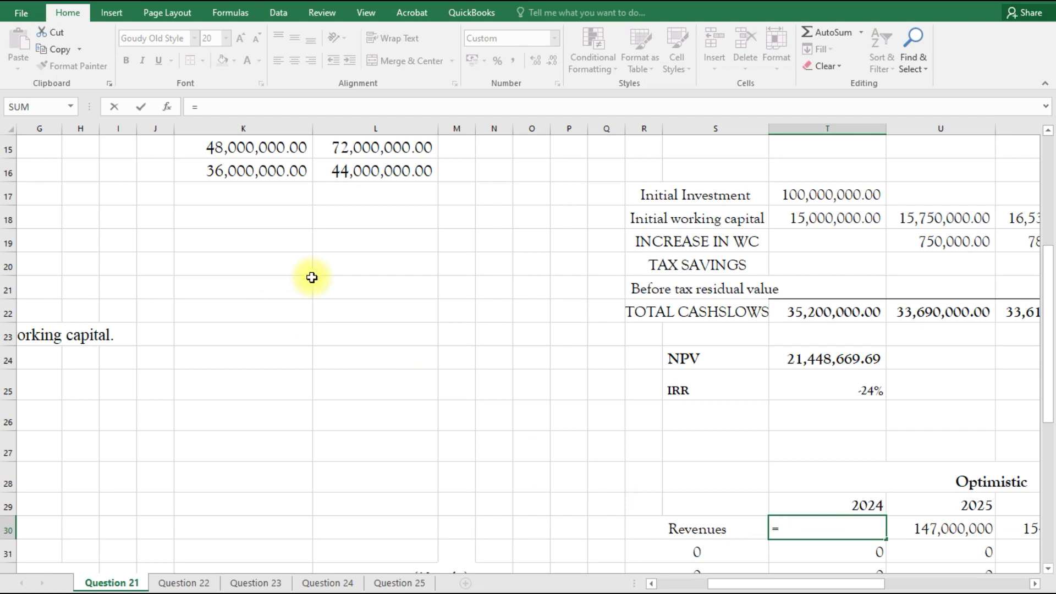
pyautogui.moveTo(1049, 357); pyautogui.dragTo(1040, 297)
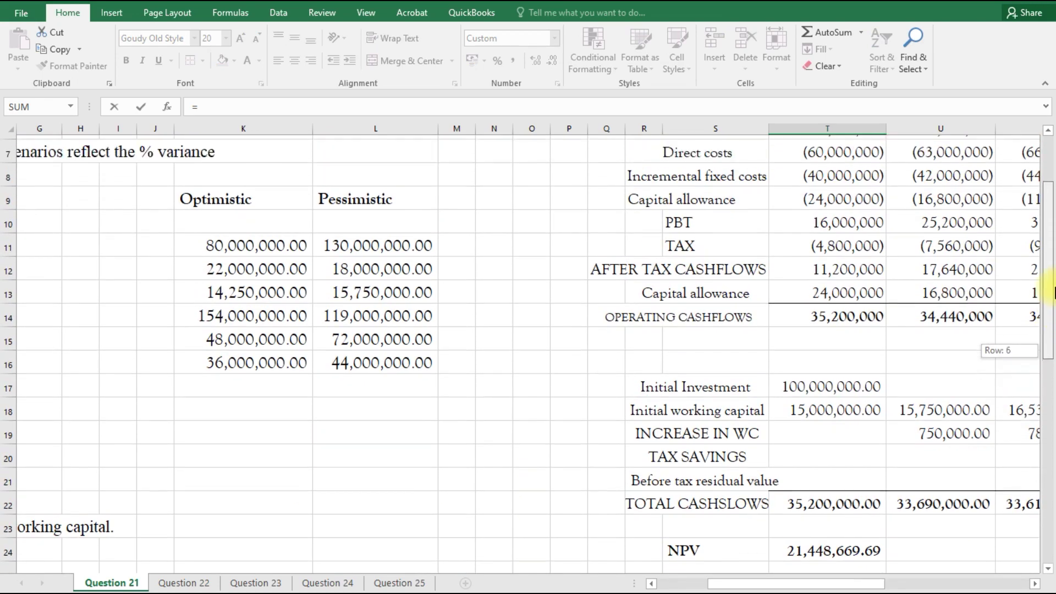
pyautogui.click(251, 242)
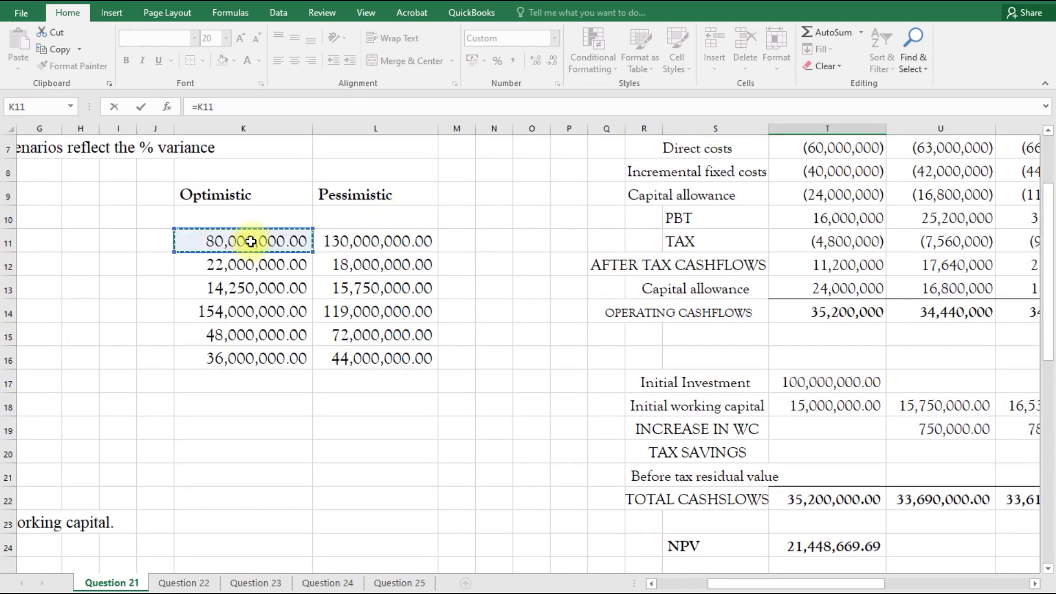
pyautogui.press('Return')
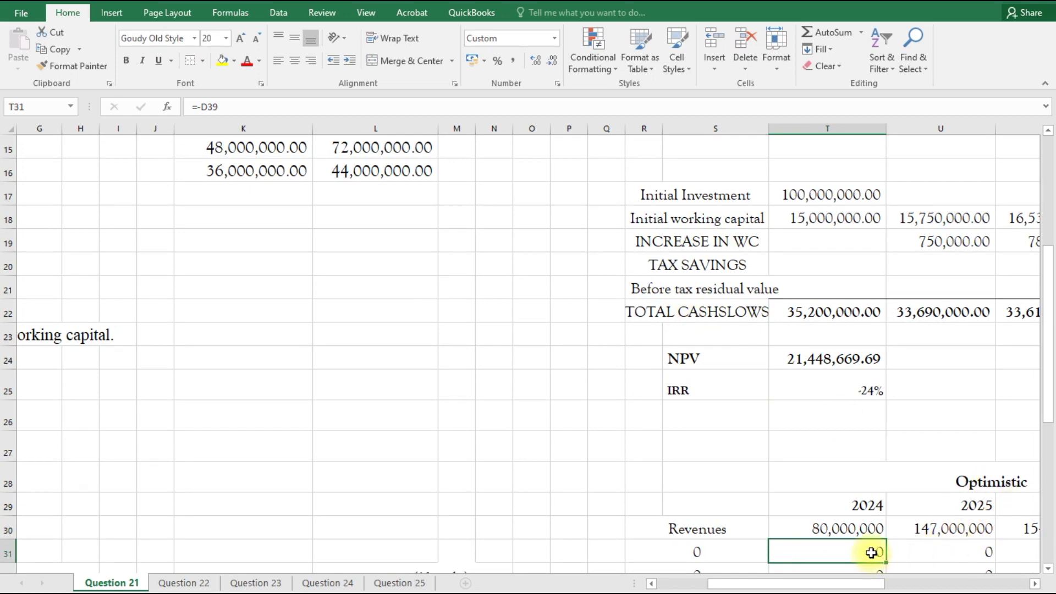
# Step: Link the Optimistic table's row label in R31 to the Direct costs label in R7
pyautogui.scroll(-1, 872, 553)
pyautogui.click(689, 482)
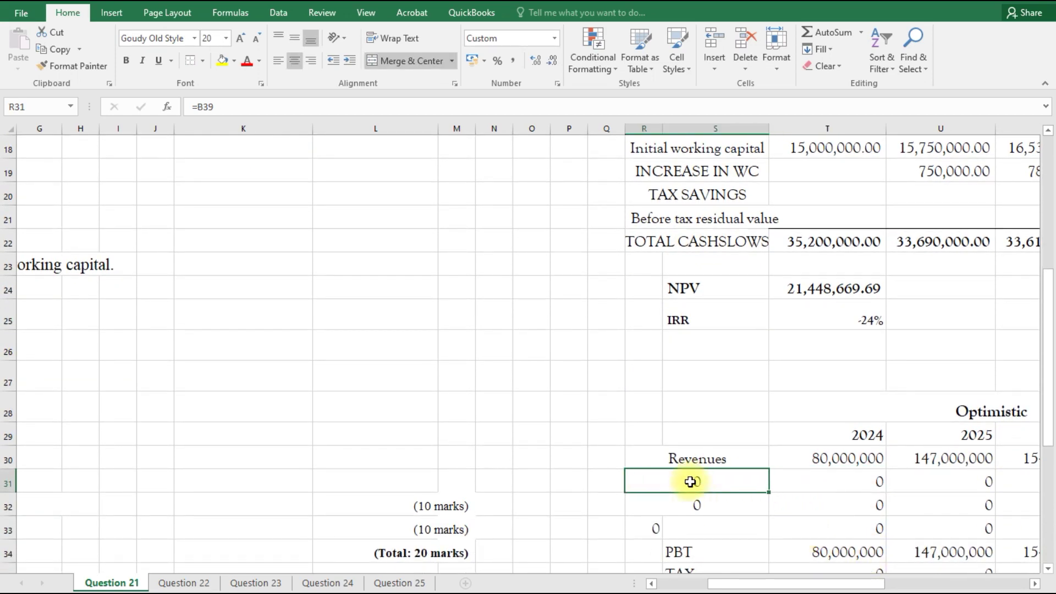
pyautogui.write('=')
pyautogui.scroll(3, 776, 385)
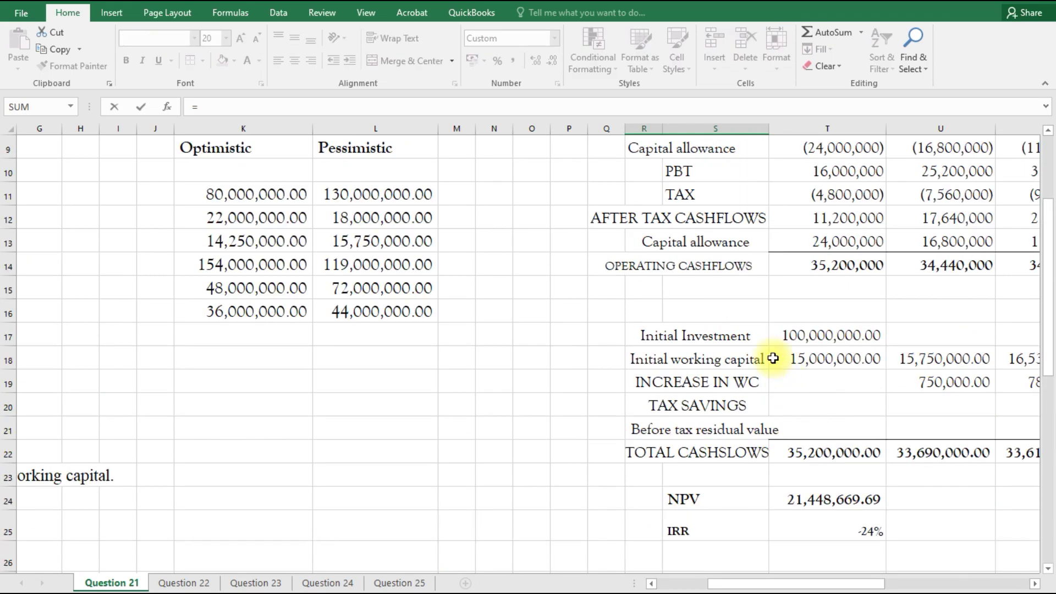
pyautogui.scroll(2, 724, 193)
pyautogui.click(697, 247)
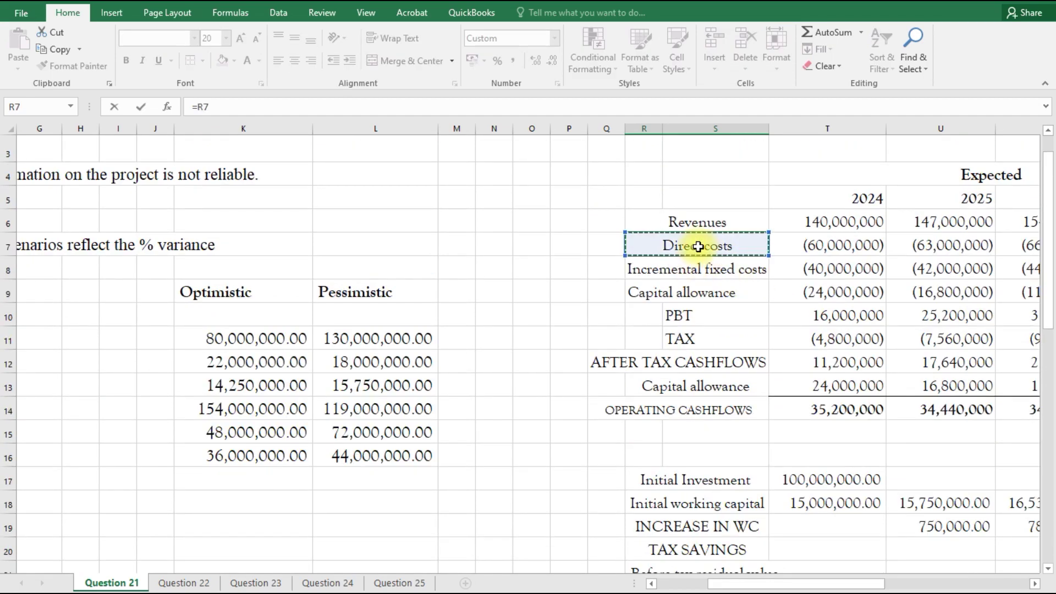
pyautogui.press('Return')
# Step: Link the row label in R32 to the Incremental fixed costs label in R8
pyautogui.scroll(-2, 715, 440)
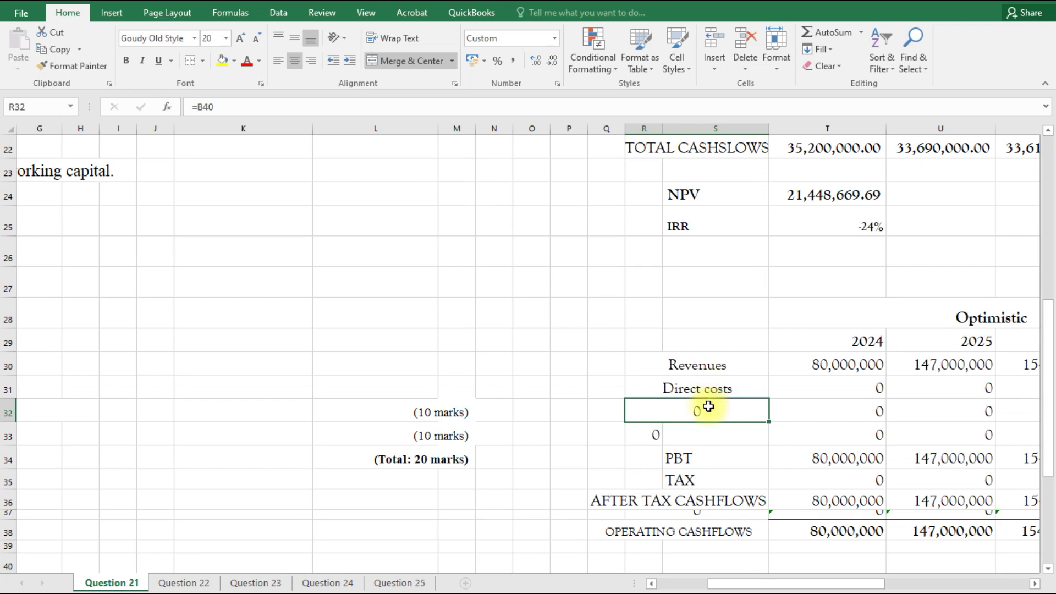
pyautogui.write('=')
pyautogui.scroll(7, 707, 412)
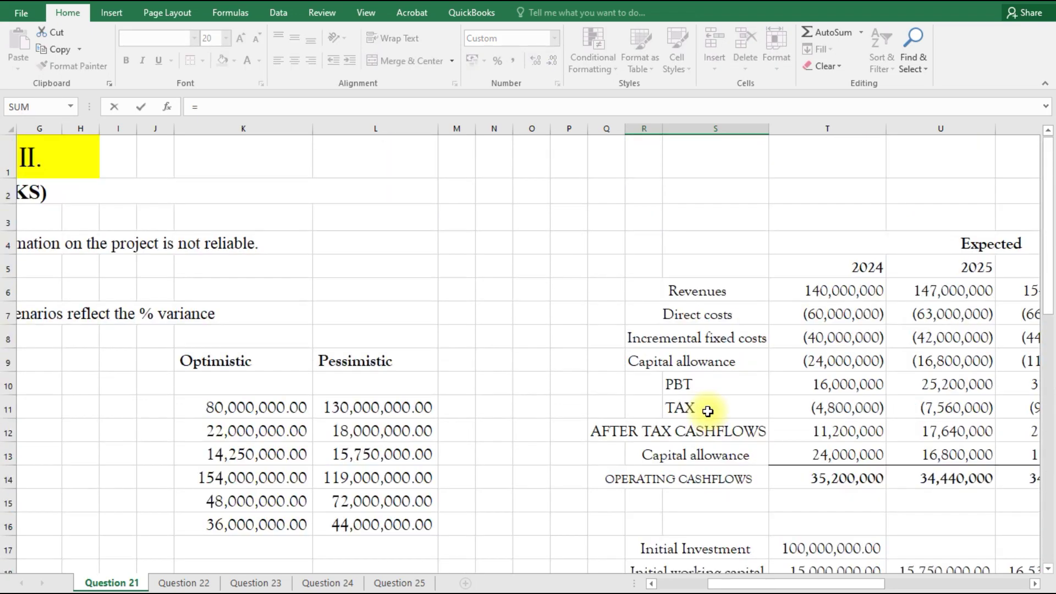
pyautogui.click(705, 338)
pyautogui.press('Return')
# Step: Link the row label in R33 to the Capital allowance label in R9
pyautogui.scroll(-8, 706, 385)
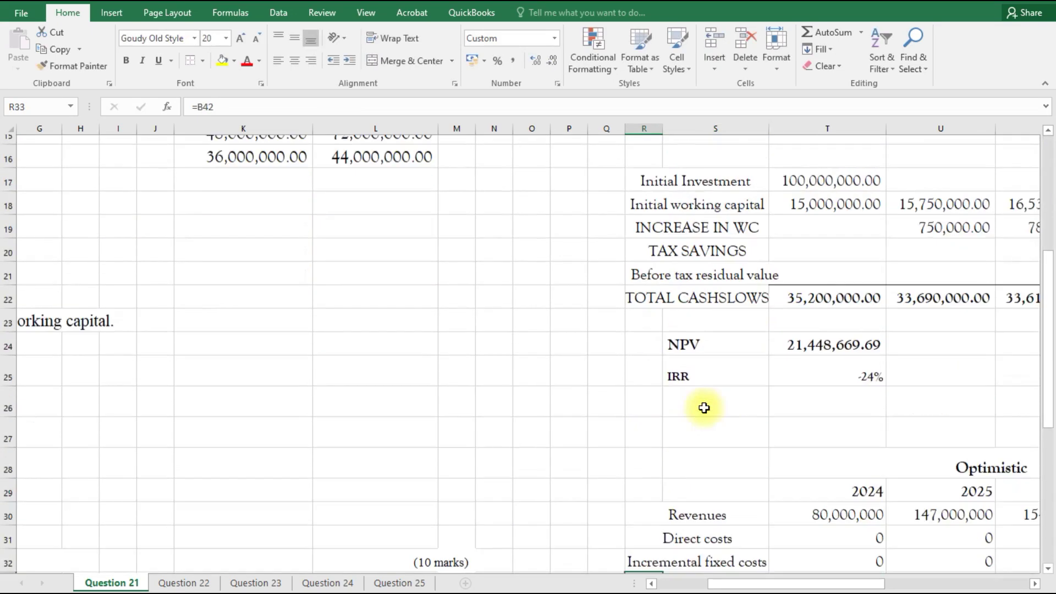
pyautogui.click(671, 335)
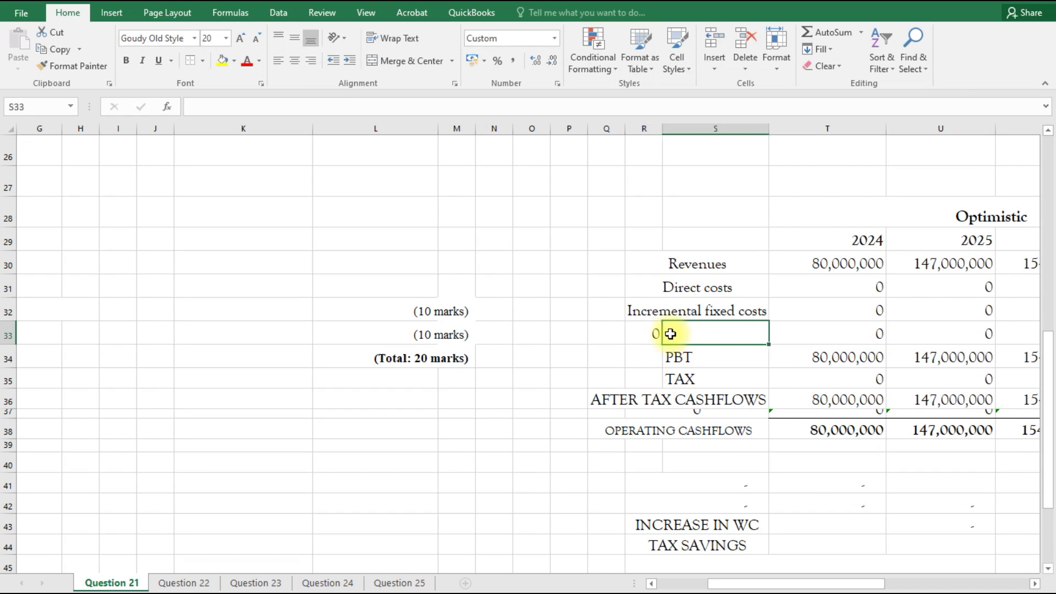
pyautogui.click(653, 335)
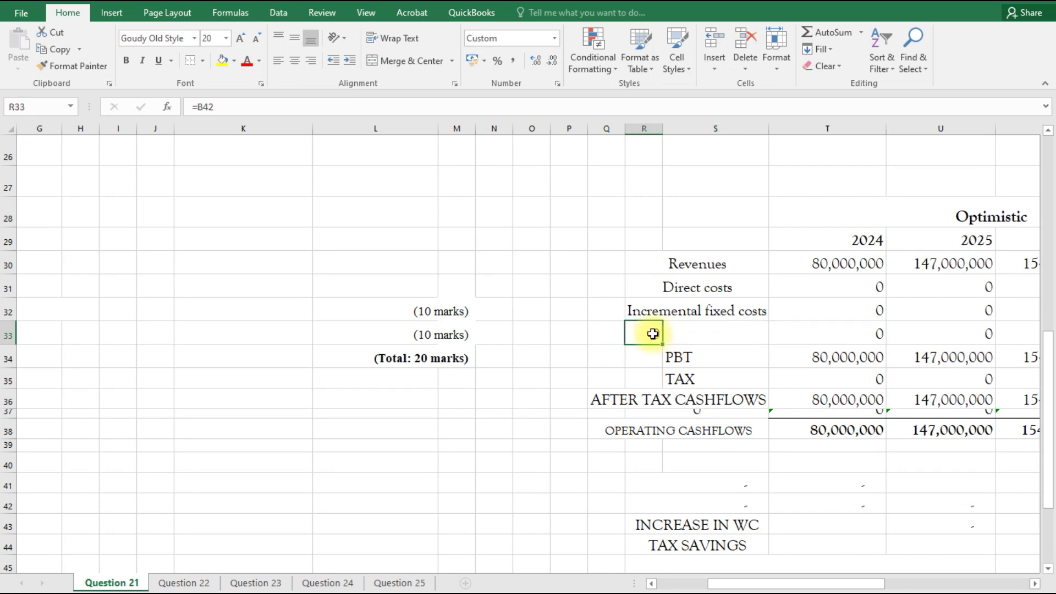
pyautogui.write('=')
pyautogui.scroll(6, 697, 355)
pyautogui.scroll(3, 698, 356)
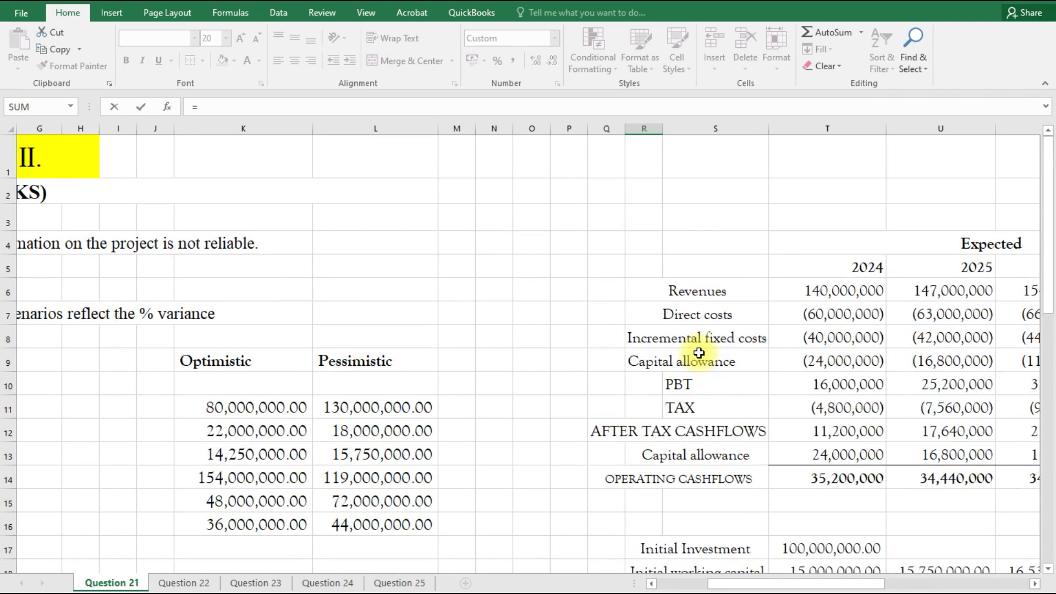
pyautogui.click(690, 364)
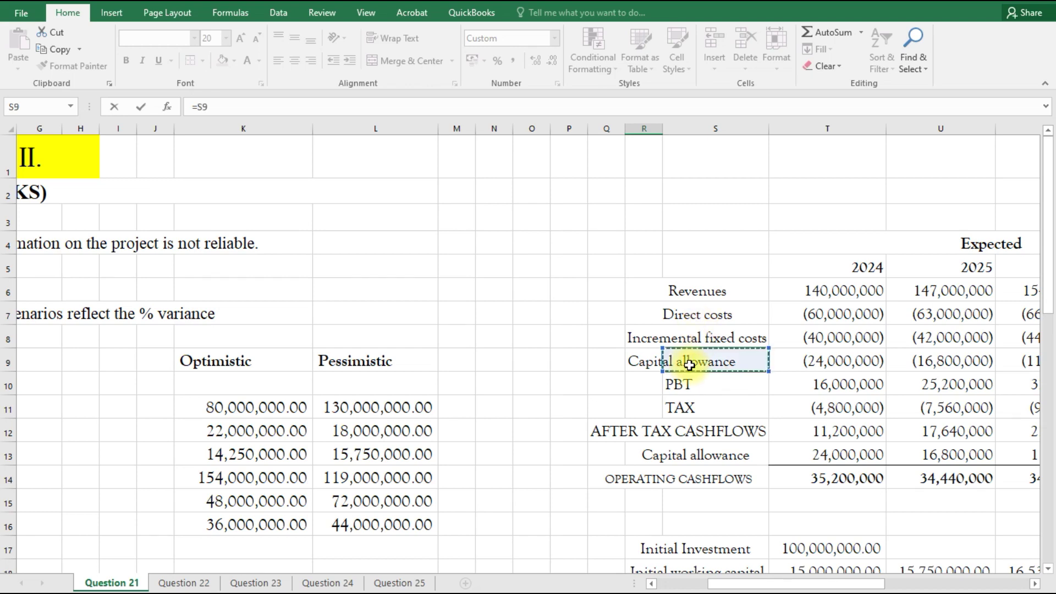
pyautogui.click(646, 366)
pyautogui.press('Return')
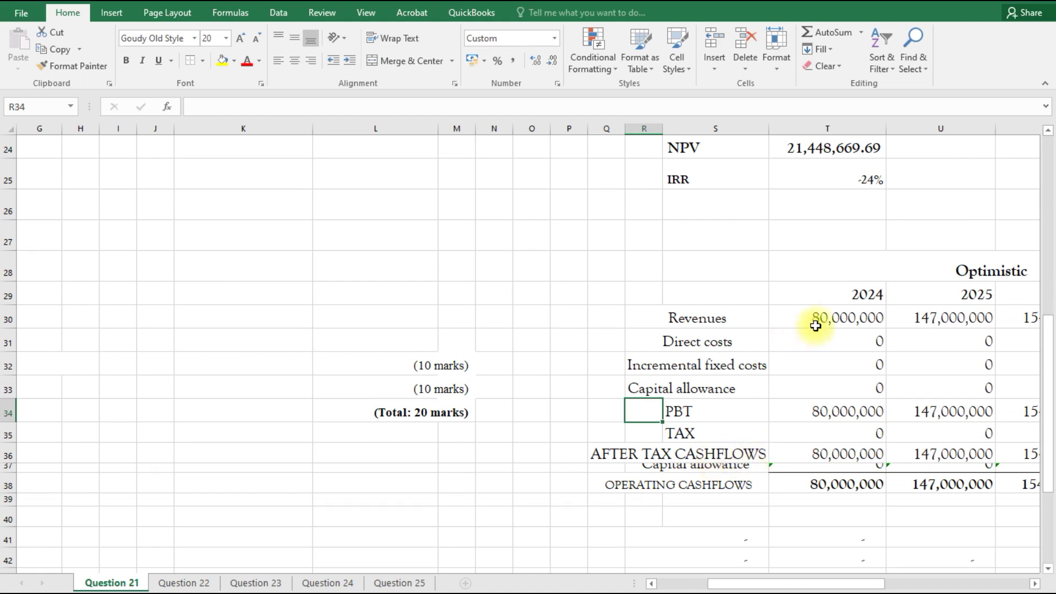
# Step: Change the 2024 Direct costs formula in T31 to =-K15, the negative of the Optimistic direct costs input
pyautogui.click(840, 337)
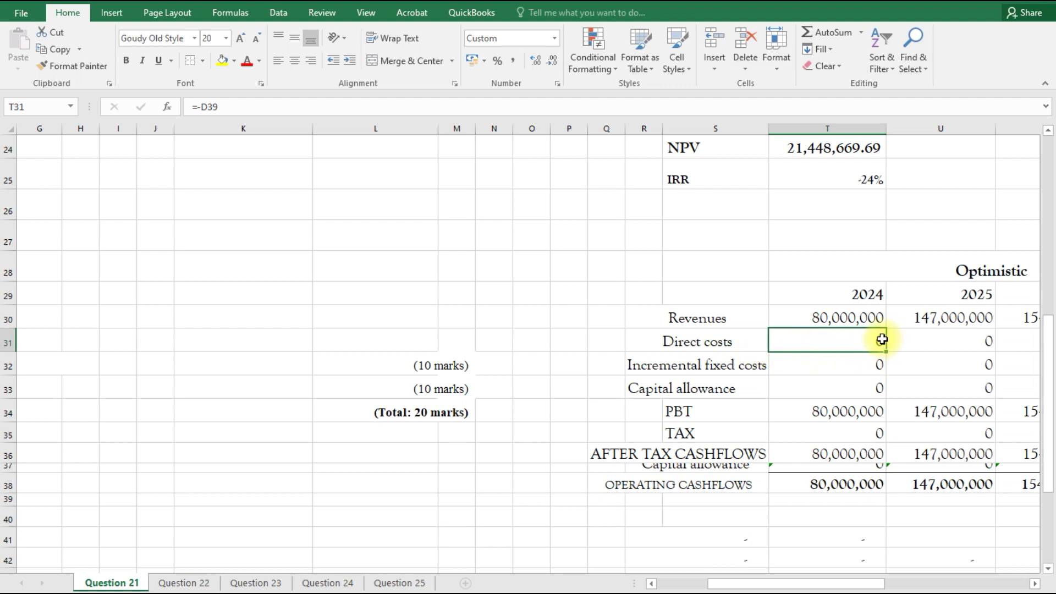
pyautogui.click(240, 108)
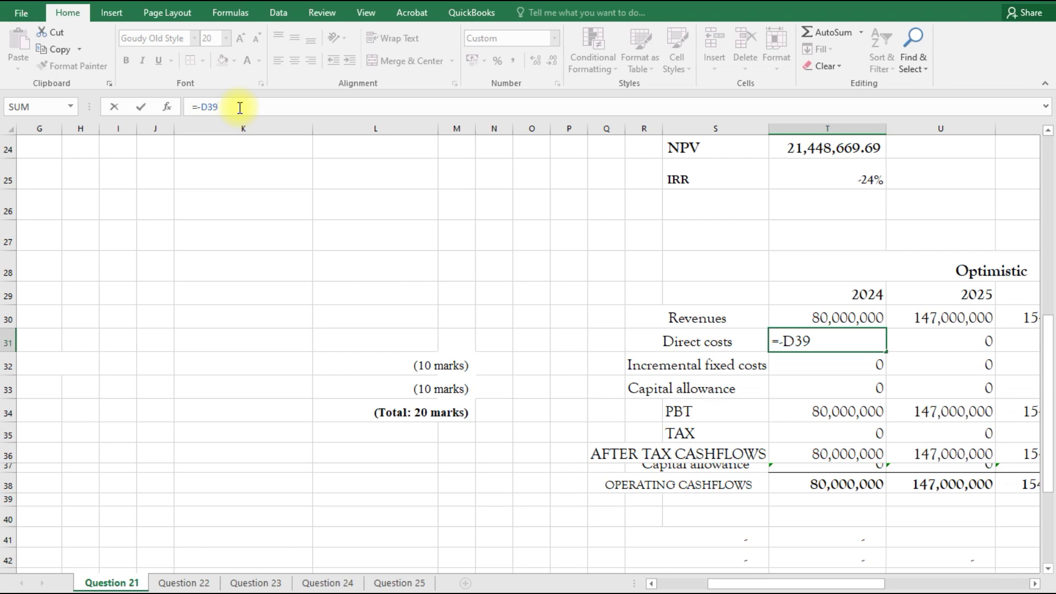
pyautogui.press('BackSpace')
pyautogui.press('BackSpace')
pyautogui.press('BackSpace')
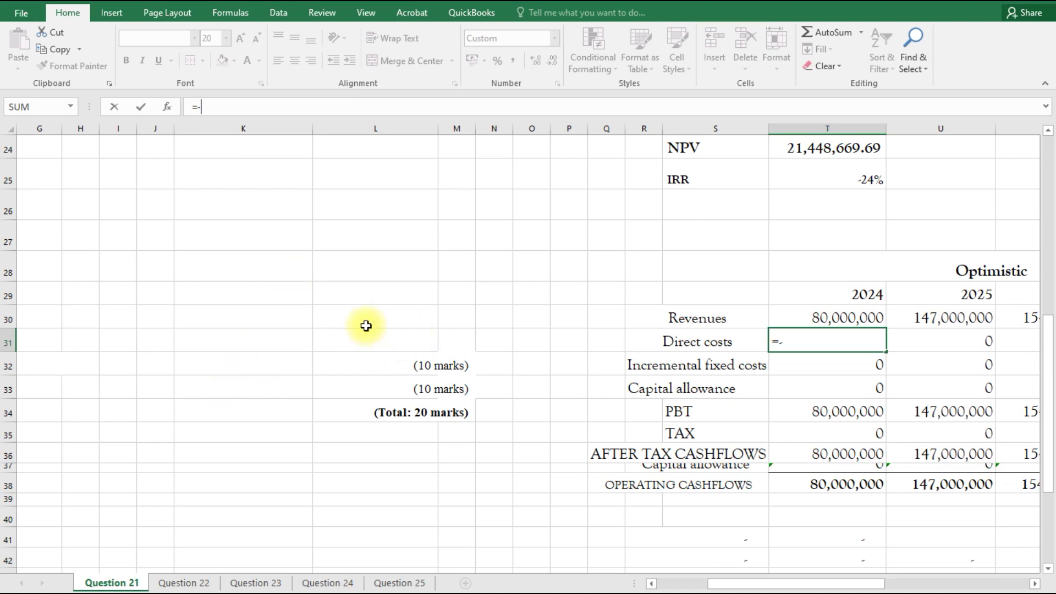
pyautogui.moveTo(1047, 372); pyautogui.dragTo(1046, 330)
pyautogui.click(651, 584)
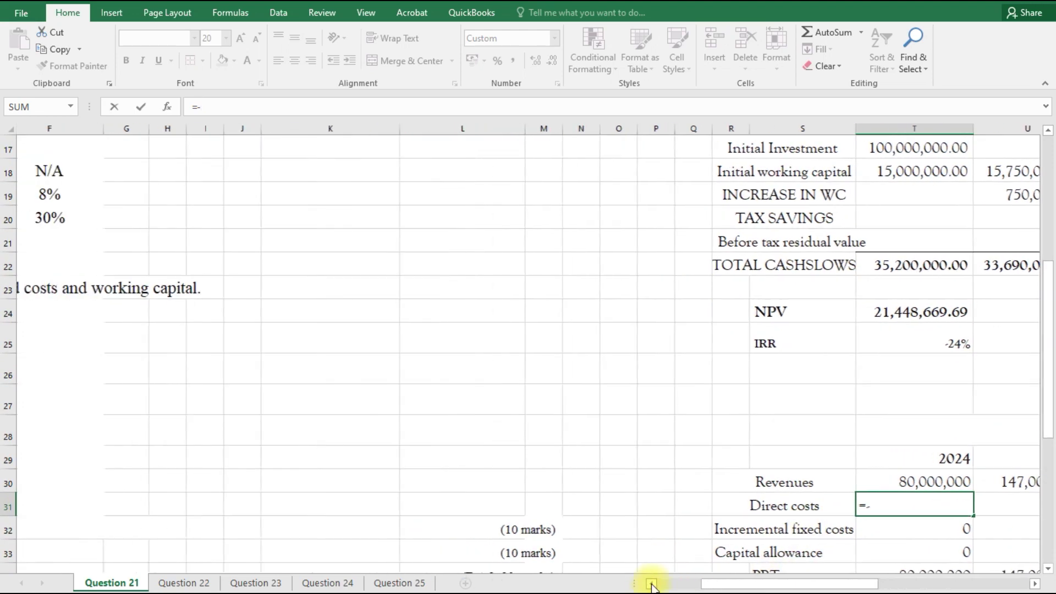
pyautogui.click(651, 584)
pyautogui.click(651, 584)
pyautogui.moveTo(1051, 319); pyautogui.dragTo(1047, 255)
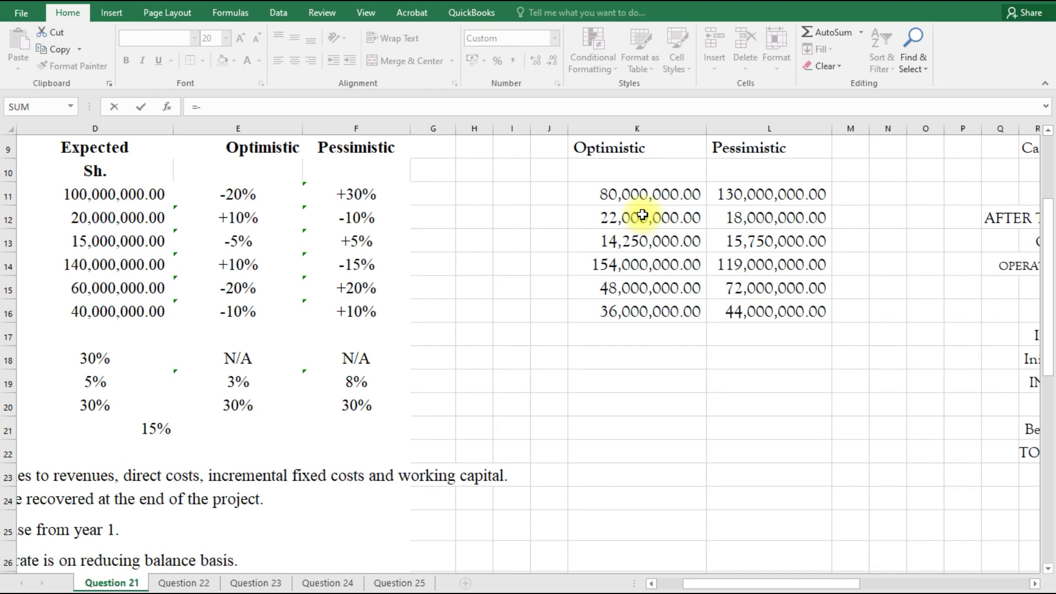
pyautogui.click(651, 584)
pyautogui.click(650, 584)
pyautogui.click(651, 584)
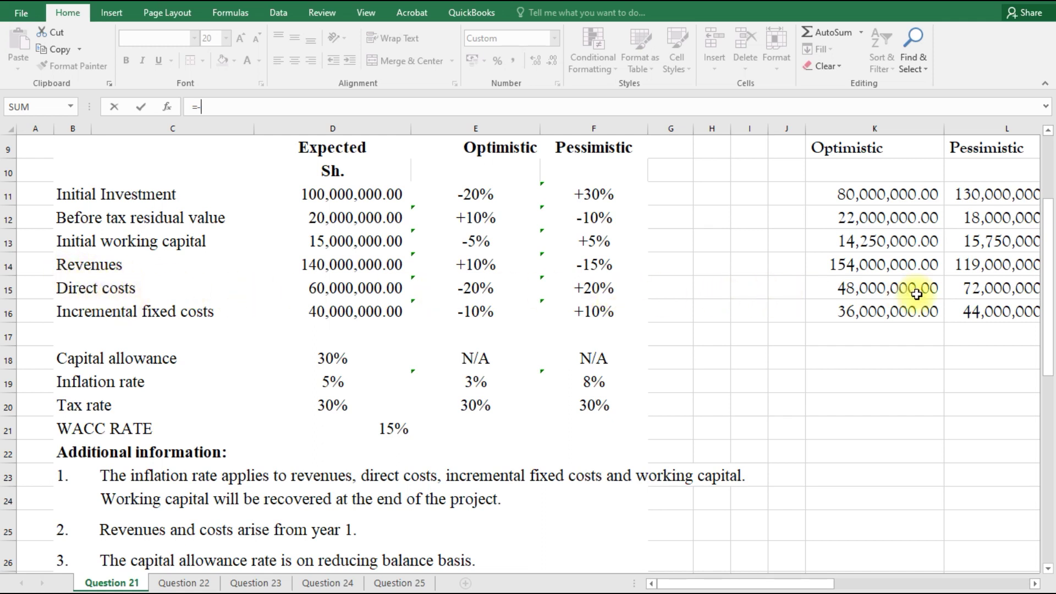
pyautogui.click(874, 290)
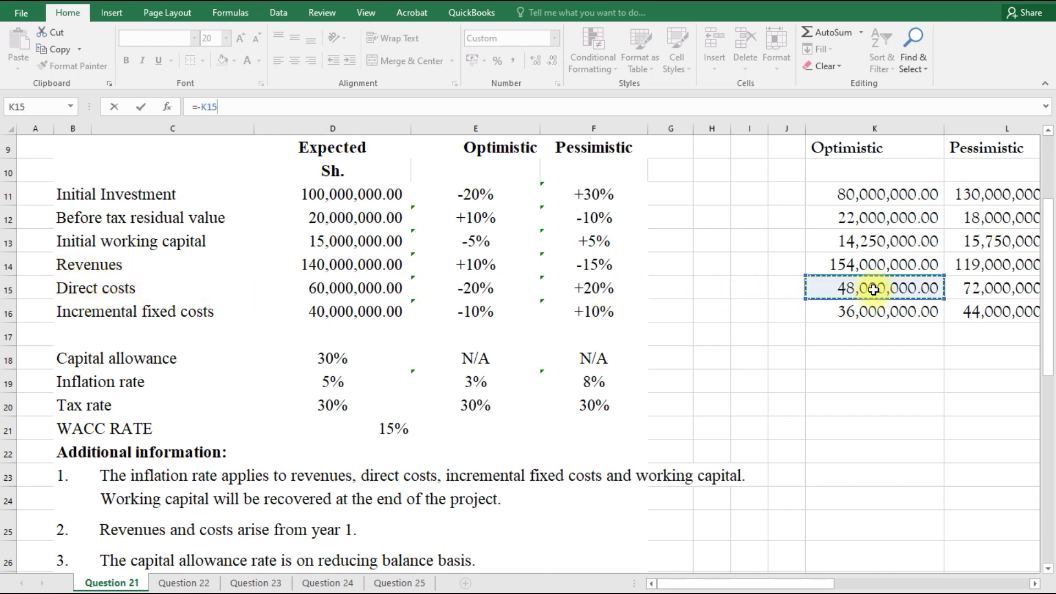
pyautogui.press('Escape')
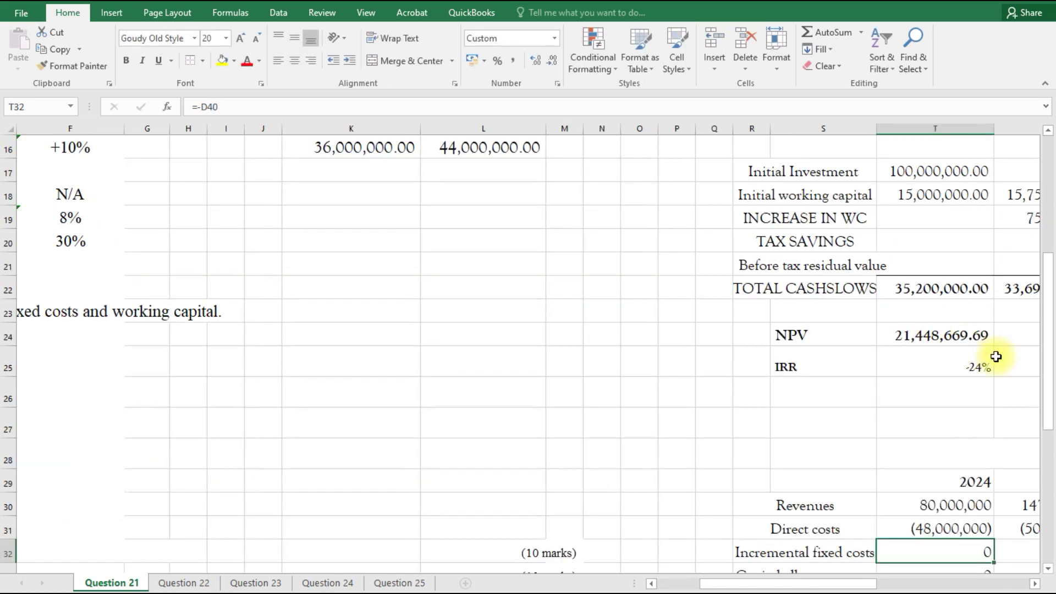
# Step: Relink the Optimistic table's 2024 revenue in T30 to the Optimistic revenues input in K14
pyautogui.click(940, 504)
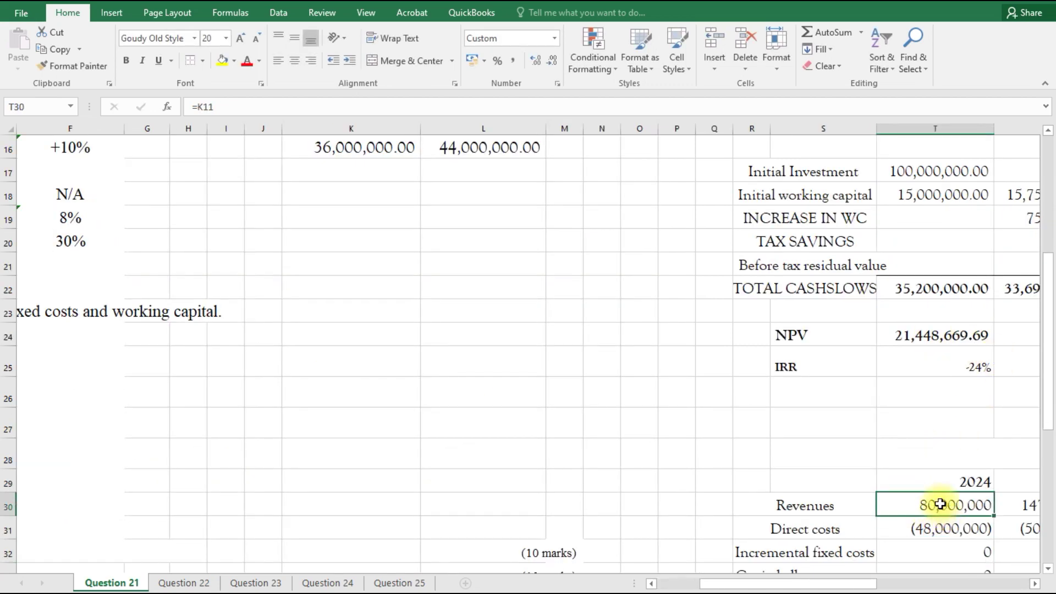
pyautogui.write('=')
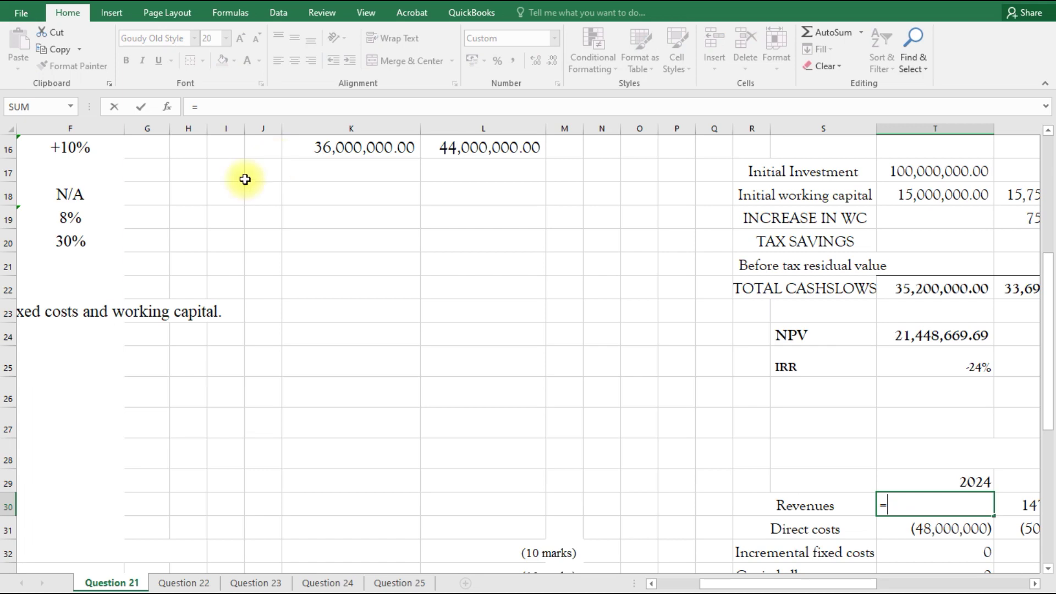
pyautogui.click(652, 583)
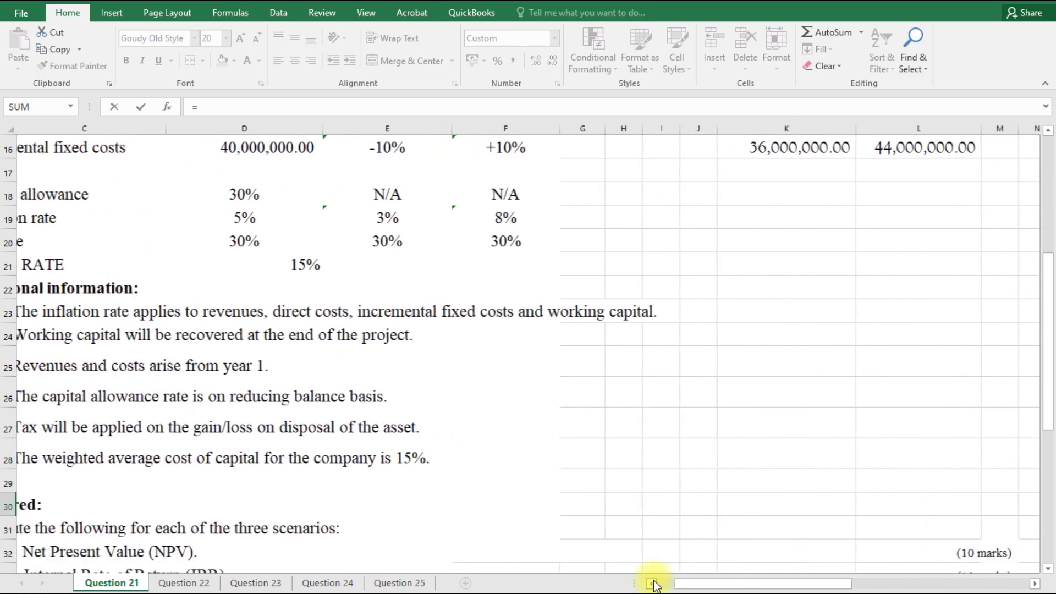
pyautogui.moveTo(1048, 336); pyautogui.dragTo(1051, 221)
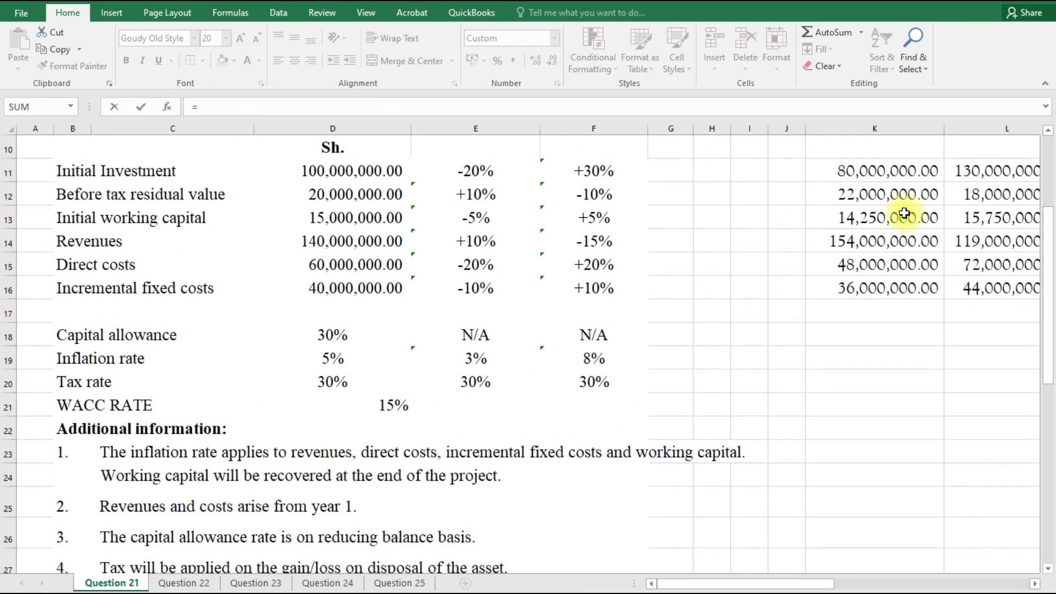
pyautogui.click(874, 243)
pyautogui.press('Return')
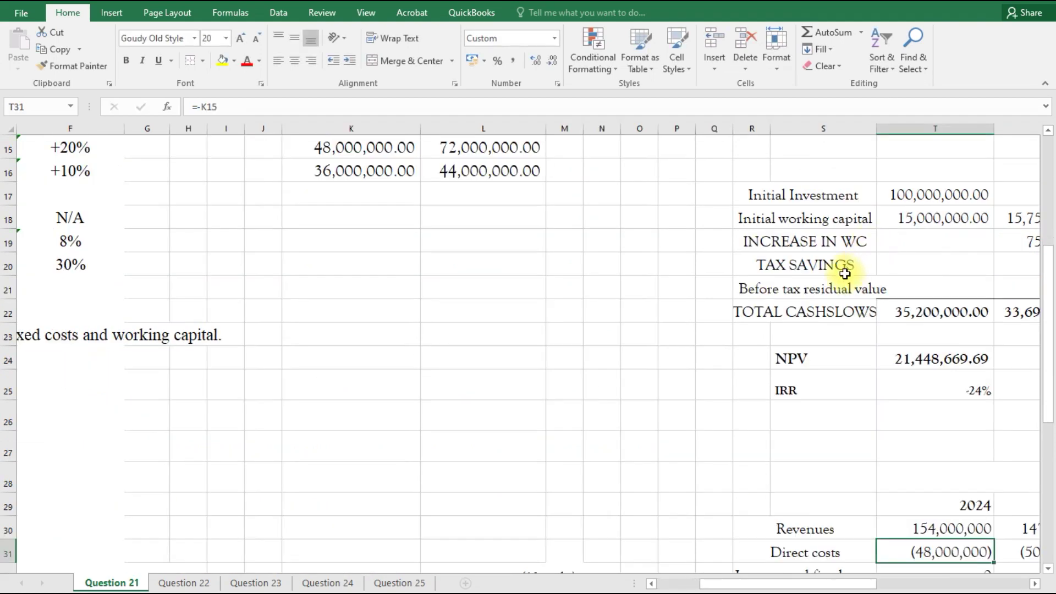
# Step: Change the Optimistic table's 2024 Incremental fixed costs formula in T32 to =-K16, the negative of the Optimistic input
pyautogui.moveTo(1049, 368); pyautogui.dragTo(1054, 425)
pyautogui.click(936, 414)
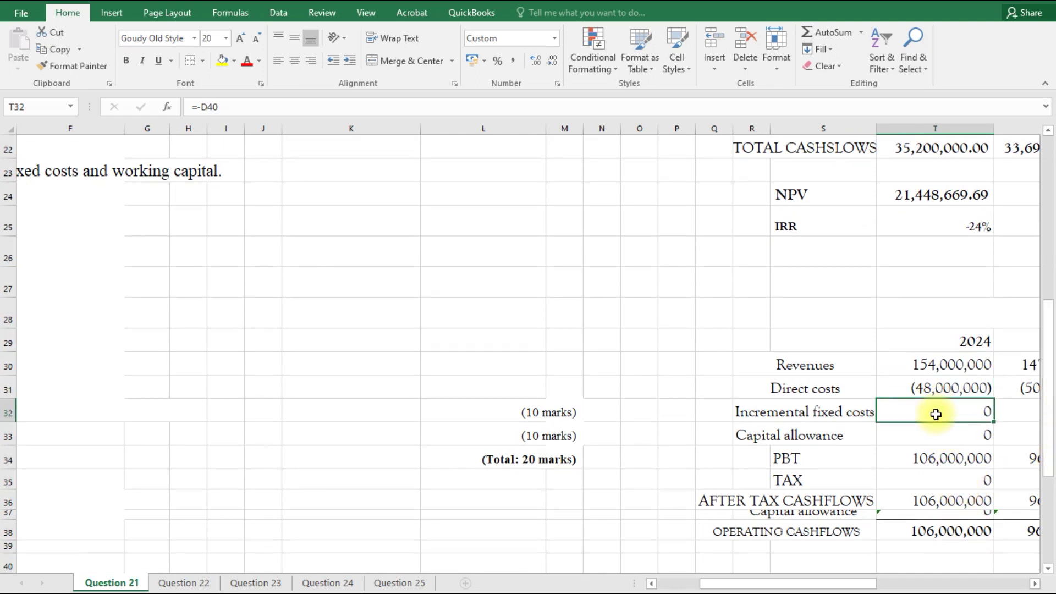
pyautogui.write('=-')
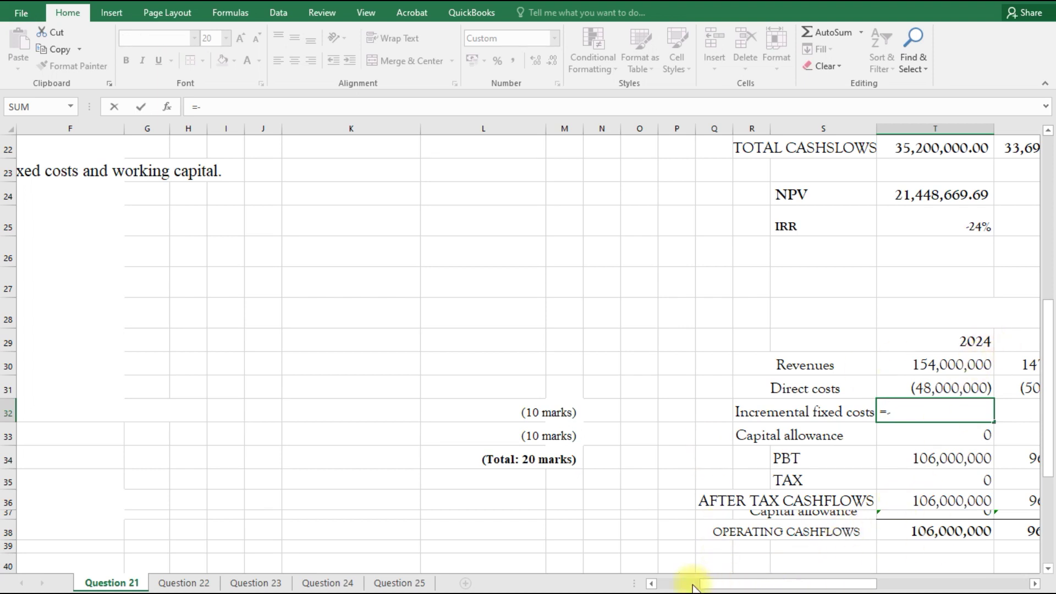
pyautogui.click(652, 585)
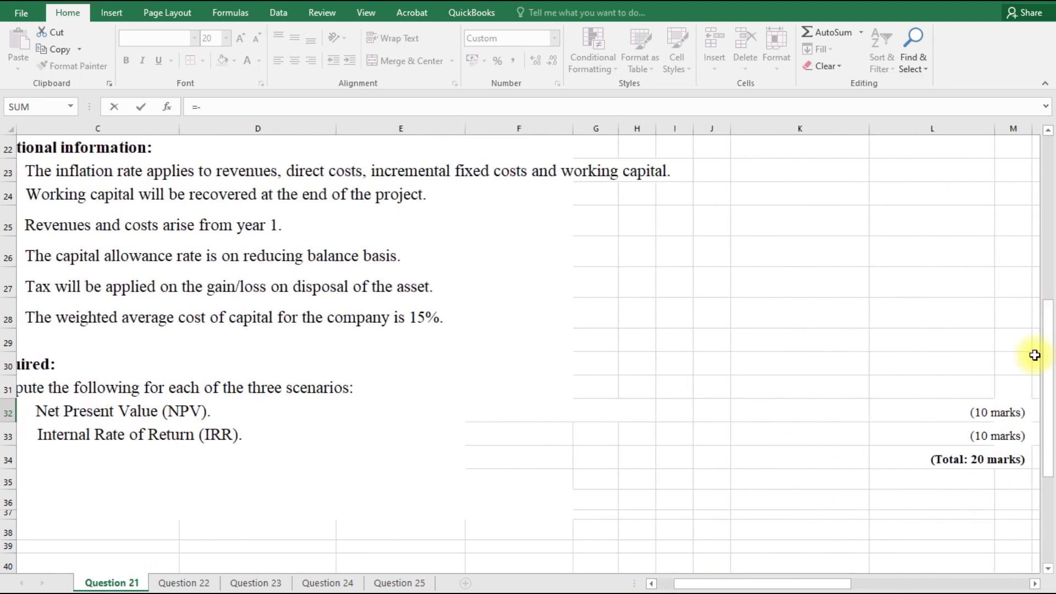
pyautogui.moveTo(1048, 355); pyautogui.dragTo(1051, 270)
pyautogui.click(812, 266)
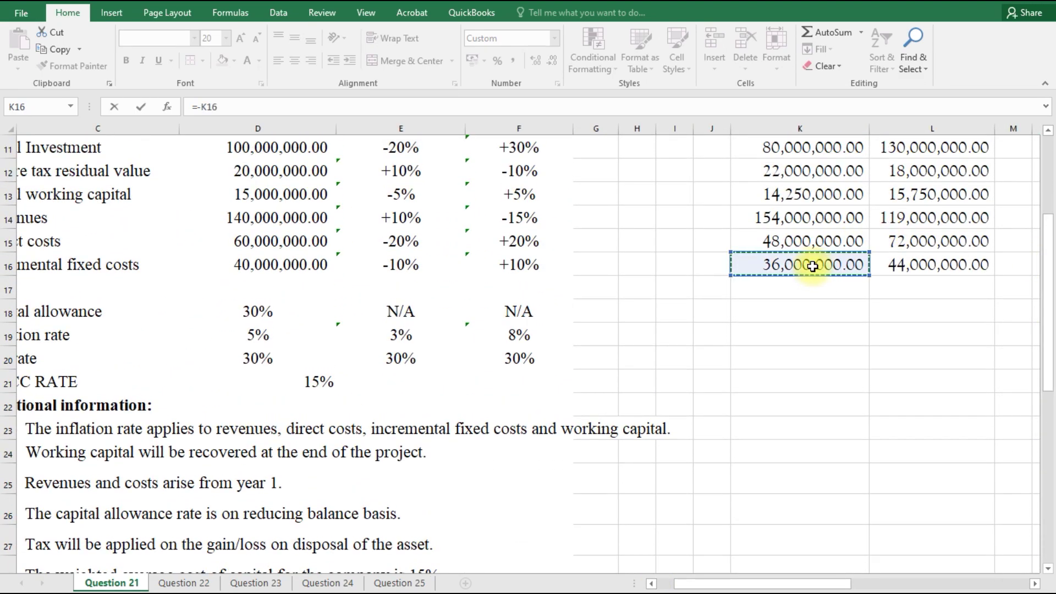
pyautogui.press('Escape')
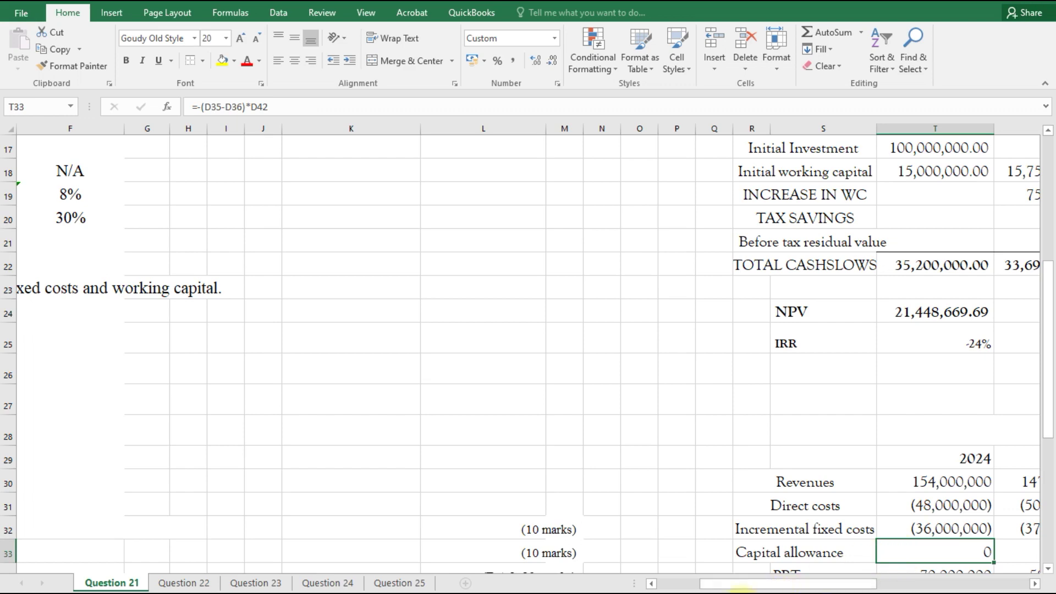
# Step: Cut the block from PBT through OPERATING CASHFLOWS, Q34:X38, in the Optimistic table
pyautogui.click(652, 584)
pyautogui.moveTo(653, 584); pyautogui.dragTo(652, 585)
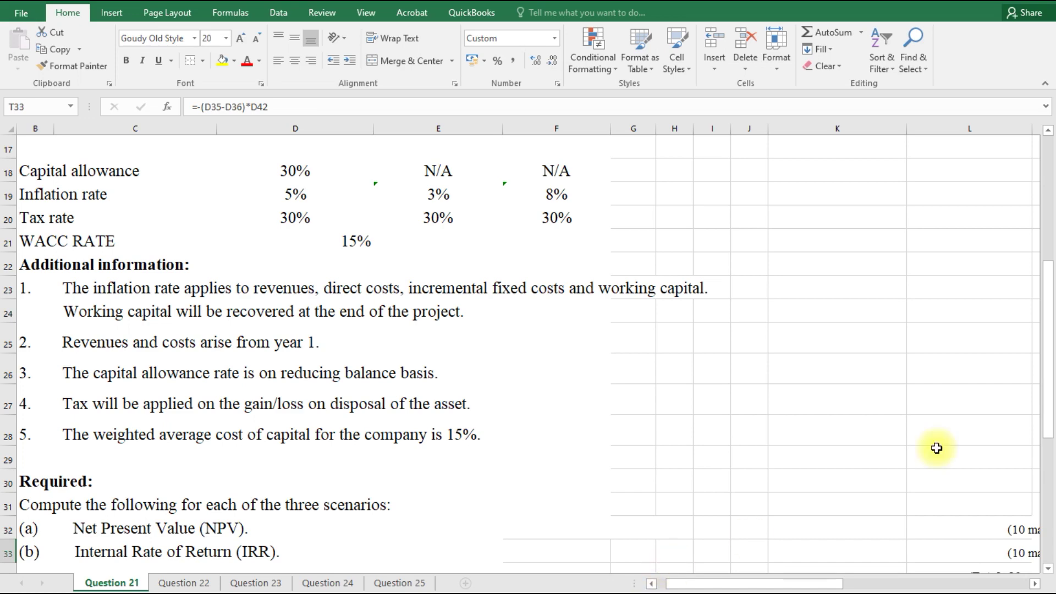
pyautogui.moveTo(1049, 431); pyautogui.dragTo(1048, 393)
pyautogui.moveTo(676, 584); pyautogui.dragTo(762, 585)
pyautogui.scroll(-4, 738, 448)
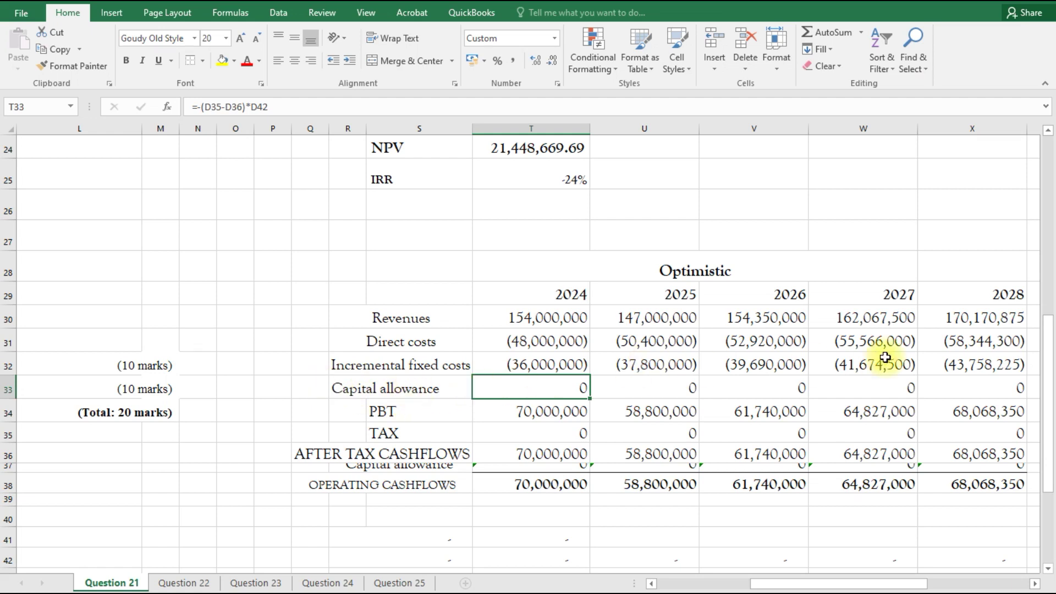
pyautogui.click(348, 390)
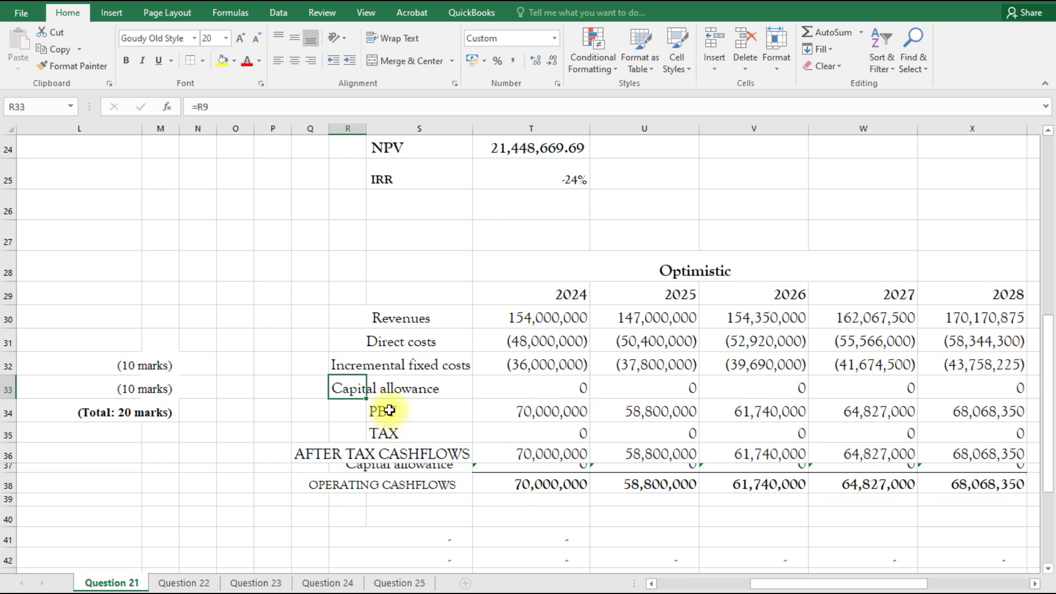
pyautogui.moveTo(380, 410); pyautogui.dragTo(985, 483)
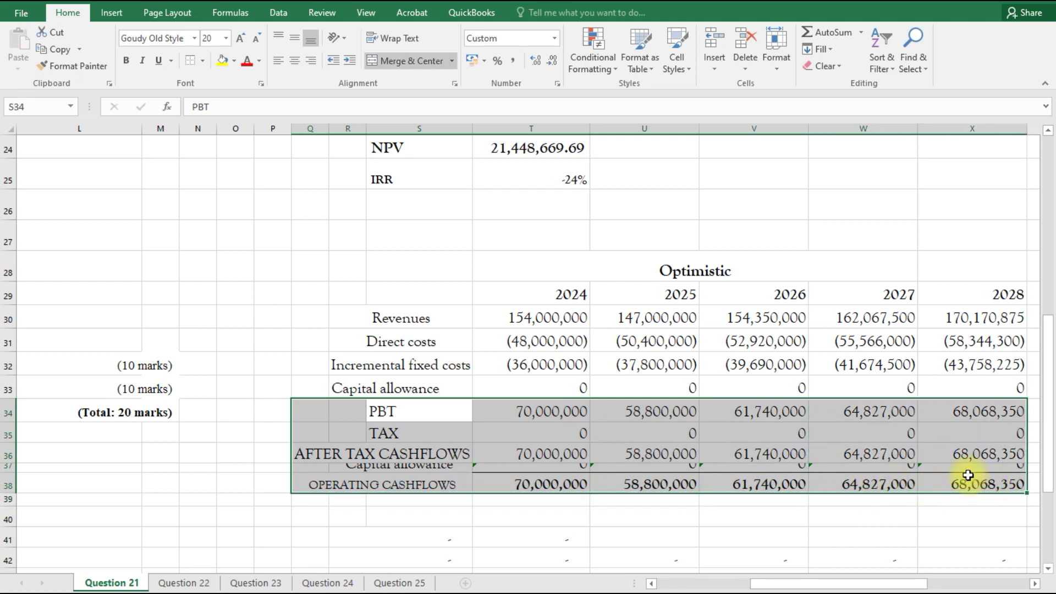
pyautogui.rightClick(935, 467)
pyautogui.click(814, 162)
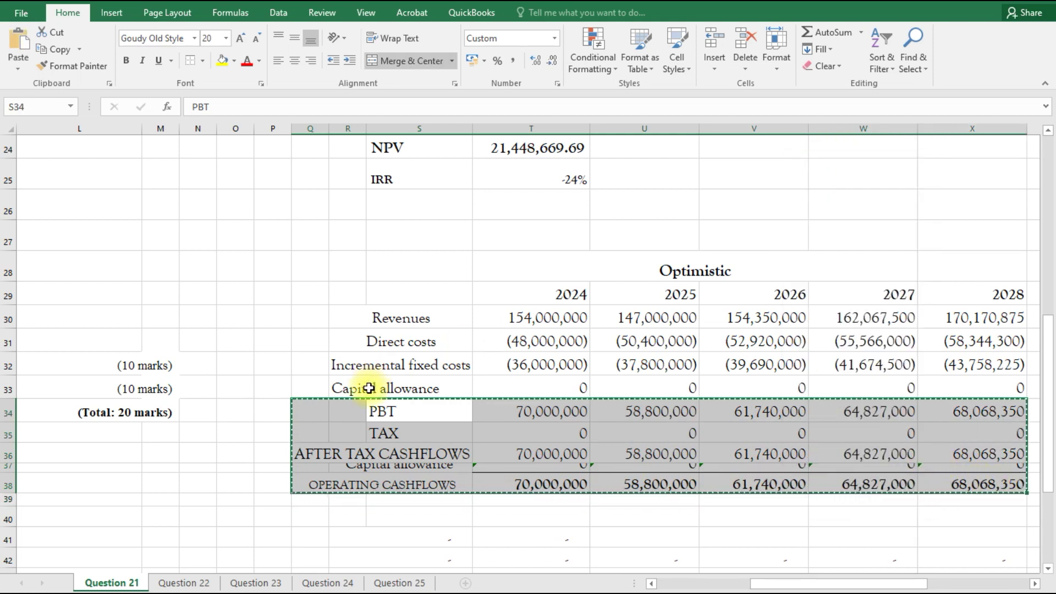
# Step: Paste the cut block at Q33 over the Optimistic table's Capital allowance row, accepting that merged cells are unmerged
pyautogui.click(370, 389)
pyautogui.rightClick(370, 388)
pyautogui.press('Escape')
pyautogui.click(348, 389)
pyautogui.click(309, 386)
pyautogui.rightClick(308, 387)
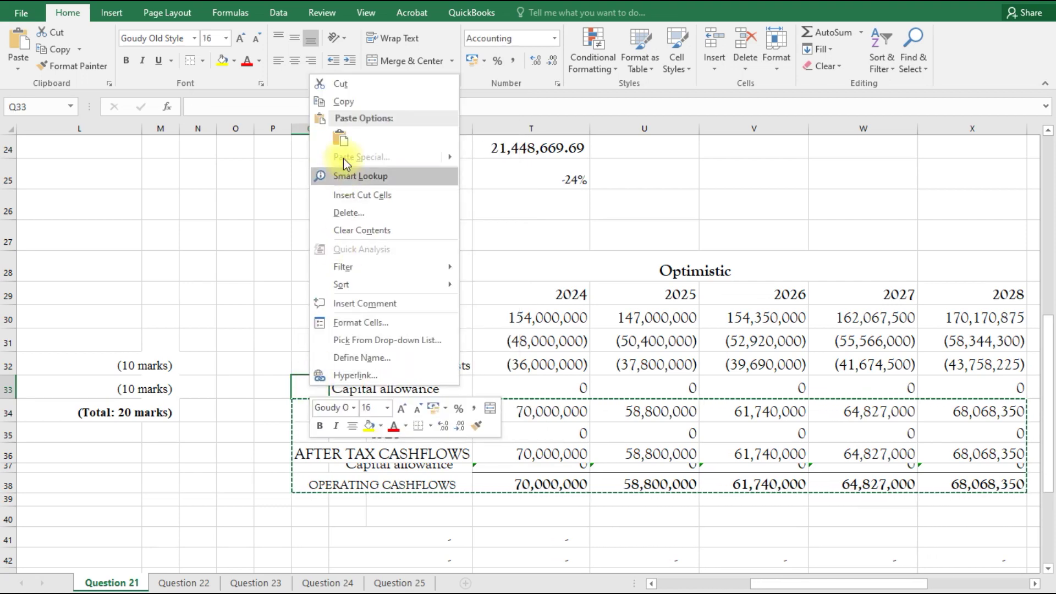
pyautogui.click(337, 135)
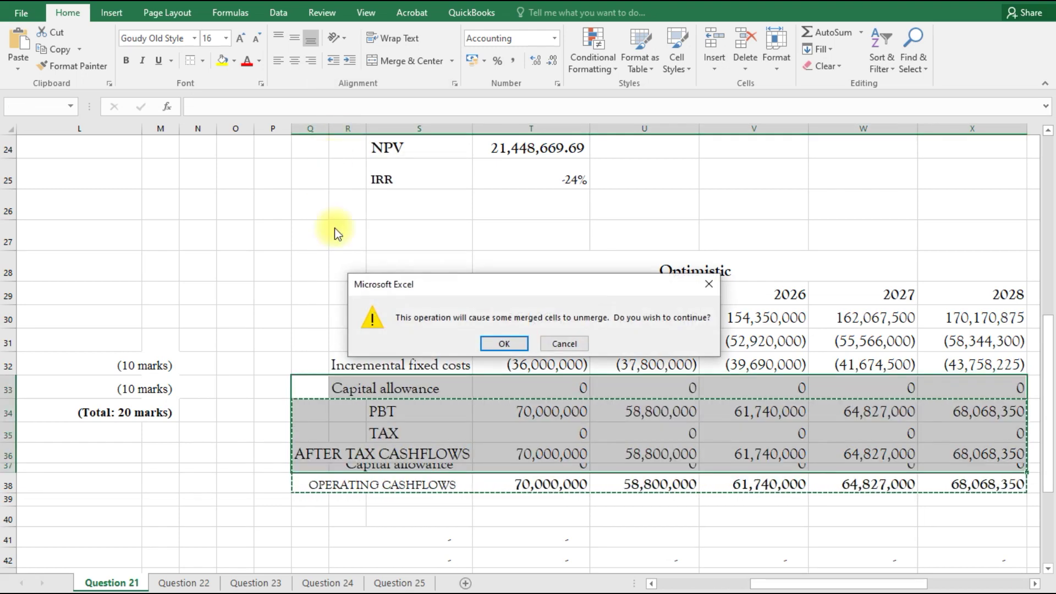
pyautogui.click(514, 345)
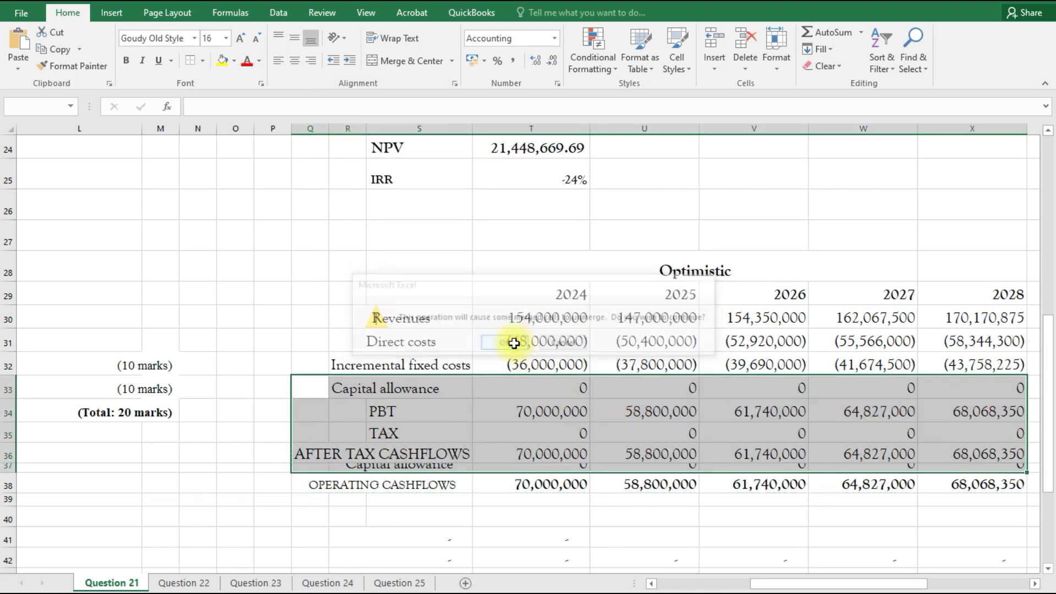
pyautogui.click(589, 512)
# Step: Merge and center the broken label cells R36:S36 and autofit the height of the OPERATING CASHFLOWS row 37
pyautogui.click(344, 455)
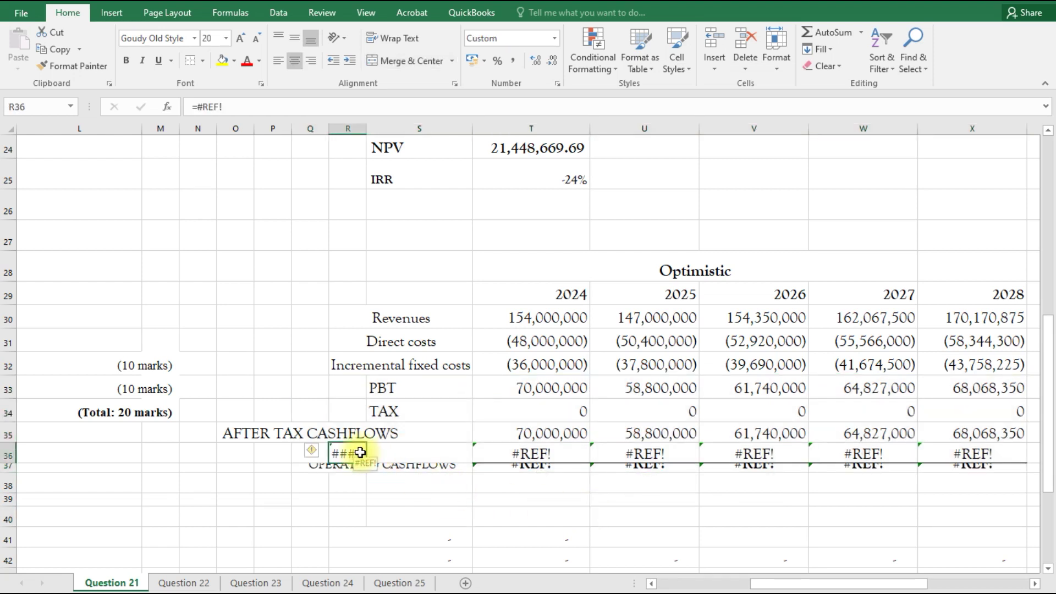
pyautogui.moveTo(337, 452); pyautogui.dragTo(396, 454)
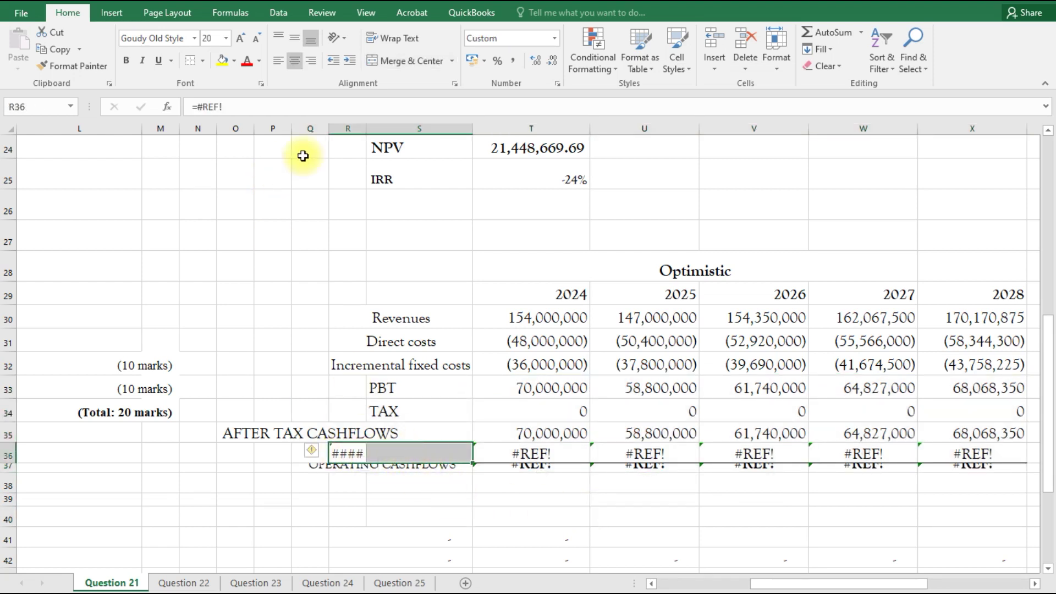
pyautogui.click(407, 62)
pyautogui.click(480, 516)
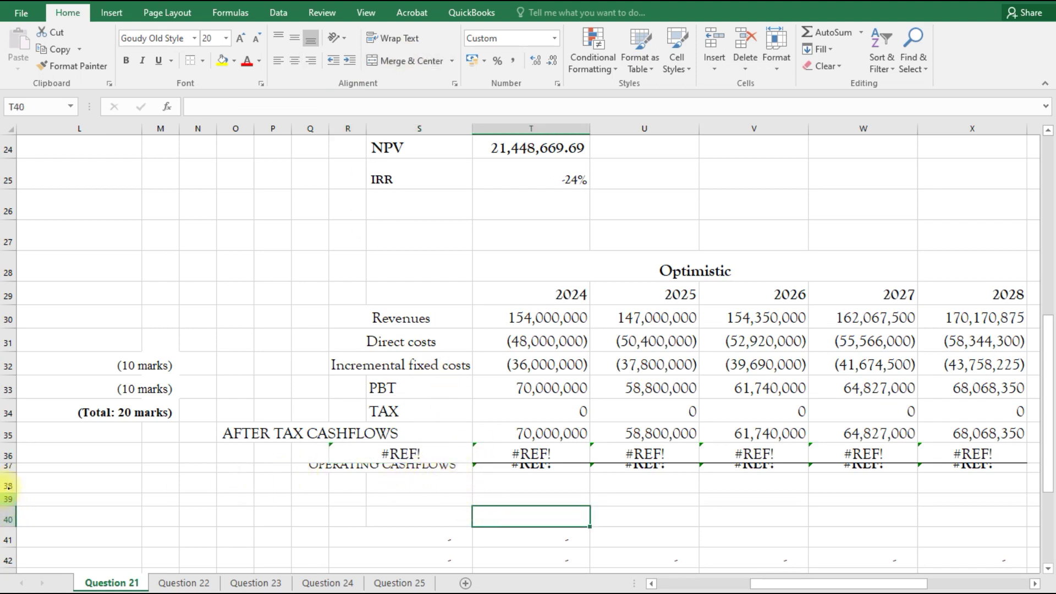
pyautogui.doubleClick(14, 472)
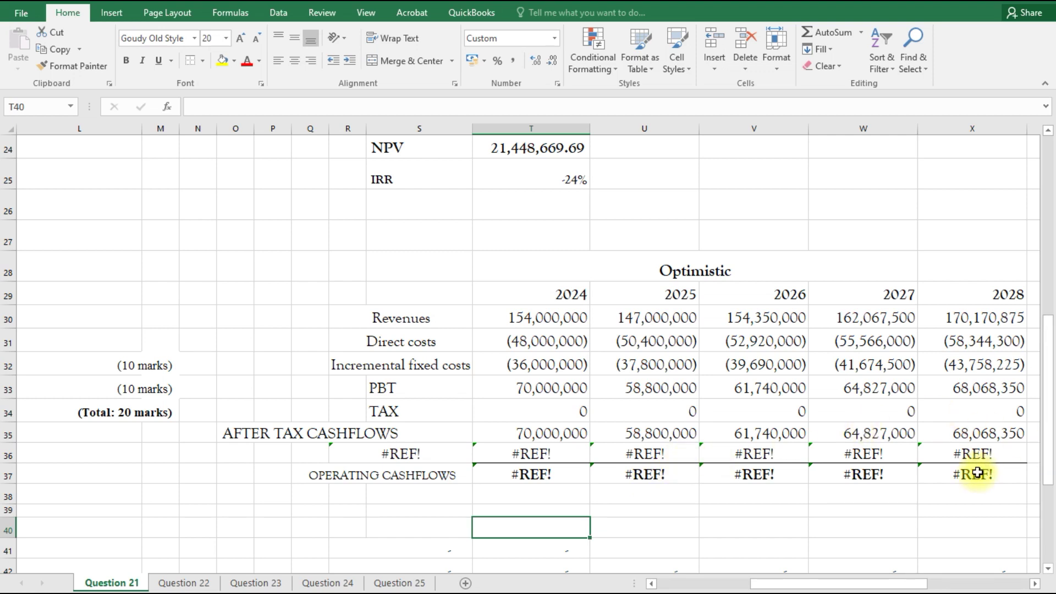
# Step: Delete row 36, the leftover capital allowance add-back row with #REF! errors above OPERATING CASHFLOWS
pyautogui.click(356, 455)
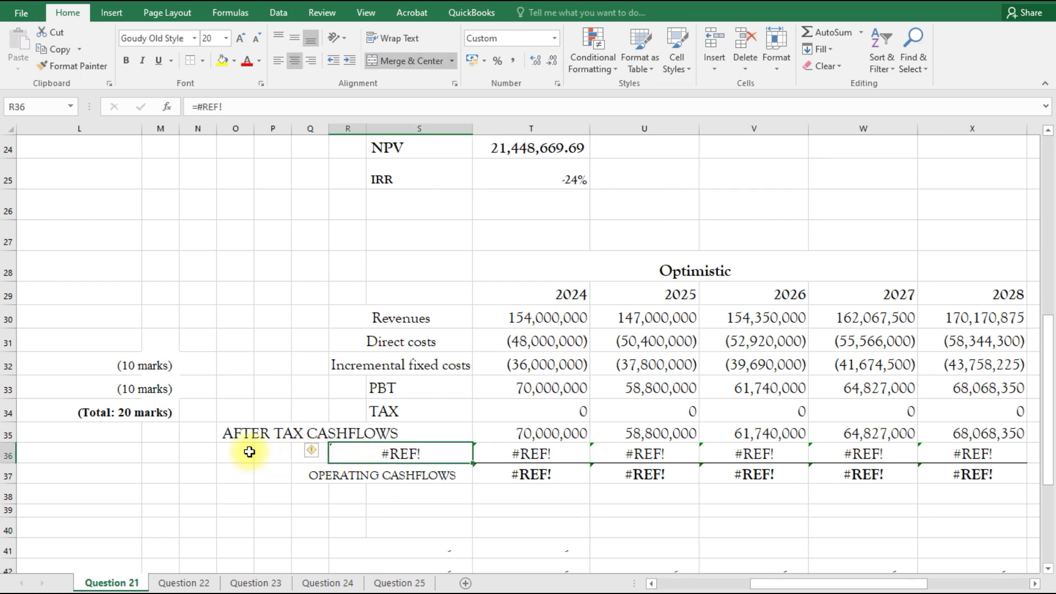
pyautogui.click(10, 456)
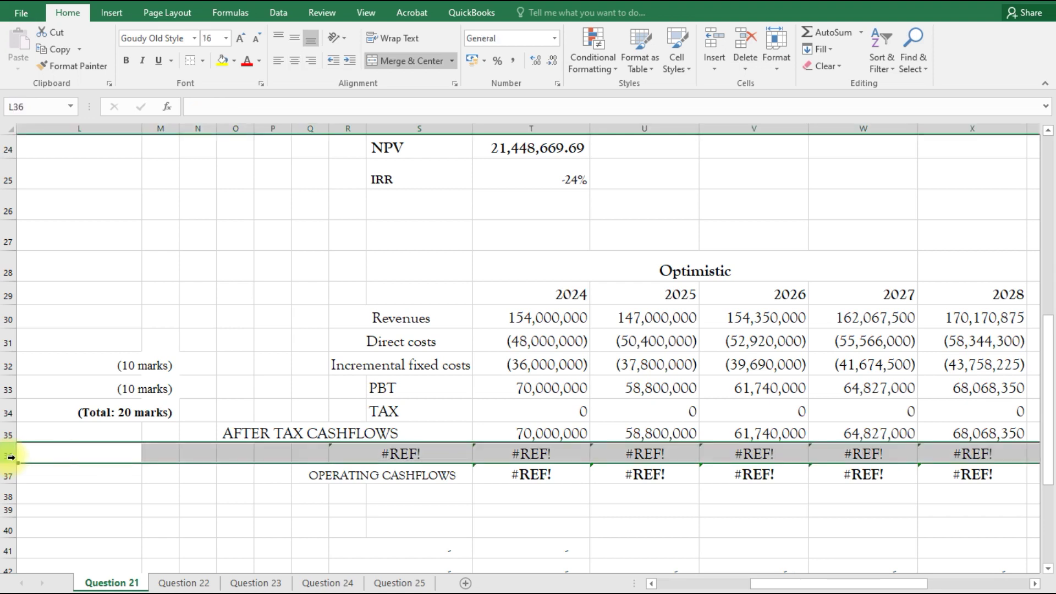
pyautogui.click(745, 42)
pyautogui.click(671, 495)
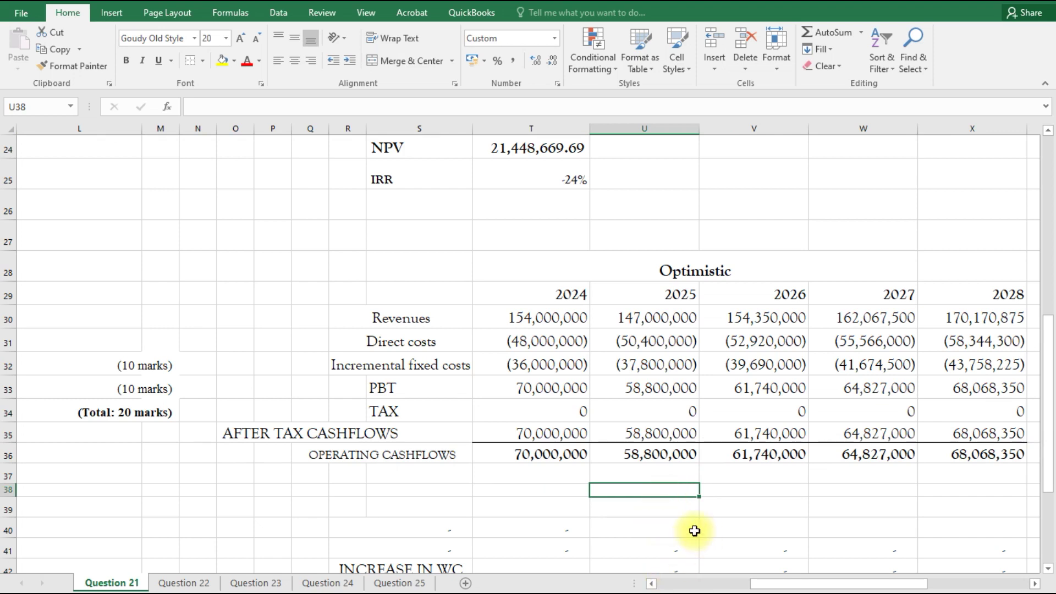
# Step: Replace the inflation rate reference in the Optimistic 2025 Revenues formula in U30, making it =T$6*(1+$G$19)
pyautogui.click(661, 319)
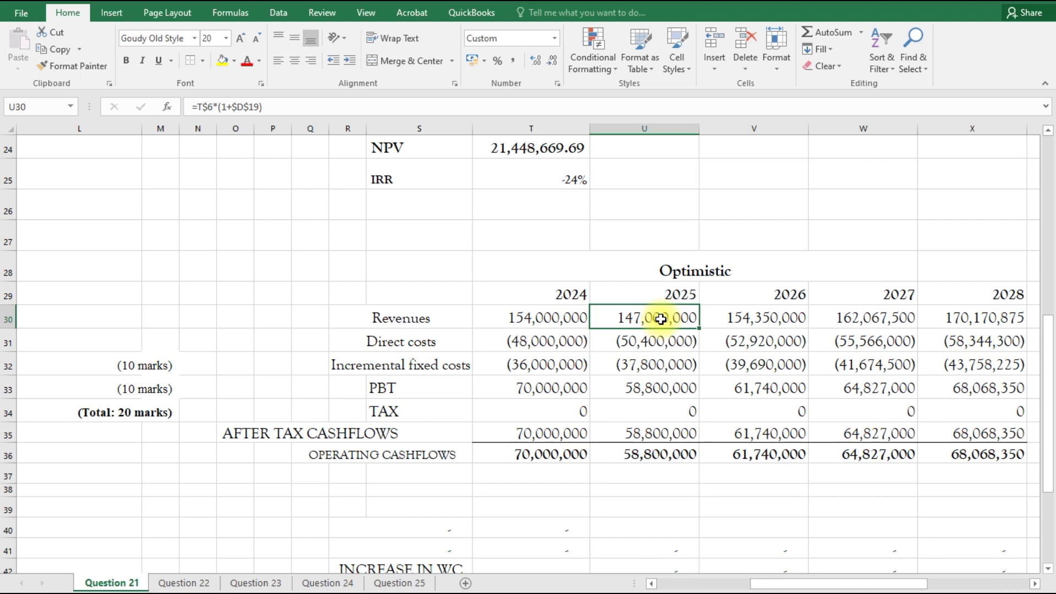
pyautogui.click(259, 108)
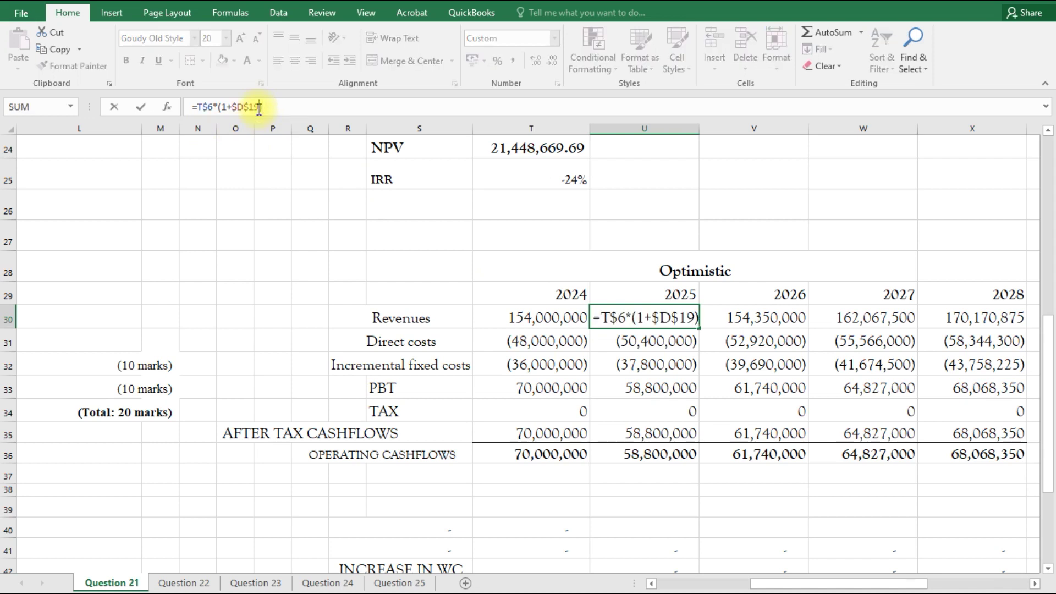
pyautogui.press('BackSpace')
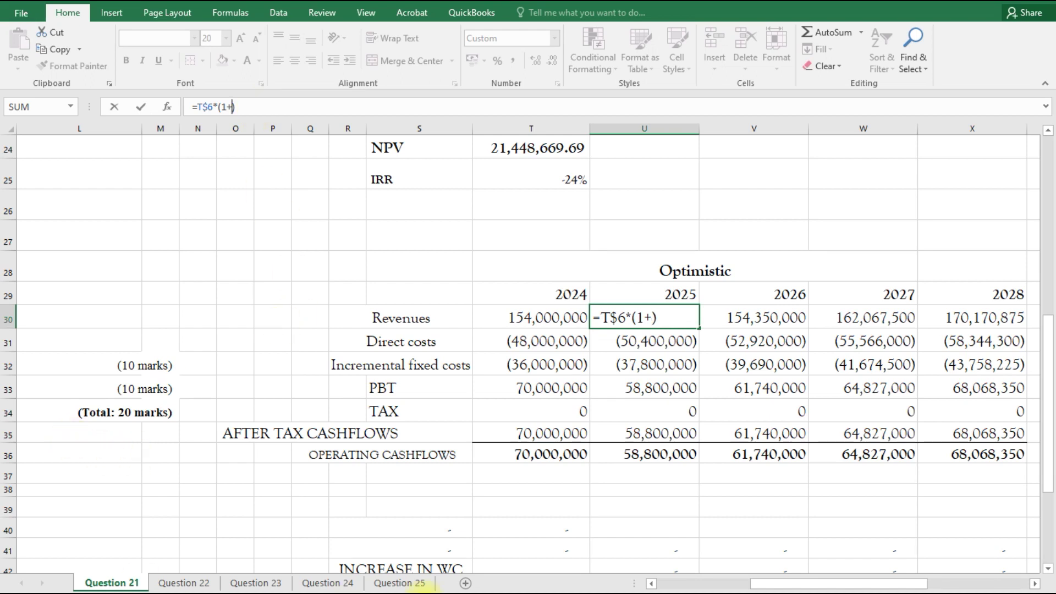
pyautogui.moveTo(653, 586); pyautogui.dragTo(659, 578)
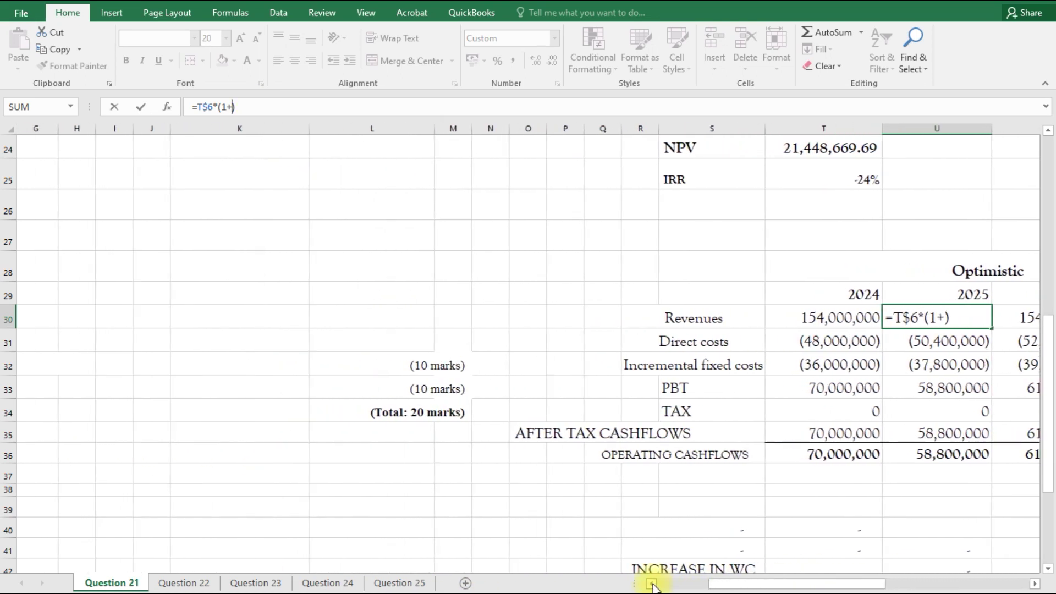
pyautogui.moveTo(1049, 406); pyautogui.dragTo(1047, 336)
pyautogui.moveTo(649, 585); pyautogui.dragTo(657, 587)
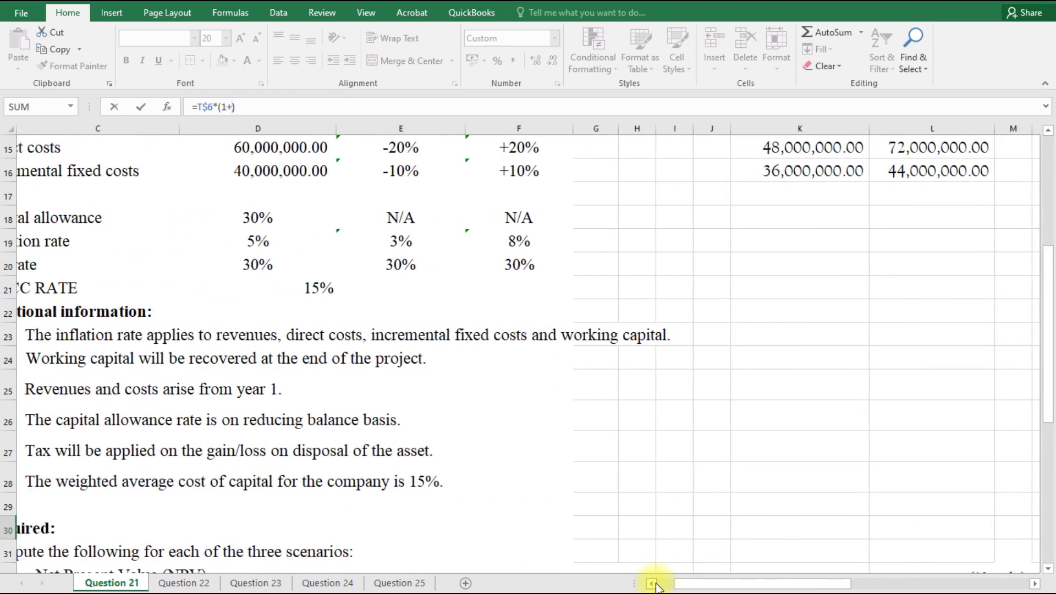
pyautogui.click(405, 241)
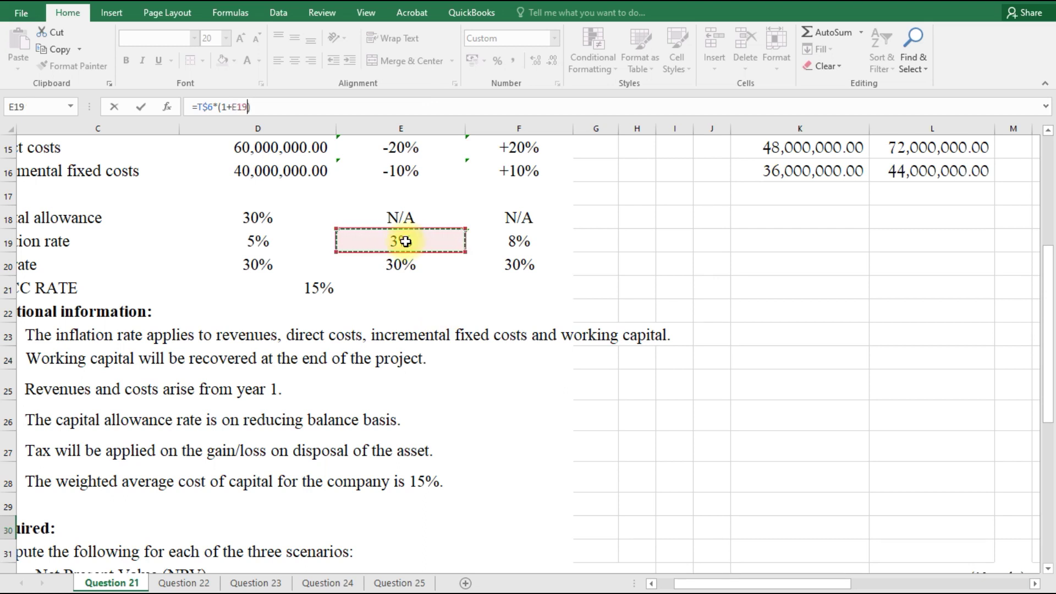
pyautogui.press('Right')
pyautogui.press('Right')
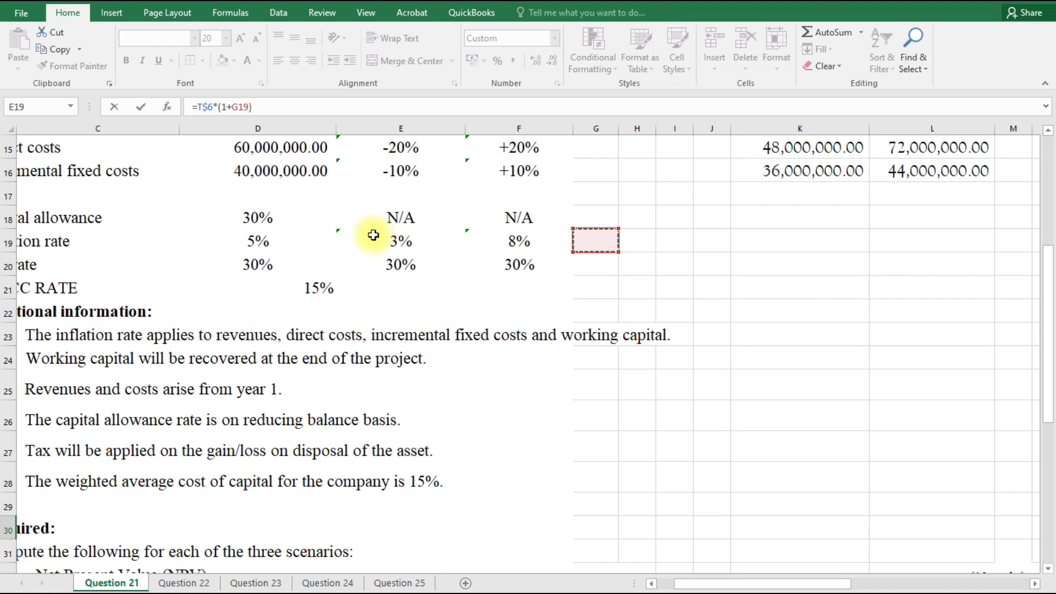
pyautogui.click(240, 106)
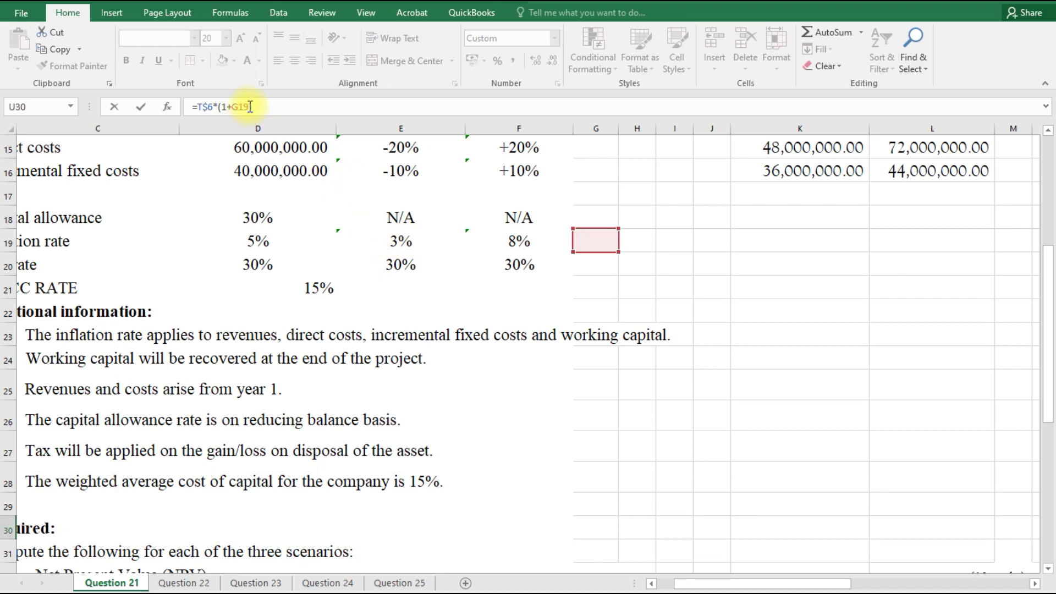
pyautogui.press('F4')
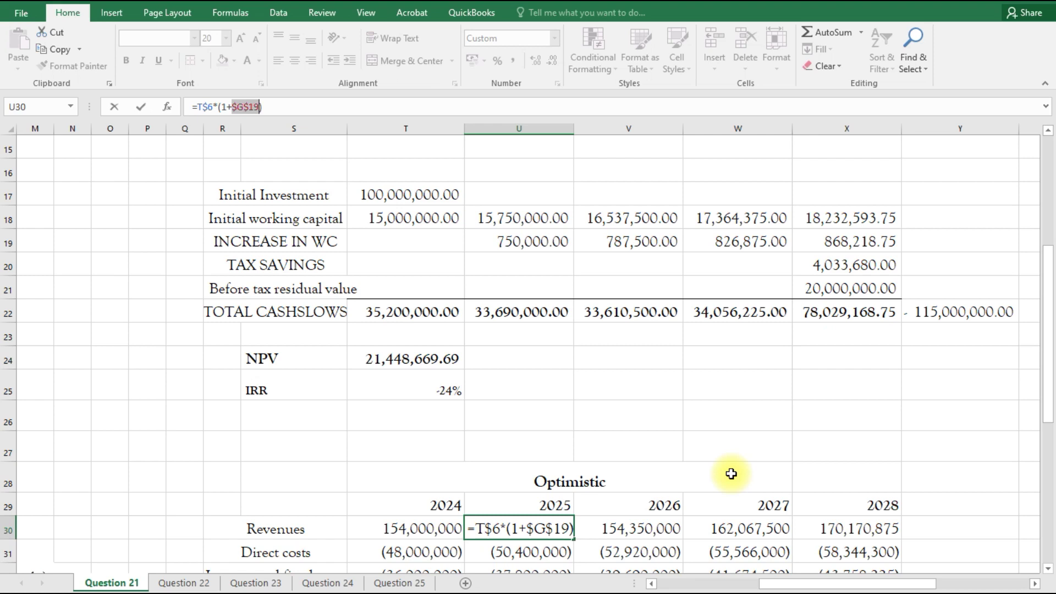
pyautogui.press('Return')
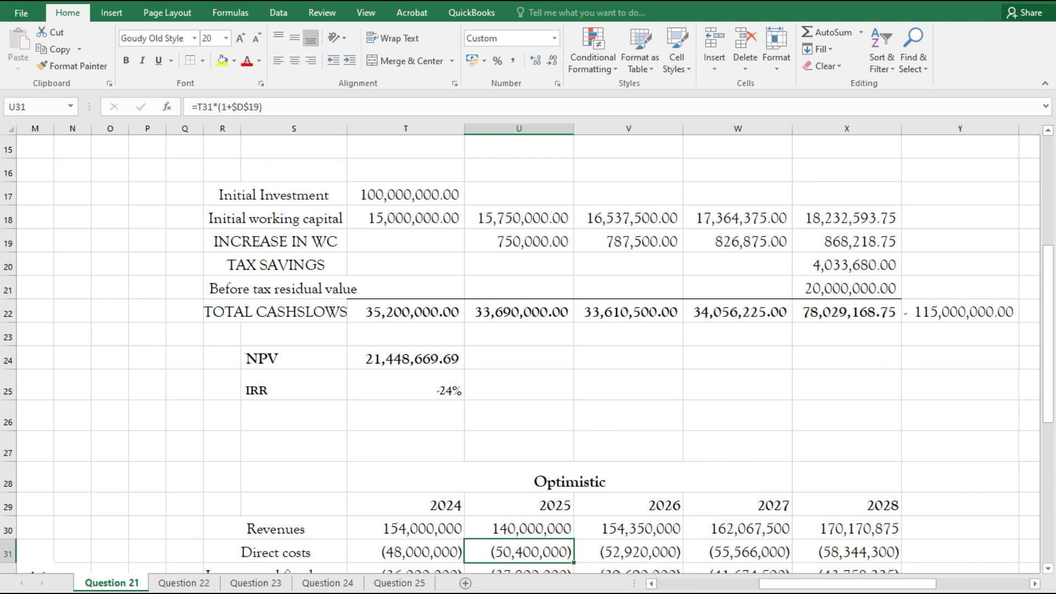
# Step: Point the Optimistic 2025 Revenues formula in U30 to the 2024 revenue with a locked row, making it =T$30*(1+$G$19)
pyautogui.click(498, 530)
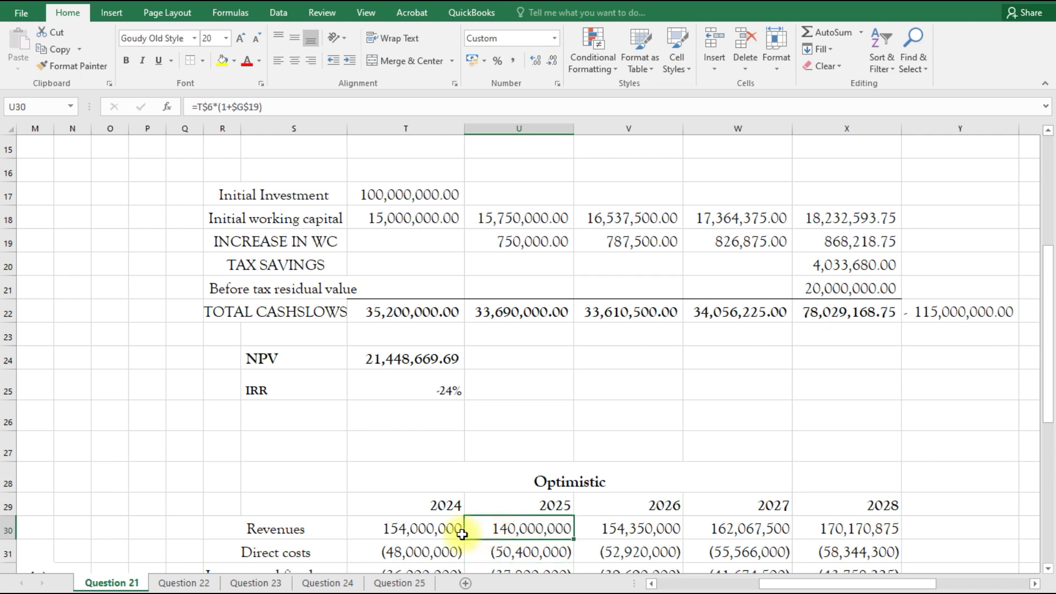
pyautogui.click(213, 107)
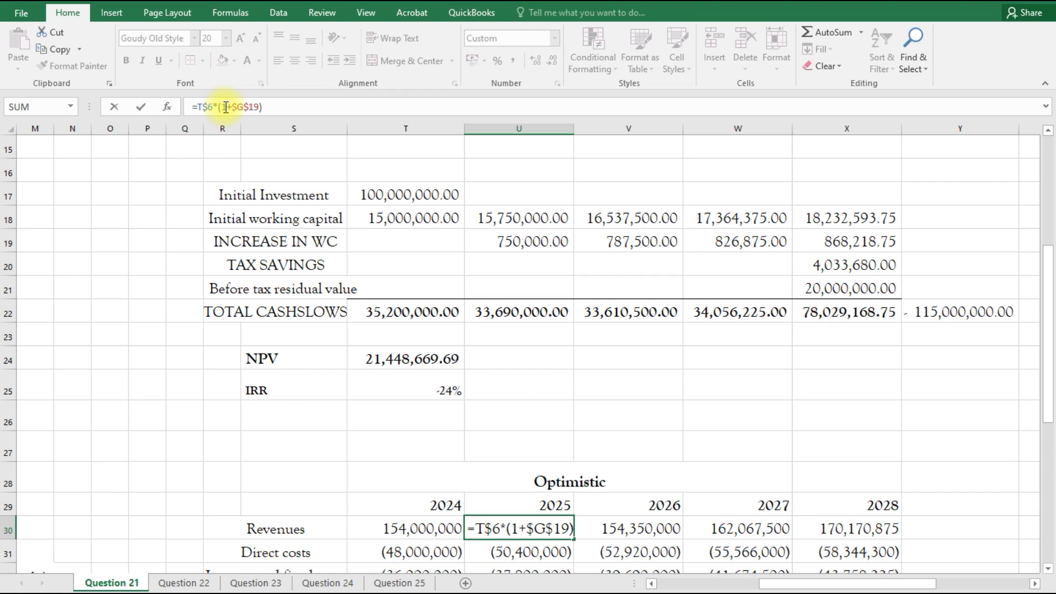
pyautogui.press('BackSpace')
pyautogui.press('BackSpace')
pyautogui.press('BackSpace')
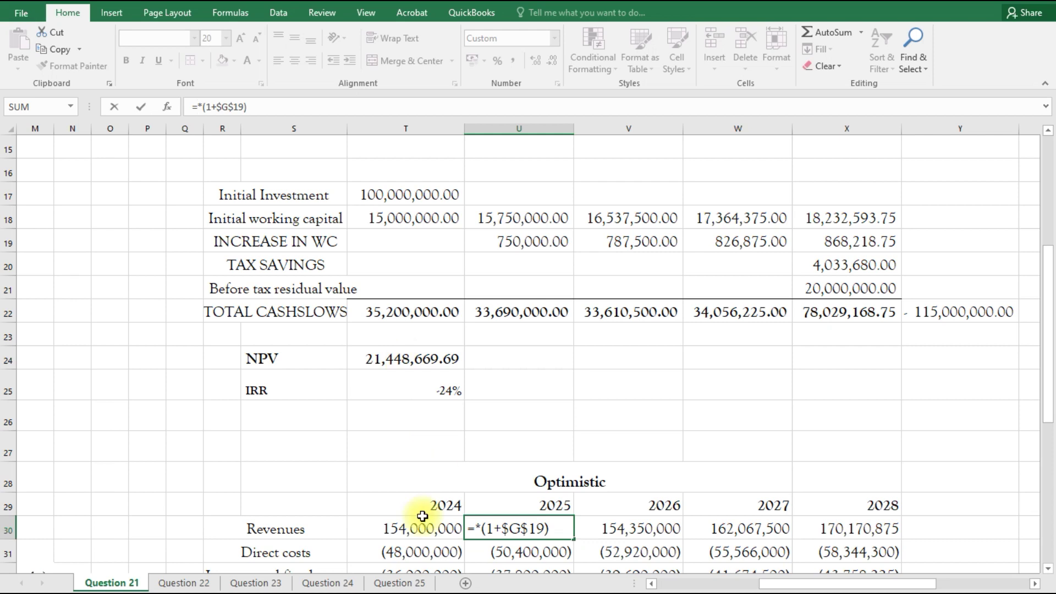
pyautogui.click(389, 526)
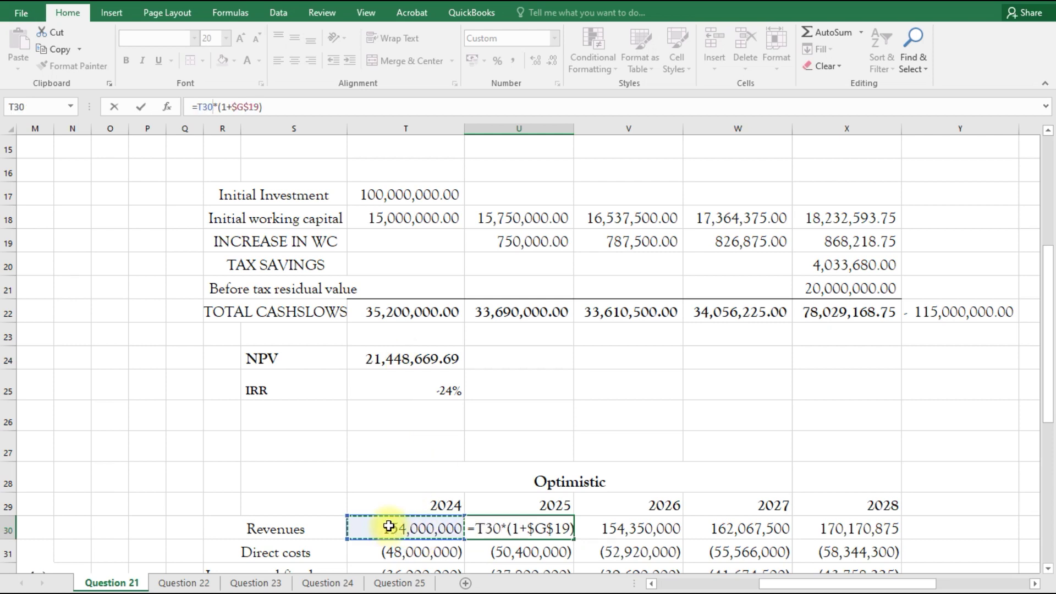
pyautogui.click(204, 107)
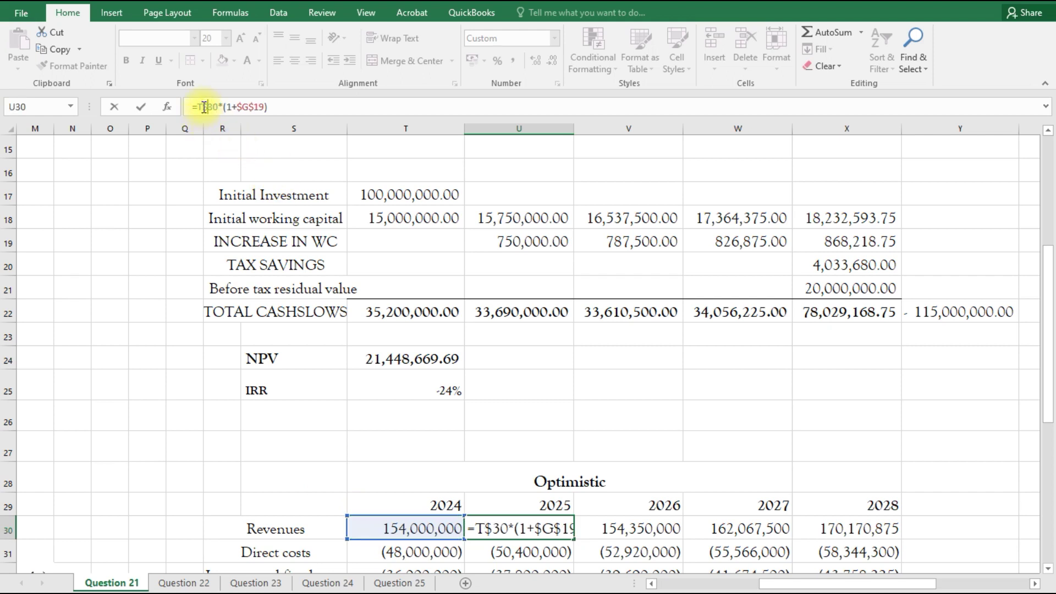
pyautogui.press('Return')
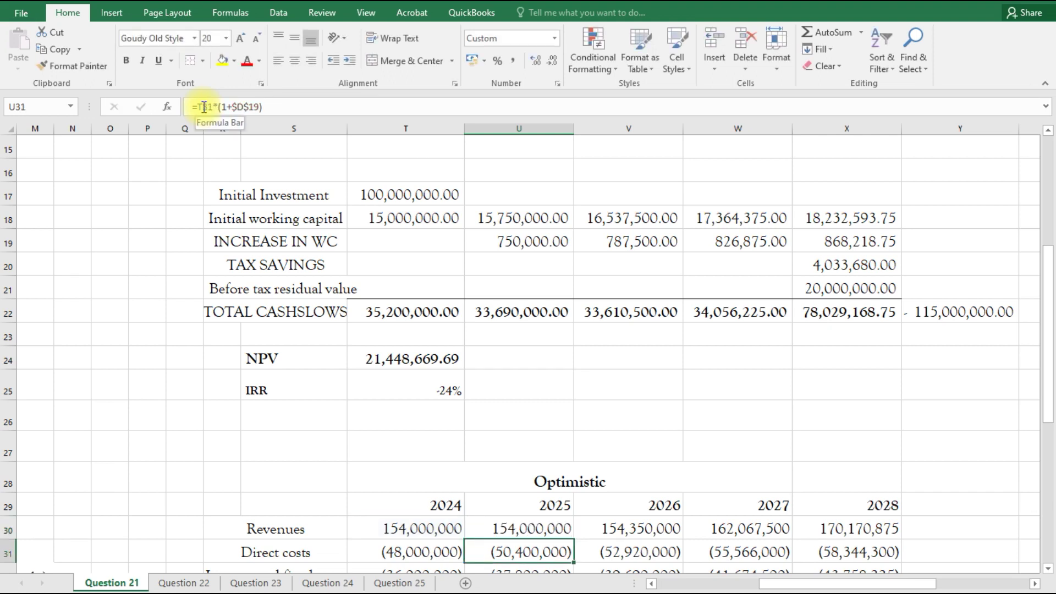
# Step: Check the 2024 and 2025 Revenues formulas and remove the row lock in U30, making it =T30*(1+$G$19)
pyautogui.click(522, 532)
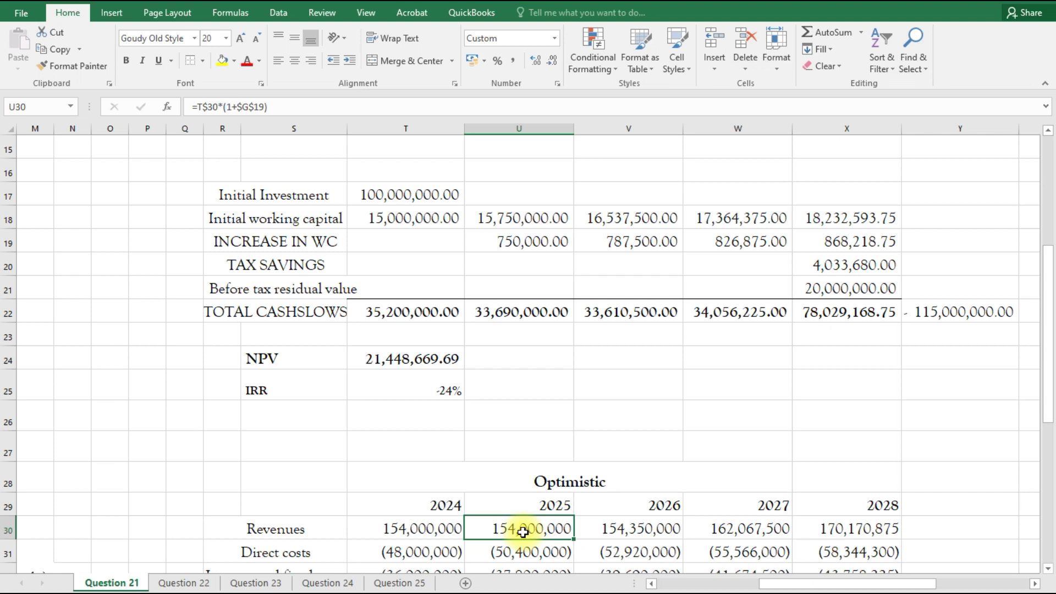
pyautogui.click(430, 532)
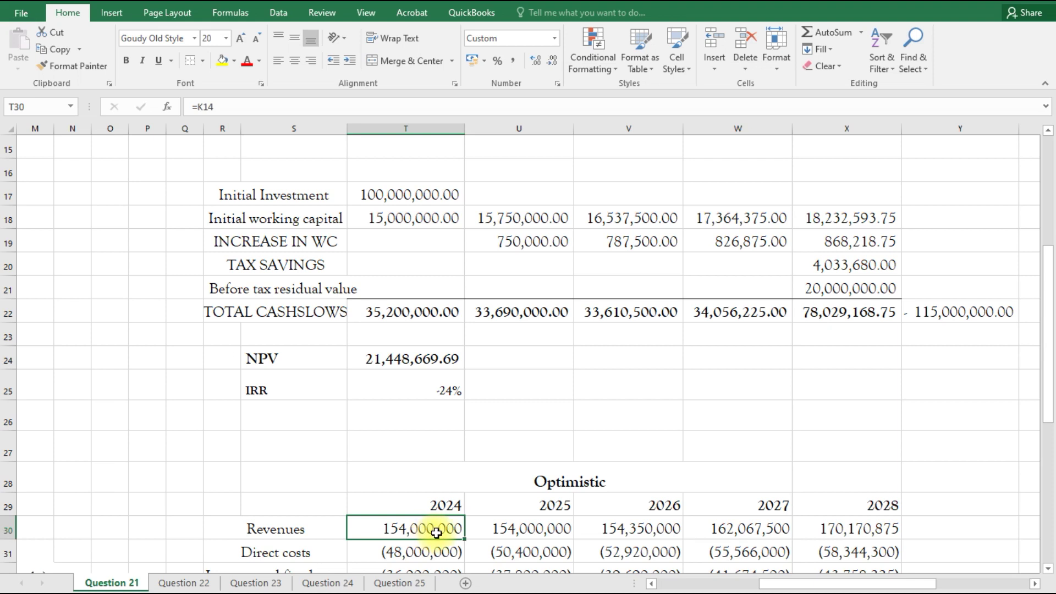
pyautogui.click(503, 531)
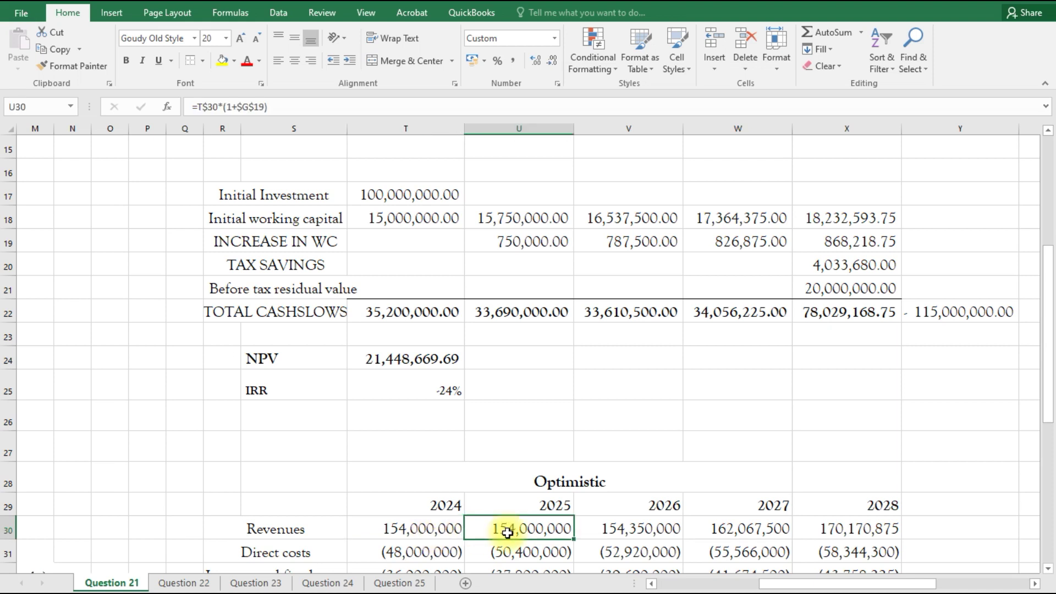
pyautogui.click(409, 530)
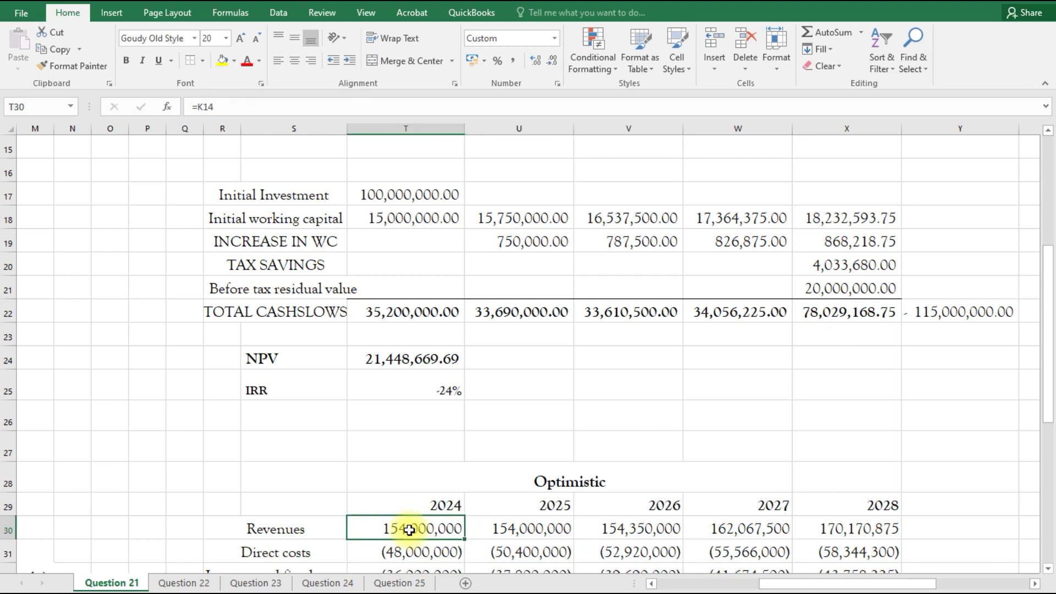
pyautogui.click(520, 530)
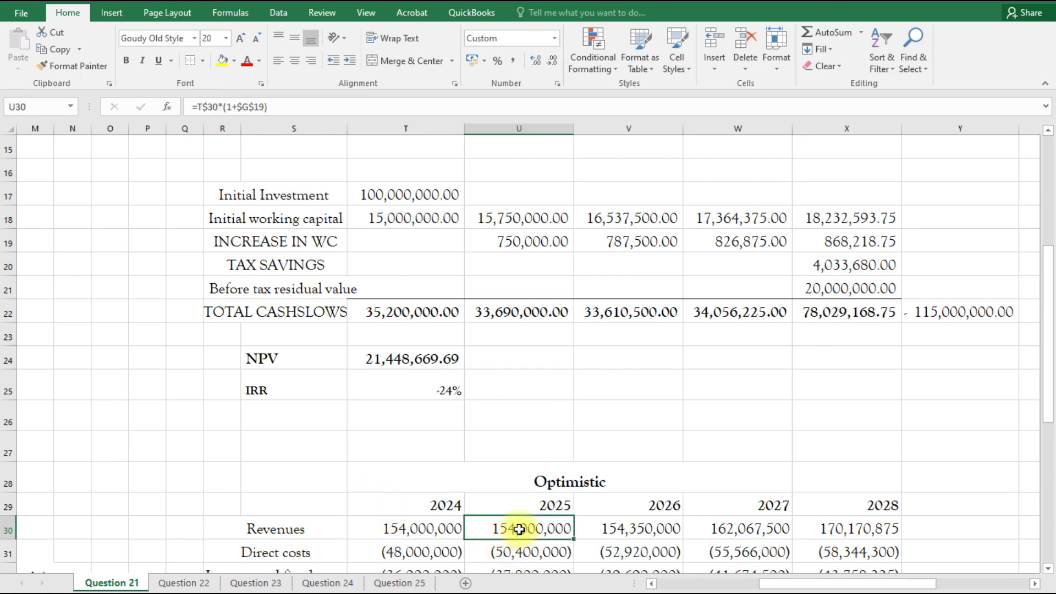
pyautogui.click(208, 105)
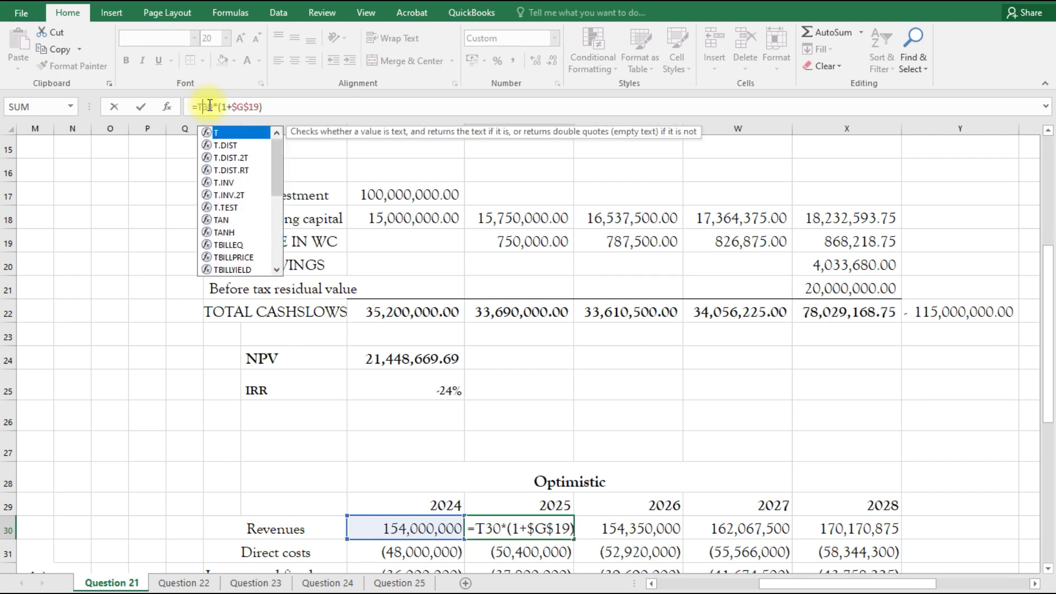
pyautogui.press('Return')
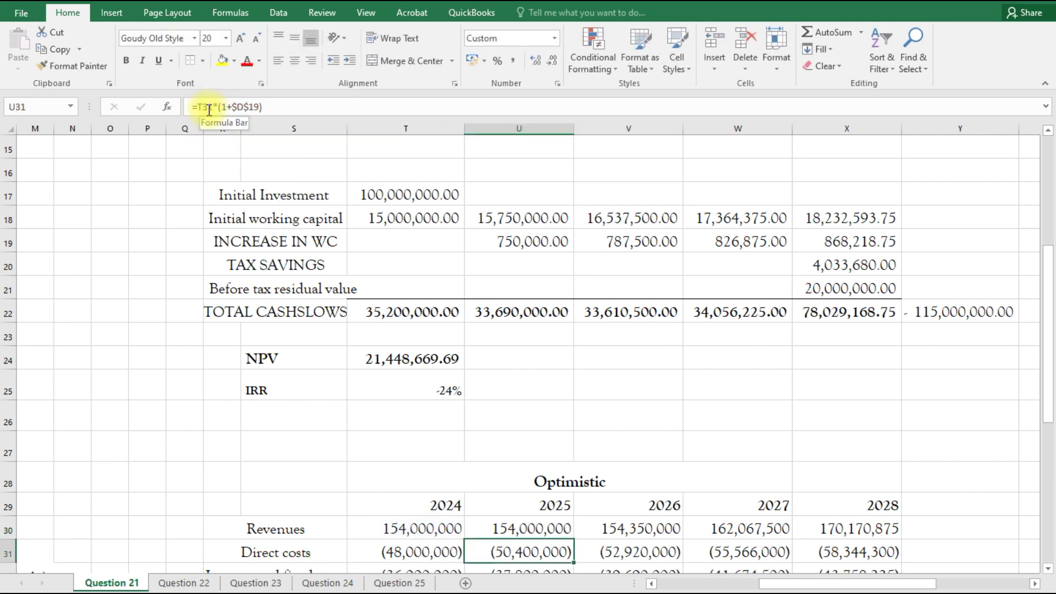
# Step: Rewrite the Optimistic 2025 Revenues formula in U30 as =T30*(1+$E$19), using the 3% inflation rate as an absolute reference
pyautogui.click(519, 528)
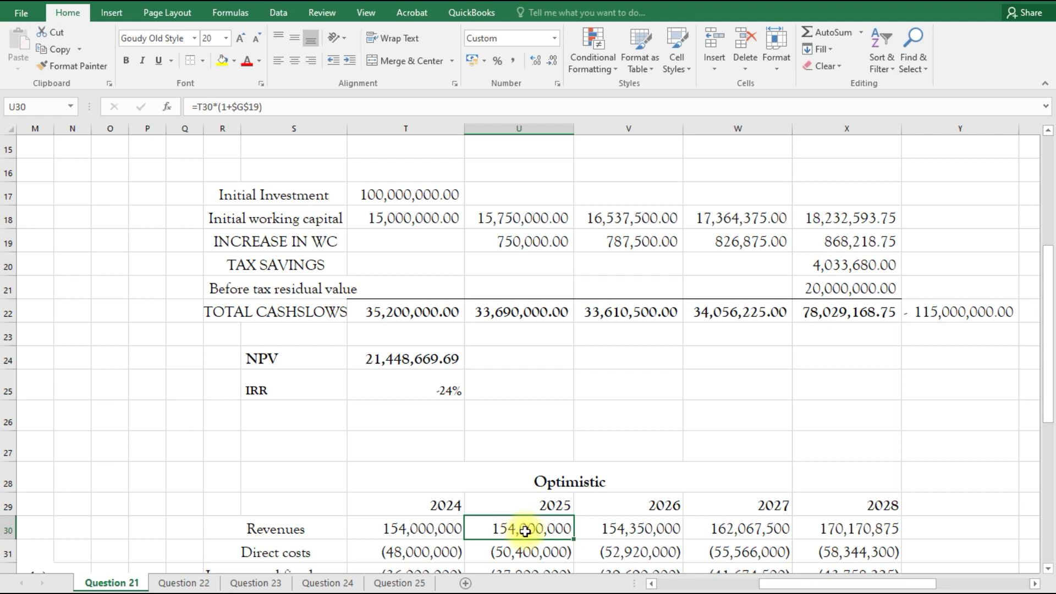
pyautogui.doubleClick(540, 537)
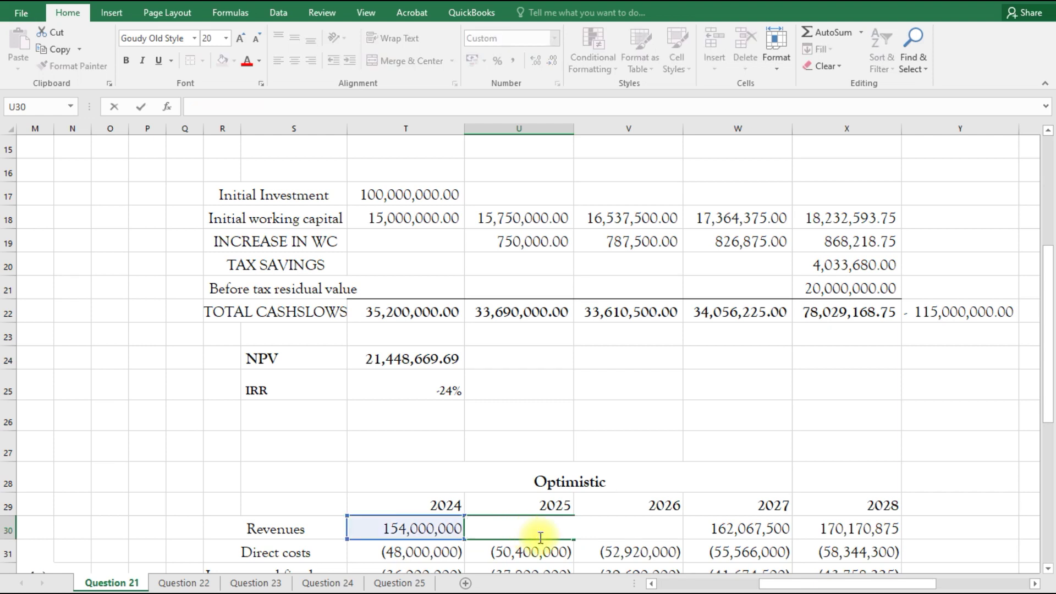
pyautogui.write('=')
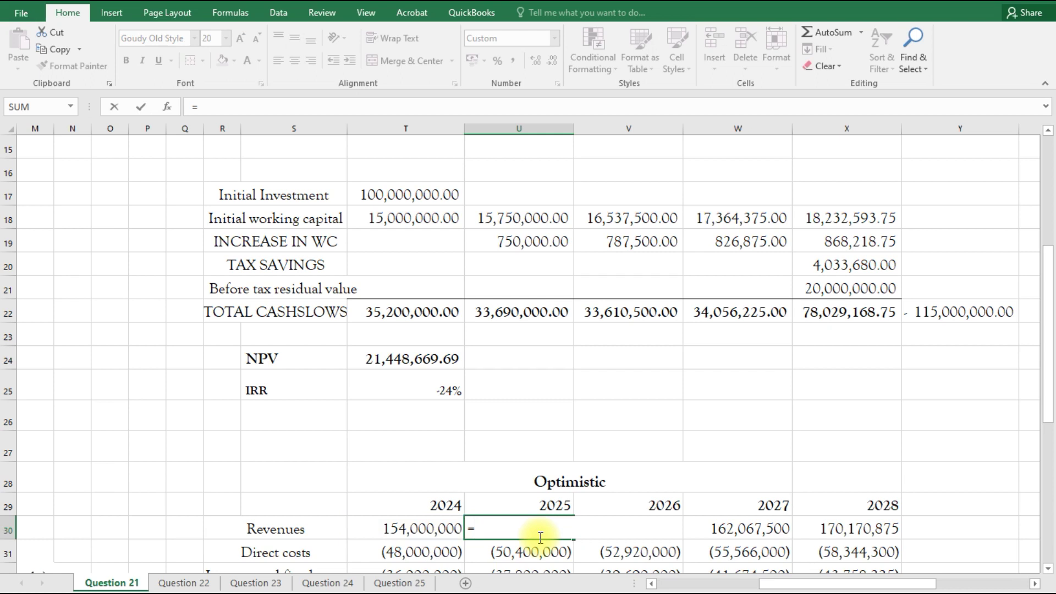
pyautogui.click(431, 531)
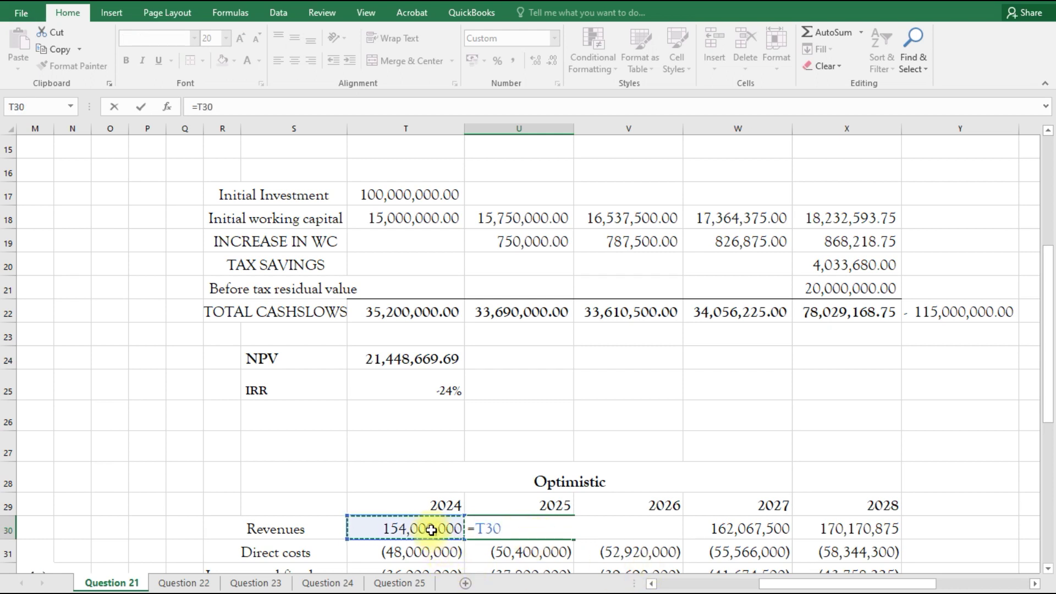
pyautogui.write('*(1')
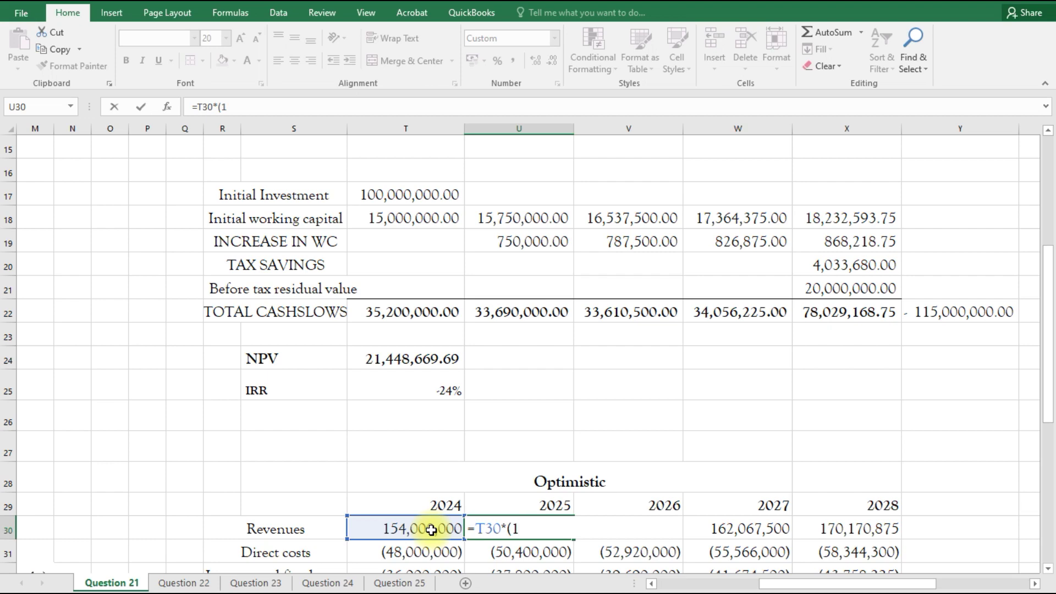
pyautogui.write('+')
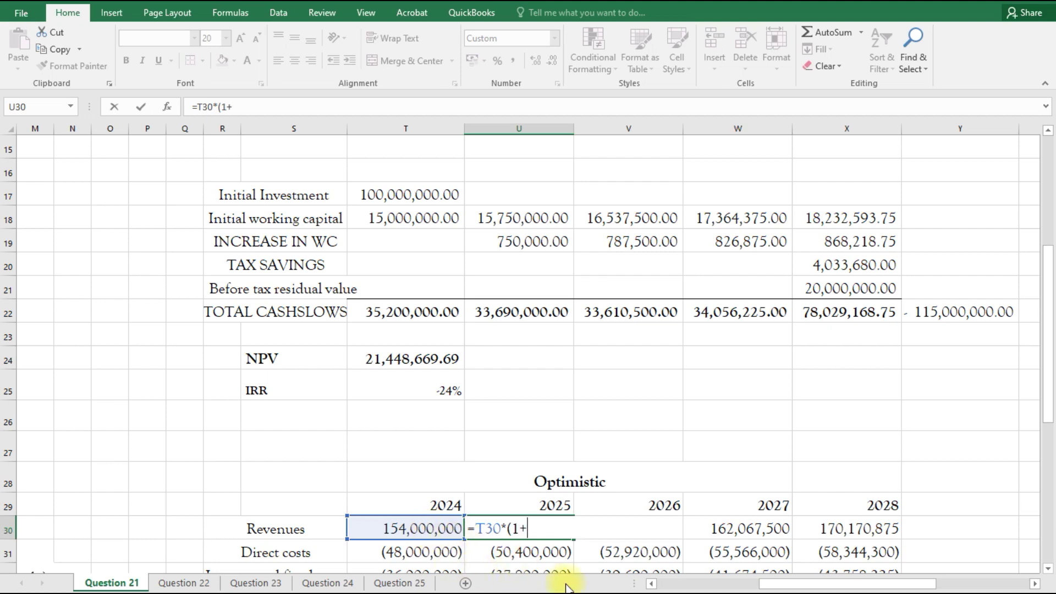
pyautogui.click(653, 583)
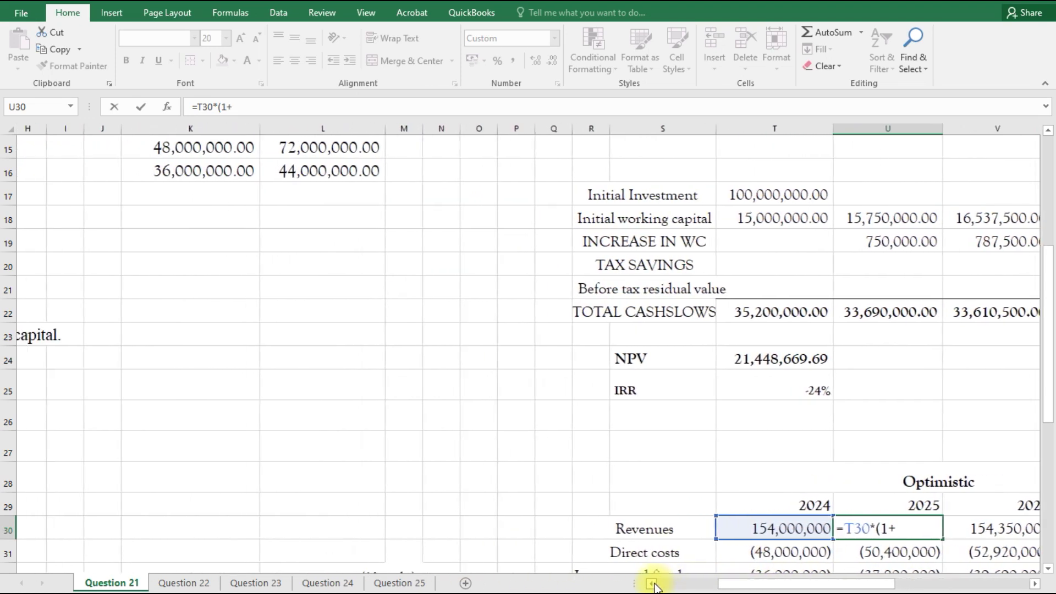
pyautogui.click(654, 583)
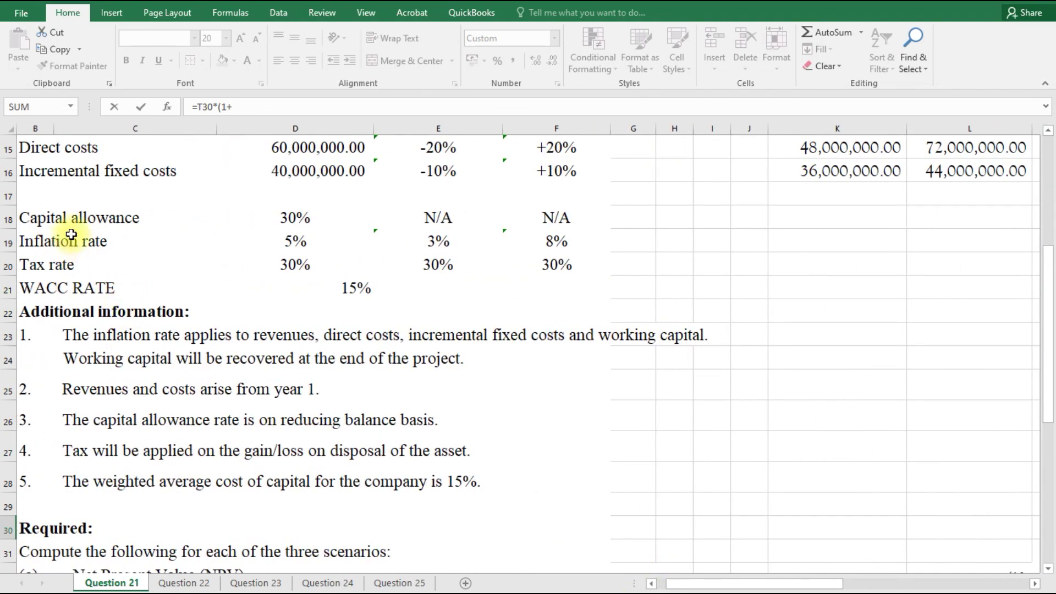
pyautogui.click(439, 245)
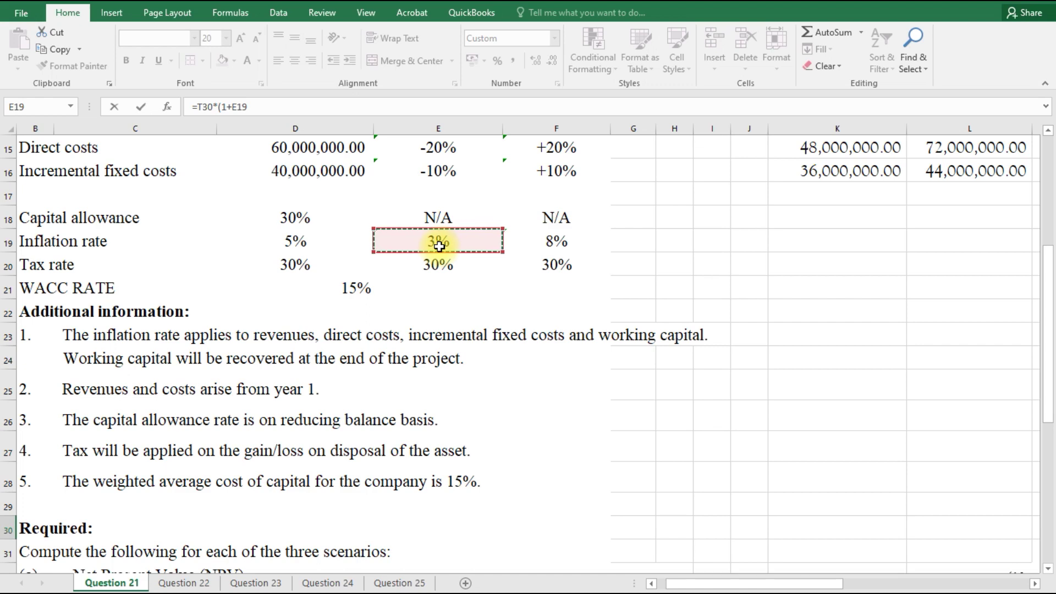
pyautogui.press('F4')
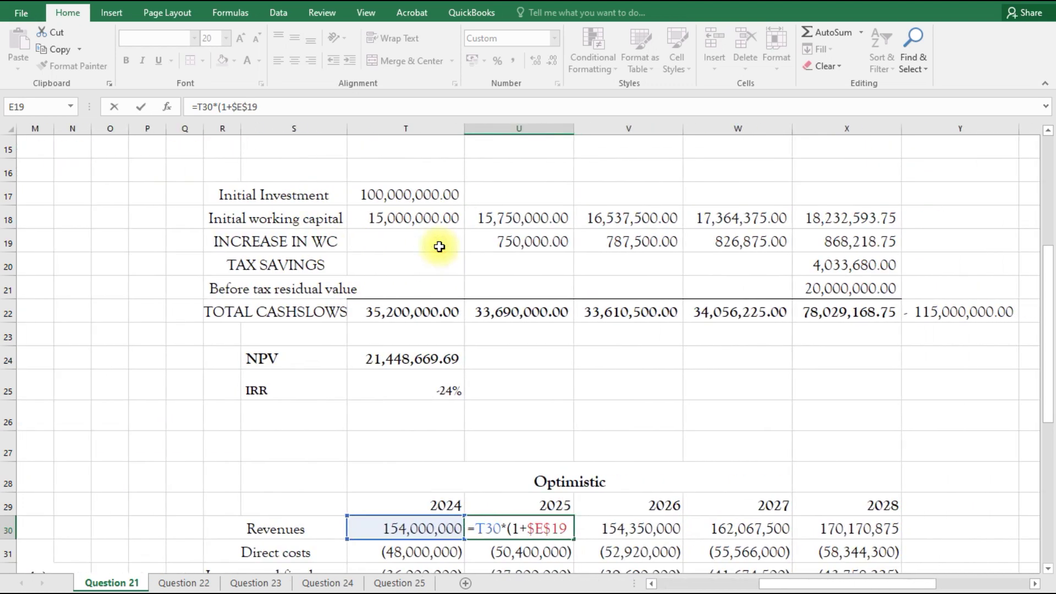
pyautogui.write(')')
pyautogui.press('Return')
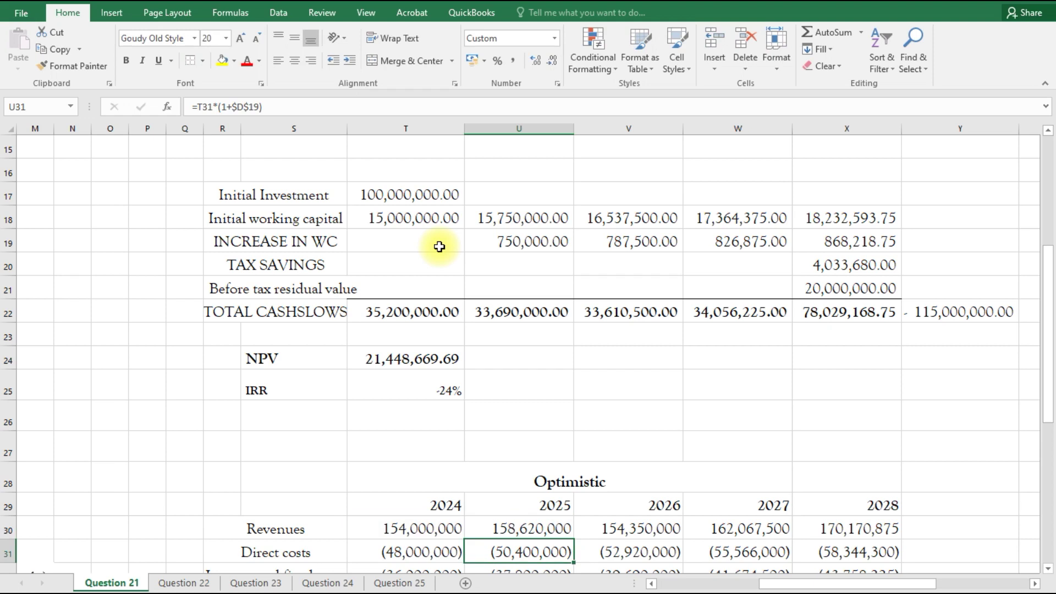
# Step: Lock the row of the T30 reference in the 2025 Revenues formula, making U30 =T$30*(1+$E$19)
pyautogui.click(506, 525)
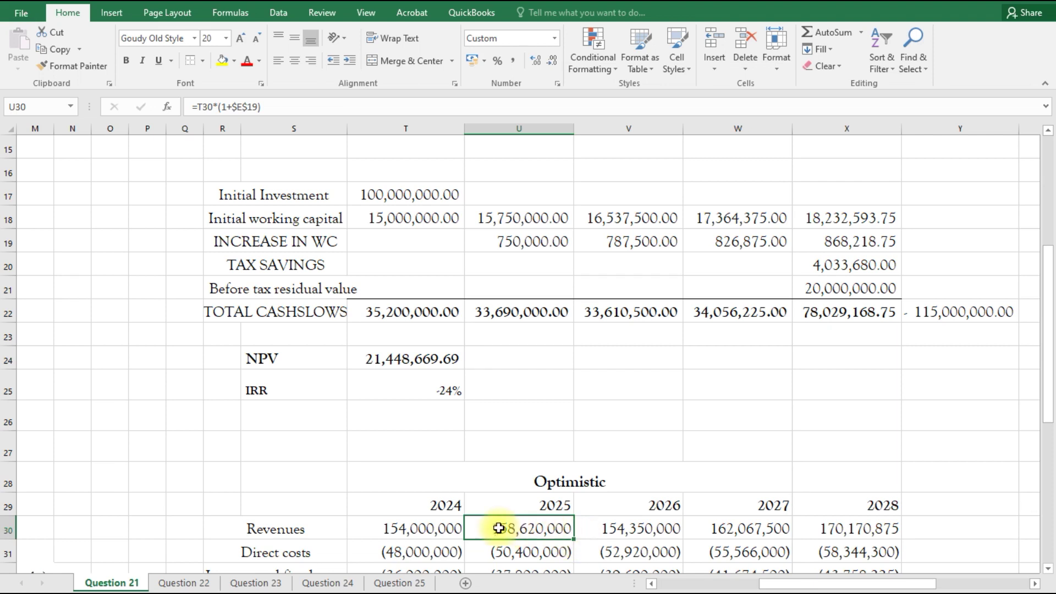
pyautogui.click(202, 106)
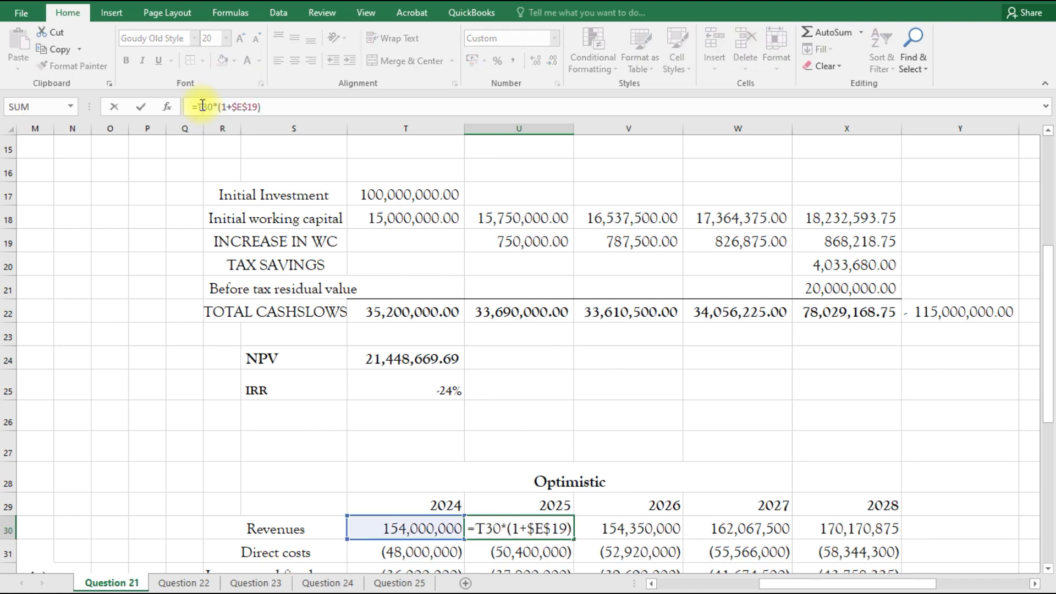
pyautogui.write('$')
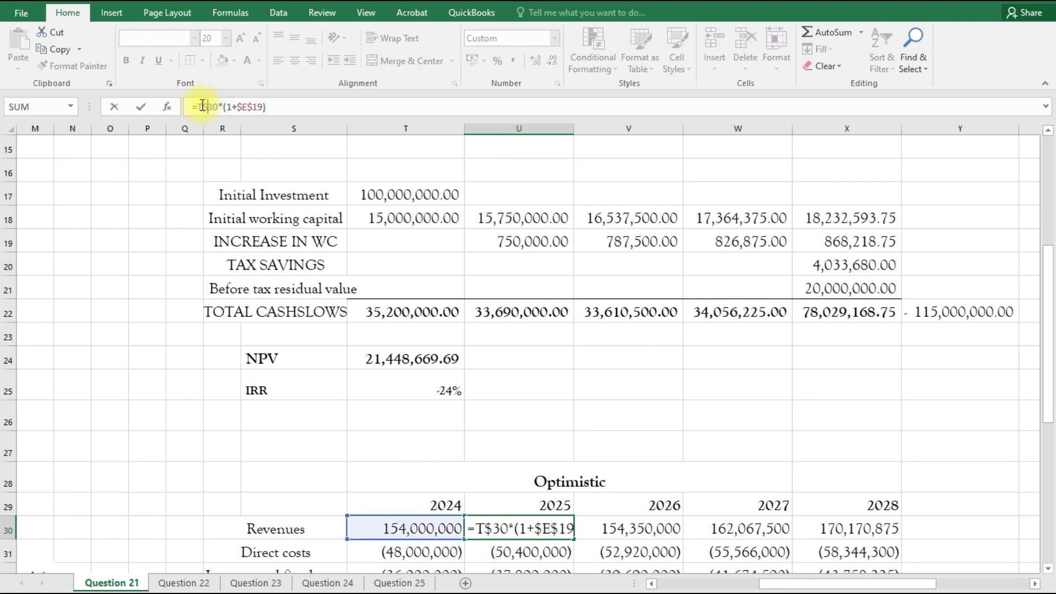
pyautogui.press('Return')
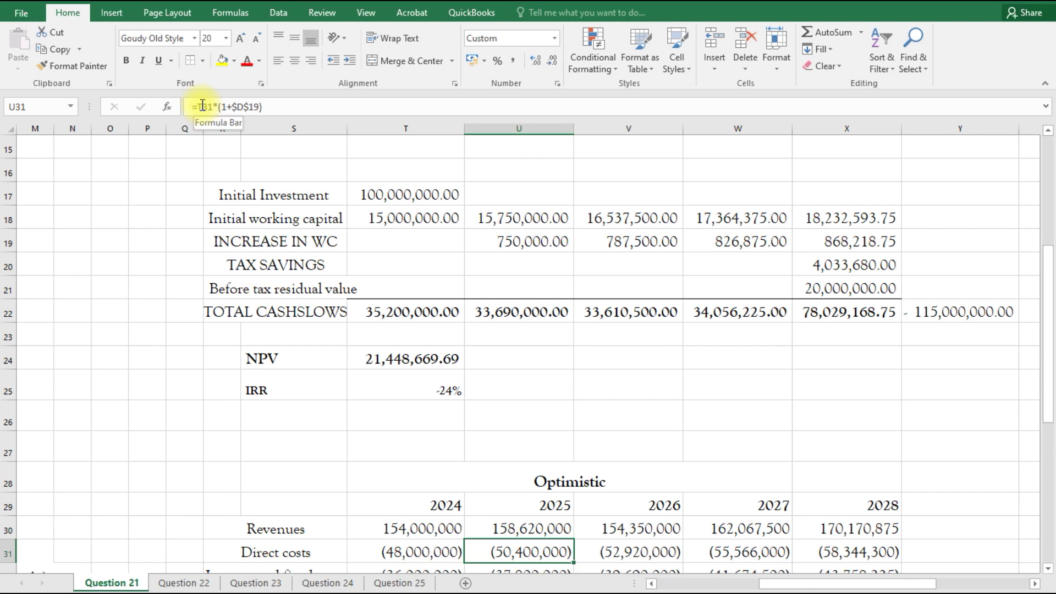
# Step: Fill the U30 Revenues formula across 2026 to 2028 (V30:X30) and check the 2026 and 2027 formulas
pyautogui.click(489, 531)
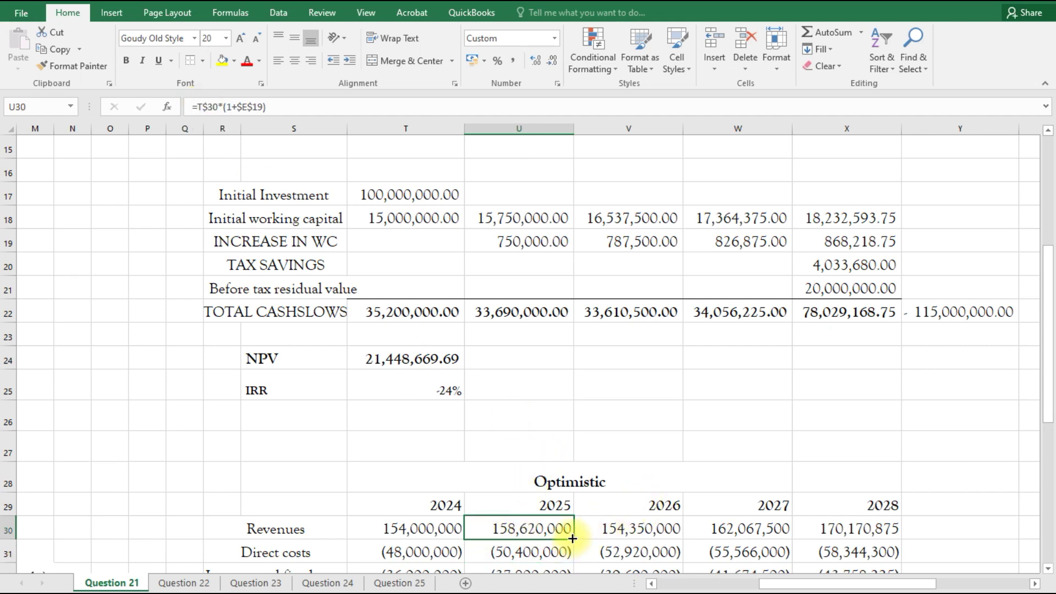
pyautogui.moveTo(572, 540); pyautogui.dragTo(876, 529)
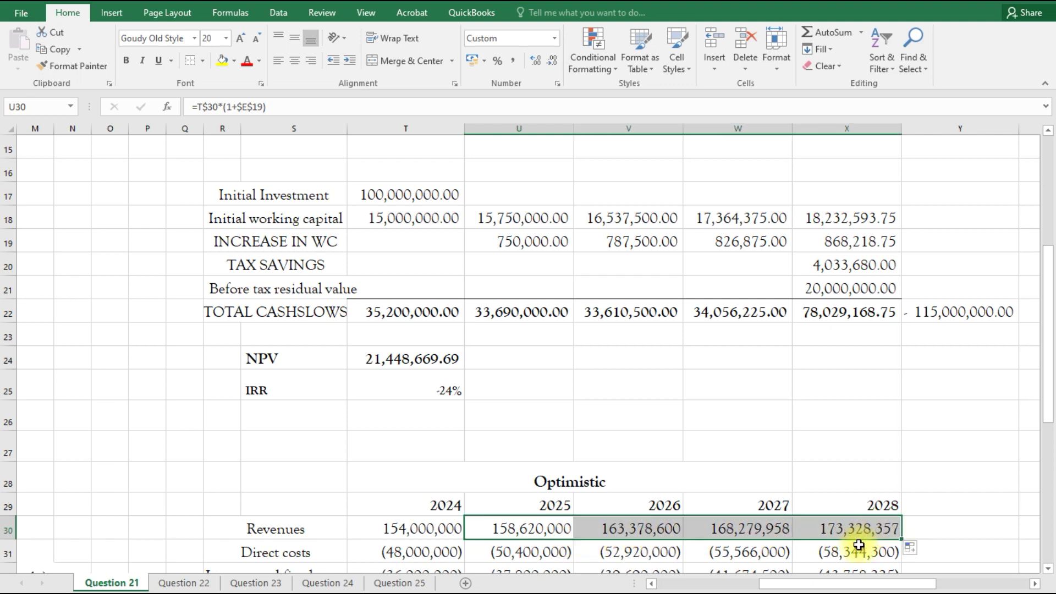
pyautogui.click(642, 532)
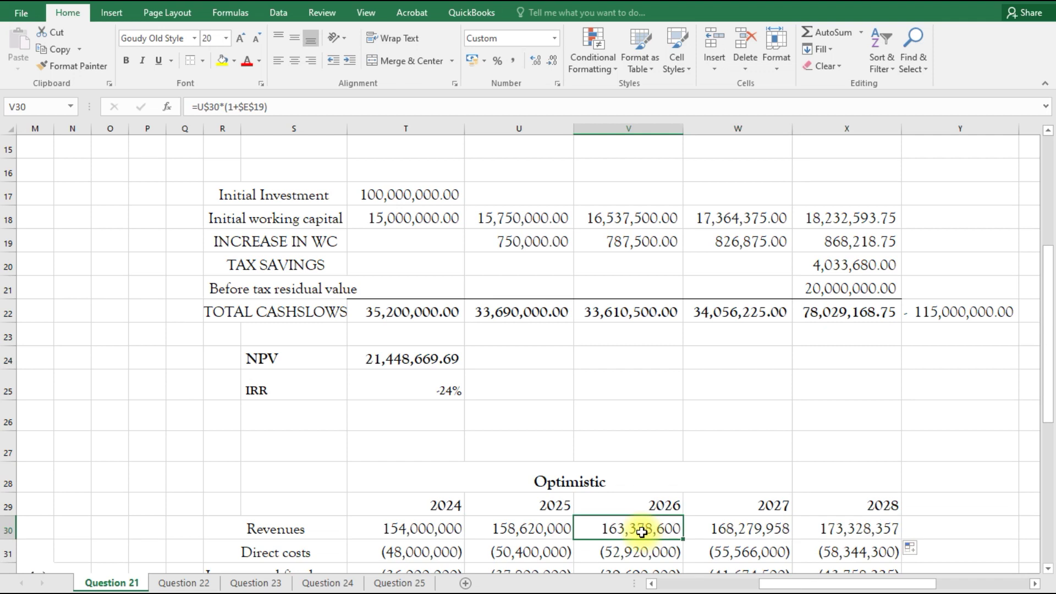
pyautogui.click(723, 529)
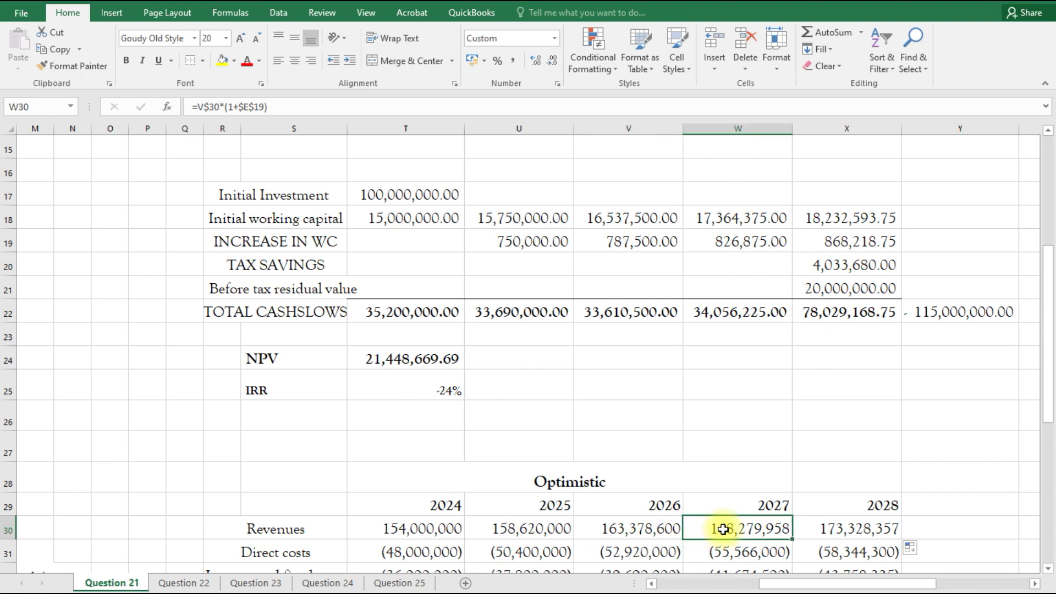
# Step: Begin the Optimistic 2025 Direct costs formula in U31 with the negated 2024 cost, as =-T31*(1+
pyautogui.click(528, 554)
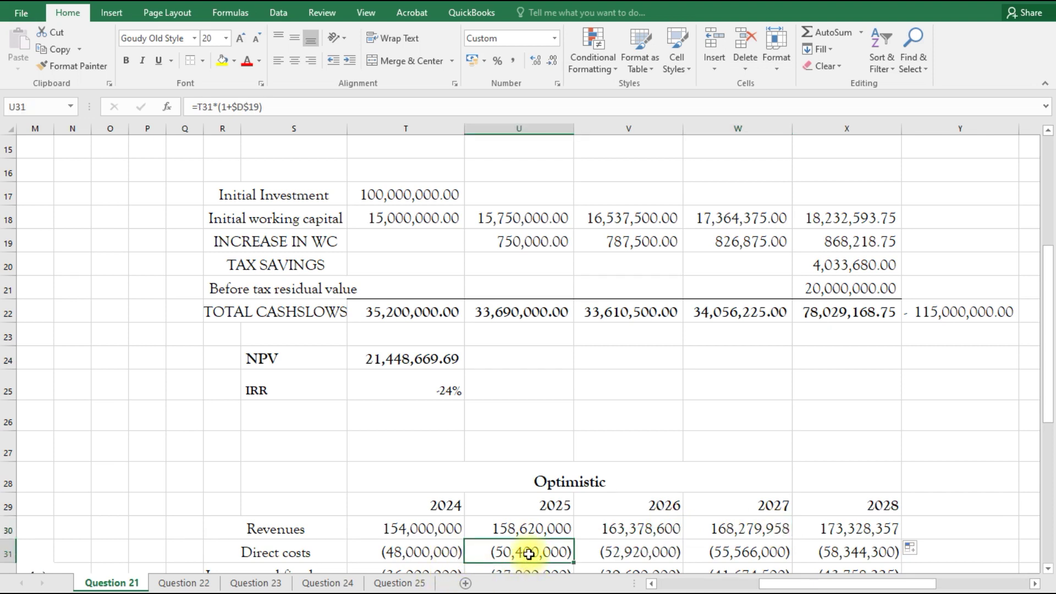
pyautogui.write('=')
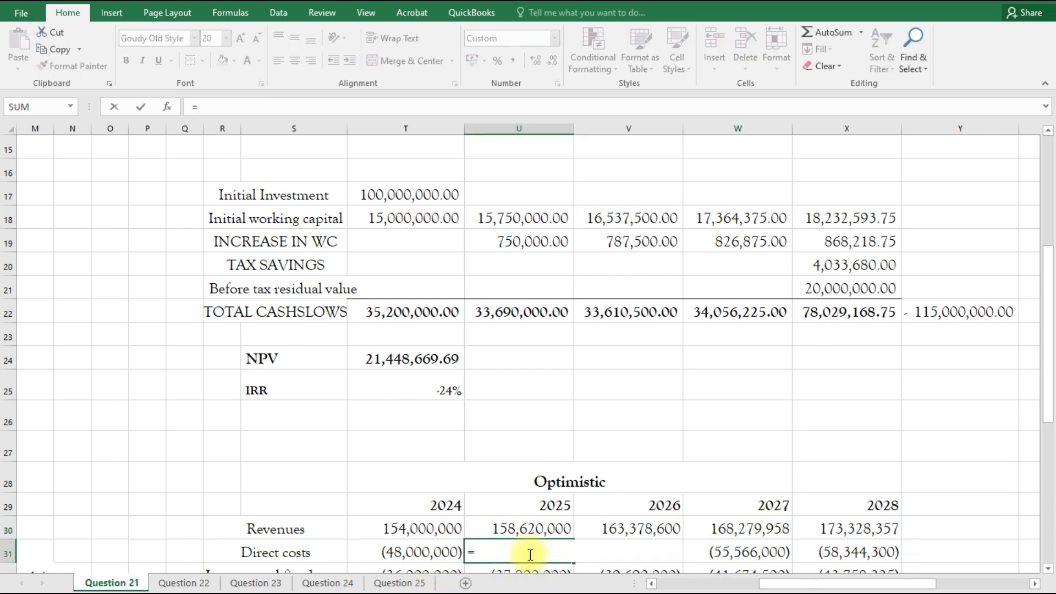
pyautogui.moveTo(1052, 352); pyautogui.dragTo(1052, 391)
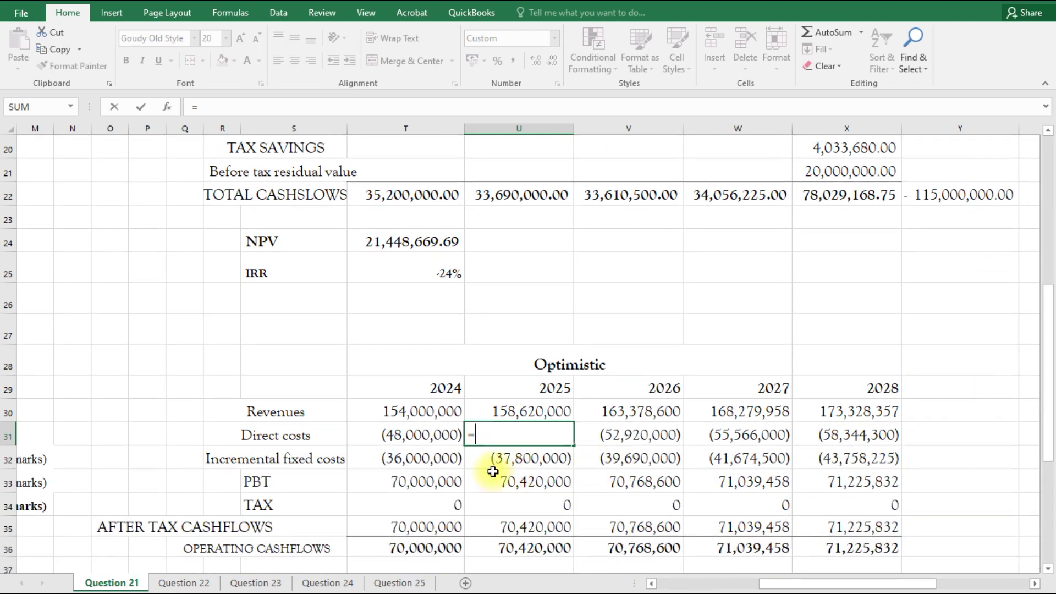
pyautogui.click(419, 435)
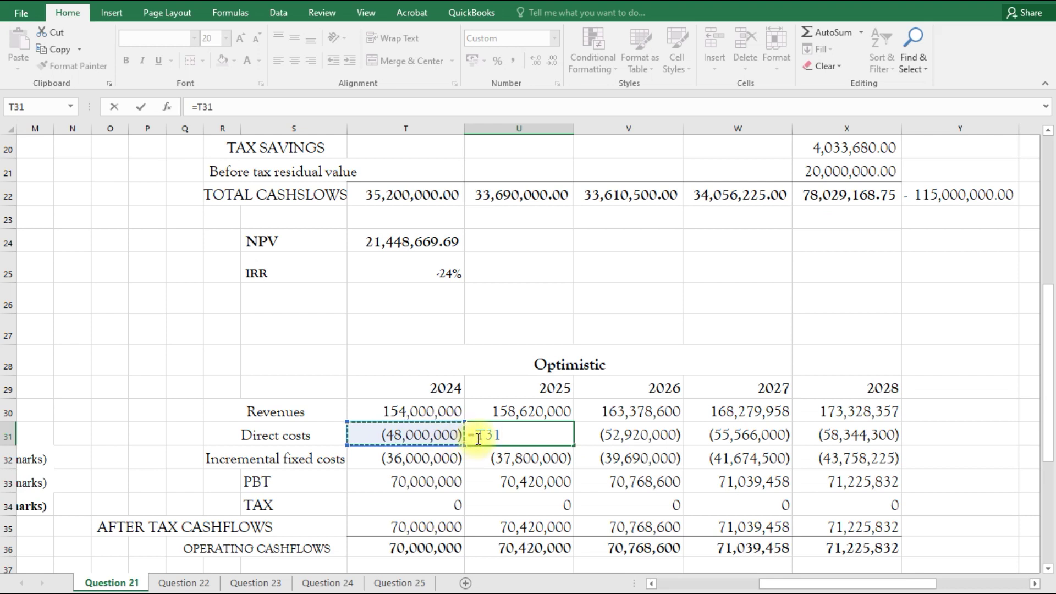
pyautogui.click(478, 438)
pyautogui.write('-')
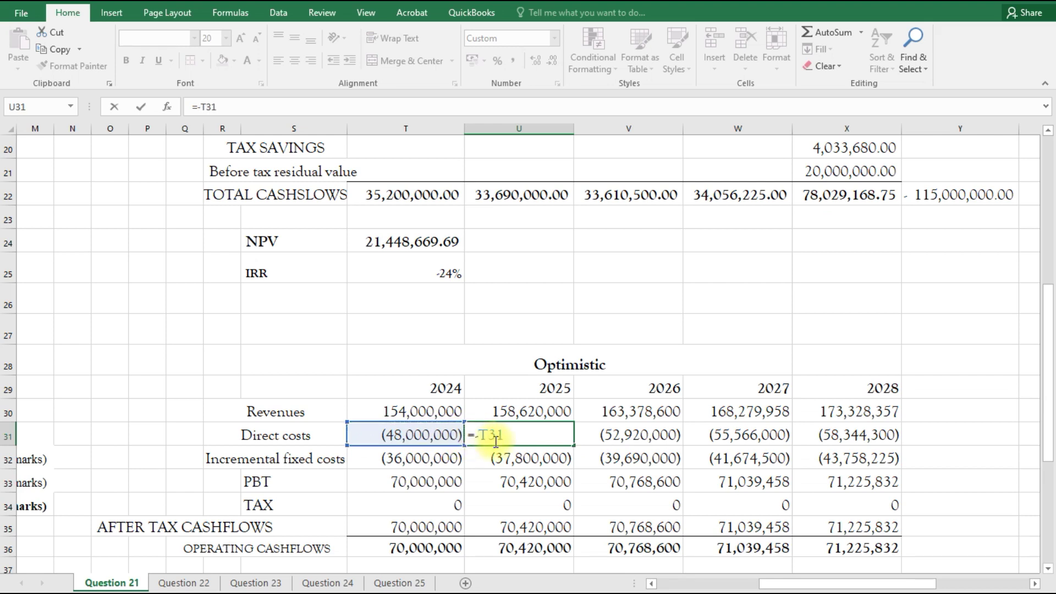
pyautogui.click(520, 437)
pyautogui.write('*(1')
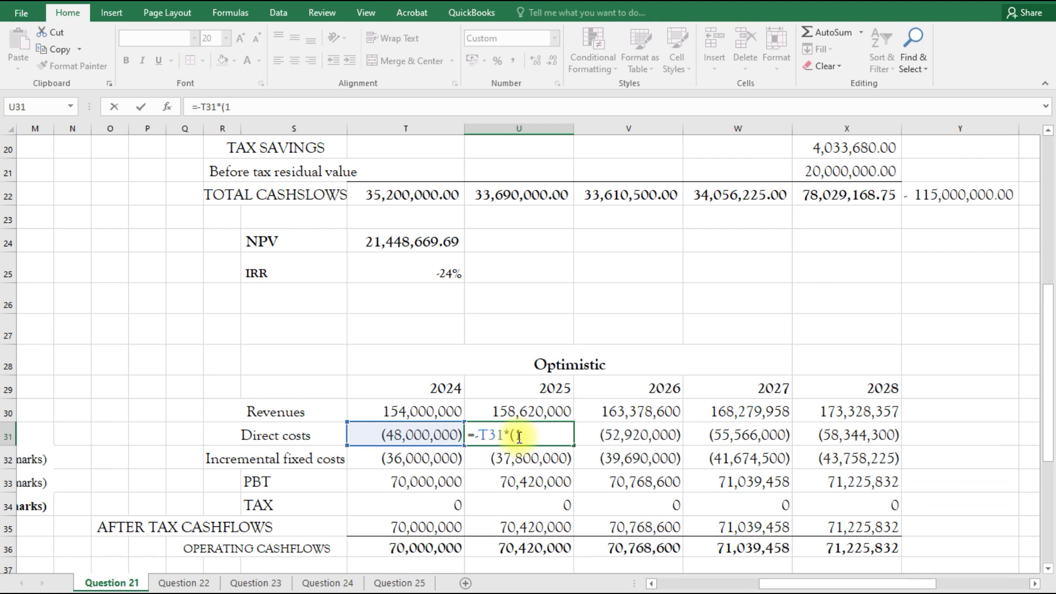
pyautogui.write('+')
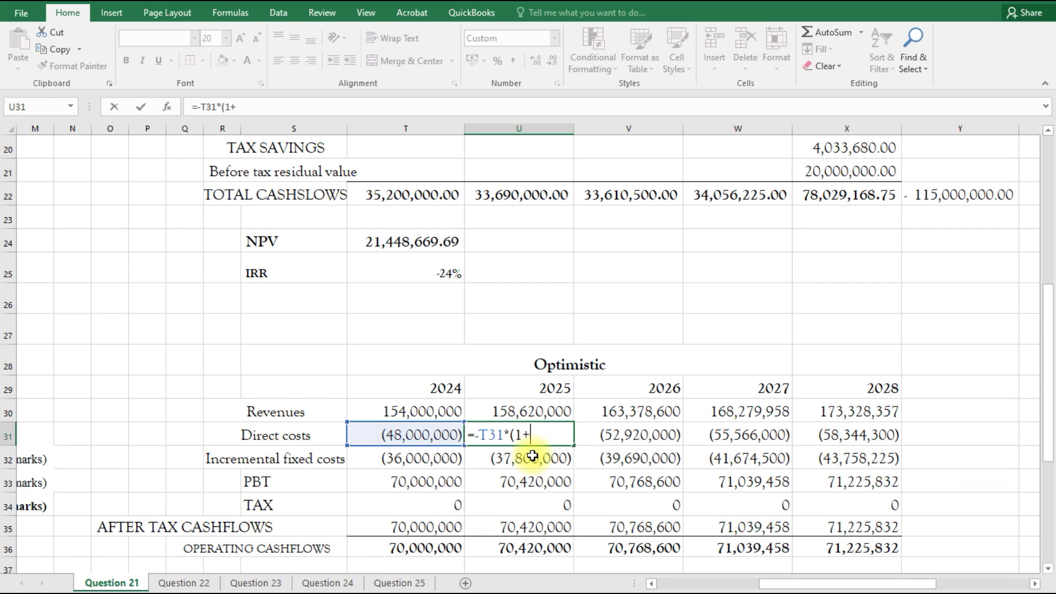
# Step: Complete the U31 formula as =-T31*(1+$E$19), using the 3% Optimistic inflation rate as an absolute reference, and accept the closing-bracket correction
pyautogui.click(651, 583)
pyautogui.click(651, 583)
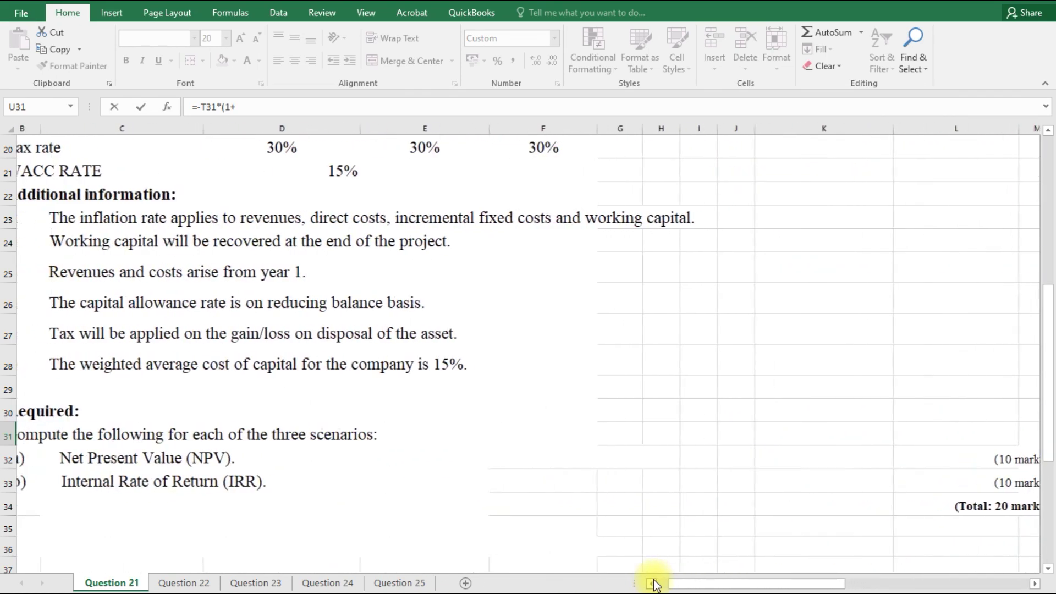
pyautogui.moveTo(1049, 377); pyautogui.dragTo(1051, 345)
pyautogui.click(438, 217)
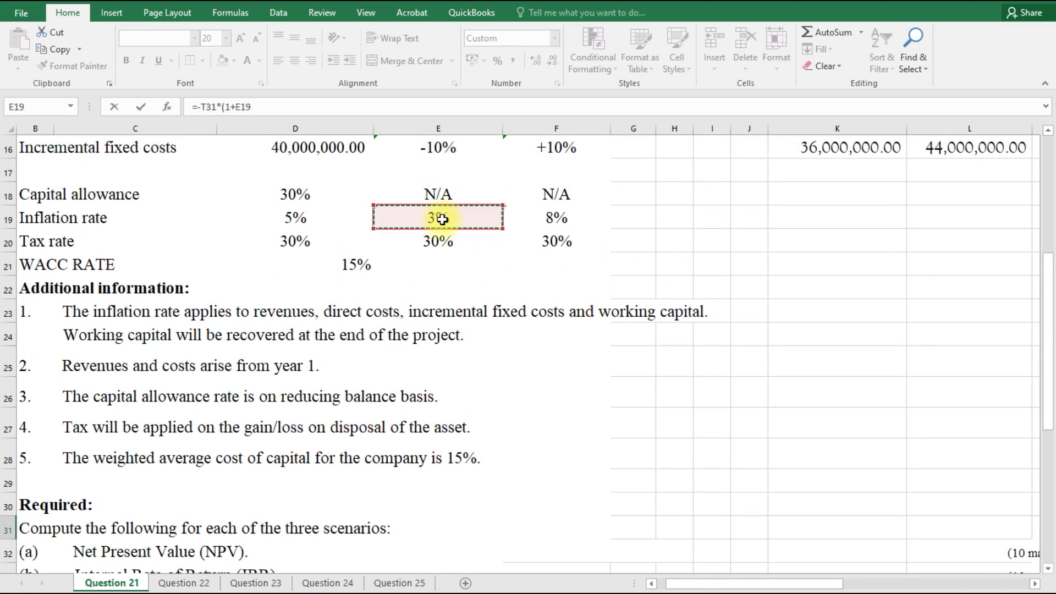
pyautogui.press('F4')
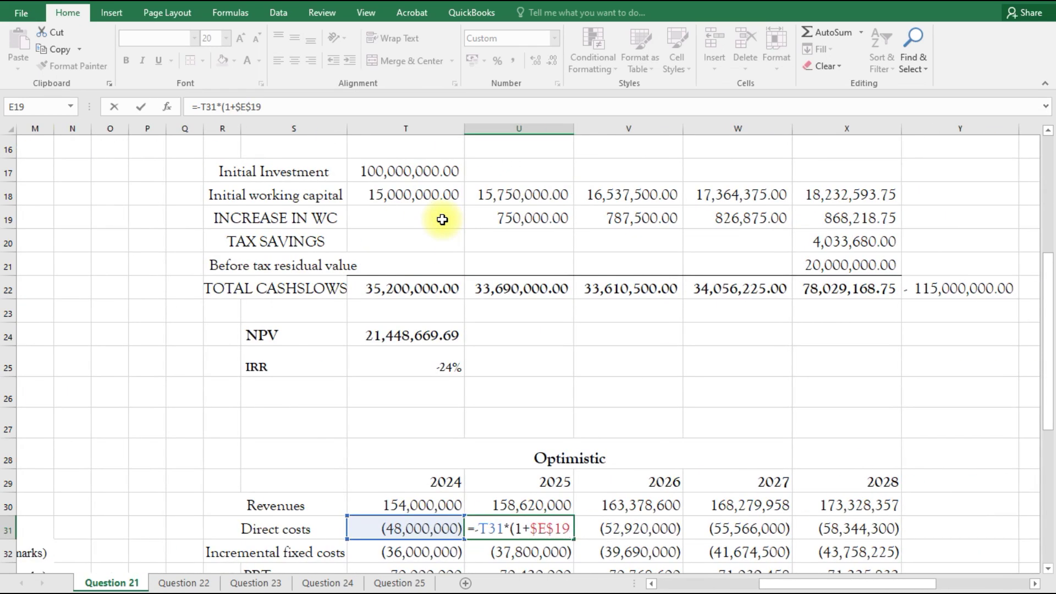
pyautogui.press('Return')
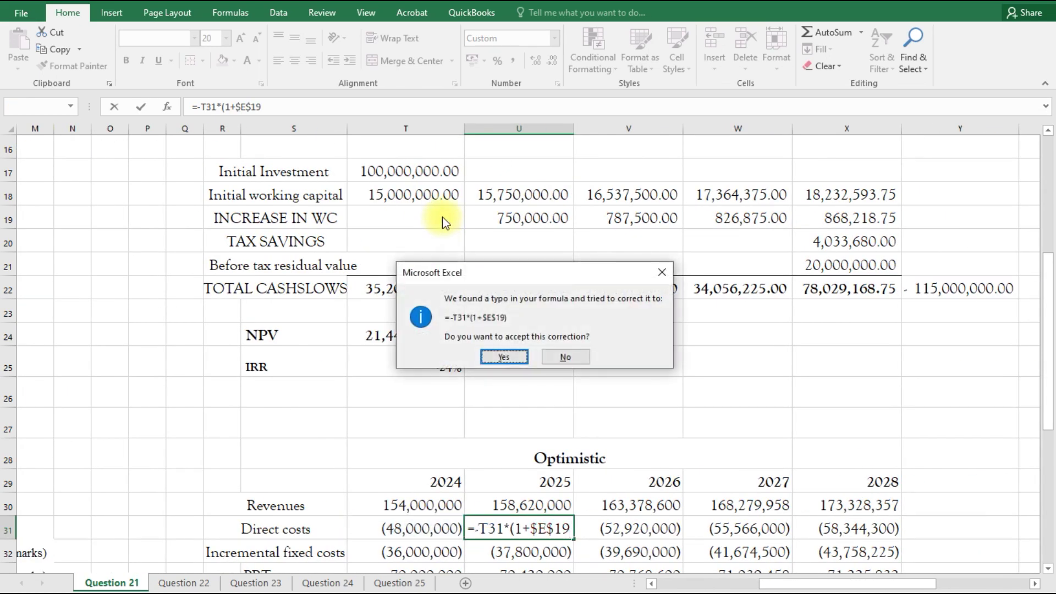
pyautogui.click(502, 357)
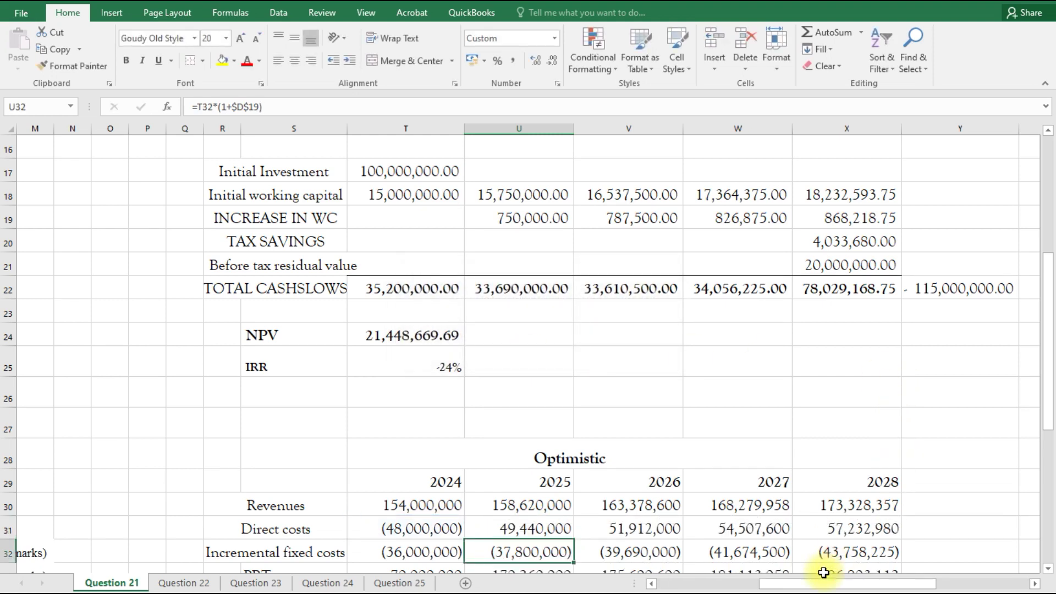
# Step: Fill the U31 formula down to Incremental fixed costs in U32 and across 2026 to 2028 (V32:X32)
pyautogui.moveTo(1051, 418); pyautogui.dragTo(1052, 466)
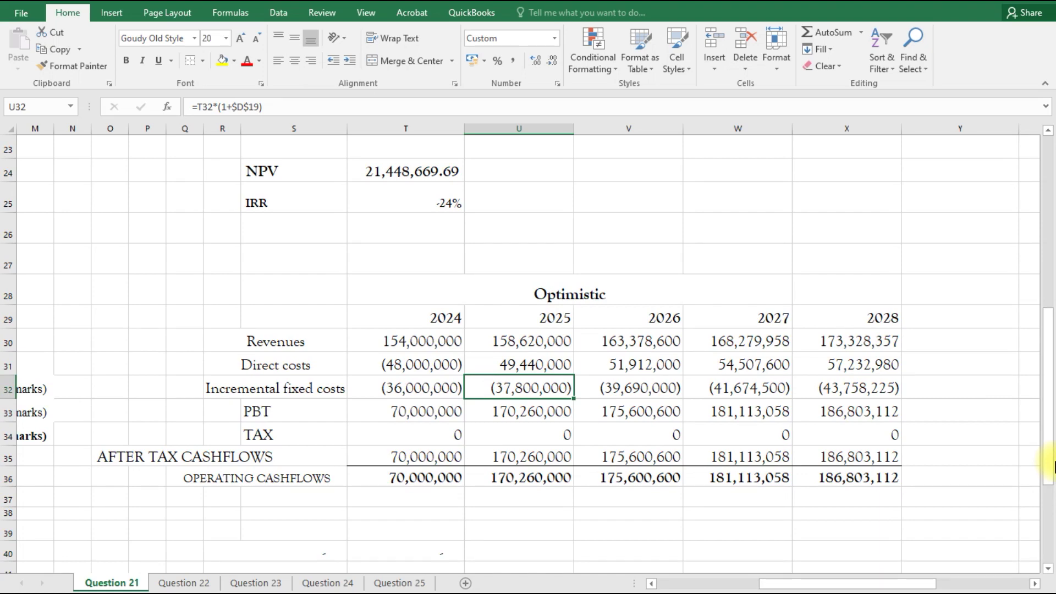
pyautogui.click(487, 362)
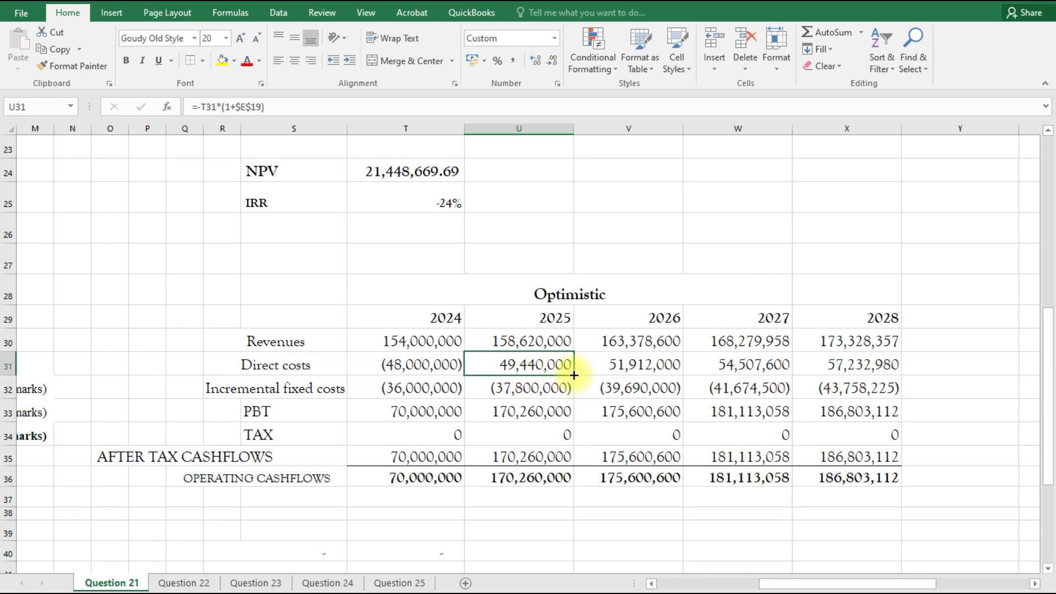
pyautogui.moveTo(573, 376); pyautogui.dragTo(575, 392)
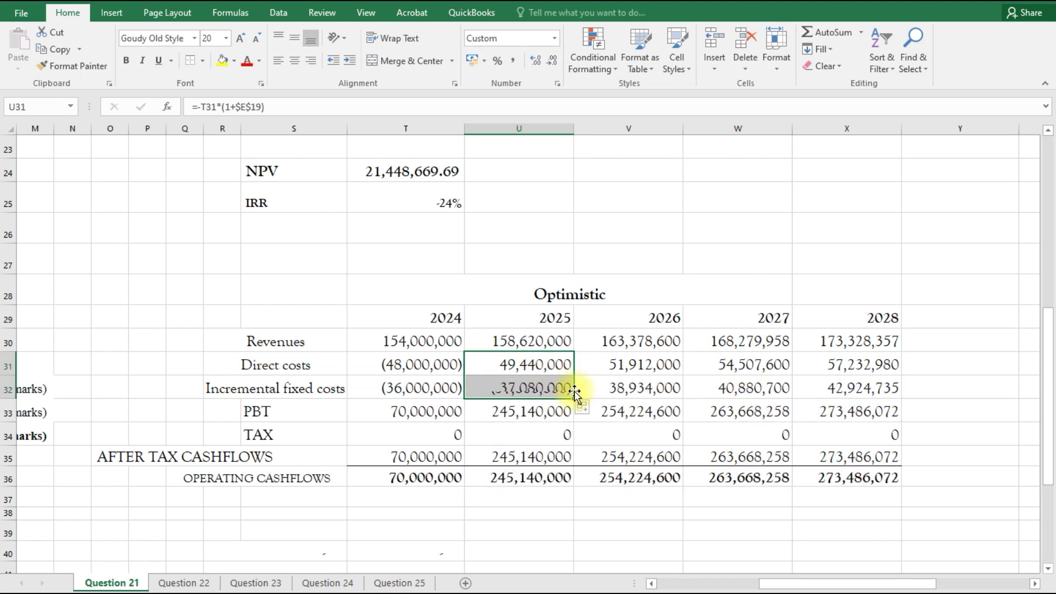
pyautogui.click(528, 388)
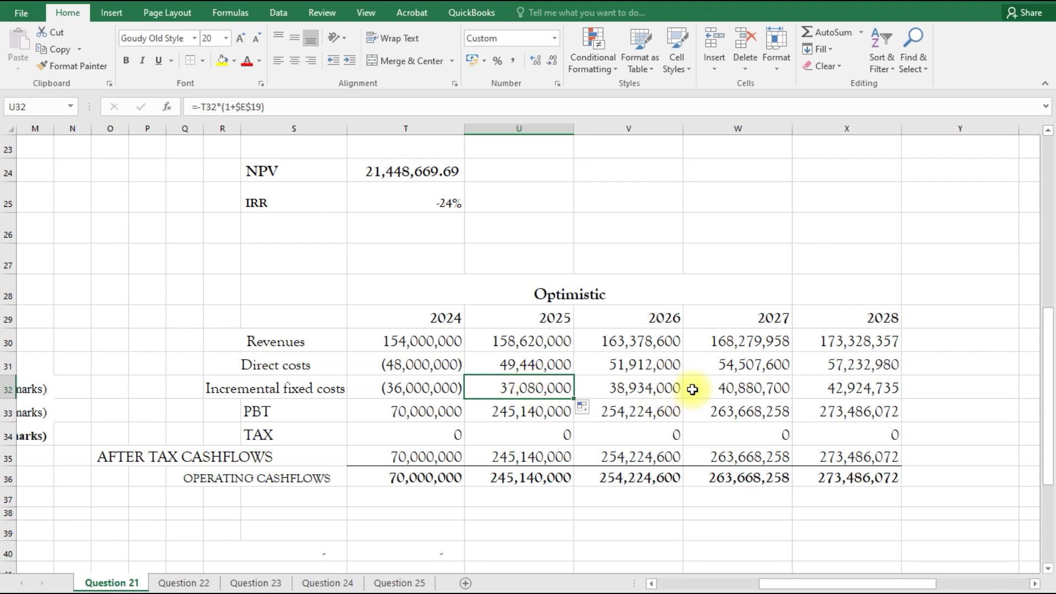
pyautogui.moveTo(575, 397); pyautogui.dragTo(930, 397)
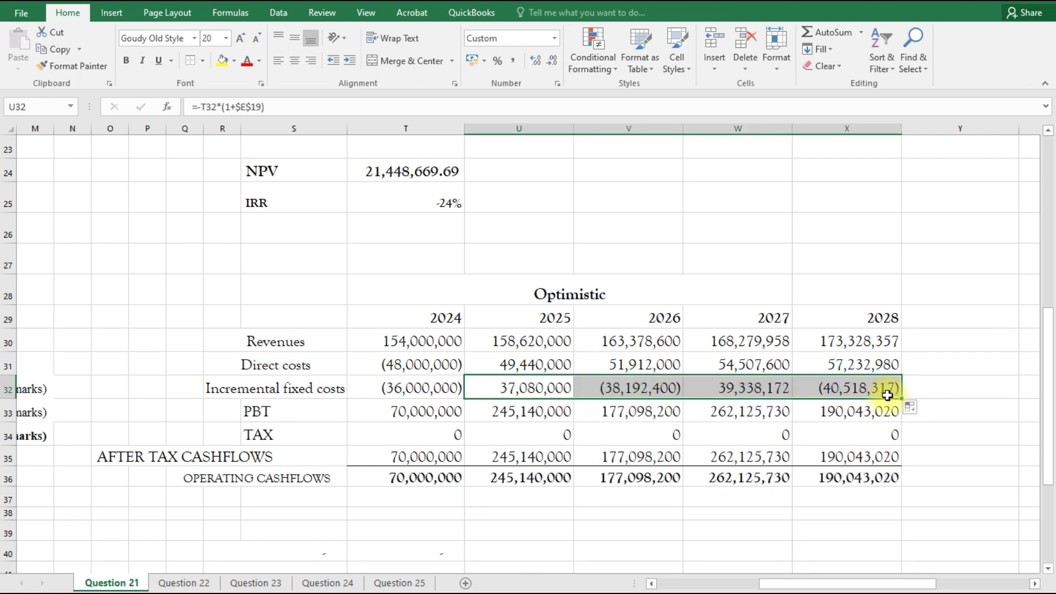
pyautogui.click(870, 389)
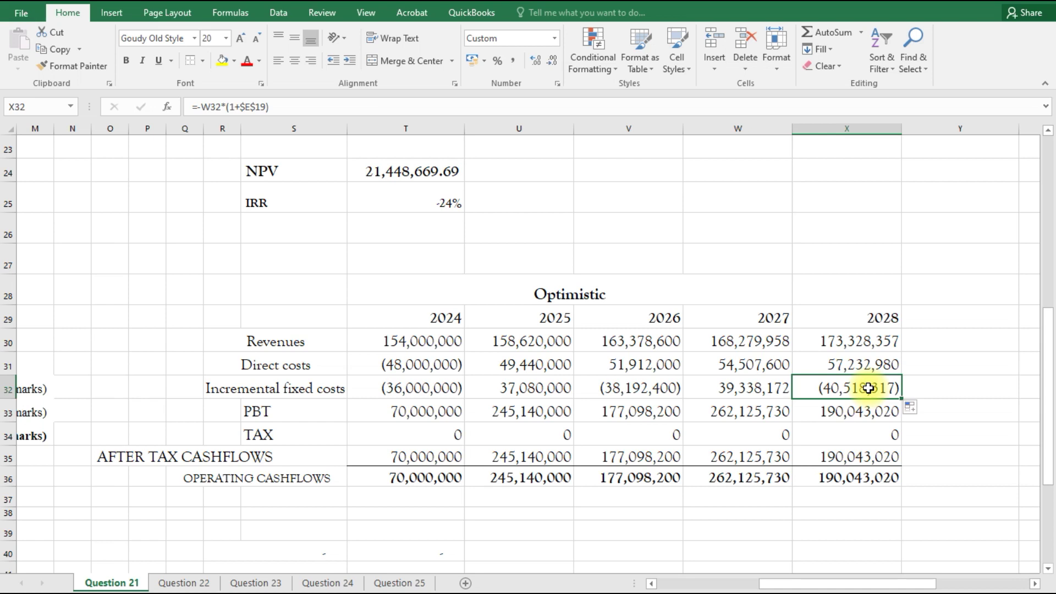
# Step: Re-enter the Optimistic 2024 PBT in T33 as =SUM(T30:T32), excluding the year heading, and fill it across 2025 to 2028
pyautogui.click(421, 416)
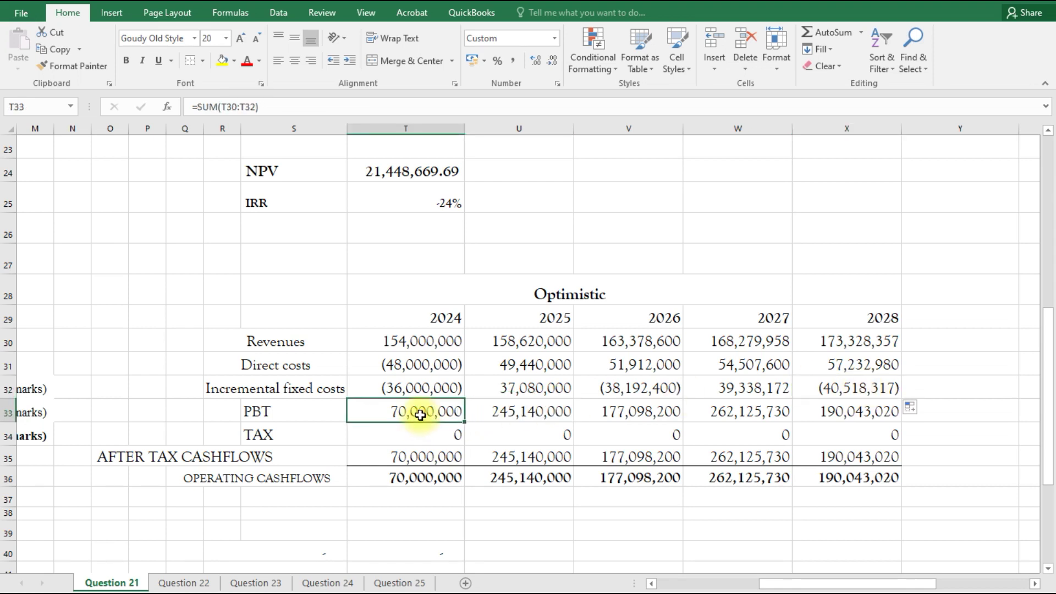
pyautogui.hotkey('alt', '=')
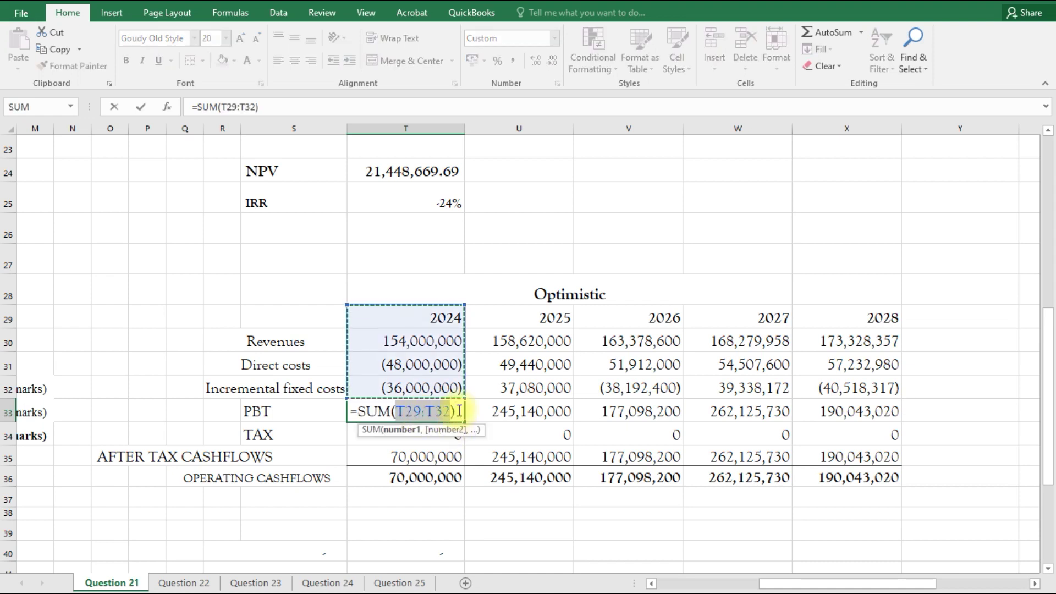
pyautogui.moveTo(464, 305); pyautogui.dragTo(466, 323)
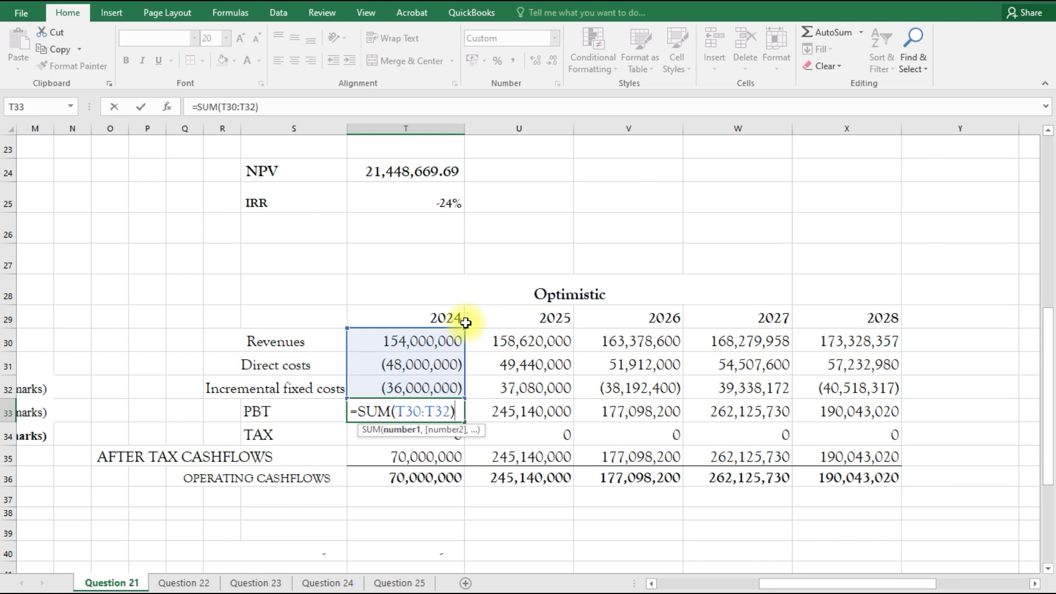
pyautogui.press('Return')
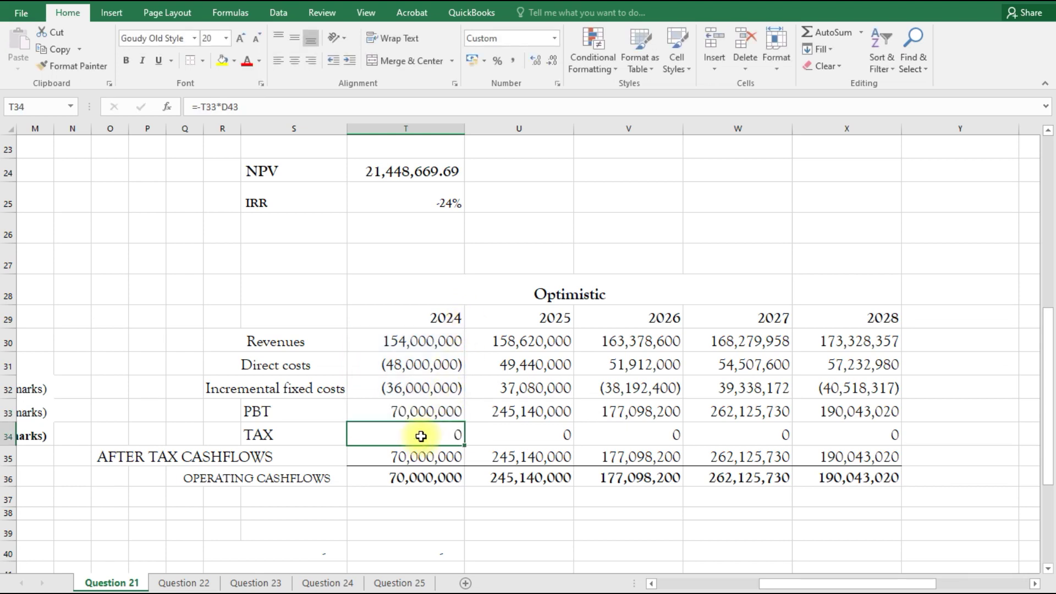
pyautogui.click(424, 412)
pyautogui.moveTo(464, 421); pyautogui.dragTo(858, 419)
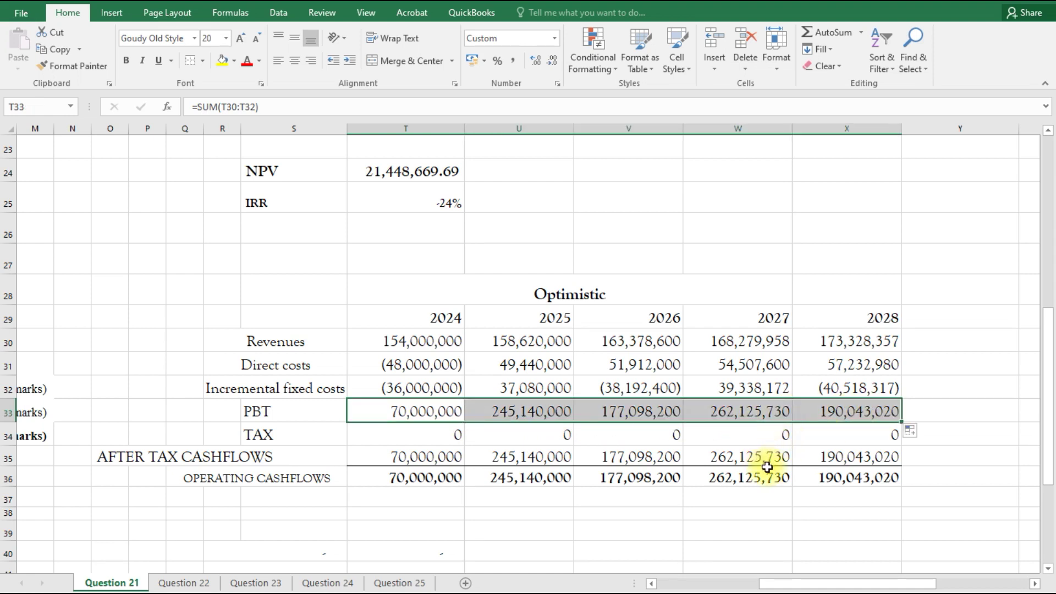
# Step: Apply the custom number format #,##0;(#,##0) to the whole Optimistic table, from its heading row down past the IRR row
pyautogui.click(493, 363)
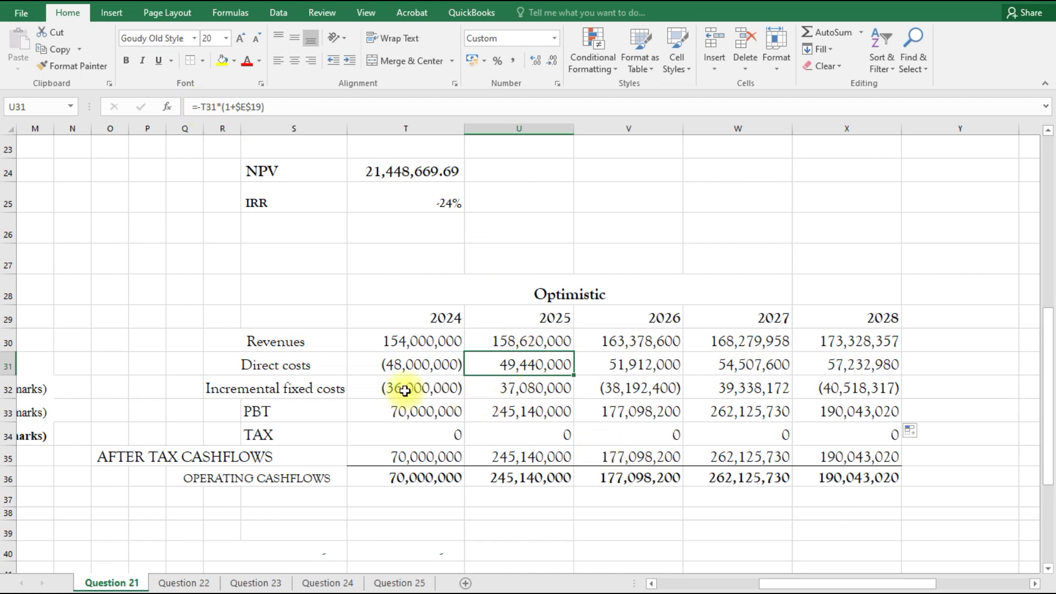
pyautogui.moveTo(246, 299); pyautogui.dragTo(902, 555)
pyautogui.rightClick(744, 379)
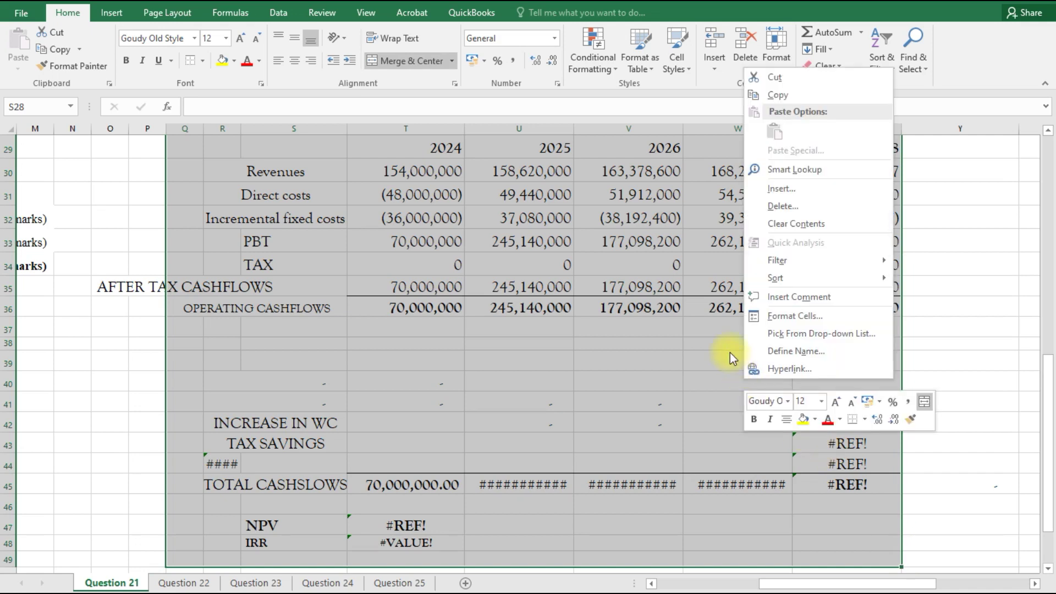
pyautogui.press('Escape')
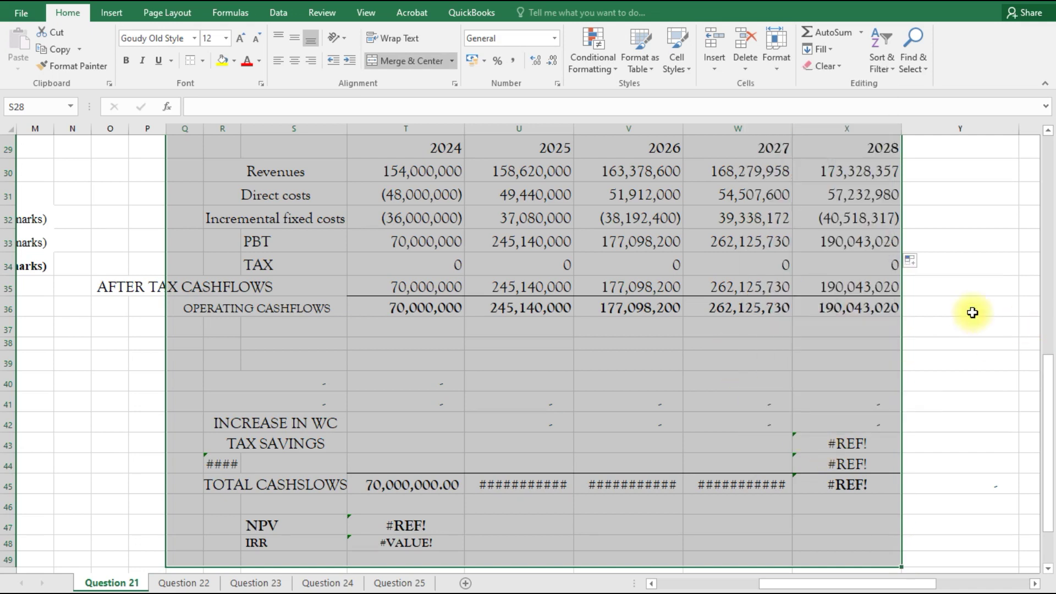
pyautogui.rightClick(518, 332)
pyautogui.click(552, 270)
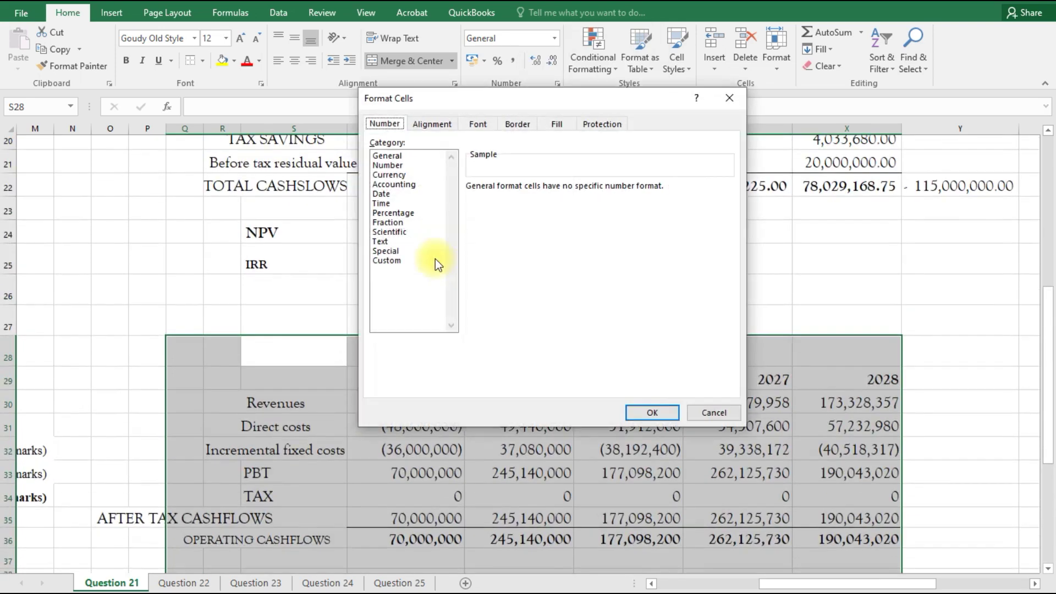
pyautogui.click(395, 260)
pyautogui.click(499, 260)
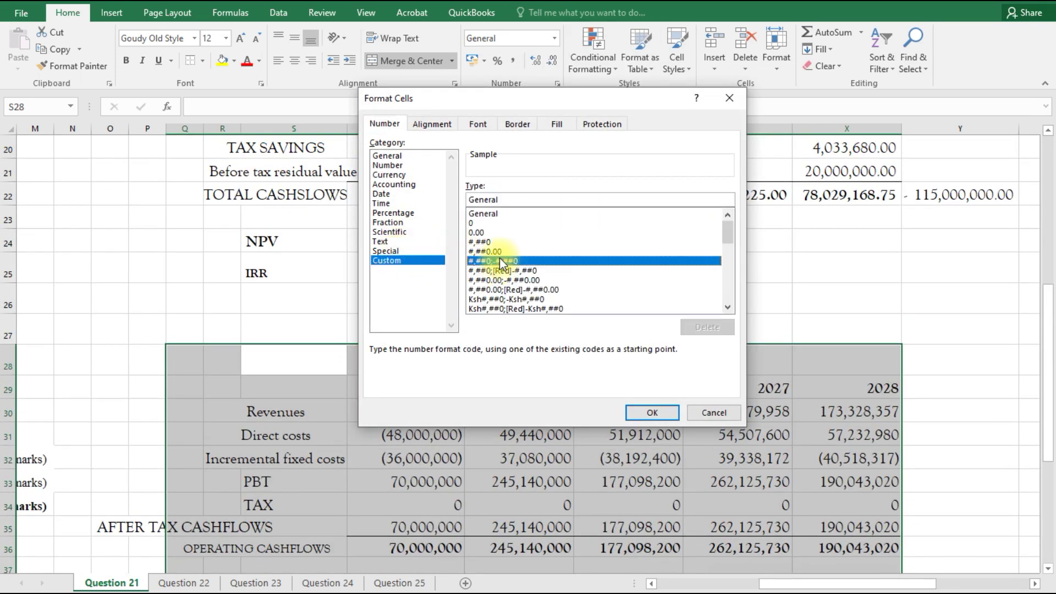
pyautogui.click(498, 200)
pyautogui.press('BackSpace')
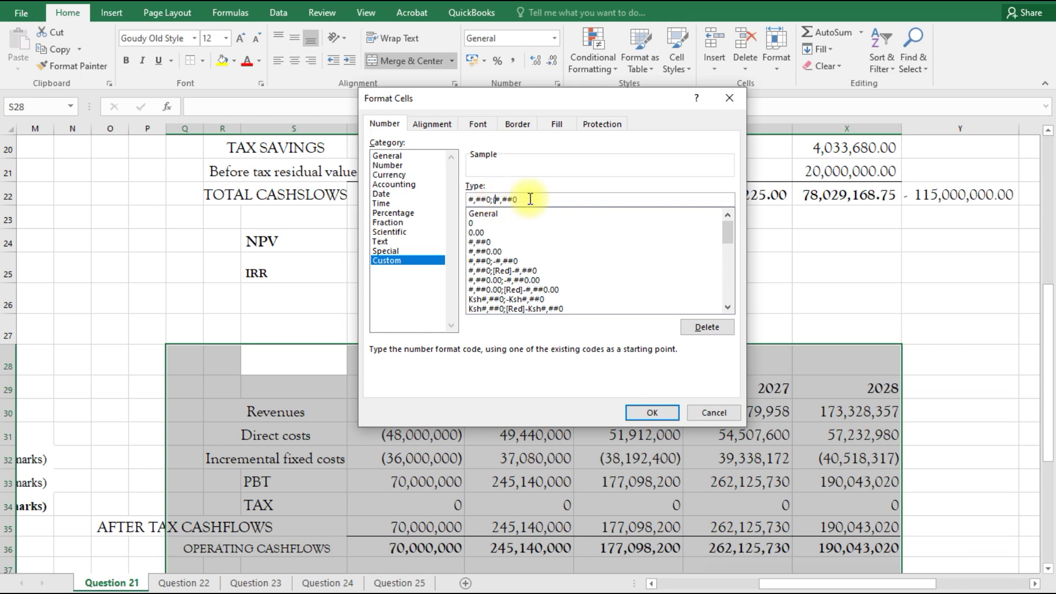
pyautogui.write(')')
pyautogui.press('Return')
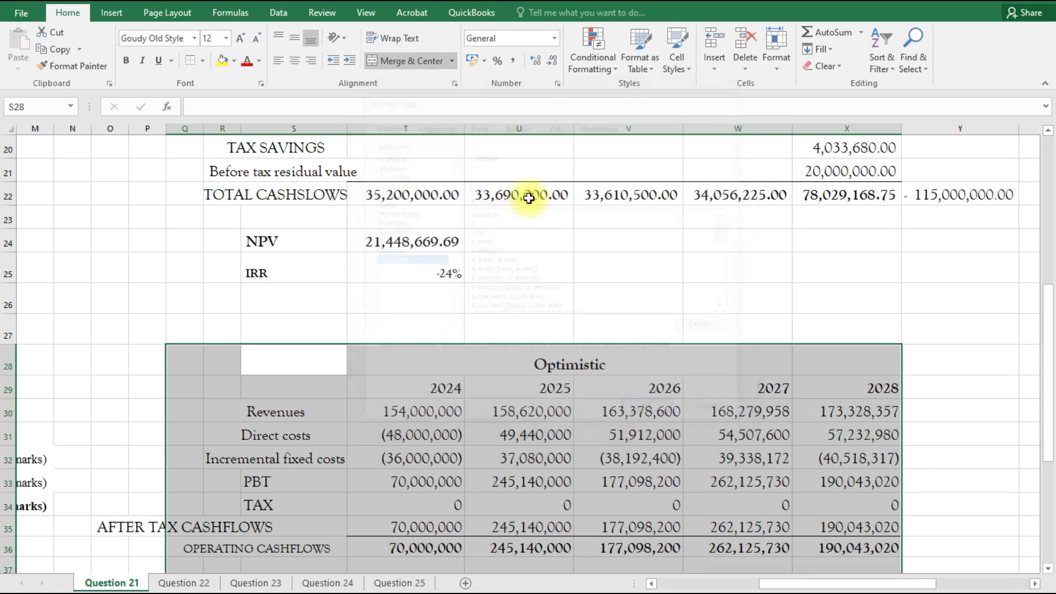
pyautogui.click(956, 434)
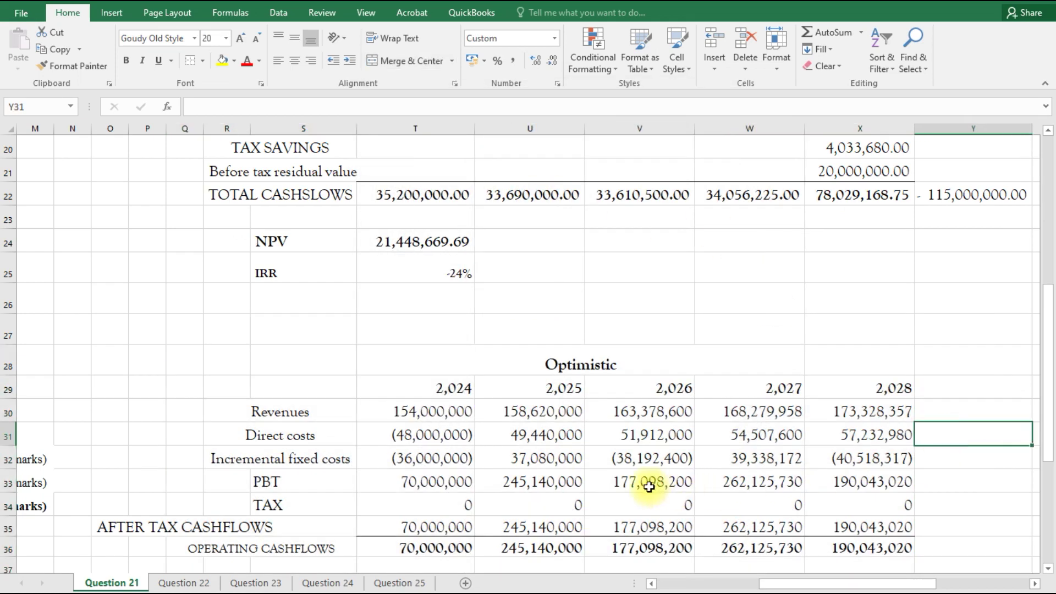
# Step: Re-enter the minus sign before T31 in the Optimistic 2025 Direct costs formula in U31
pyautogui.click(498, 434)
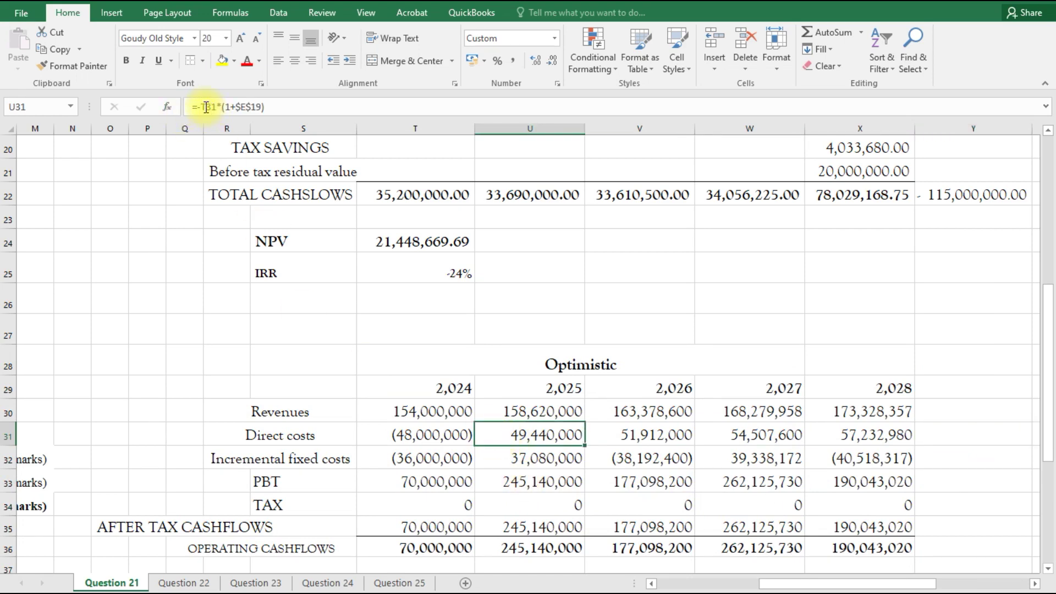
pyautogui.click(202, 107)
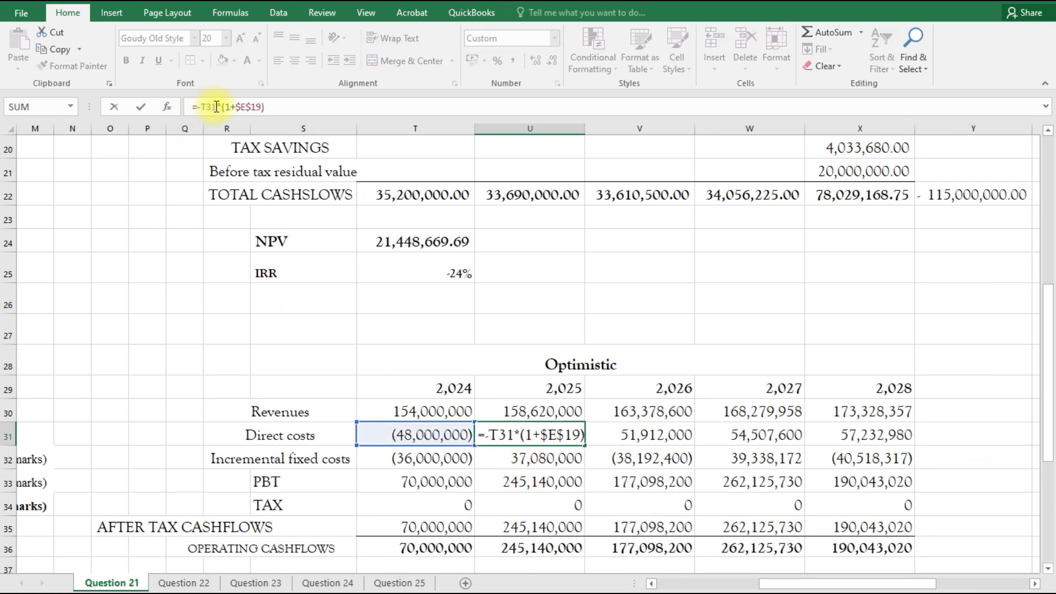
pyautogui.press('BackSpace')
pyautogui.write('-')
pyautogui.press('Return')
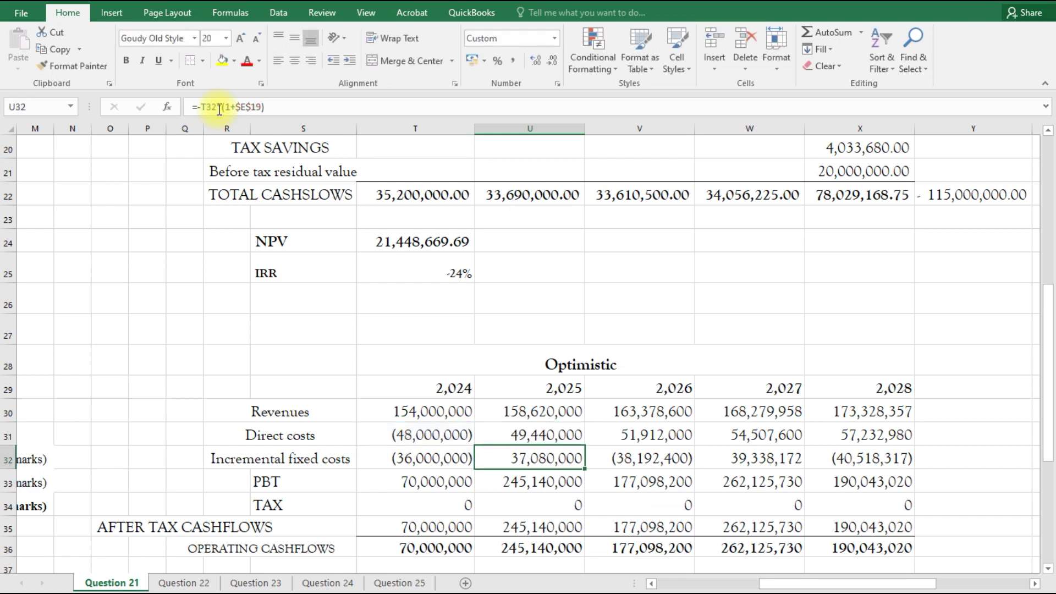
# Step: Check the 2025 and 2026 PBT cells and the 2026 Direct costs formula in V31
pyautogui.click(526, 481)
pyautogui.click(636, 476)
pyautogui.click(637, 435)
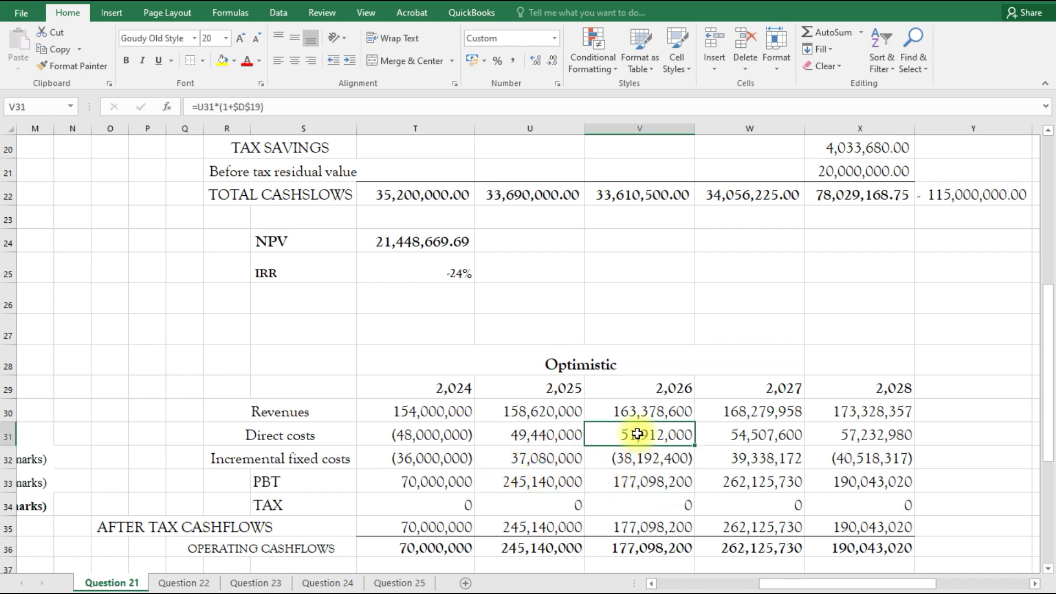
# Step: Add a minus sign before U31 in the Optimistic 2026 Direct costs formula in V31
pyautogui.click(199, 106)
pyautogui.write('-')
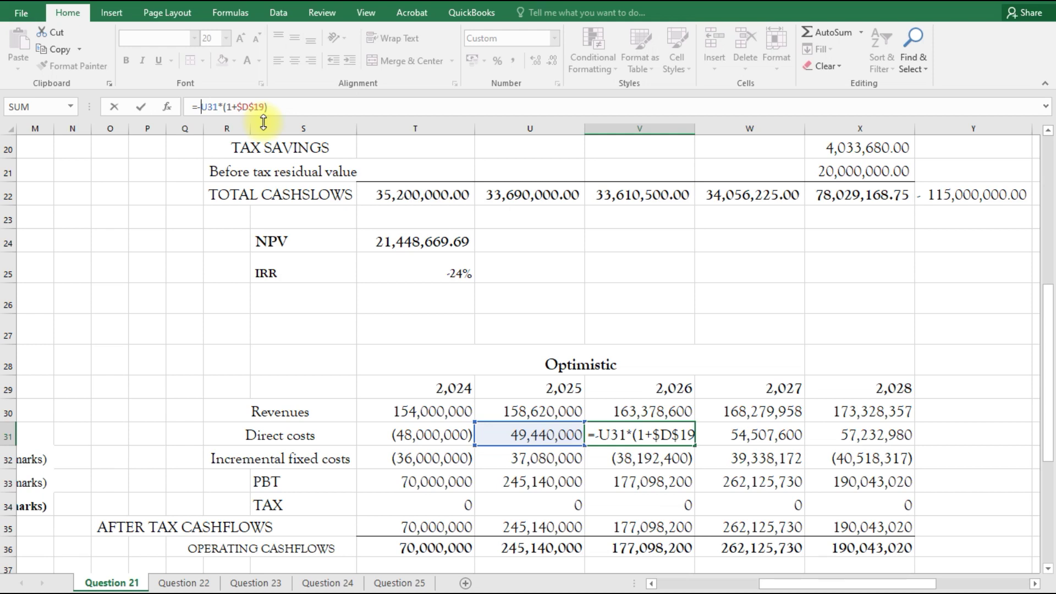
pyautogui.press('Return')
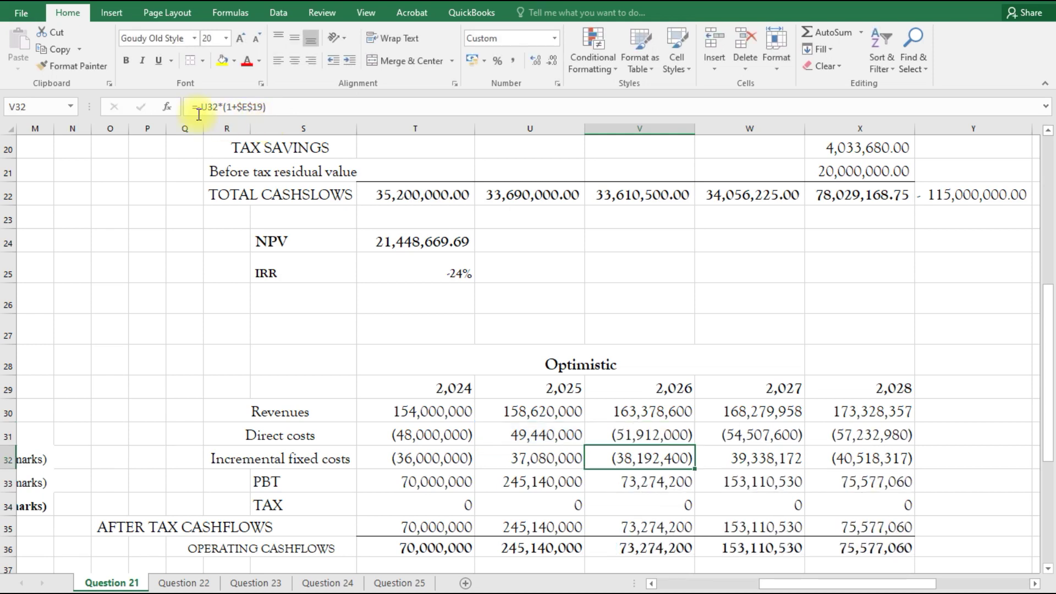
# Step: Check the 2024 Direct costs formula in T31, and remove and re-enter the minus sign in the 2025 formula in U31
pyautogui.click(408, 441)
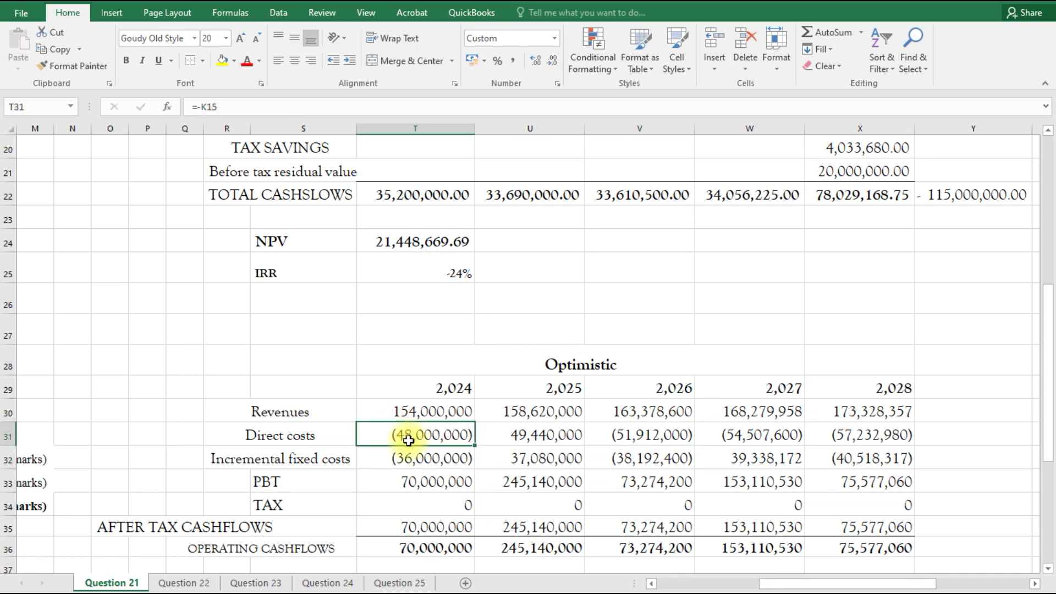
pyautogui.click(522, 437)
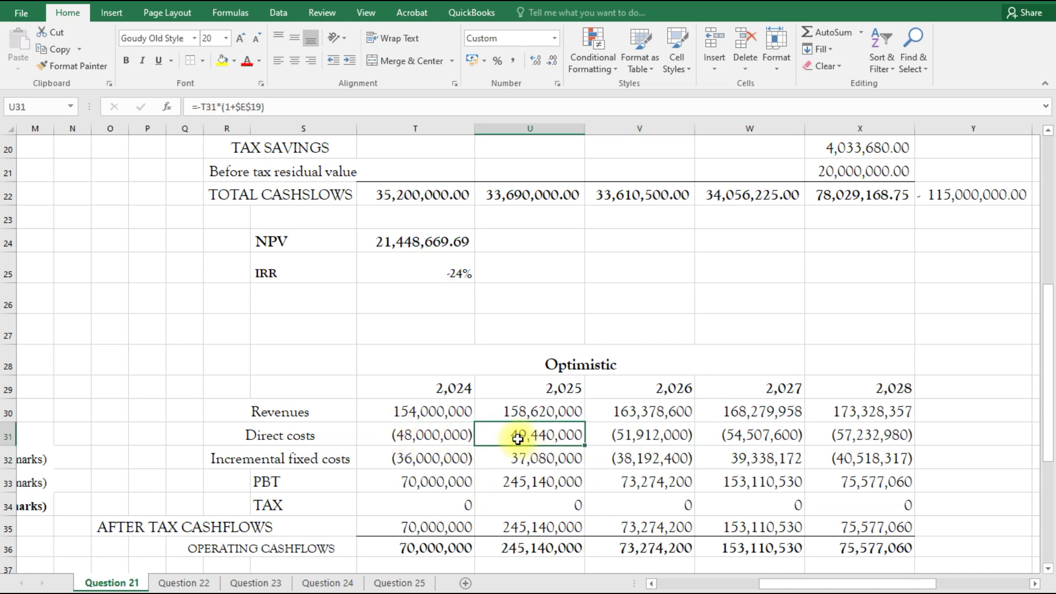
pyautogui.click(204, 106)
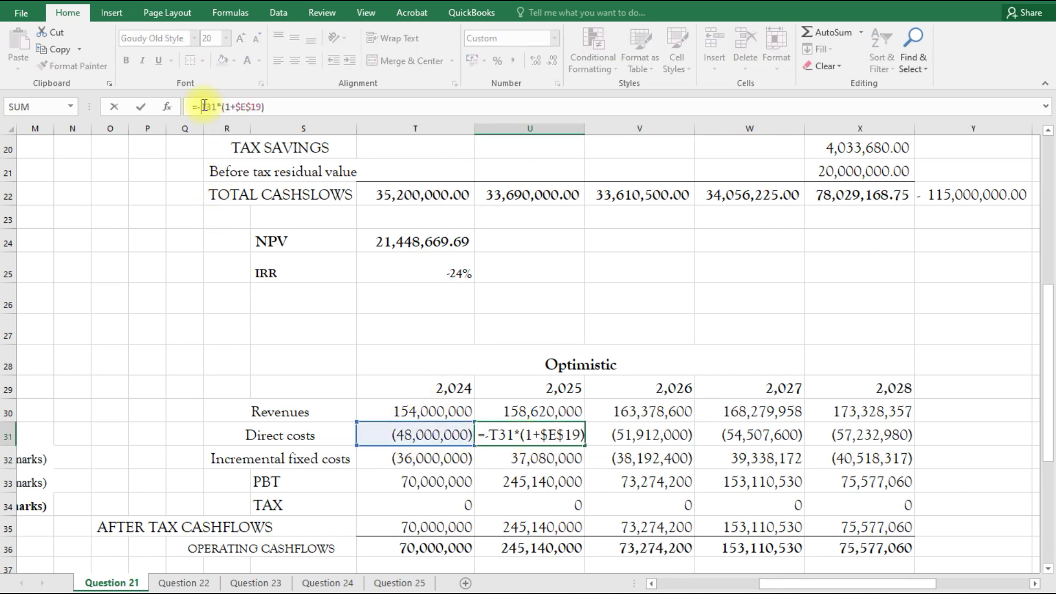
pyautogui.press('BackSpace')
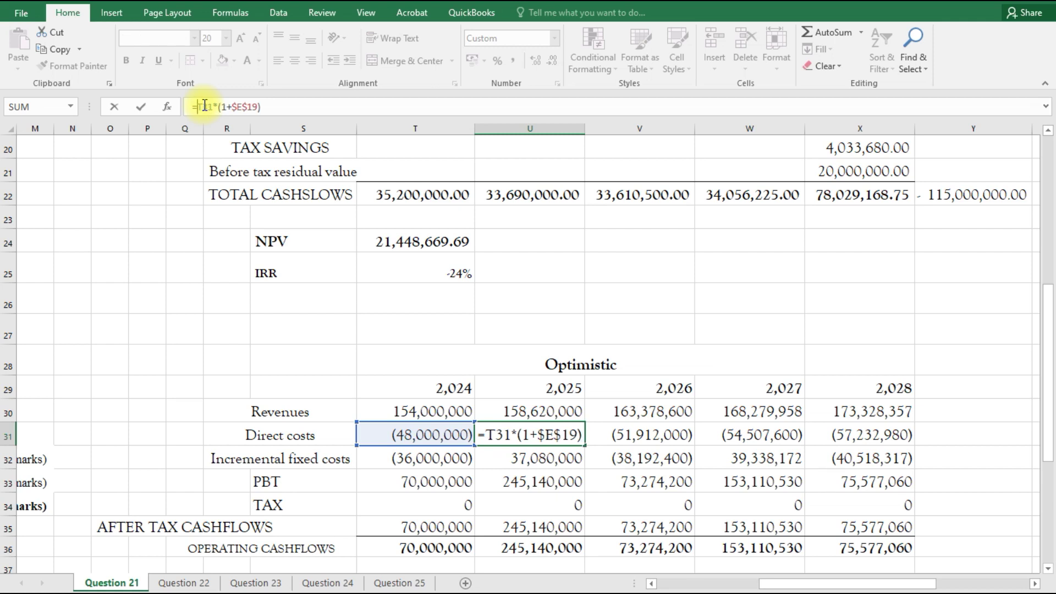
pyautogui.write('-')
pyautogui.press('Return')
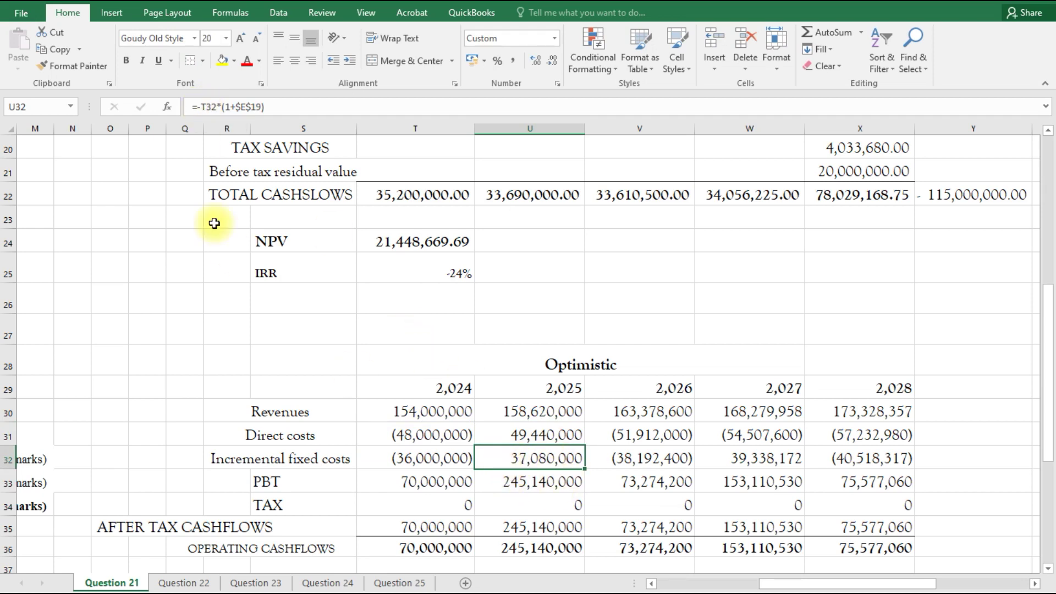
# Step: Erase the Optimistic 2025 Incremental fixed costs formula in U32 down to its equals sign
pyautogui.click(203, 106)
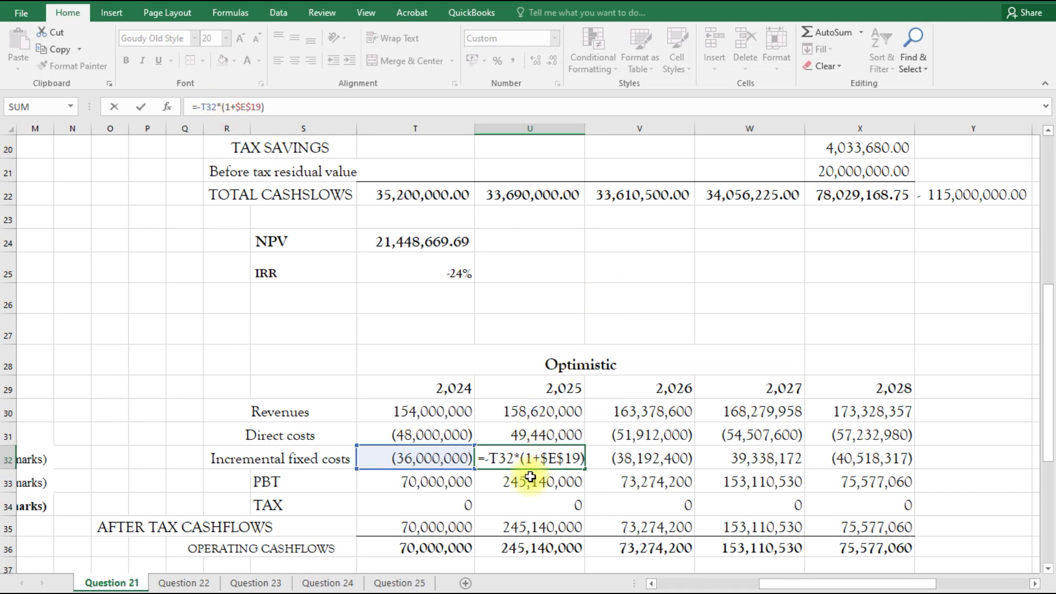
pyautogui.click(527, 433)
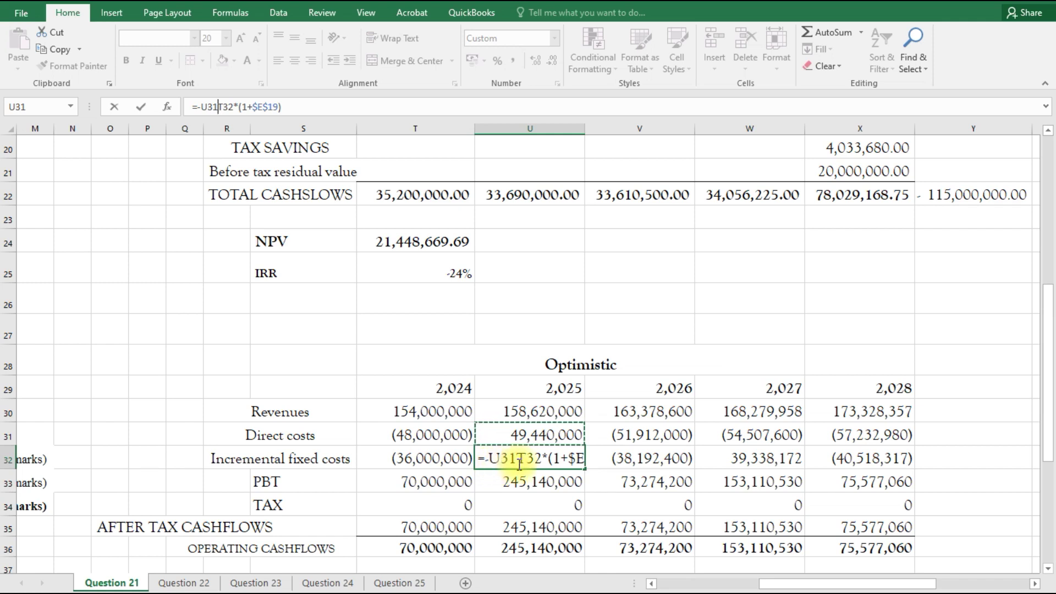
pyautogui.click(495, 460)
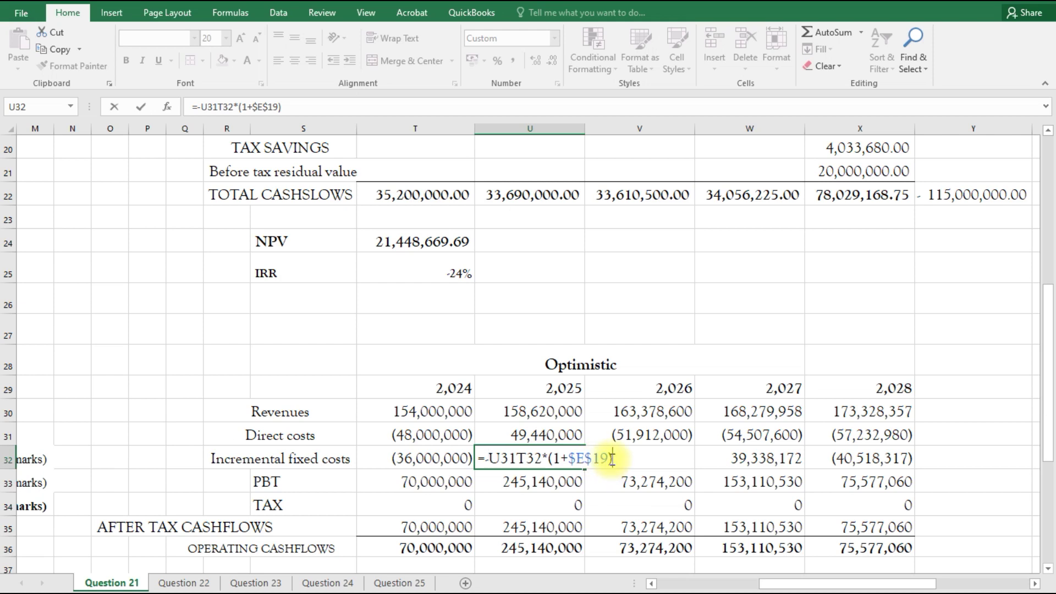
pyautogui.press('BackSpace')
pyautogui.press('BackSpace')
pyautogui.press('BackSpace')
pyautogui.press('BackSpace')
pyautogui.press('BackSpace')
pyautogui.press('BackSpace')
pyautogui.press('BackSpace')
pyautogui.press('BackSpace')
pyautogui.press('BackSpace')
pyautogui.press('BackSpace')
pyautogui.press('BackSpace')
pyautogui.press('BackSpace')
pyautogui.press('BackSpace')
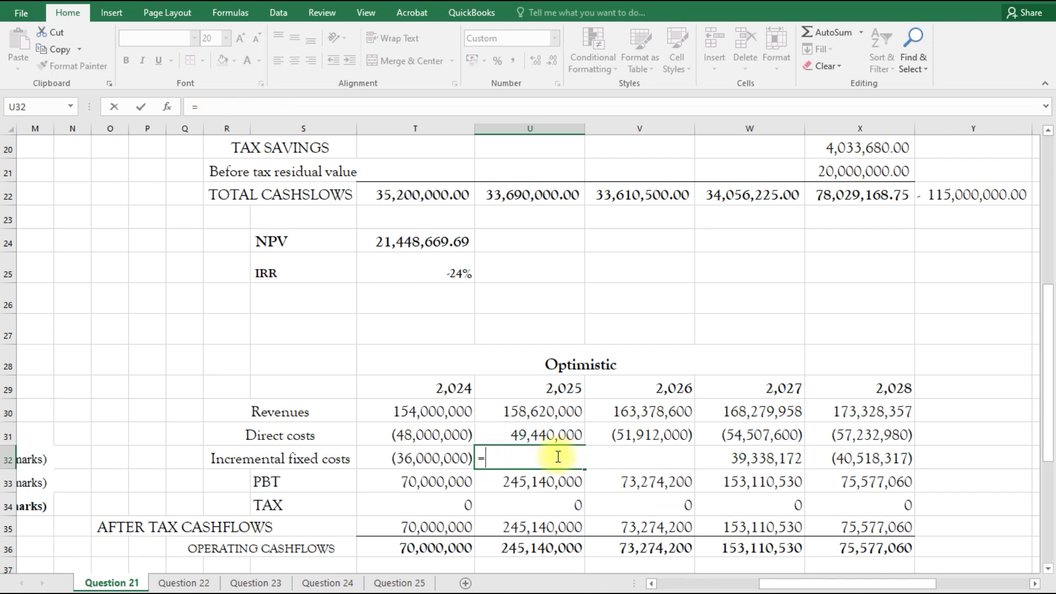
# Step: Try to rebuild the 2025 Incremental fixed costs formula in U32 starting with =T32*(1+, and clear the cell
pyautogui.click(485, 429)
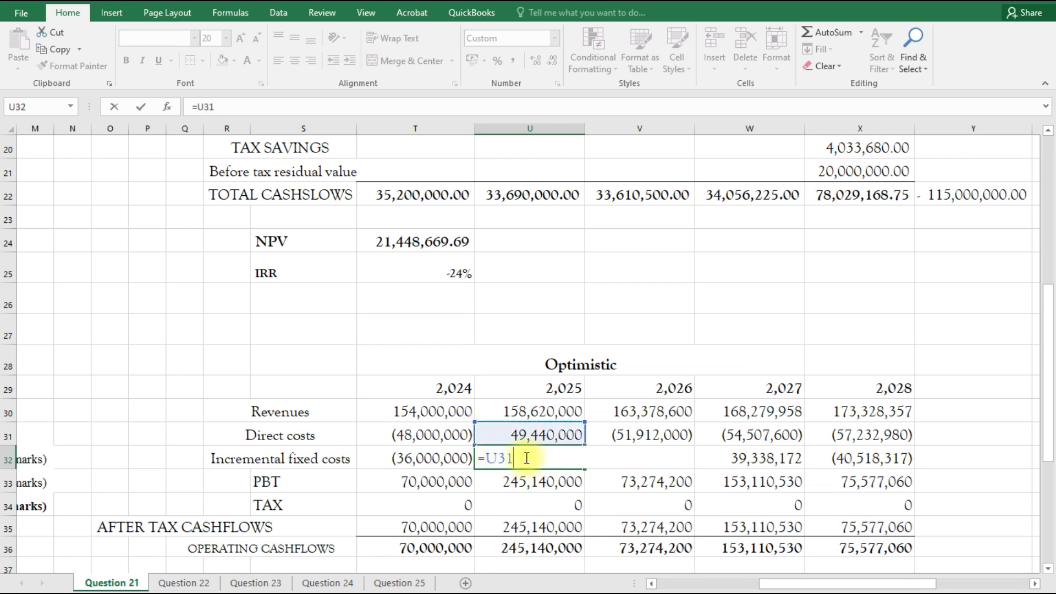
pyautogui.press('BackSpace')
pyautogui.press('BackSpace')
pyautogui.press('BackSpace')
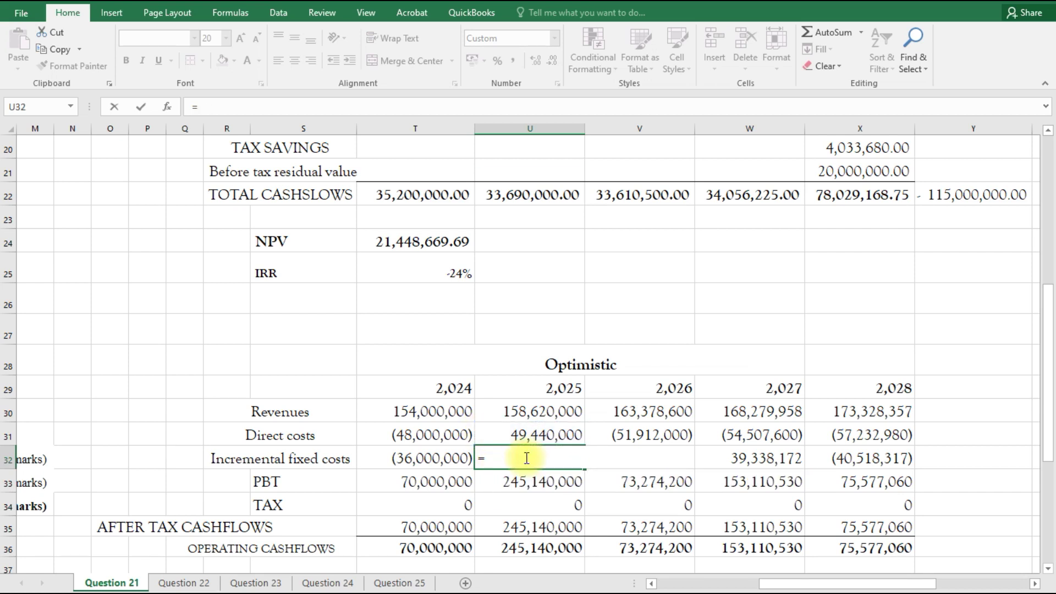
pyautogui.write('-')
pyautogui.click(443, 460)
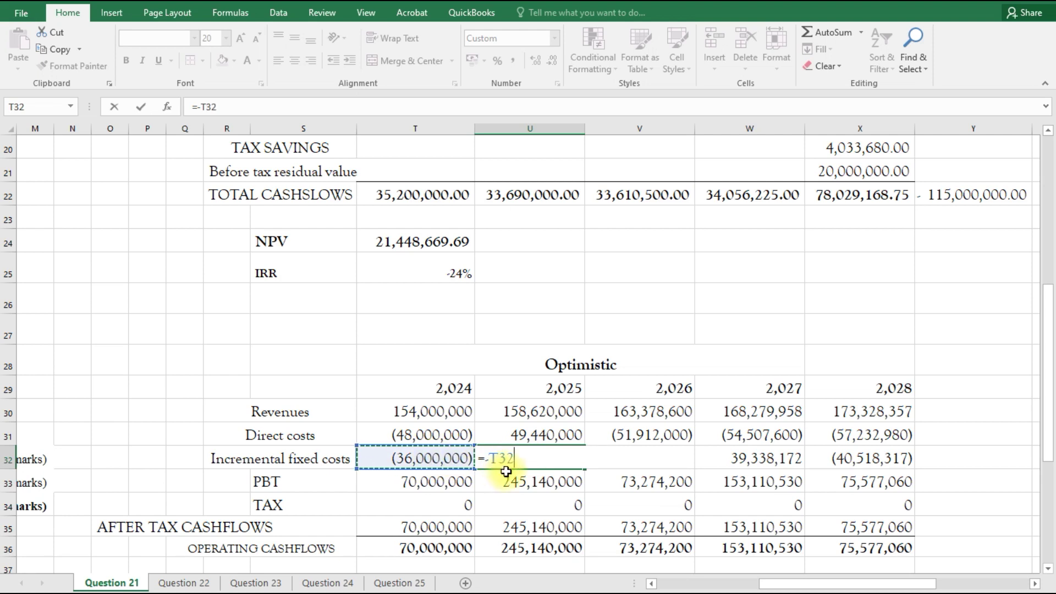
pyautogui.click(492, 460)
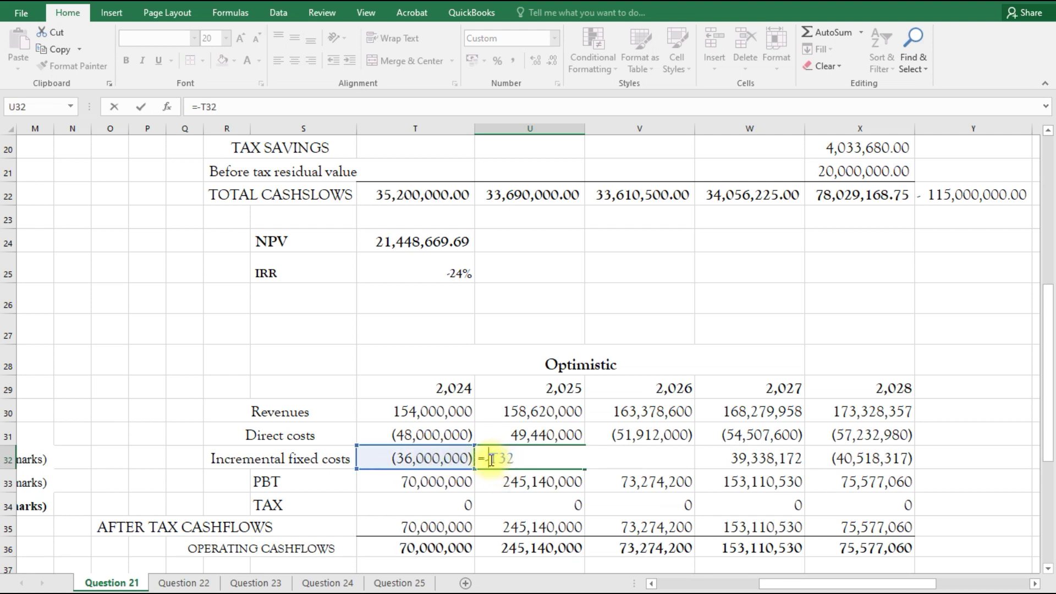
pyautogui.press('BackSpace')
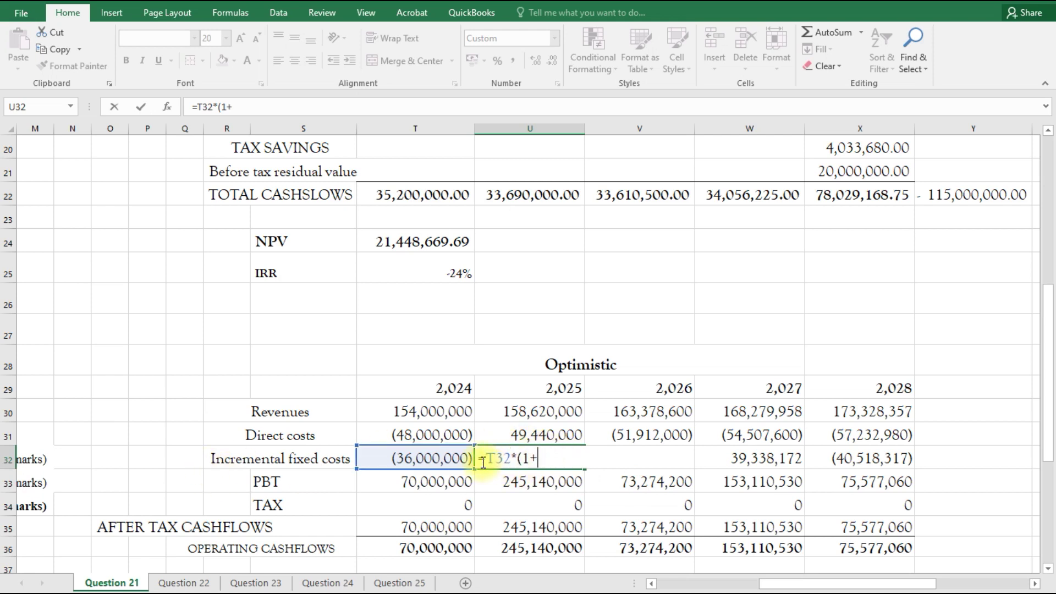
pyautogui.press('BackSpace')
pyautogui.press('BackSpace')
pyautogui.press('BackSpace')
pyautogui.press('BackSpace')
pyautogui.press('BackSpace')
pyautogui.press('BackSpace')
pyautogui.press('BackSpace')
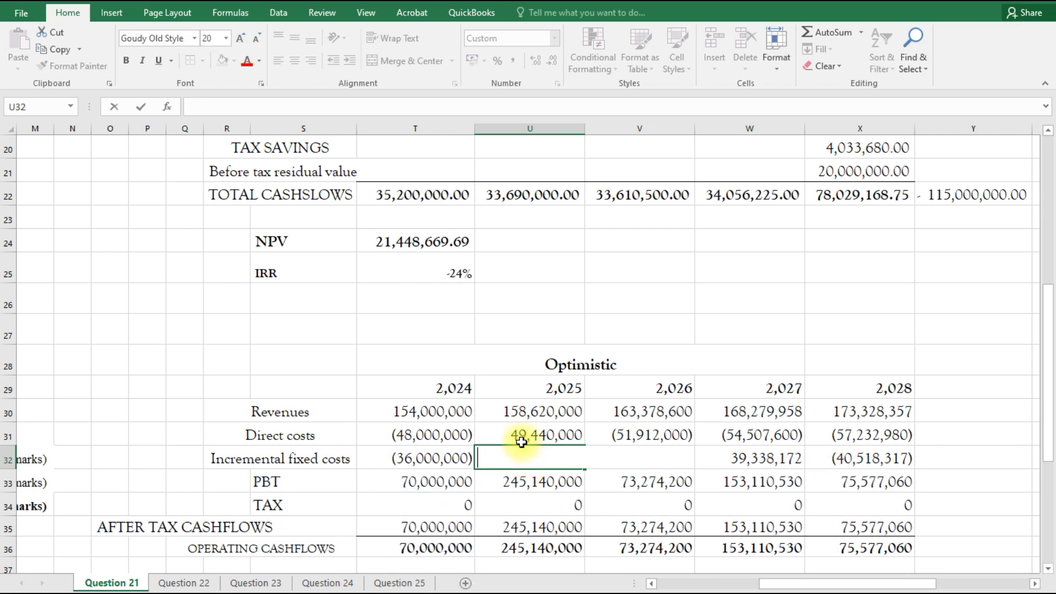
# Step: Change the Optimistic 2025 Direct costs formula in U31 to =T31*(1+$E$19) and fill it down into Incremental fixed costs in U32
pyautogui.click(521, 439)
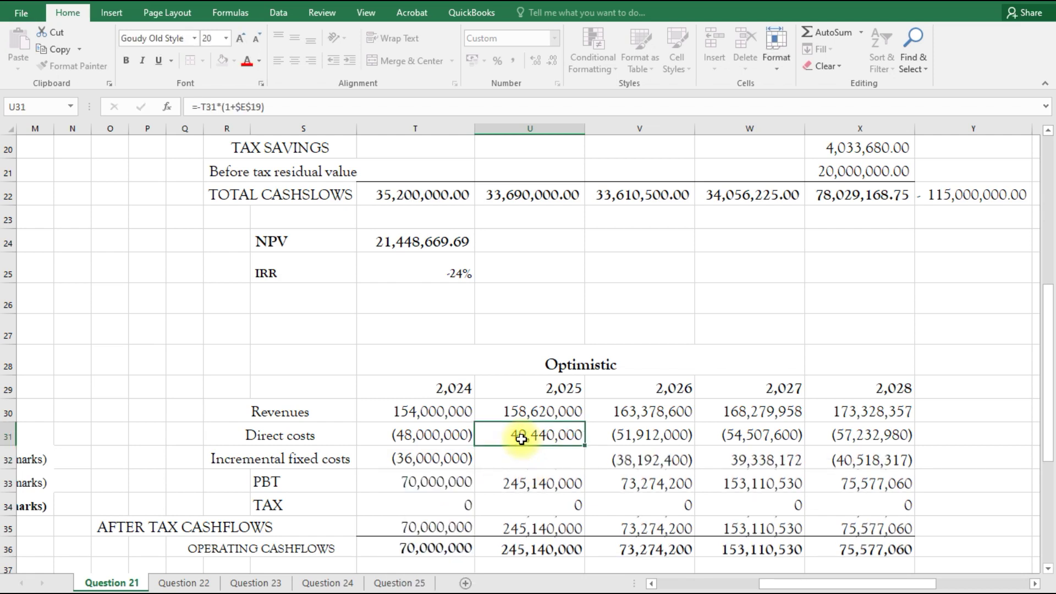
pyautogui.click(200, 106)
pyautogui.press('Return')
pyautogui.click(537, 436)
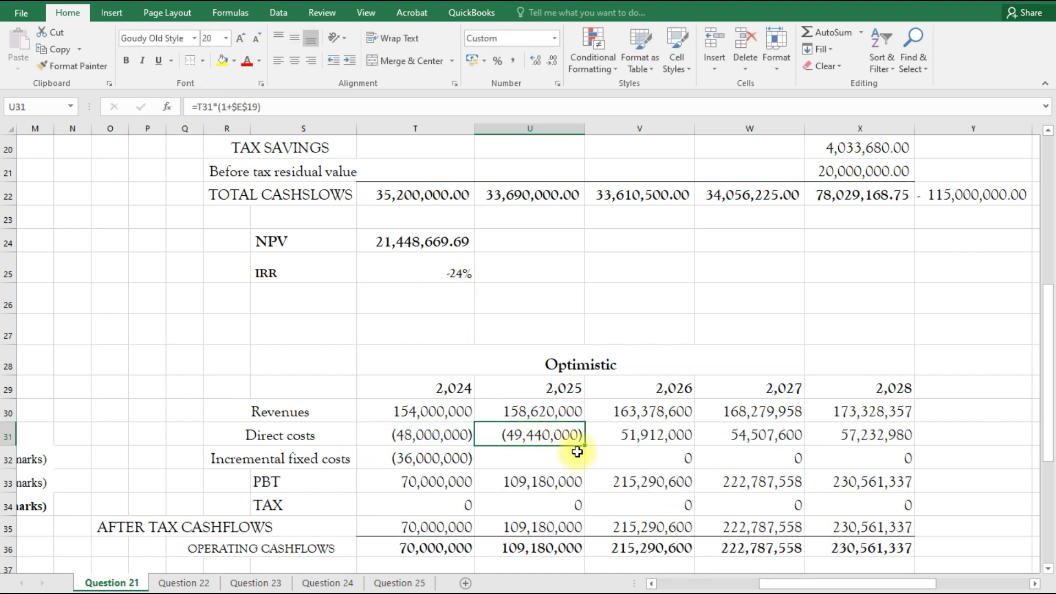
pyautogui.moveTo(584, 447); pyautogui.dragTo(577, 459)
pyautogui.click(633, 504)
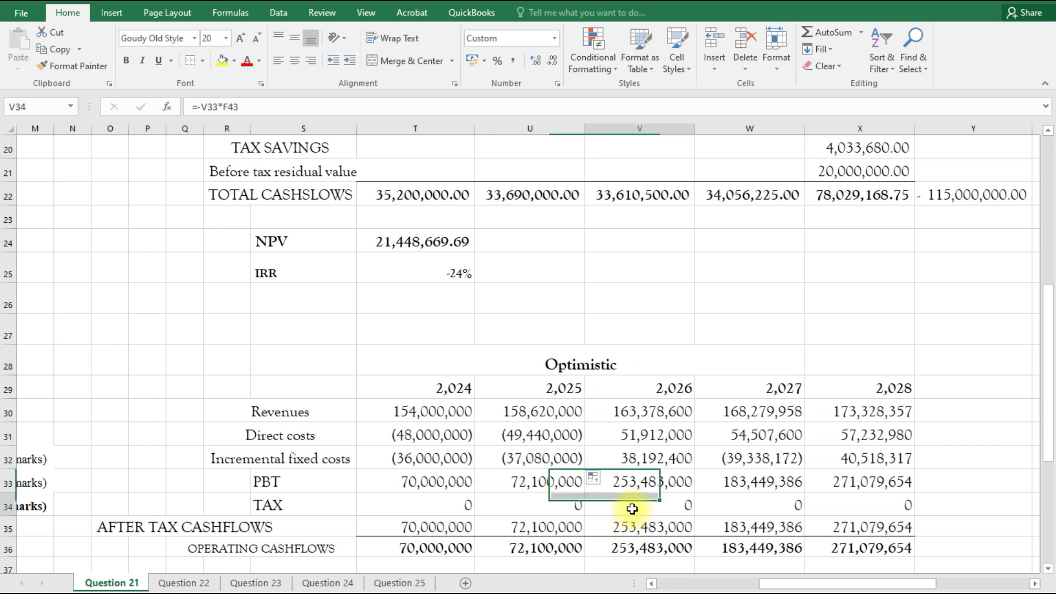
# Step: Fill the Optimistic 2024 PBT formula in T33 across 2025 to 2028 again
pyautogui.click(672, 483)
pyautogui.click(408, 488)
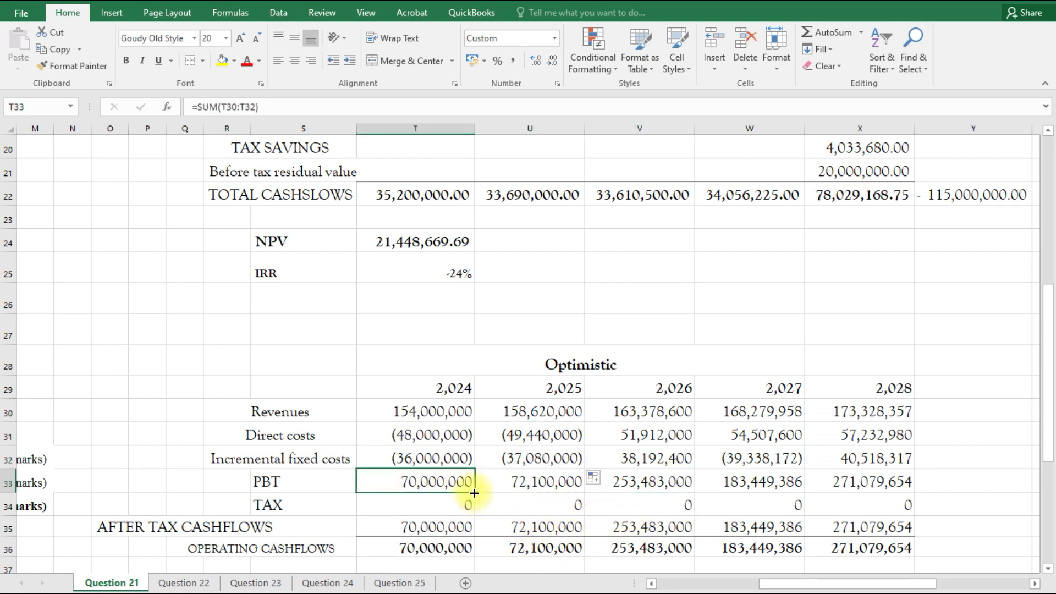
pyautogui.moveTo(475, 492); pyautogui.dragTo(893, 481)
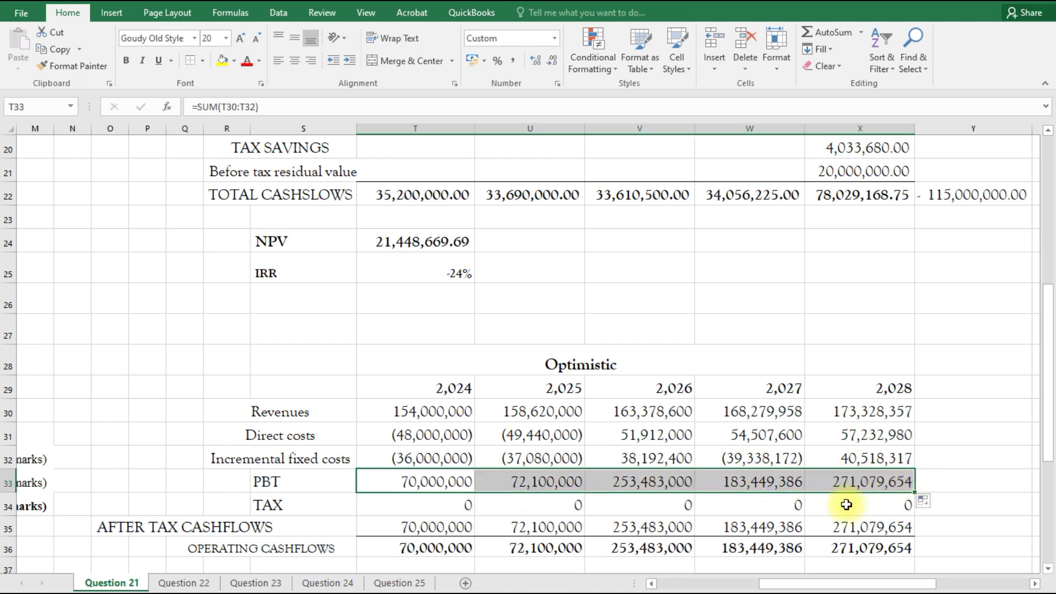
pyautogui.click(660, 514)
# Step: Fill the Optimistic 2025 Direct costs and Incremental fixed costs formulas in U31 and U32 across 2026 to 2028
pyautogui.click(618, 438)
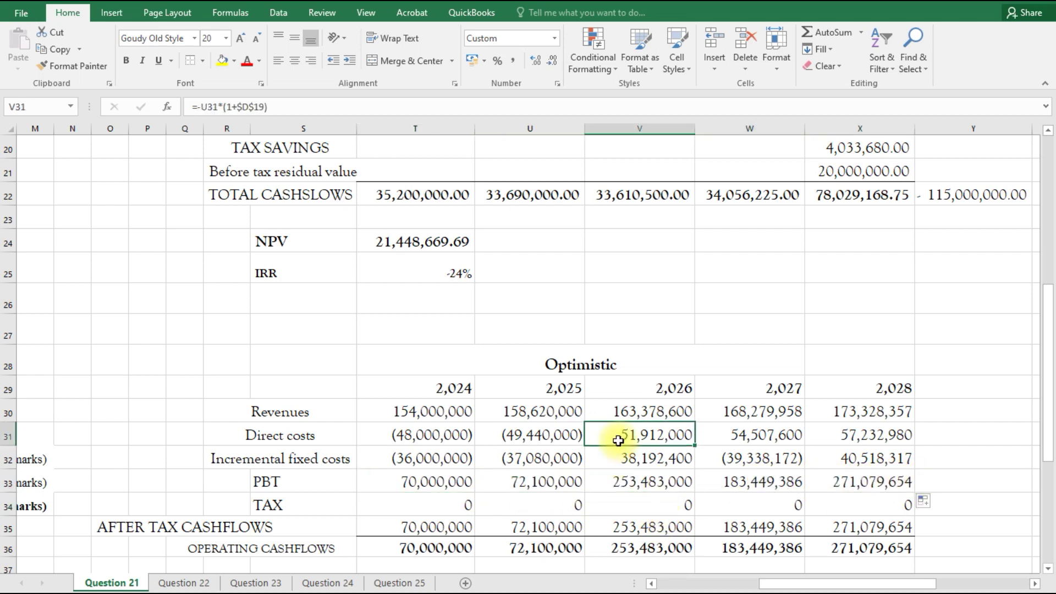
pyautogui.click(520, 443)
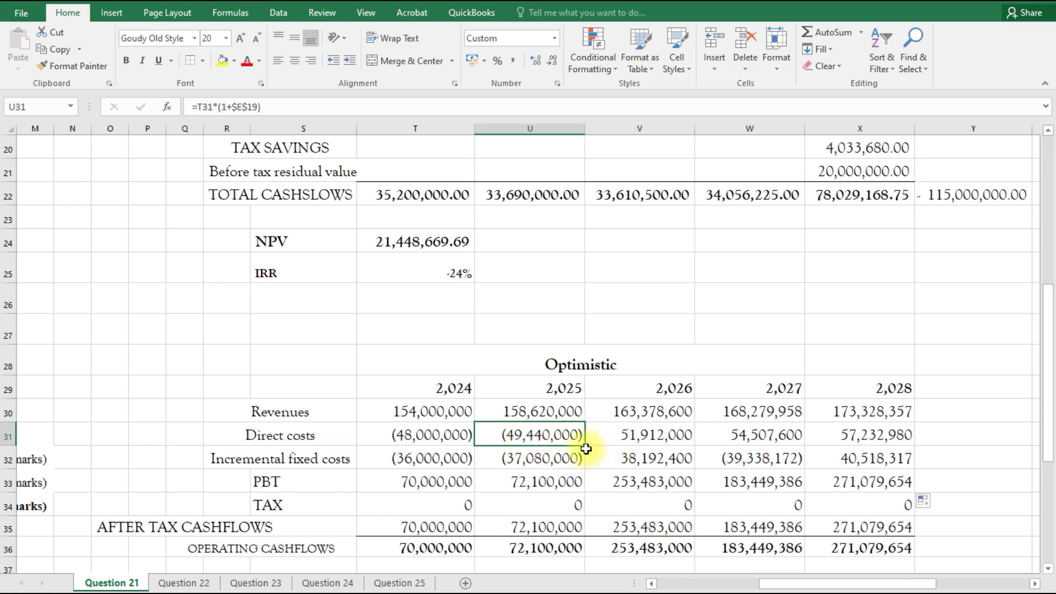
pyautogui.moveTo(586, 447); pyautogui.dragTo(881, 443)
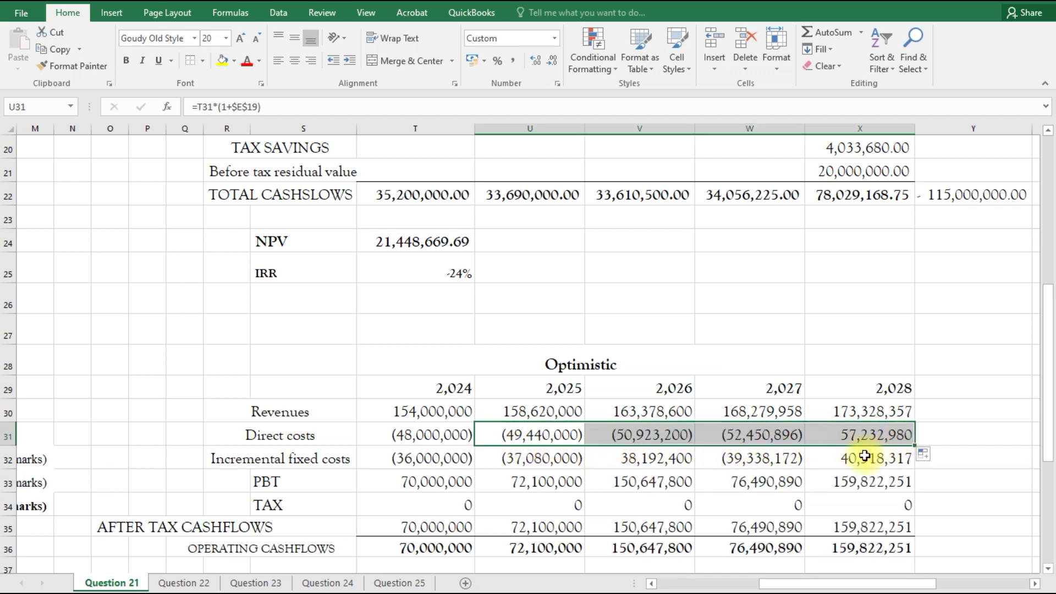
pyautogui.click(599, 463)
pyautogui.click(568, 468)
pyautogui.moveTo(586, 469); pyautogui.dragTo(892, 469)
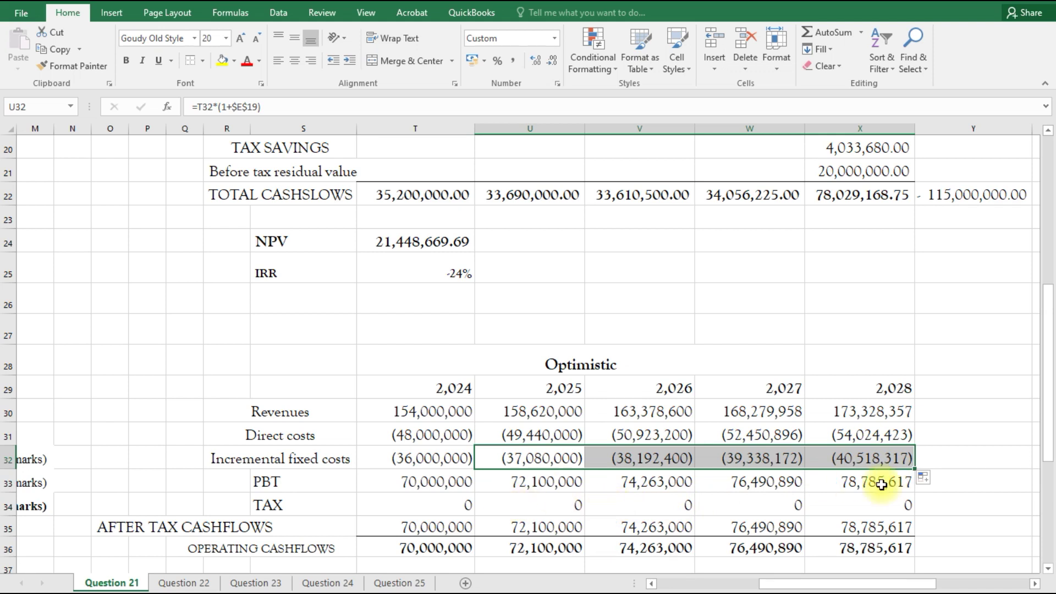
# Step: Enter the Optimistic 2024 TAX in T34 as =T33*E20, multiplying PBT by the scenario's tax rate
pyautogui.click(407, 505)
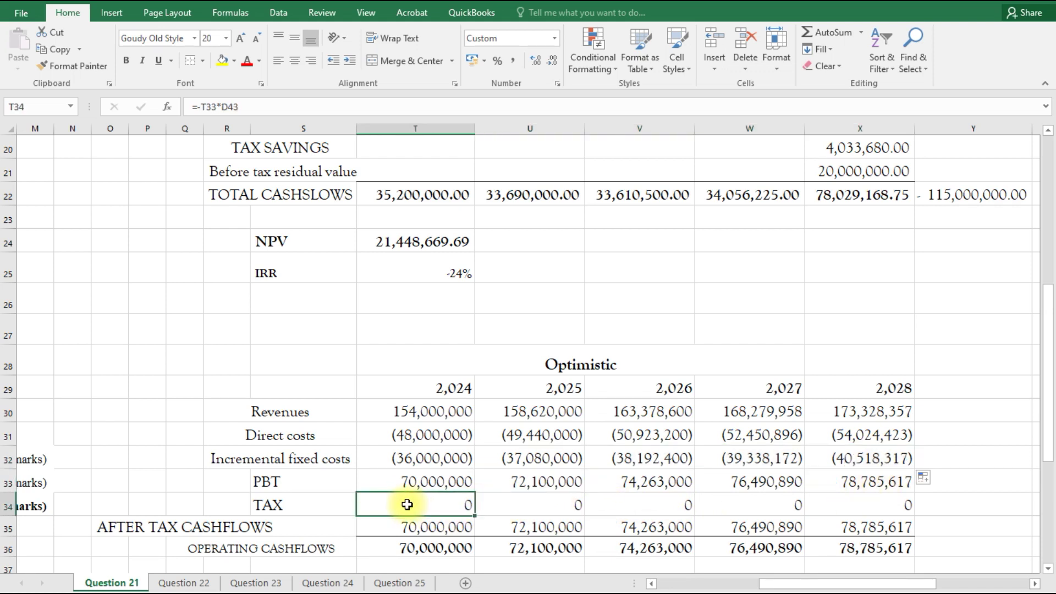
pyautogui.write('=')
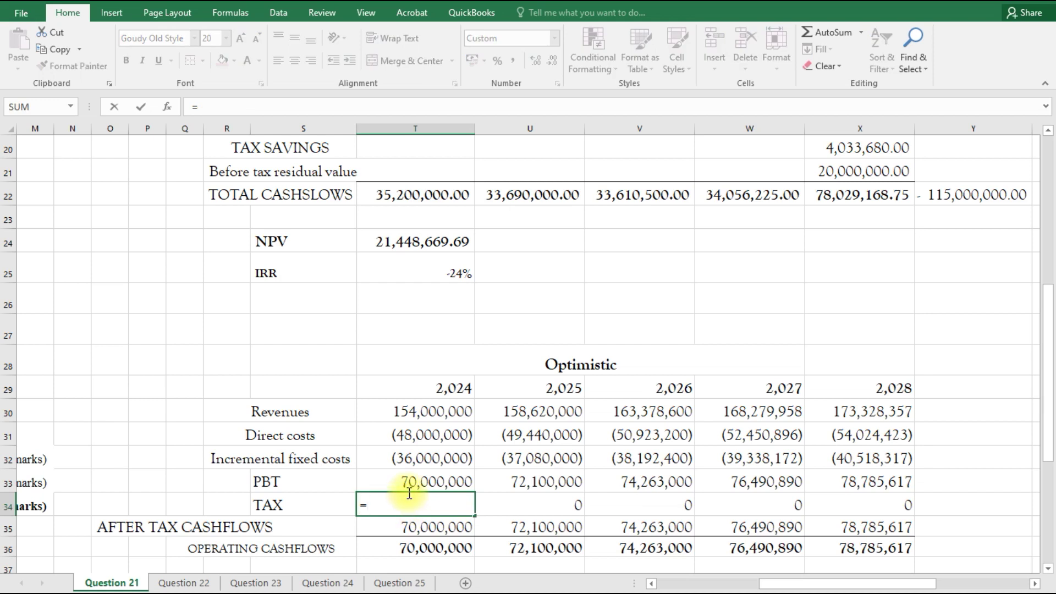
pyautogui.click(413, 483)
pyautogui.write('*')
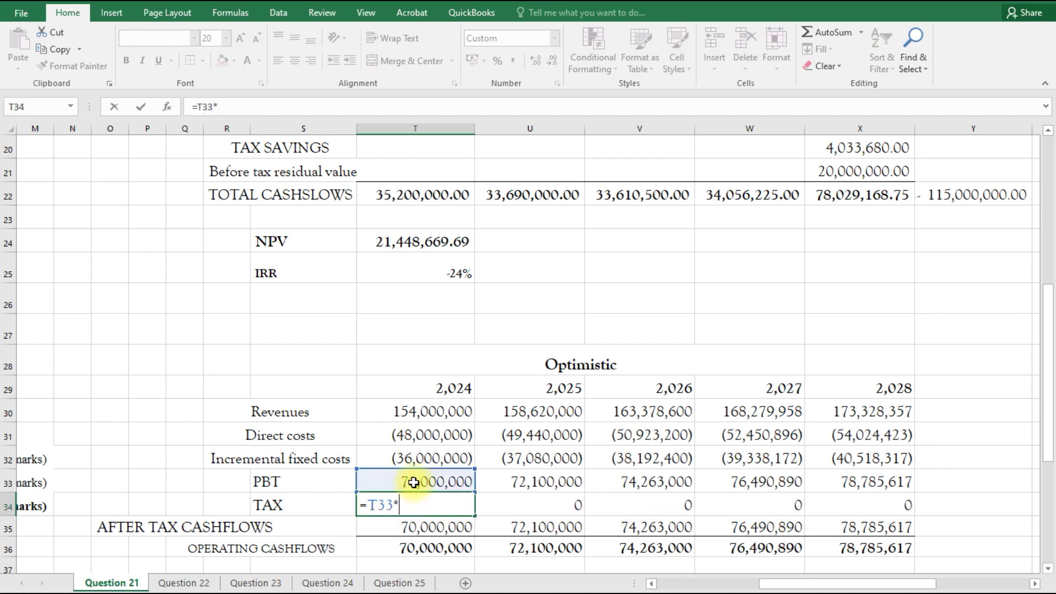
pyautogui.click(651, 584)
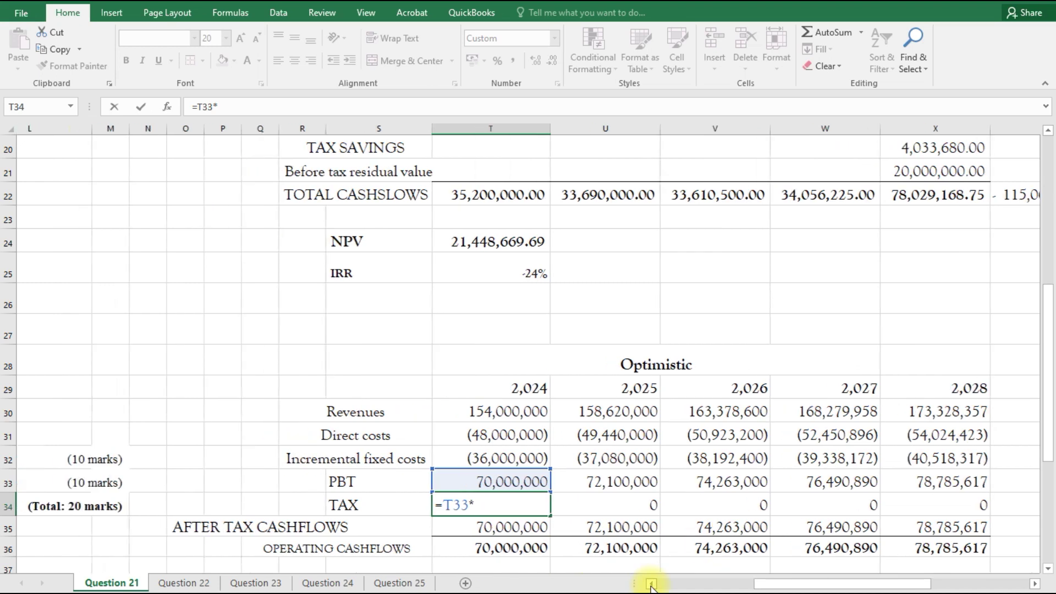
pyautogui.click(652, 584)
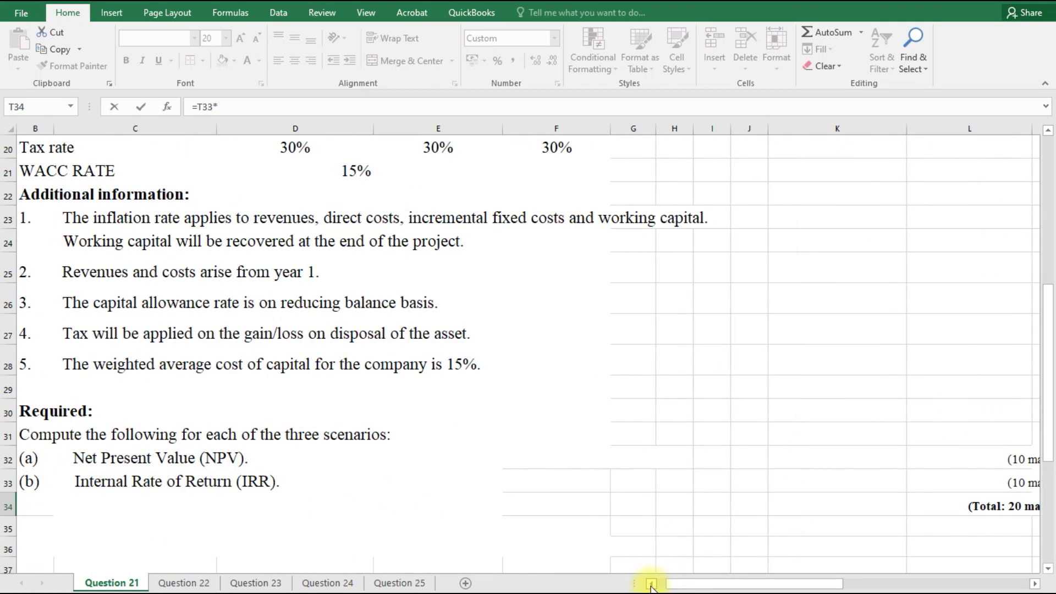
pyautogui.click(432, 146)
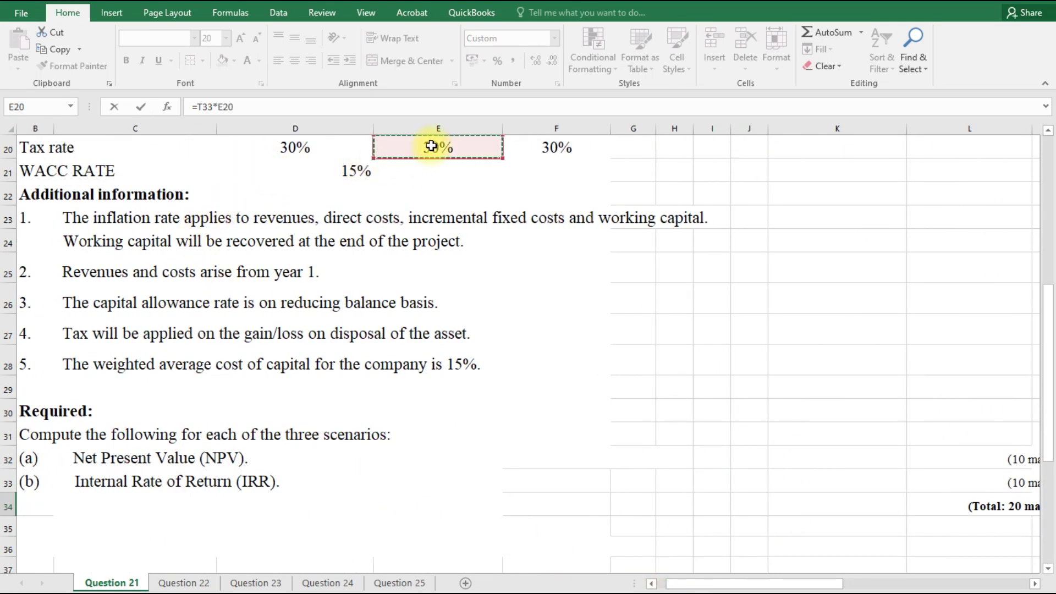
pyautogui.press('Return')
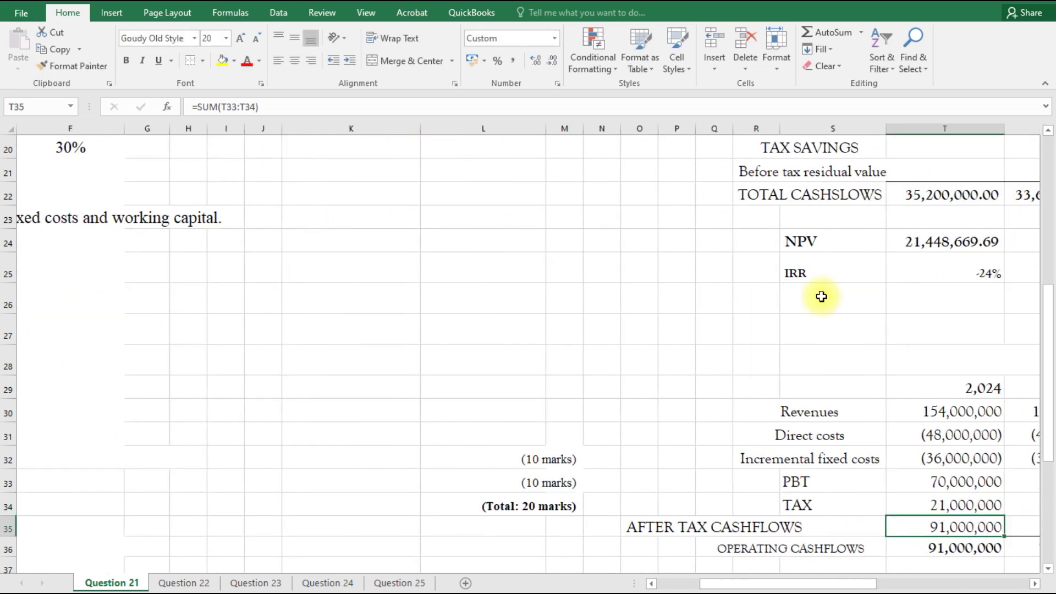
# Step: Fill the Optimistic 2024 TAX formula in T34 across 2025 to 2028
pyautogui.moveTo(702, 585); pyautogui.dragTo(753, 589)
pyautogui.moveTo(758, 586); pyautogui.dragTo(760, 585)
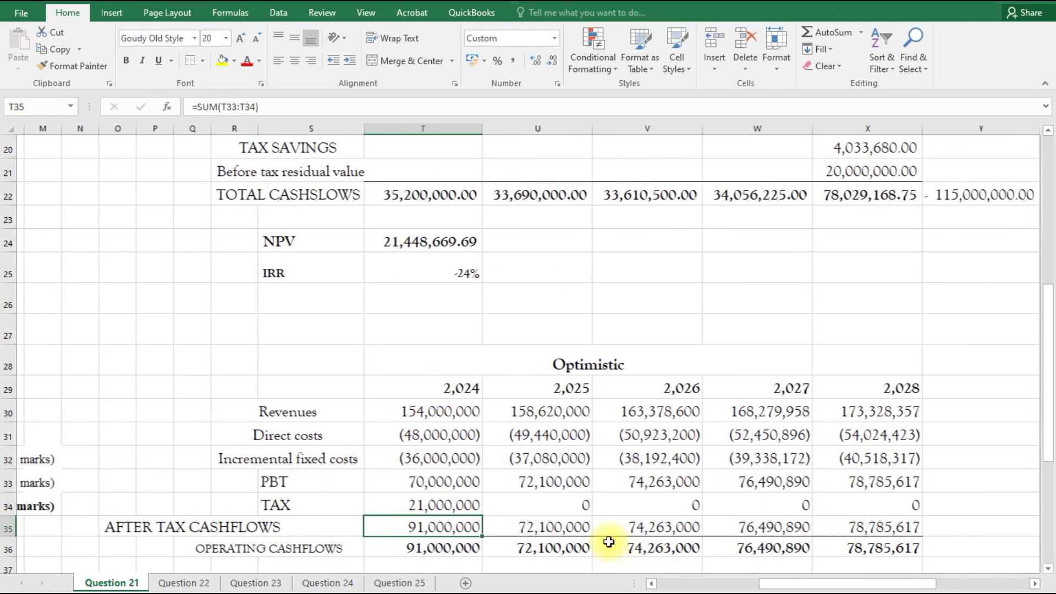
pyautogui.click(410, 505)
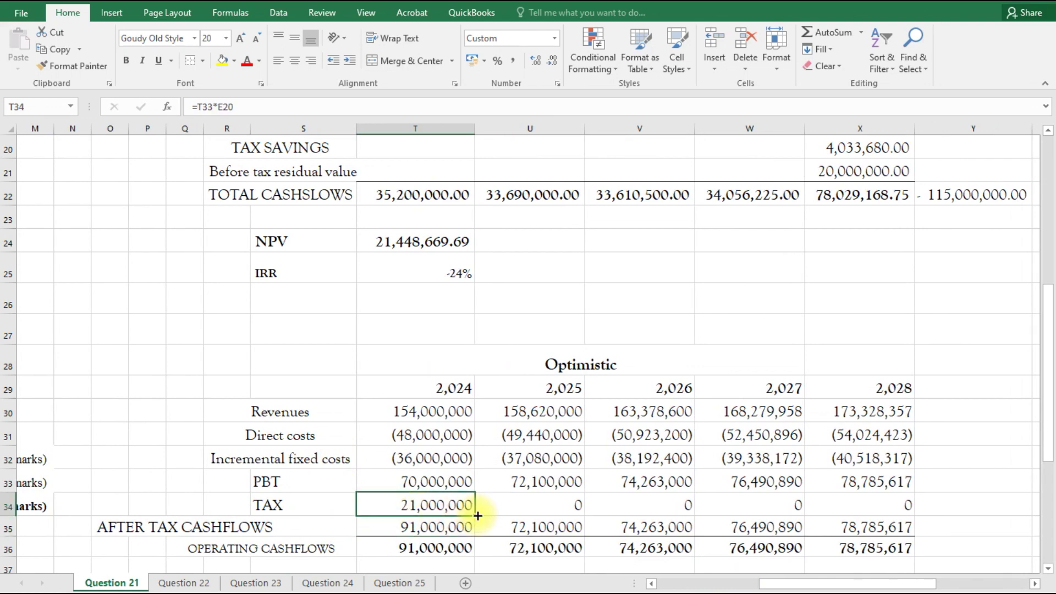
pyautogui.moveTo(483, 515); pyautogui.dragTo(893, 524)
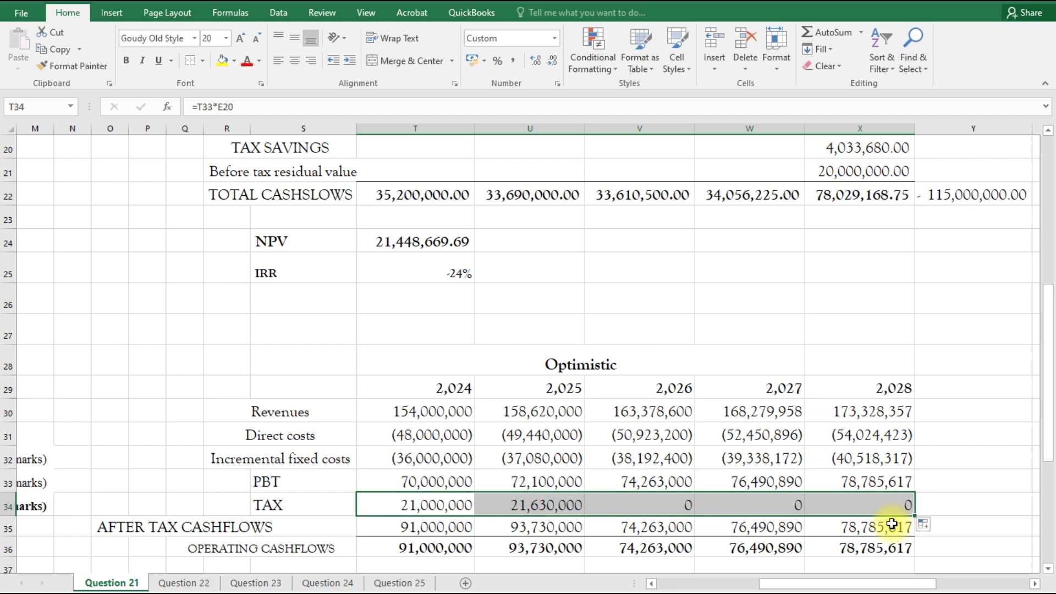
pyautogui.click(765, 504)
pyautogui.click(543, 504)
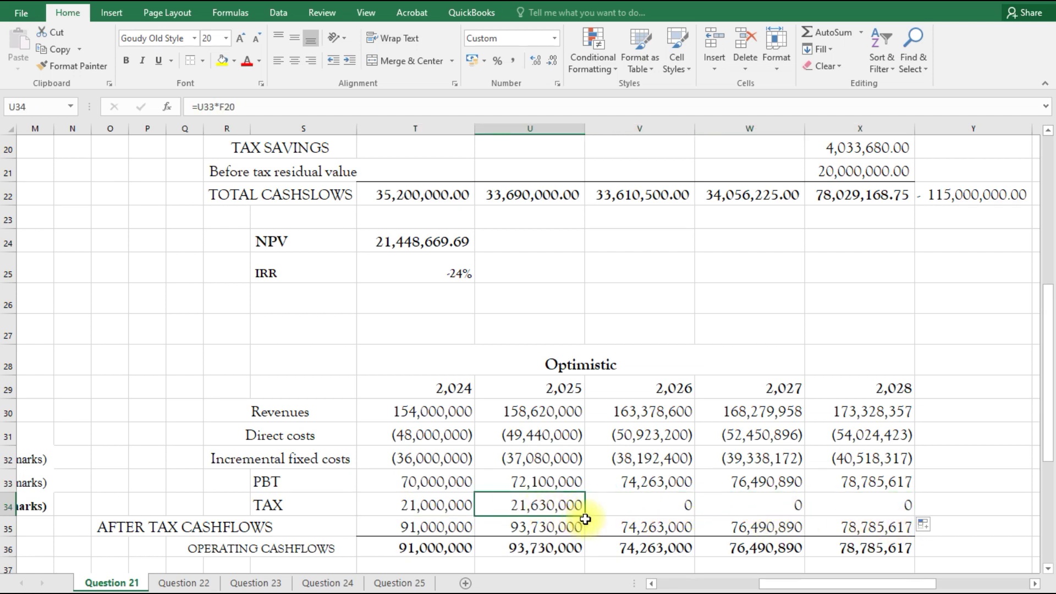
pyautogui.moveTo(593, 515); pyautogui.dragTo(893, 509)
pyautogui.click(762, 505)
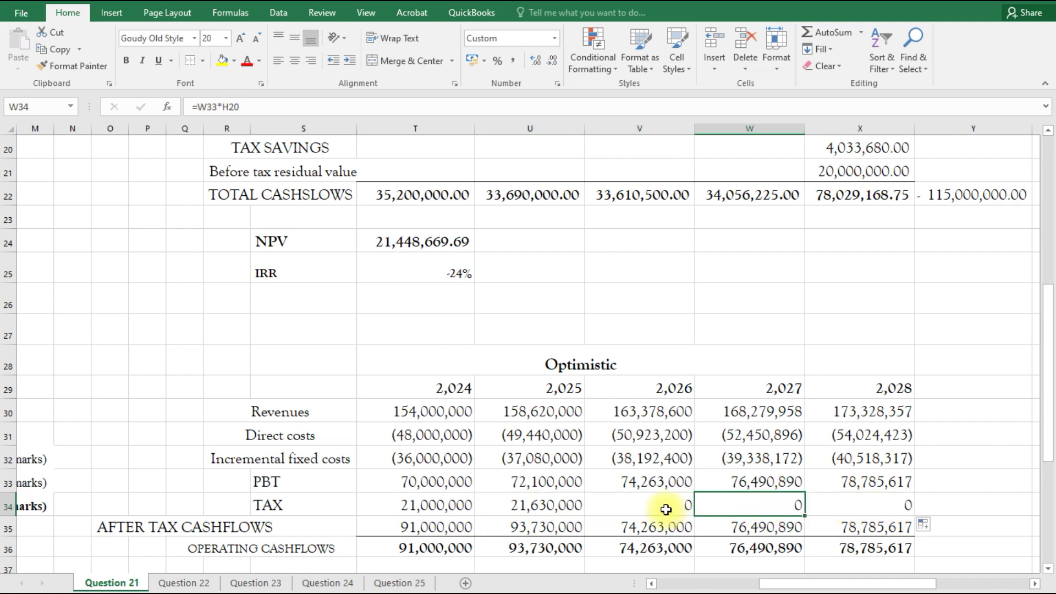
# Step: Enter the Optimistic 2026 TAX in V34 as =V33*E20 and fill it across 2027 and 2028
pyautogui.click(667, 509)
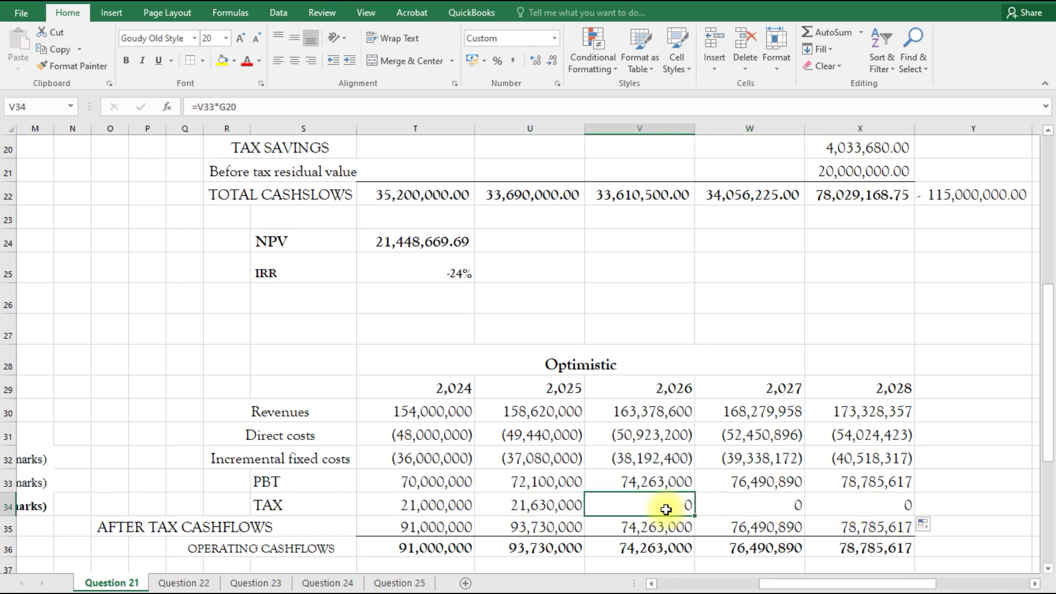
pyautogui.write('=')
pyautogui.click(662, 482)
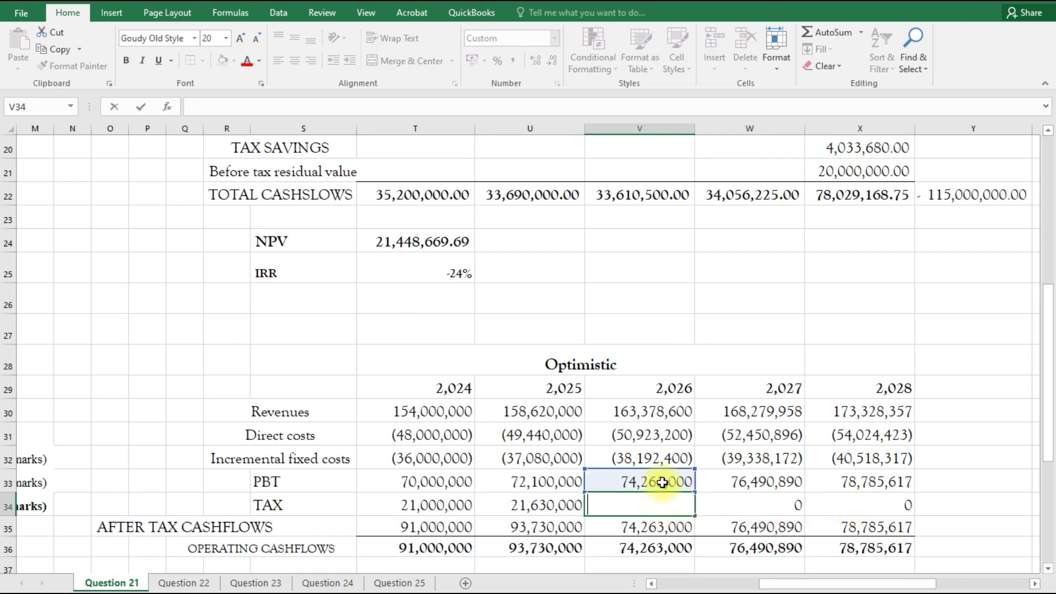
pyautogui.write('=')
pyautogui.click(663, 483)
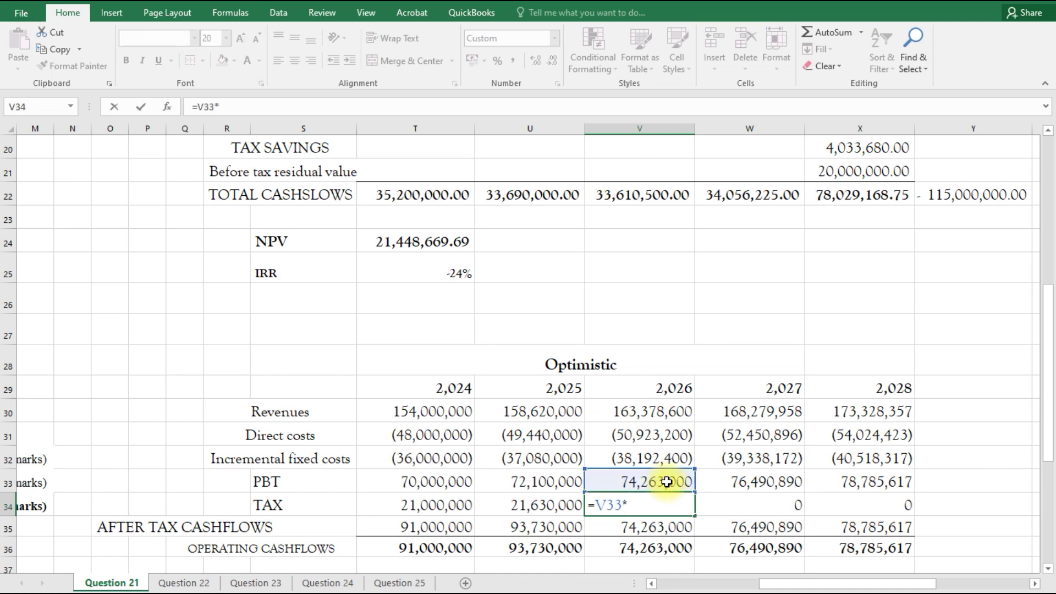
pyautogui.moveTo(652, 585); pyautogui.dragTo(652, 584)
pyautogui.click(383, 148)
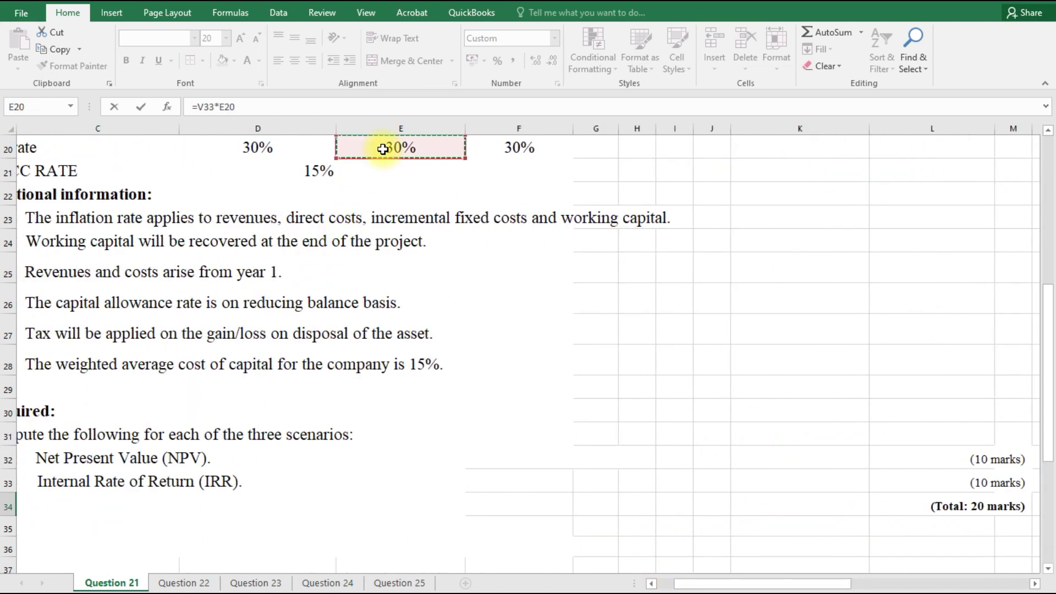
pyautogui.press('Return')
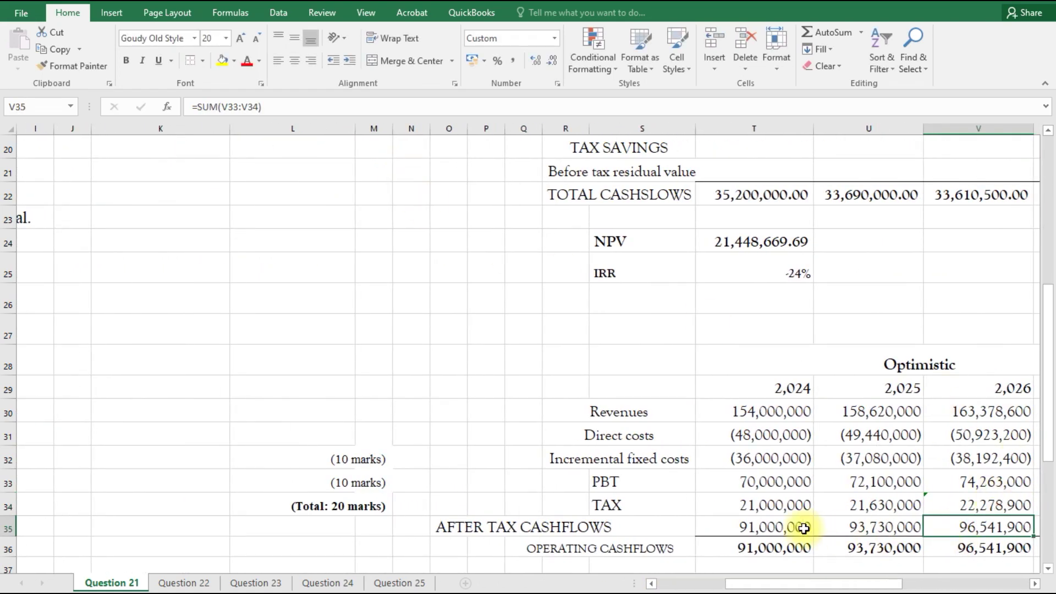
pyautogui.moveTo(652, 584); pyautogui.dragTo(776, 585)
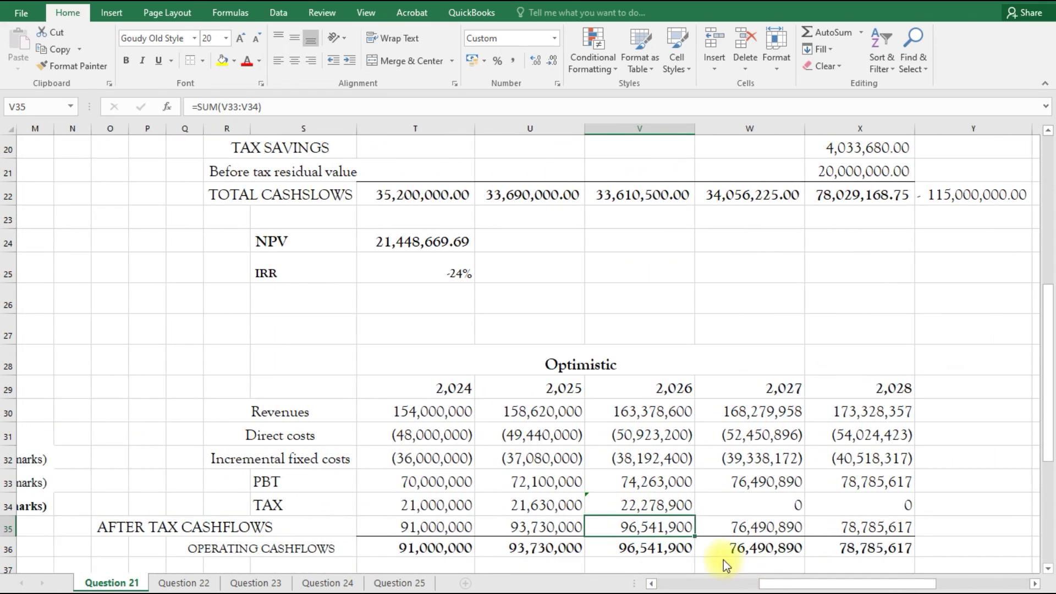
pyautogui.click(659, 503)
pyautogui.moveTo(697, 517); pyautogui.dragTo(868, 509)
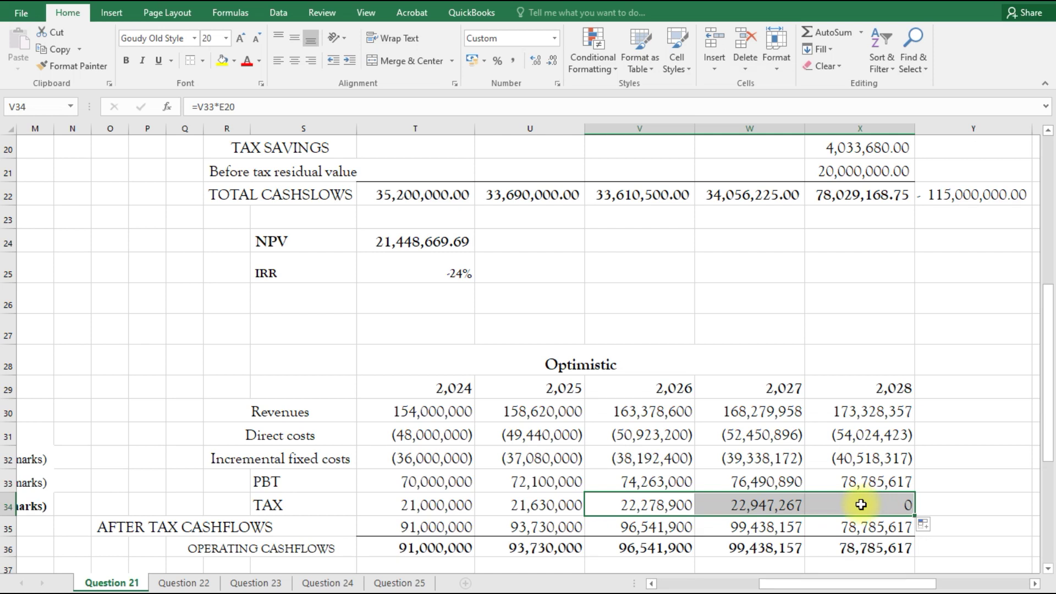
# Step: Enter the Optimistic 2028 TAX in X34 as =X33*E20, multiplying PBT by the scenario's tax rate
pyautogui.click(864, 504)
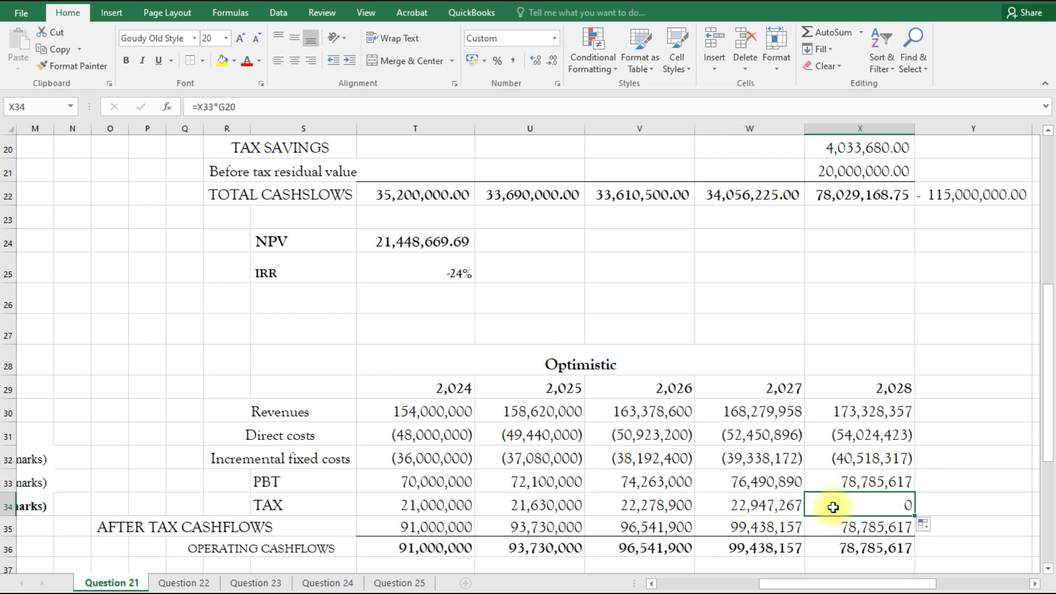
pyautogui.write('=')
pyautogui.click(856, 482)
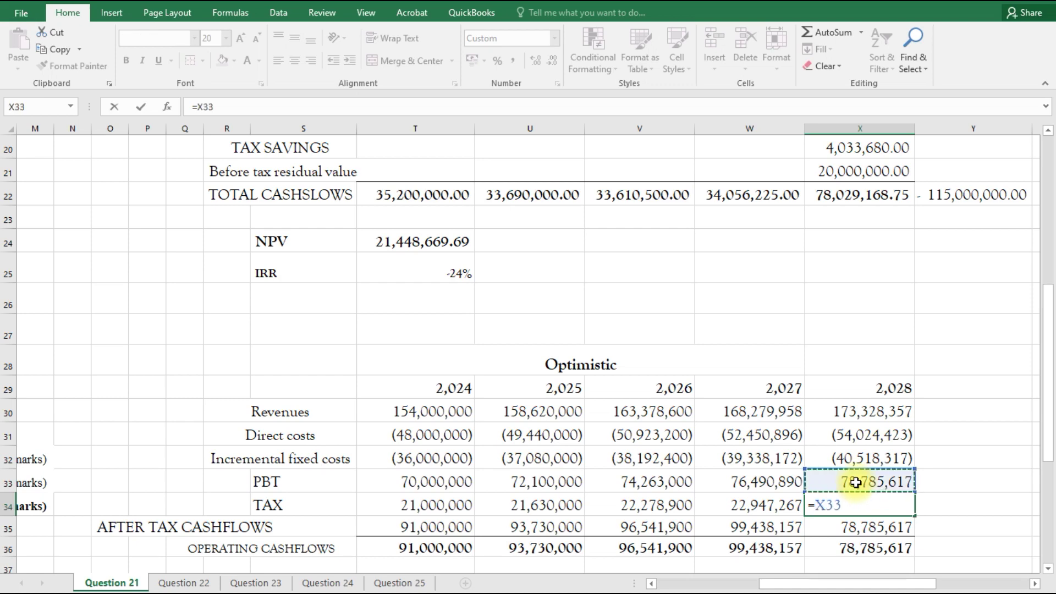
pyautogui.write('*')
pyautogui.moveTo(652, 584); pyautogui.dragTo(652, 584)
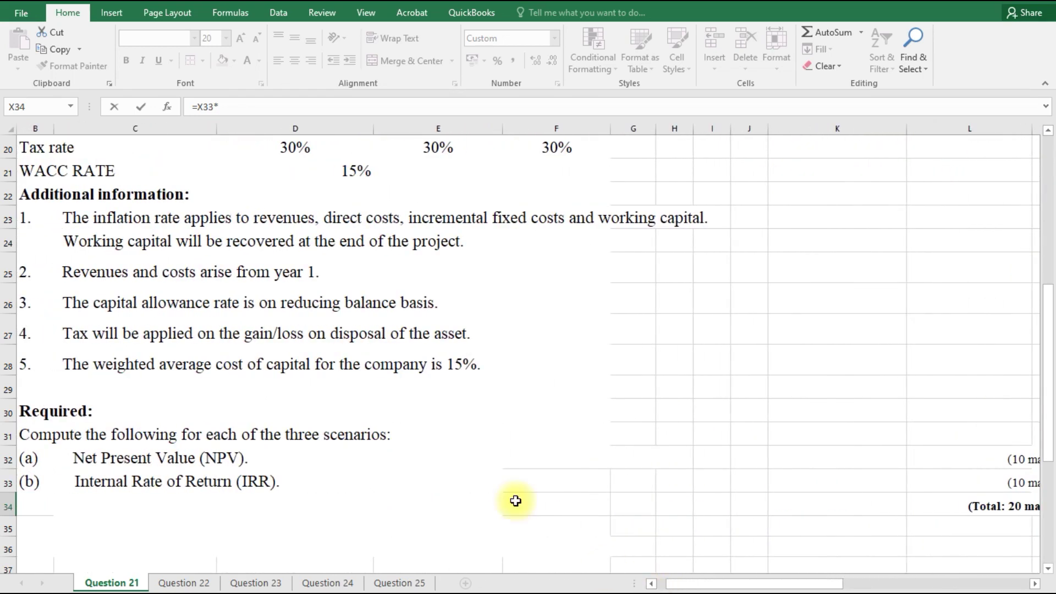
pyautogui.click(432, 150)
pyautogui.press('Escape')
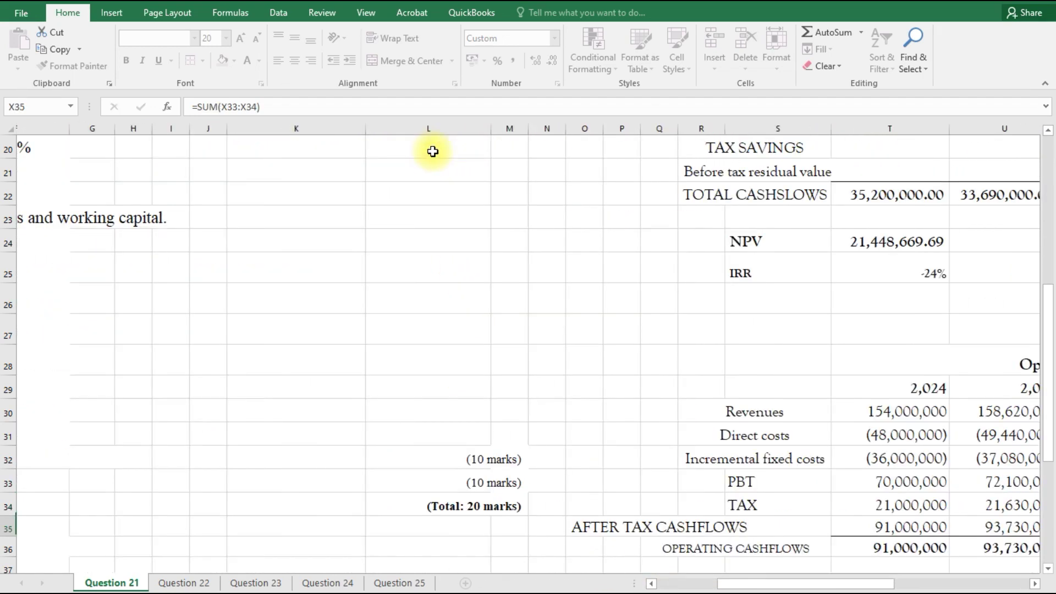
pyautogui.moveTo(652, 585); pyautogui.dragTo(776, 588)
pyautogui.click(652, 584)
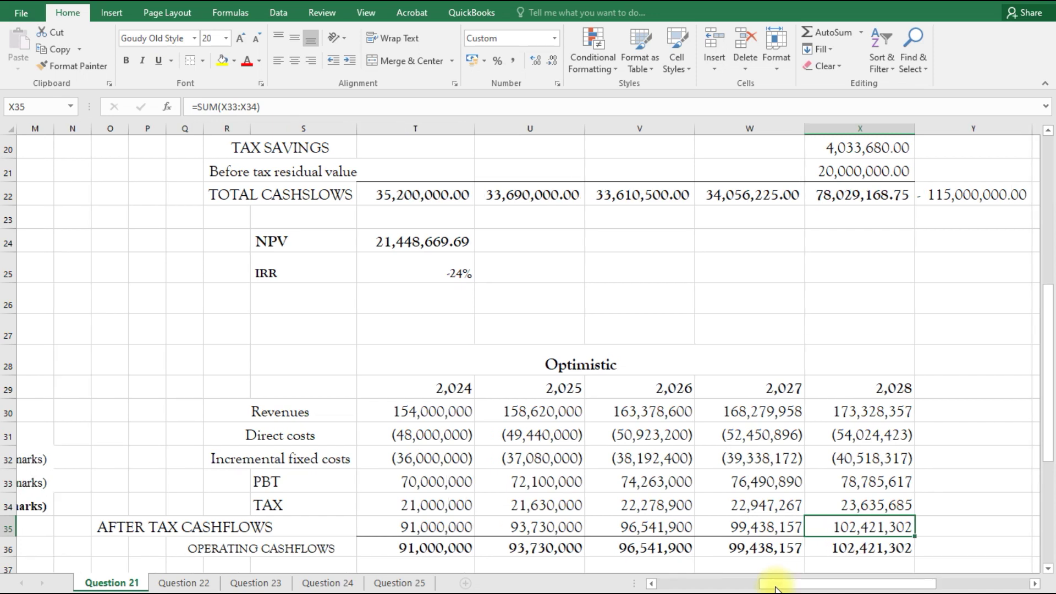
# Step: Clear the Optimistic 2024 after-tax cash flow formula in T35
pyautogui.click(445, 528)
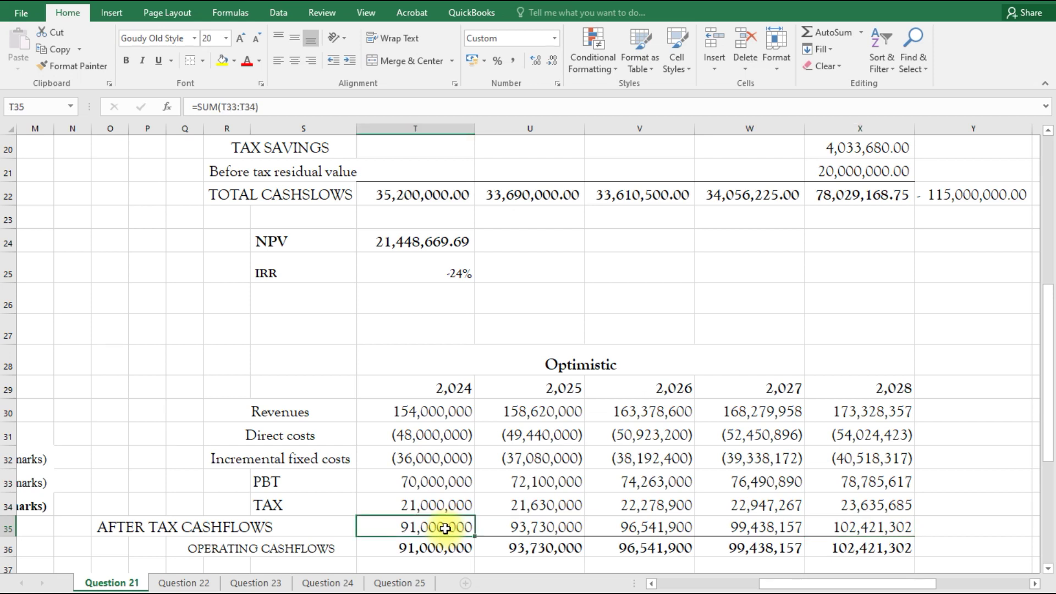
pyautogui.doubleClick(445, 529)
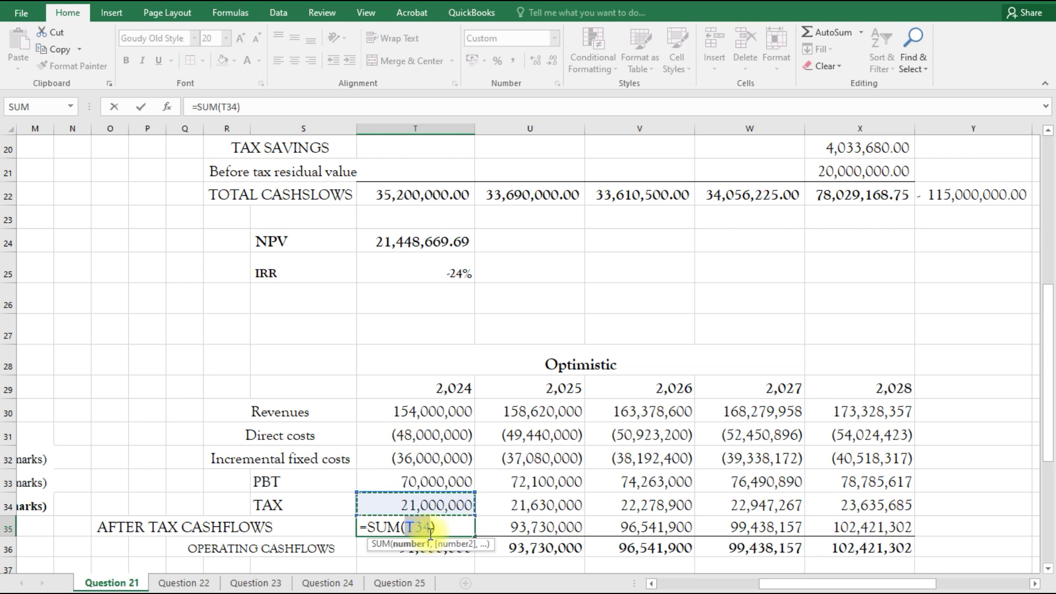
pyautogui.click(449, 530)
pyautogui.press('BackSpace')
pyautogui.press('BackSpace')
pyautogui.press('BackSpace')
pyautogui.press('BackSpace')
pyautogui.press('BackSpace')
pyautogui.press('BackSpace')
pyautogui.press('BackSpace')
pyautogui.press('BackSpace')
pyautogui.press('BackSpace')
# Step: Change the Optimistic 2024 TAX formula in T34 to the negative =-T33*E20 and fill it across 2025 to 2028
pyautogui.click(392, 504)
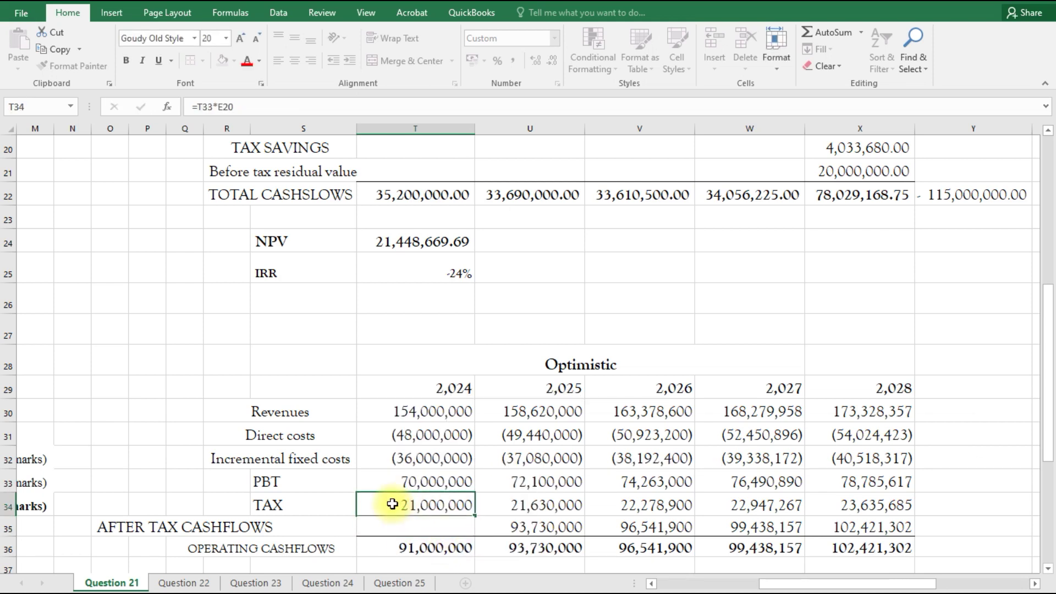
pyautogui.click(197, 108)
pyautogui.write('-')
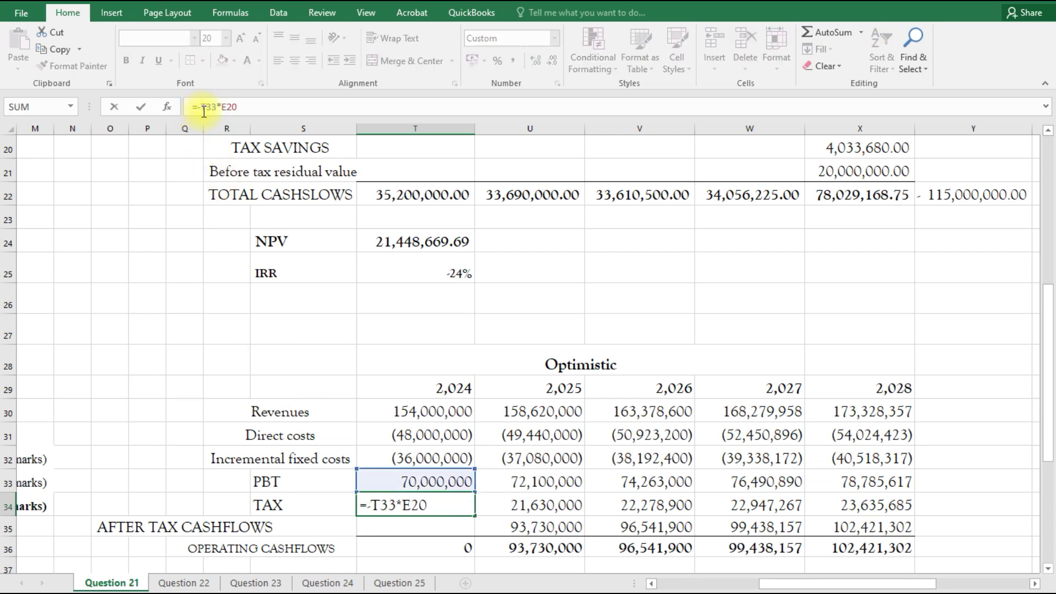
pyautogui.press('Return')
pyautogui.click(455, 510)
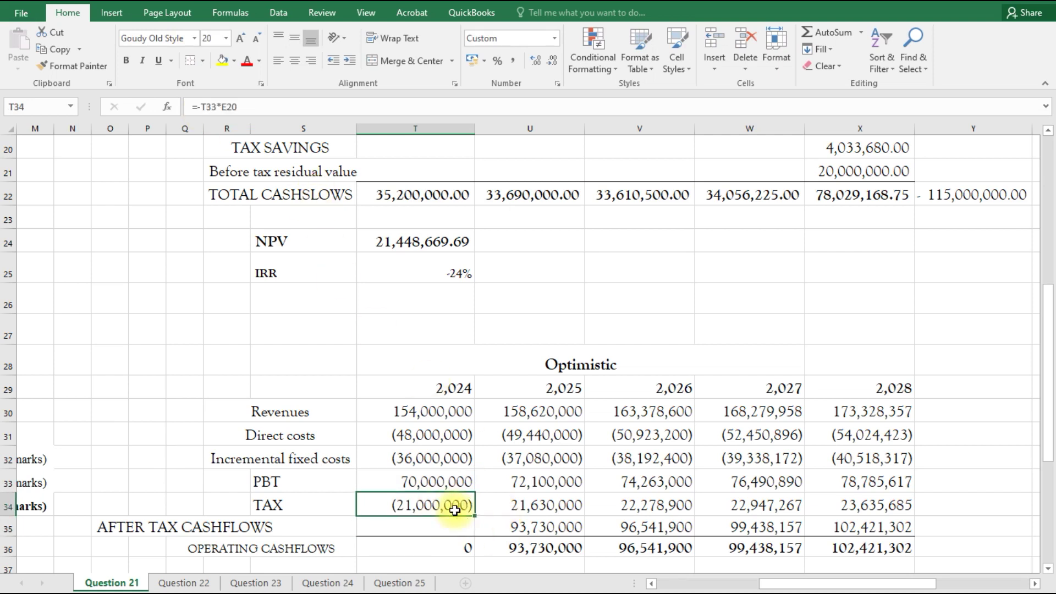
pyautogui.moveTo(476, 516); pyautogui.dragTo(894, 520)
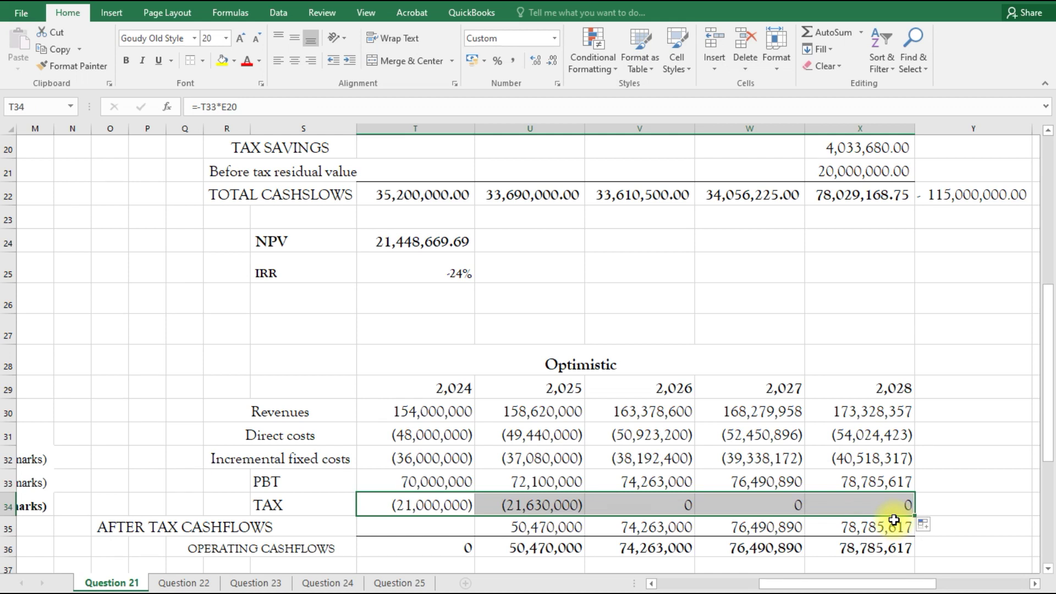
# Step: Clear the Optimistic TAX cells for 2026, 2027 and 2028 in V34 to X34
pyautogui.click(837, 508)
pyautogui.click(638, 507)
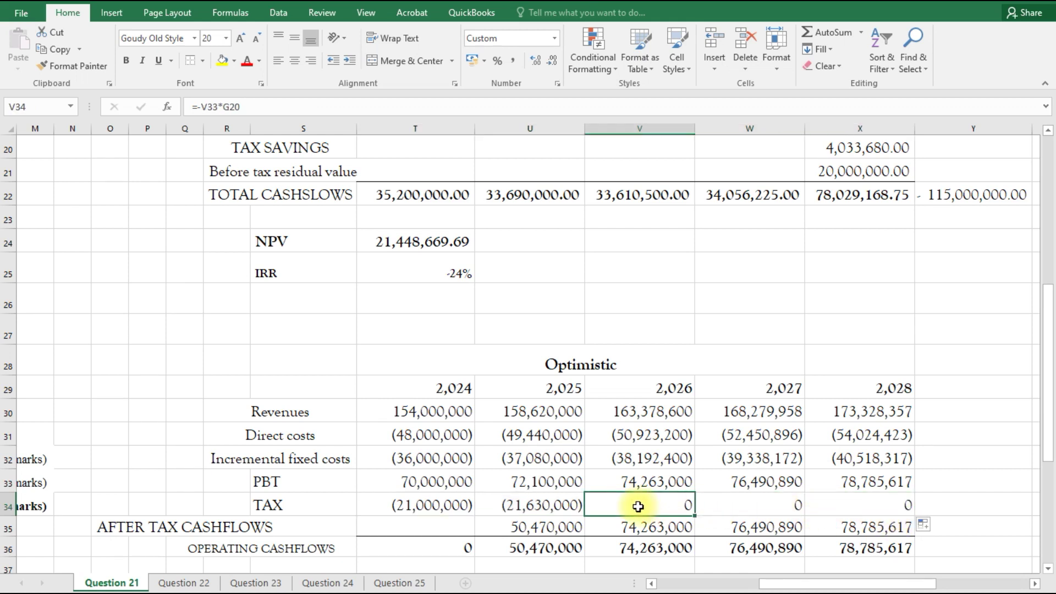
pyautogui.press('Delete')
pyautogui.click(709, 505)
pyautogui.press('Delete')
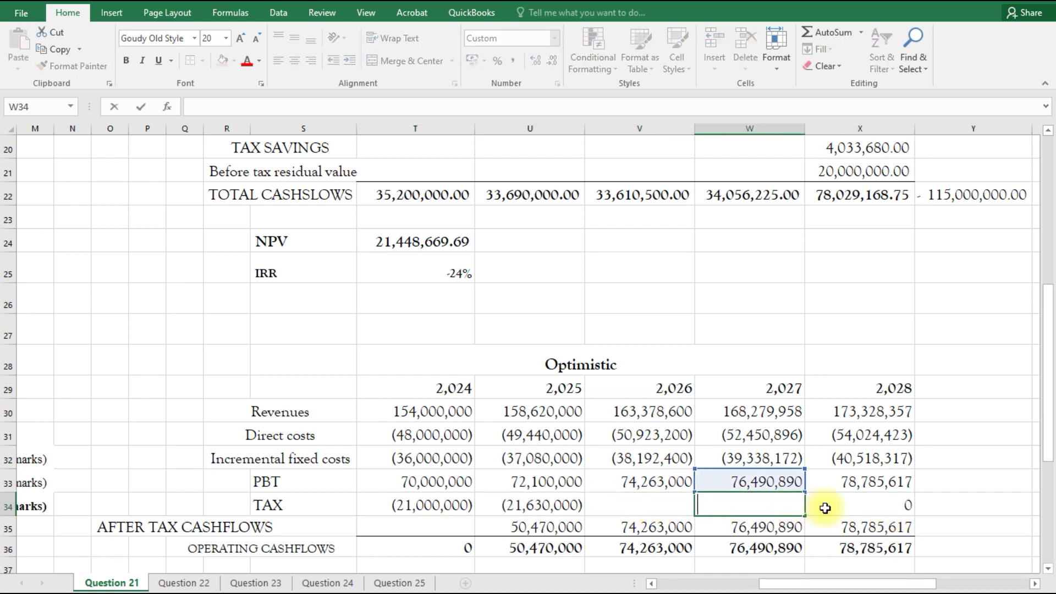
pyautogui.click(845, 508)
pyautogui.press('Delete')
# Step: Enter the Optimistic 2026 TAX in V34 as =-V33*30% and fill it across 2027 and 2028
pyautogui.click(667, 506)
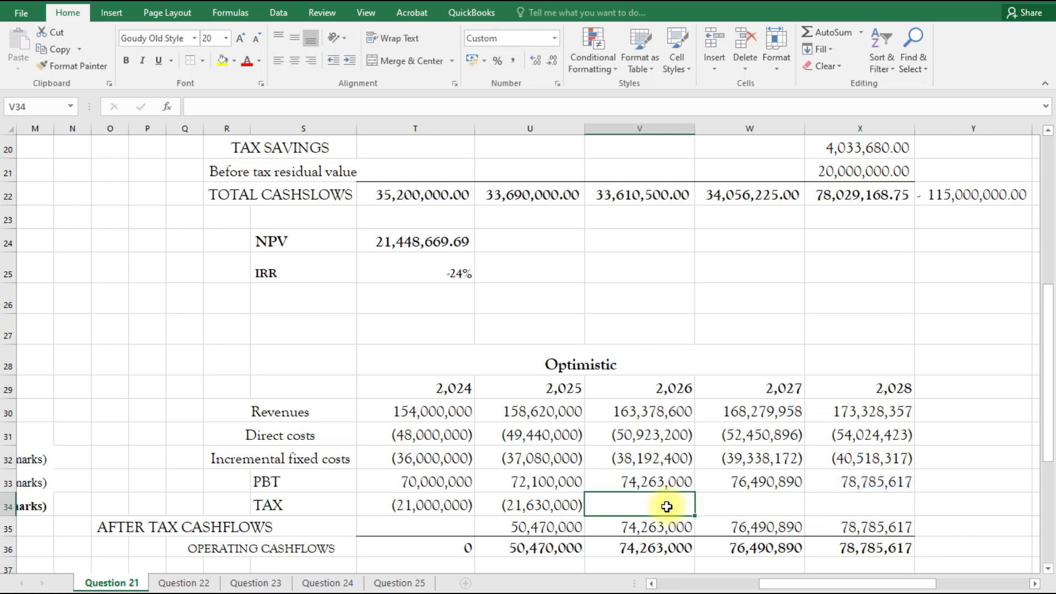
pyautogui.write('=')
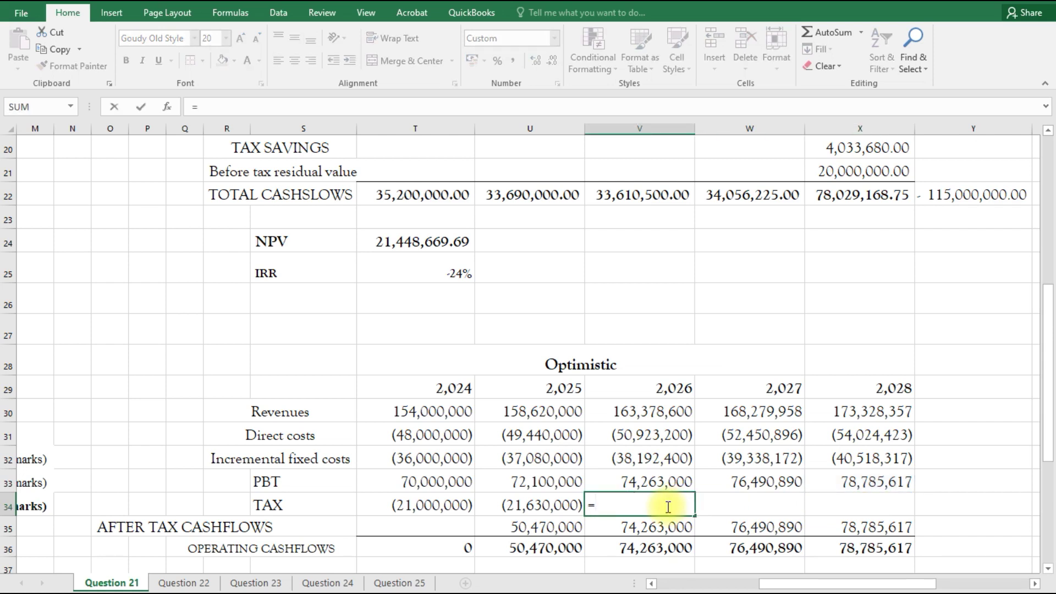
pyautogui.write('-')
pyautogui.click(653, 477)
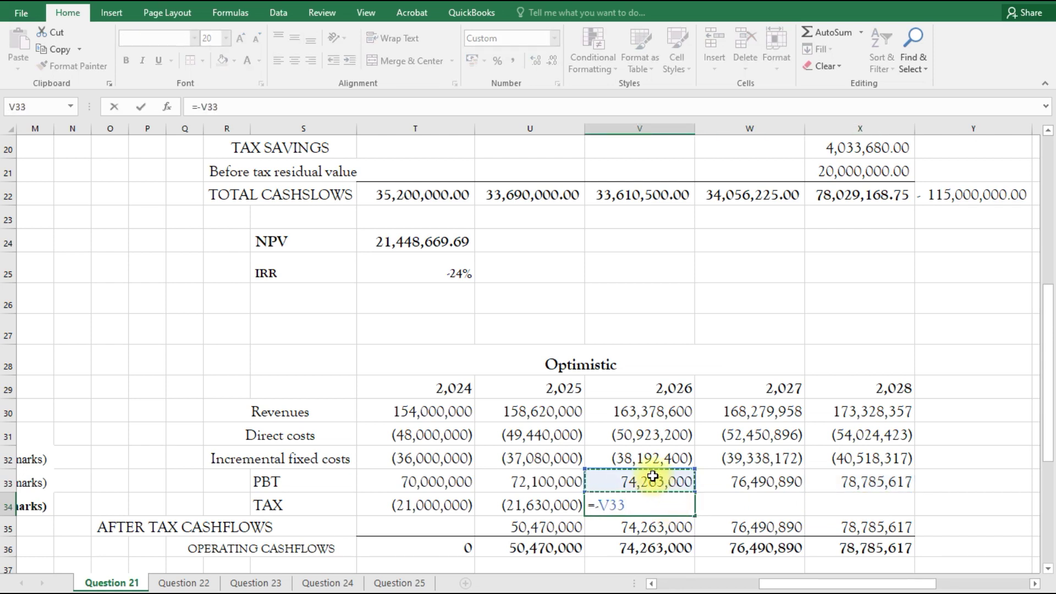
pyautogui.write('*')
pyautogui.press('Return')
pyautogui.click(682, 505)
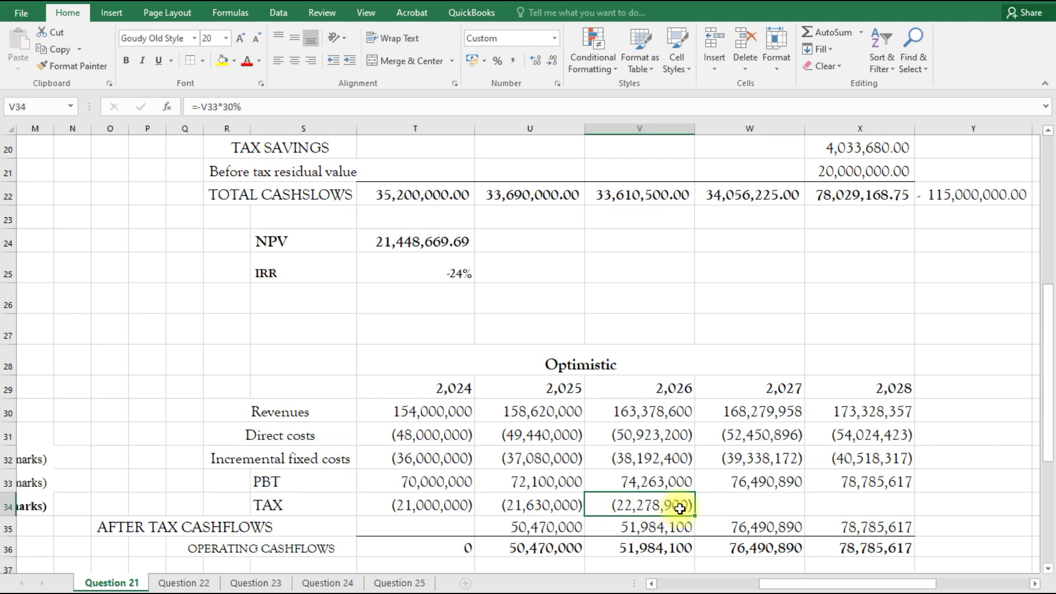
pyautogui.moveTo(696, 516); pyautogui.dragTo(906, 518)
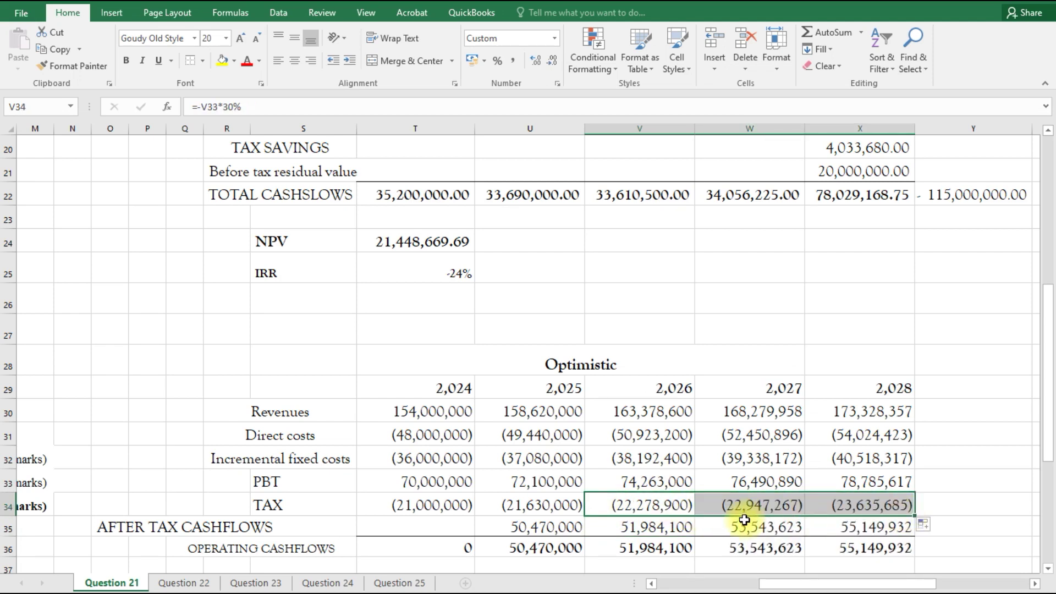
# Step: Enter the Optimistic 2024 after-tax cash flow in T35 as =SUM(T33:T34) and fill it across 2025 to 2028
pyautogui.click(403, 528)
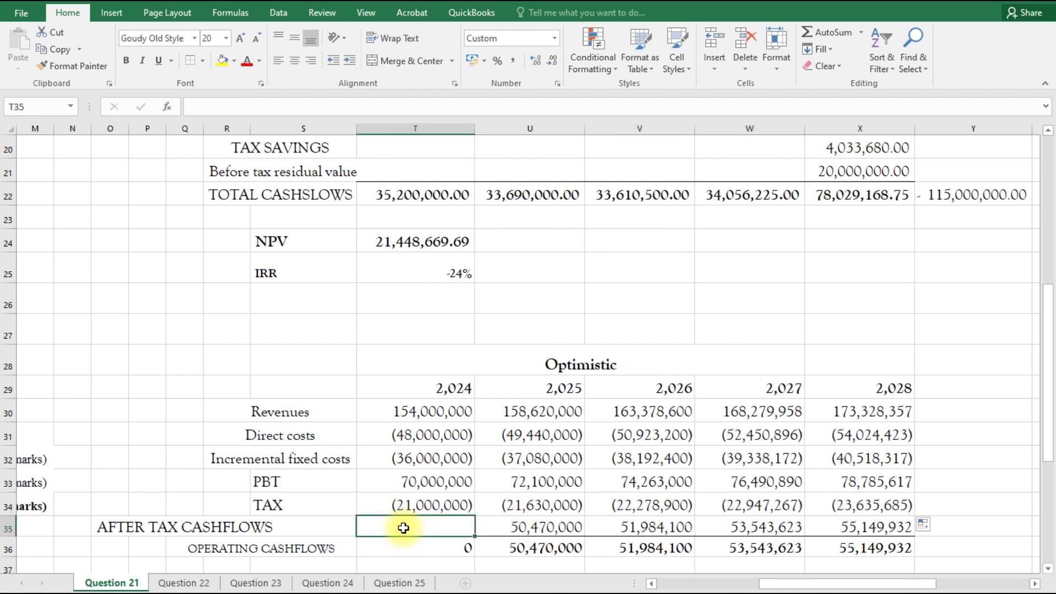
pyautogui.hotkey('alt', '=')
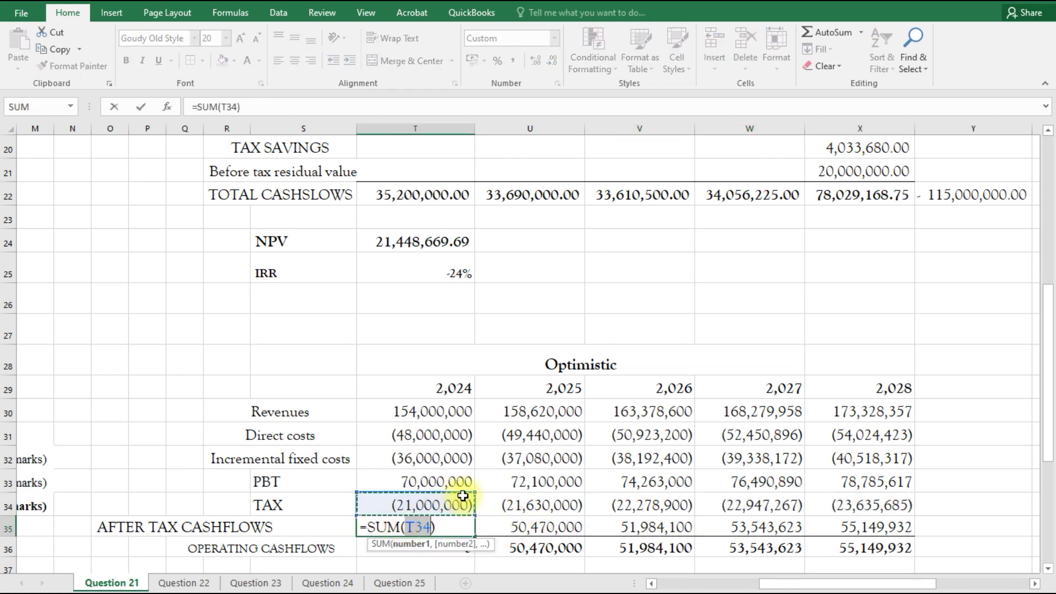
pyautogui.moveTo(473, 493); pyautogui.dragTo(475, 478)
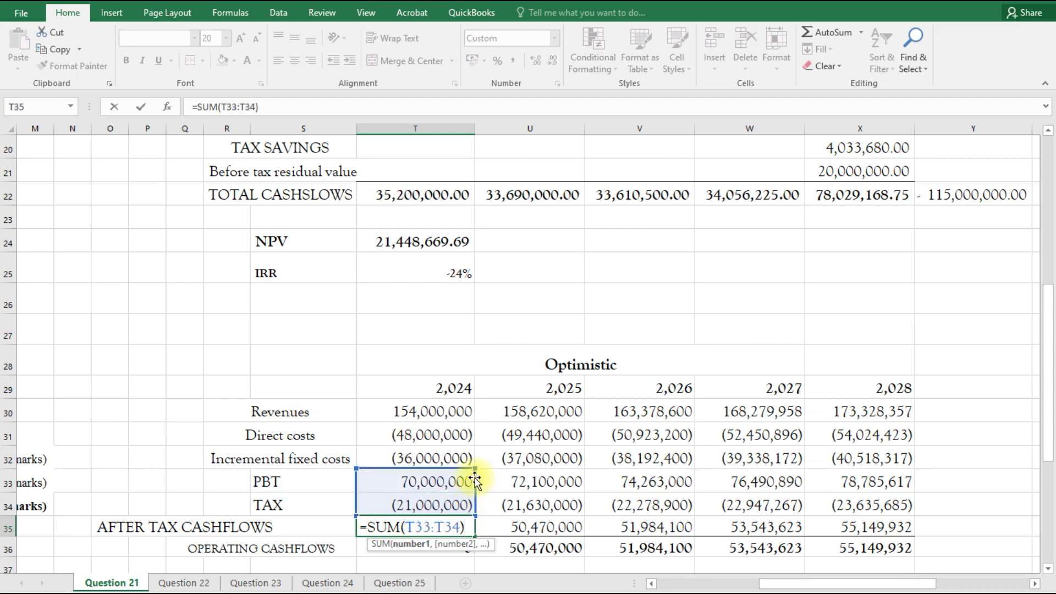
pyautogui.press('Return')
pyautogui.click(438, 527)
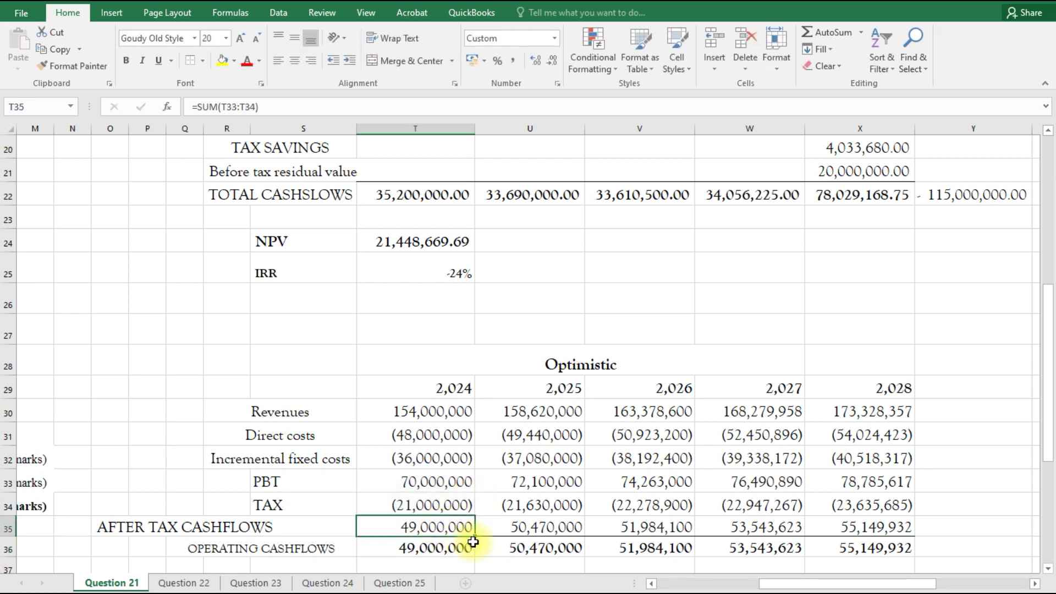
pyautogui.moveTo(476, 536); pyautogui.dragTo(828, 538)
pyautogui.scroll(-1, 812, 557)
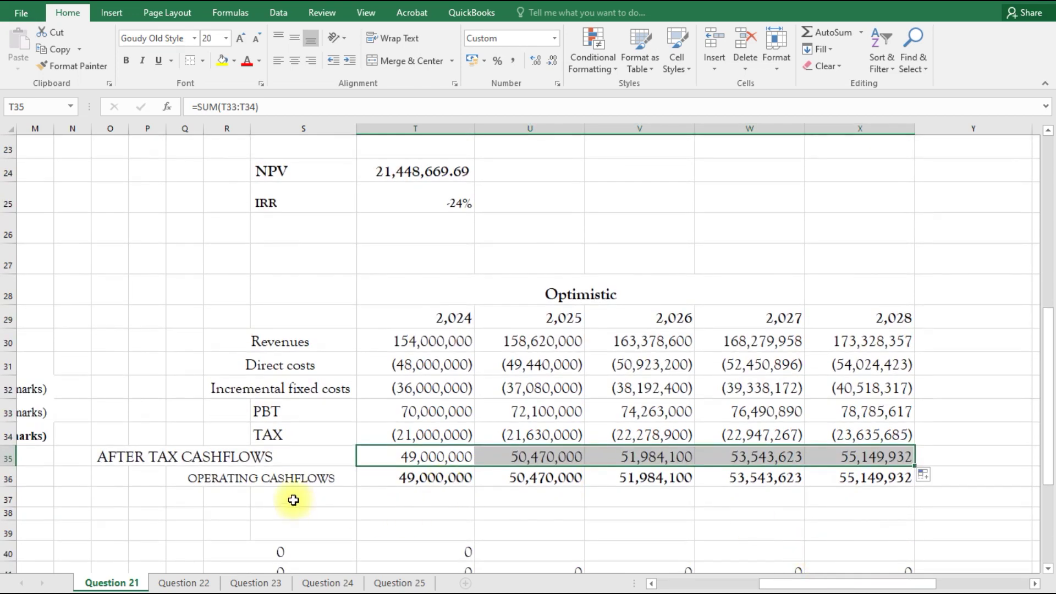
# Step: Try to recalculate the Optimistic 2024 operating cash flow in T36 with a SUM formula
pyautogui.click(440, 477)
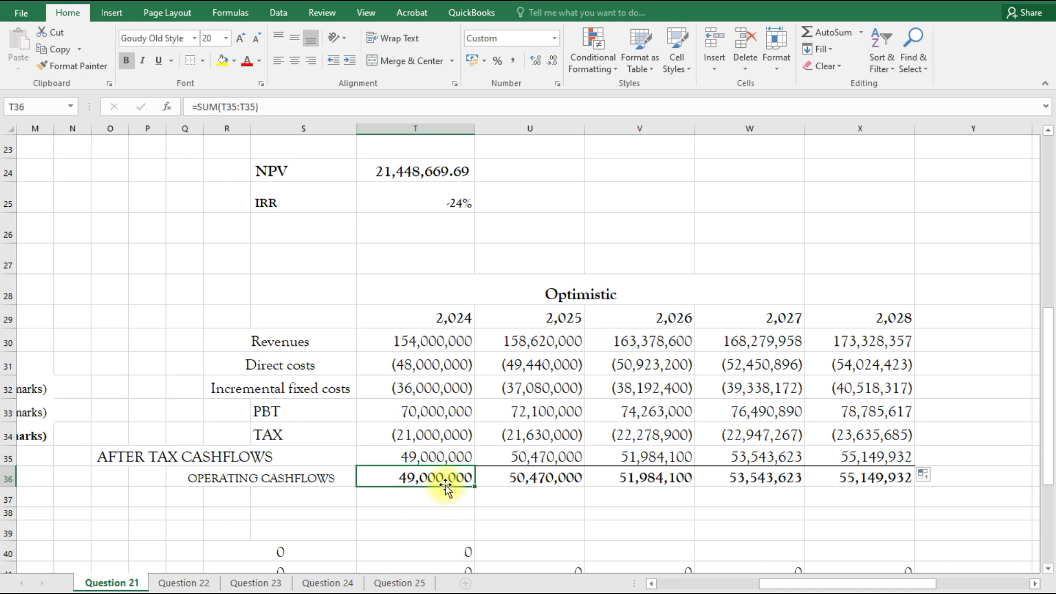
pyautogui.hotkey('alt', '=')
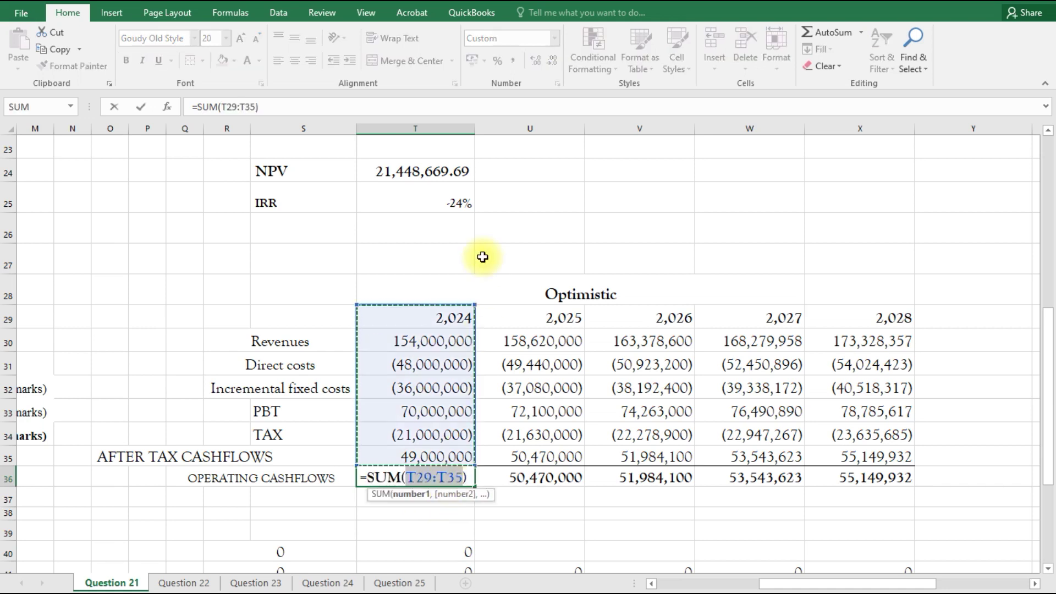
pyautogui.moveTo(477, 314); pyautogui.dragTo(482, 416)
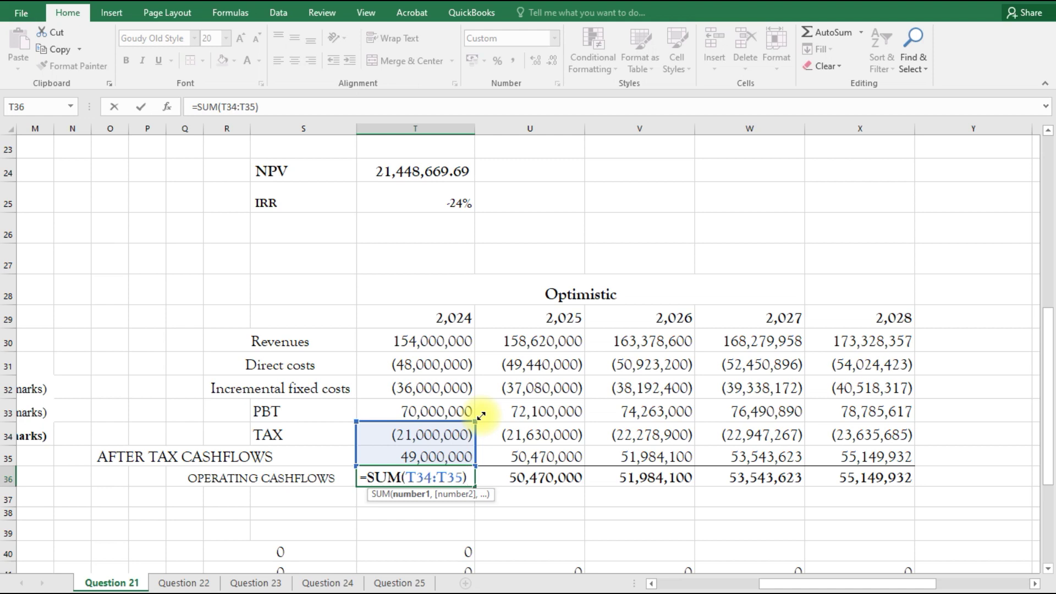
pyautogui.moveTo(481, 417); pyautogui.dragTo(482, 483)
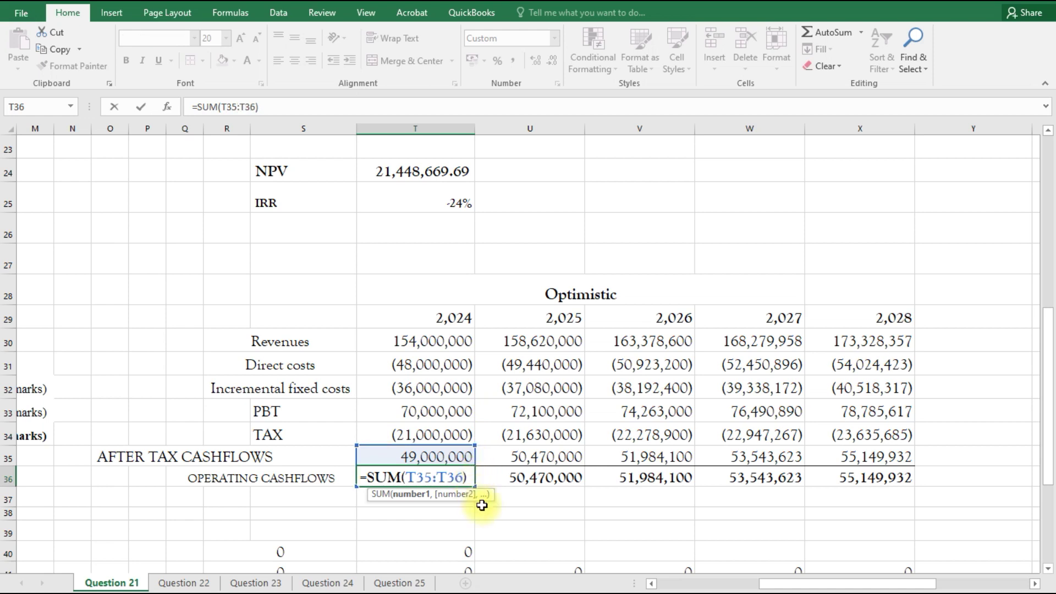
pyautogui.click(482, 511)
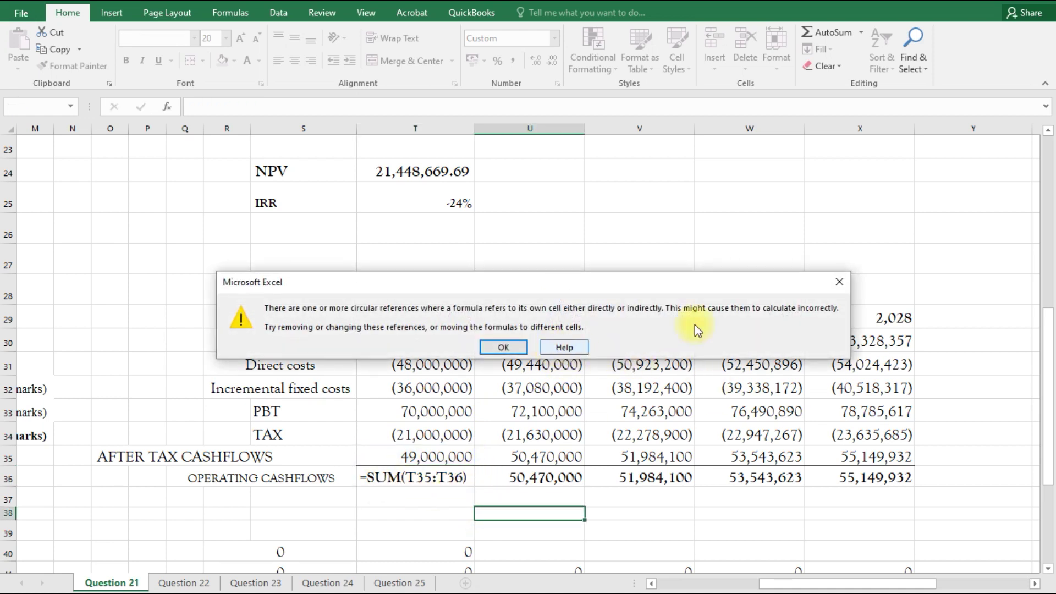
pyautogui.click(839, 282)
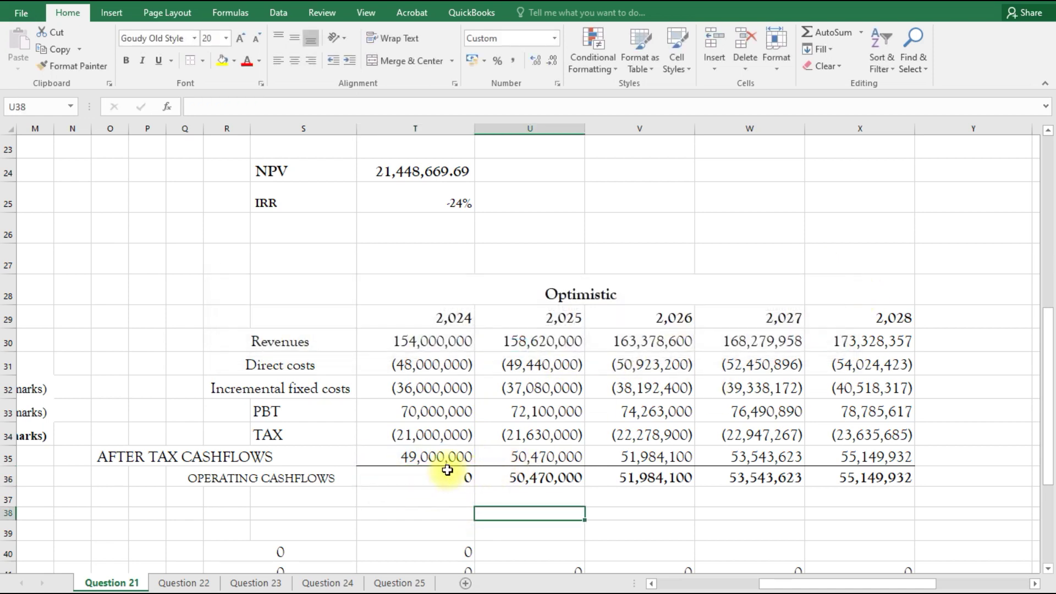
# Step: Link the Optimistic 2024 operating cash flow in T36 directly to the after-tax cash flow with =T35
pyautogui.click(409, 476)
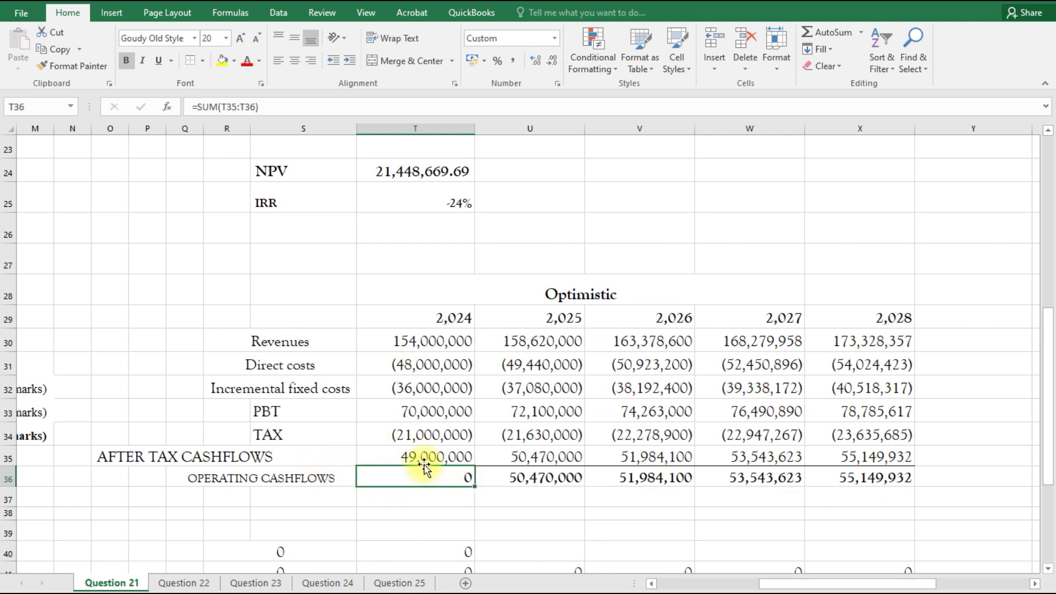
pyautogui.write('=')
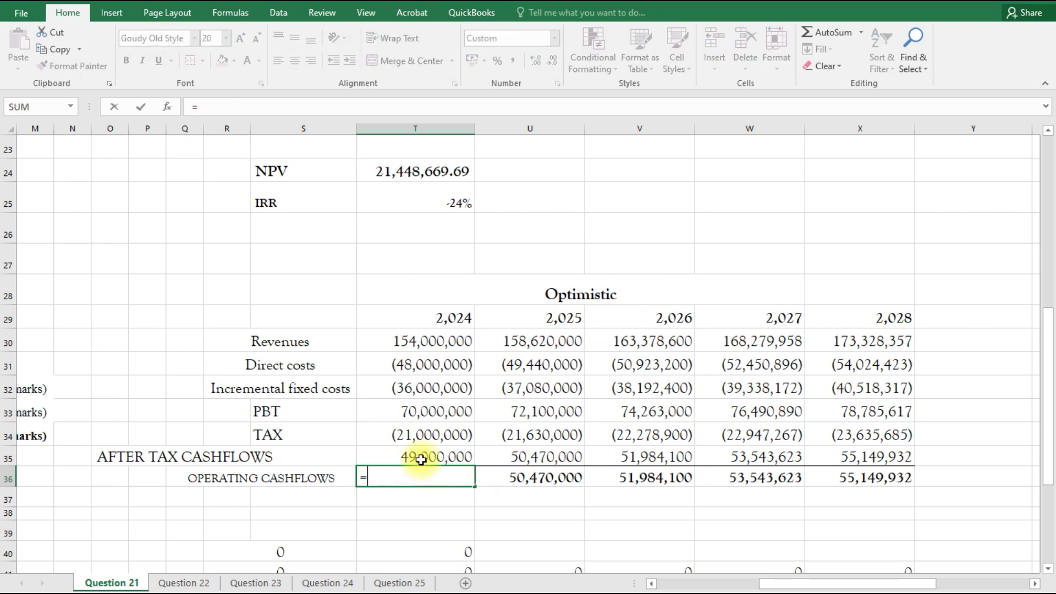
pyautogui.press('Up')
pyautogui.press('Return')
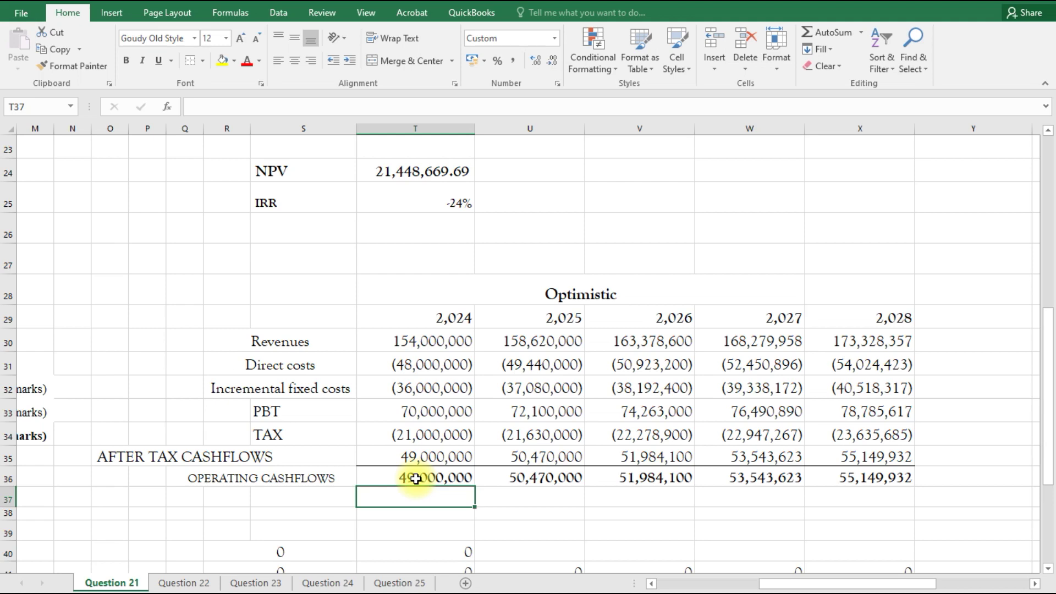
# Step: Clear the copied investment, working capital, tax savings, total cash flow, NPV and IRR cells below the Optimistic table in rows 40 to 48
pyautogui.scroll(-2, 424, 480)
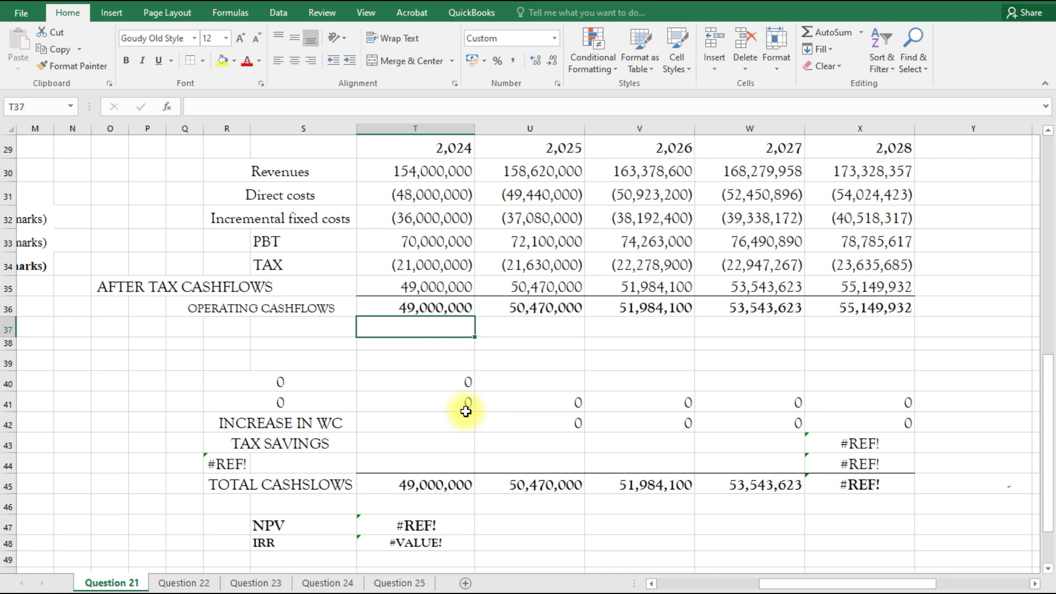
pyautogui.moveTo(258, 379)
pyautogui.mouseDown()
pyautogui.moveTo(302, 487)
pyautogui.moveTo(502, 548)
pyautogui.moveTo(802, 541)
pyautogui.mouseUp()
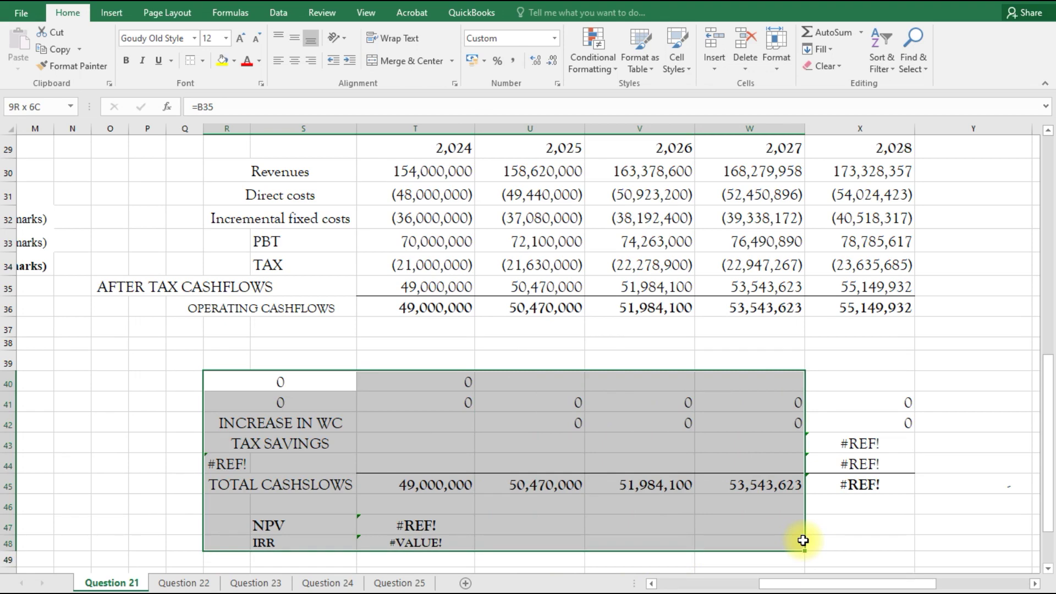
pyautogui.moveTo(803, 541); pyautogui.dragTo(886, 542)
pyautogui.click(629, 472)
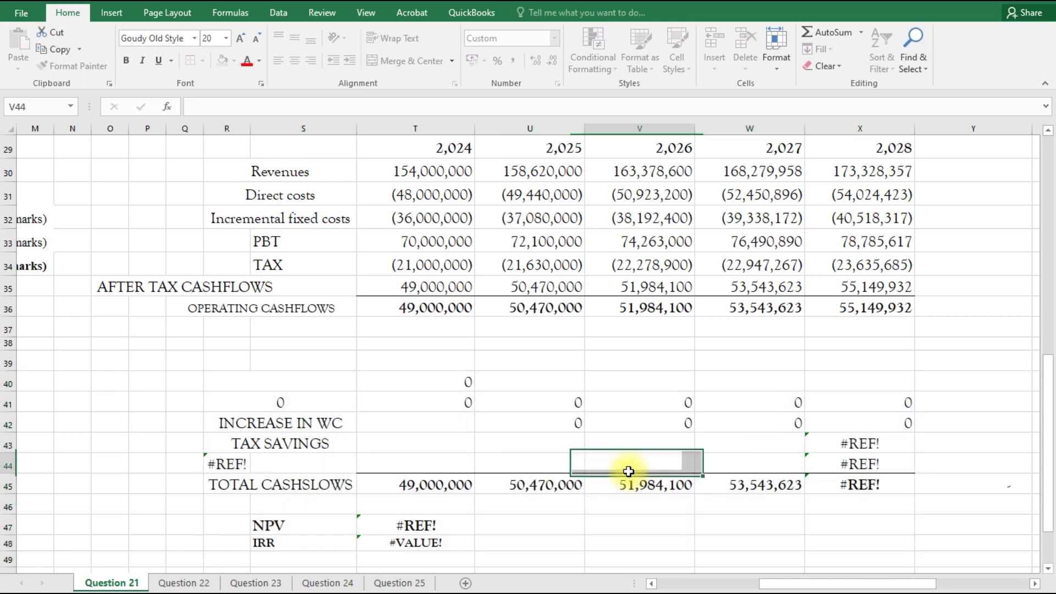
pyautogui.moveTo(198, 384); pyautogui.dragTo(869, 486)
pyautogui.press('Delete')
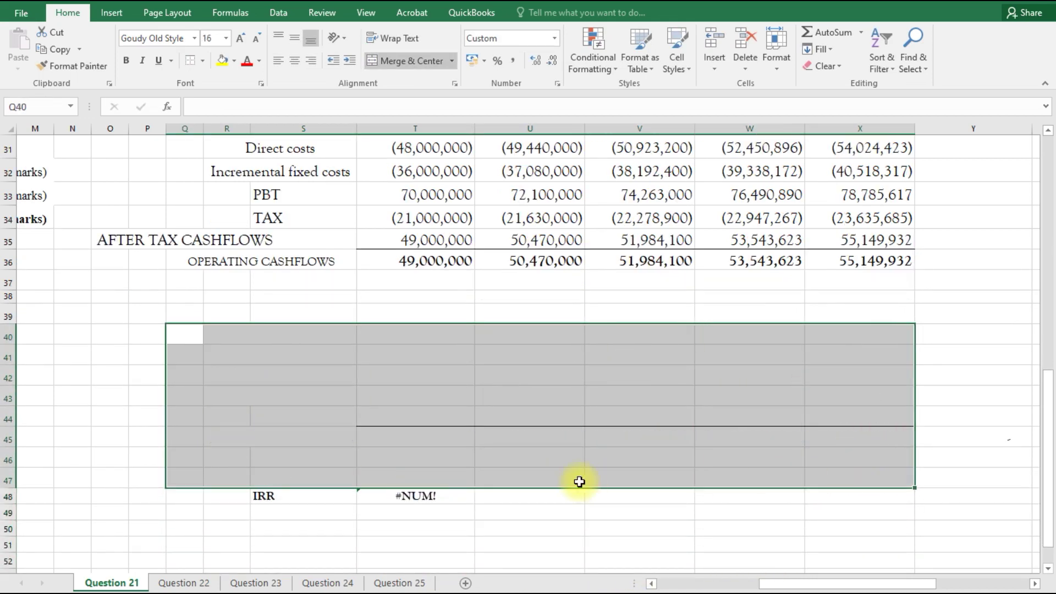
pyautogui.click(431, 514)
pyautogui.moveTo(248, 448); pyautogui.dragTo(494, 502)
pyautogui.press('Delete')
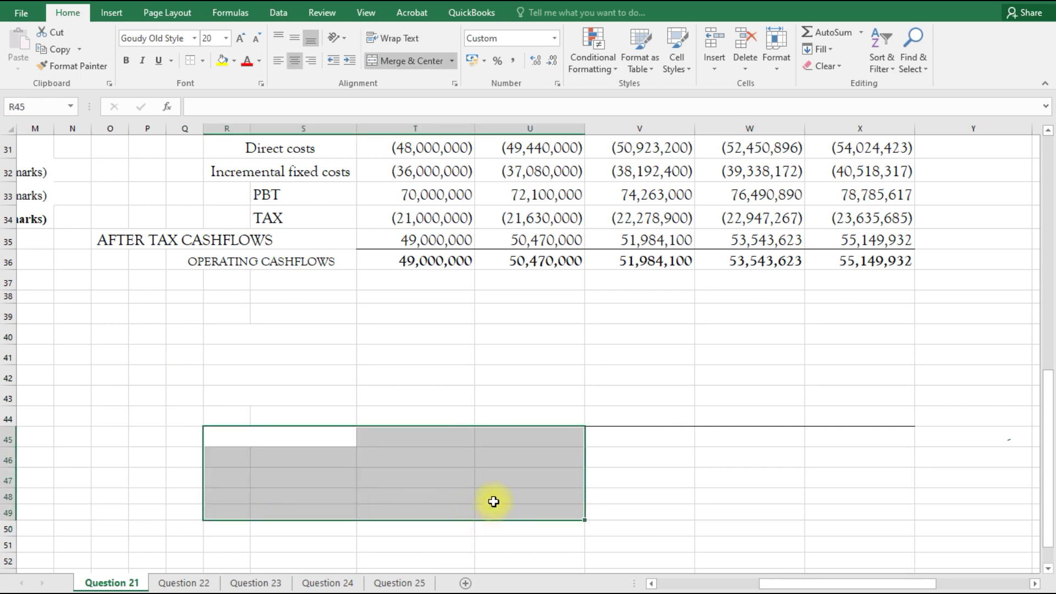
# Step: Remove all borders from the emptied cells T44 to X45
pyautogui.click(531, 432)
pyautogui.moveTo(347, 396); pyautogui.dragTo(890, 441)
pyautogui.click(765, 443)
pyautogui.moveTo(370, 416); pyautogui.dragTo(837, 451)
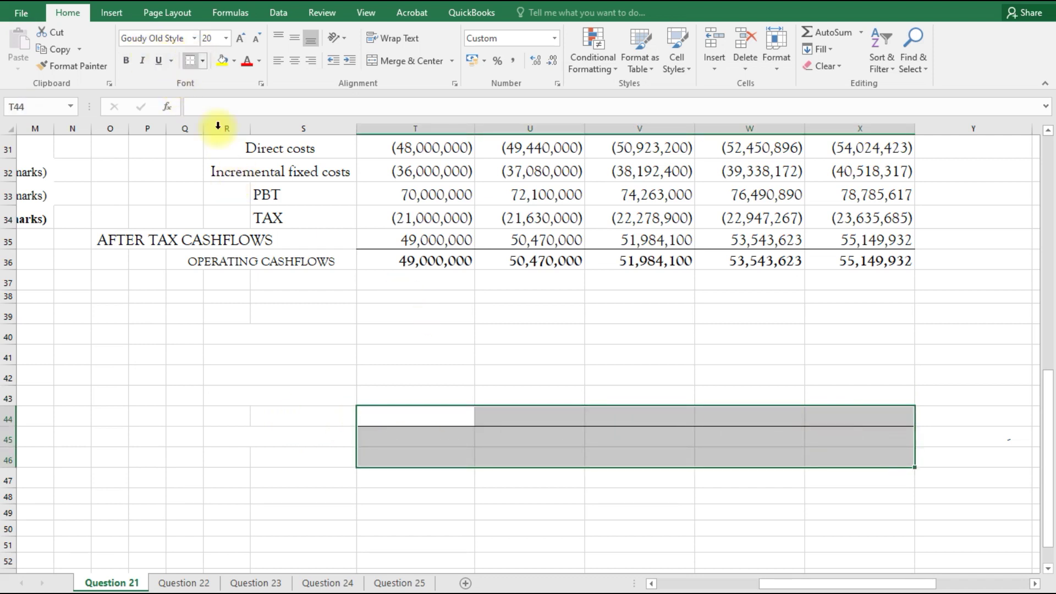
pyautogui.click(488, 523)
pyautogui.moveTo(377, 431); pyautogui.dragTo(861, 424)
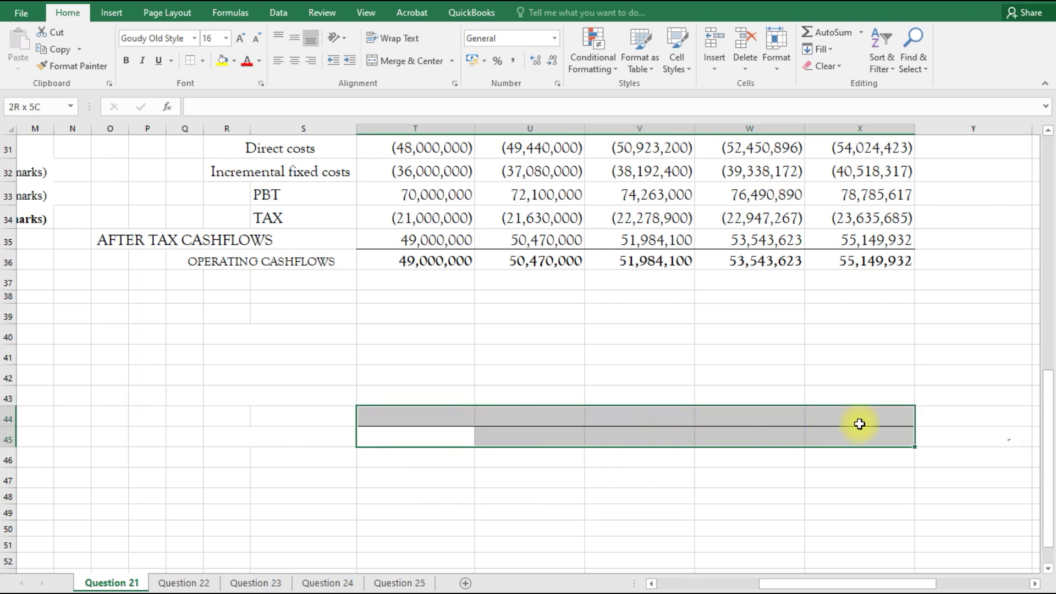
pyautogui.click(203, 60)
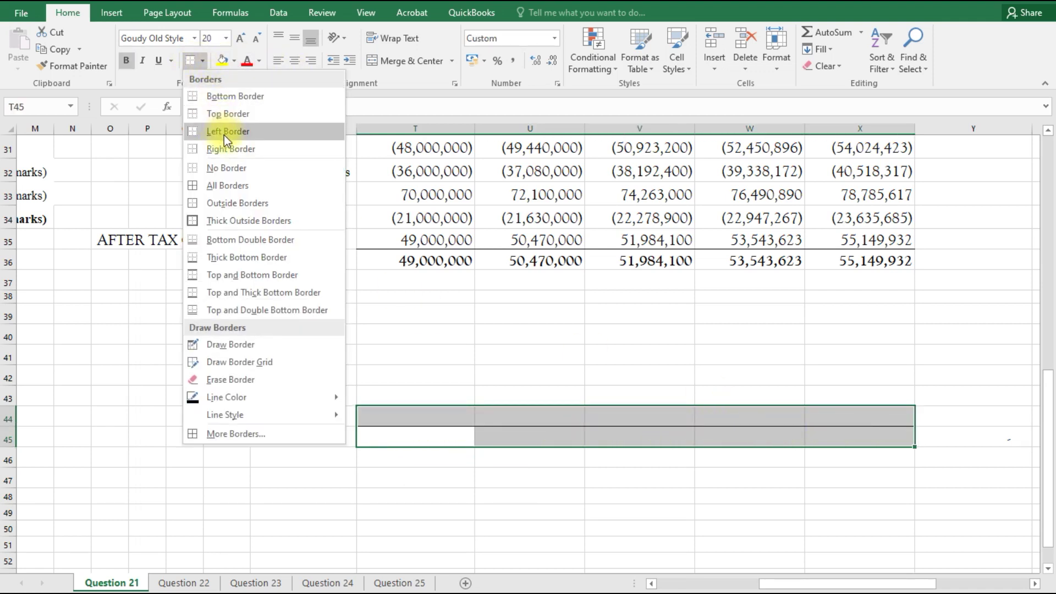
pyautogui.click(225, 167)
pyautogui.click(374, 474)
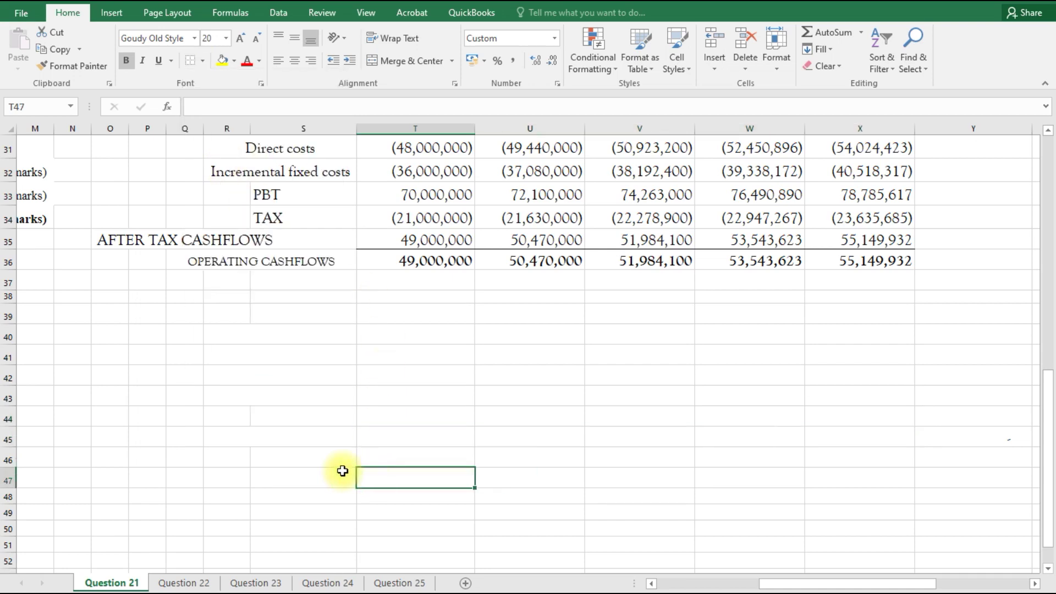
# Step: Merge P39 to R39 and link the merged cell to the Initial Investment label in row 17
pyautogui.scroll(1, 337, 408)
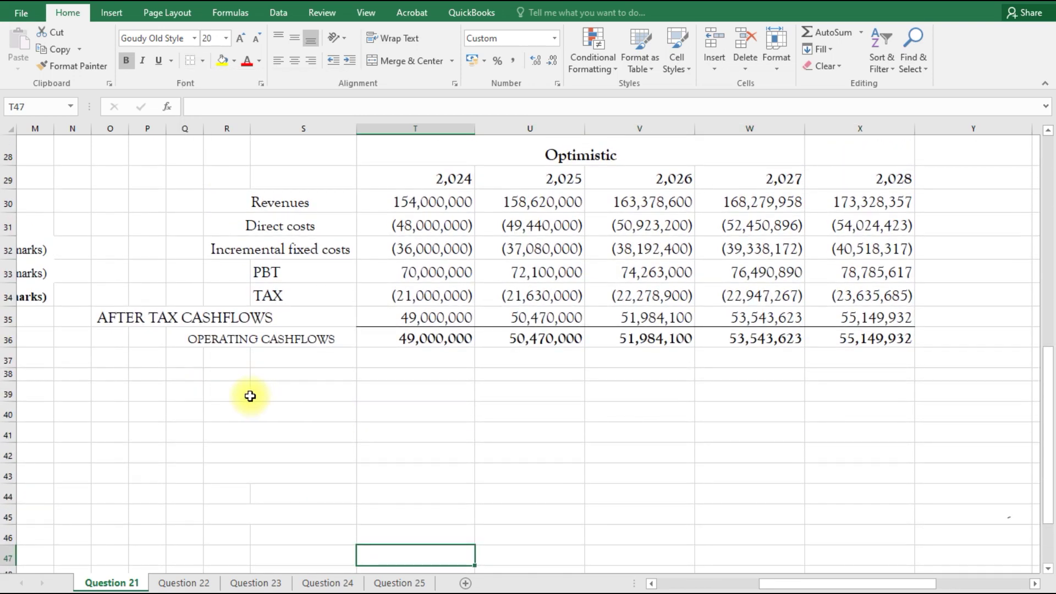
pyautogui.click(172, 391)
pyautogui.moveTo(152, 391); pyautogui.dragTo(216, 395)
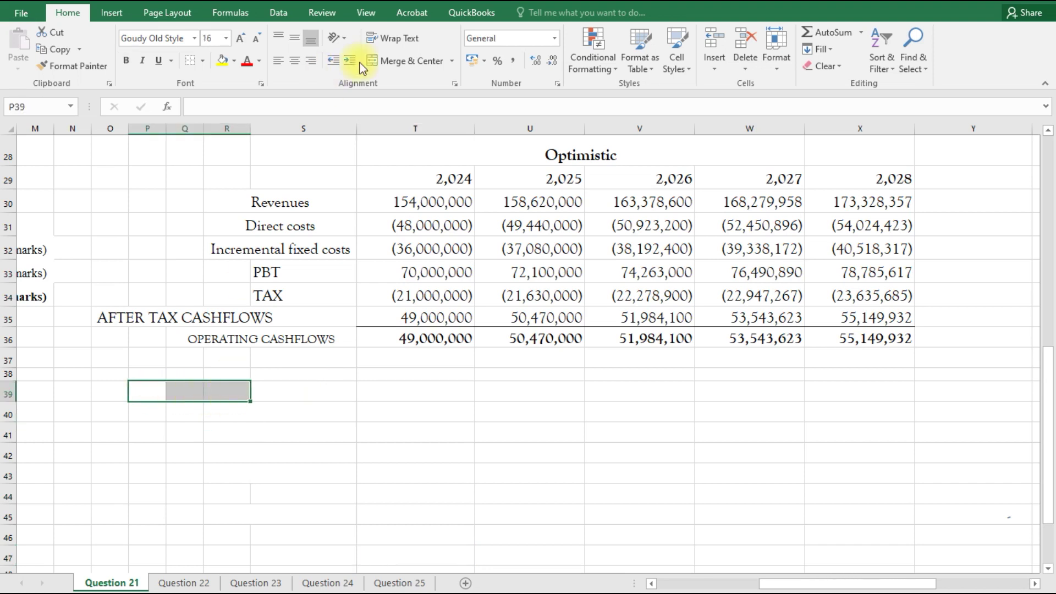
pyautogui.click(398, 59)
pyautogui.write('=')
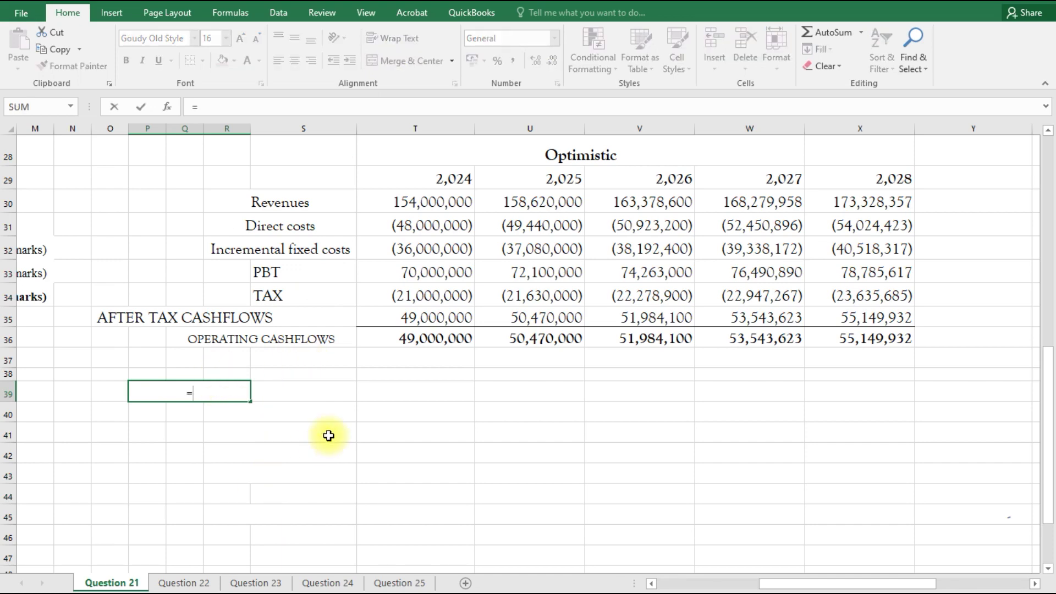
pyautogui.scroll(5, 329, 436)
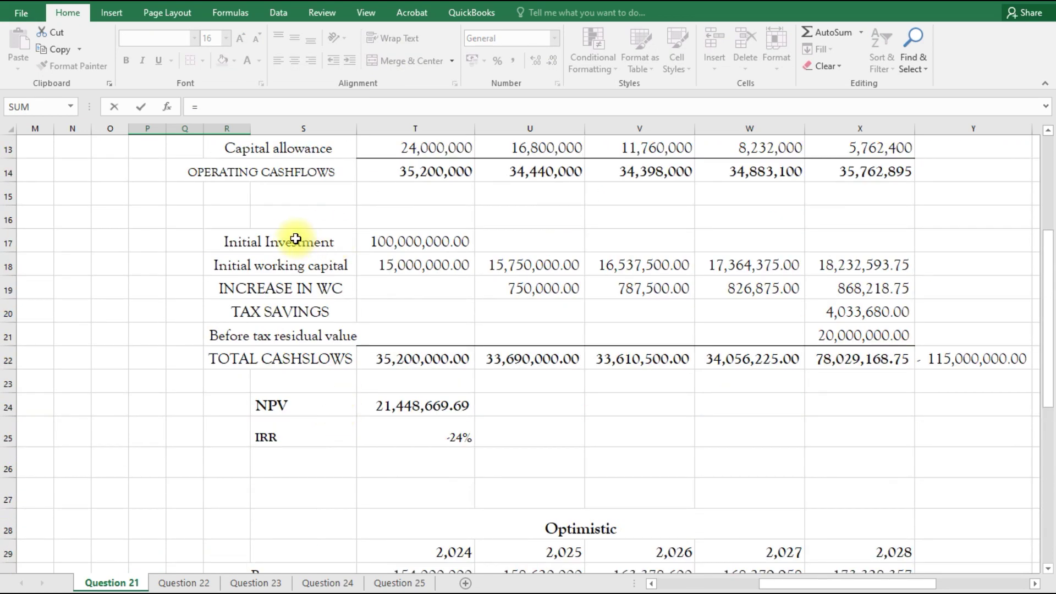
pyautogui.click(295, 239)
pyautogui.scroll(-3, 361, 342)
pyautogui.press('Return')
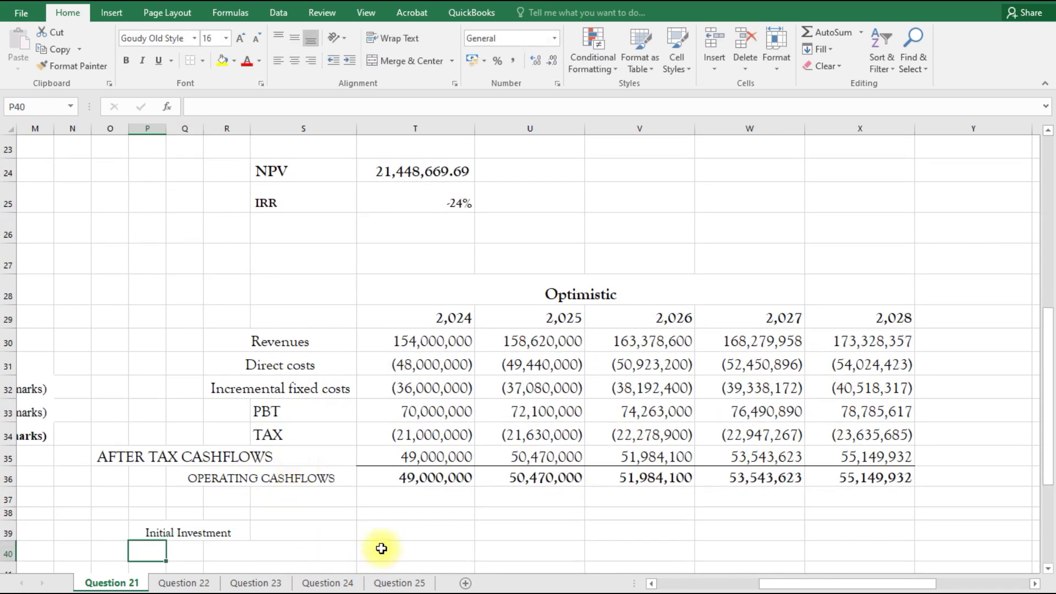
# Step: Link the Optimistic initial investment amount in S39 to the amount in T17
pyautogui.click(306, 533)
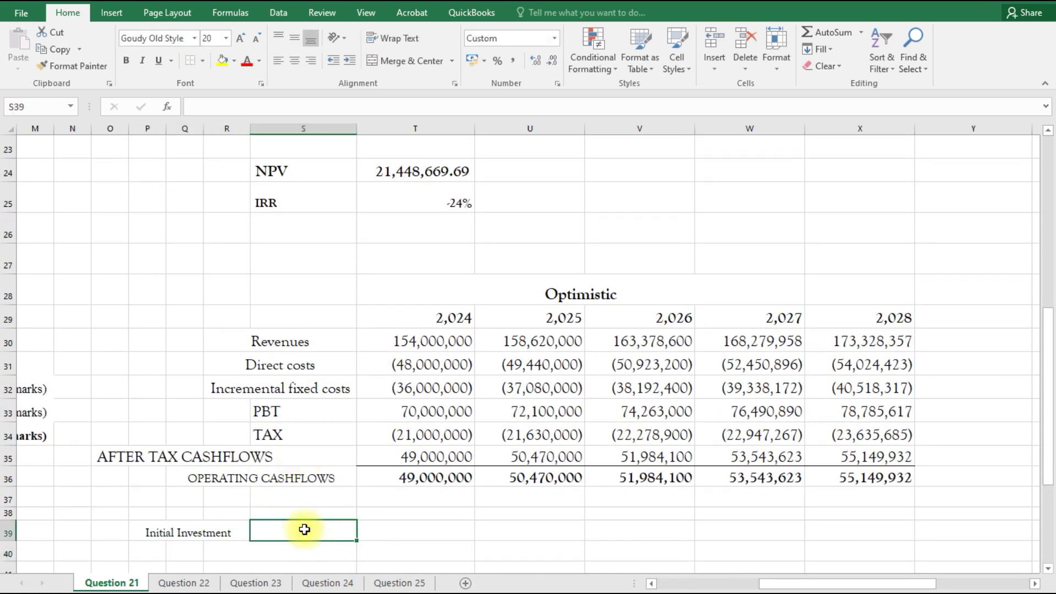
pyautogui.write('=')
pyautogui.scroll(2, 359, 468)
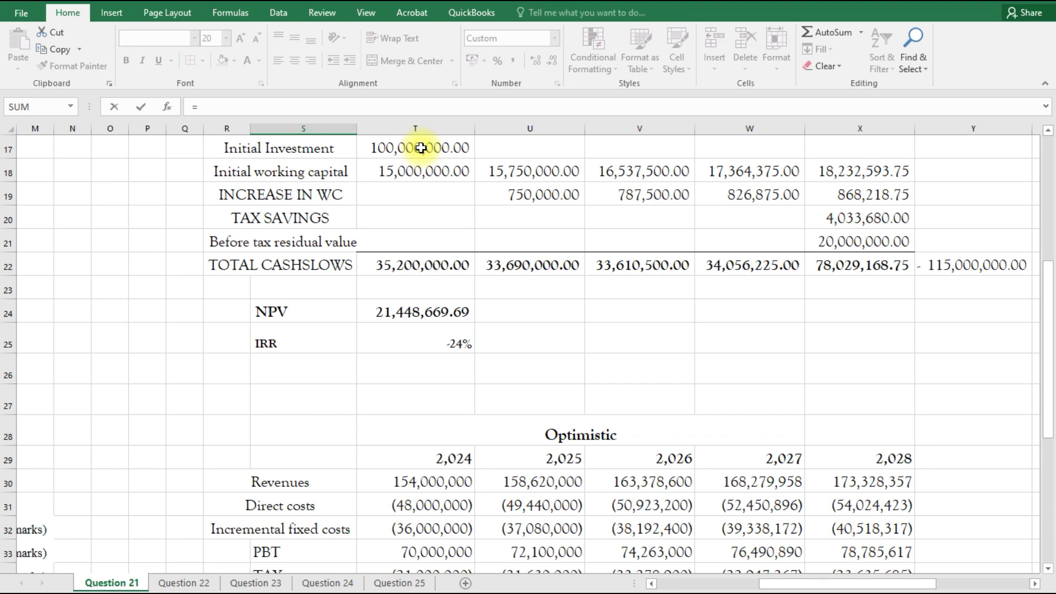
pyautogui.click(421, 148)
pyautogui.press('Return')
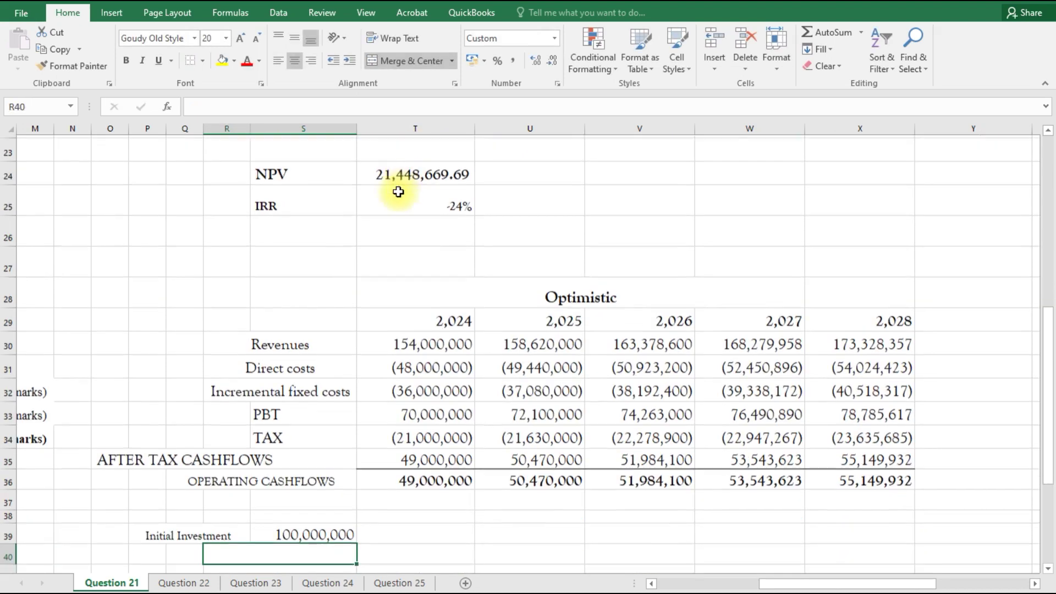
# Step: Link P40 to the Initial working capital label in row 18
pyautogui.click(154, 552)
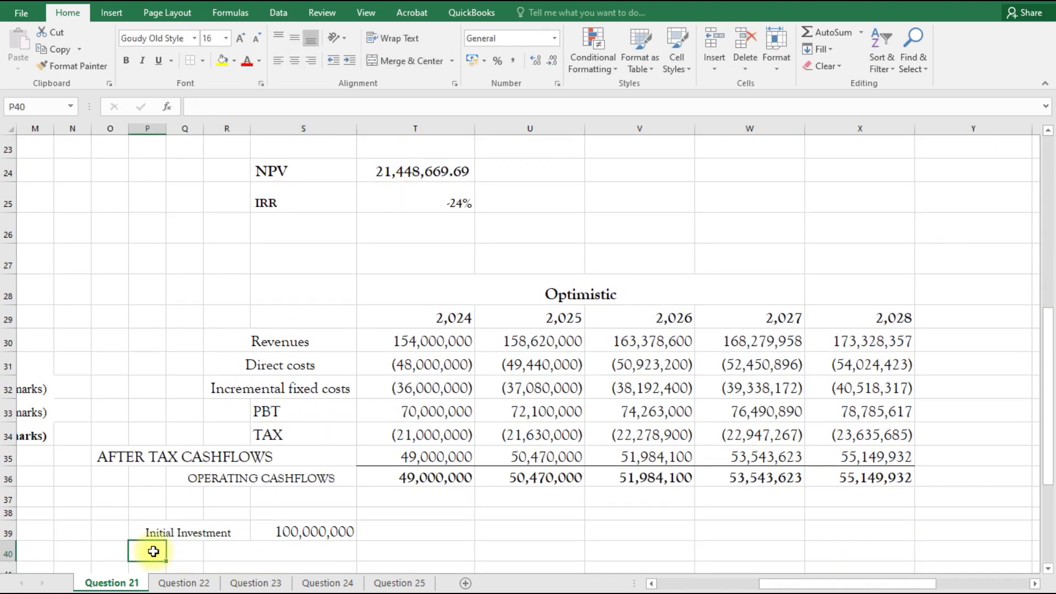
pyautogui.write('=')
pyautogui.scroll(3, 242, 467)
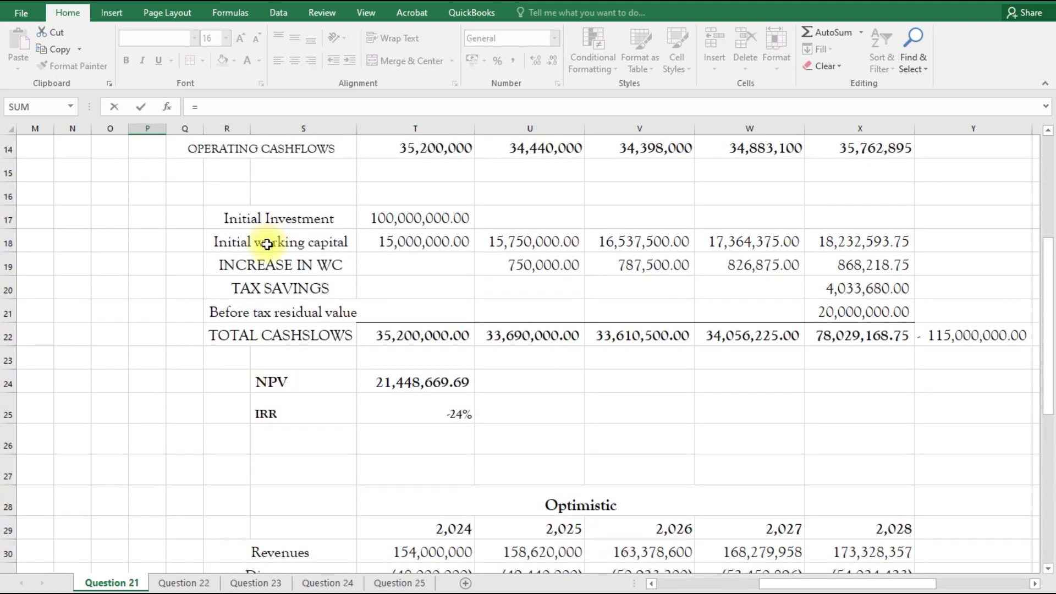
pyautogui.click(268, 244)
pyautogui.press('Return')
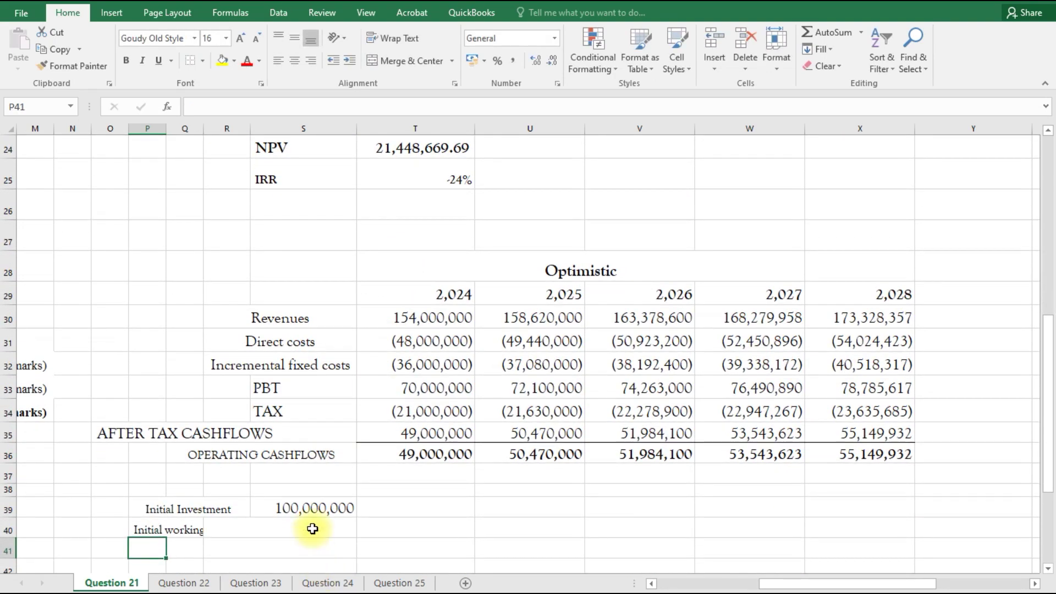
pyautogui.click(313, 529)
pyautogui.scroll(2, 313, 517)
pyautogui.click(415, 149)
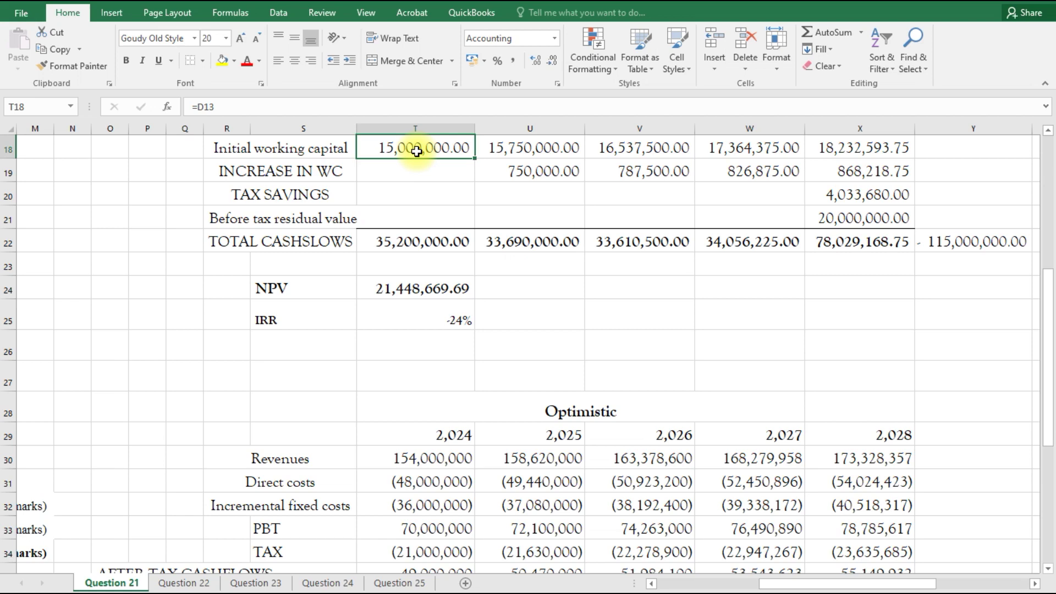
pyautogui.press('Return')
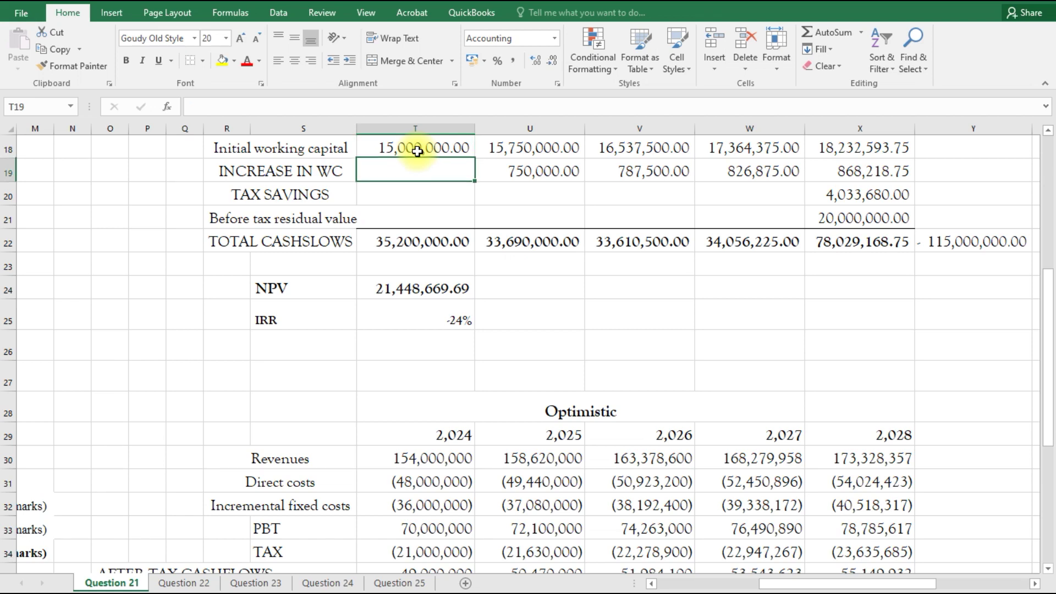
# Step: Unmerge R40 and S40, and enter the initial working capital amount in S40 as =T18
pyautogui.scroll(-2, 393, 418)
pyautogui.click(295, 529)
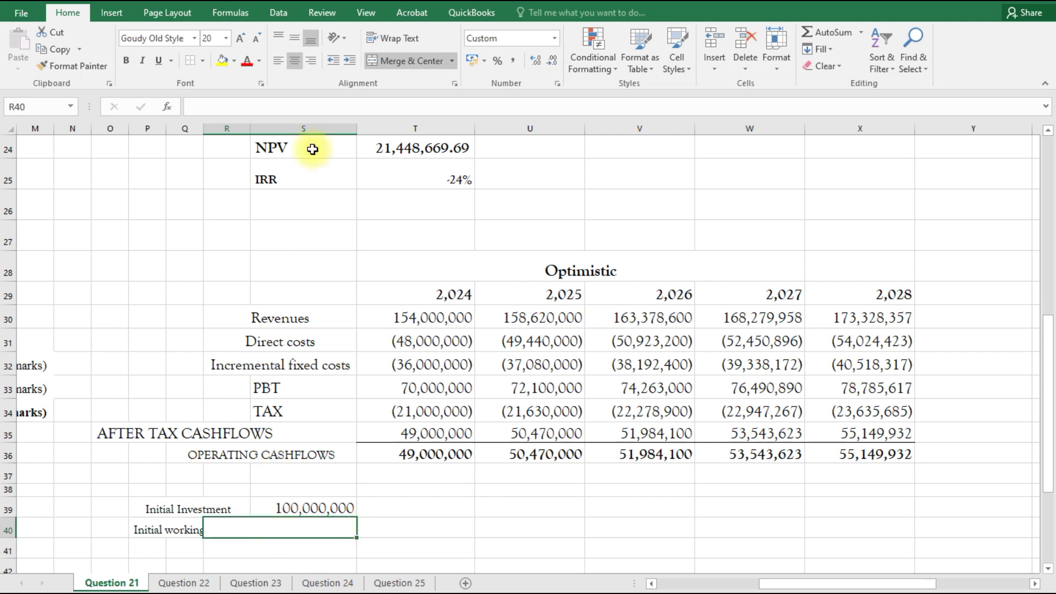
pyautogui.click(406, 61)
pyautogui.click(305, 530)
pyautogui.write('=')
pyautogui.scroll(3, 345, 403)
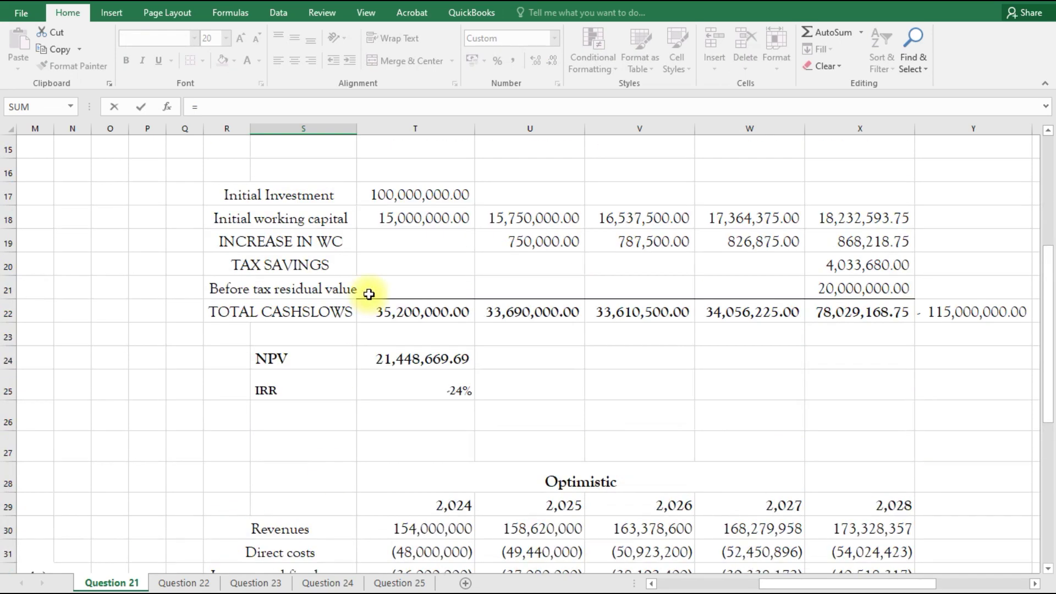
pyautogui.click(429, 222)
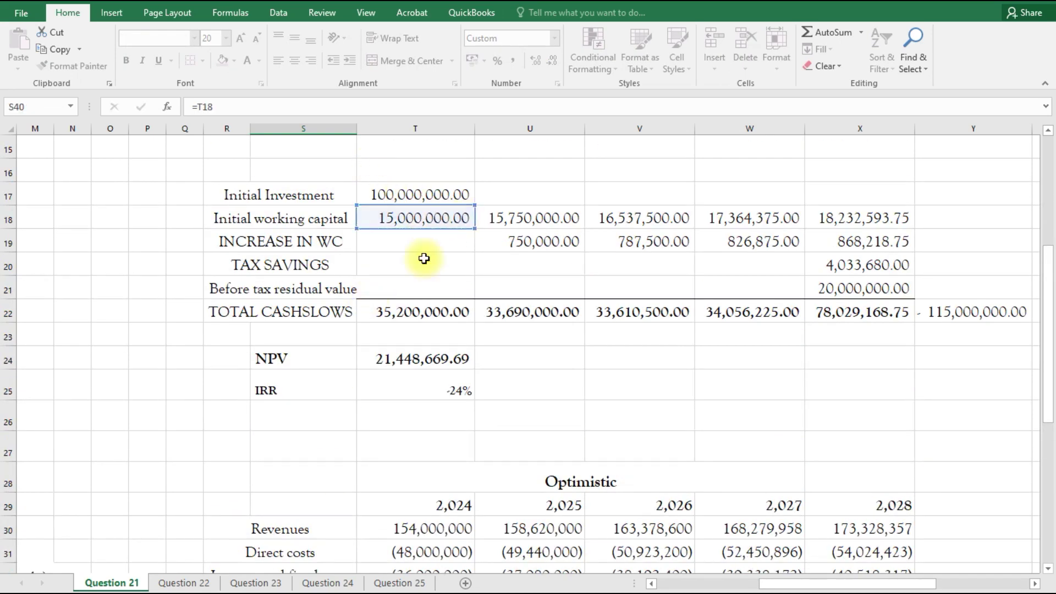
pyautogui.press('Return')
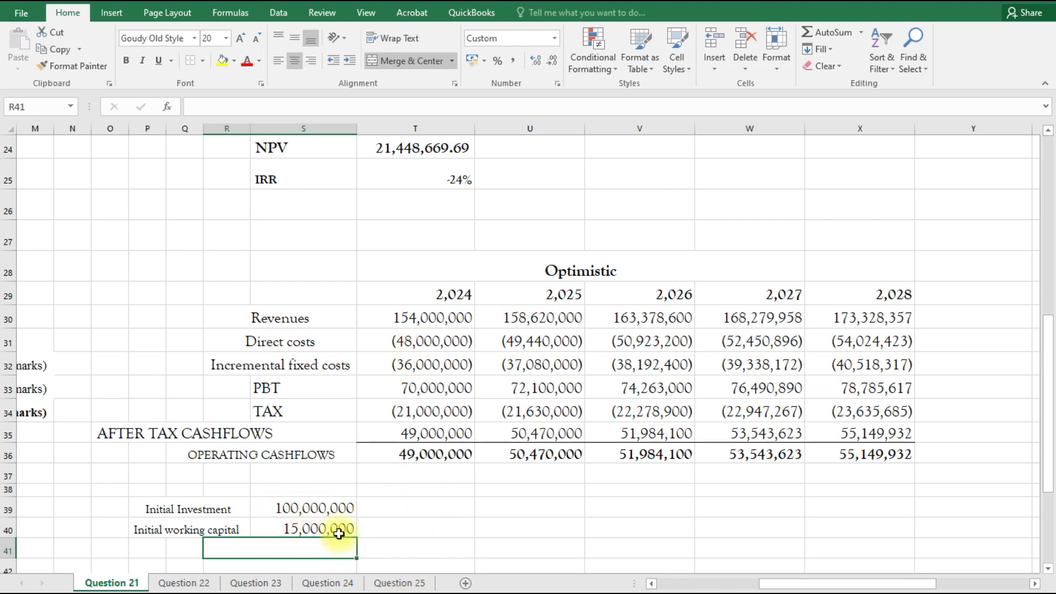
# Step: Enter the 2025 Optimistic working capital in U40 as =S40*(1+$E$19), using the 3% optimistic inflation rate
pyautogui.scroll(-1, 342, 585)
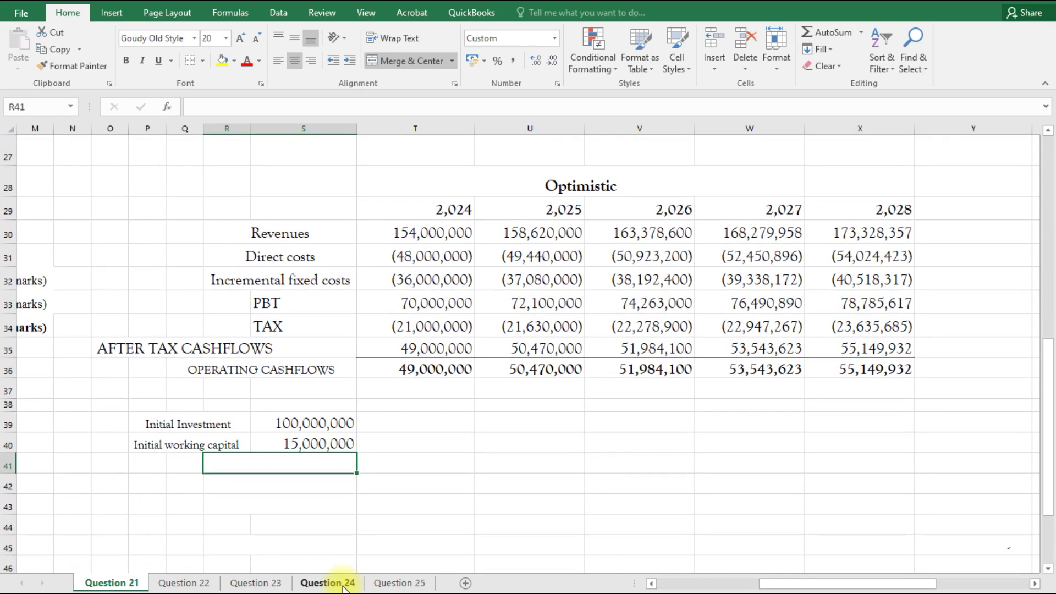
pyautogui.scroll(1, 346, 583)
pyautogui.click(513, 530)
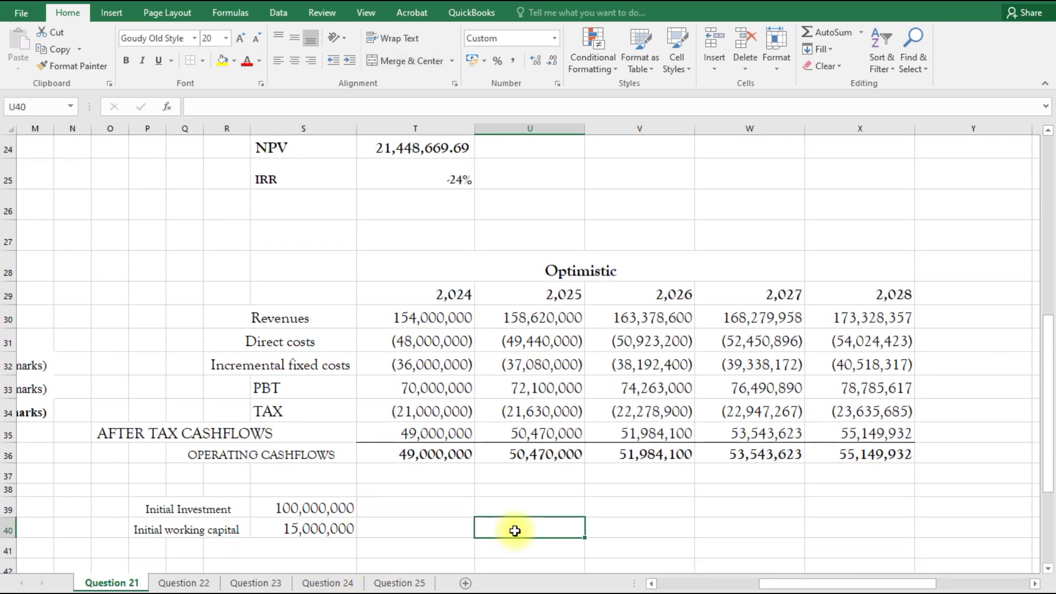
pyautogui.write('=')
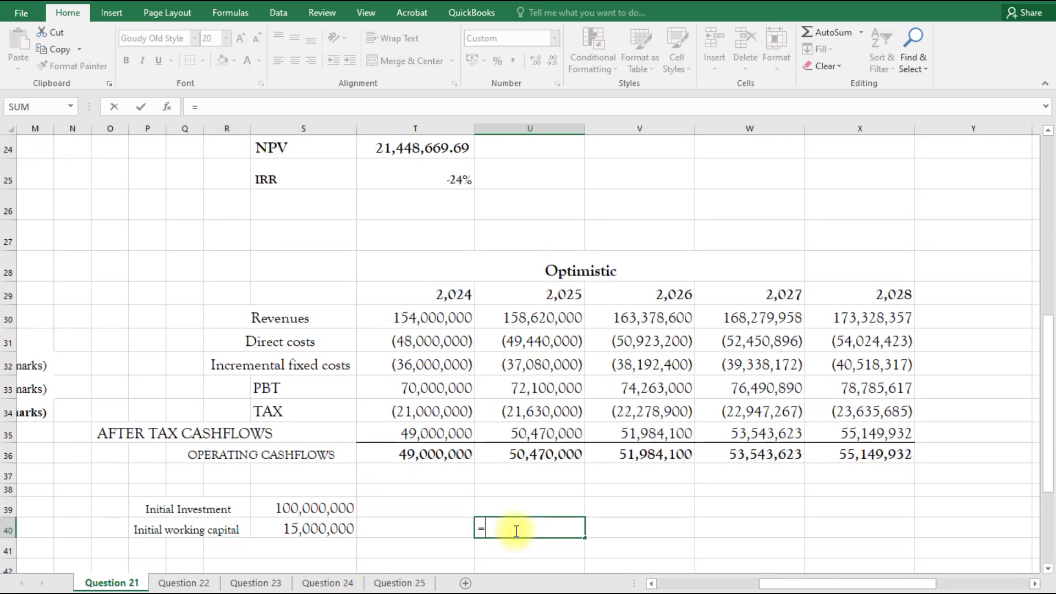
pyautogui.click(324, 527)
pyautogui.write('*')
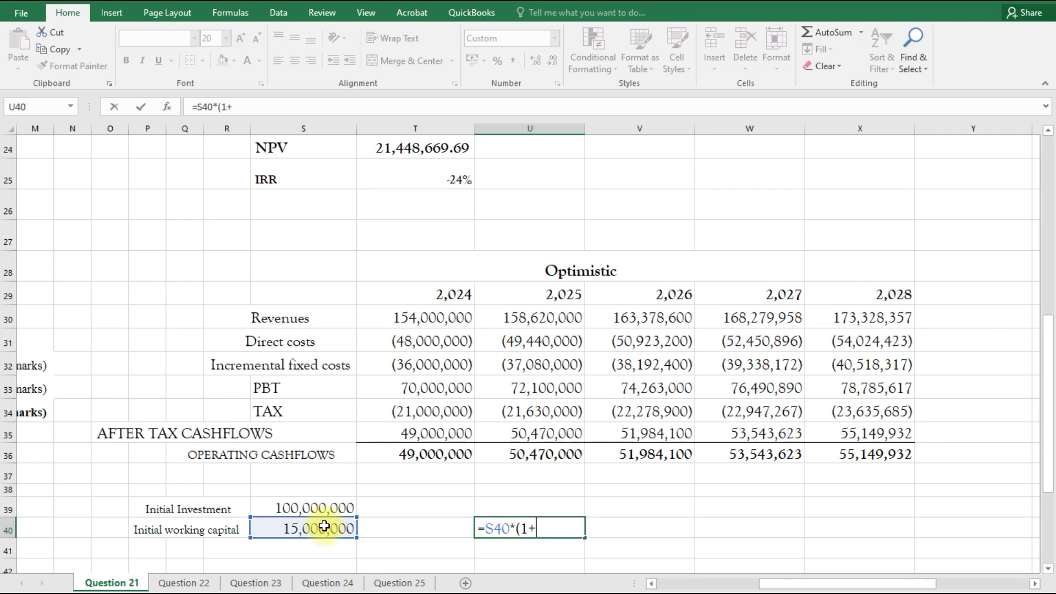
pyautogui.moveTo(652, 585); pyautogui.dragTo(652, 584)
pyautogui.scroll(3, 297, 352)
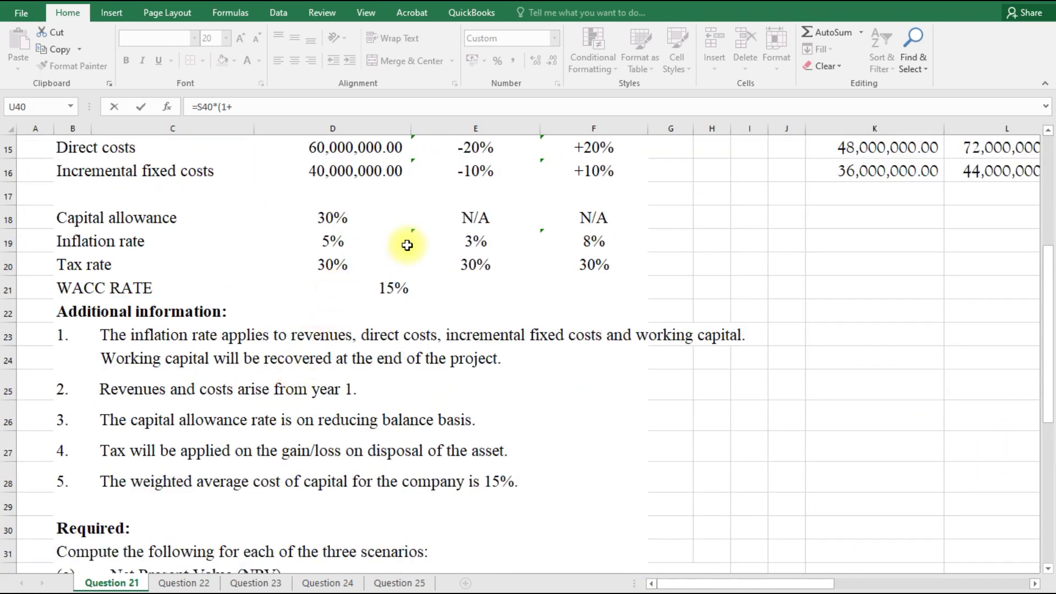
pyautogui.click(476, 241)
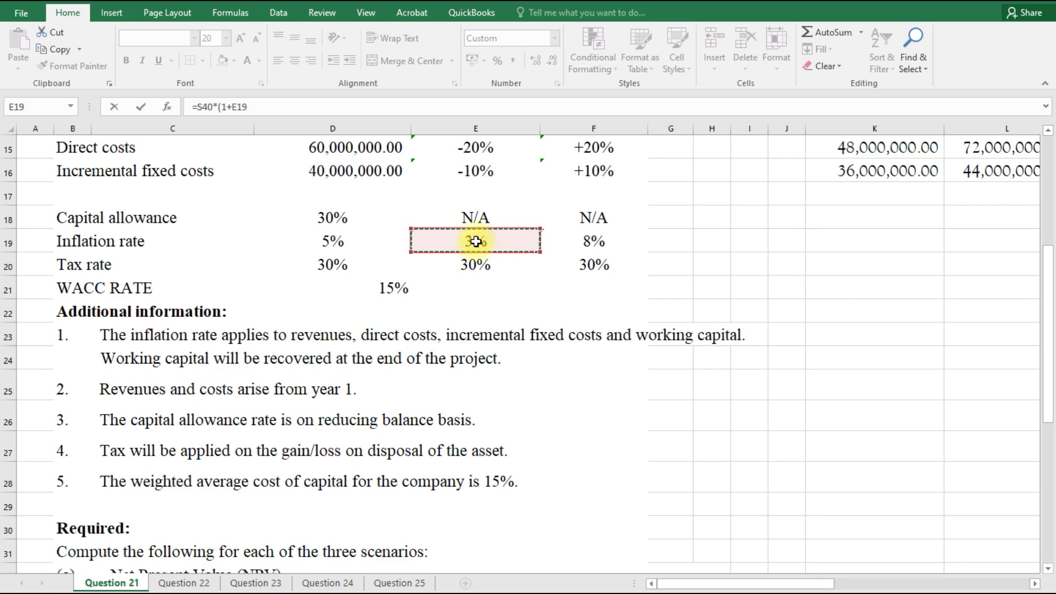
pyautogui.press('F4')
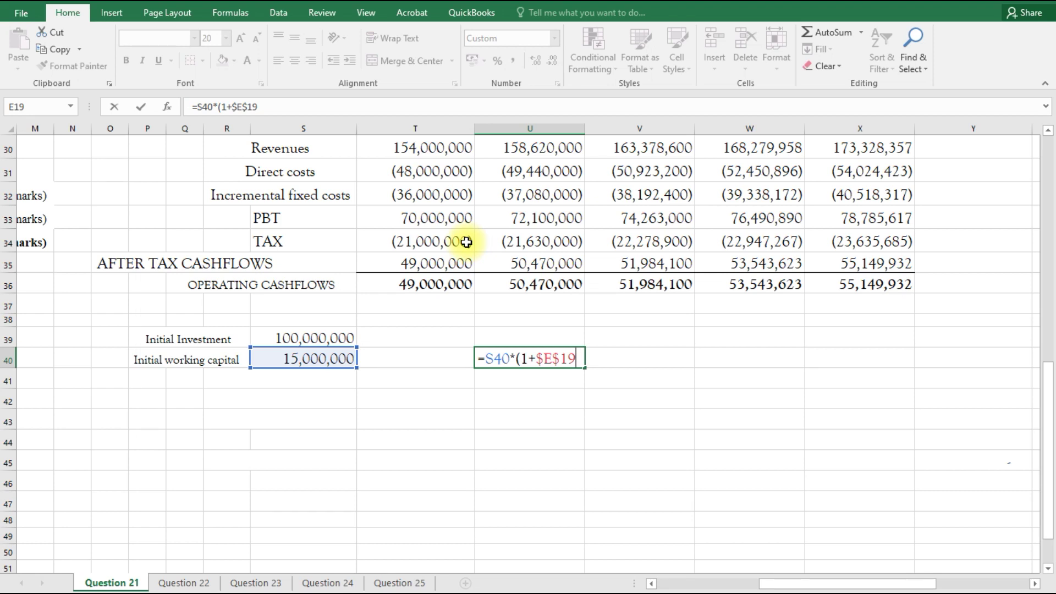
pyautogui.press('Return')
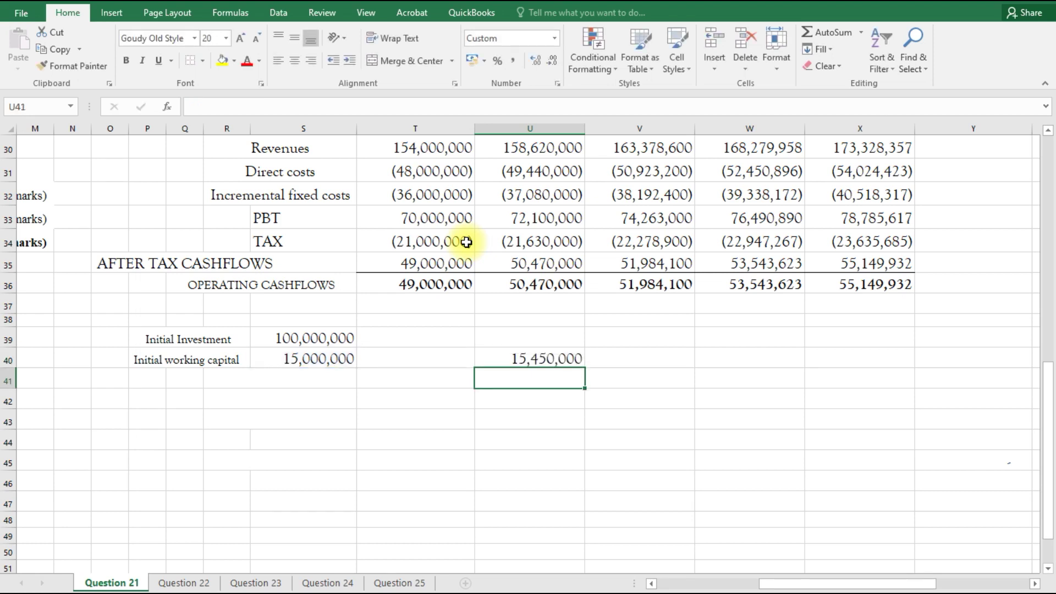
# Step: Try to fill the U40 working capital formula across to X40, also with its row reference fixed as S$40
pyautogui.click(540, 357)
pyautogui.moveTo(584, 367); pyautogui.dragTo(875, 362)
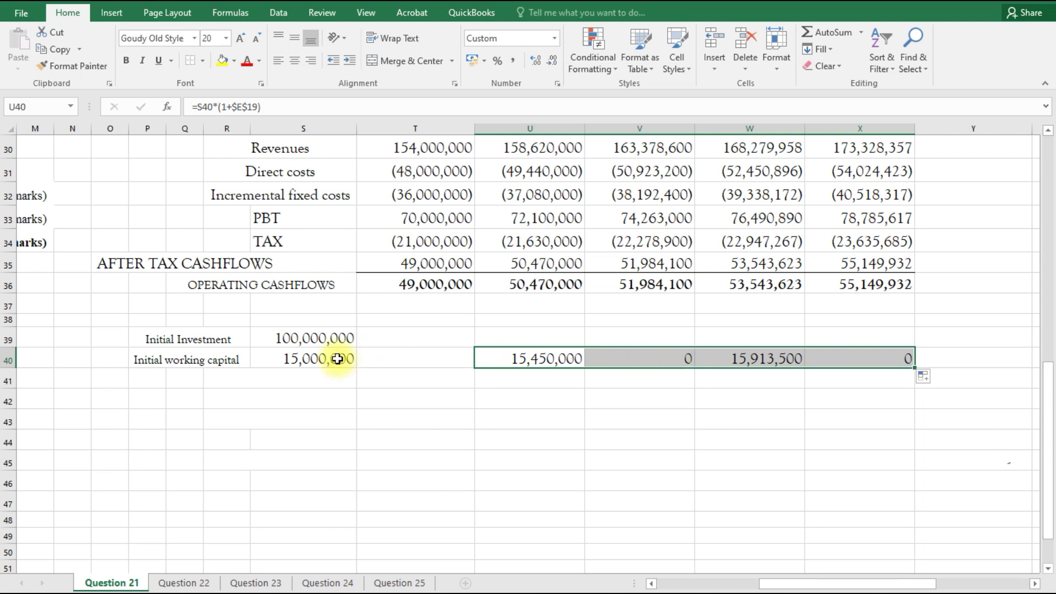
pyautogui.click(501, 358)
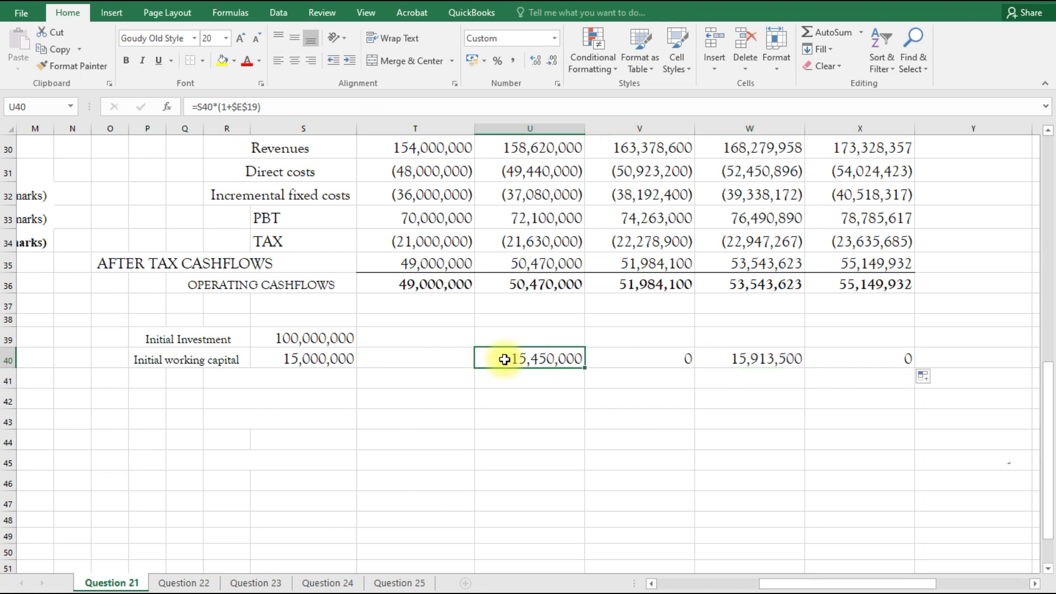
pyautogui.click(203, 106)
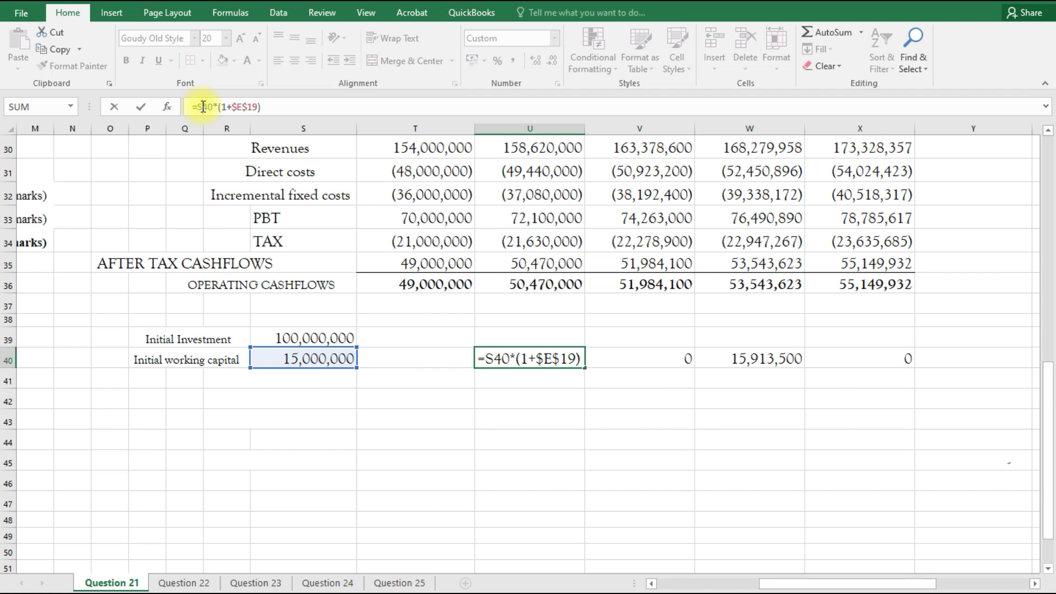
pyautogui.write('$')
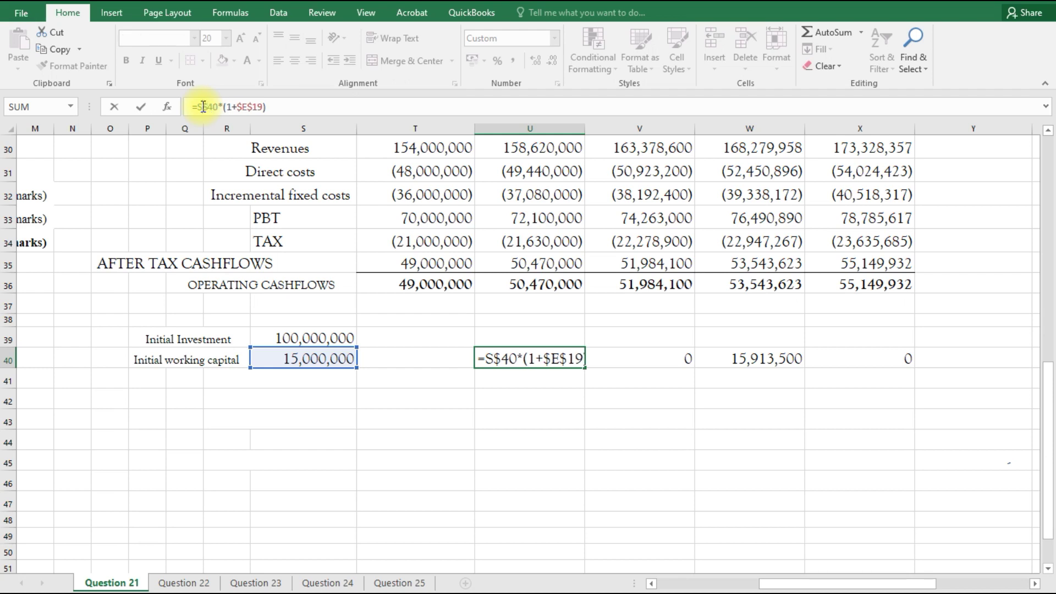
pyautogui.click(655, 358)
pyautogui.click(567, 361)
pyautogui.moveTo(587, 367); pyautogui.dragTo(908, 372)
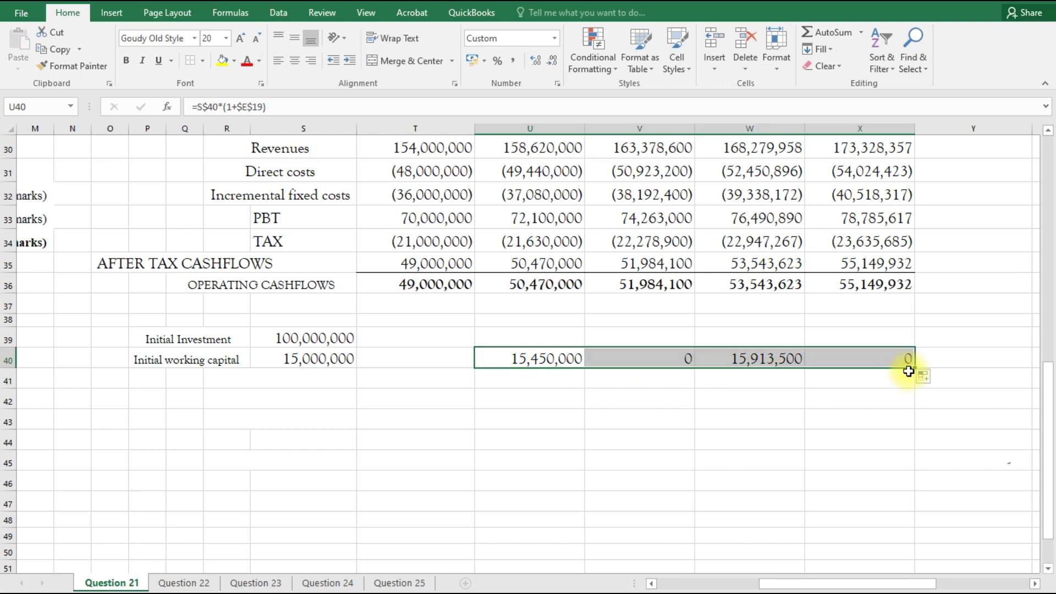
# Step: Replace the 2026 working capital formula in V40 with =U40*(1+$E$19) and fill it across to X40
pyautogui.click(672, 358)
pyautogui.doubleClick(672, 358)
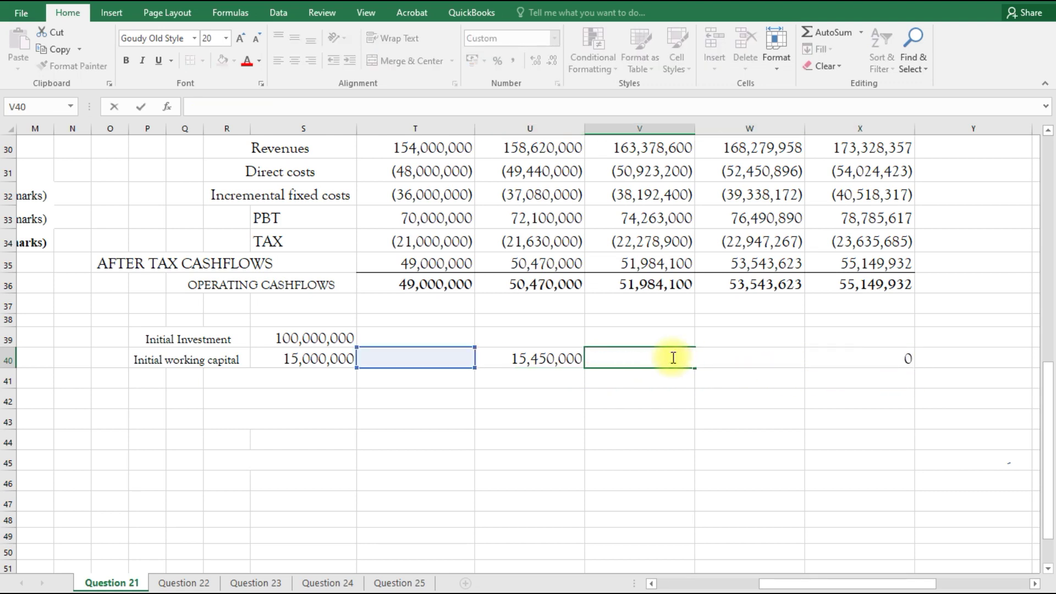
pyautogui.write('=')
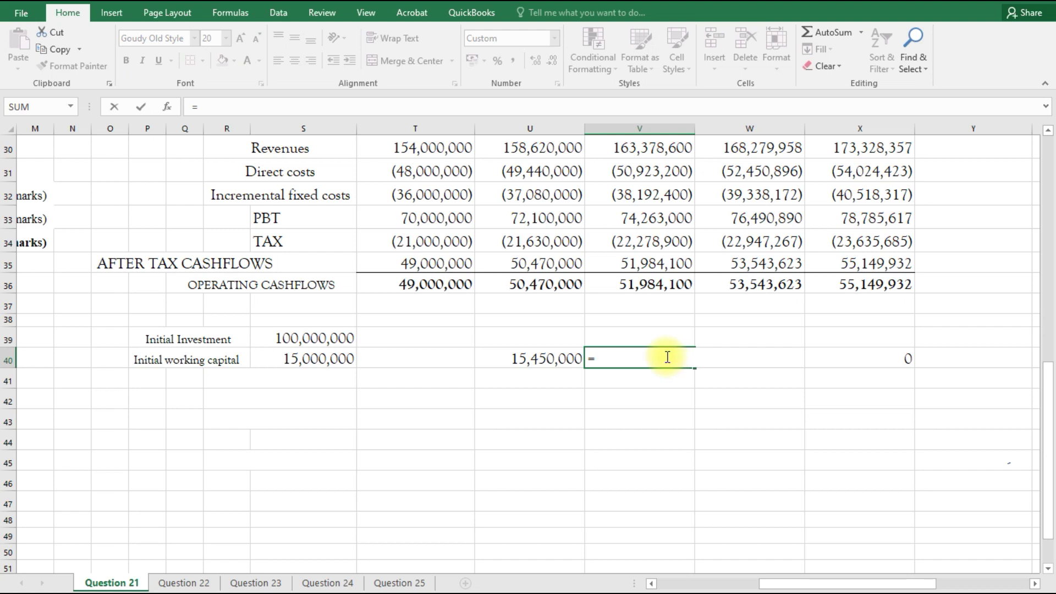
pyautogui.click(539, 358)
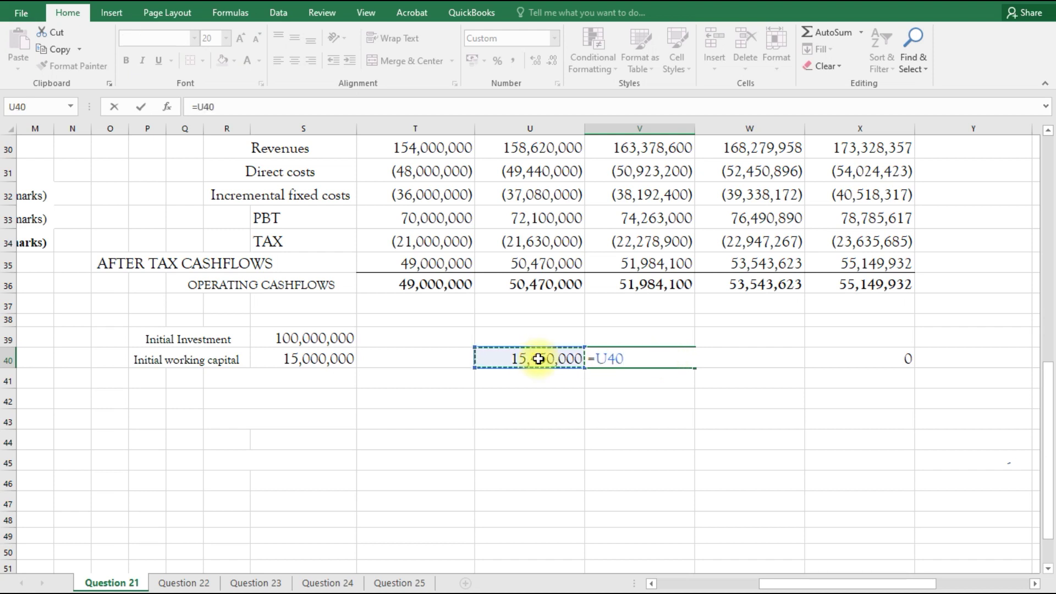
pyautogui.write('*')
pyautogui.click(651, 583)
pyautogui.scroll(6, 448, 503)
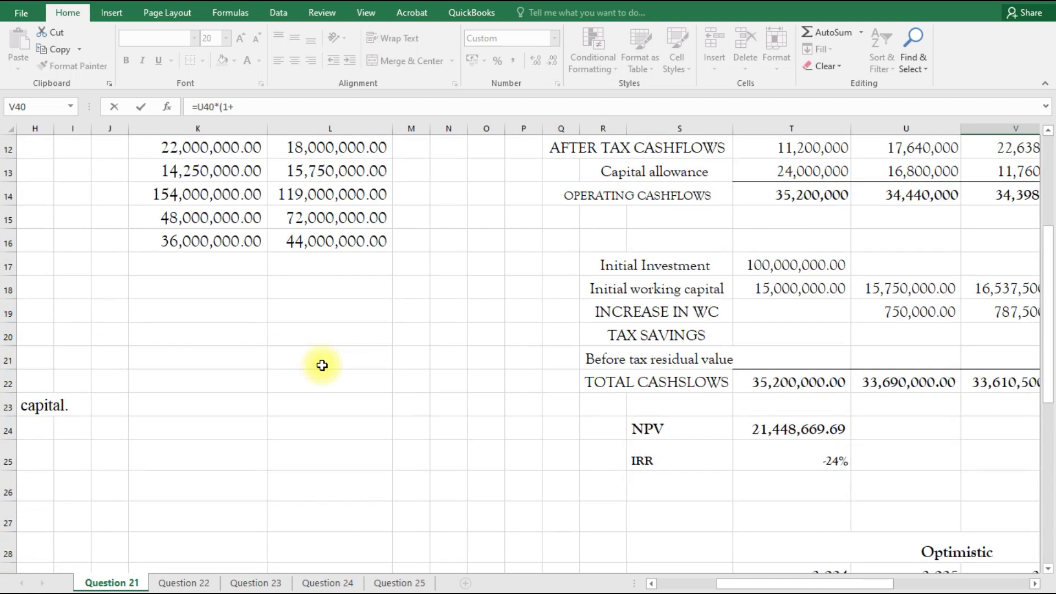
pyautogui.scroll(4, 322, 365)
pyautogui.click(652, 584)
pyautogui.doubleClick(653, 584)
pyautogui.scroll(-3, 378, 434)
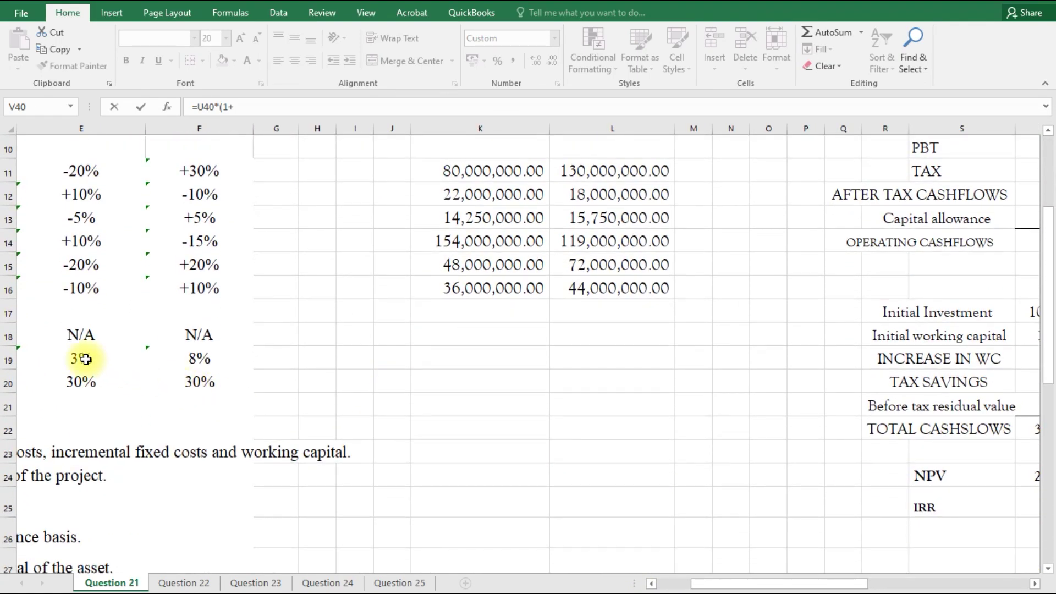
pyautogui.click(85, 359)
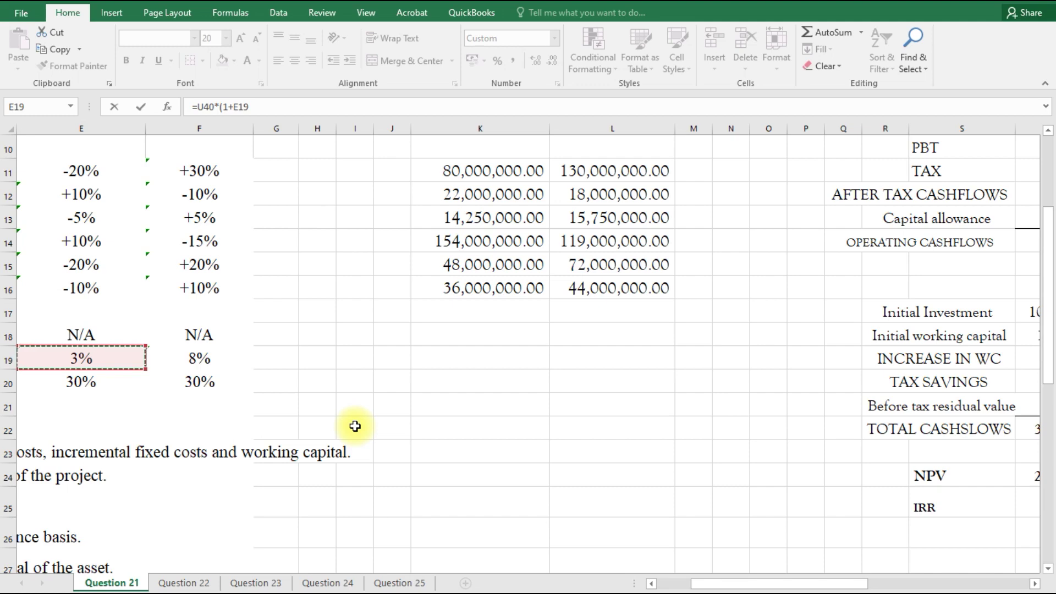
pyautogui.press('F4')
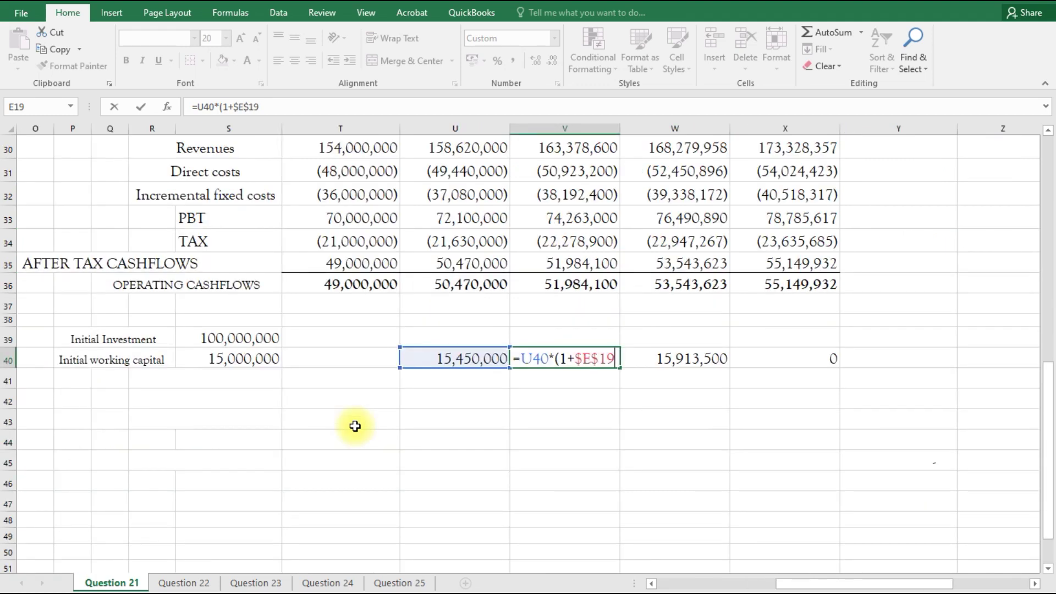
pyautogui.write(')')
pyautogui.press('Return')
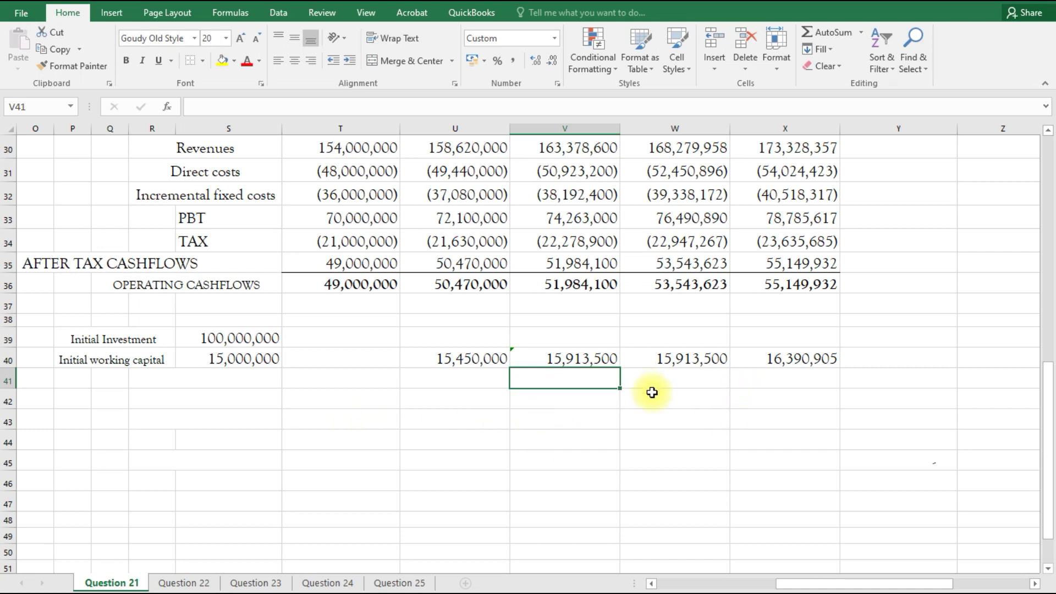
pyautogui.click(556, 360)
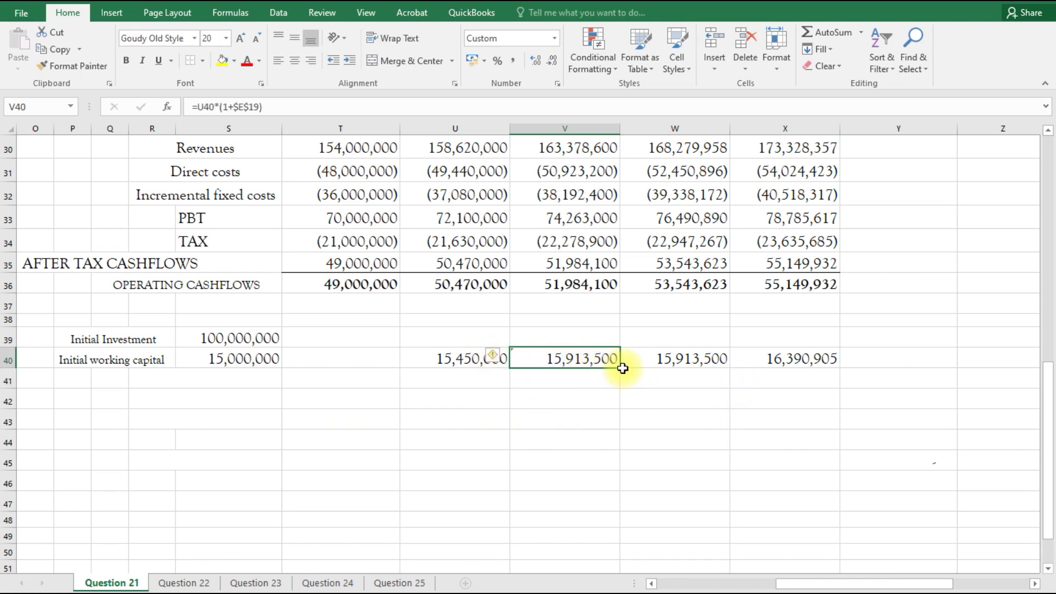
pyautogui.moveTo(621, 367); pyautogui.dragTo(797, 361)
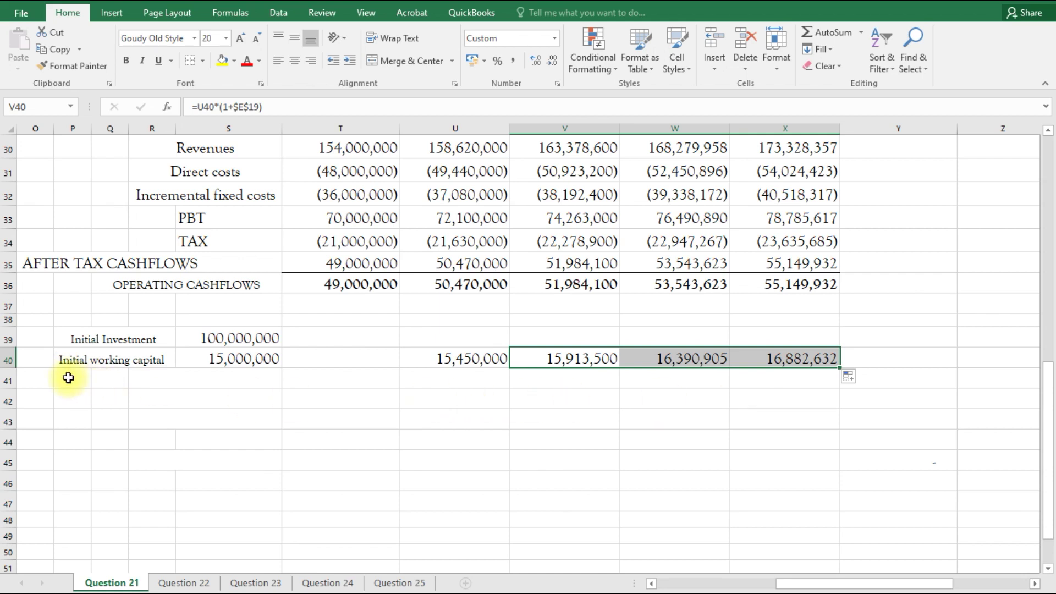
# Step: Merge and center P40 to R40, and do the same for P41 to R41 after unmerging R41 and S41
pyautogui.moveTo(68, 359); pyautogui.dragTo(156, 361)
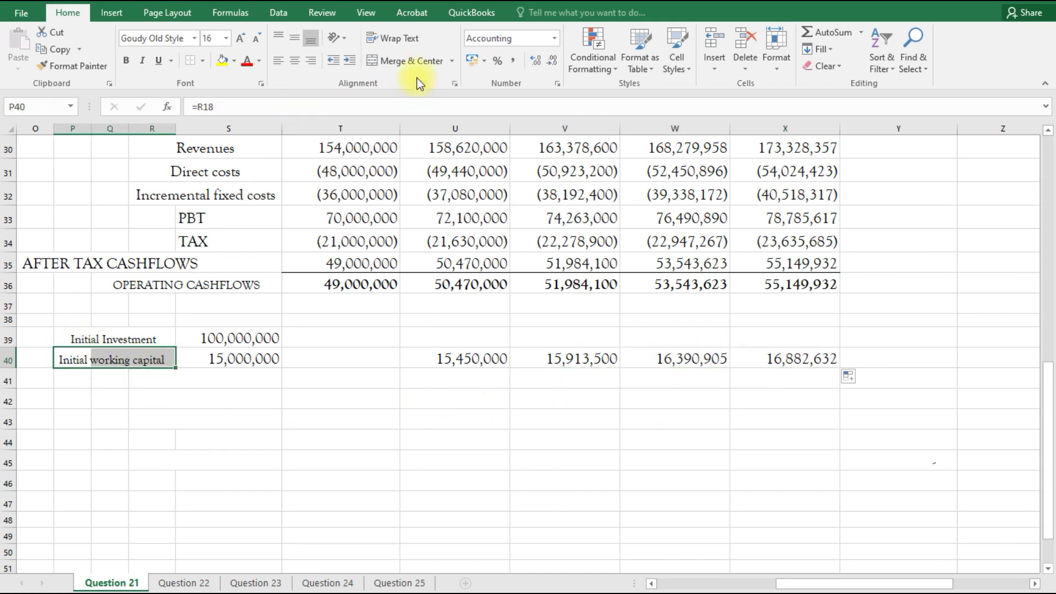
pyautogui.click(410, 60)
pyautogui.moveTo(77, 382); pyautogui.dragTo(147, 378)
pyautogui.click(175, 380)
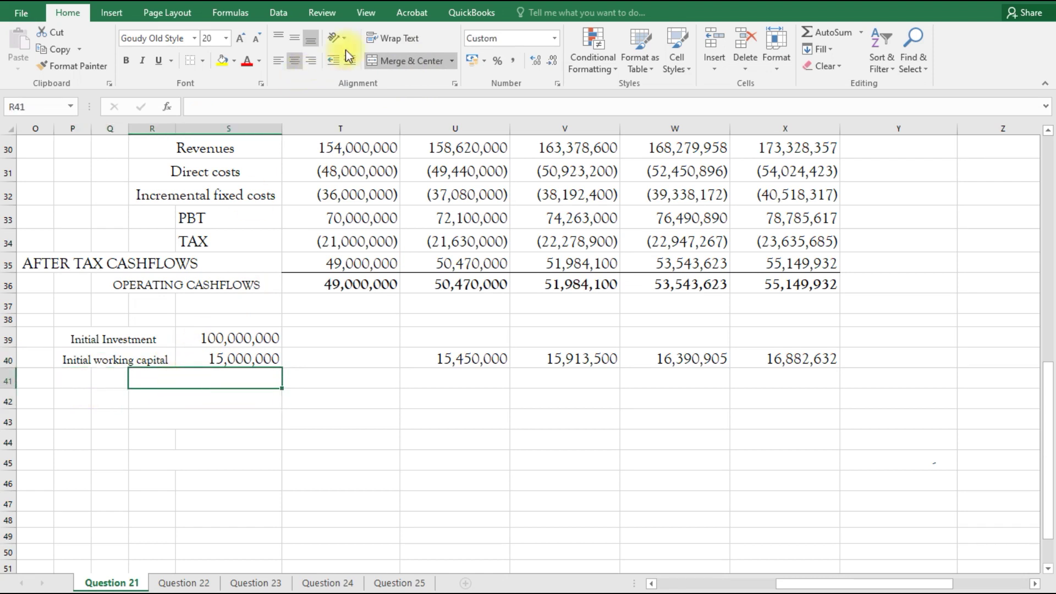
pyautogui.click(418, 60)
pyautogui.moveTo(72, 379); pyautogui.dragTo(150, 380)
pyautogui.click(424, 58)
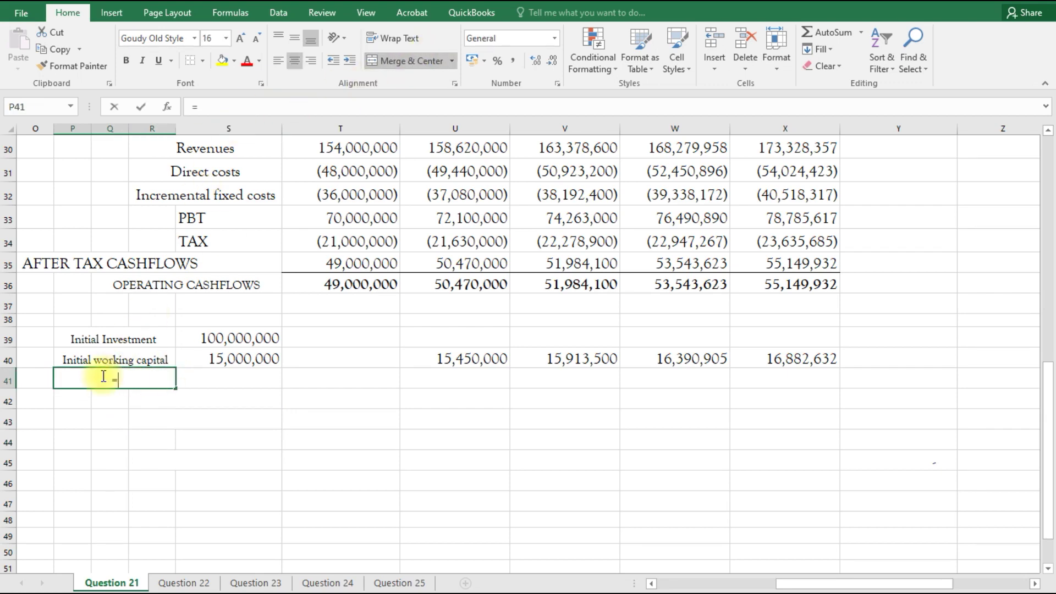
# Step: Link merged cell P41 to the INCREASE IN WC label in row 19
pyautogui.write('=')
pyautogui.scroll(5, 104, 377)
pyautogui.click(203, 242)
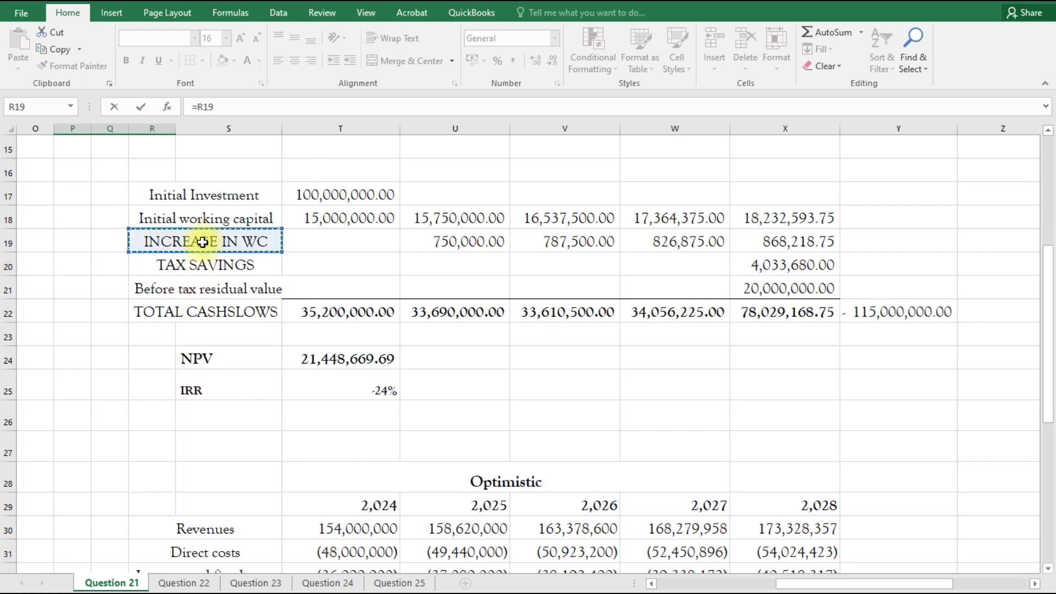
pyautogui.press('Return')
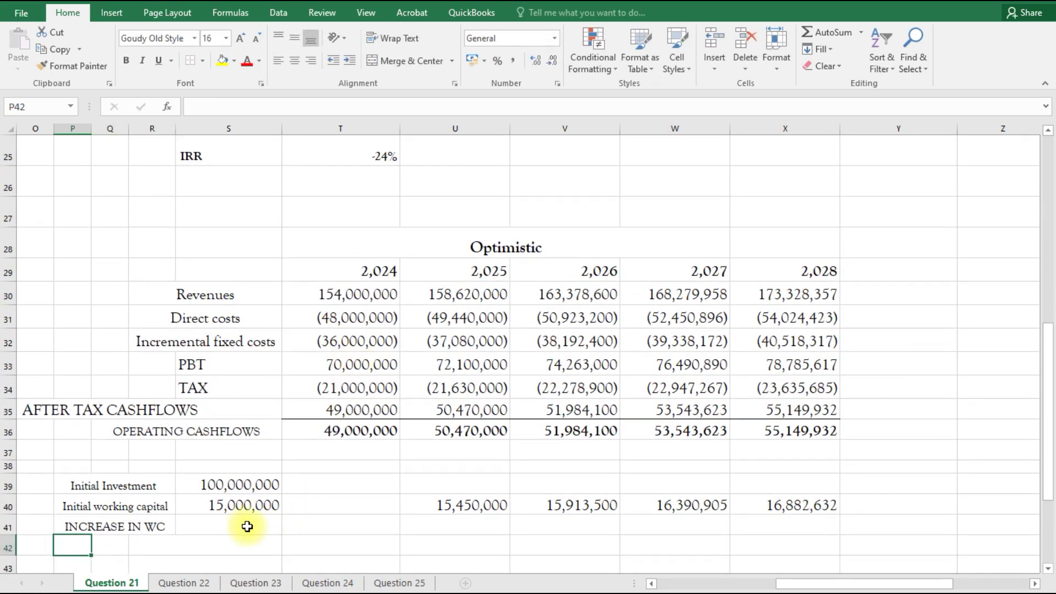
# Step: Calculate the 2025 increase in working capital in U41 as =U40-S40
pyautogui.click(446, 529)
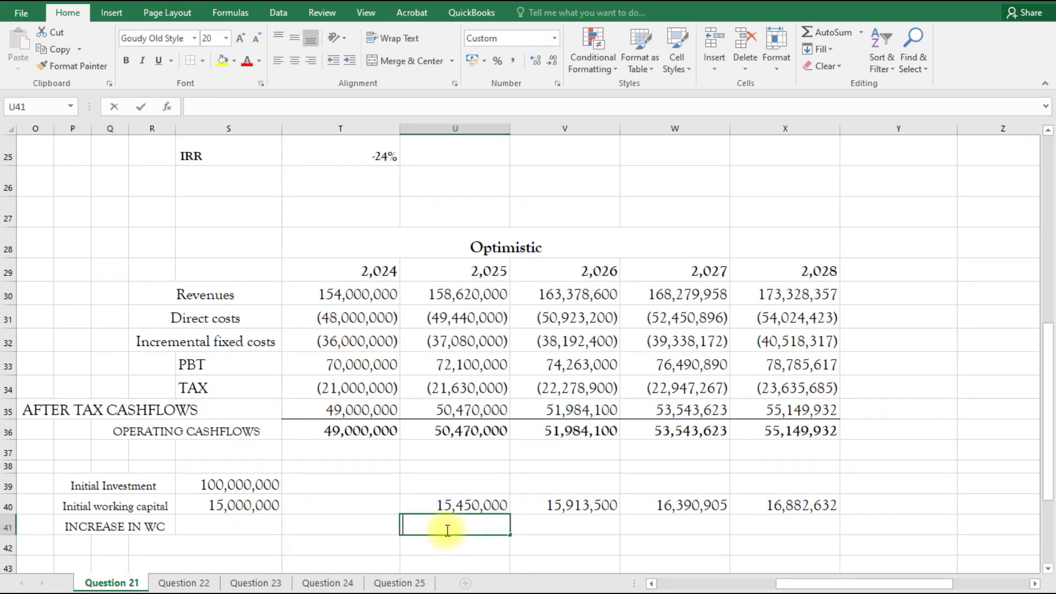
pyautogui.write('=')
pyautogui.click(468, 505)
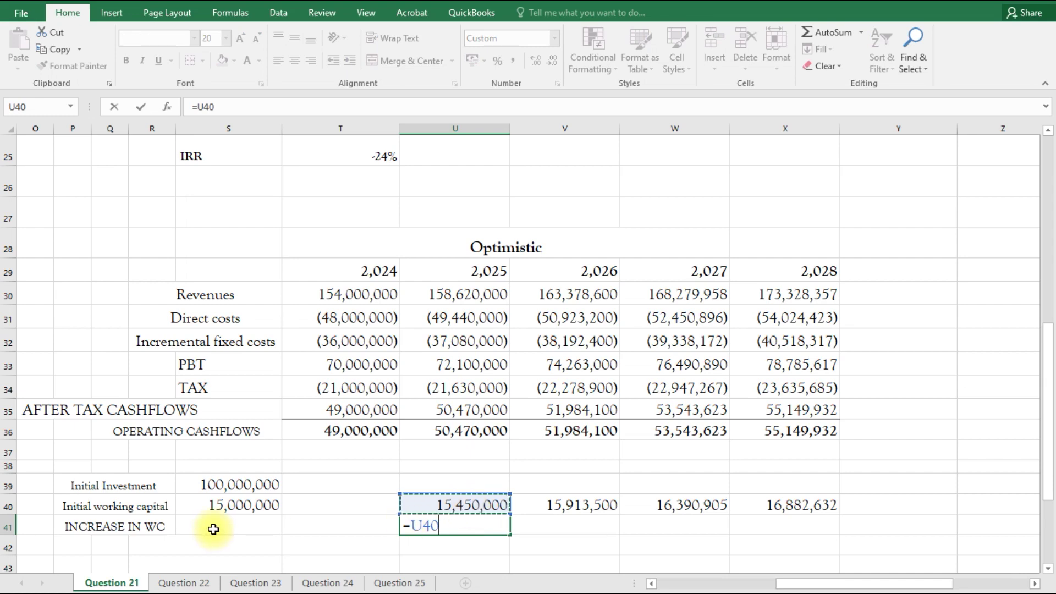
pyautogui.write('-')
pyautogui.click(232, 504)
pyautogui.press('Return')
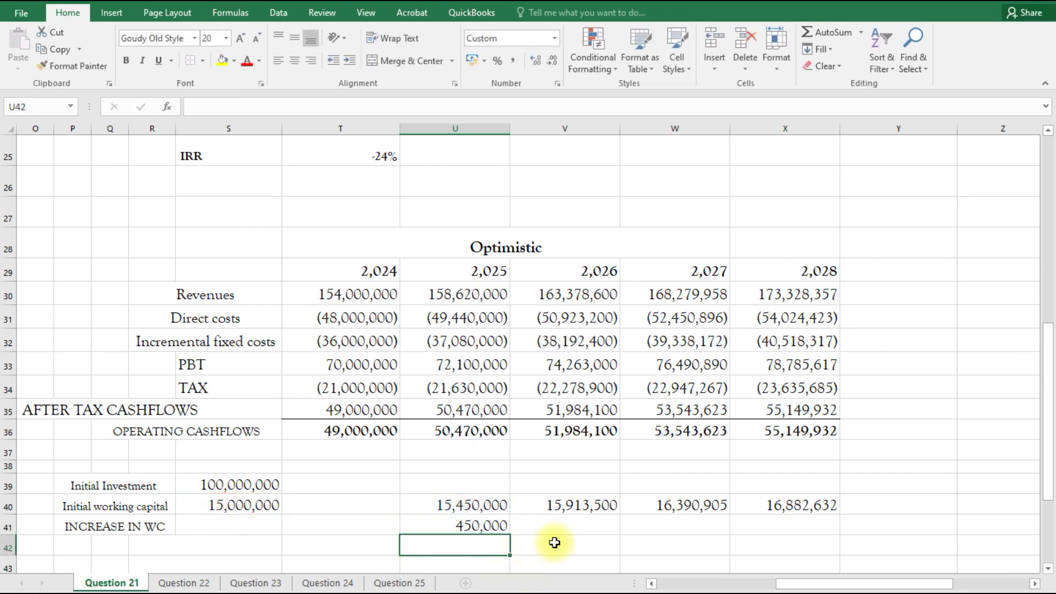
# Step: Calculate the 2026 increase in working capital in V41 as =V40-U40 and fill it across to X41
pyautogui.click(568, 525)
pyautogui.write('=')
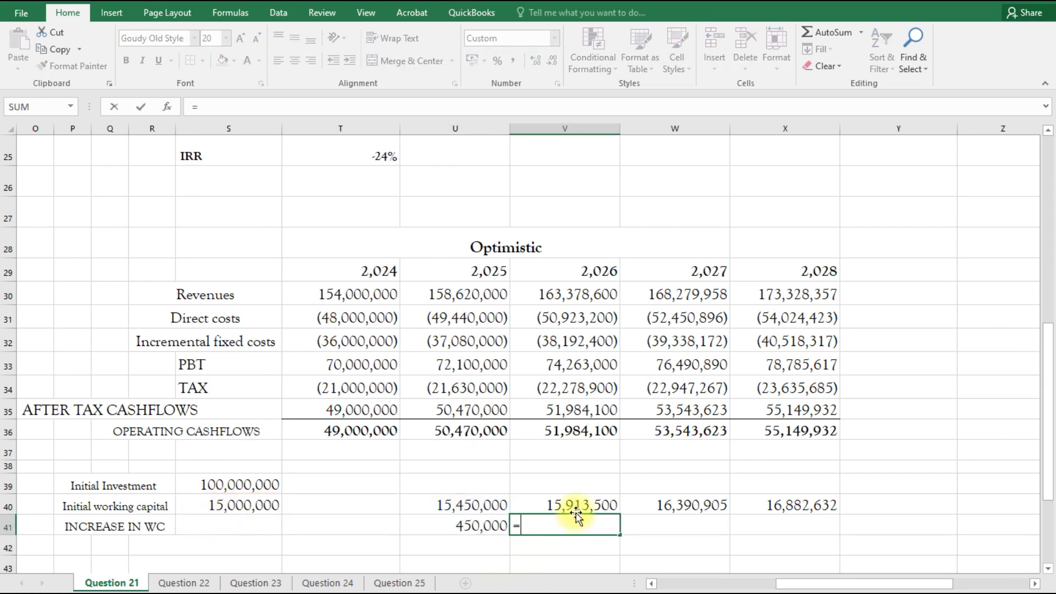
pyautogui.click(573, 502)
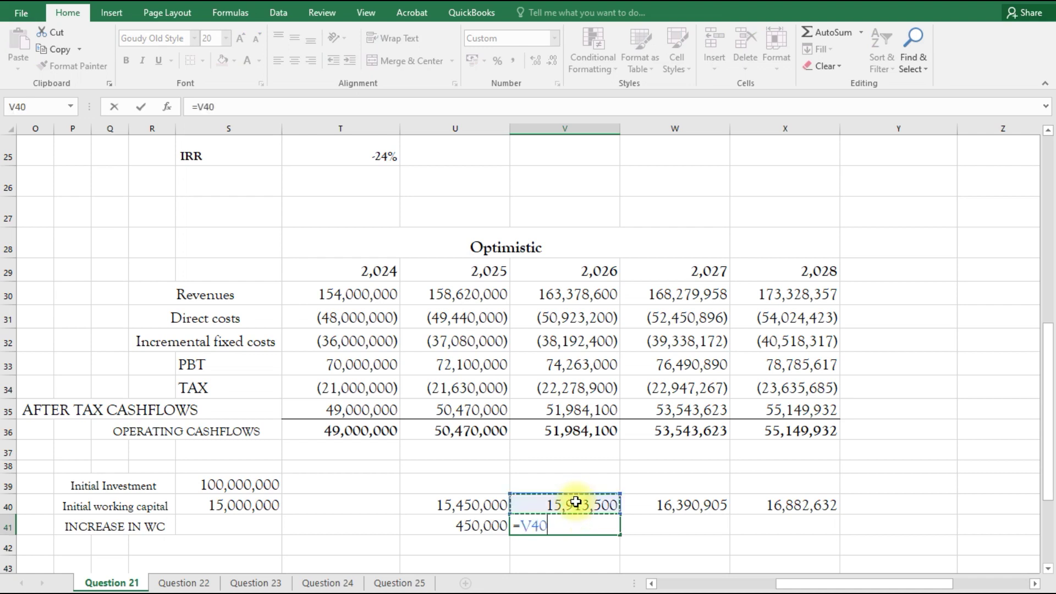
pyautogui.write('-')
pyautogui.click(485, 508)
pyautogui.press('Return')
pyautogui.click(610, 529)
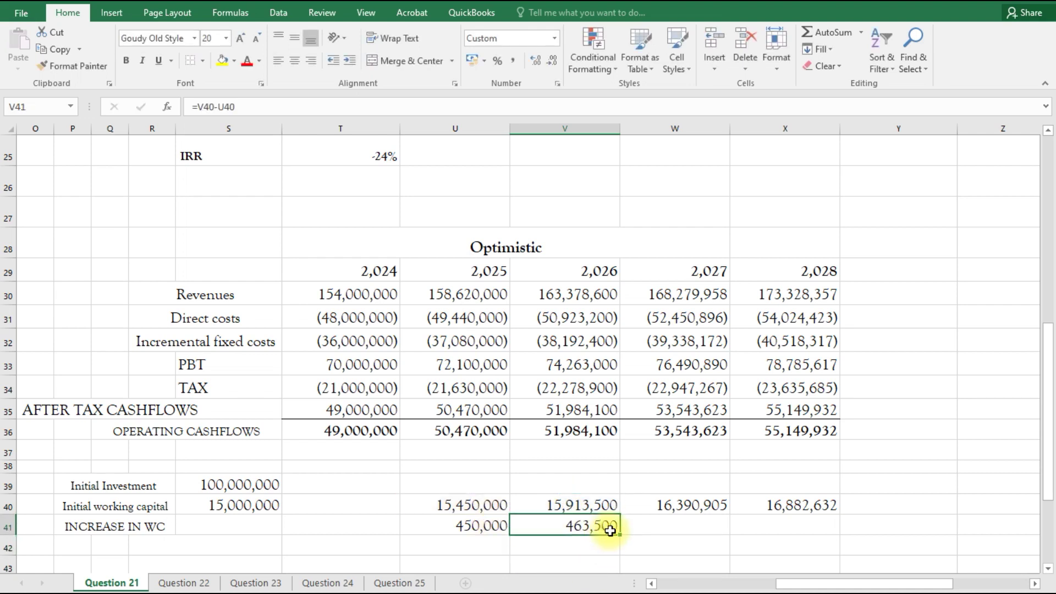
pyautogui.moveTo(619, 535); pyautogui.dragTo(811, 531)
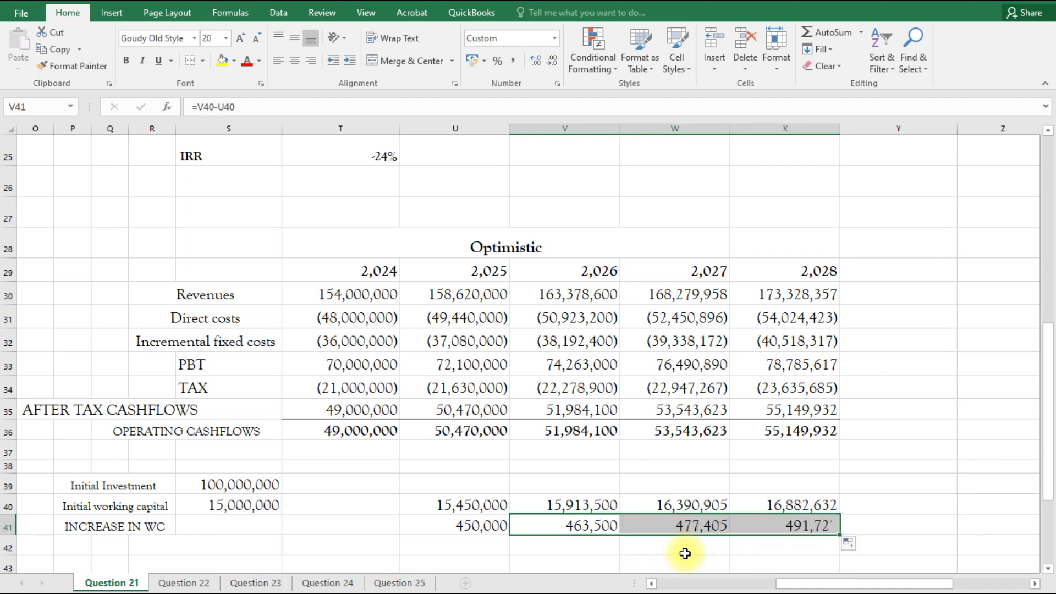
# Step: Unmerge cells R42 and S42, and merge and center P42 to R42 instead
pyautogui.click(699, 527)
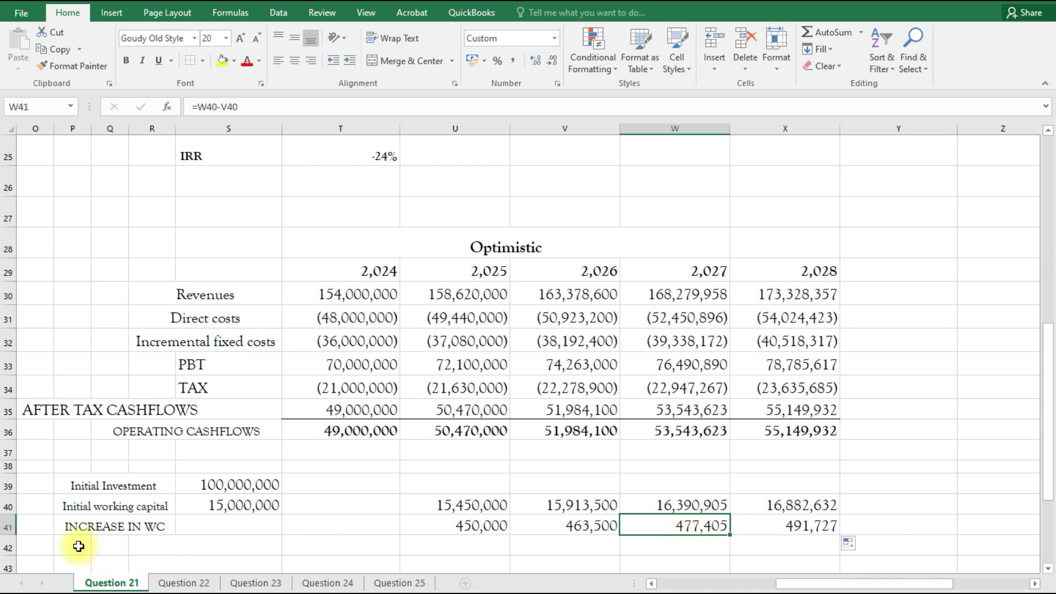
pyautogui.moveTo(79, 547); pyautogui.dragTo(98, 547)
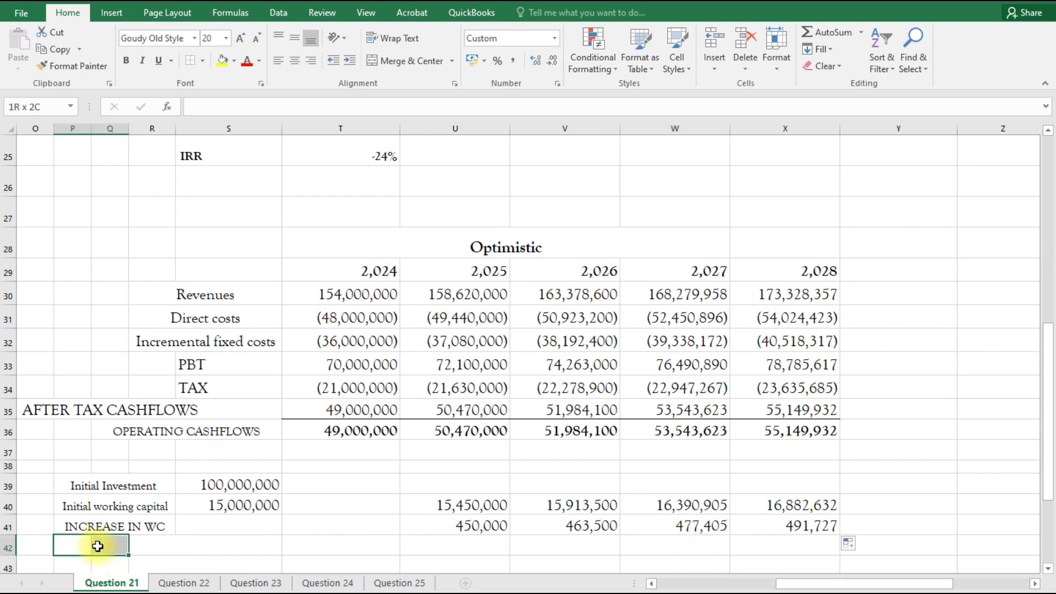
pyautogui.click(147, 547)
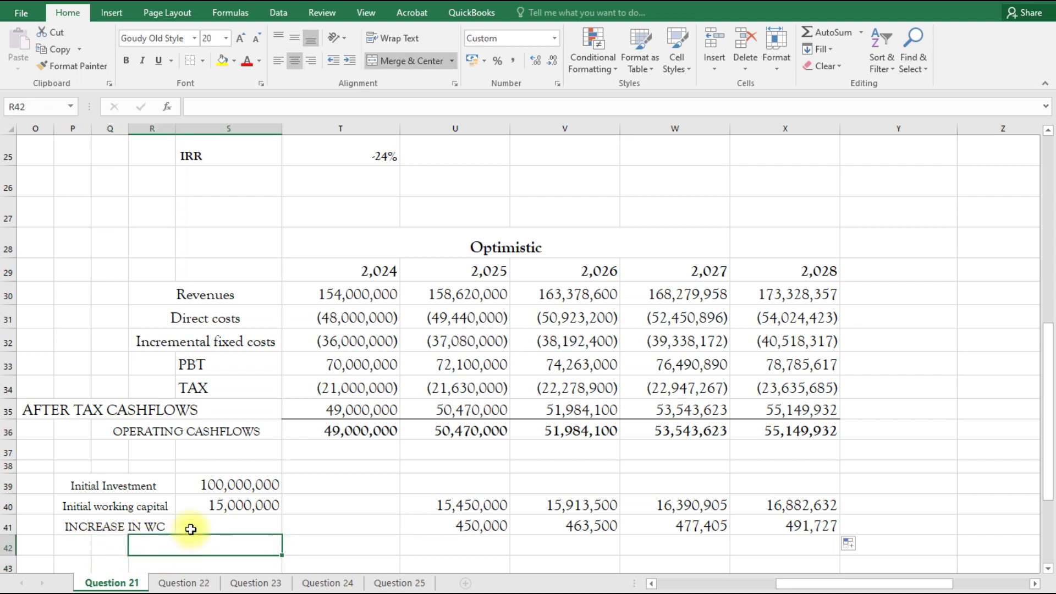
pyautogui.click(75, 546)
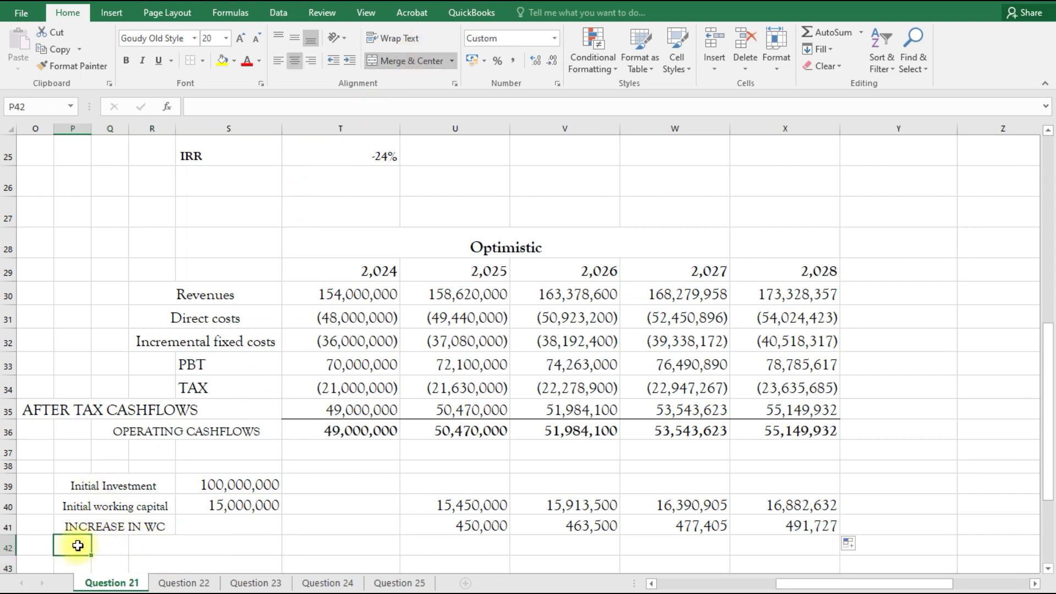
pyautogui.moveTo(74, 546); pyautogui.dragTo(123, 543)
pyautogui.click(177, 545)
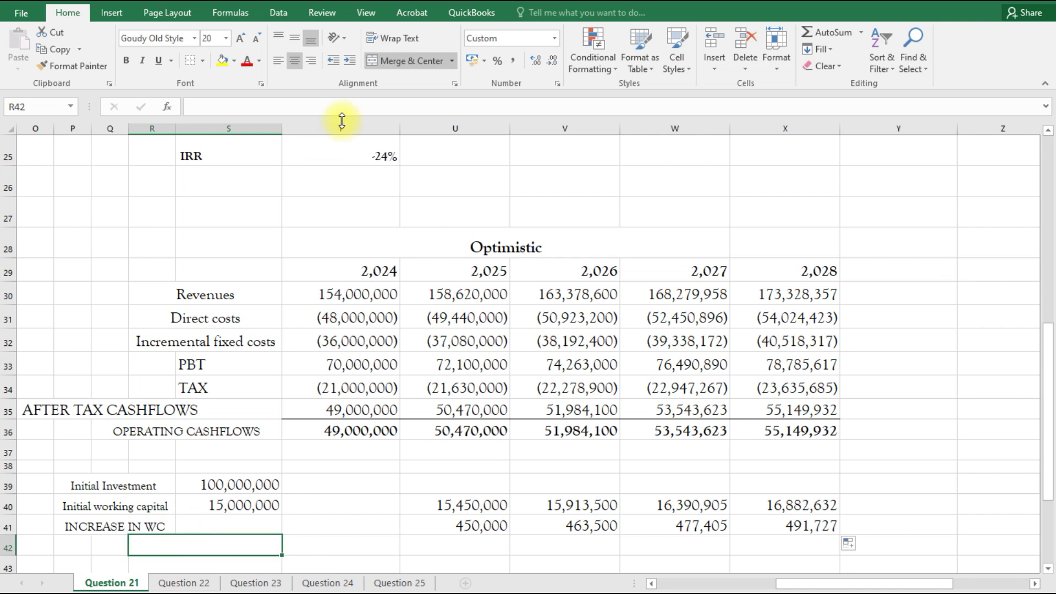
pyautogui.click(402, 58)
pyautogui.moveTo(82, 529); pyautogui.dragTo(140, 551)
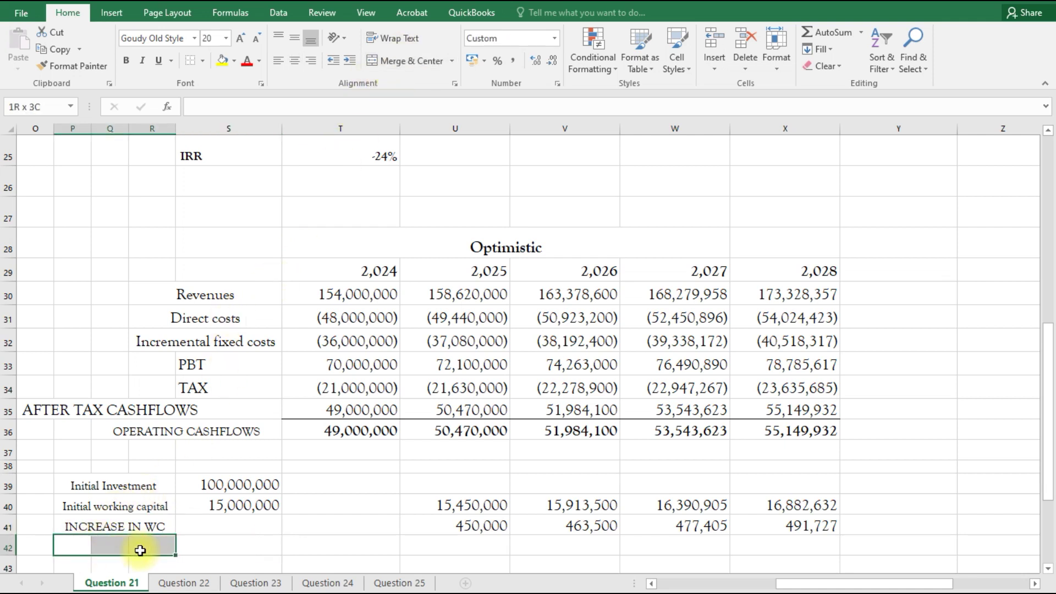
pyautogui.click(395, 65)
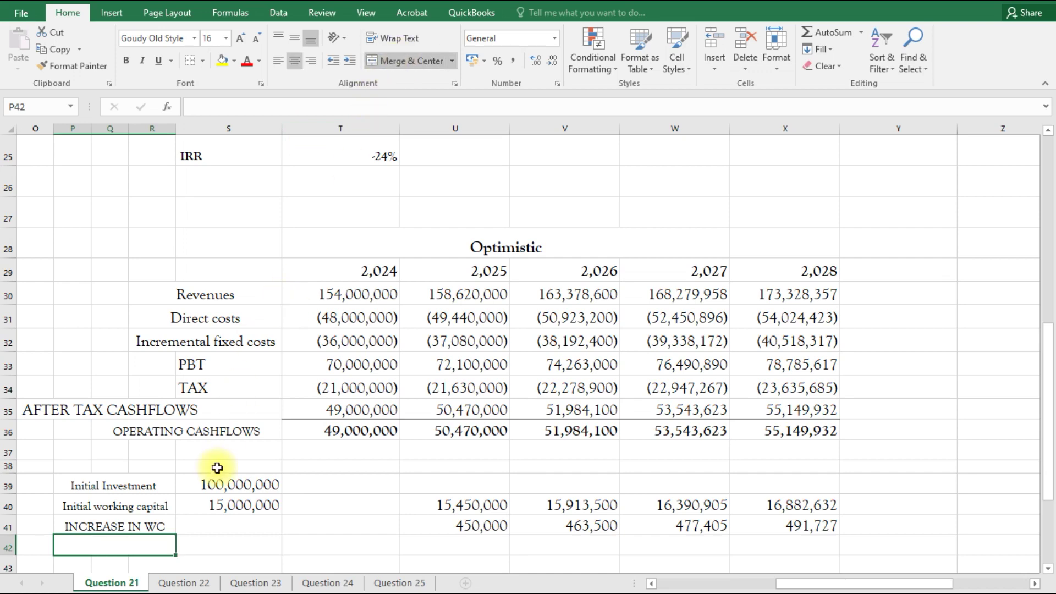
# Step: Link merged cell P42 to the Before tax residual value label in row 21
pyautogui.write('=')
pyautogui.scroll(3, 267, 465)
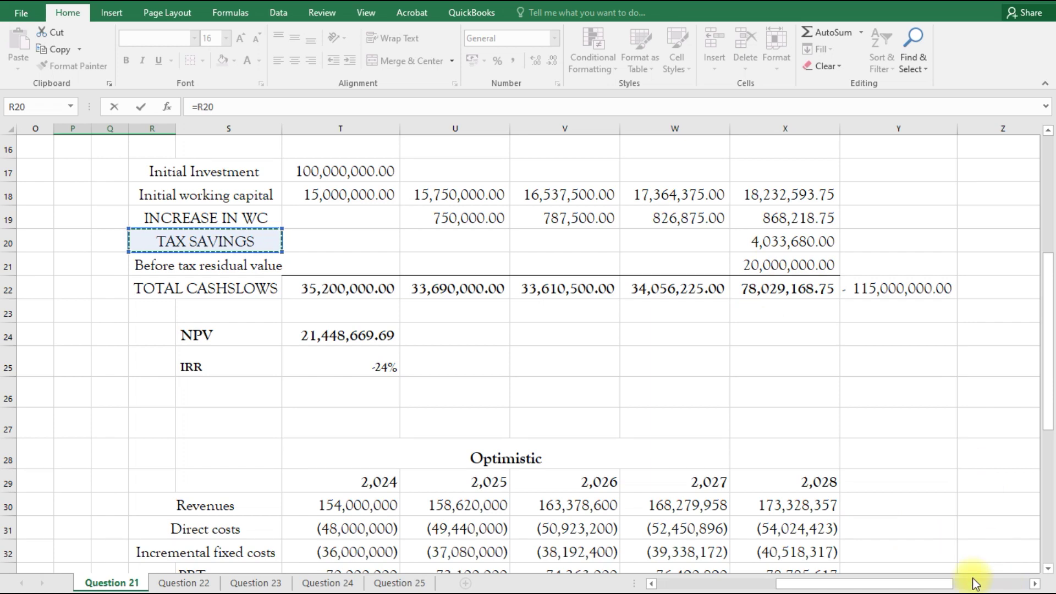
pyautogui.scroll(-4, 955, 577)
pyautogui.hscroll(-1, 956, 577)
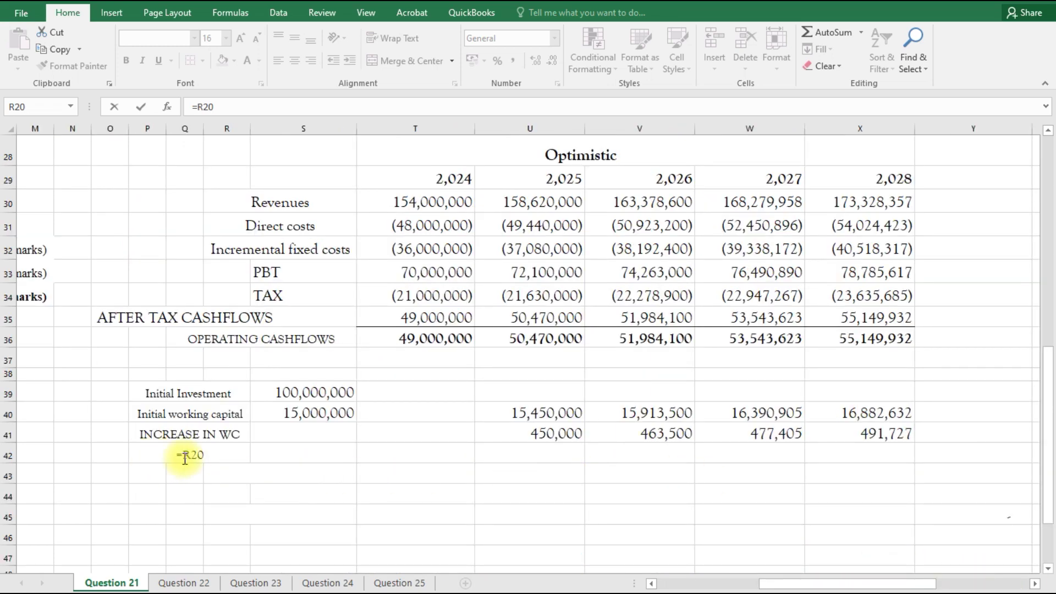
pyautogui.click(215, 457)
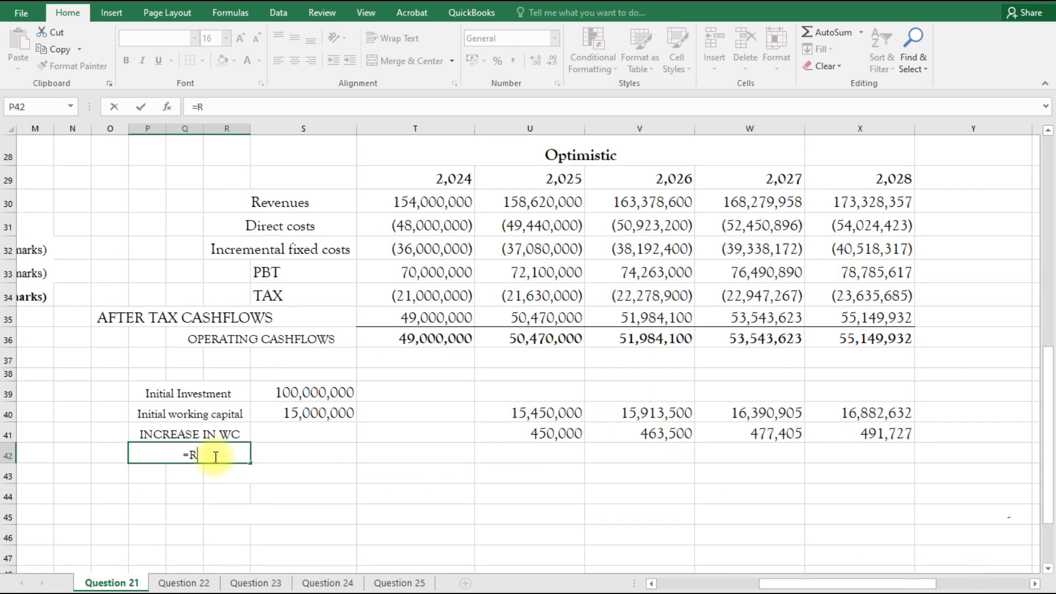
pyautogui.scroll(3, 166, 374)
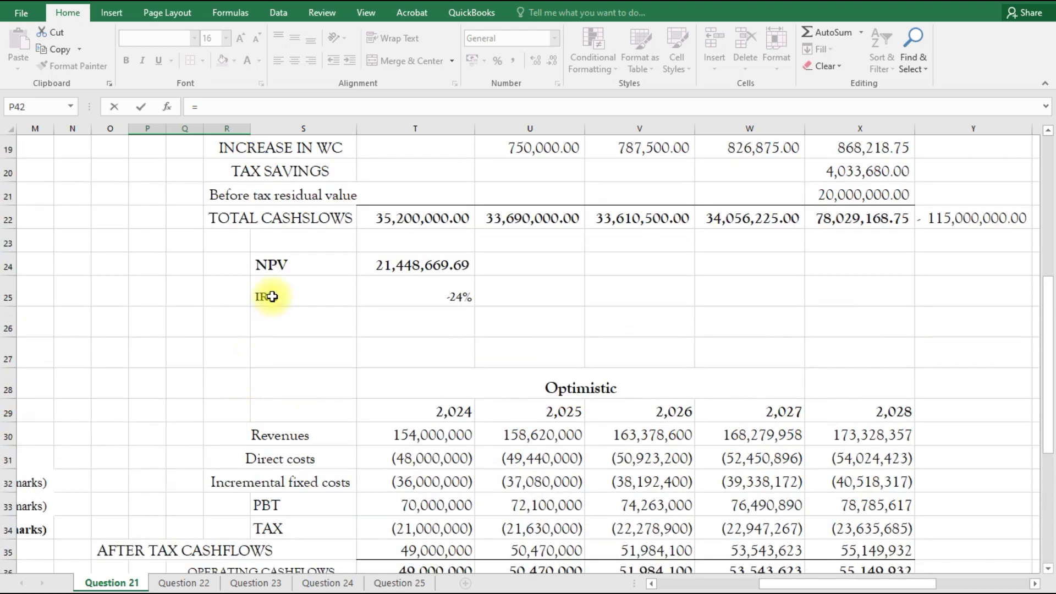
pyautogui.click(281, 194)
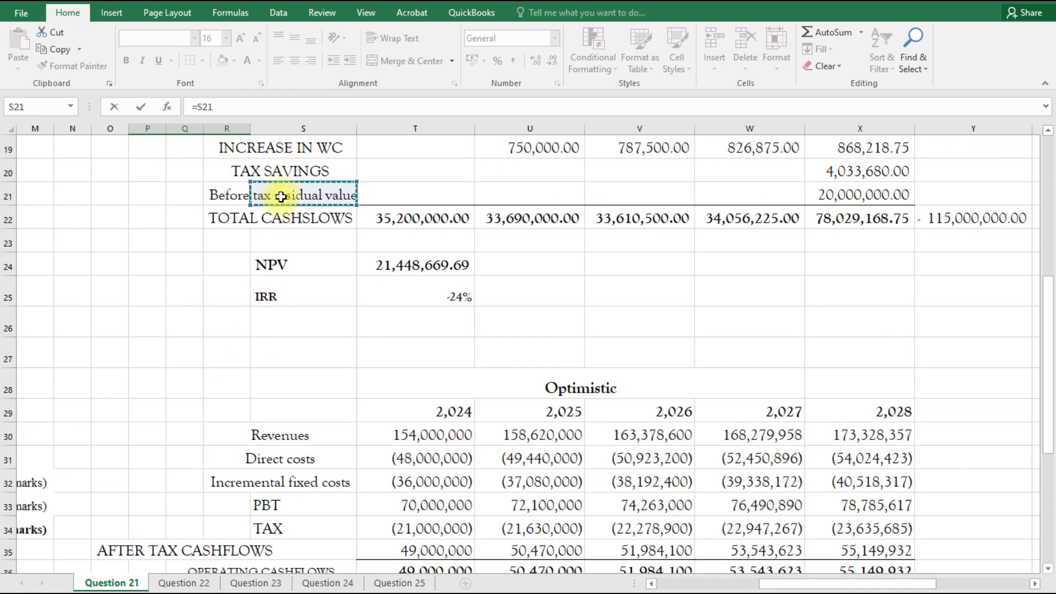
pyautogui.click(216, 190)
pyautogui.press('Return')
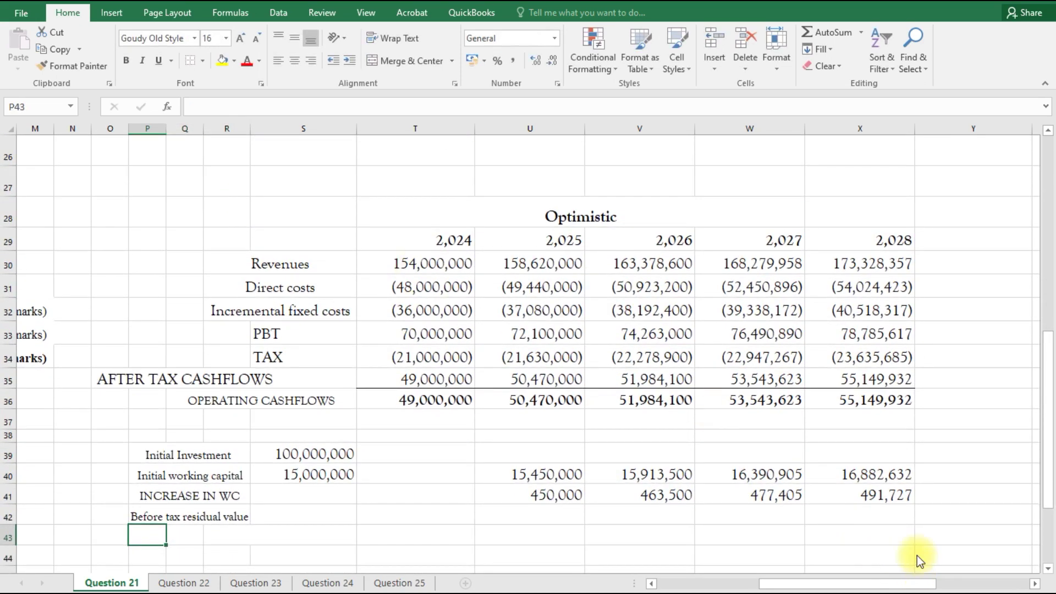
# Step: Link the 2028 residual value in X42 to the first scenario's residual value with =X21
pyautogui.click(880, 516)
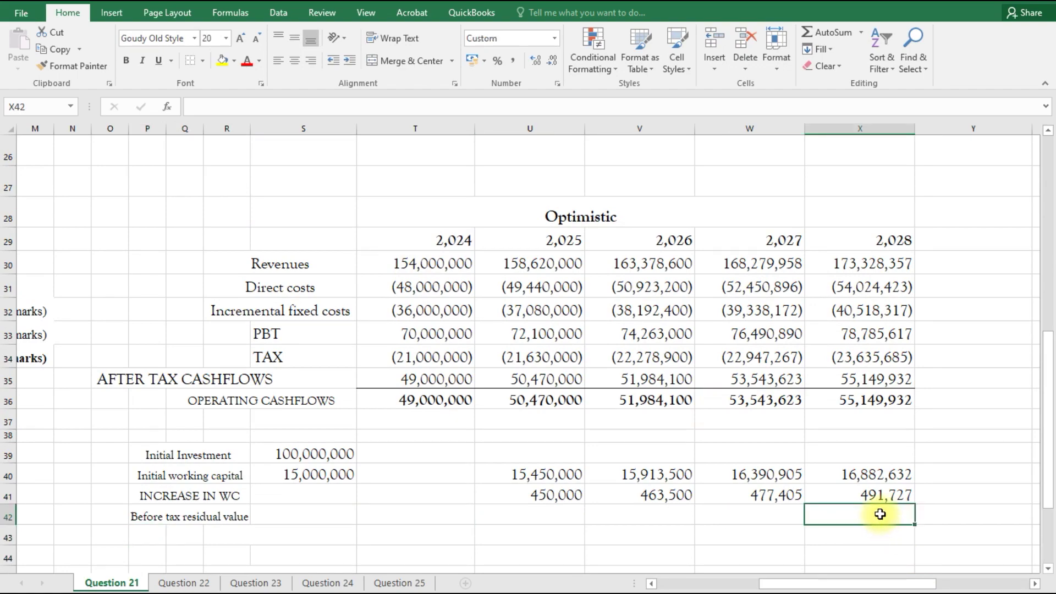
pyautogui.write('=')
pyautogui.scroll(4, 880, 419)
pyautogui.click(847, 310)
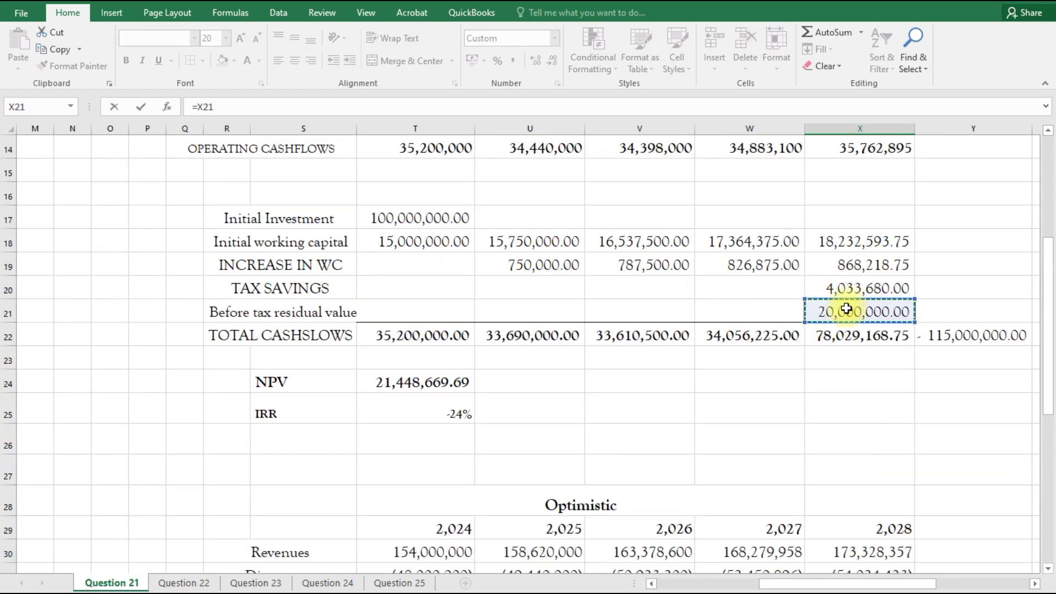
pyautogui.press('Return')
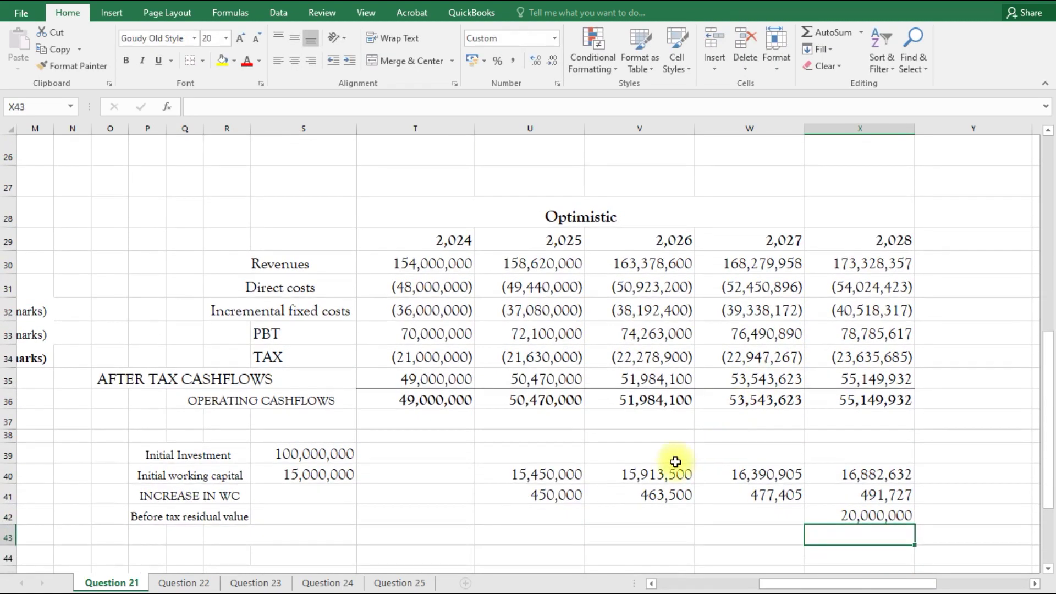
# Step: Unmerge cells R43 and S43, and merge and center P43 to R43 instead
pyautogui.click(163, 538)
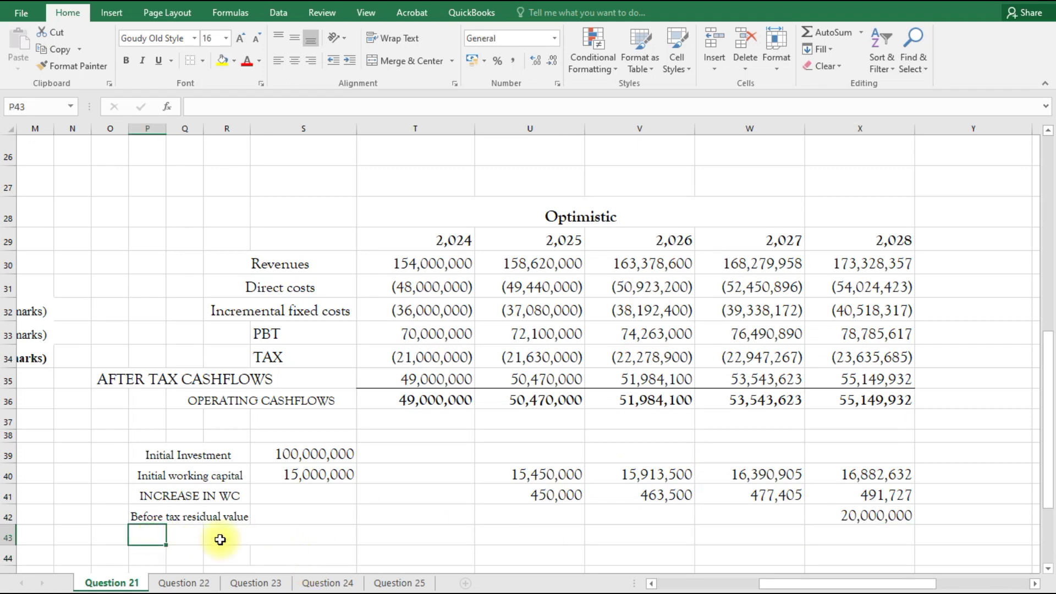
pyautogui.hotkey('shift', 'Right')
pyautogui.hotkey('shift', 'Right')
pyautogui.hotkey('shift', 'Right')
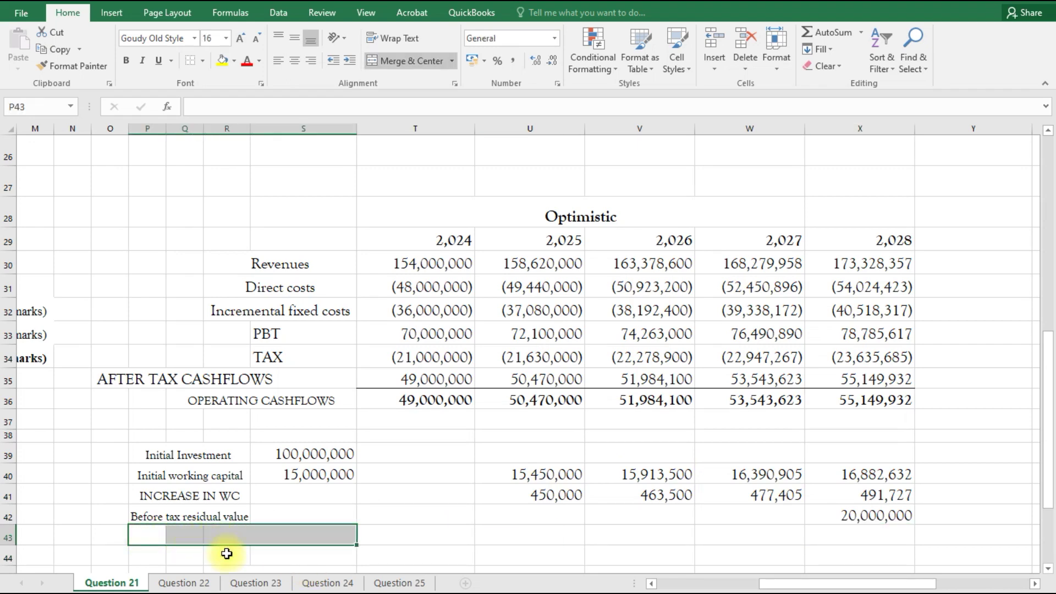
pyautogui.click(214, 542)
pyautogui.click(417, 58)
pyautogui.moveTo(161, 535); pyautogui.dragTo(212, 538)
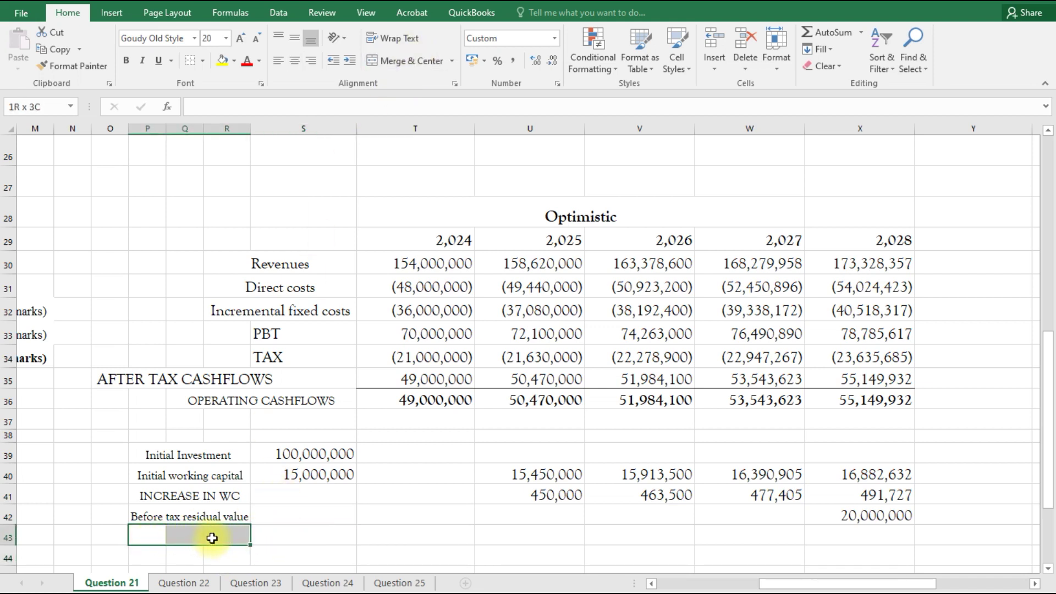
pyautogui.click(414, 59)
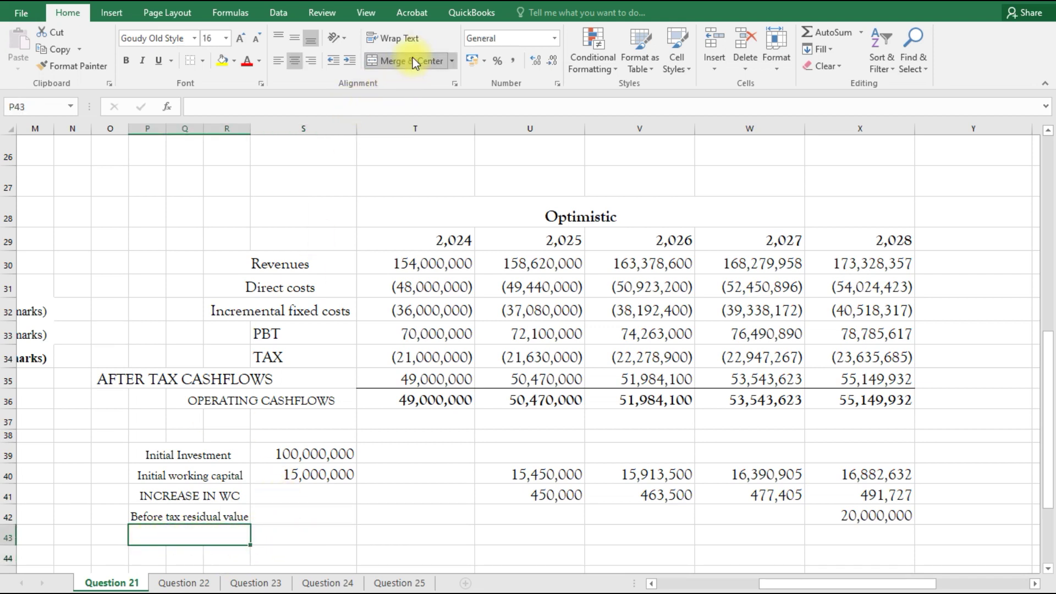
# Step: Link merged cell P43 to the TAX SAVINGS label in row 20
pyautogui.write('=')
pyautogui.scroll(2, 354, 311)
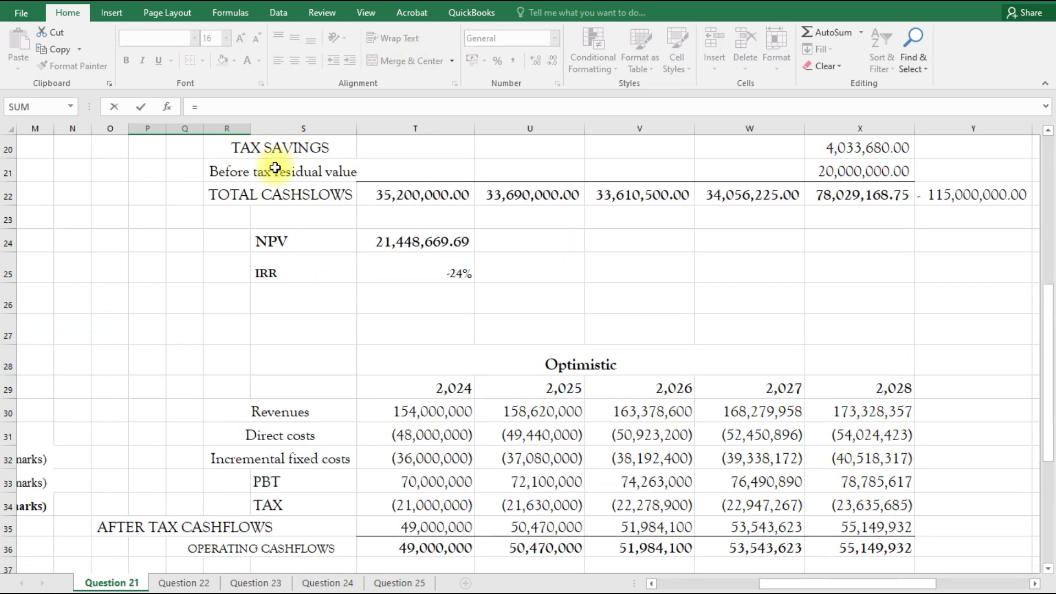
pyautogui.click(272, 145)
pyautogui.press('Return')
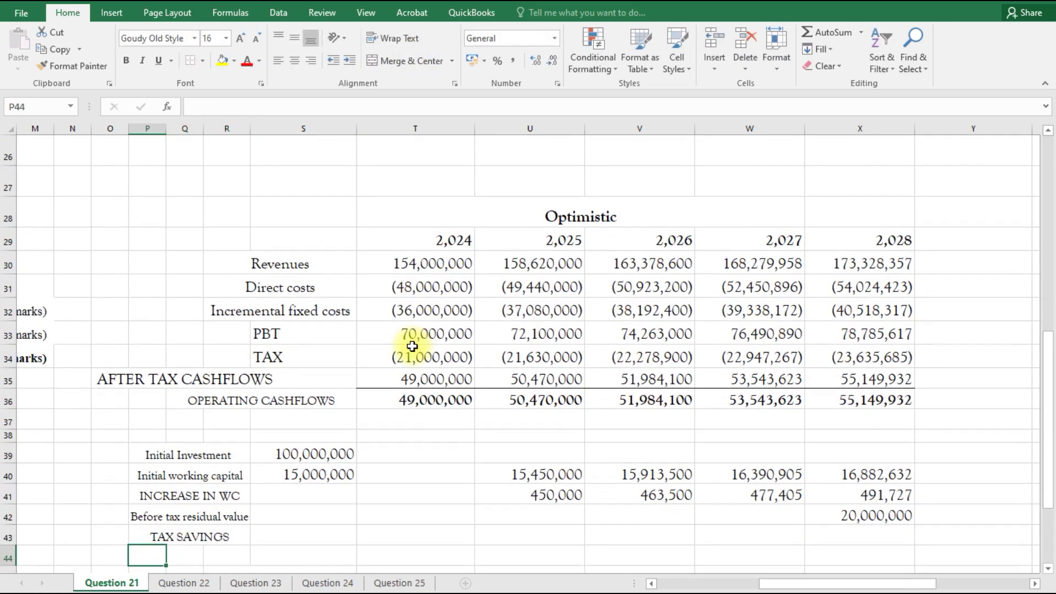
# Step: Calculate the 2028 tax savings in X43 from the initial investment, residual value and optimistic tax rate as =(S39-X42)*E20
pyautogui.click(855, 538)
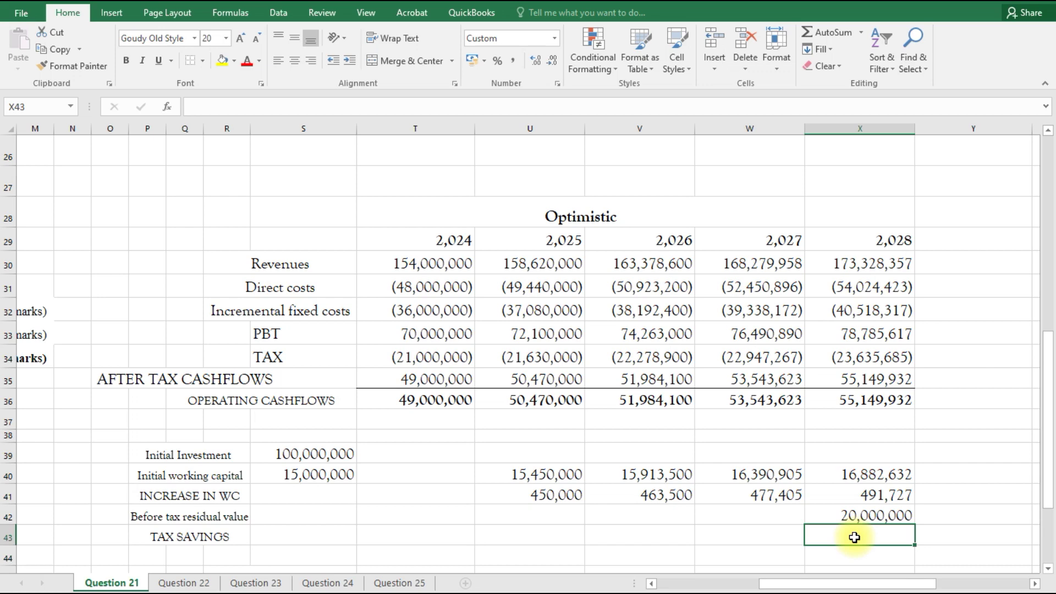
pyautogui.write('=')
pyautogui.scroll(1, 856, 537)
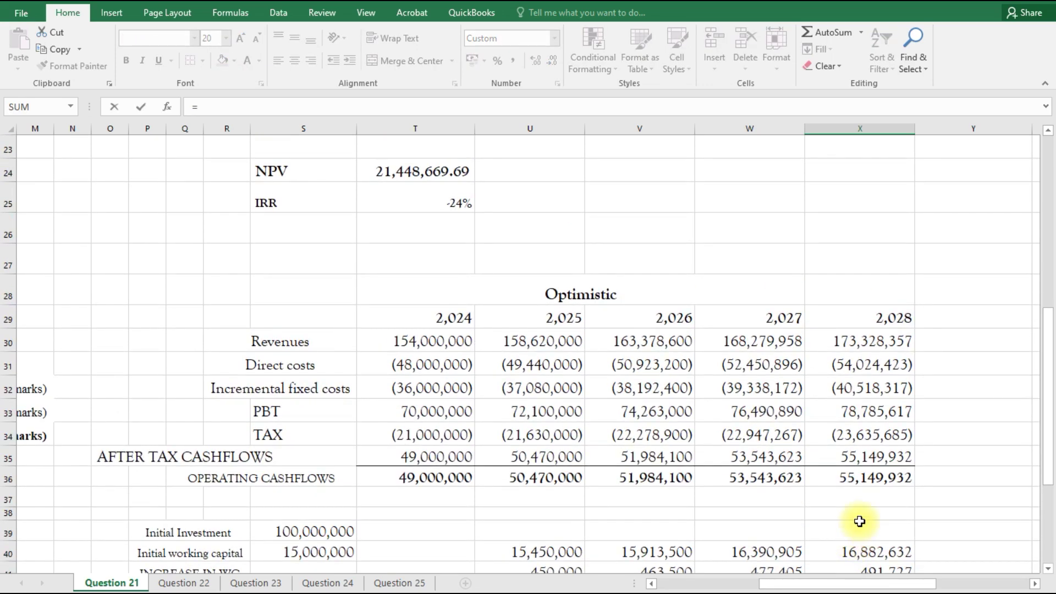
pyautogui.scroll(-2, 854, 518)
pyautogui.click(861, 419)
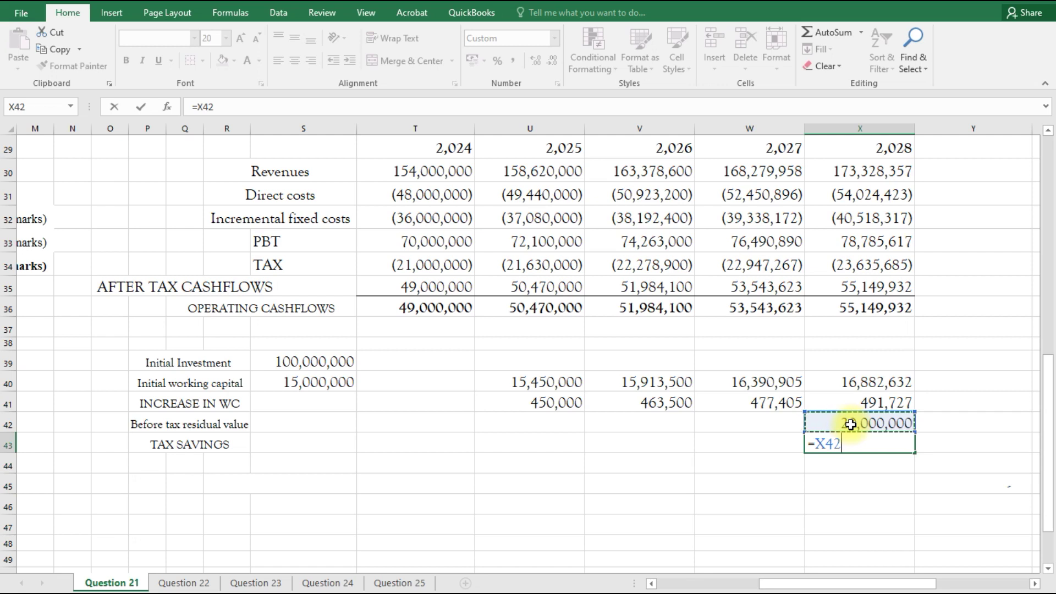
pyautogui.press('BackSpace')
pyautogui.press('BackSpace')
pyautogui.press('BackSpace')
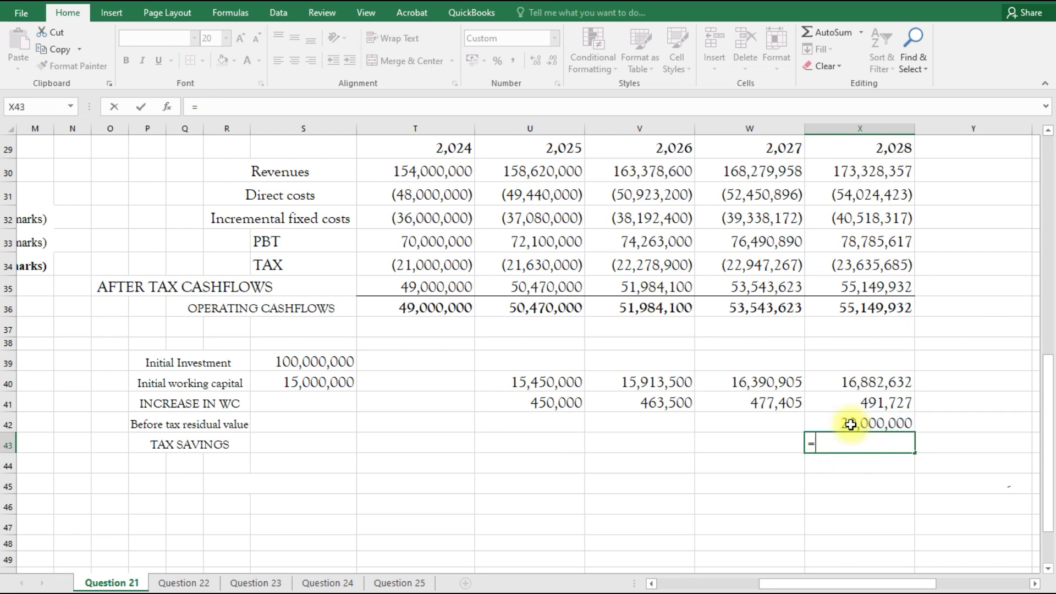
pyautogui.click(313, 360)
pyautogui.write('-')
pyautogui.click(852, 424)
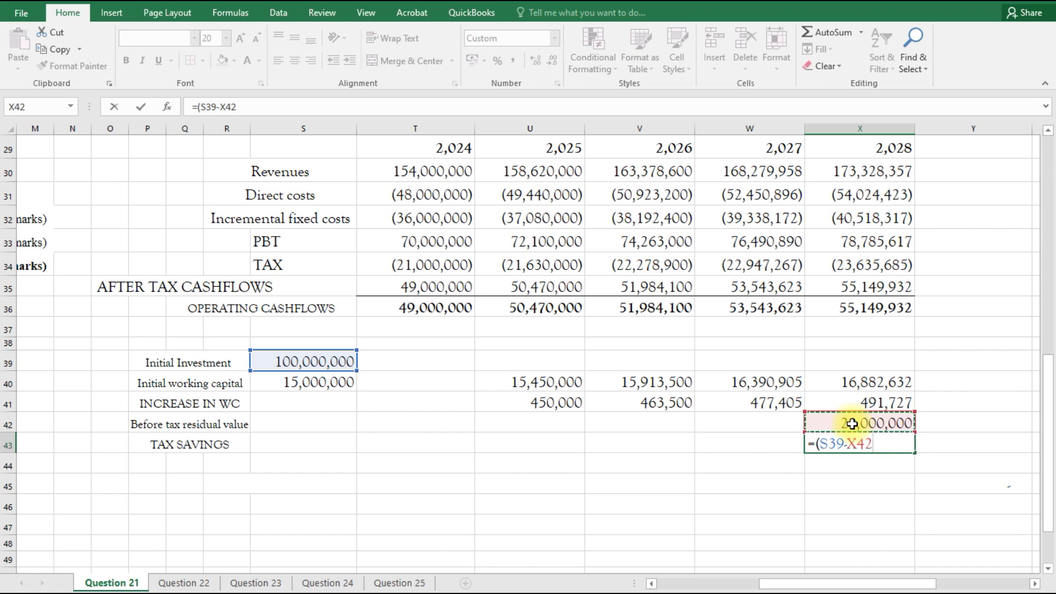
pyautogui.write(')*')
pyautogui.click(651, 584)
pyautogui.moveTo(651, 585); pyautogui.dragTo(649, 585)
pyautogui.scroll(5, 182, 323)
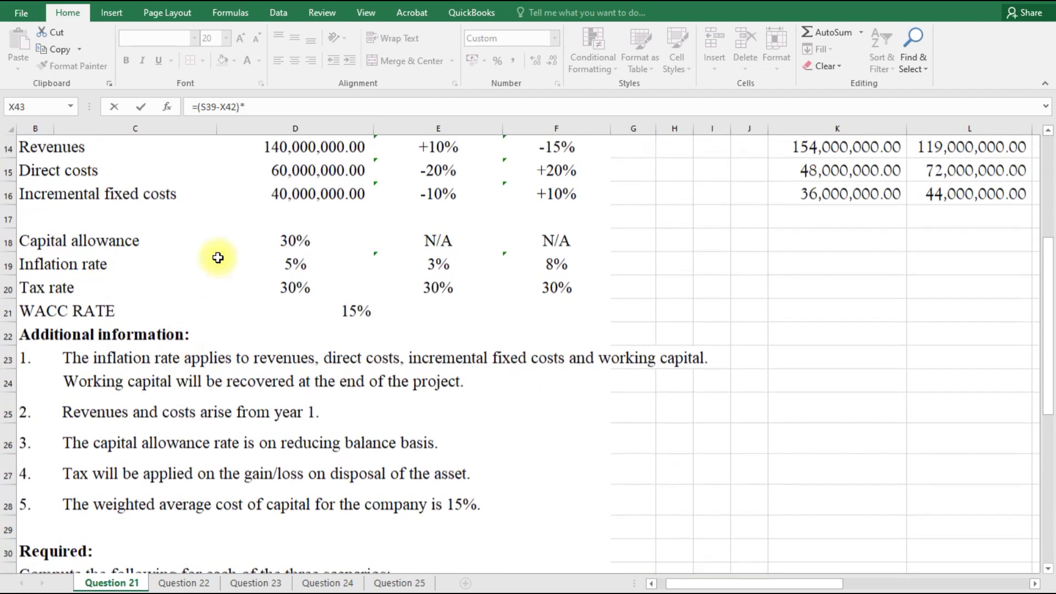
pyautogui.click(425, 291)
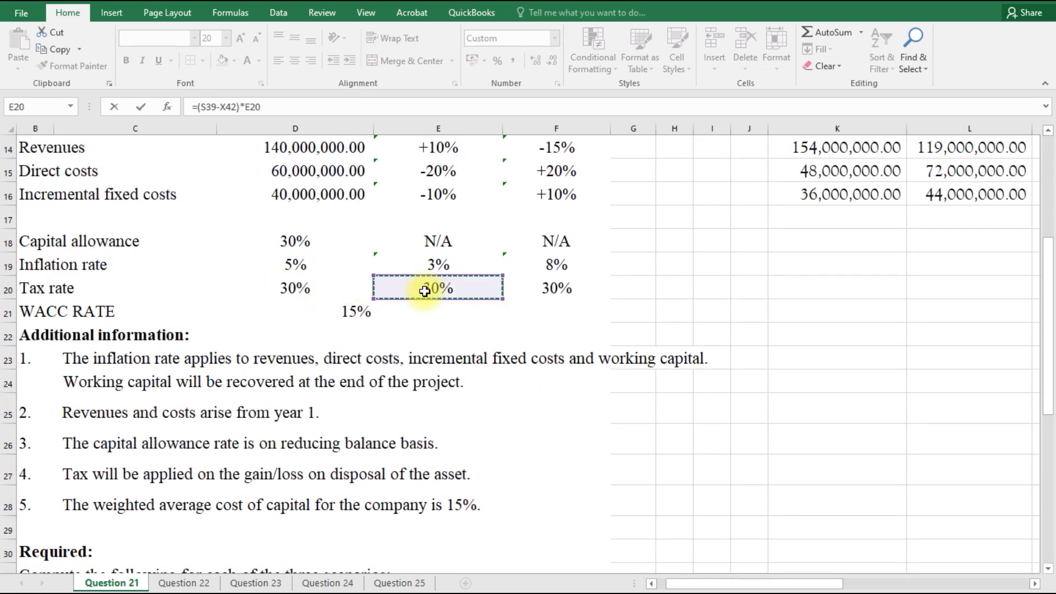
pyautogui.press('Return')
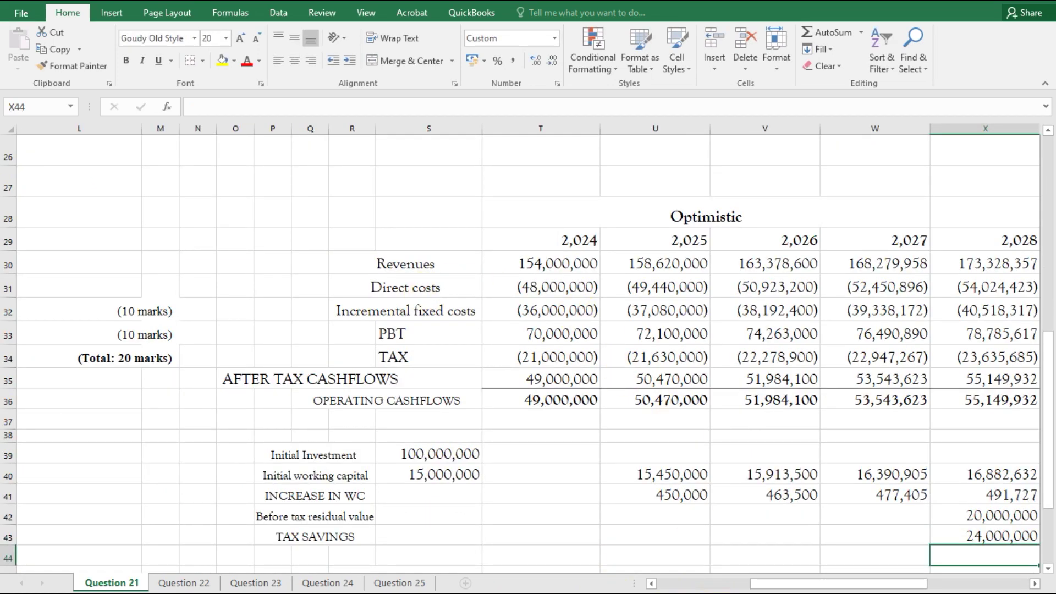
# Step: Merge and center P44:R44 and link it to the TOTAL CASHSLOWS label in R22 with =R22
pyautogui.moveTo(656, 588); pyautogui.dragTo(776, 585)
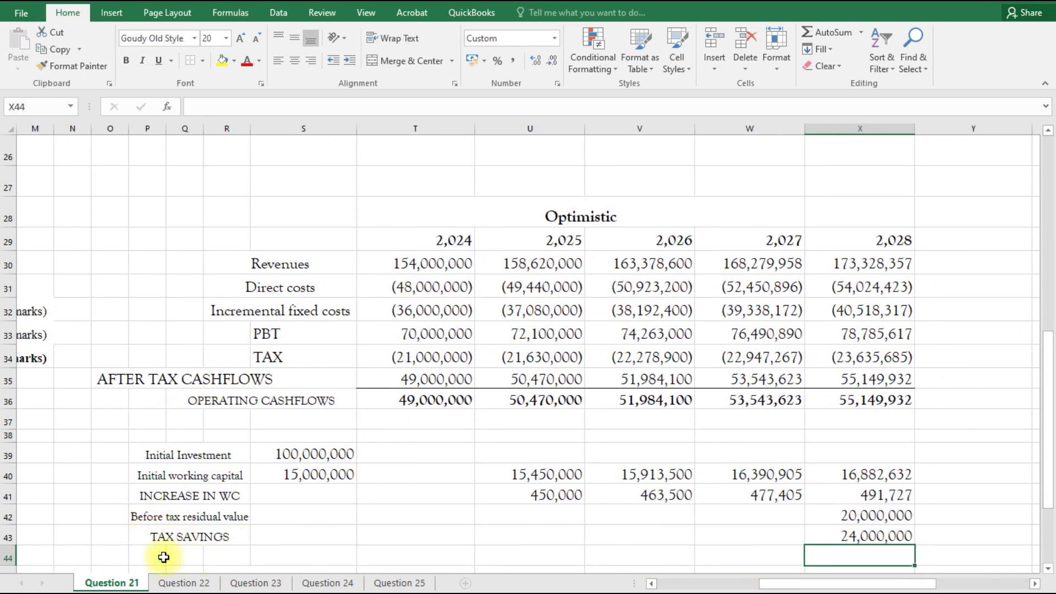
pyautogui.moveTo(152, 556); pyautogui.dragTo(226, 558)
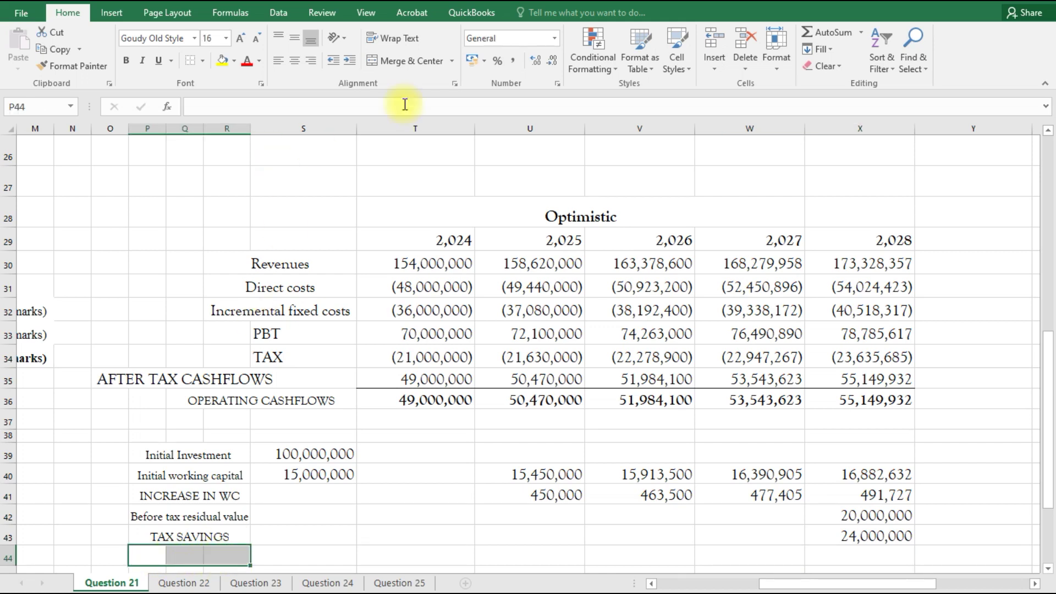
pyautogui.click(427, 62)
pyautogui.write('=')
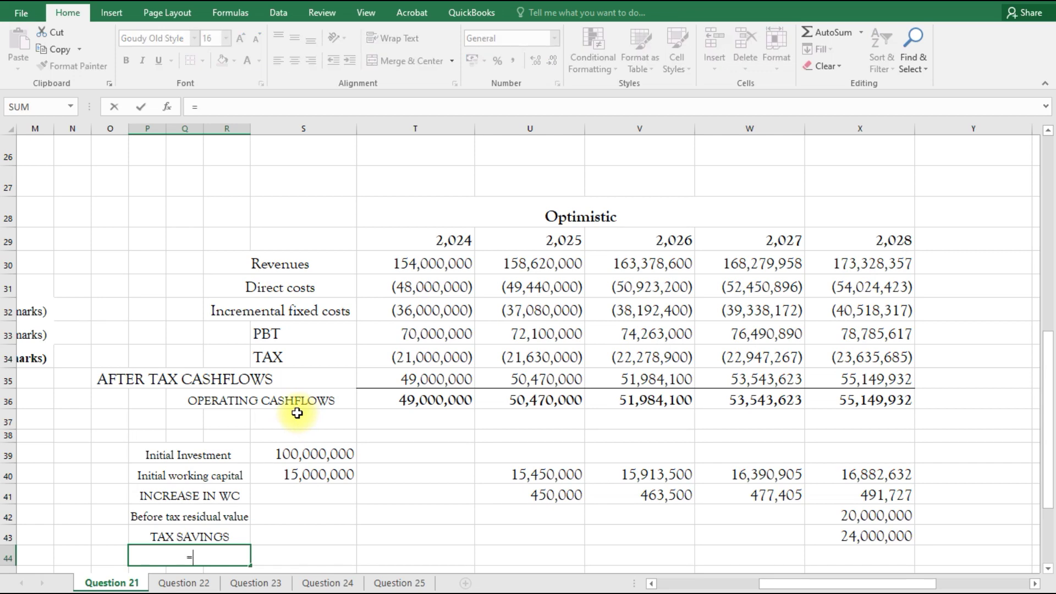
pyautogui.scroll(2, 300, 413)
pyautogui.click(286, 193)
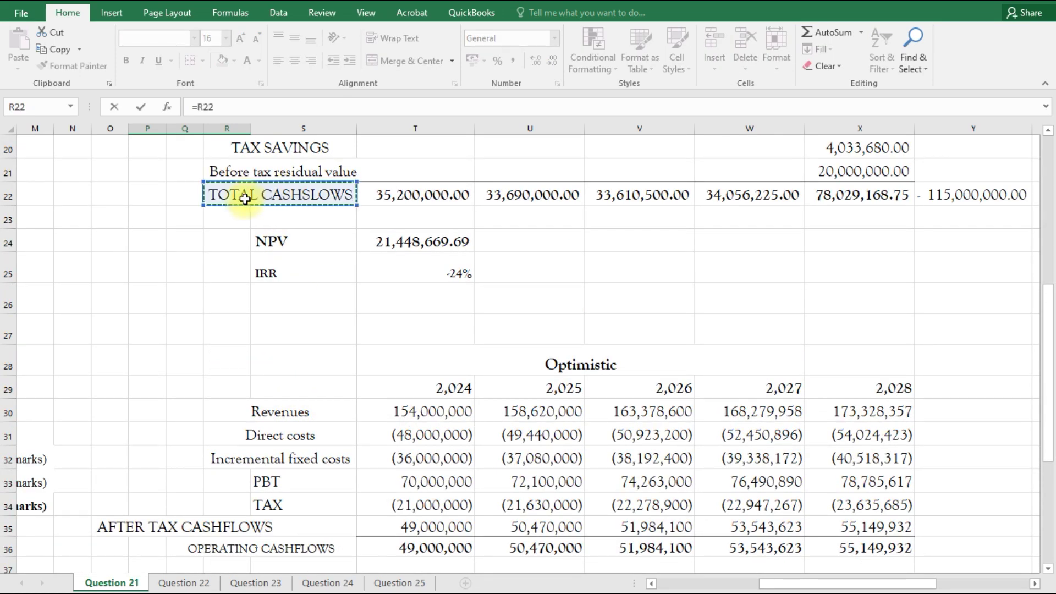
pyautogui.press('Return')
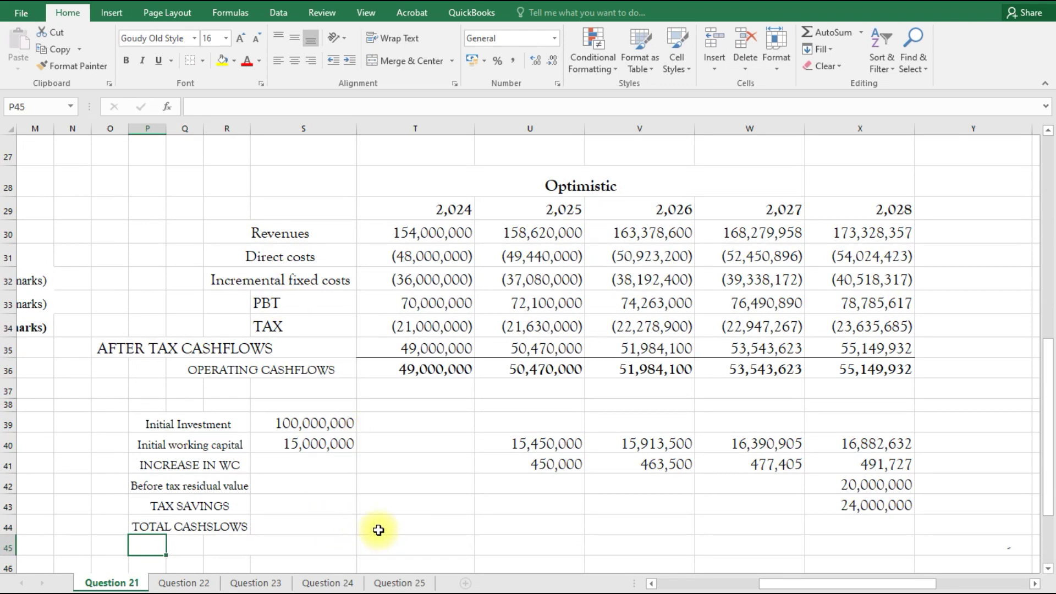
# Step: Enter the 2024 total cashflow in T44 as a link to the operating cashflow, =T36
pyautogui.click(403, 526)
pyautogui.write('=')
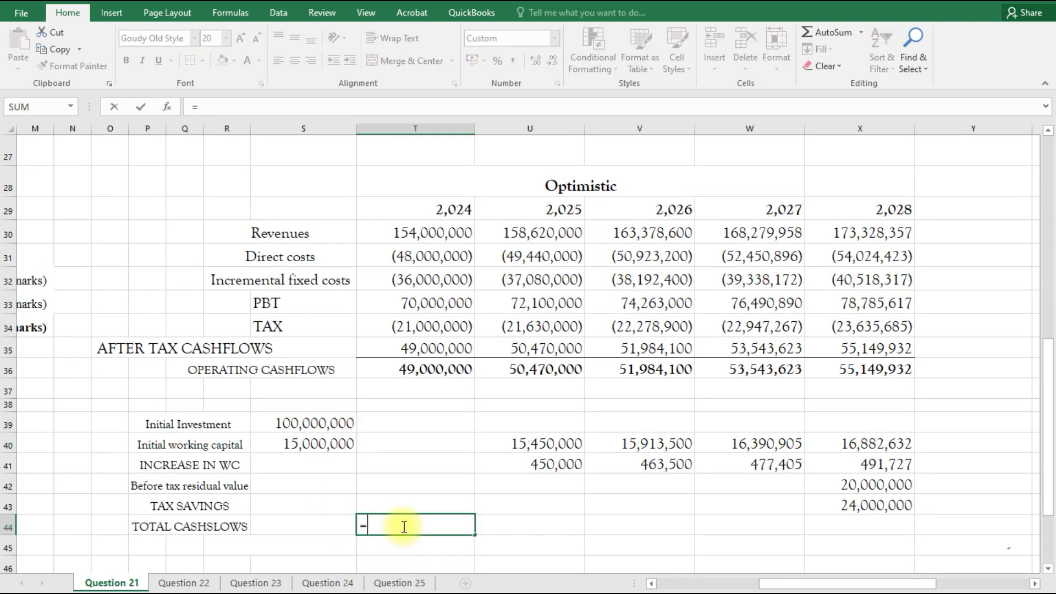
pyautogui.click(422, 370)
pyautogui.write('=')
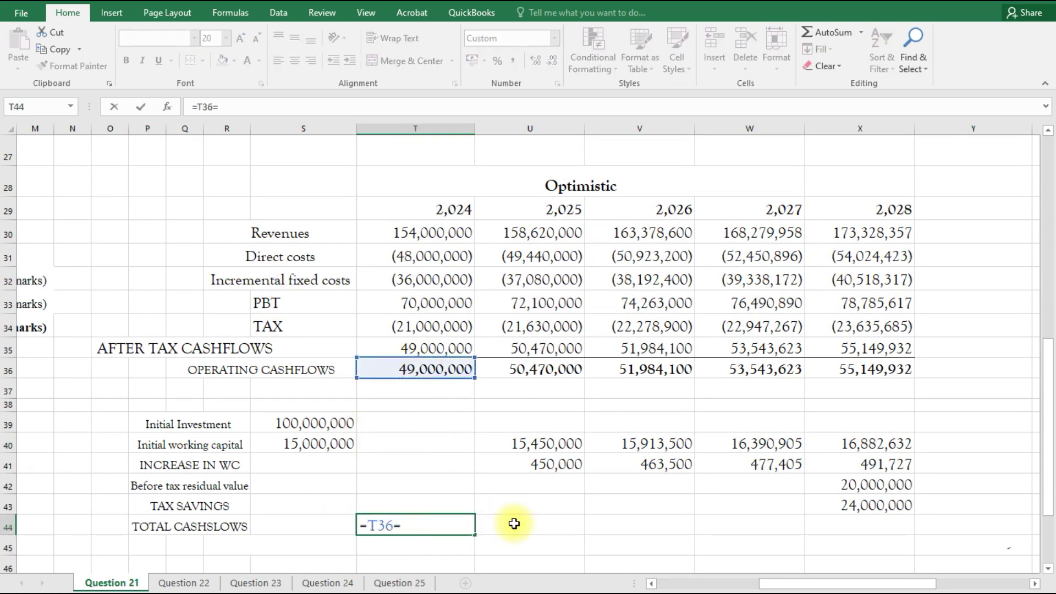
pyautogui.press('BackSpace')
pyautogui.press('Return')
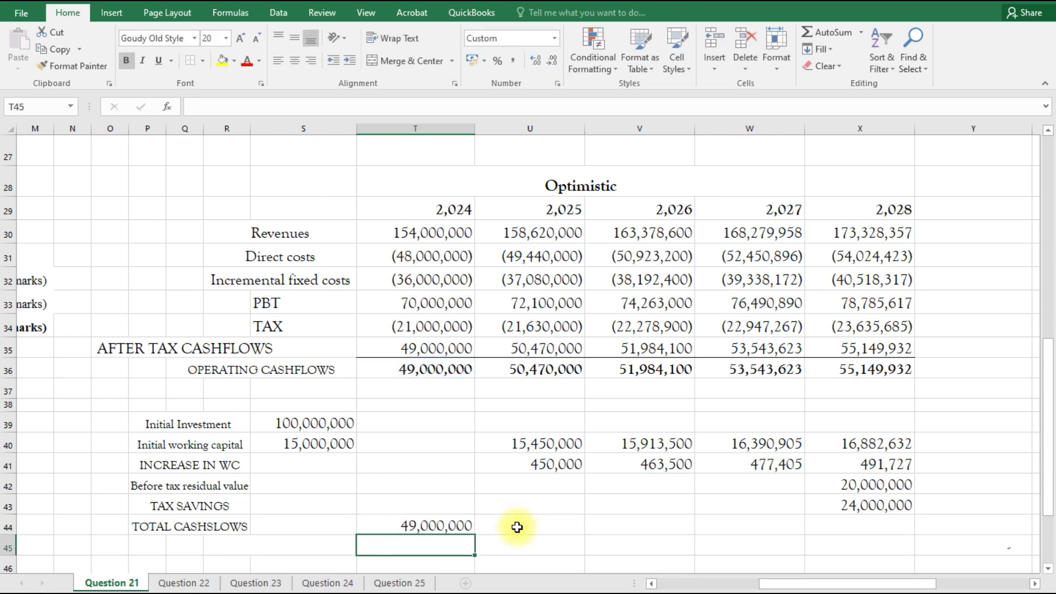
# Step: Calculate the 2025 total cashflow in U44 as operating cashflow less the working capital increase, =U36-U41
pyautogui.click(533, 526)
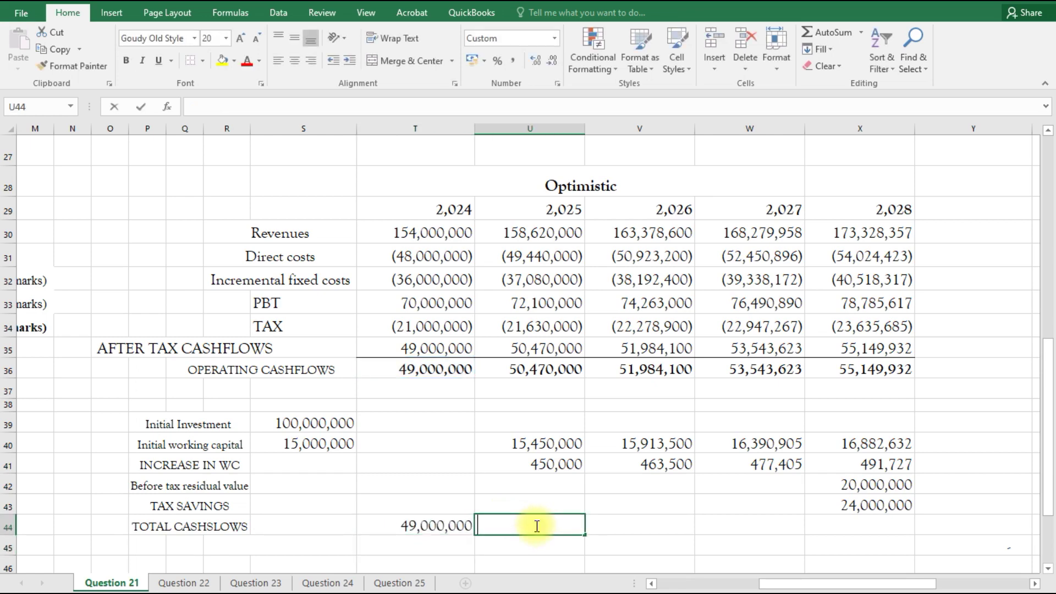
pyautogui.write('=')
pyautogui.click(523, 368)
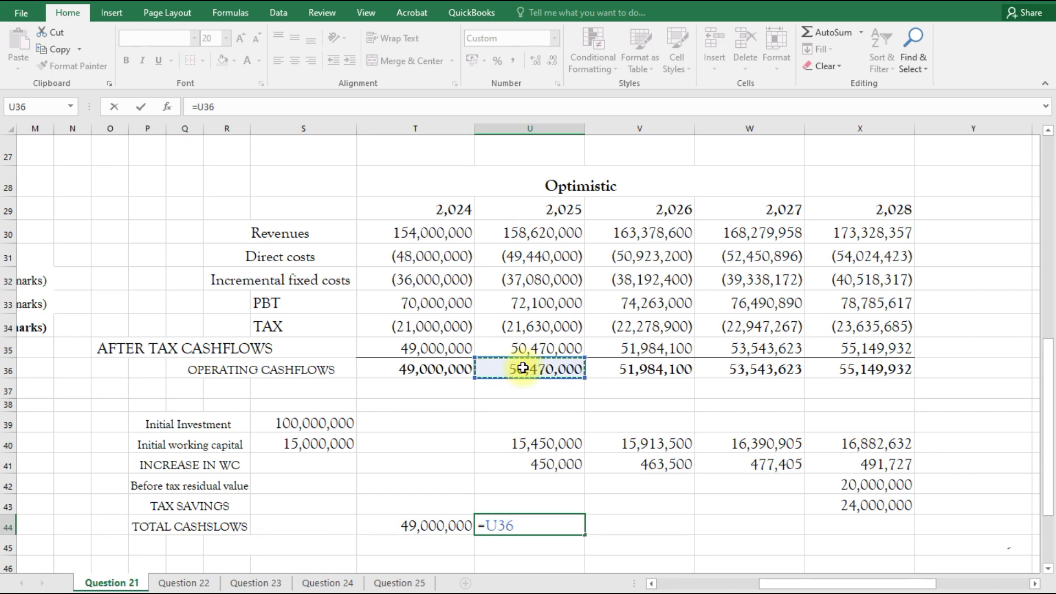
pyautogui.write('-')
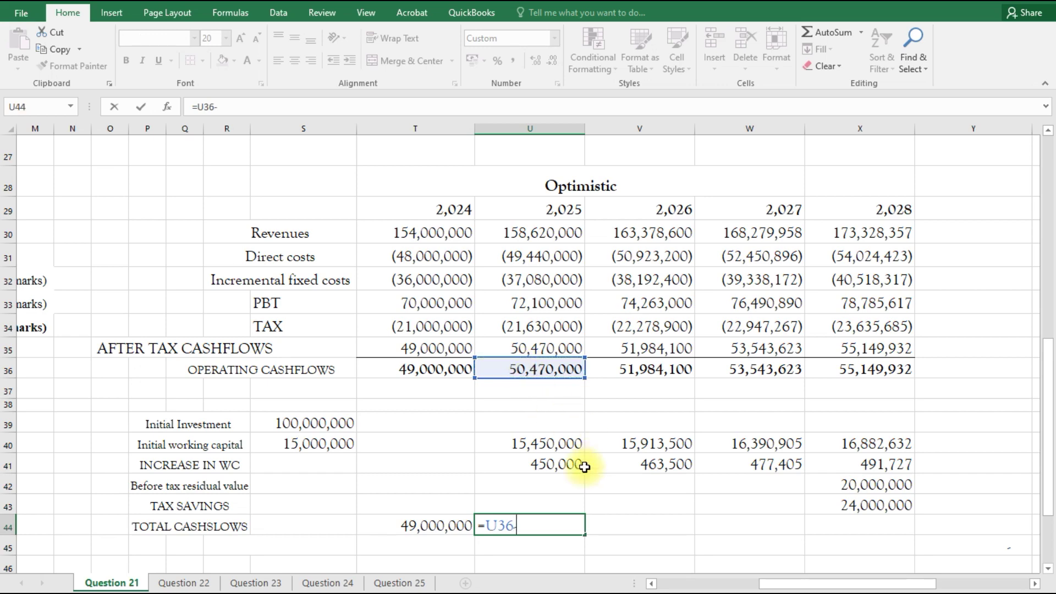
pyautogui.click(557, 467)
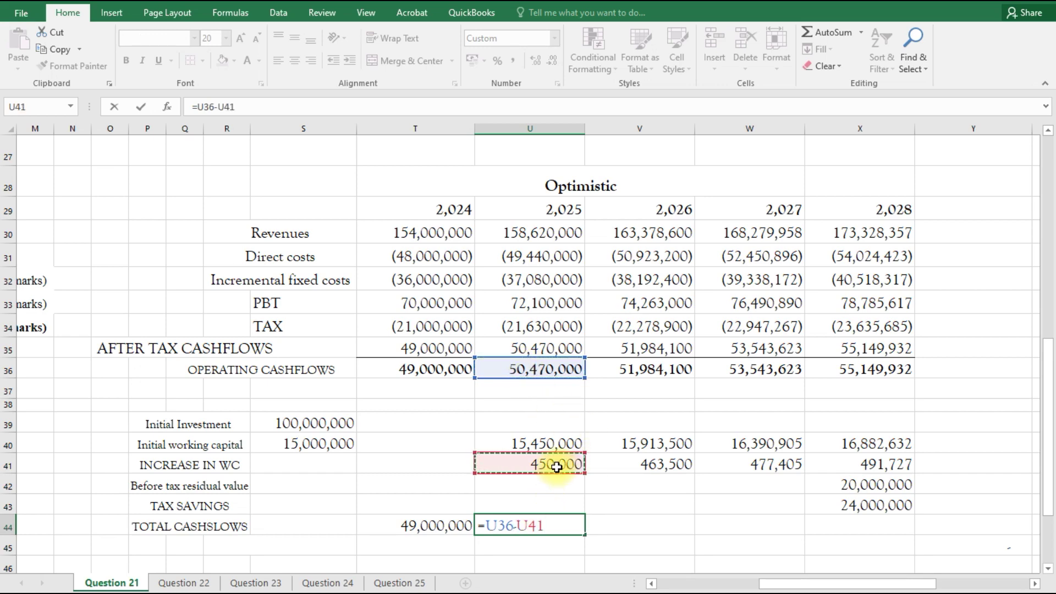
pyautogui.press('Return')
# Step: Calculate the 2026 total cashflow in V44 as operating cashflow less the working capital increase, =V36-V41
pyautogui.click(636, 527)
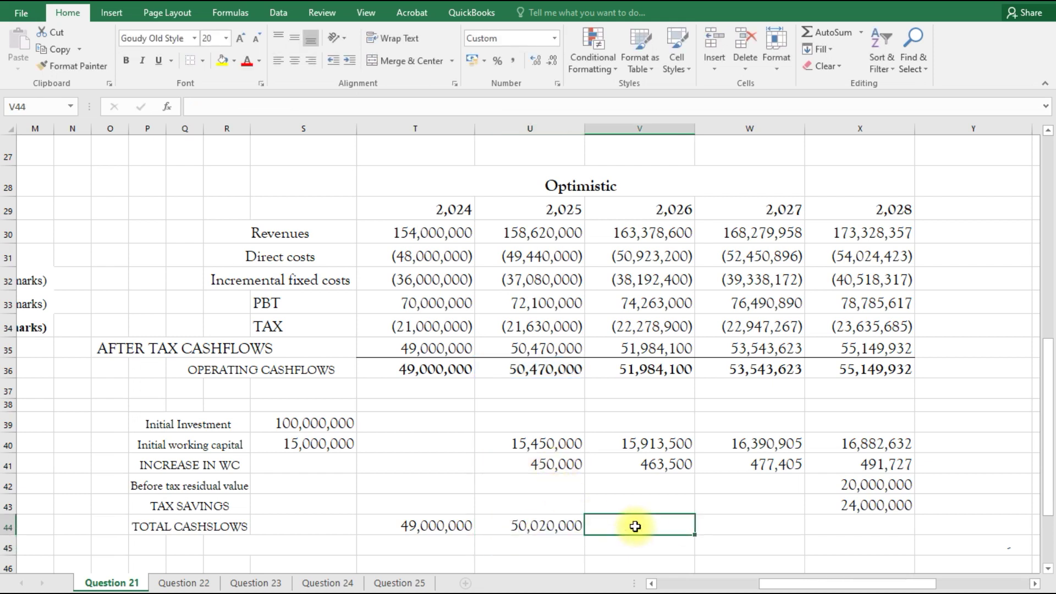
pyautogui.write('=')
pyautogui.click(634, 371)
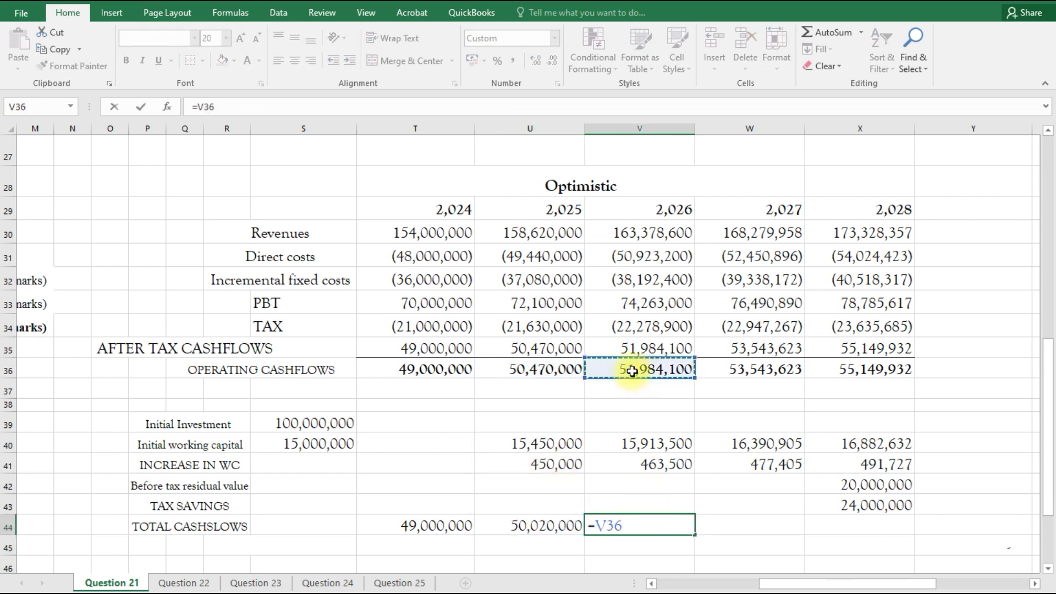
pyautogui.write('-')
pyautogui.click(660, 465)
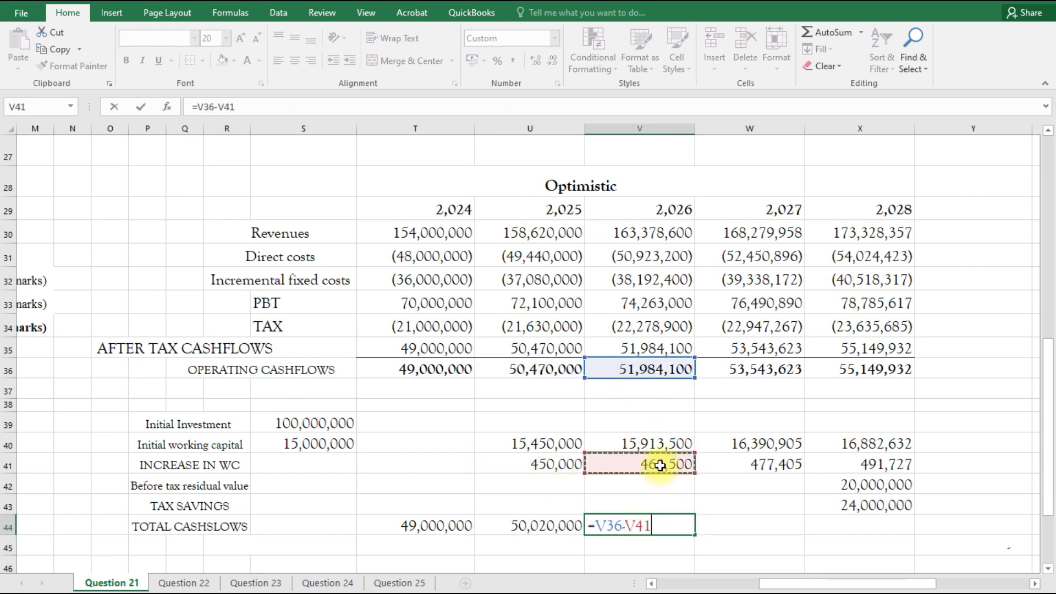
pyautogui.press('Return')
# Step: Calculate the 2027 total cashflow in W44 as operating cashflow less the working capital increase, =W36-W41
pyautogui.click(751, 526)
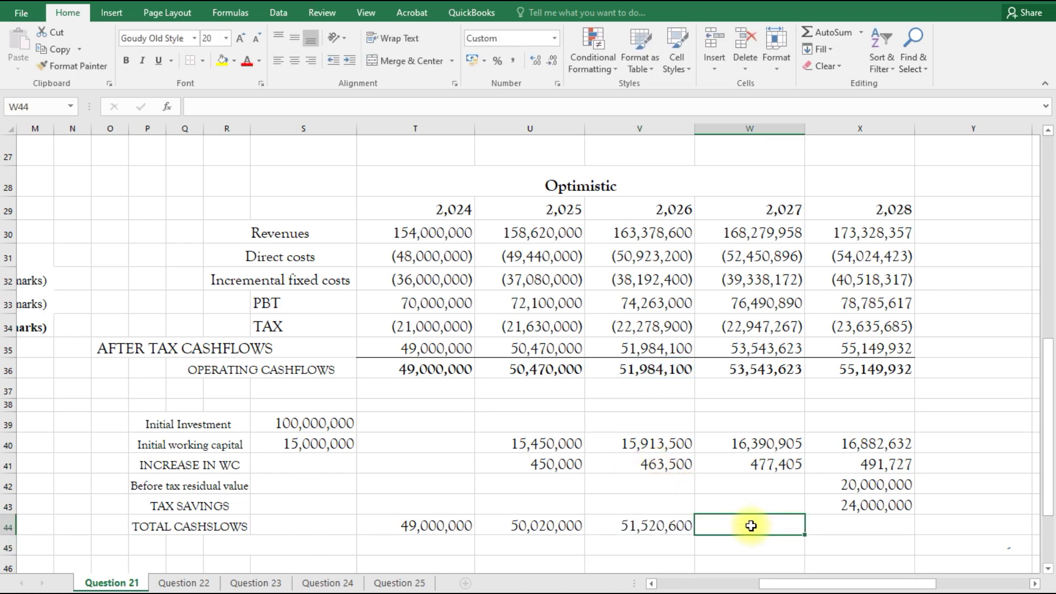
pyautogui.write('=')
pyautogui.click(750, 368)
pyautogui.write('-')
pyautogui.click(770, 467)
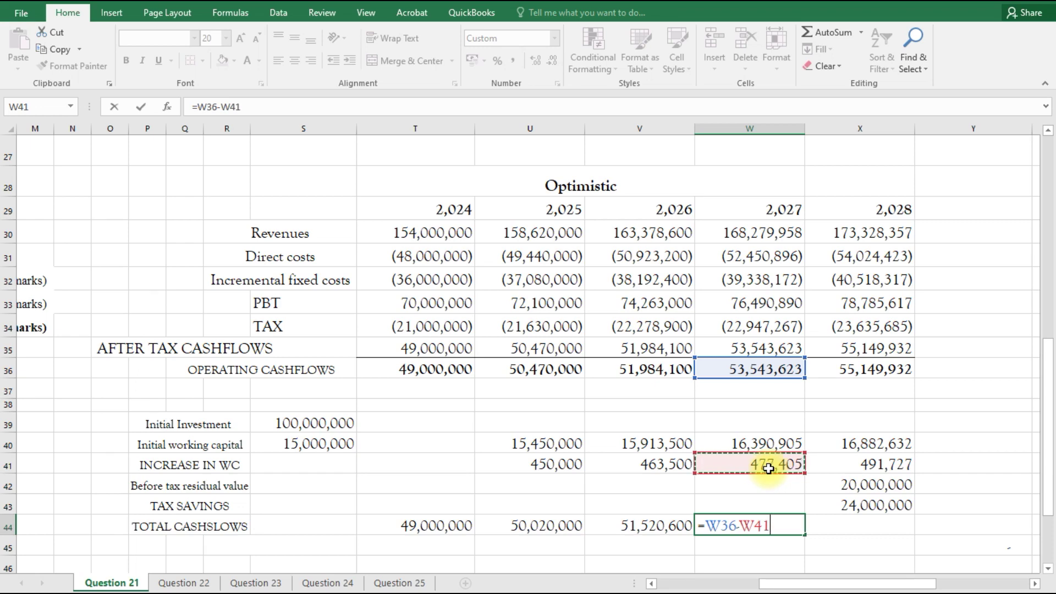
pyautogui.press('Return')
# Step: Calculate the 2028 total cashflow in X44 by adding working capital, residual value and tax savings to operating cashflow, =X36+X40+X42+X43
pyautogui.click(846, 524)
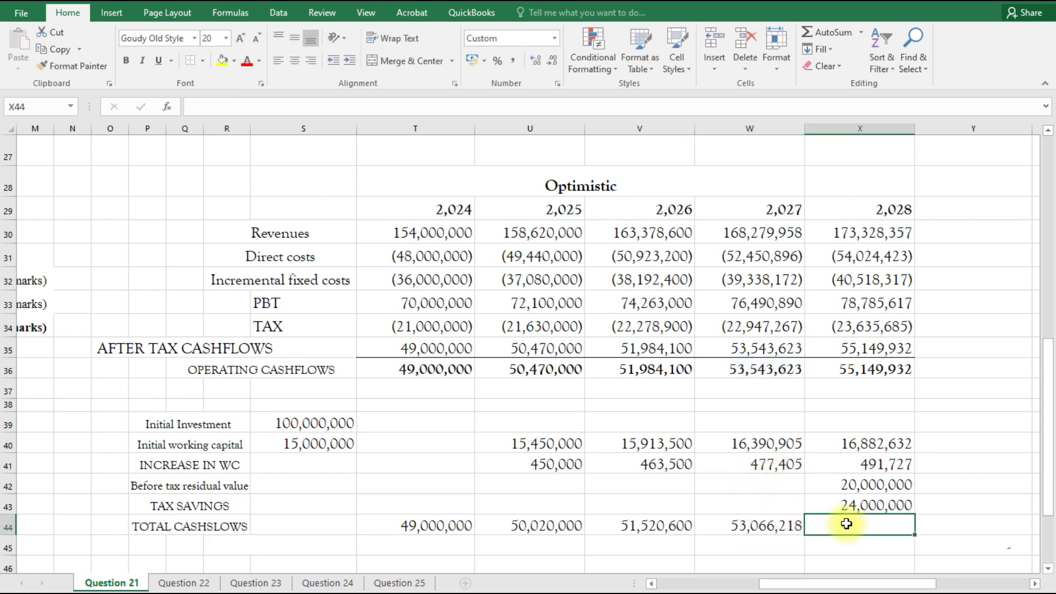
pyautogui.write('=')
pyautogui.click(870, 372)
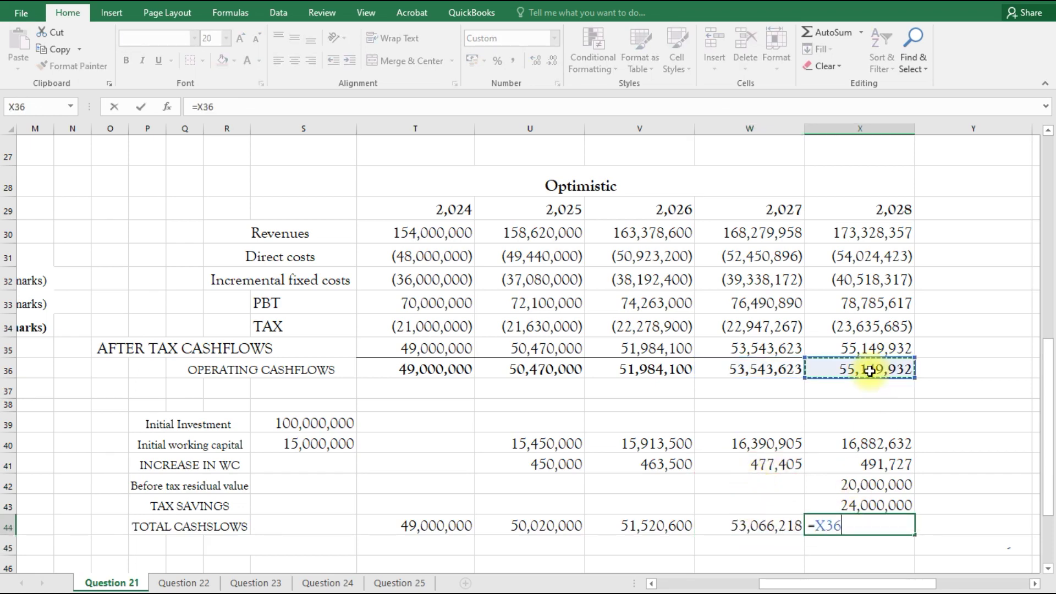
pyautogui.write('+')
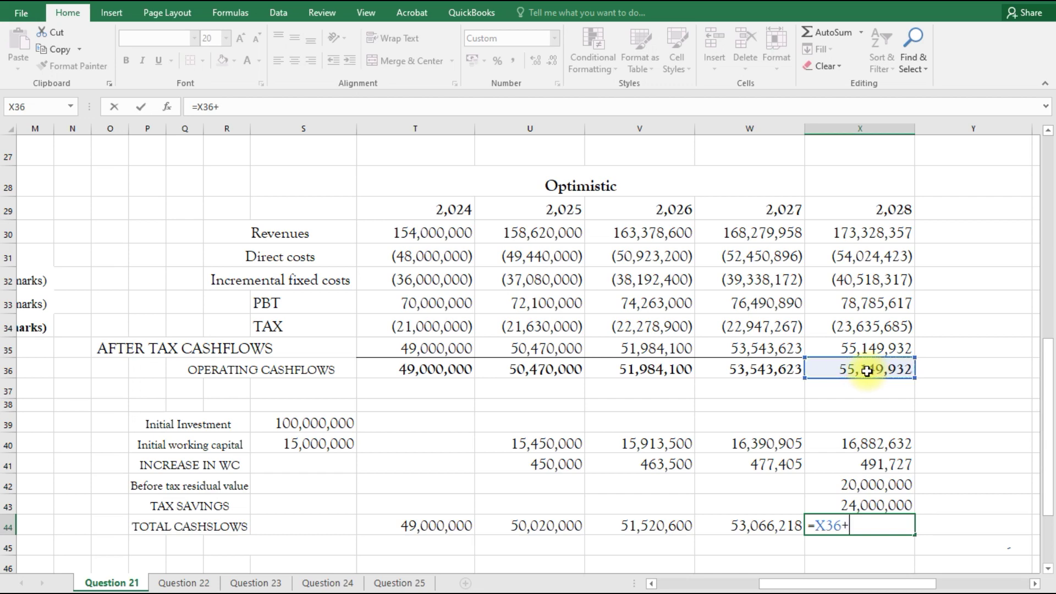
pyautogui.click(846, 443)
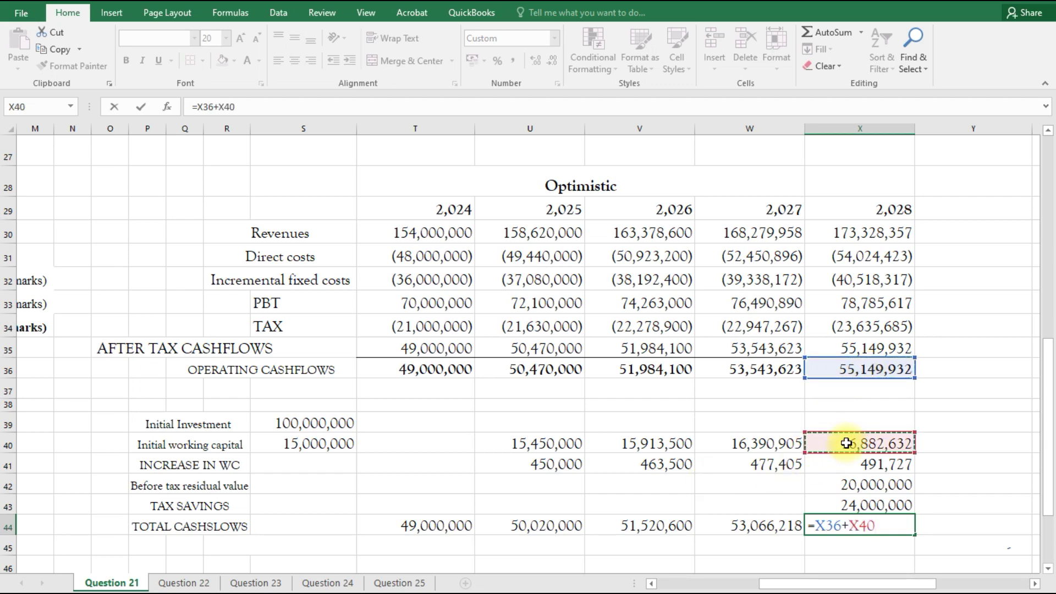
pyautogui.write('+')
pyautogui.click(871, 486)
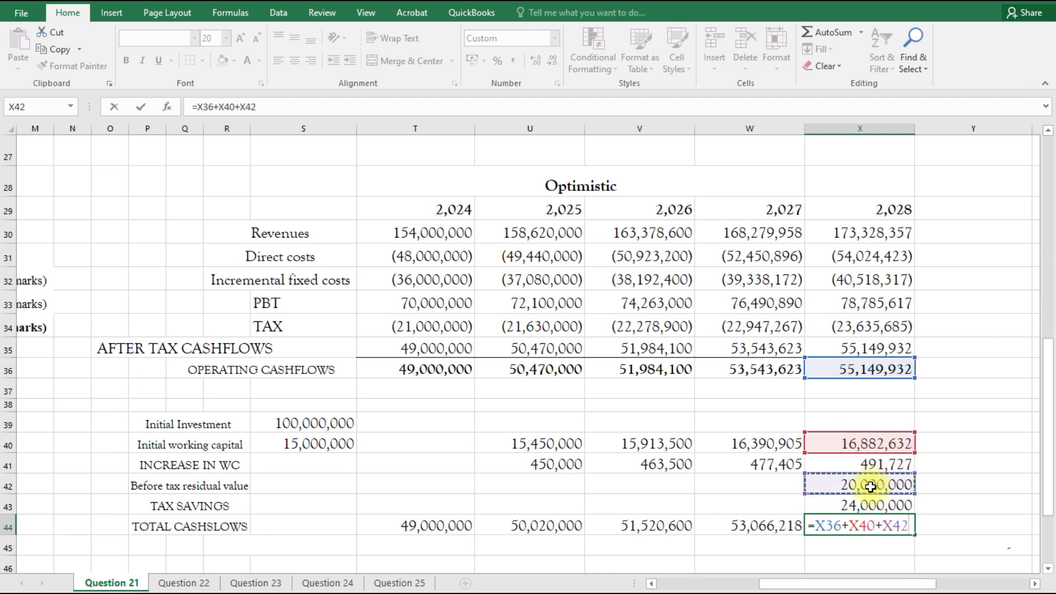
pyautogui.write('+')
pyautogui.click(862, 505)
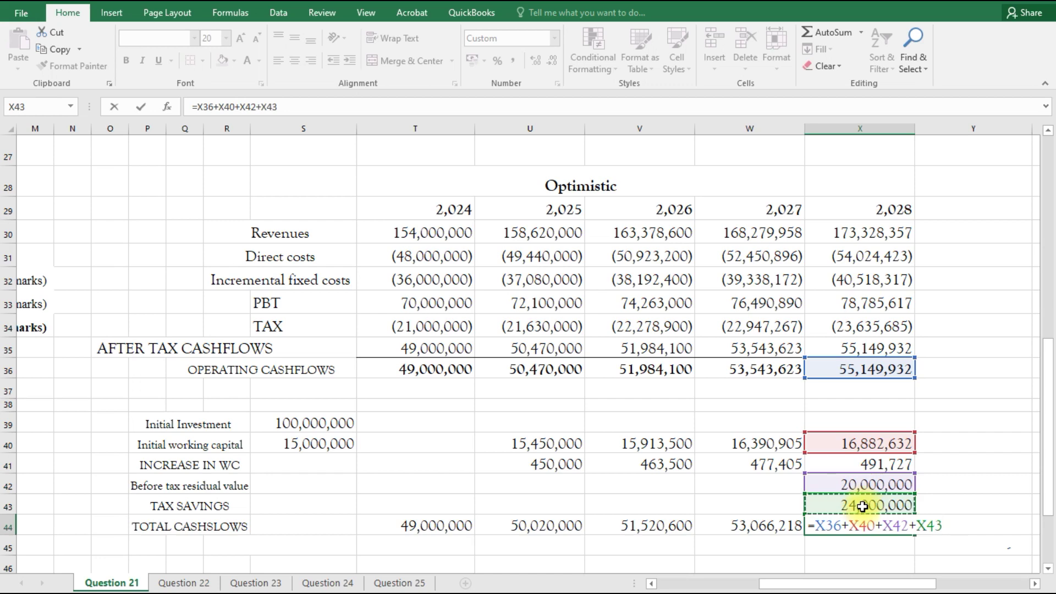
pyautogui.press('Return')
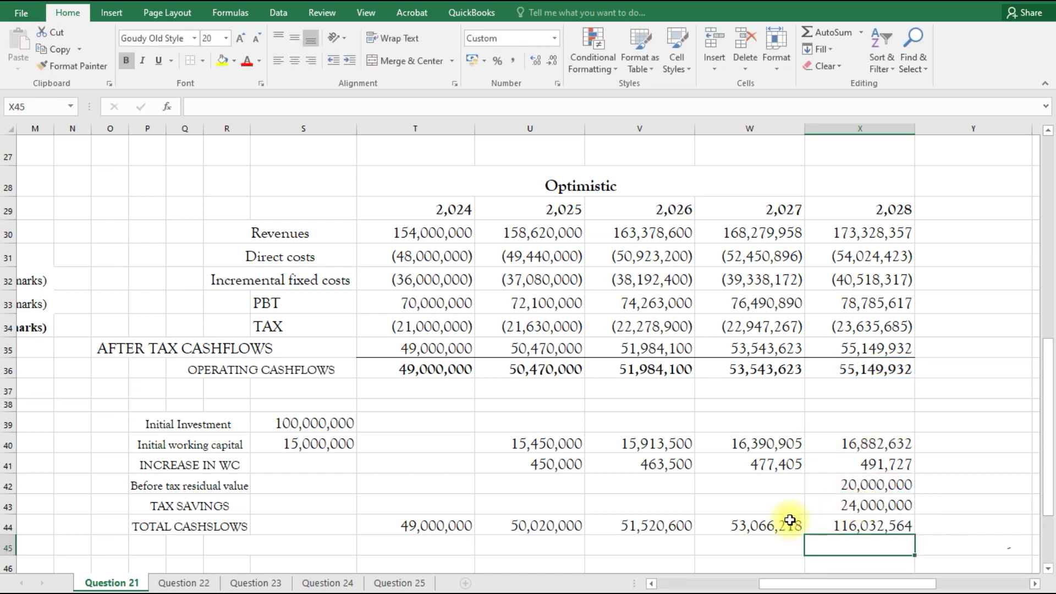
# Step: Make the Initial Investment in S39 negative by changing its formula to =-T17
pyautogui.click(299, 523)
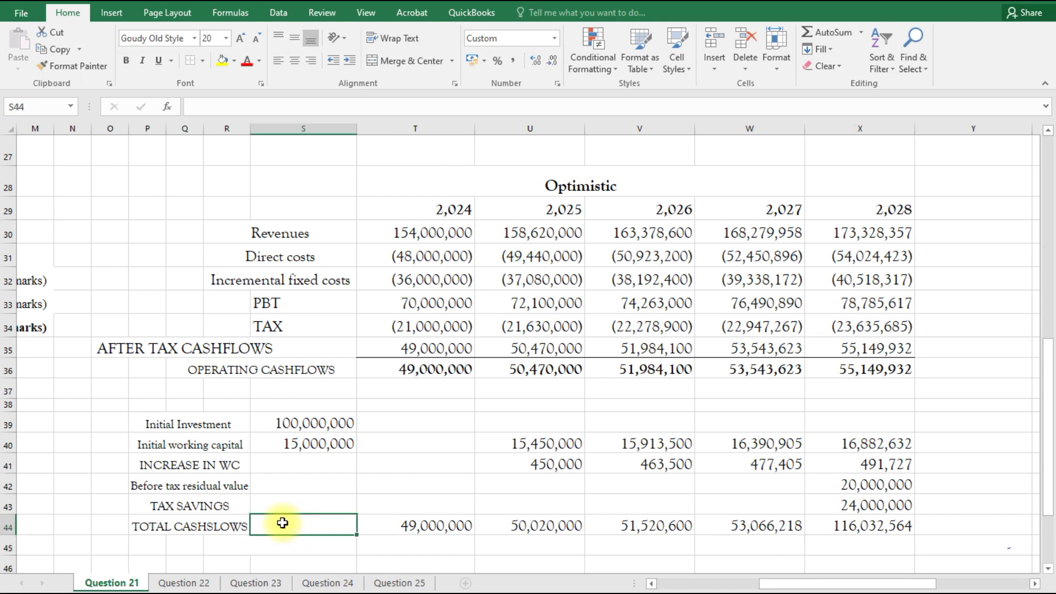
pyautogui.click(280, 425)
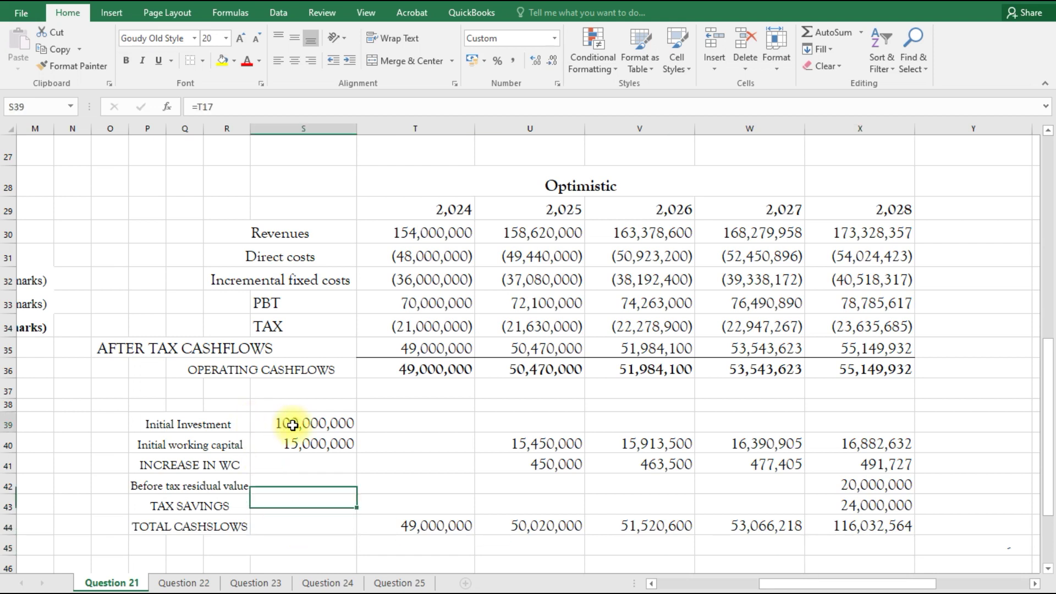
pyautogui.click(200, 107)
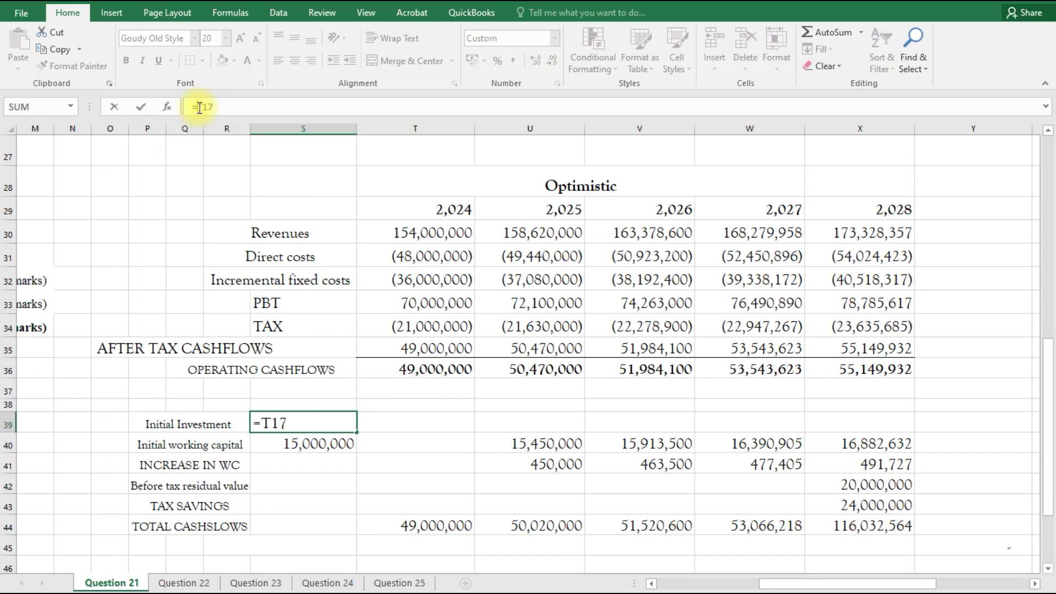
pyautogui.click(200, 106)
pyautogui.write('-')
pyautogui.press('Return')
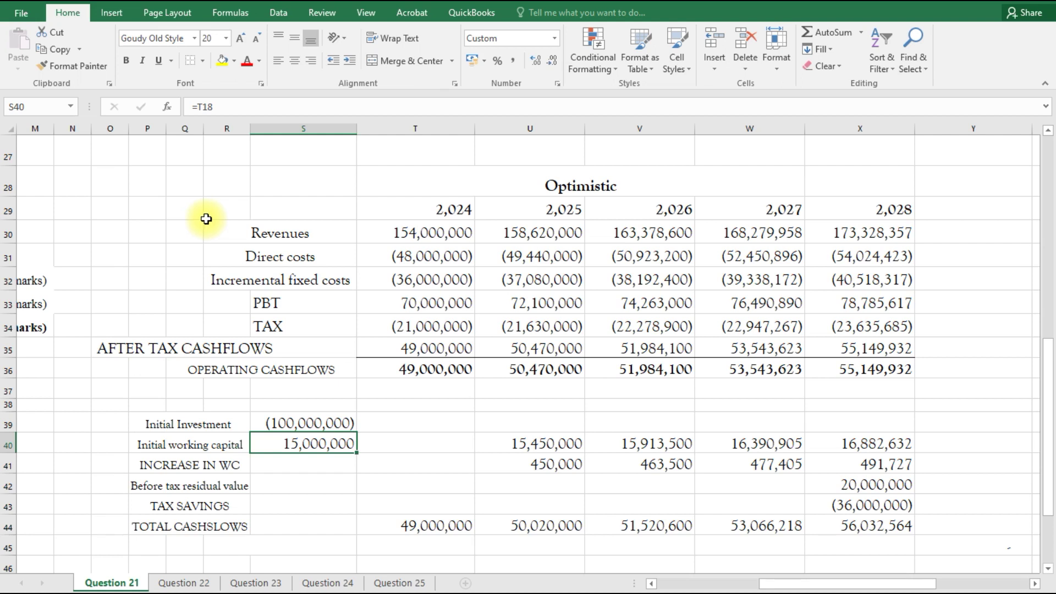
# Step: Remove the minus sign from the Initial Investment formula in S39 so that it reads =T17
pyautogui.click(266, 425)
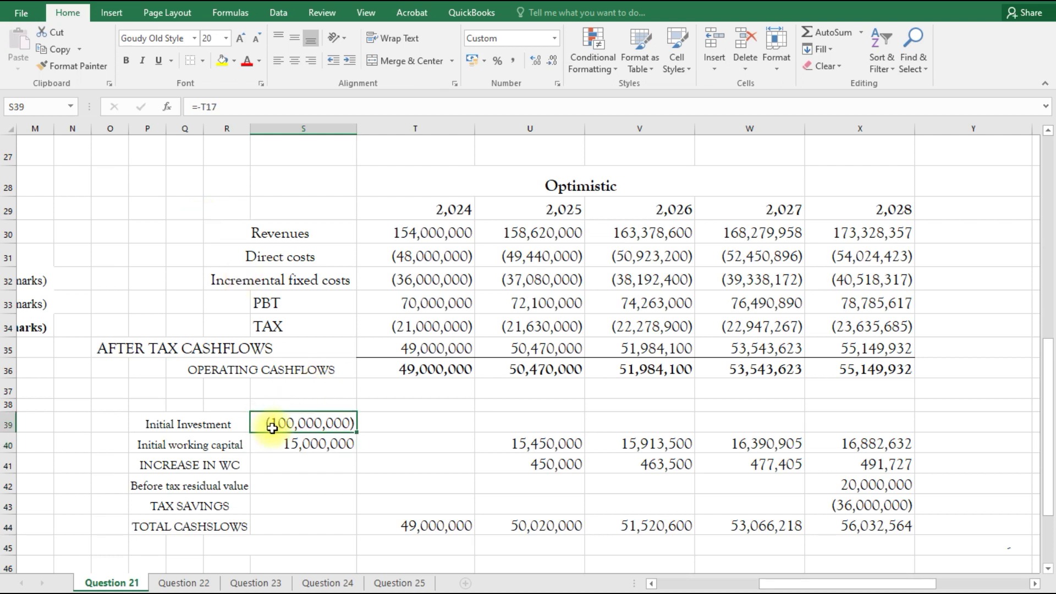
pyautogui.click(203, 108)
pyautogui.press('BackSpace')
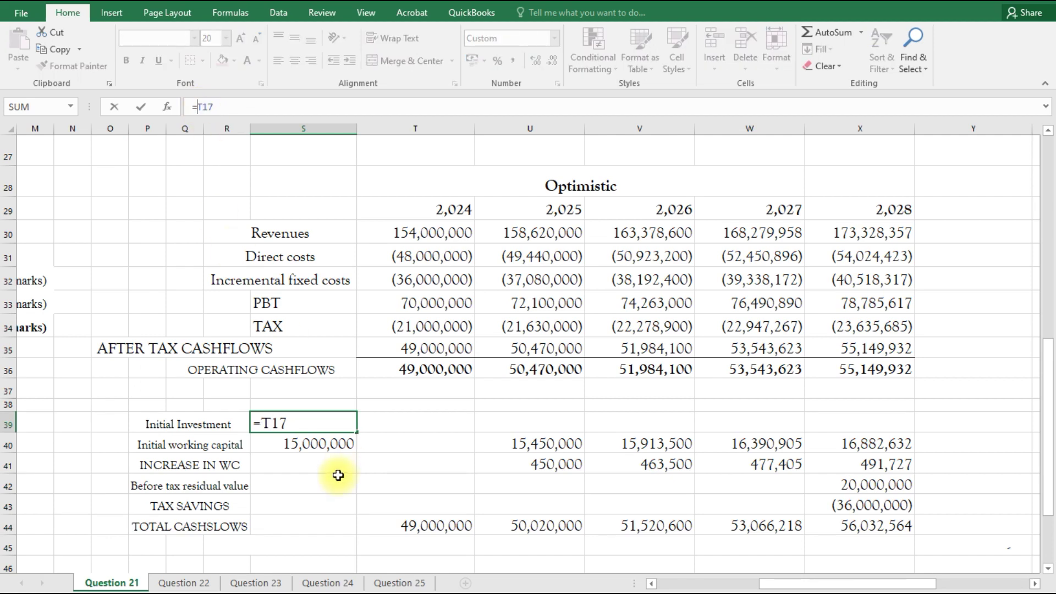
pyautogui.click(308, 526)
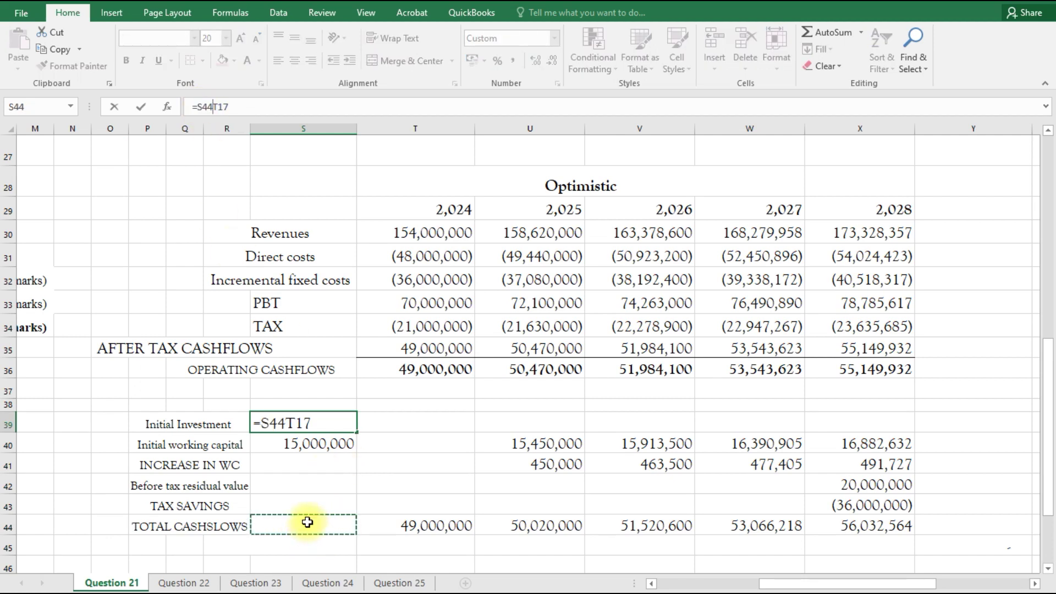
pyautogui.press('BackSpace')
pyautogui.press('BackSpace')
pyautogui.press('BackSpace')
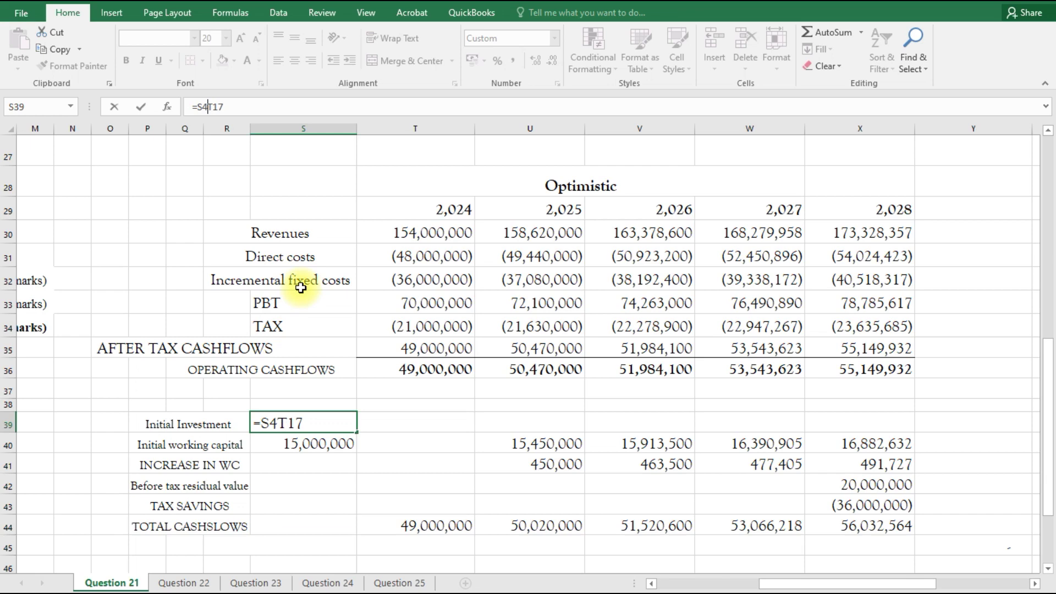
pyautogui.press('Return')
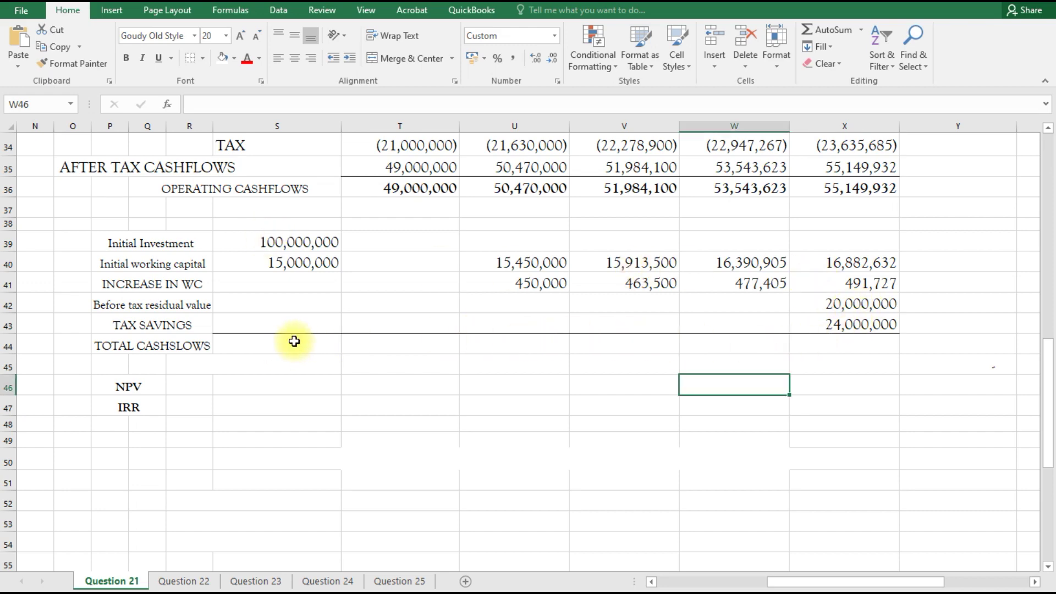
# Step: Calculate the initial total cashflow in S44 as the negative sum of initial investment and working capital, =-(S39+S40)
pyautogui.click(275, 347)
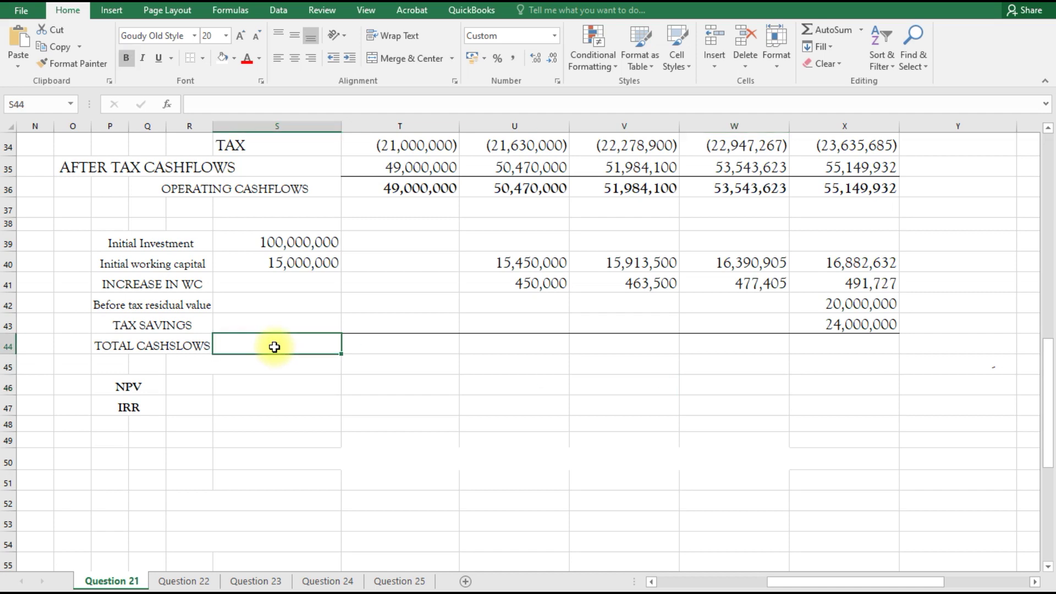
pyautogui.write('=-(')
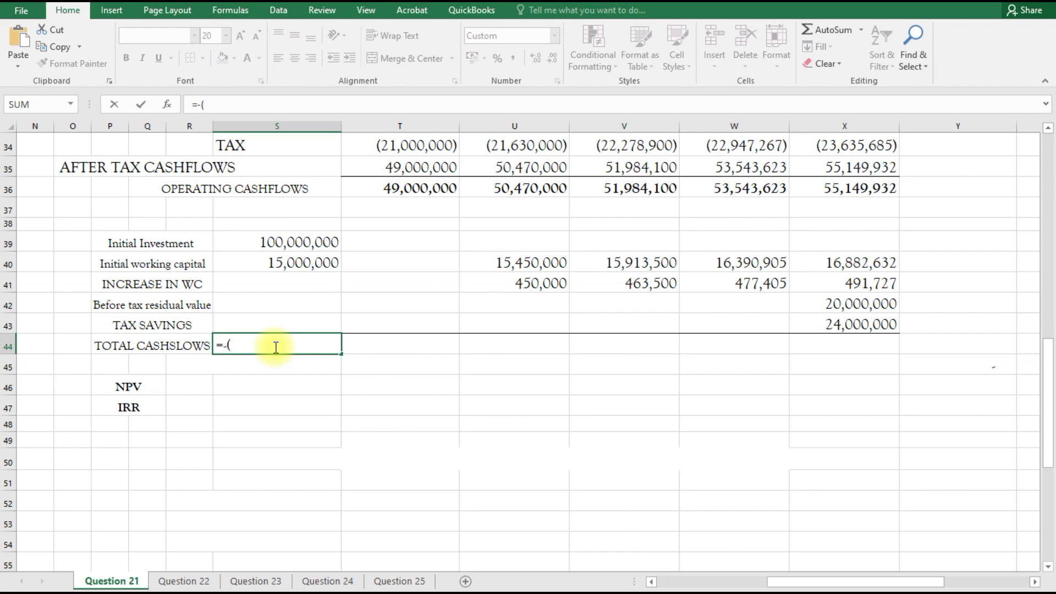
pyautogui.click(268, 240)
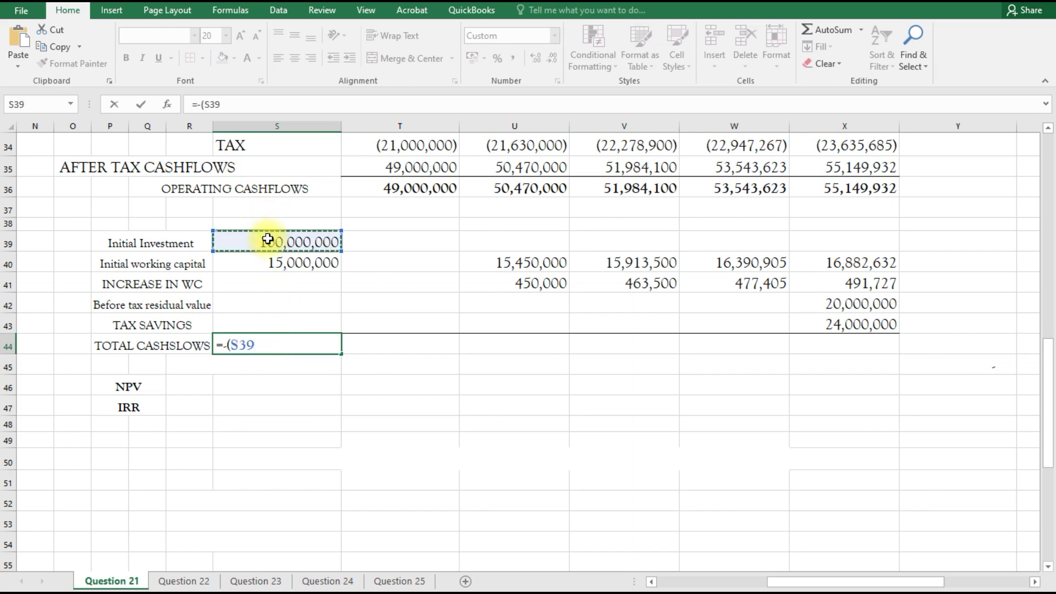
pyautogui.write('+')
pyautogui.click(281, 263)
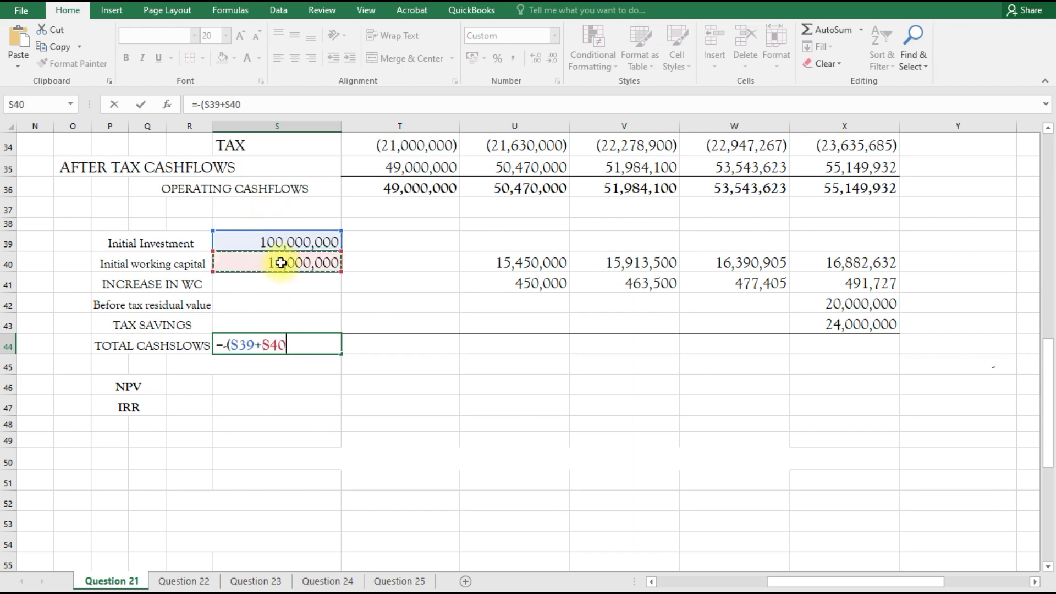
pyautogui.write(')')
pyautogui.press('Return')
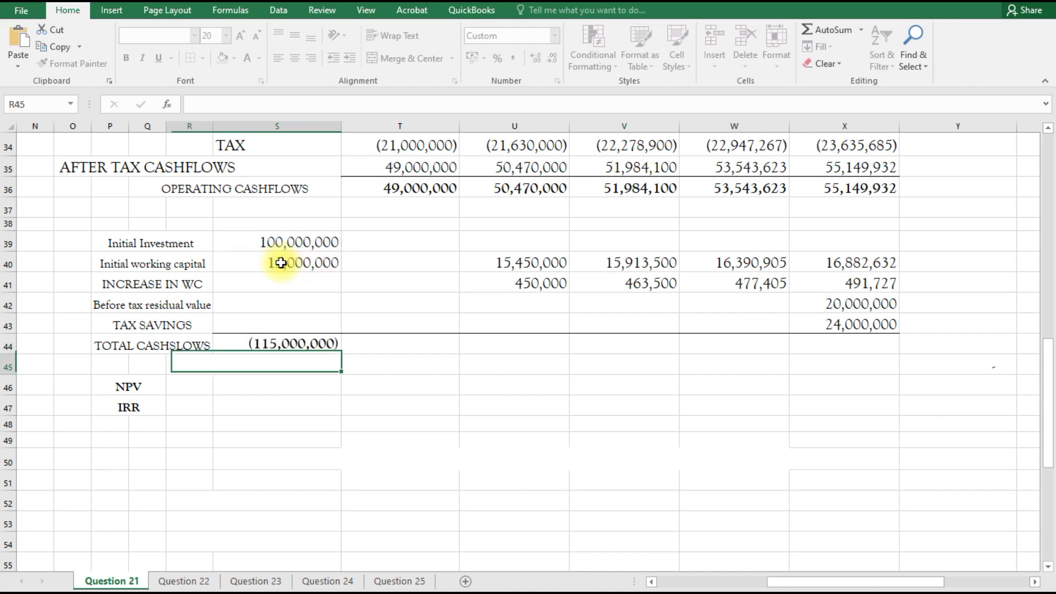
# Step: Set the 2024 total cashflow in T44 equal to that year's operating cashflow, =T36
pyautogui.click(416, 350)
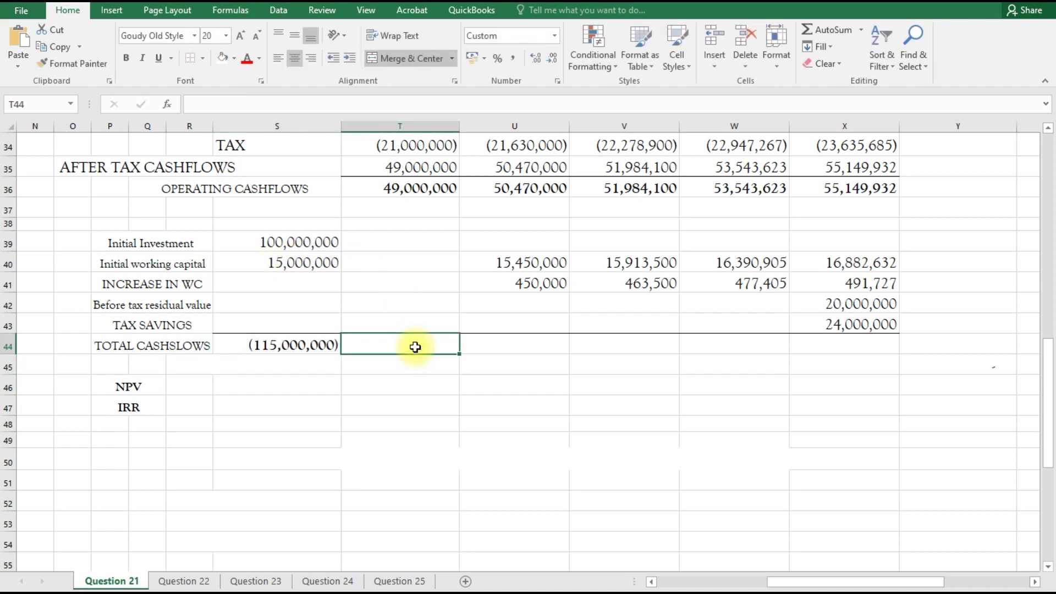
pyautogui.write('=')
pyautogui.click(383, 188)
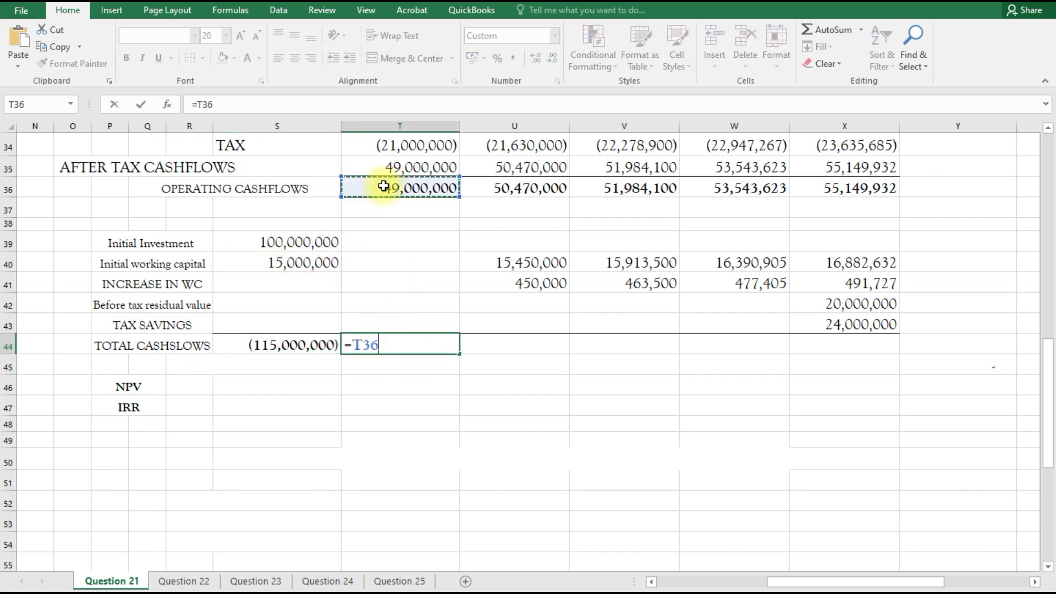
pyautogui.hotkey('ctrl', 'Return')
# Step: Calculate the 2025 total cashflow in U44 as operating cashflow less the working capital increase, =U36-U41
pyautogui.click(507, 347)
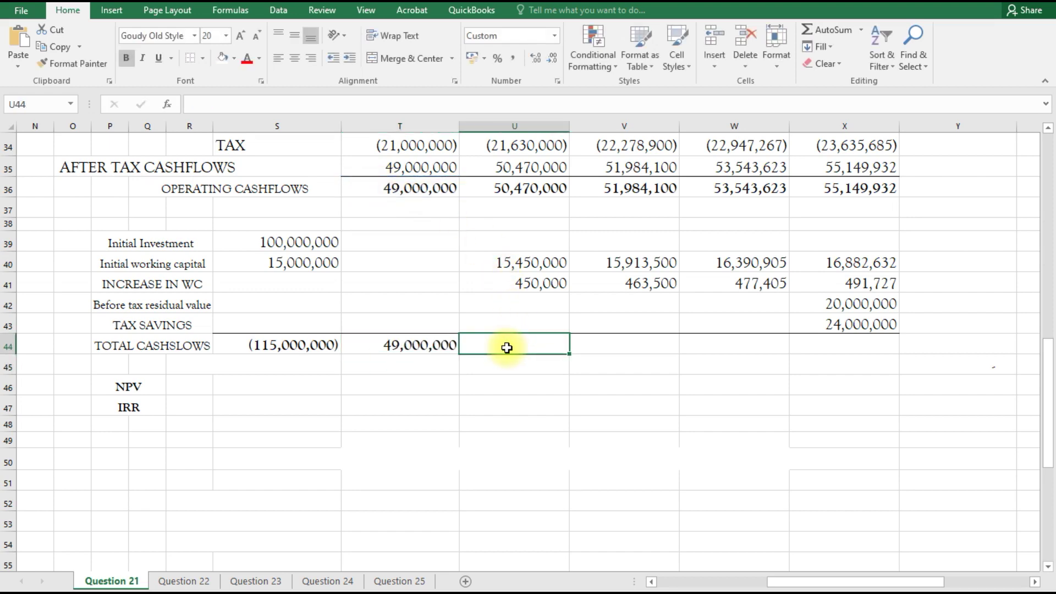
pyautogui.write('=')
pyautogui.click(514, 186)
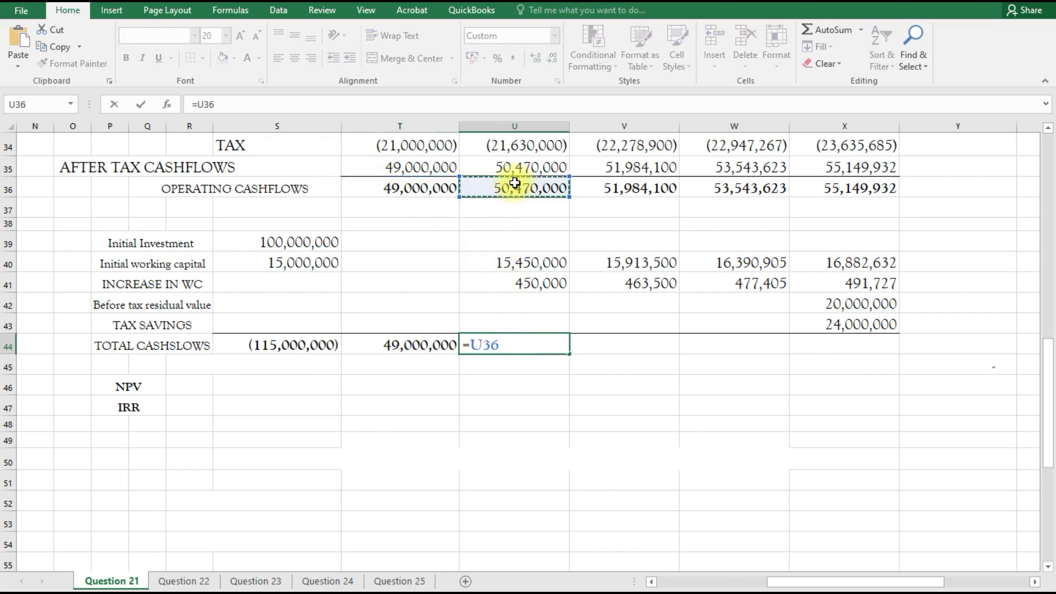
pyautogui.write('-')
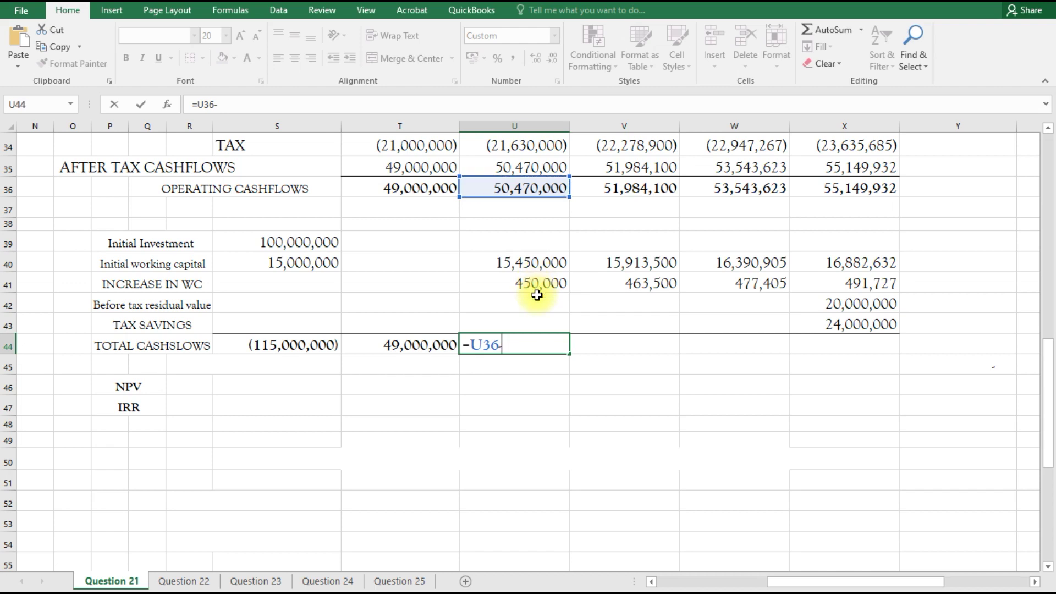
pyautogui.click(534, 289)
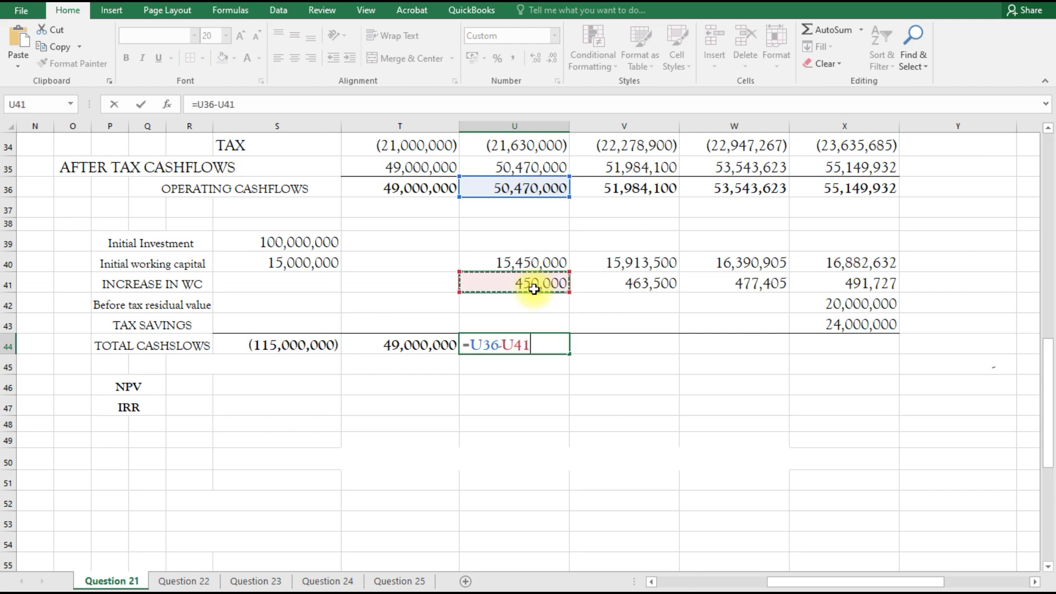
pyautogui.press('Return')
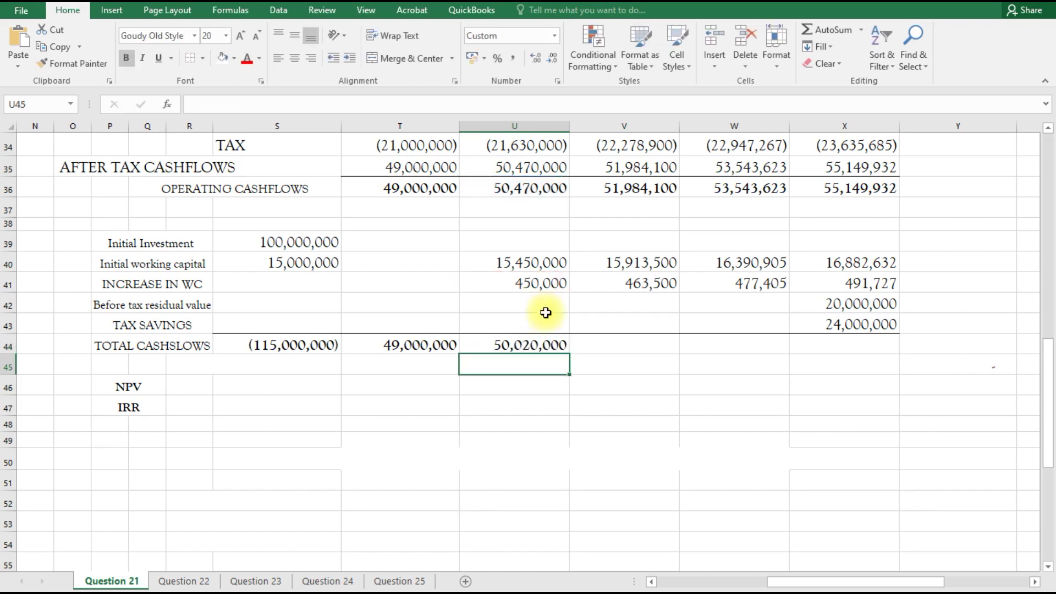
# Step: Calculate the 2026 total cashflow in V44 as operating cashflow less the working capital increase, =V36-V41
pyautogui.click(611, 343)
pyautogui.write('=')
pyautogui.click(644, 190)
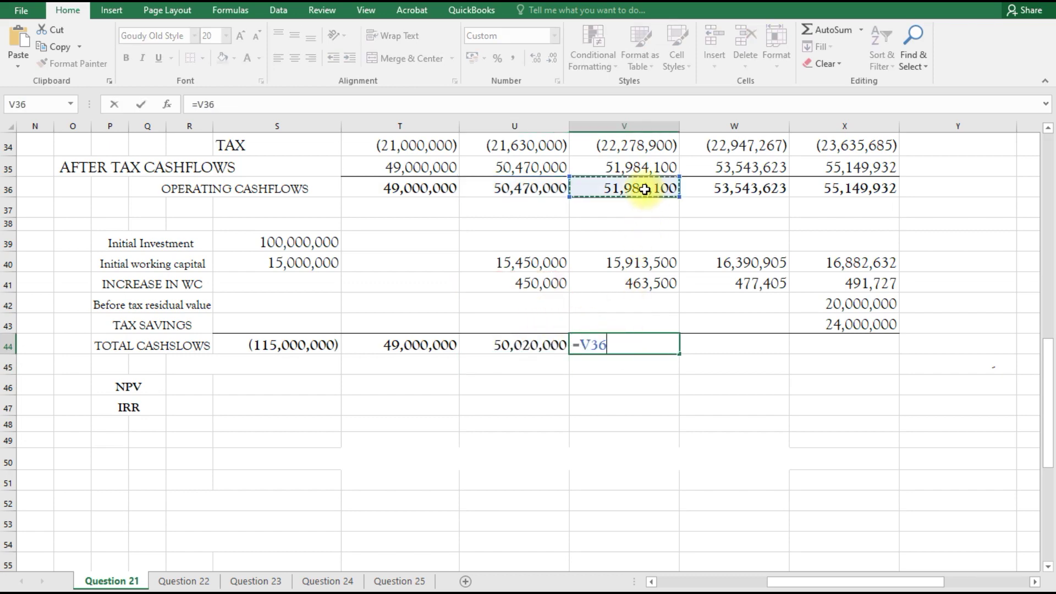
pyautogui.write('-')
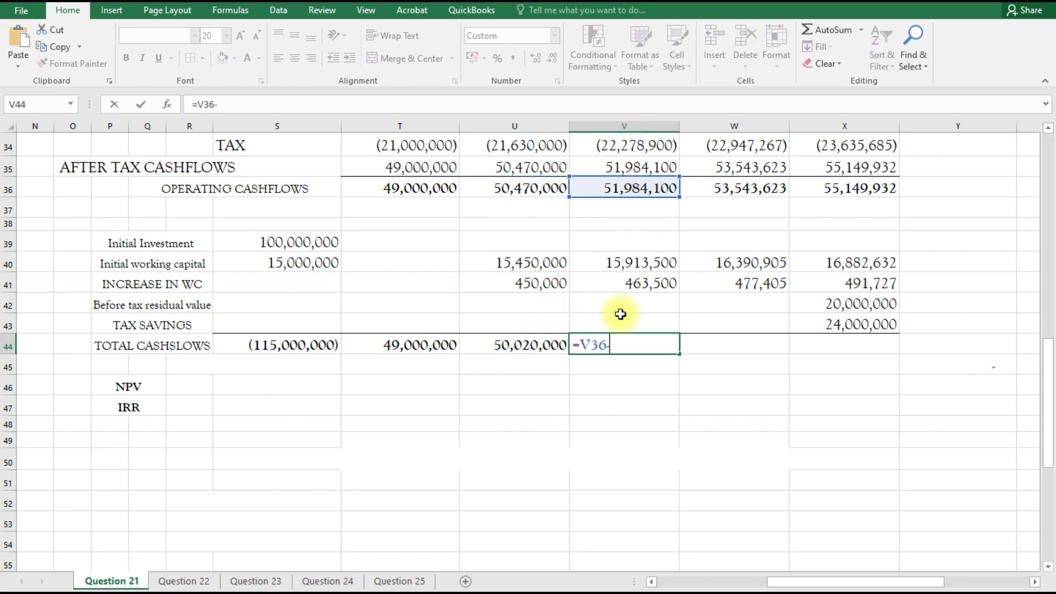
pyautogui.click(623, 279)
pyautogui.press('Return')
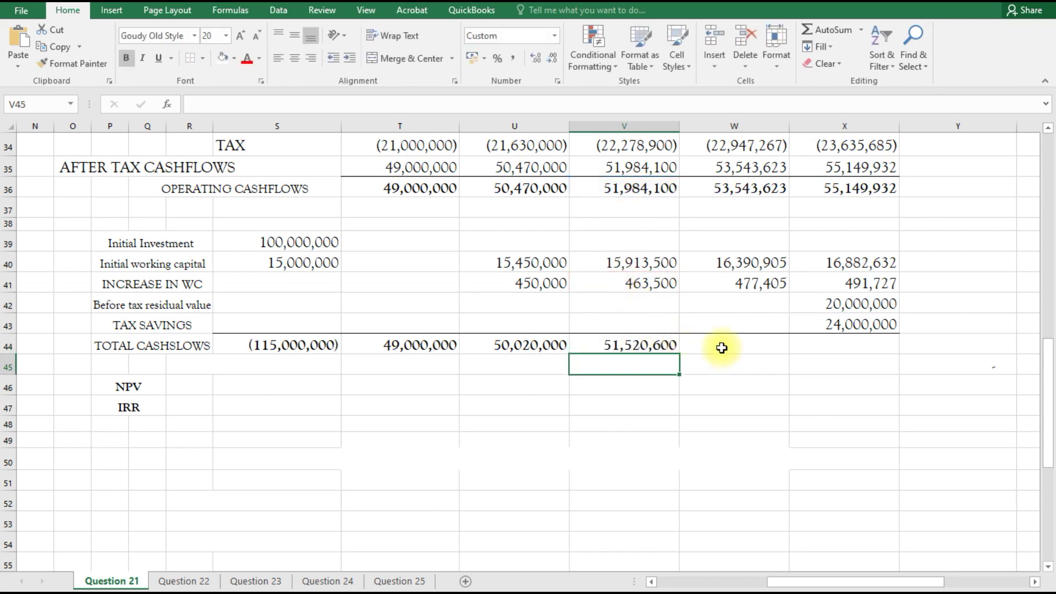
# Step: Calculate the 2027 total cashflow in W44 as operating cashflow less the working capital increase, =W36-W41
pyautogui.click(722, 346)
pyautogui.write('=')
pyautogui.click(744, 189)
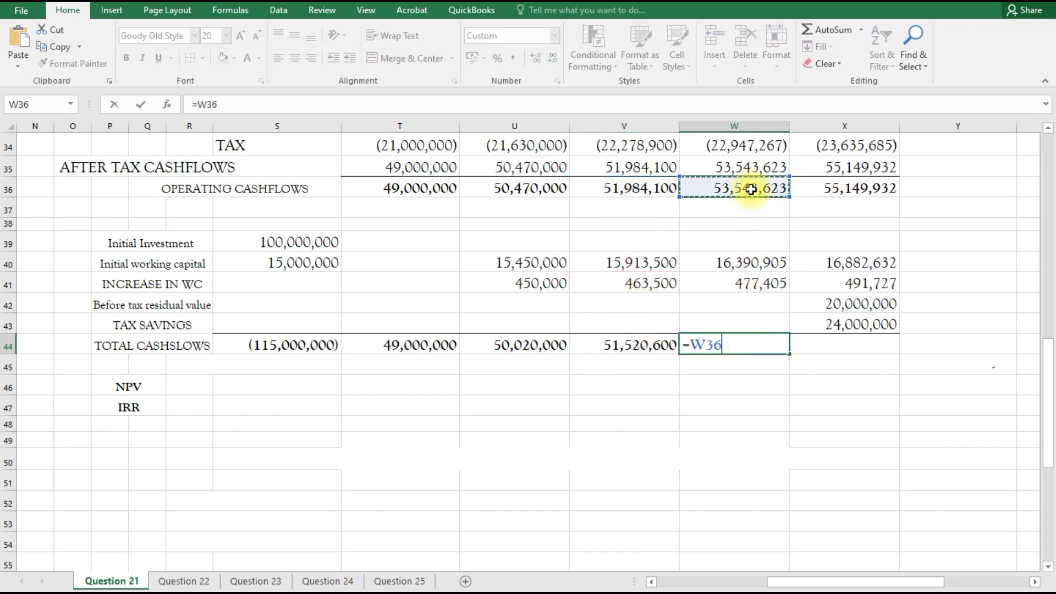
pyautogui.write('-')
pyautogui.click(750, 284)
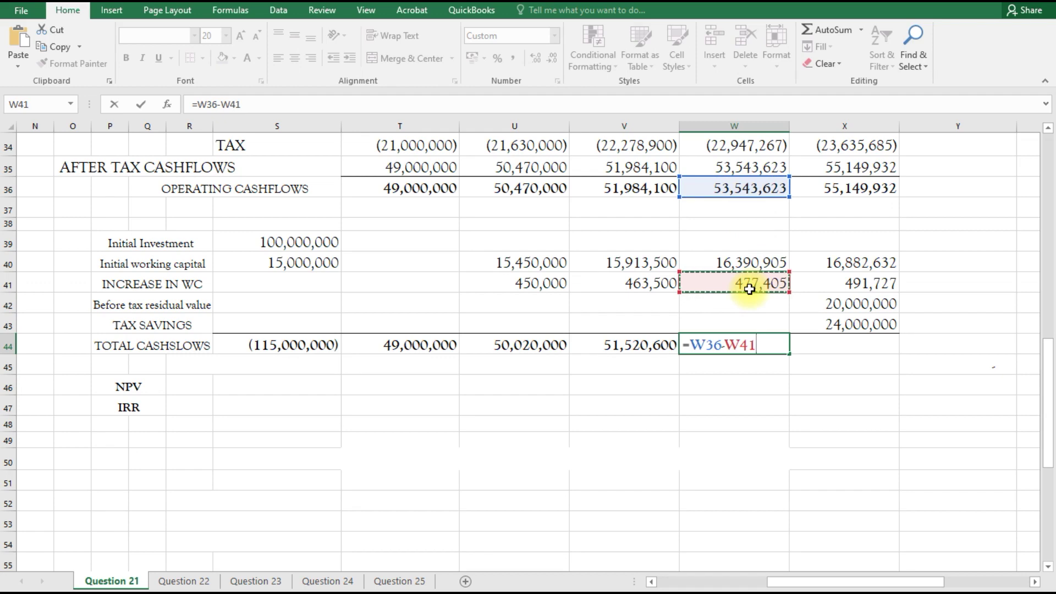
pyautogui.press('Return')
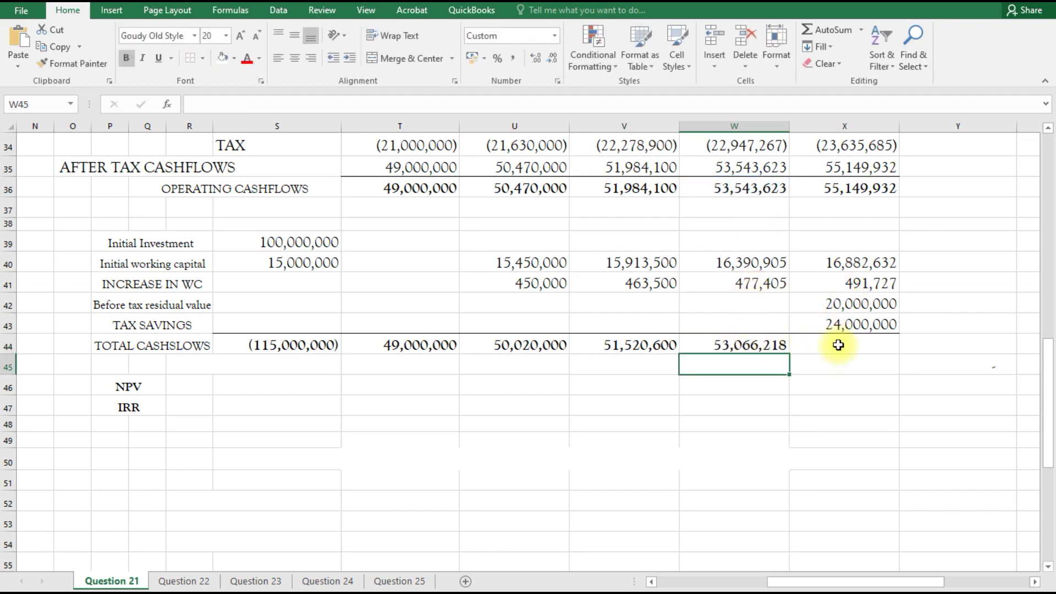
# Step: Calculate the 2028 total cashflow in X44 as operating cashflow plus working capital, residual value and tax savings, =X36+X40+X42+X43
pyautogui.click(838, 345)
pyautogui.write('=')
pyautogui.click(846, 188)
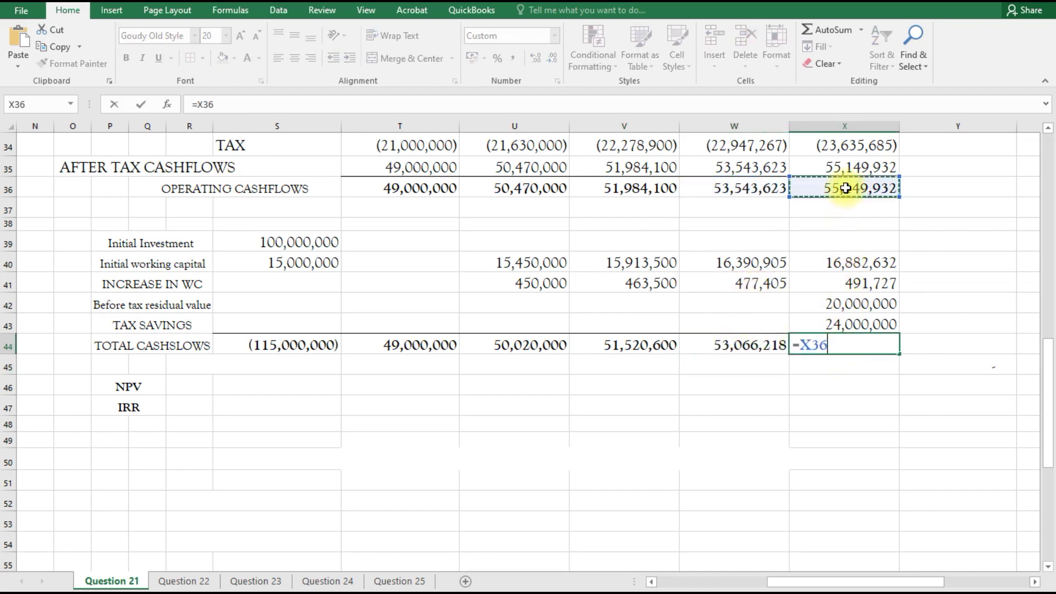
pyautogui.write('+')
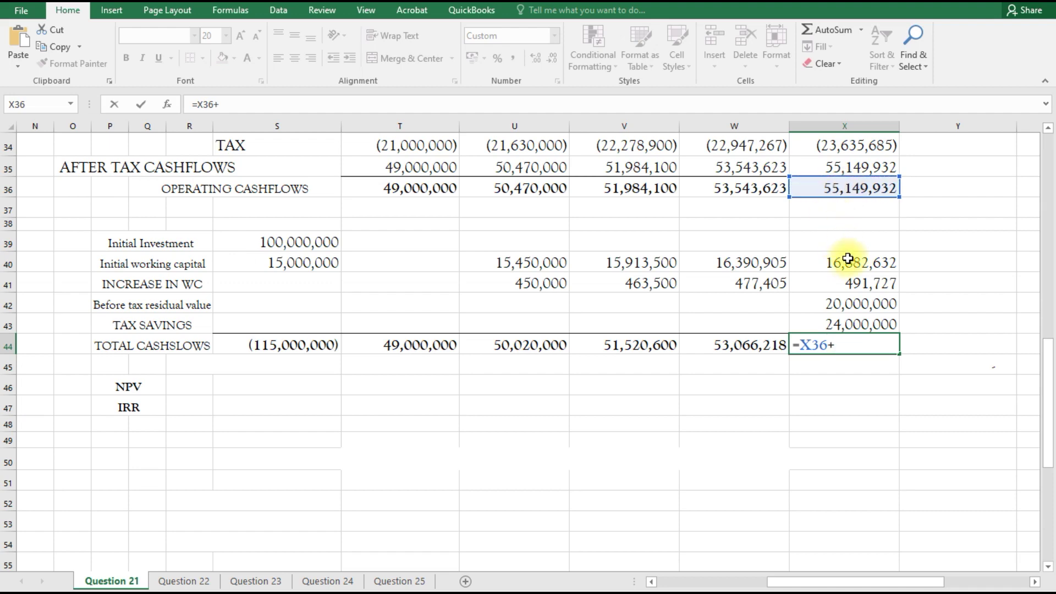
pyautogui.click(848, 262)
pyautogui.write('+')
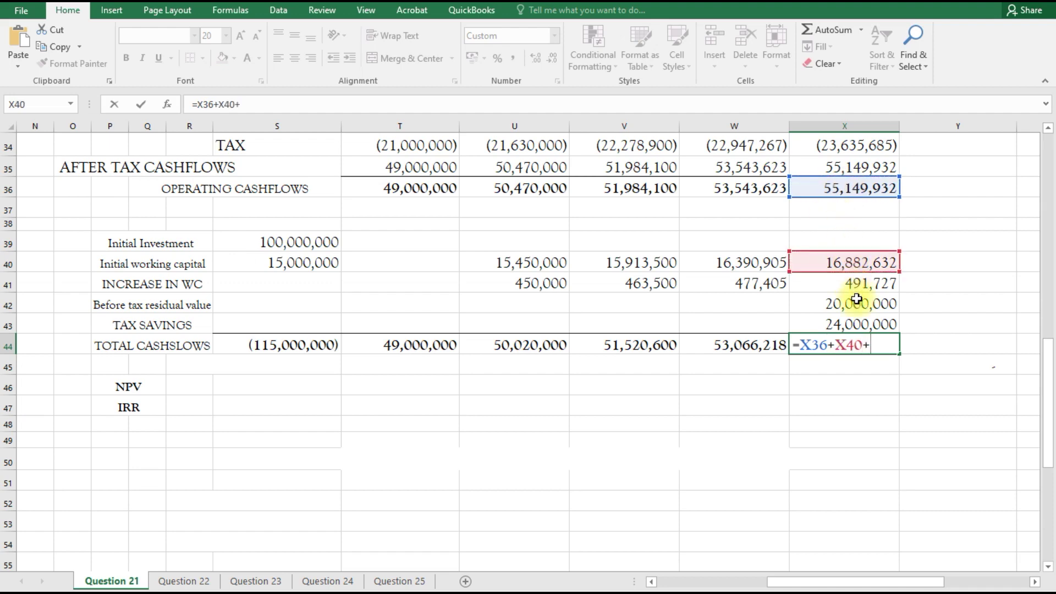
pyautogui.click(857, 303)
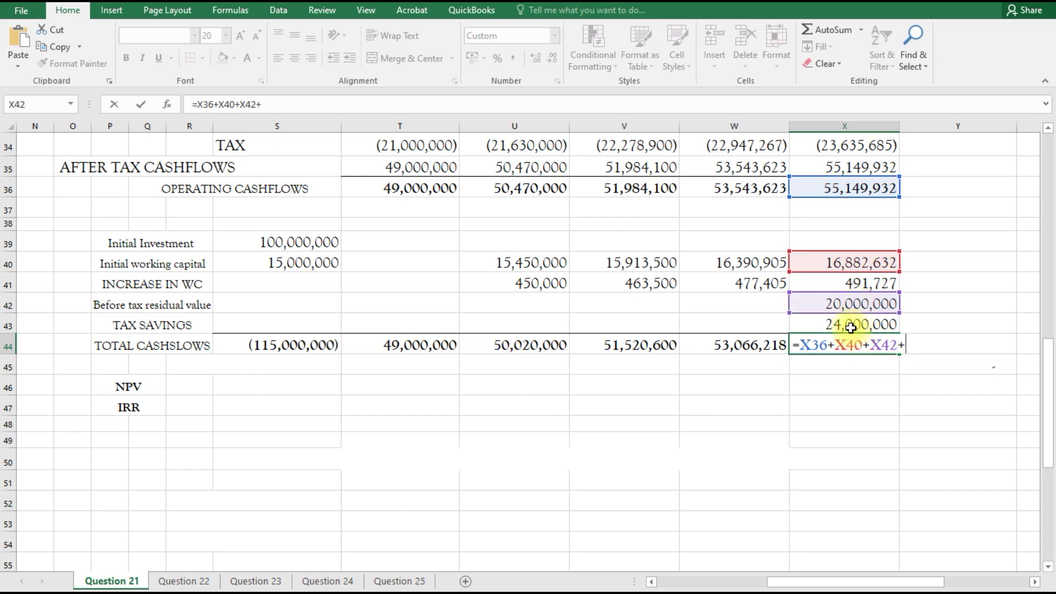
pyautogui.write('+')
pyautogui.click(851, 328)
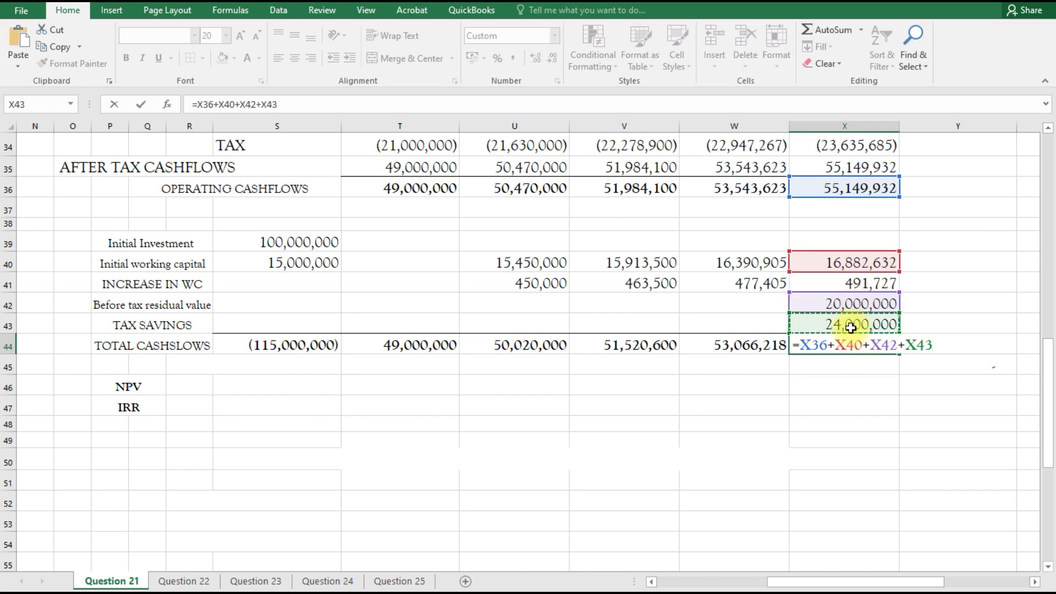
pyautogui.press('Return')
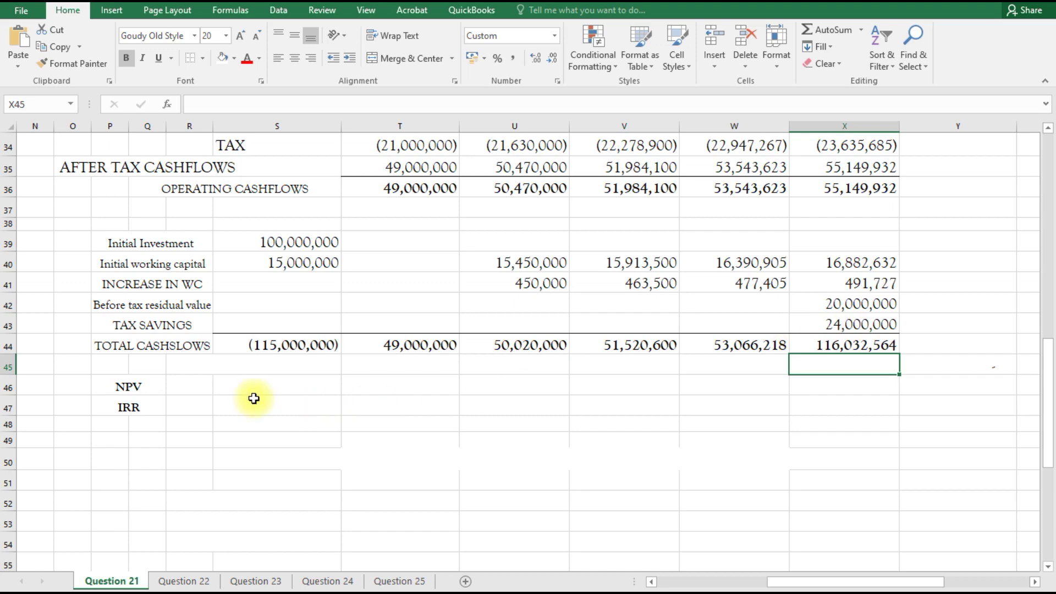
# Step: Start an NPV formula in S46 using the WACC rate in D21 as the discount rate
pyautogui.click(240, 384)
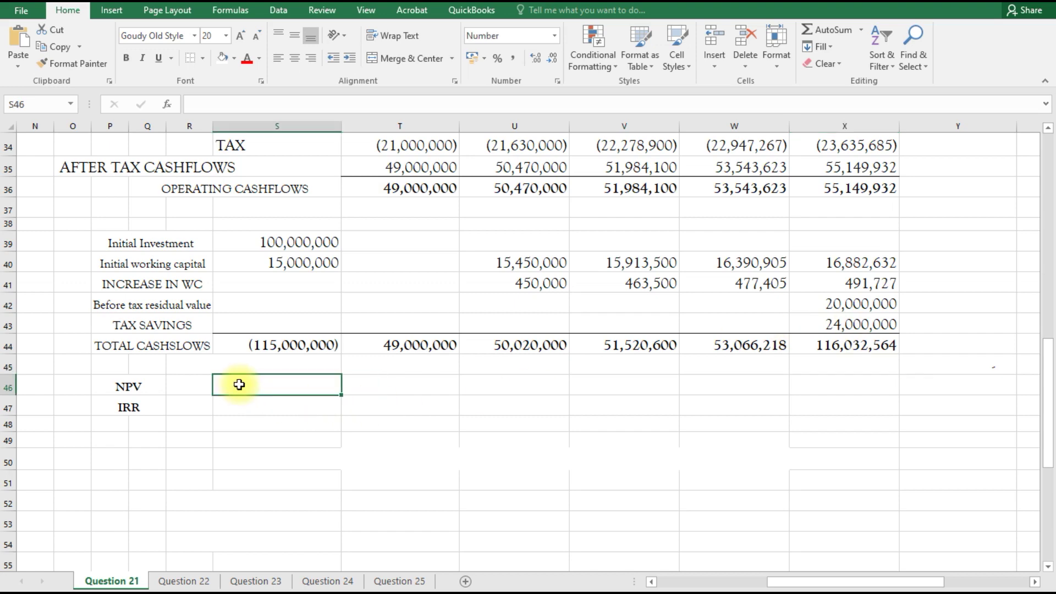
pyautogui.write('=')
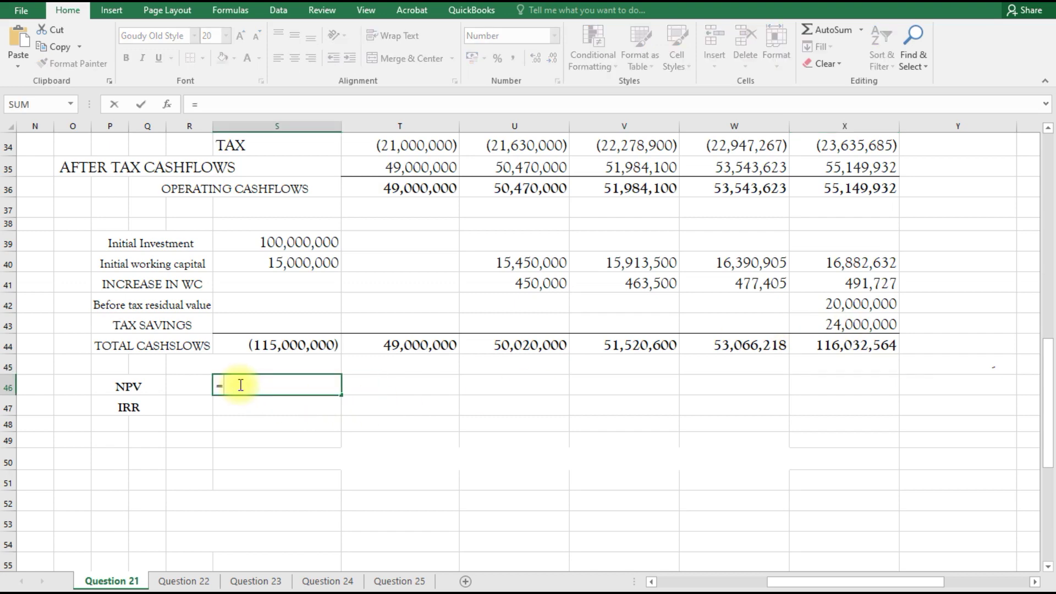
pyautogui.write('NPV')
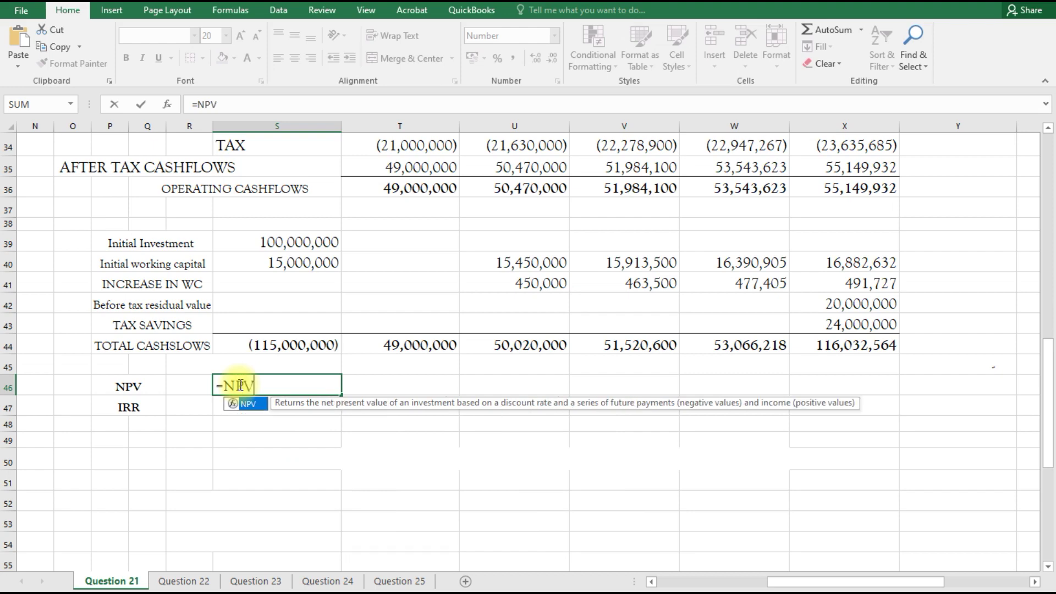
pyautogui.write('(')
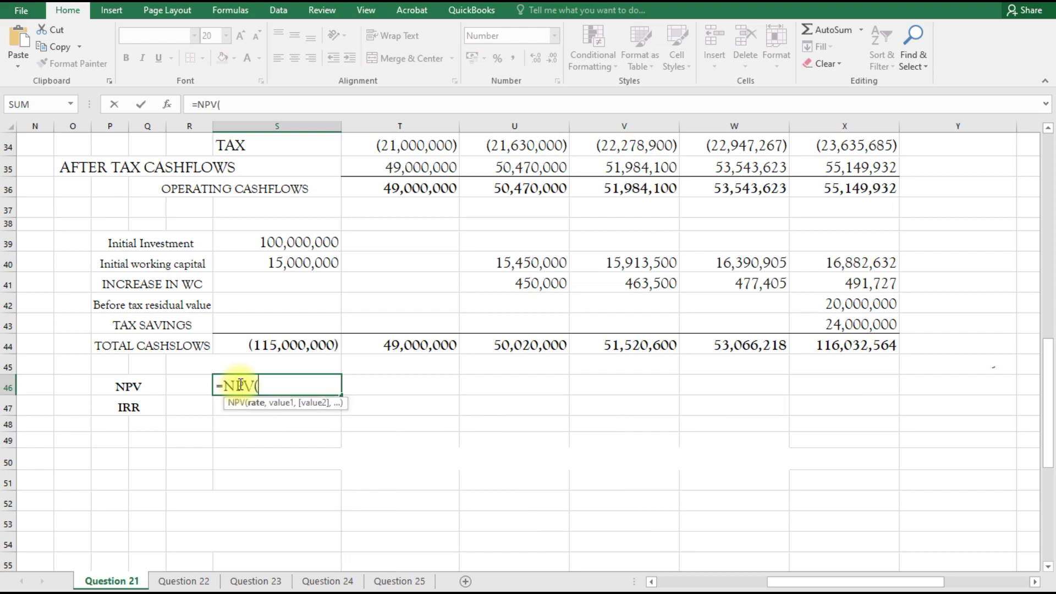
pyautogui.click(652, 582)
pyautogui.moveTo(652, 582); pyautogui.dragTo(652, 582)
pyautogui.moveTo(1050, 420); pyautogui.dragTo(1049, 316)
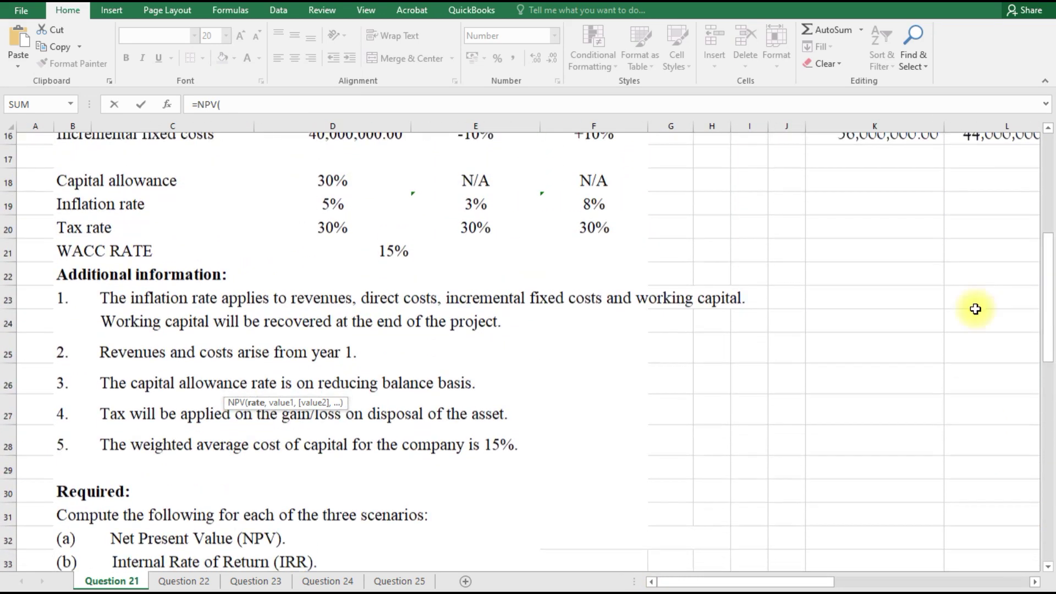
pyautogui.click(394, 240)
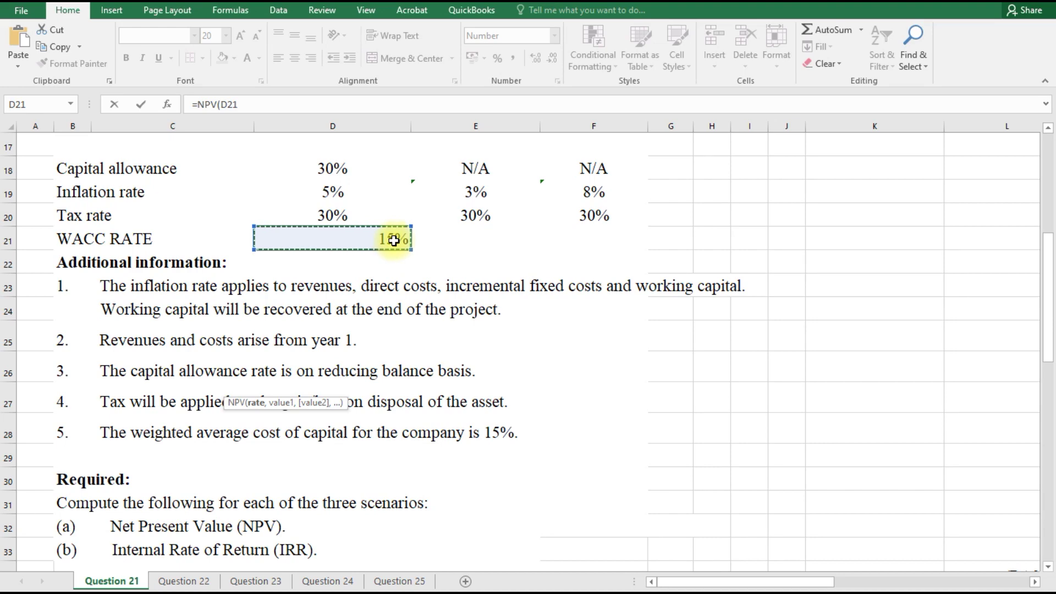
# Step: Complete the optimistic NPV formula in S46 with the yearly total cashflows plus the initial outlay, =NPV(D21,T44:X44)+S44
pyautogui.write(',')
pyautogui.moveTo(671, 581); pyautogui.dragTo(768, 560)
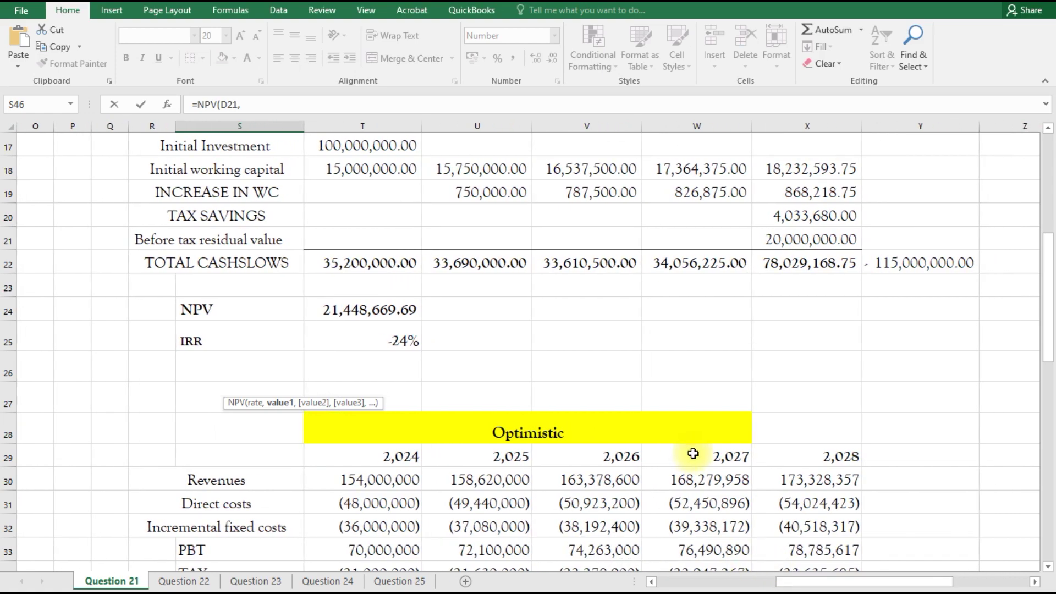
pyautogui.scroll(-6, 691, 446)
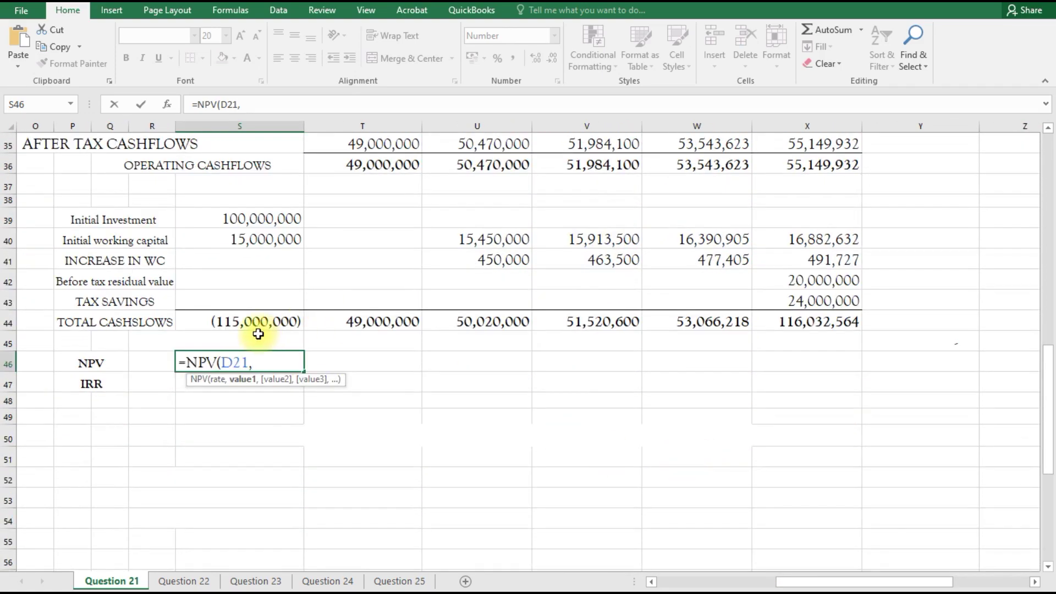
pyautogui.moveTo(348, 323); pyautogui.dragTo(795, 324)
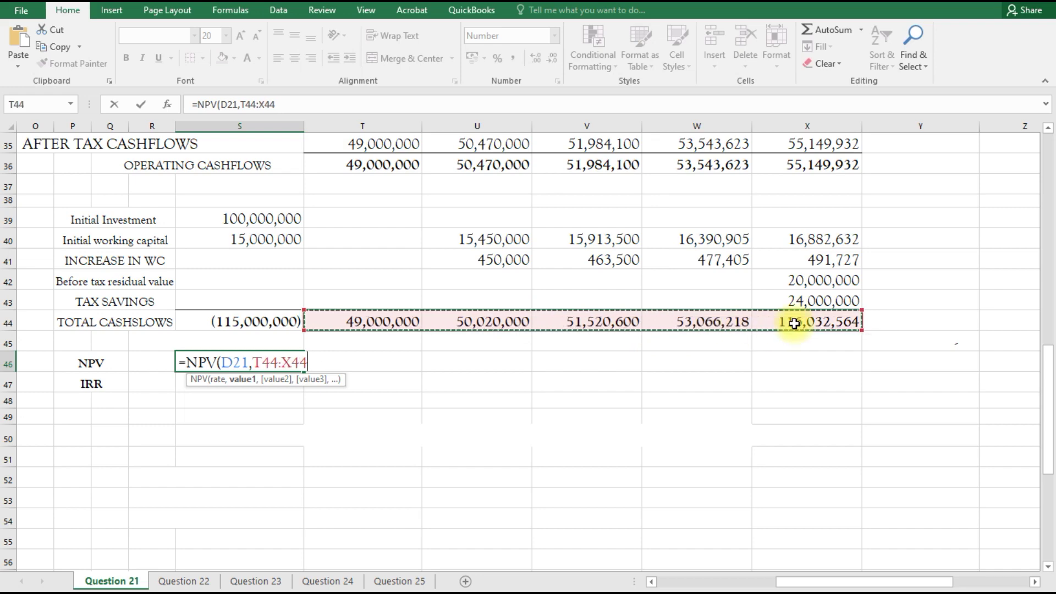
pyautogui.write(')')
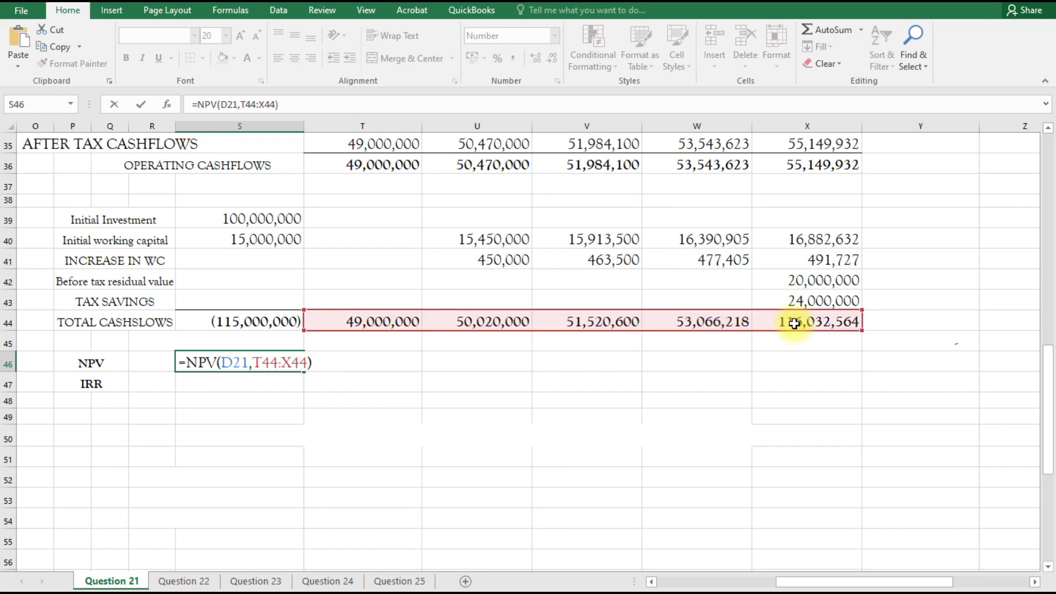
pyautogui.write('+')
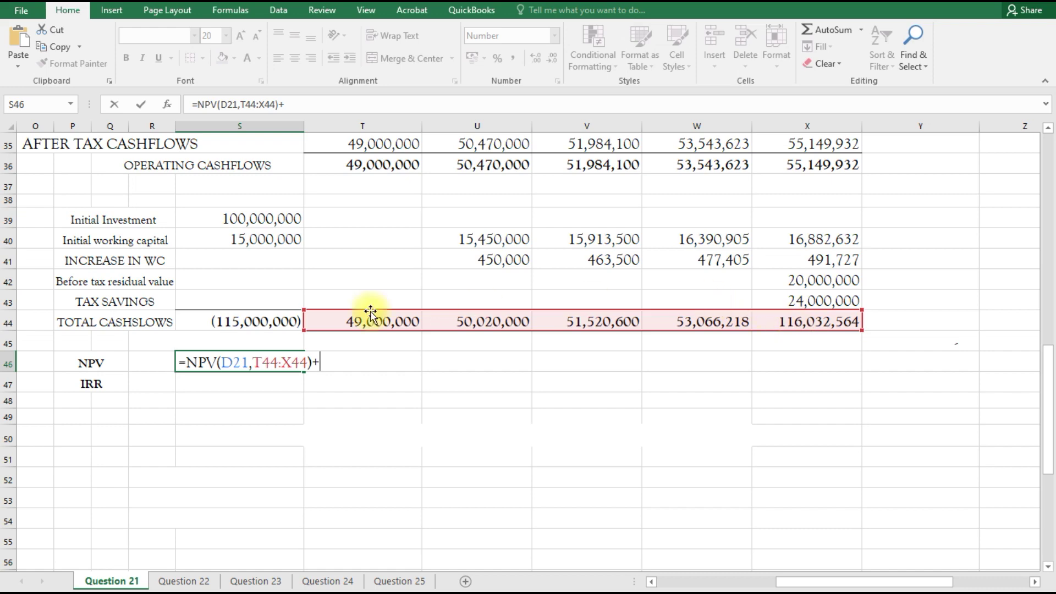
pyautogui.click(246, 320)
pyautogui.press('Return')
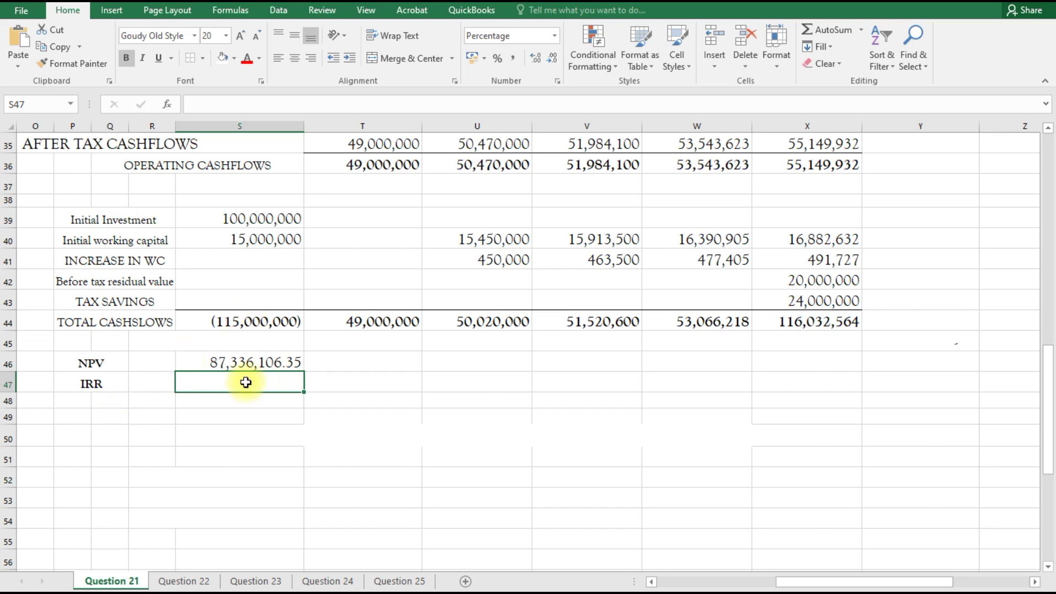
# Step: Calculate the optimistic scenario's IRR in S47 from the total cashflows, =IRR(S44:X44)
pyautogui.write('IRR')
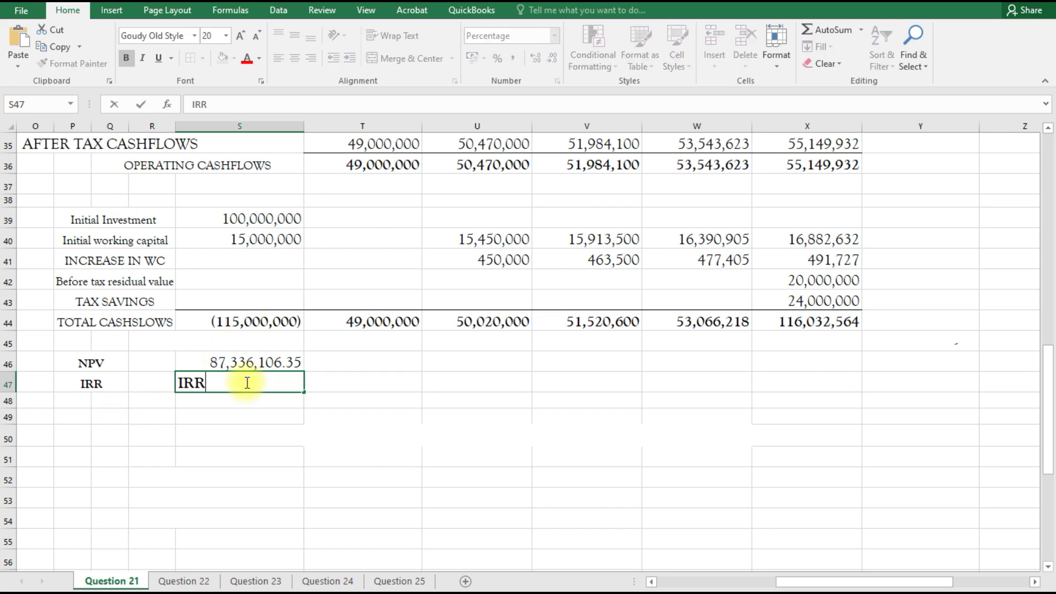
pyautogui.write('=IRR')
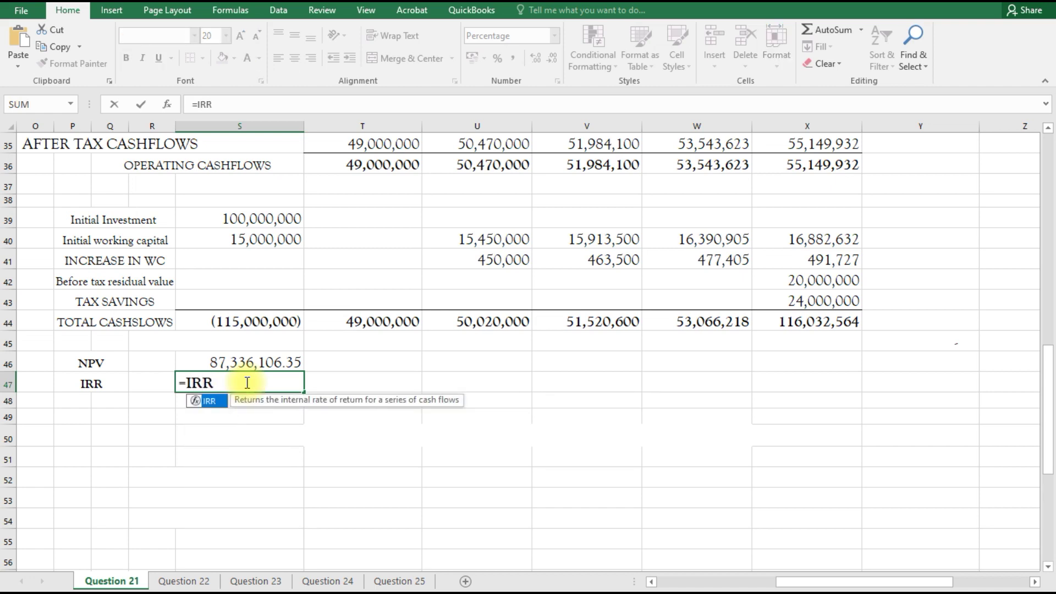
pyautogui.write('(')
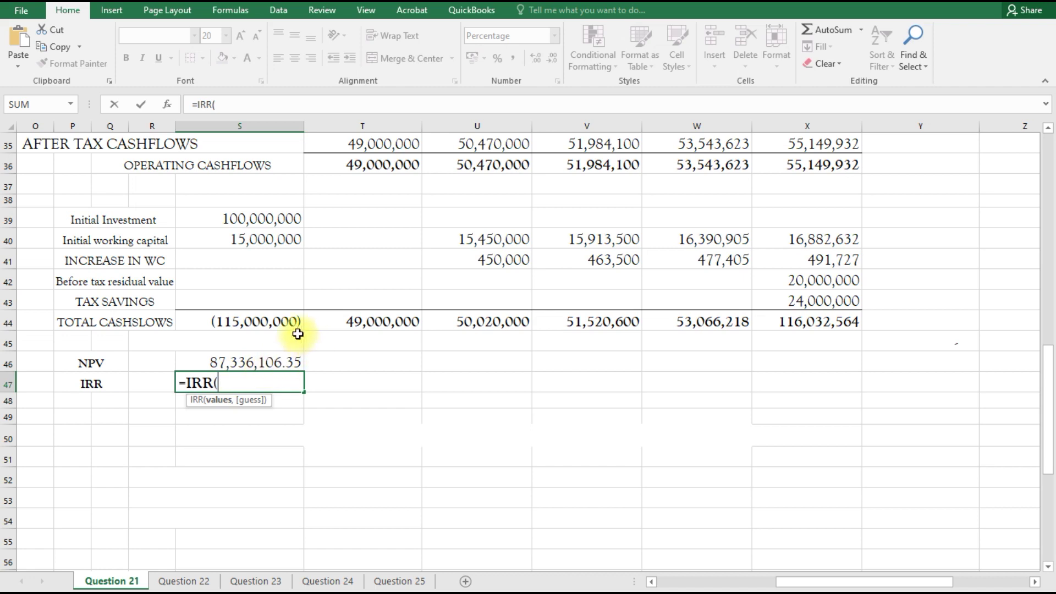
pyautogui.moveTo(208, 321); pyautogui.dragTo(804, 326)
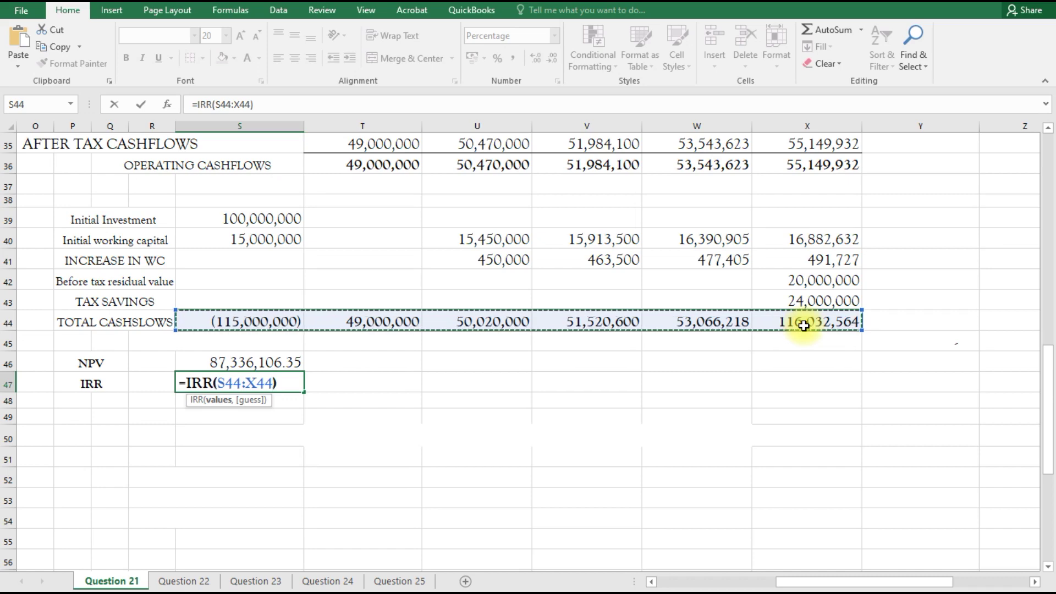
pyautogui.write(')')
pyautogui.press('Return')
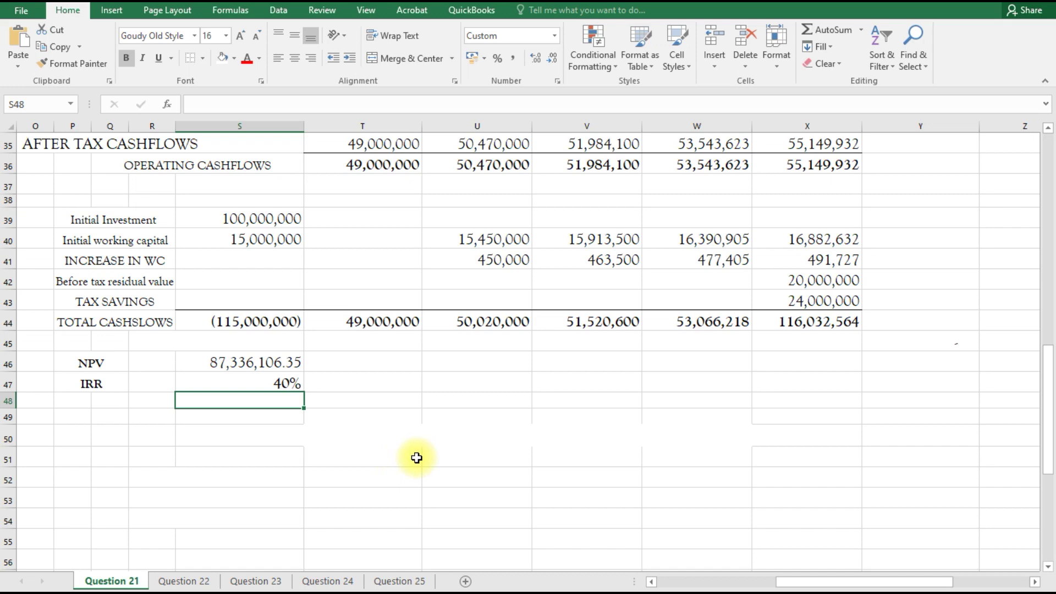
# Step: Add a bottom border under the optimistic scenario's year headings in T29:X29
pyautogui.scroll(1, 419, 458)
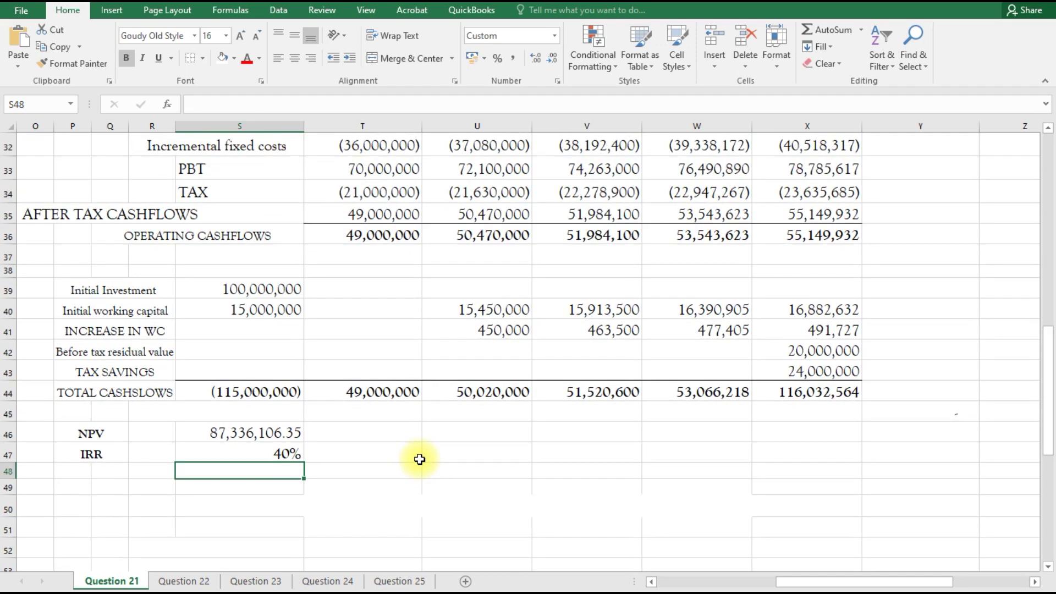
pyautogui.scroll(2, 421, 460)
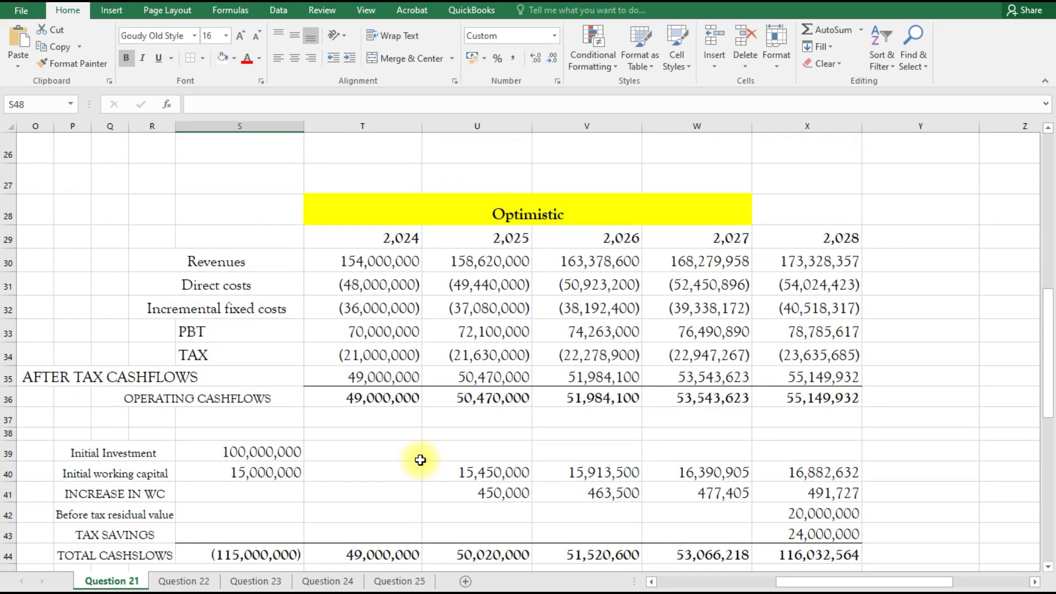
pyautogui.scroll(-1, 420, 462)
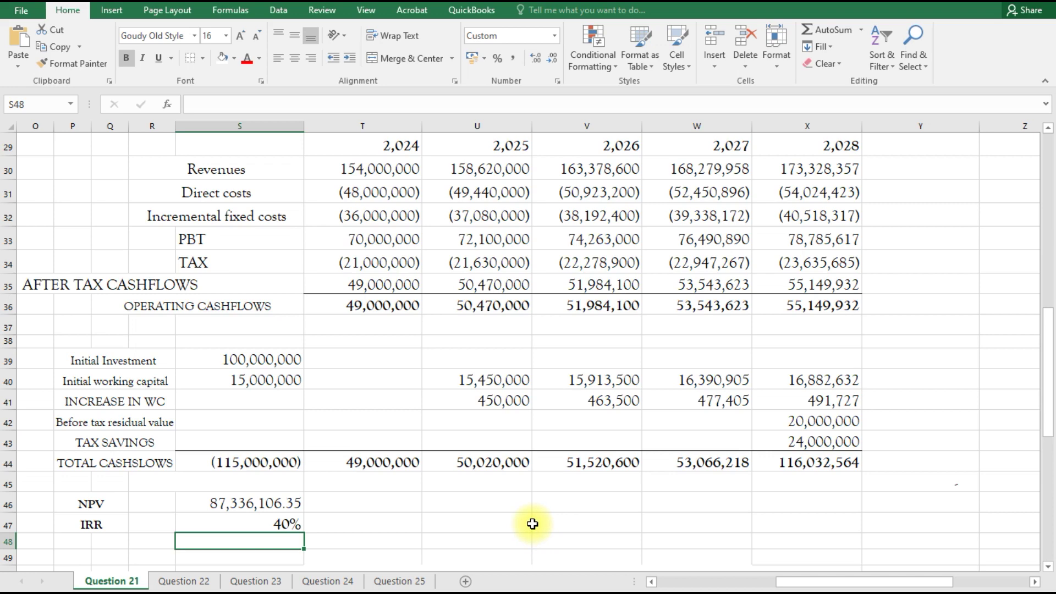
pyautogui.scroll(1, 530, 524)
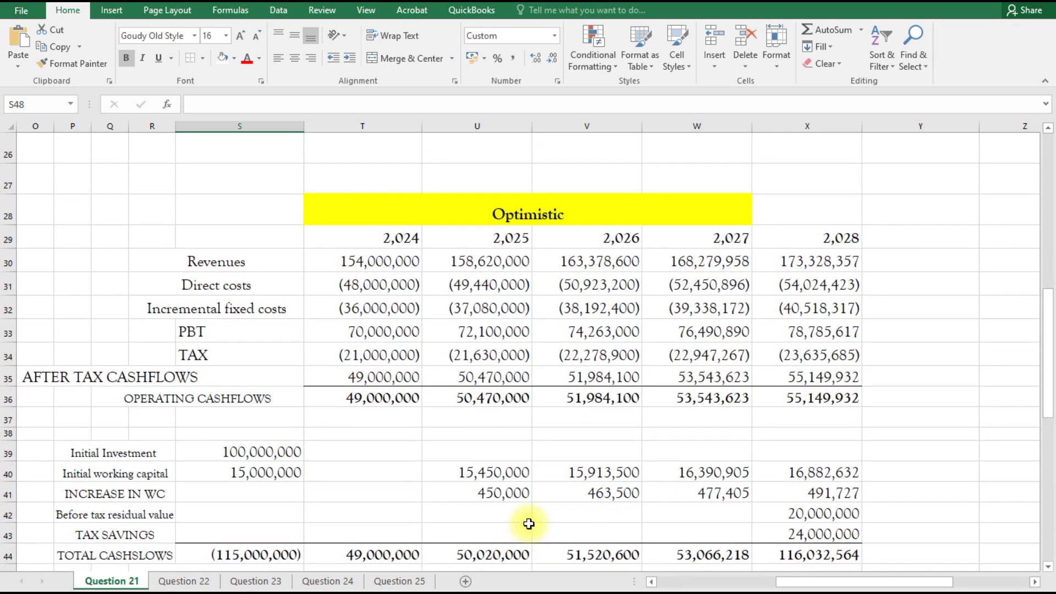
pyautogui.moveTo(401, 238); pyautogui.dragTo(797, 241)
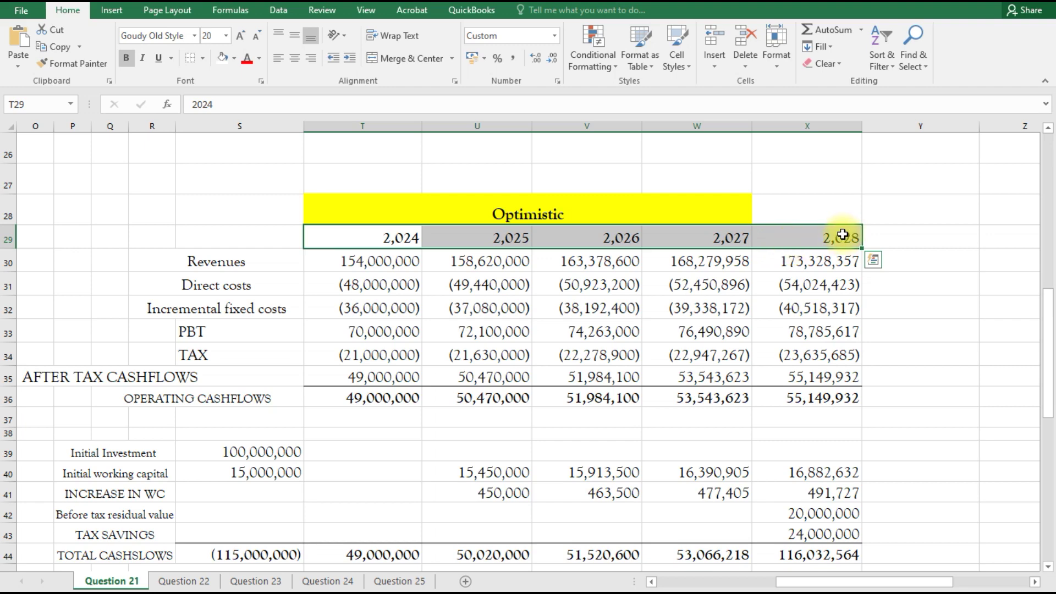
pyautogui.click(203, 60)
pyautogui.click(230, 92)
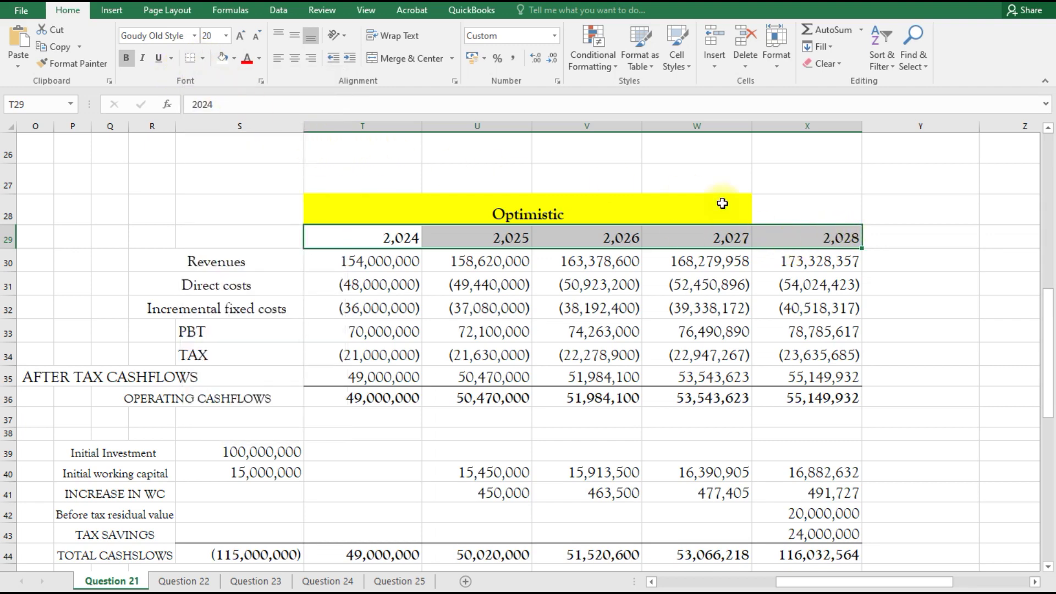
pyautogui.click(905, 291)
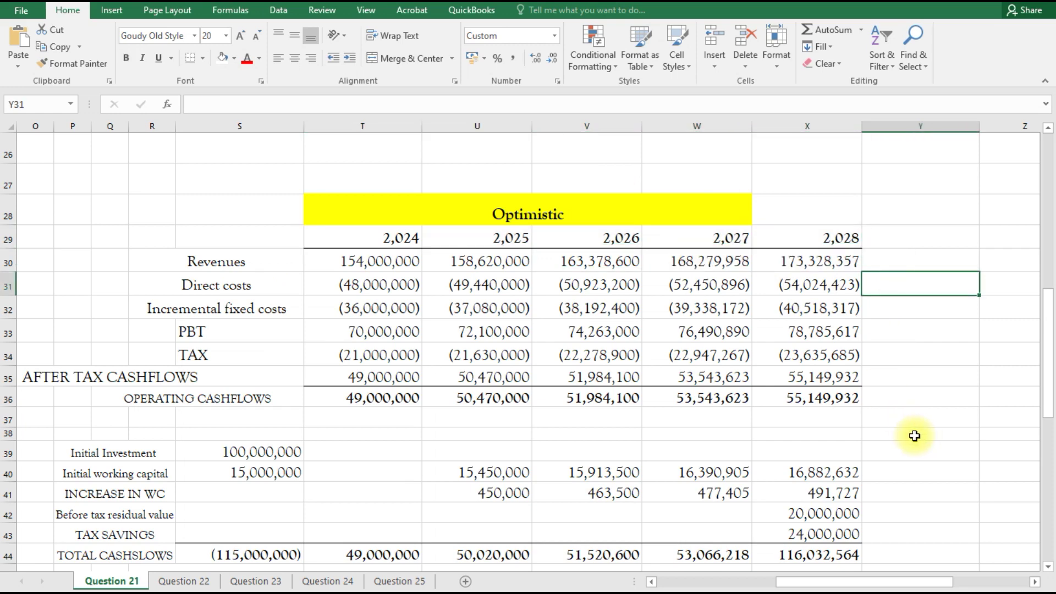
# Step: Copy the entire optimistic scenario block, O28:X47
pyautogui.scroll(-1, 915, 436)
pyautogui.scroll(1, 912, 434)
pyautogui.scroll(-1, 911, 432)
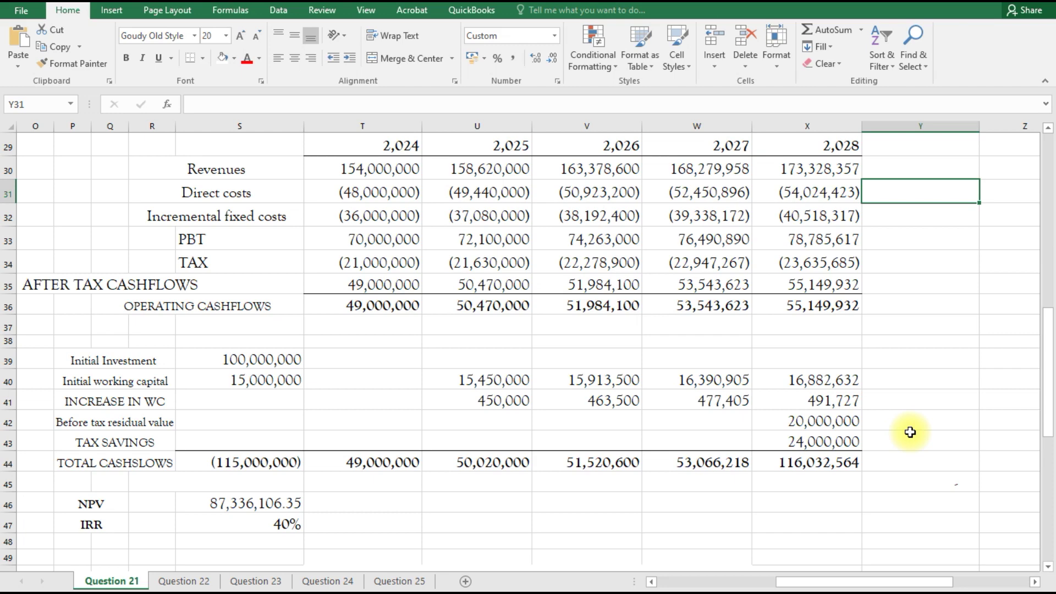
pyautogui.scroll(1, 909, 432)
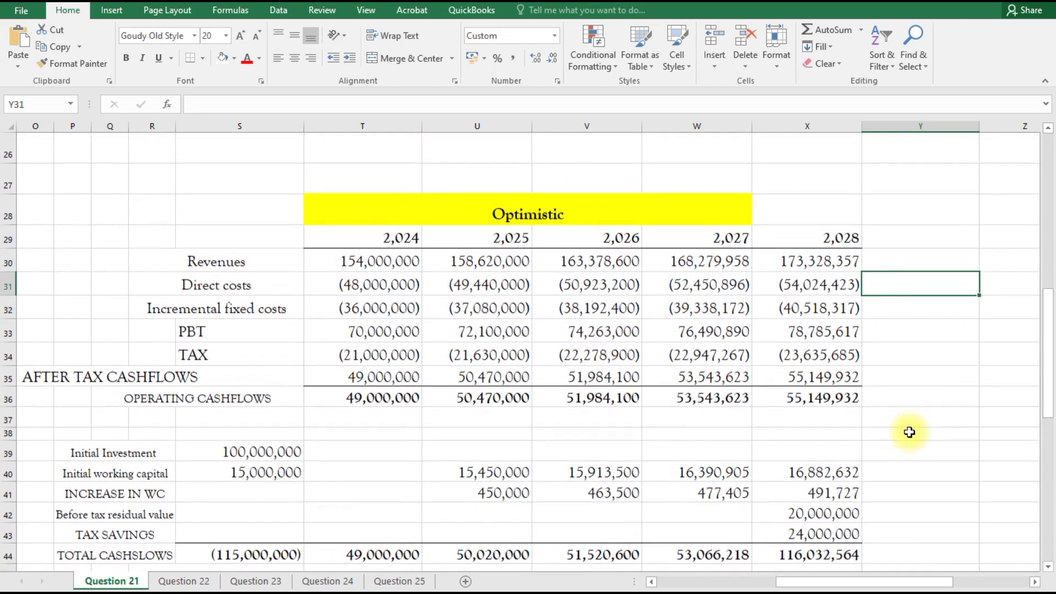
pyautogui.moveTo(34, 210); pyautogui.dragTo(818, 381)
pyautogui.rightClick(553, 288)
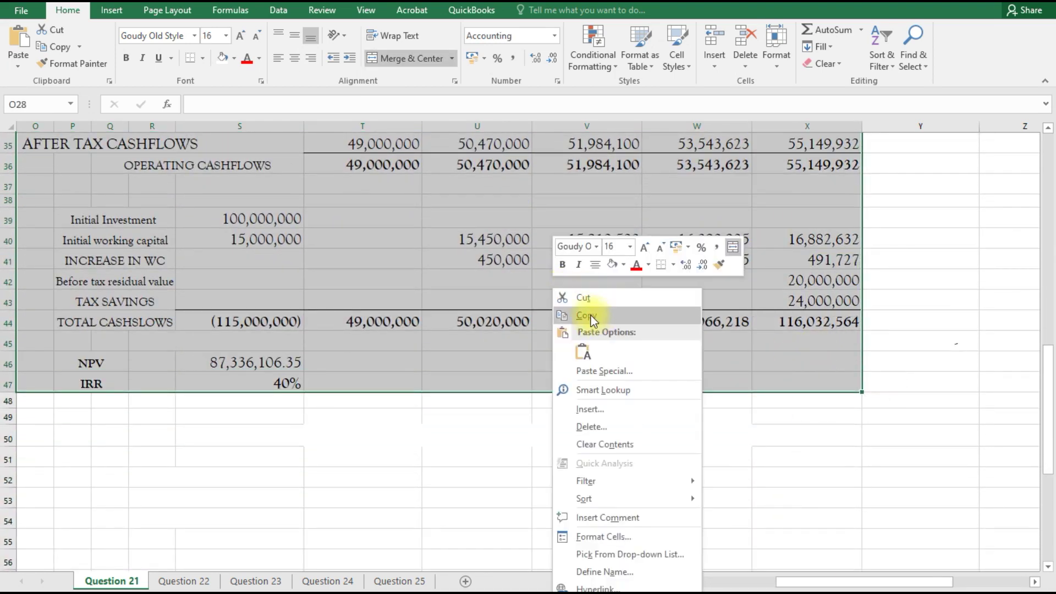
pyautogui.click(587, 316)
pyautogui.scroll(5, 267, 432)
pyautogui.scroll(-3, 243, 495)
pyautogui.scroll(-2, 242, 496)
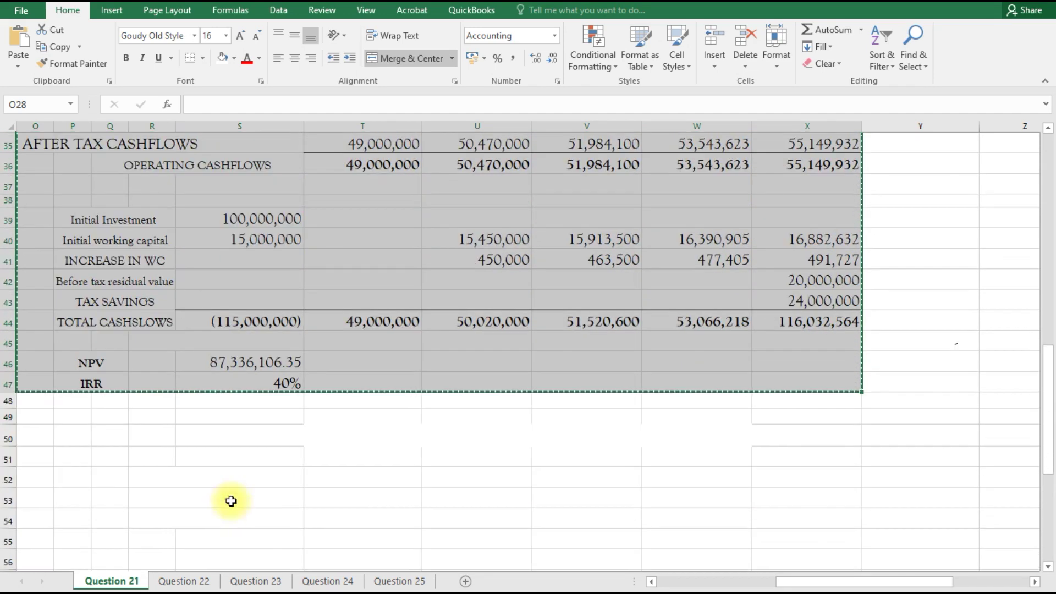
# Step: Unmerge the merged cells T50:W50 below the optimistic scenario
pyautogui.click(651, 581)
pyautogui.click(651, 582)
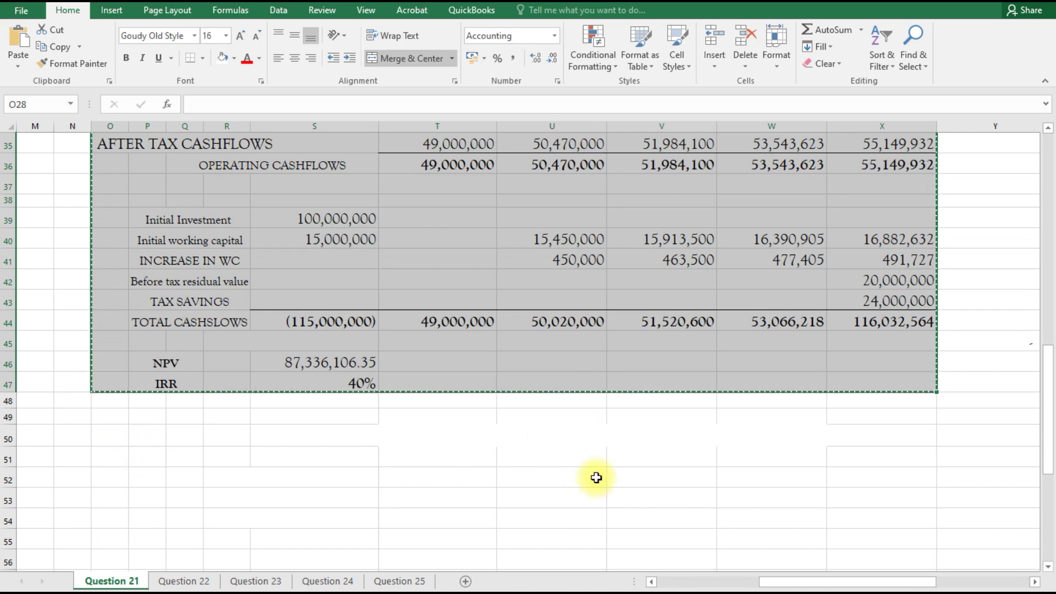
pyautogui.click(440, 433)
pyautogui.click(417, 57)
pyautogui.click(460, 455)
pyautogui.click(584, 451)
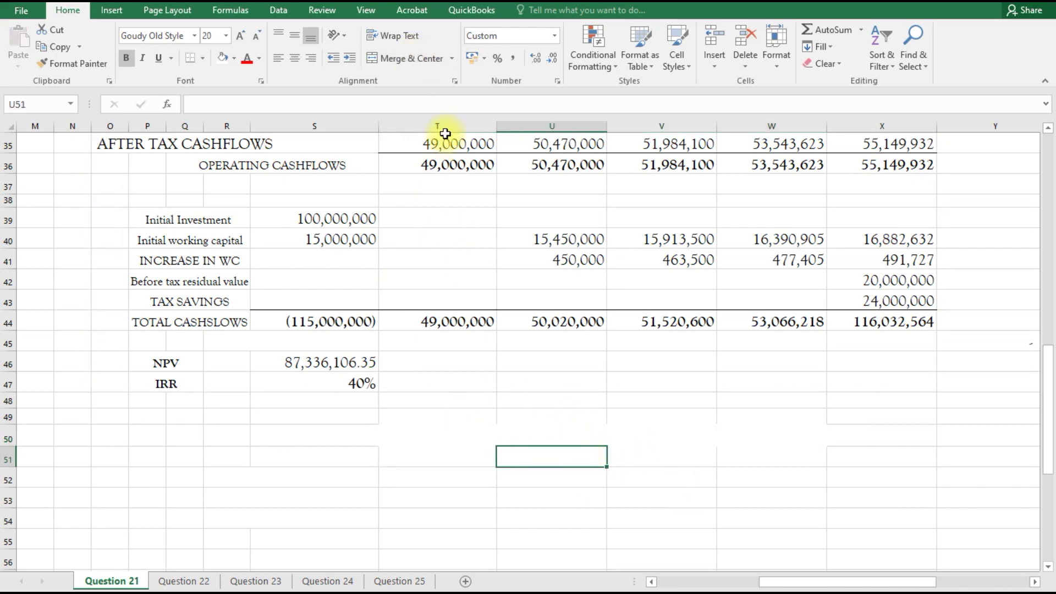
pyautogui.moveTo(415, 434); pyautogui.dragTo(437, 455)
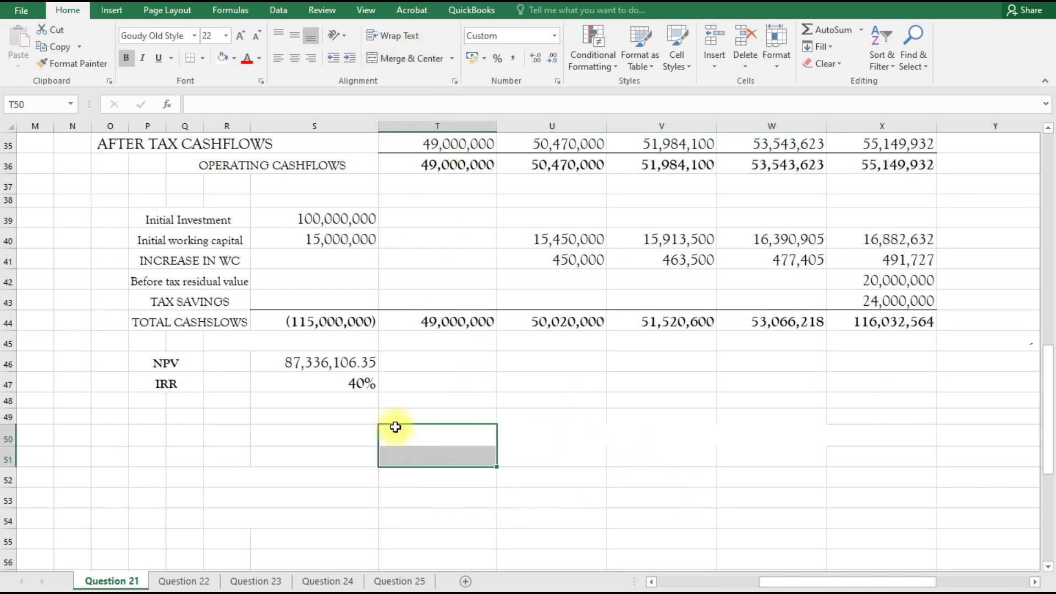
pyautogui.click(414, 438)
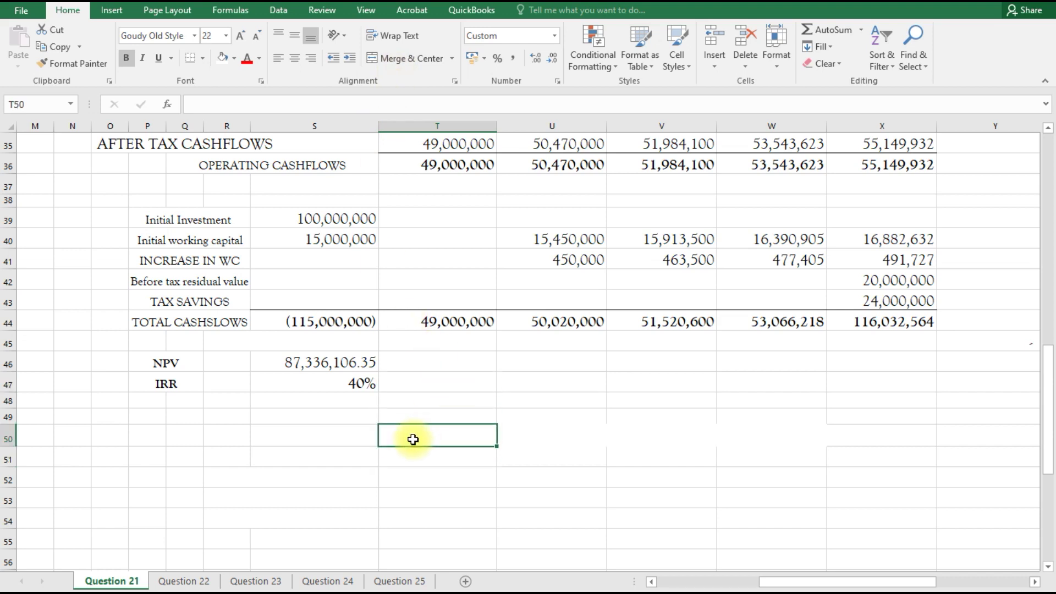
pyautogui.click(423, 417)
pyautogui.click(418, 445)
pyautogui.moveTo(342, 436); pyautogui.dragTo(430, 440)
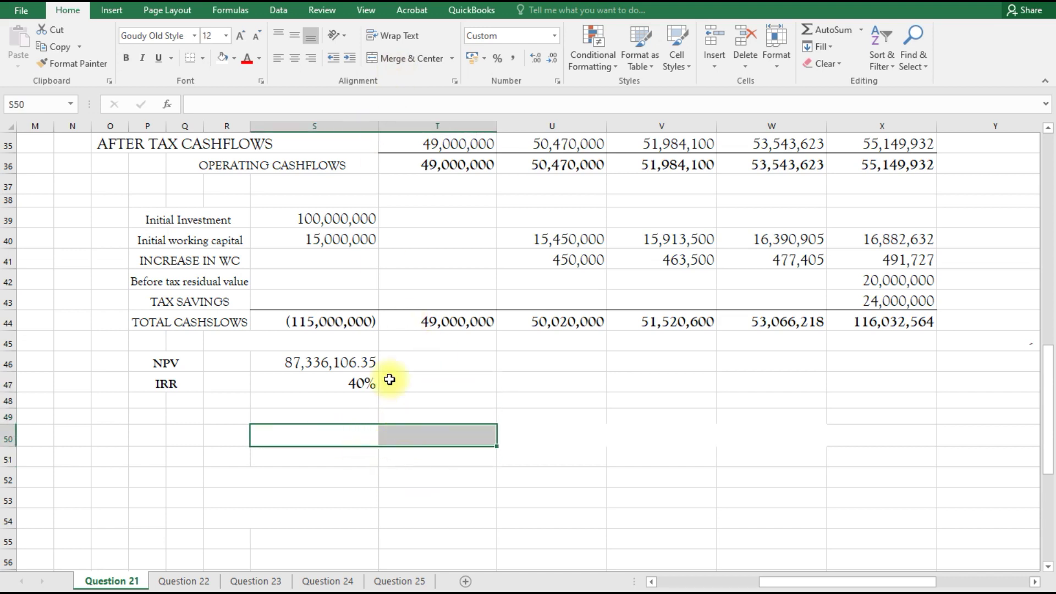
pyautogui.click(496, 521)
pyautogui.click(549, 443)
pyautogui.click(398, 416)
pyautogui.moveTo(398, 416); pyautogui.dragTo(787, 469)
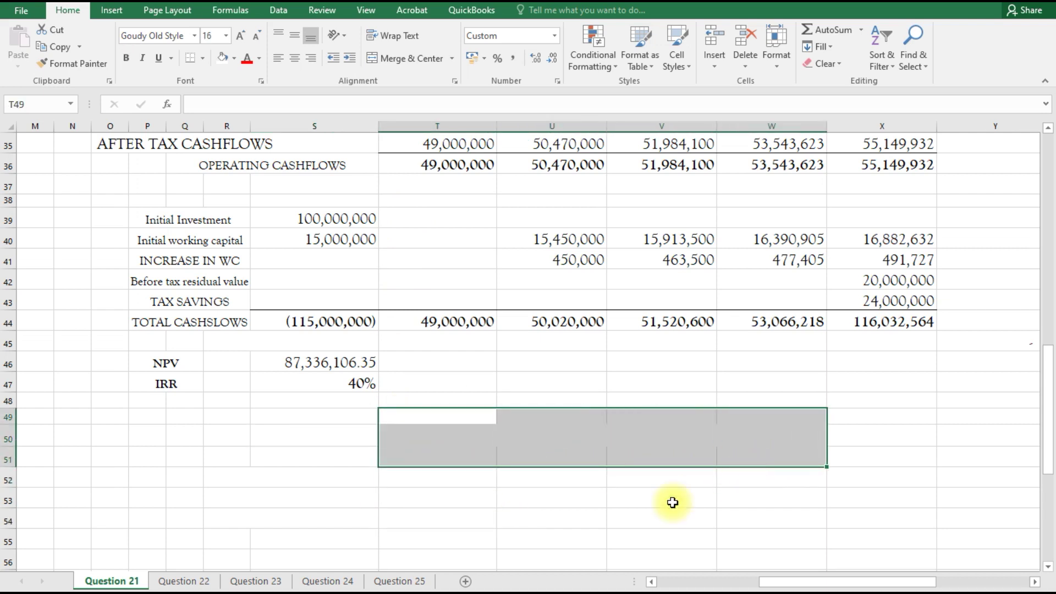
pyautogui.click(688, 497)
pyautogui.click(732, 456)
pyautogui.click(738, 438)
pyautogui.click(844, 428)
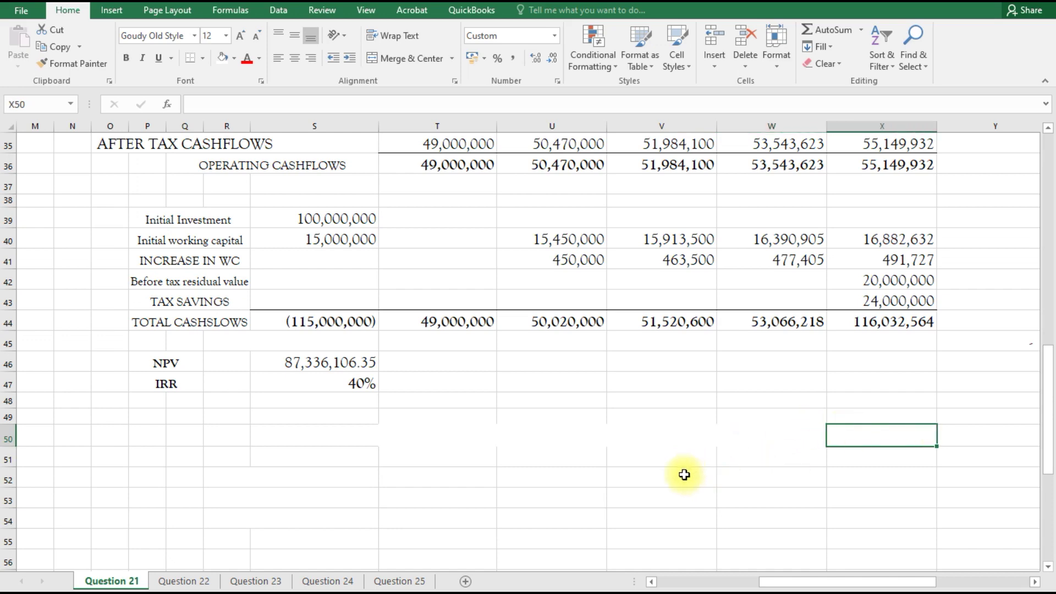
# Step: Unmerge the empty merged cells Q58:S58 and R54:S54 below the optimistic scenario
pyautogui.click(684, 475)
pyautogui.scroll(-2, 597, 549)
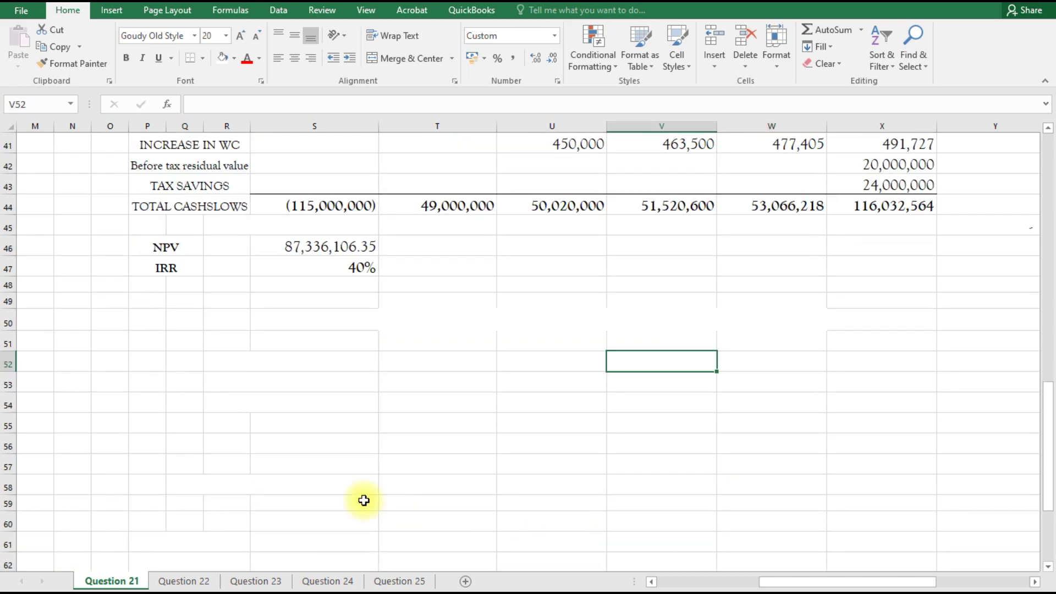
pyautogui.click(264, 487)
pyautogui.click(419, 58)
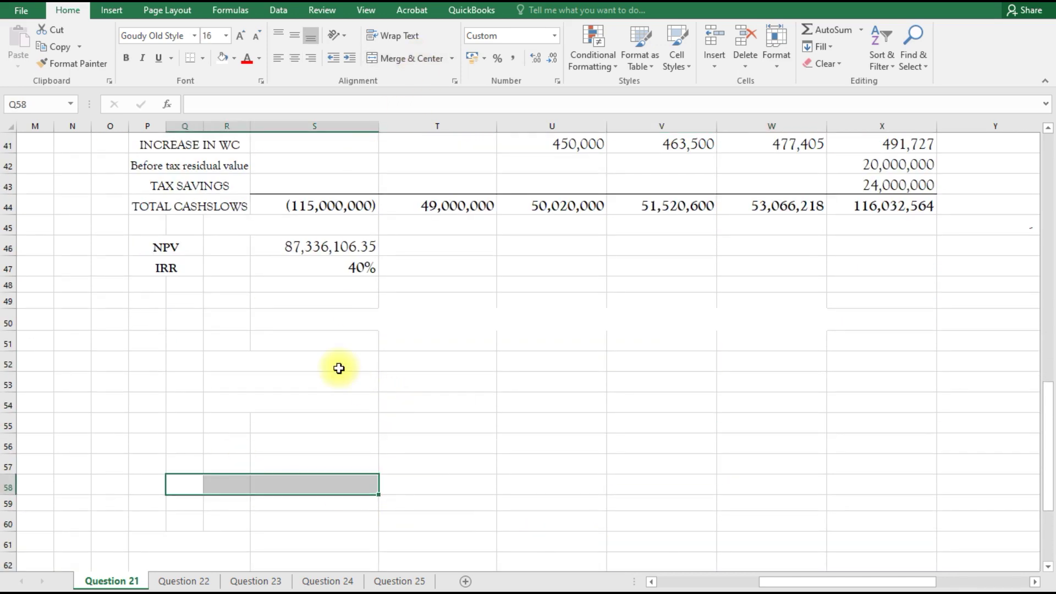
pyautogui.click(318, 404)
pyautogui.click(429, 59)
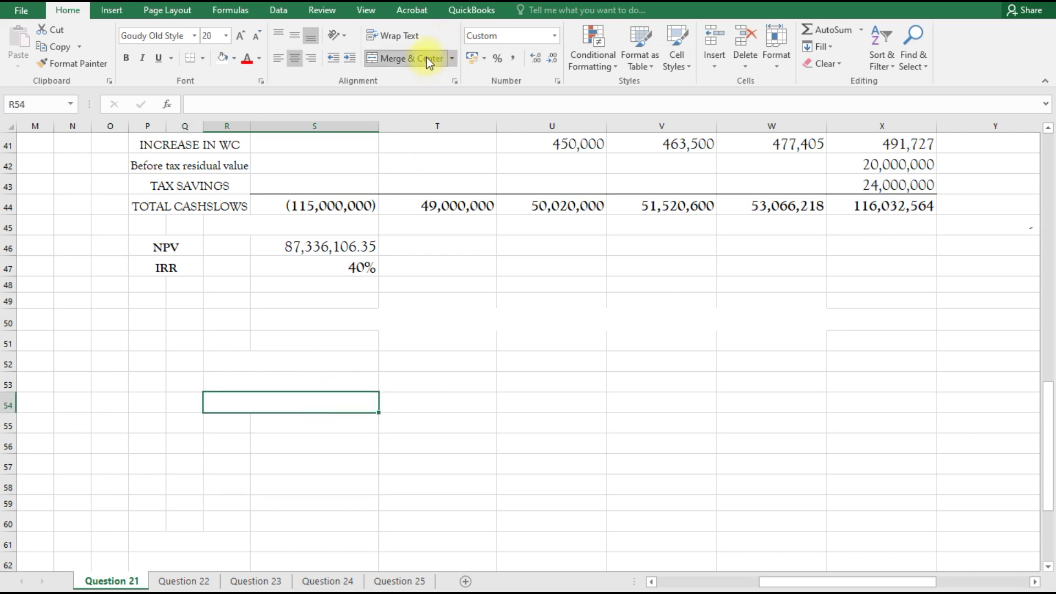
pyautogui.click(429, 59)
# Step: Unmerge the empty merged cells P61:R61 and P65:R65 further down the sheet
pyautogui.scroll(-3, 544, 357)
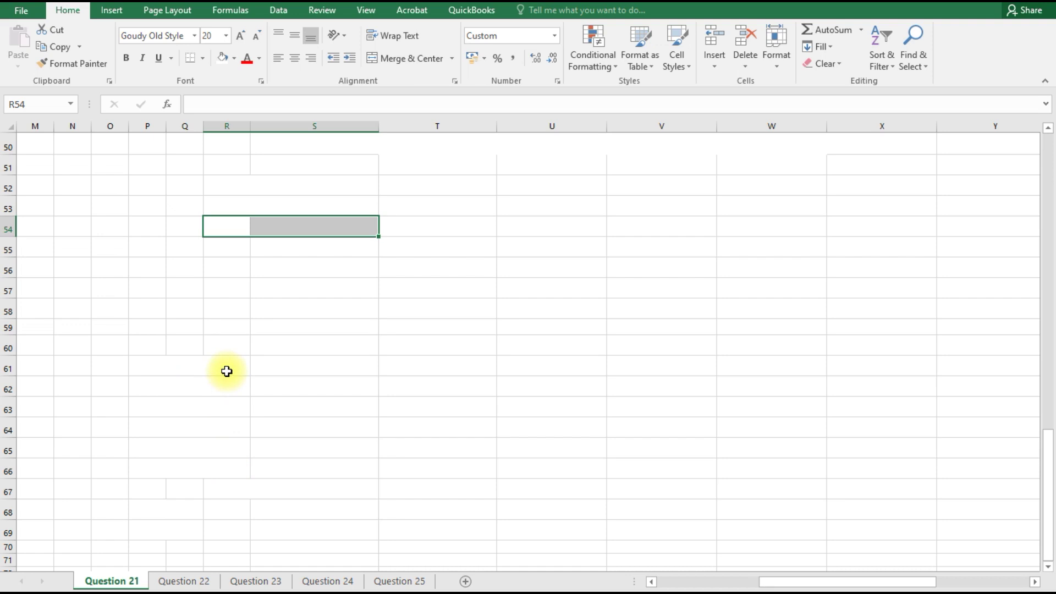
pyautogui.click(227, 371)
pyautogui.click(410, 60)
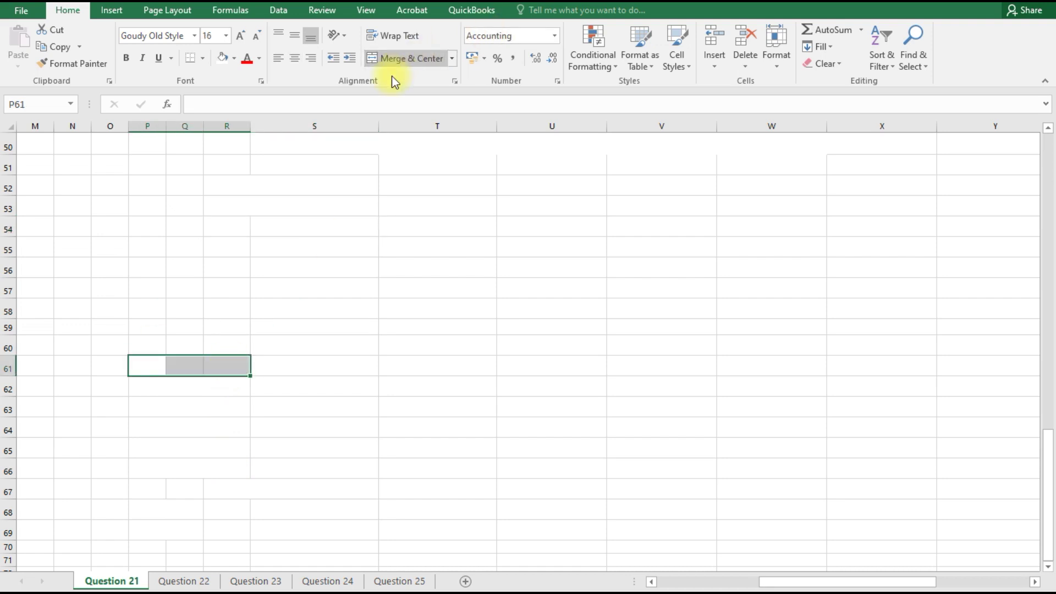
pyautogui.click(211, 450)
pyautogui.click(421, 60)
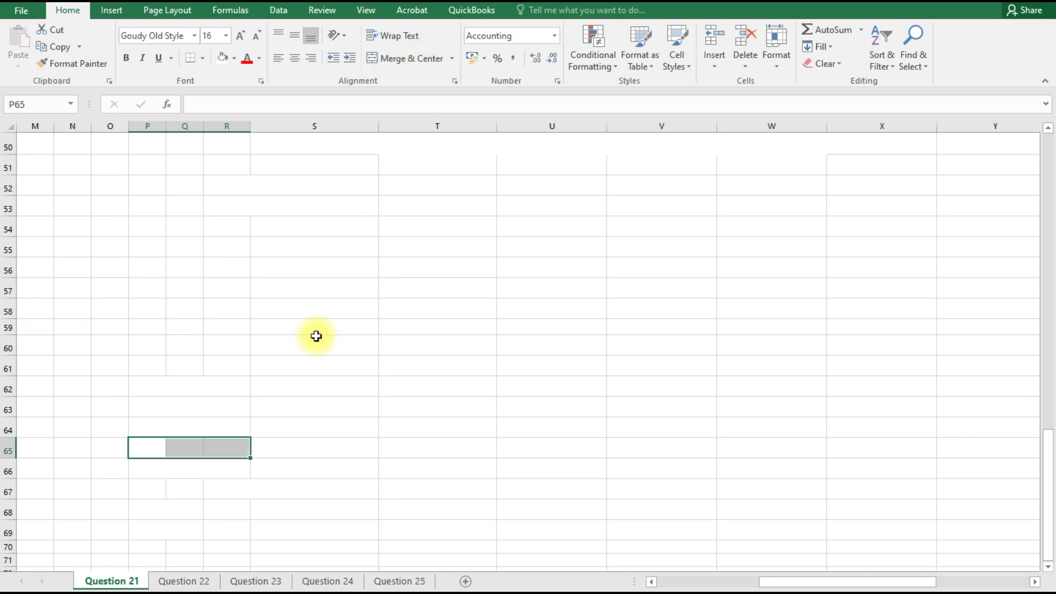
# Step: Unmerge the empty merged cells P62:R62, P63:R63, P64:R64 and P66:R66 below the optimistic scenario
pyautogui.click(210, 429)
pyautogui.click(410, 59)
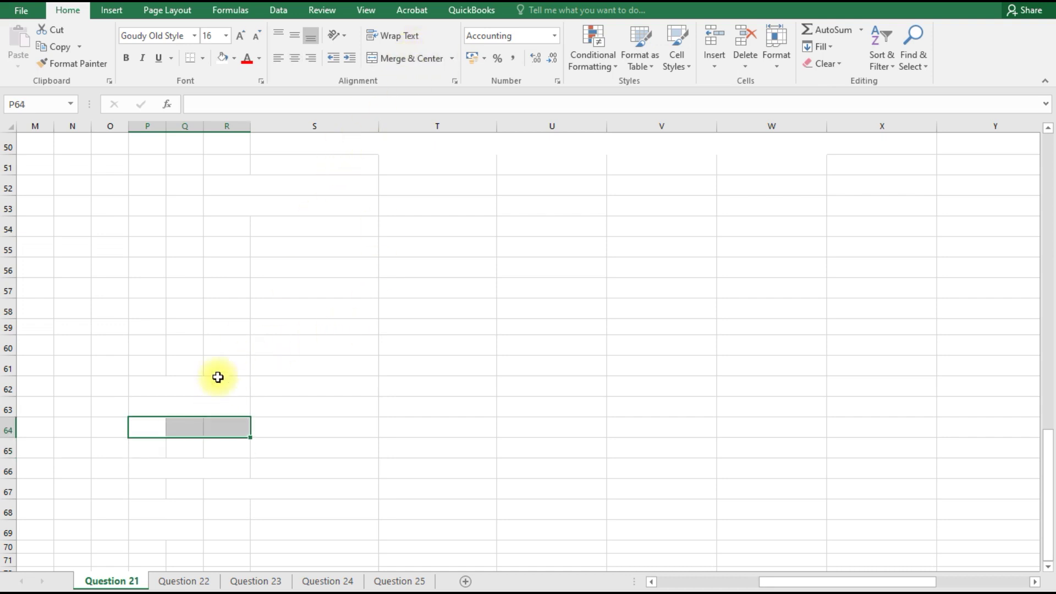
pyautogui.click(185, 409)
pyautogui.click(403, 60)
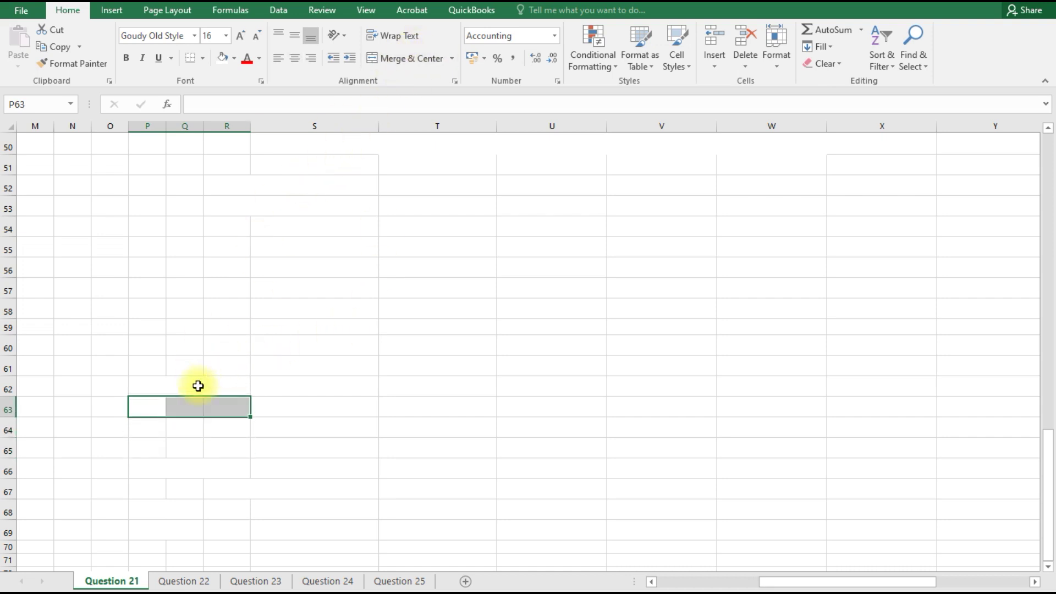
pyautogui.click(200, 385)
pyautogui.click(410, 59)
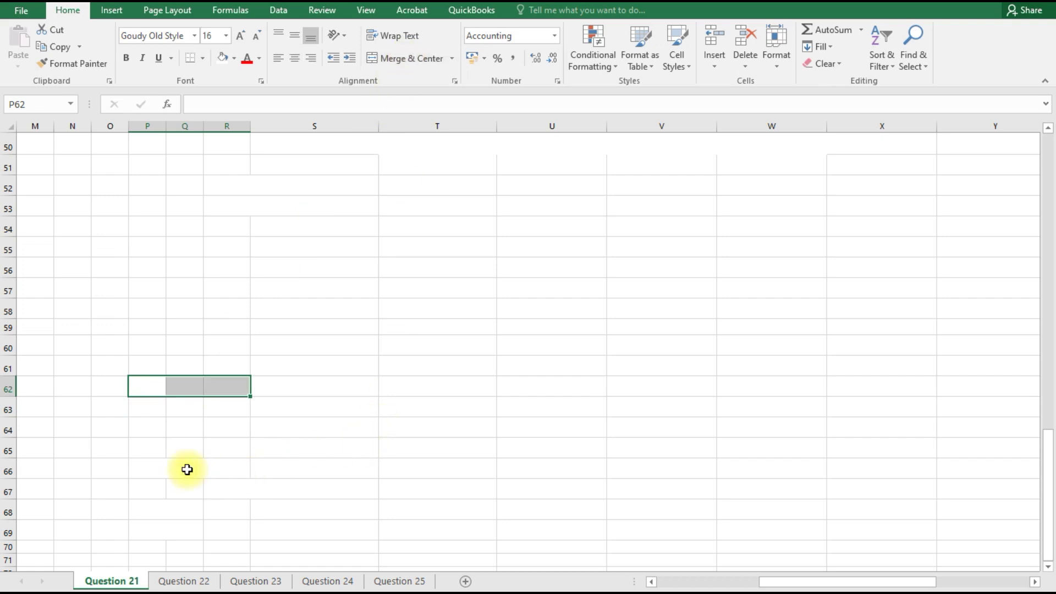
pyautogui.click(187, 469)
pyautogui.click(414, 60)
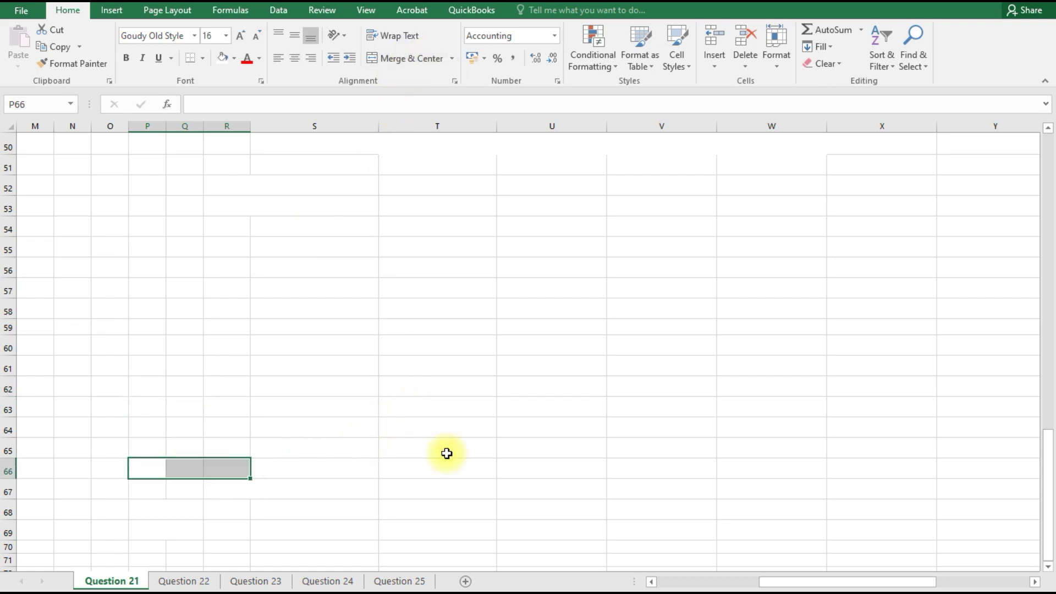
pyautogui.click(424, 448)
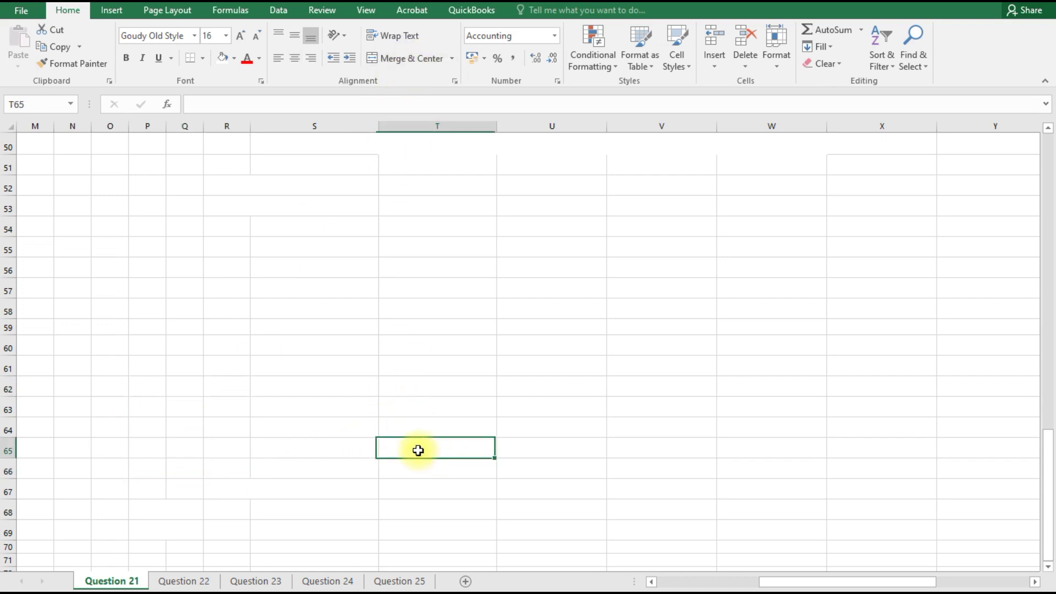
# Step: Unmerge the empty merged cells in rows 68 and 69, starting at column P
pyautogui.click(165, 511)
pyautogui.click(426, 61)
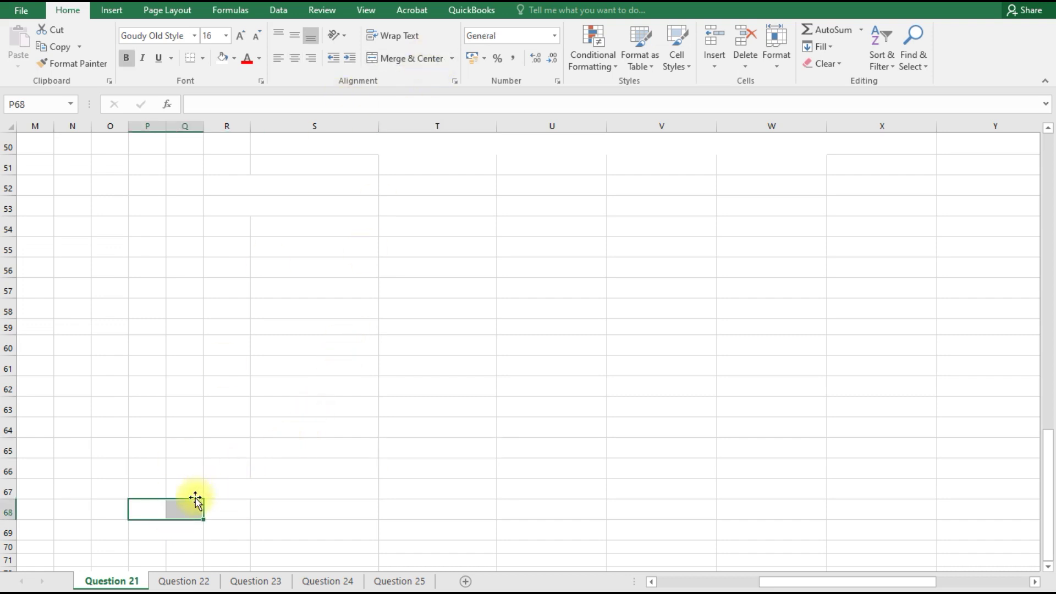
pyautogui.click(185, 531)
pyautogui.click(425, 60)
# Step: Unmerge all cells in the empty range T49:W51 below the optimistic scenario
pyautogui.scroll(2, 495, 514)
pyautogui.moveTo(433, 233); pyautogui.dragTo(781, 282)
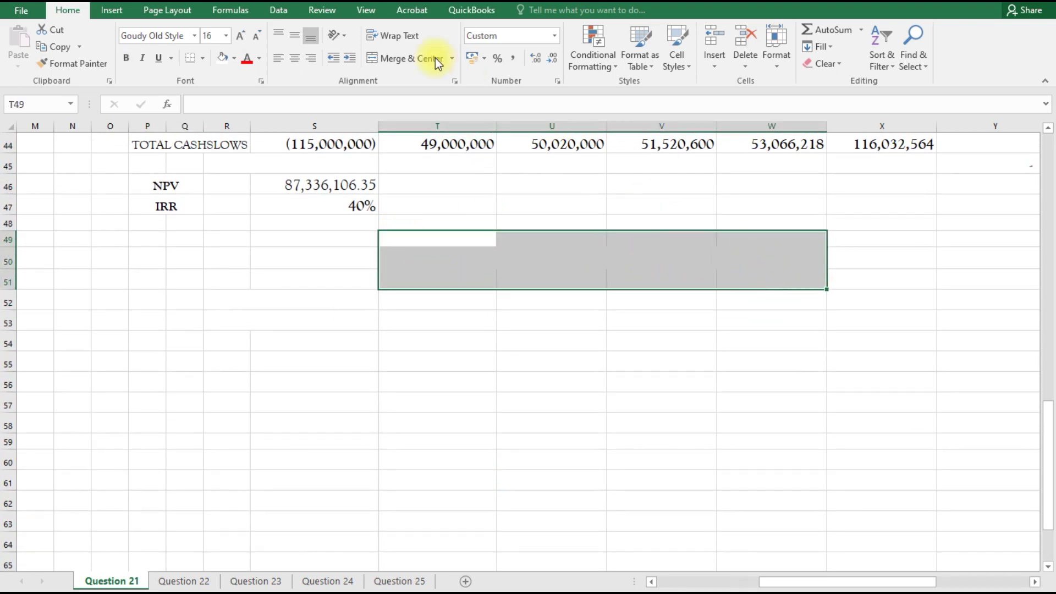
pyautogui.click(410, 59)
pyautogui.click(410, 59)
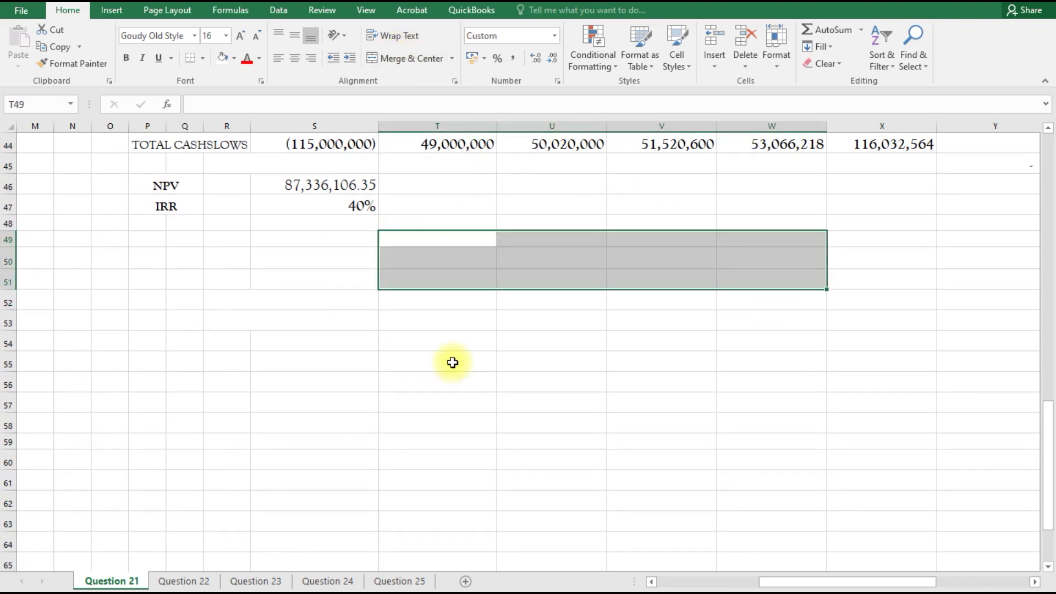
# Step: Unmerge all cells in the empty range R51:T54
pyautogui.click(449, 361)
pyautogui.moveTo(220, 277); pyautogui.dragTo(487, 345)
pyautogui.click(424, 55)
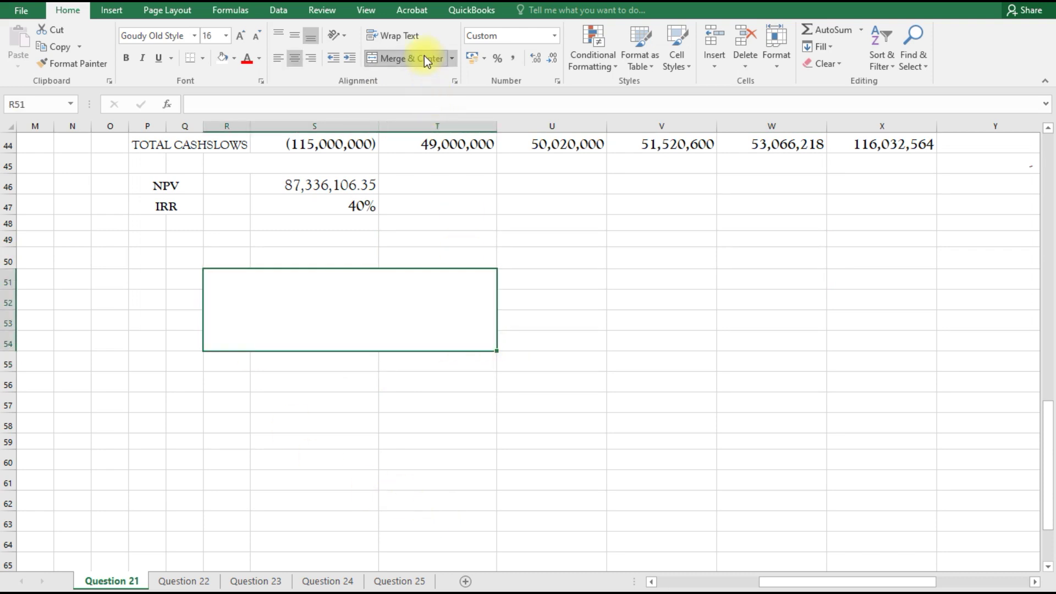
pyautogui.click(427, 58)
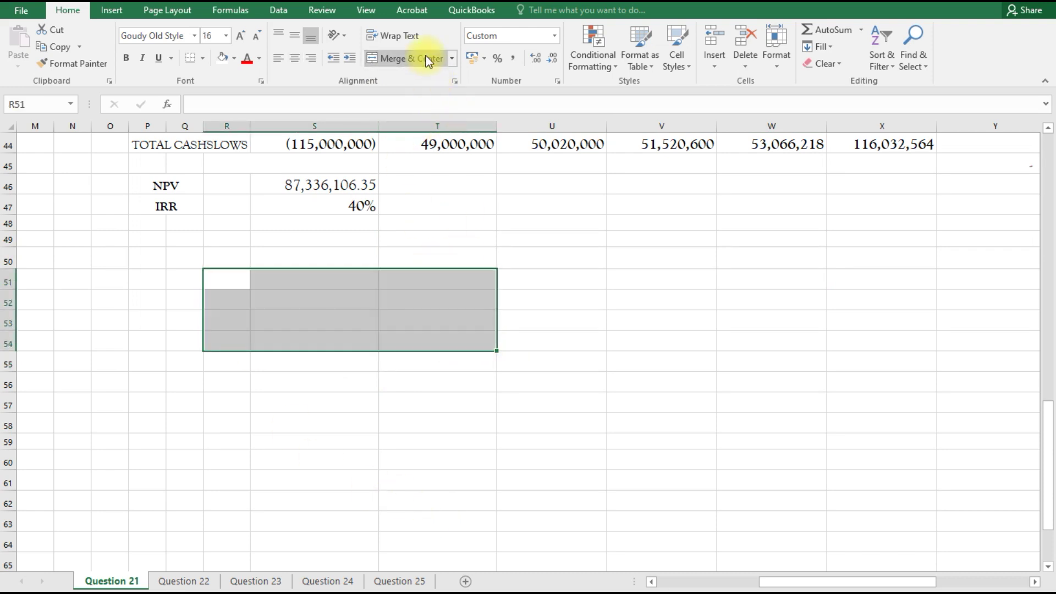
pyautogui.click(507, 463)
pyautogui.scroll(-1, 560, 532)
pyautogui.scroll(-1, 559, 530)
pyautogui.scroll(2, 559, 528)
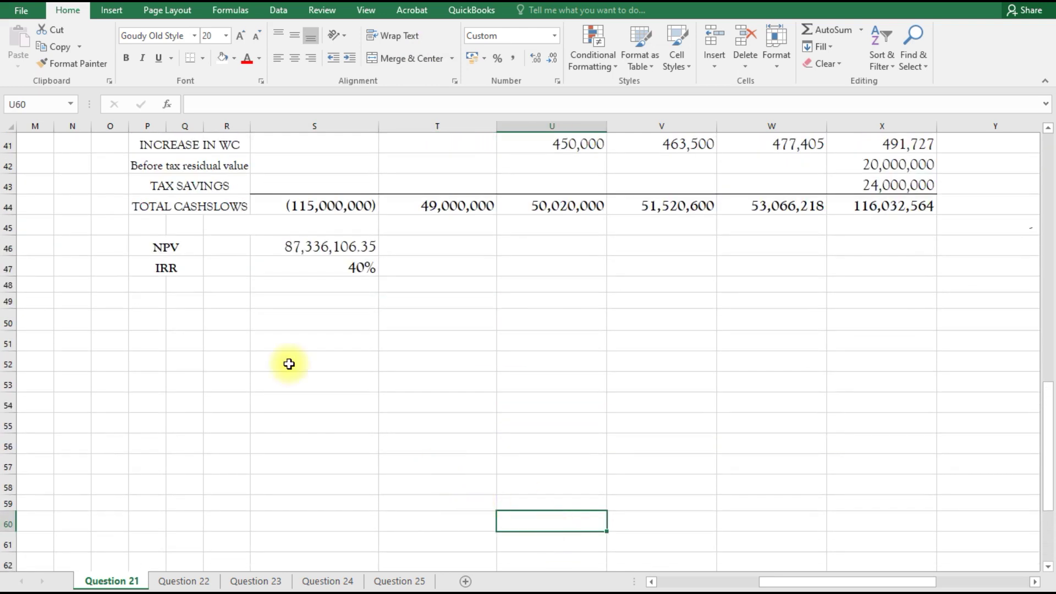
pyautogui.click(148, 342)
pyautogui.rightClick(149, 342)
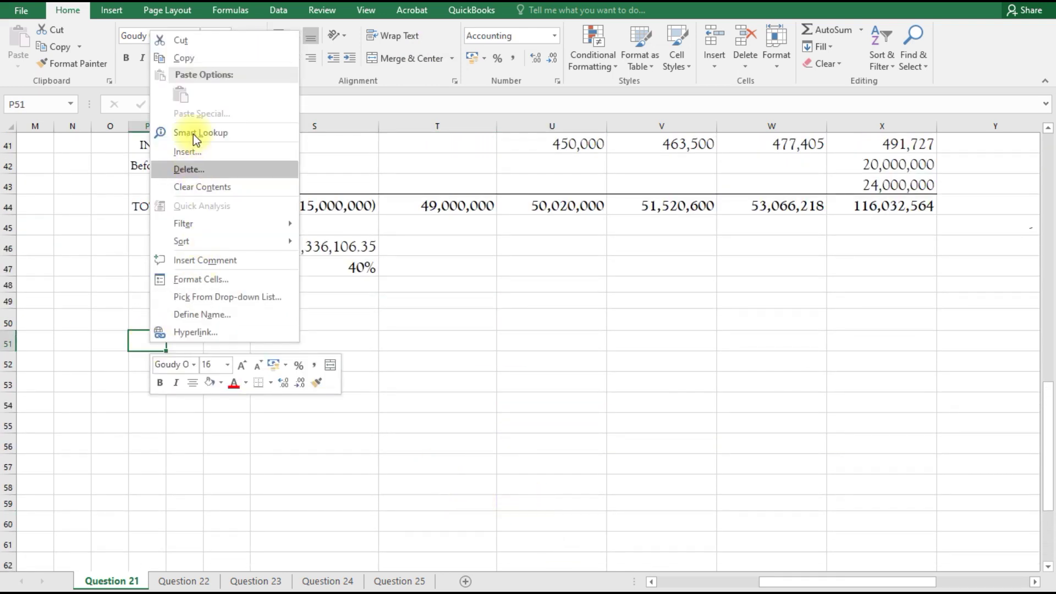
pyautogui.click(401, 388)
# Step: Copy the entire optimistic scenario block, O28:X47, and paste it below starting at cell O51
pyautogui.scroll(6, 388, 396)
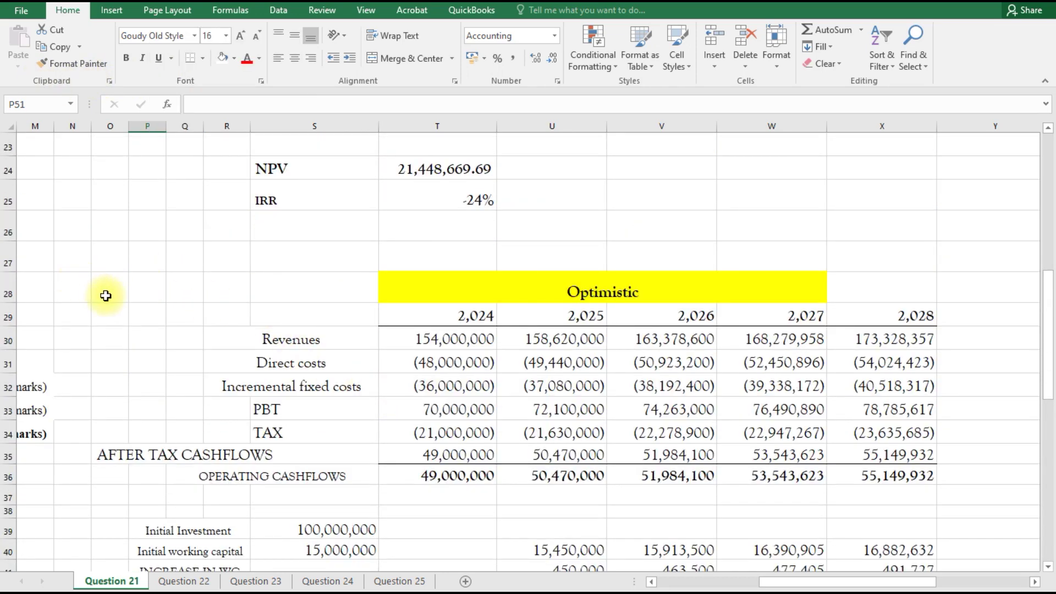
pyautogui.moveTo(108, 286); pyautogui.dragTo(915, 448)
pyautogui.rightClick(523, 297)
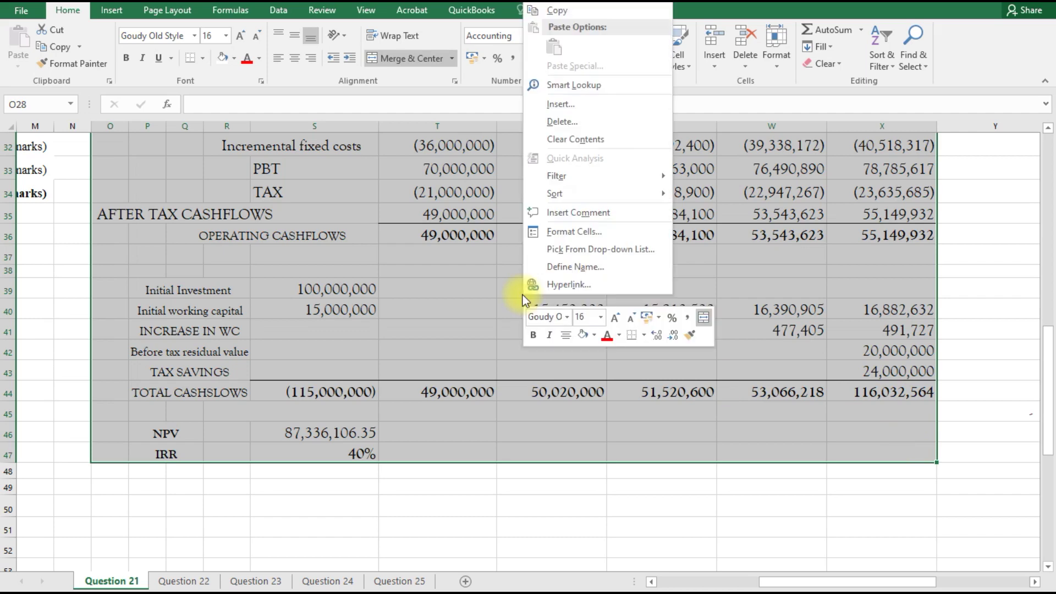
pyautogui.click(557, 11)
pyautogui.scroll(4, 209, 544)
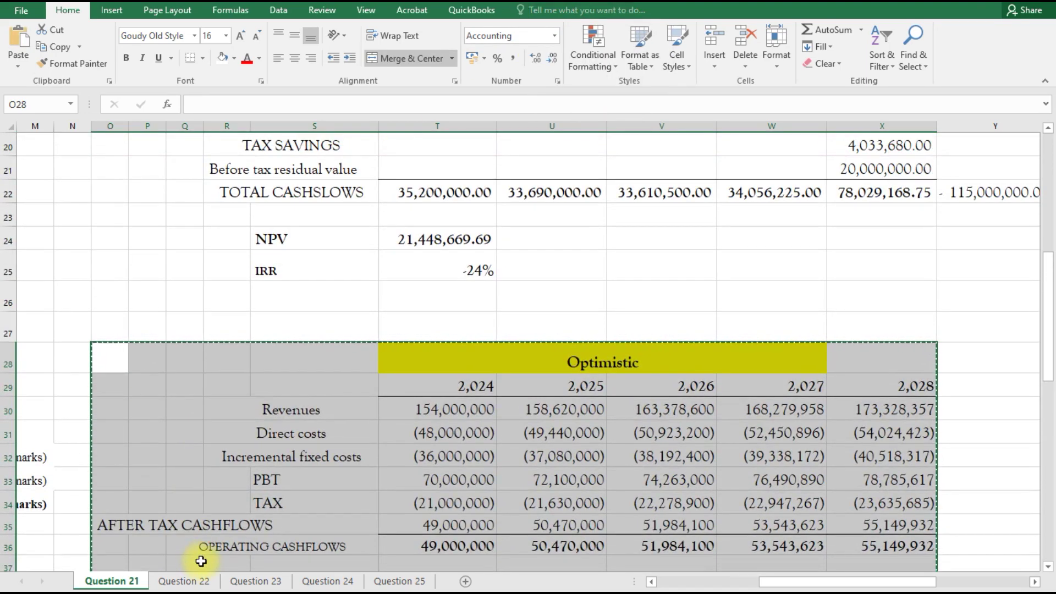
pyautogui.scroll(-4, 213, 537)
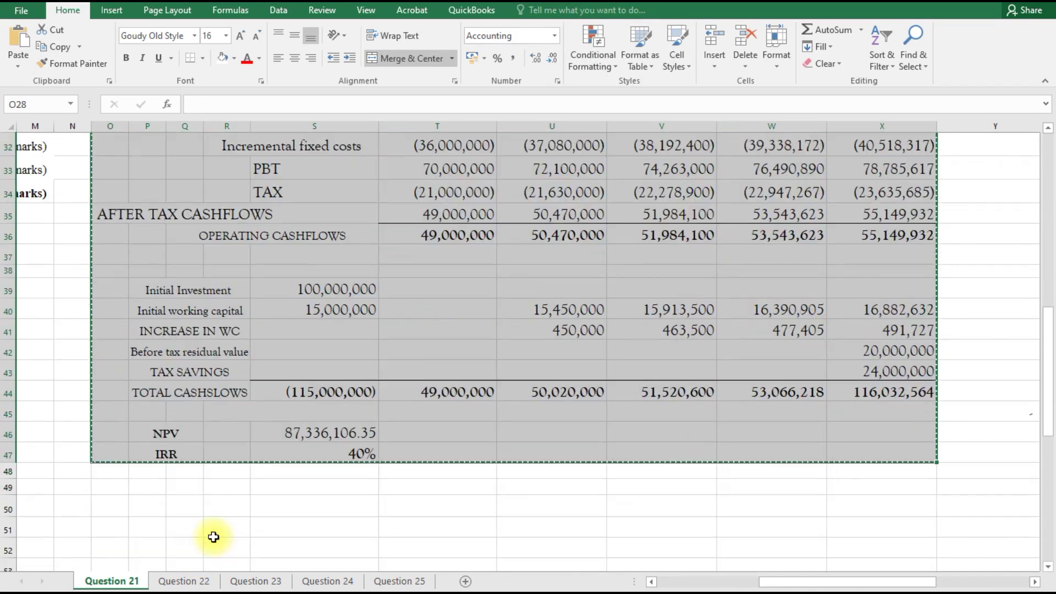
pyautogui.click(112, 529)
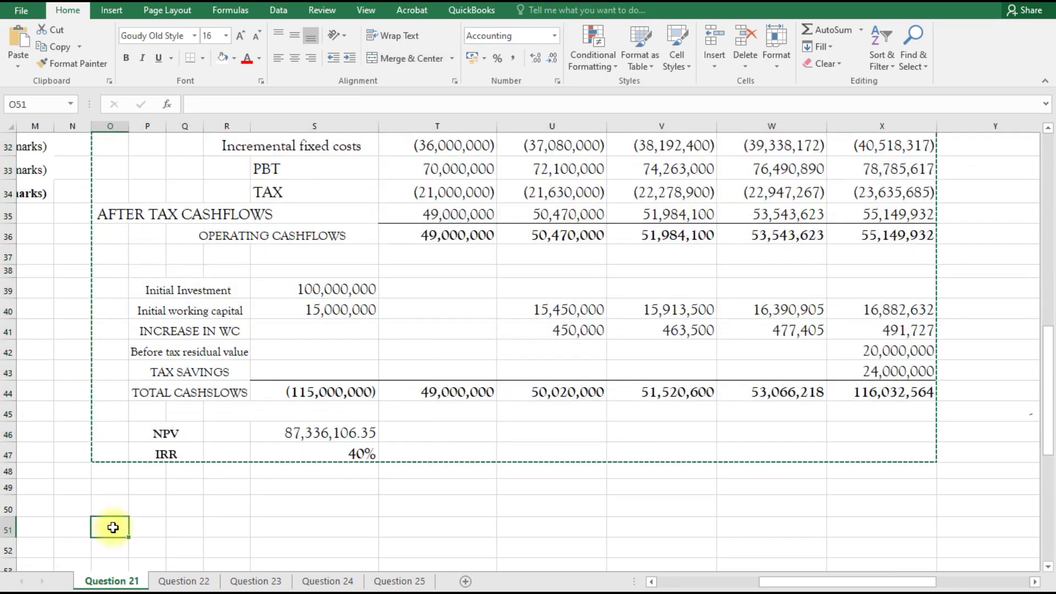
pyautogui.click(22, 39)
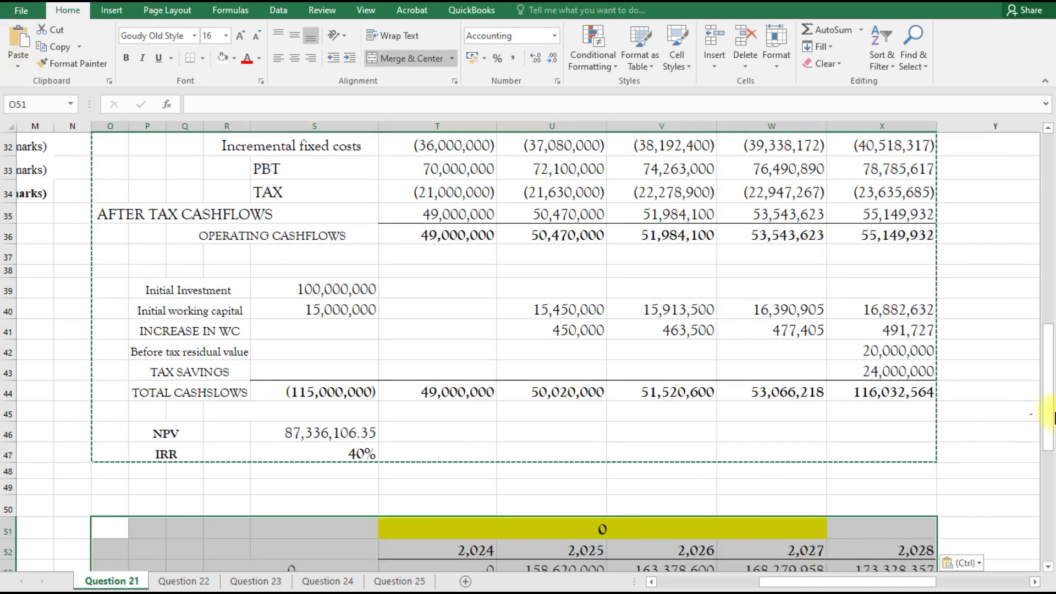
# Step: Link label cell R53 of the pasted block to R54, and label cell R54 to R55
pyautogui.moveTo(1051, 407); pyautogui.dragTo(1050, 465)
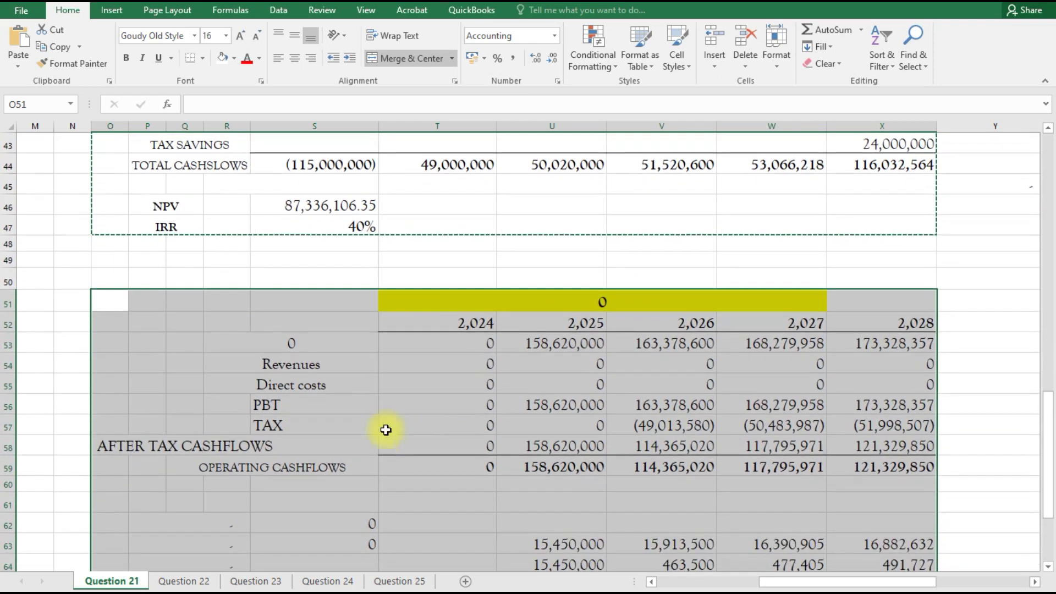
pyautogui.click(350, 341)
pyautogui.write('=')
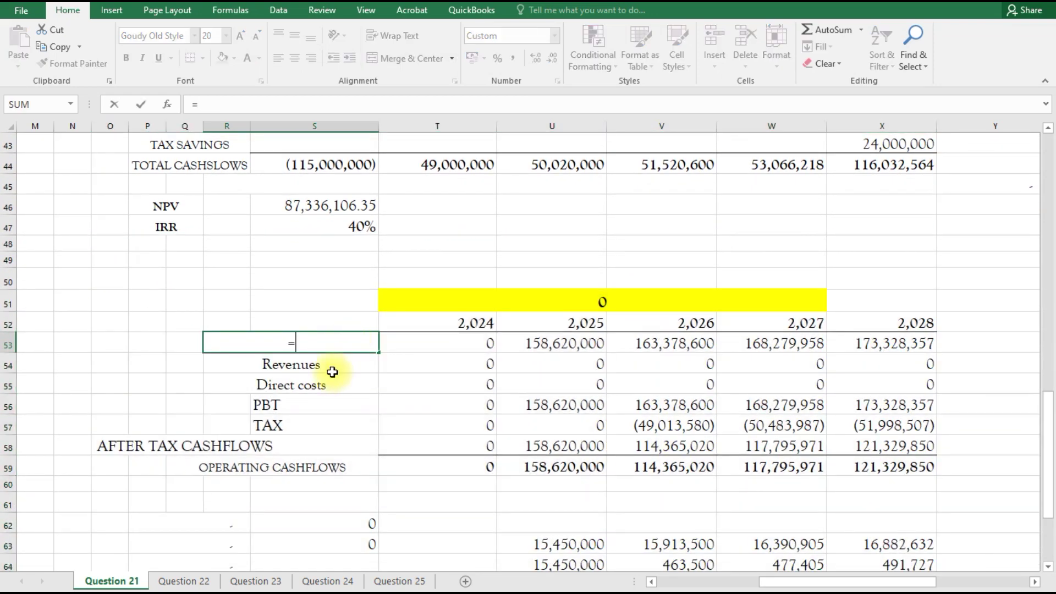
pyautogui.click(329, 365)
pyautogui.press('Return')
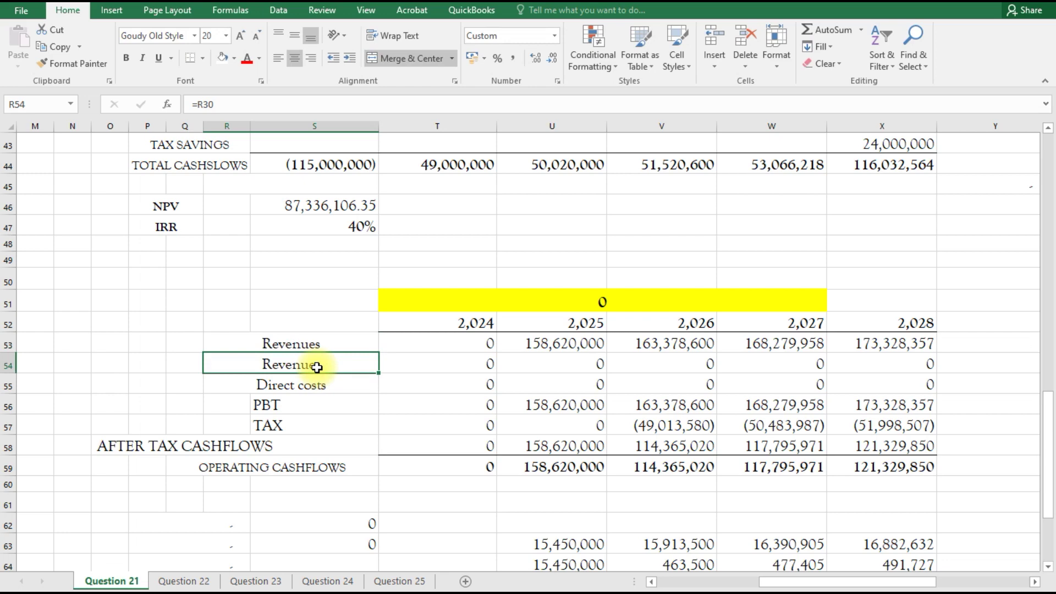
pyautogui.write('=')
pyautogui.click(299, 387)
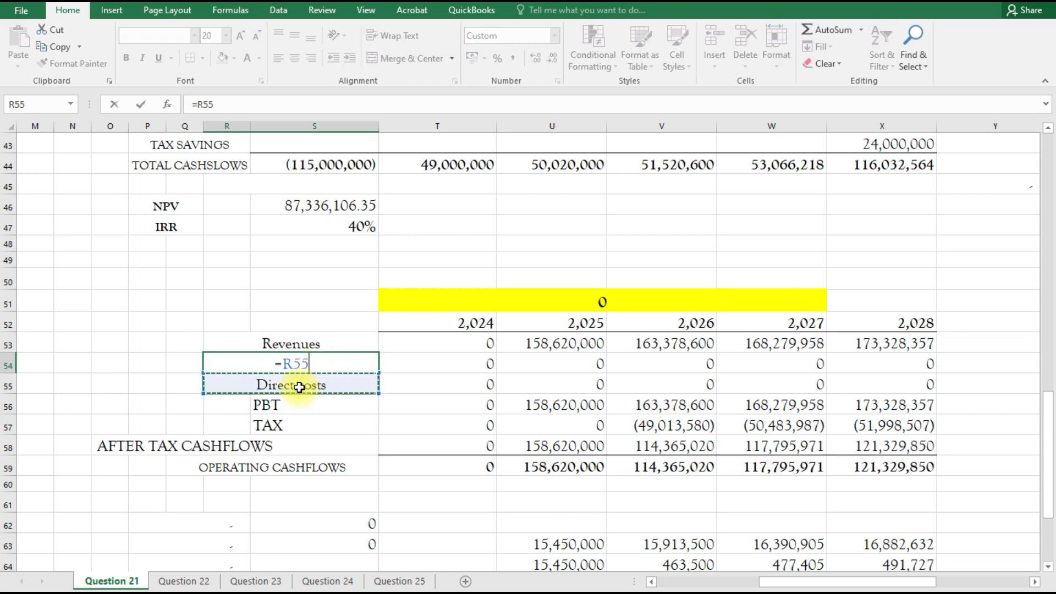
pyautogui.press('Return')
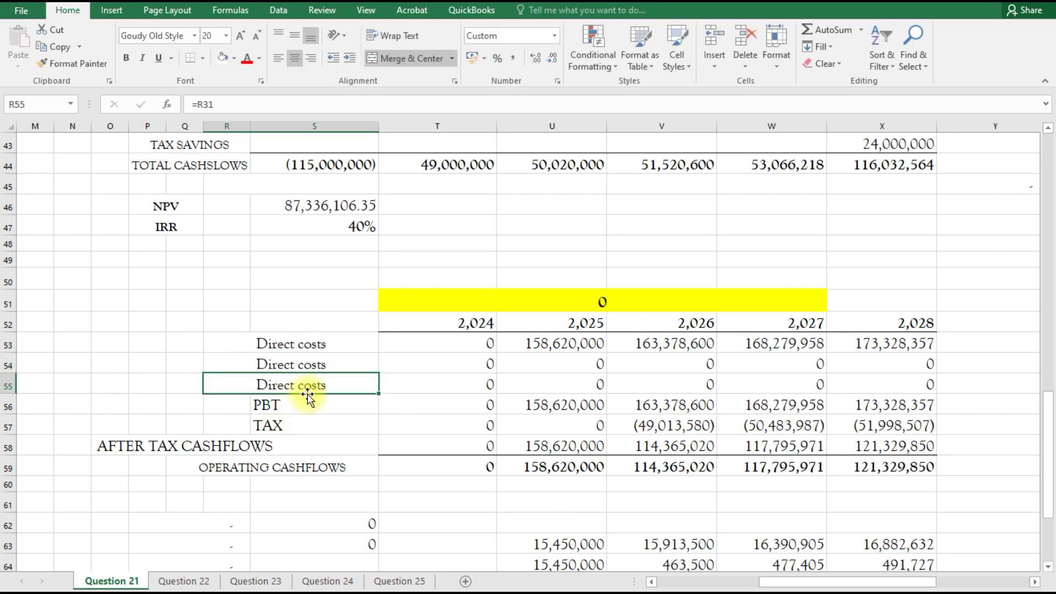
# Step: Link label cell R55 of the pasted block to the optimistic scenario's Incremental fixed costs label in R32
pyautogui.scroll(3, 306, 330)
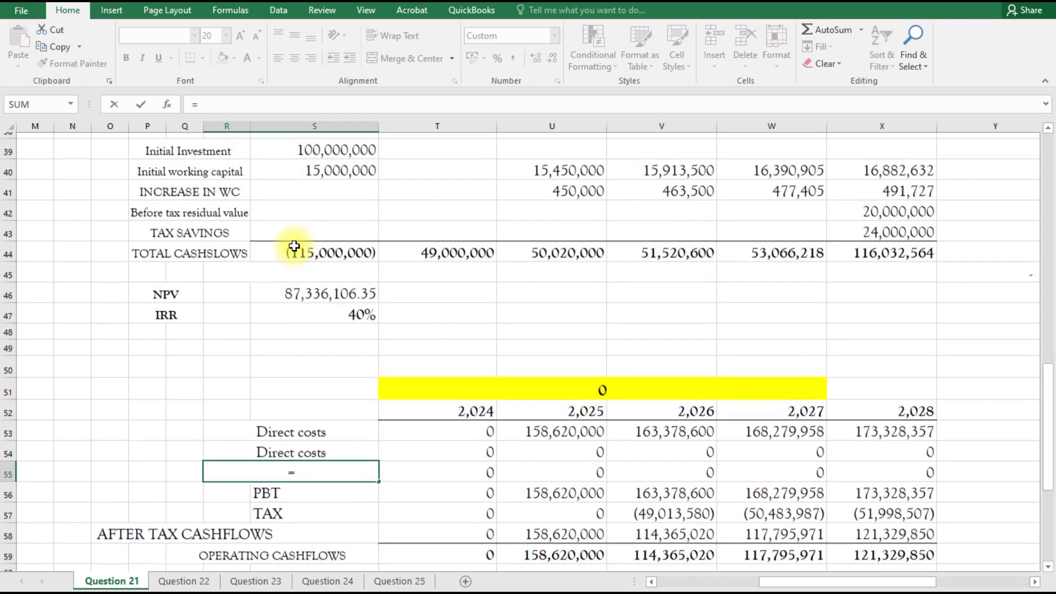
pyautogui.scroll(2, 250, 290)
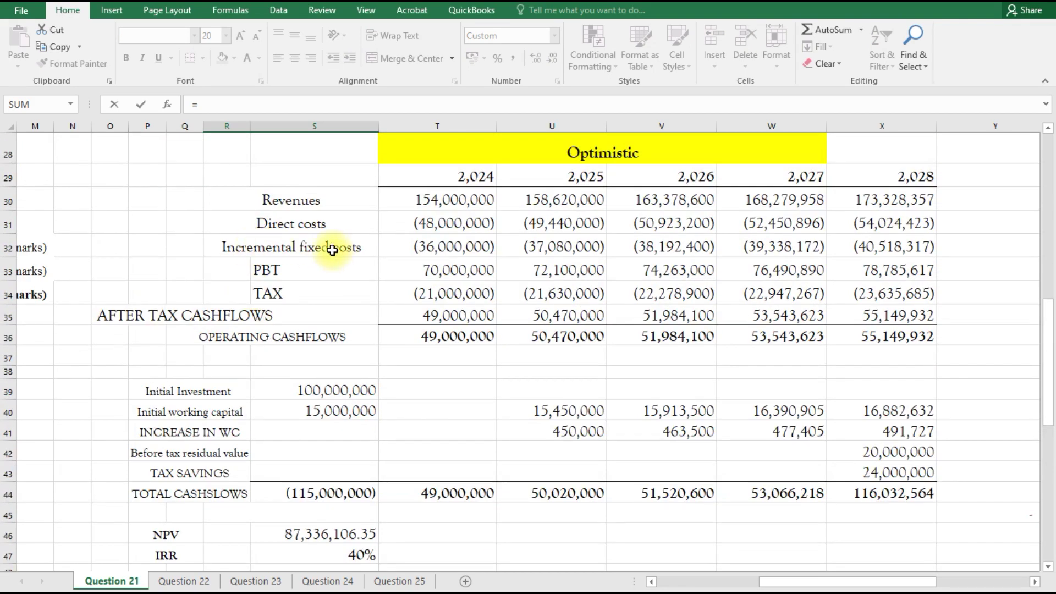
pyautogui.click(333, 249)
pyautogui.press('Return')
pyautogui.scroll(-1, 416, 499)
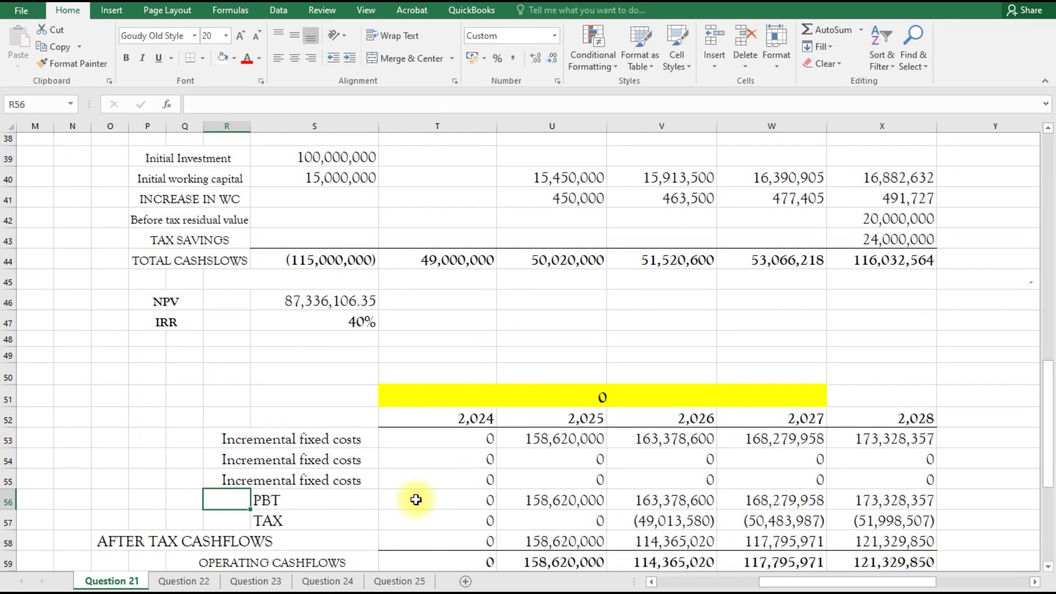
# Step: Link label cell R53 of the pasted block to the optimistic scenario's Revenues label in R30
pyautogui.click(302, 481)
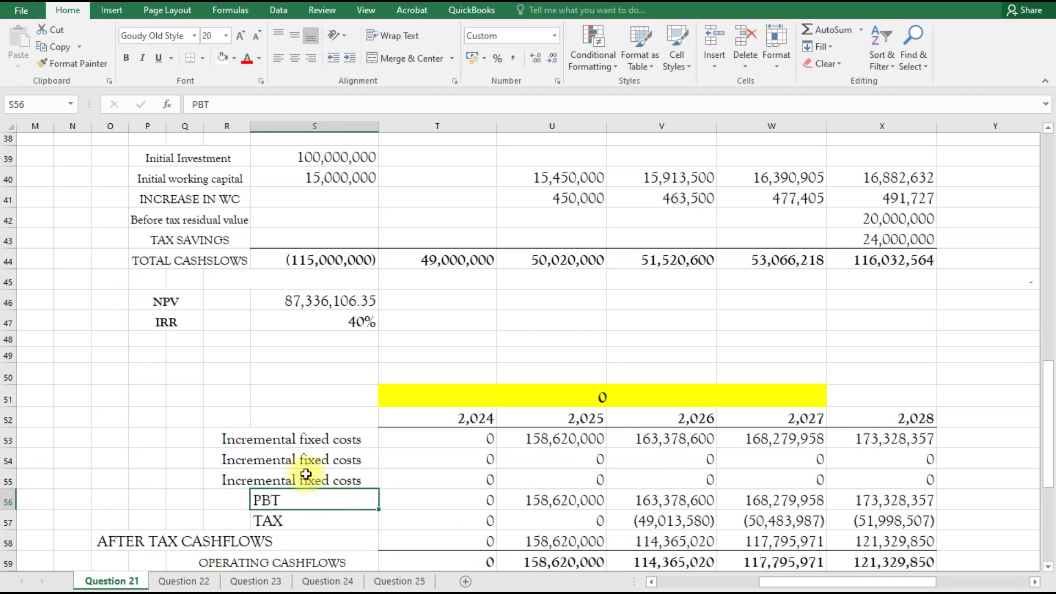
pyautogui.click(303, 444)
pyautogui.write('=')
pyautogui.scroll(4, 305, 435)
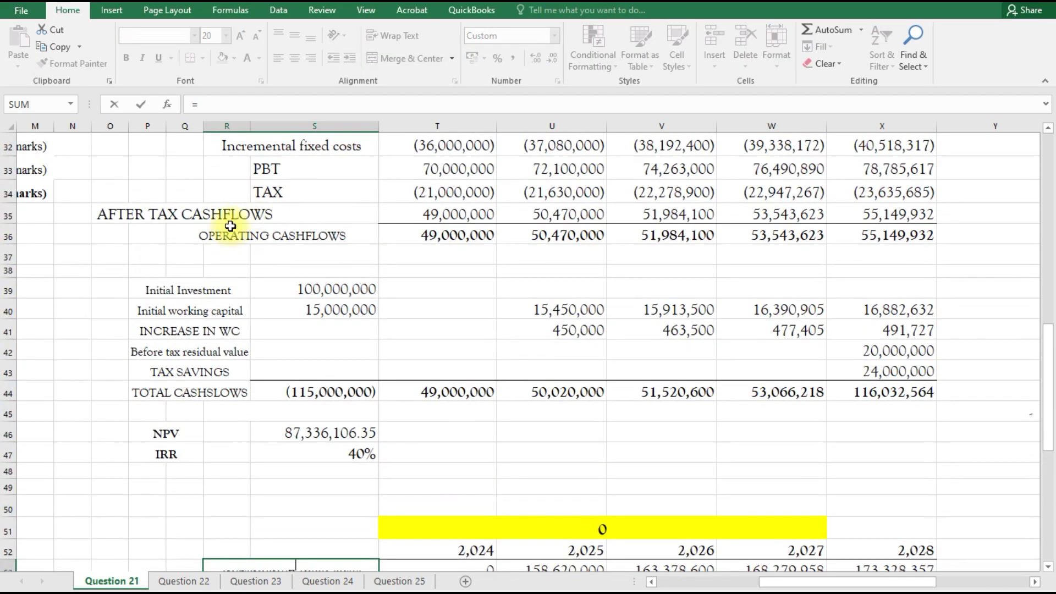
pyautogui.click(299, 268)
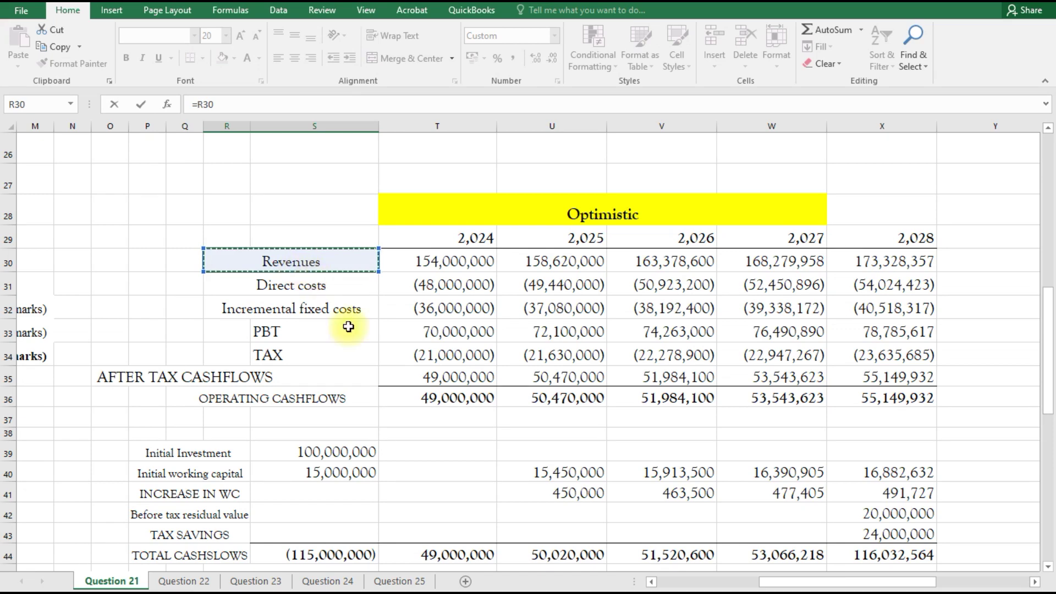
pyautogui.press('Return')
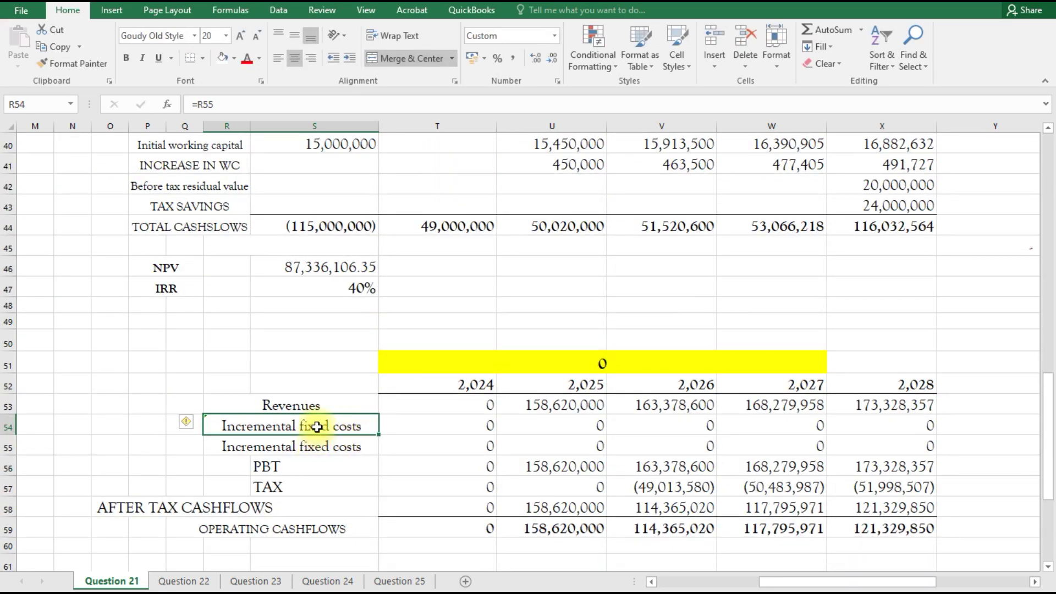
# Step: Link label cell R54 of the pasted block to the optimistic scenario's Direct costs label in R31
pyautogui.write('=')
pyautogui.scroll(4, 327, 425)
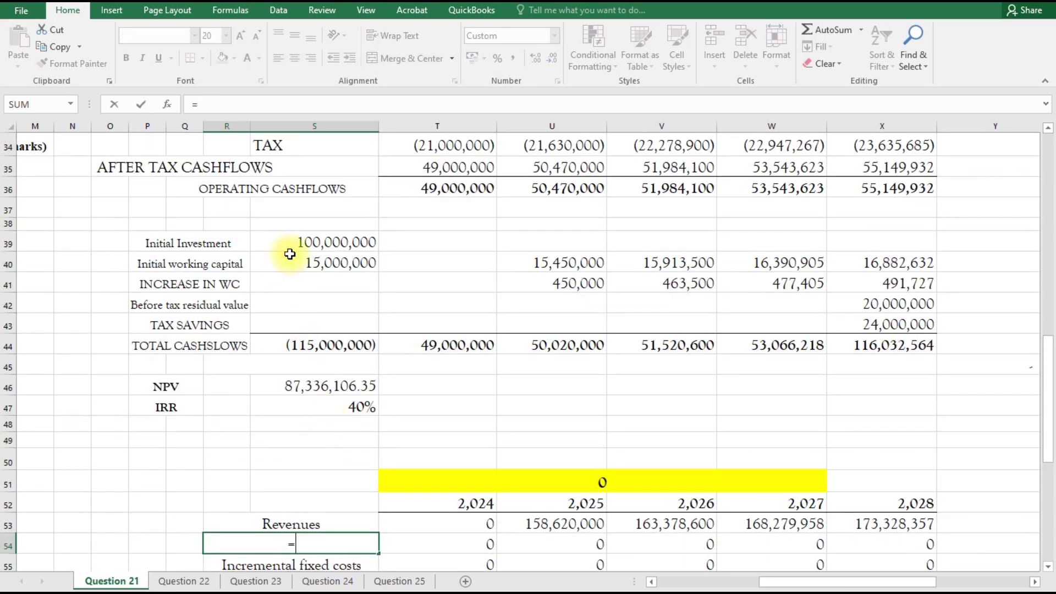
pyautogui.click(316, 225)
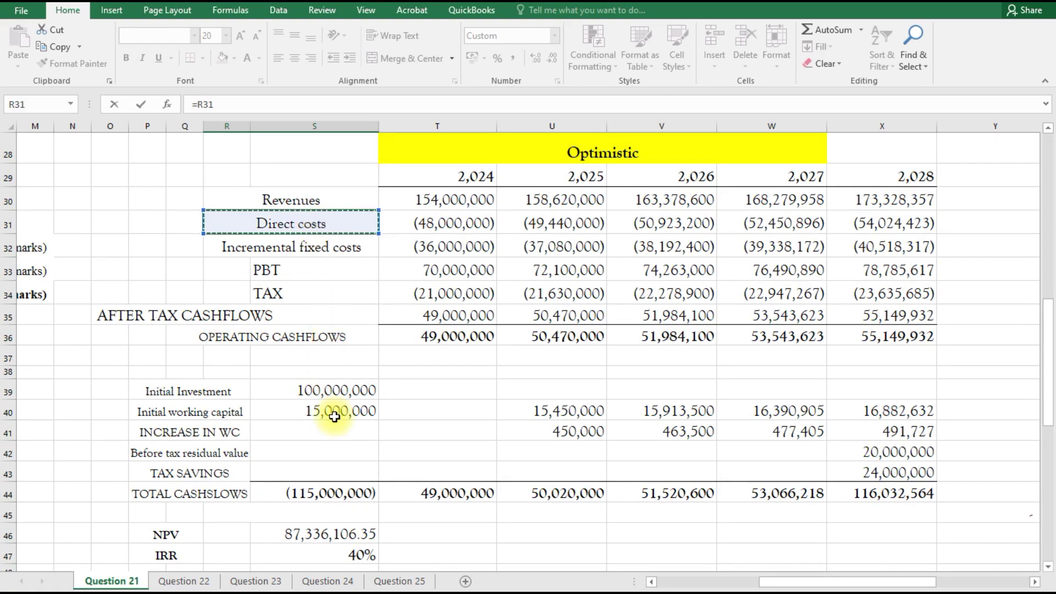
pyautogui.press('Return')
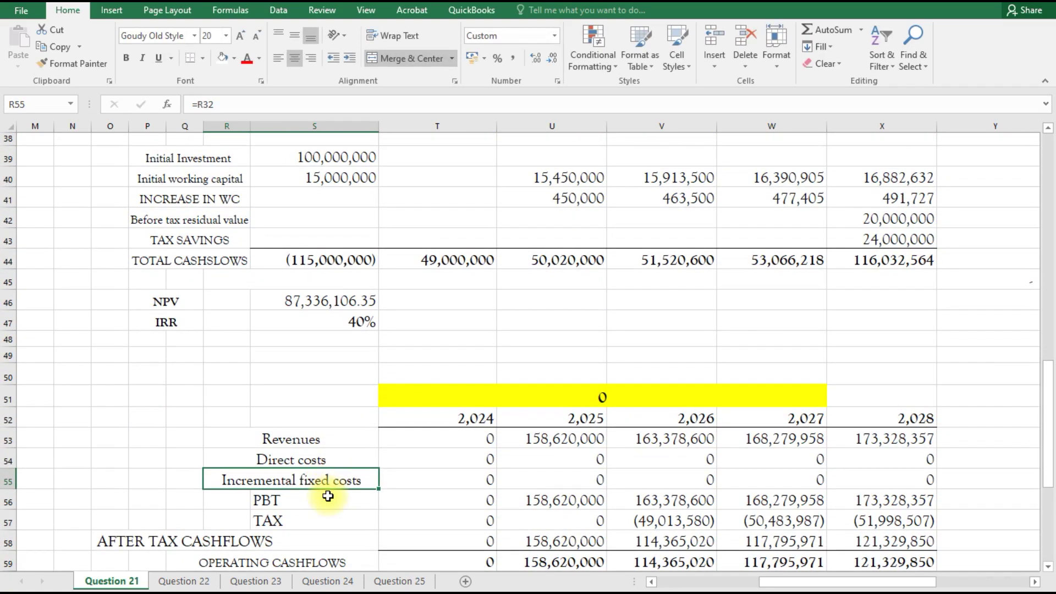
pyautogui.scroll(-1, 328, 502)
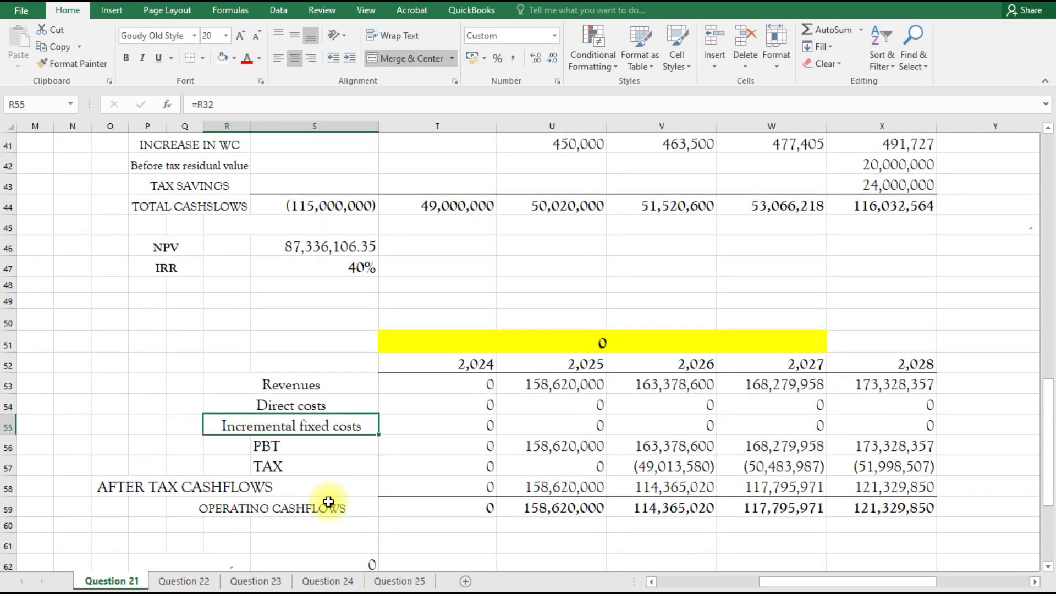
pyautogui.click(473, 389)
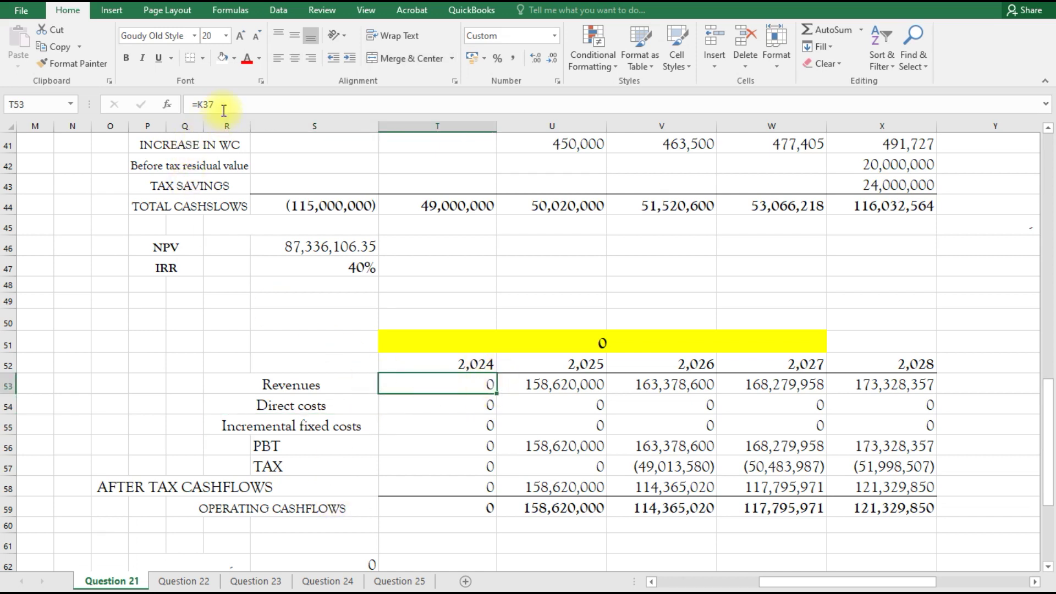
pyautogui.press('BackSpace')
pyautogui.press('BackSpace')
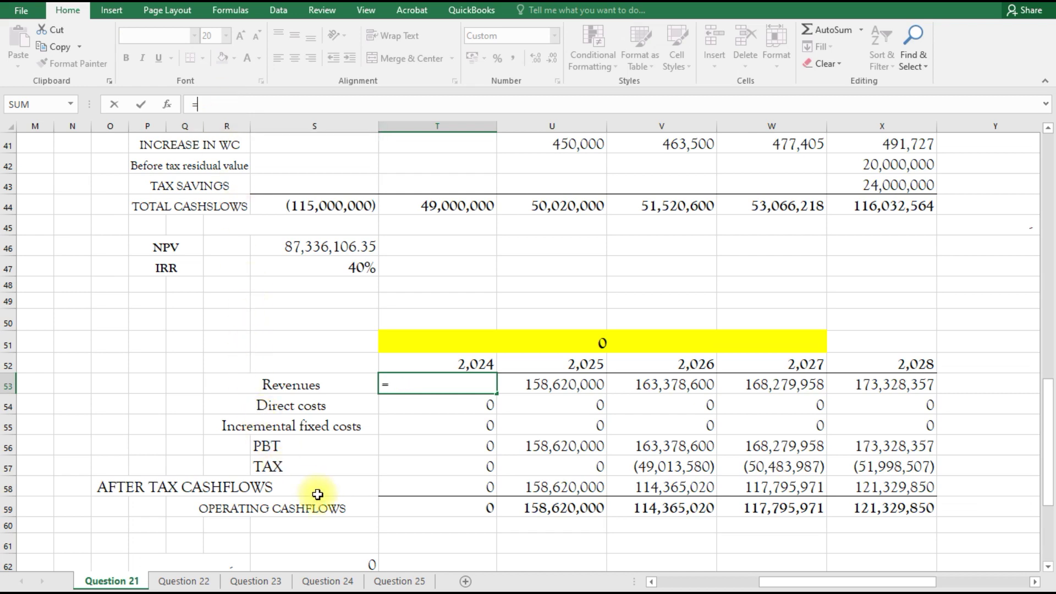
pyautogui.click(651, 582)
pyautogui.click(650, 581)
pyautogui.click(813, 338)
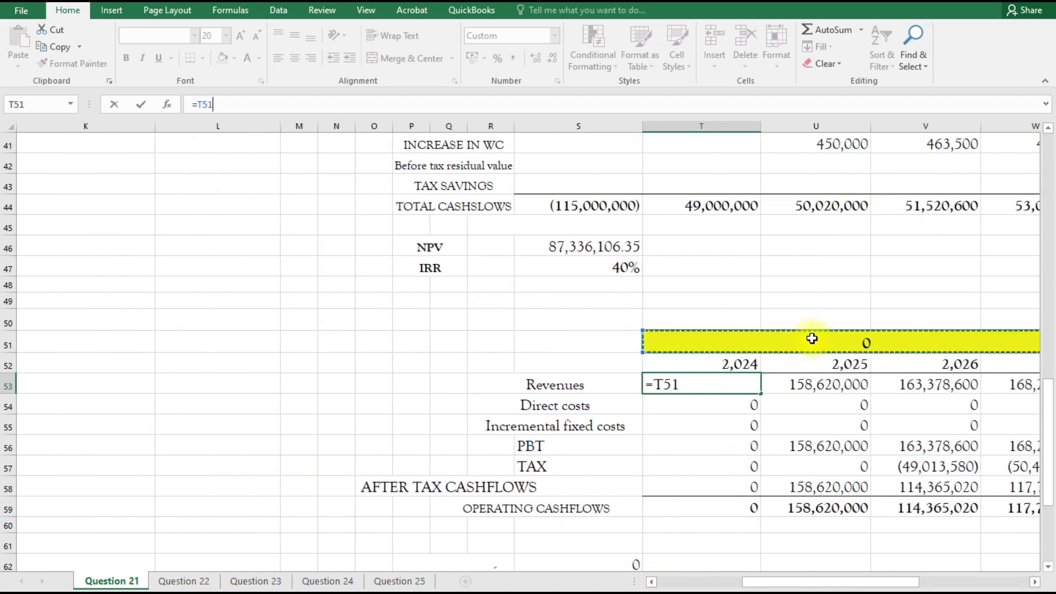
pyautogui.press('BackSpace')
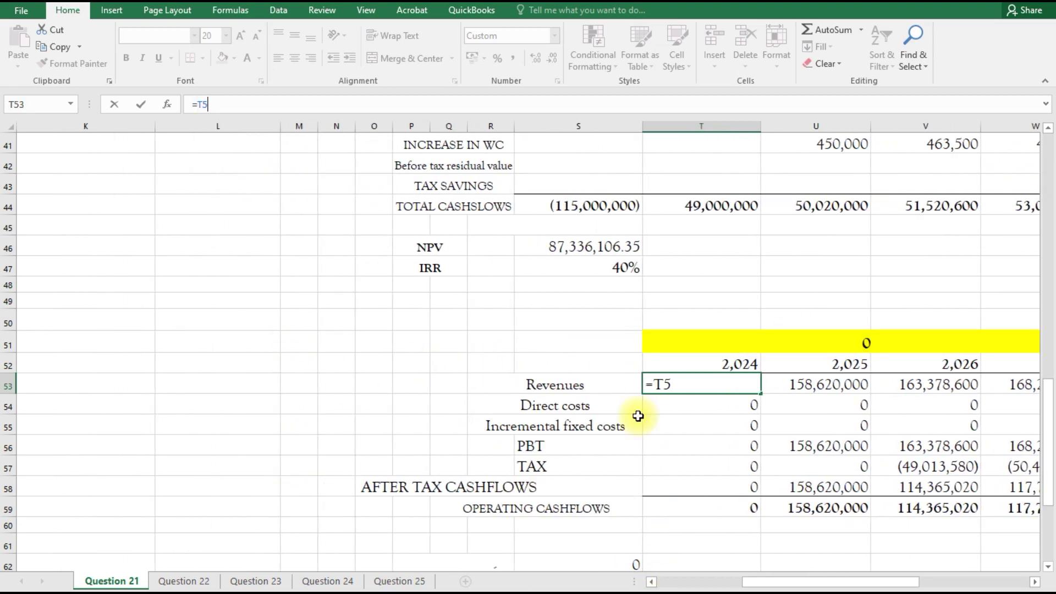
pyautogui.click(683, 382)
pyautogui.press('BackSpace')
pyautogui.press('Escape')
# Step: Link the heading cell T51 of the pasted block to the Pessimistic label in L9
pyautogui.click(865, 342)
pyautogui.write('=')
pyautogui.scroll(2, 381, 425)
pyautogui.scroll(11, 381, 425)
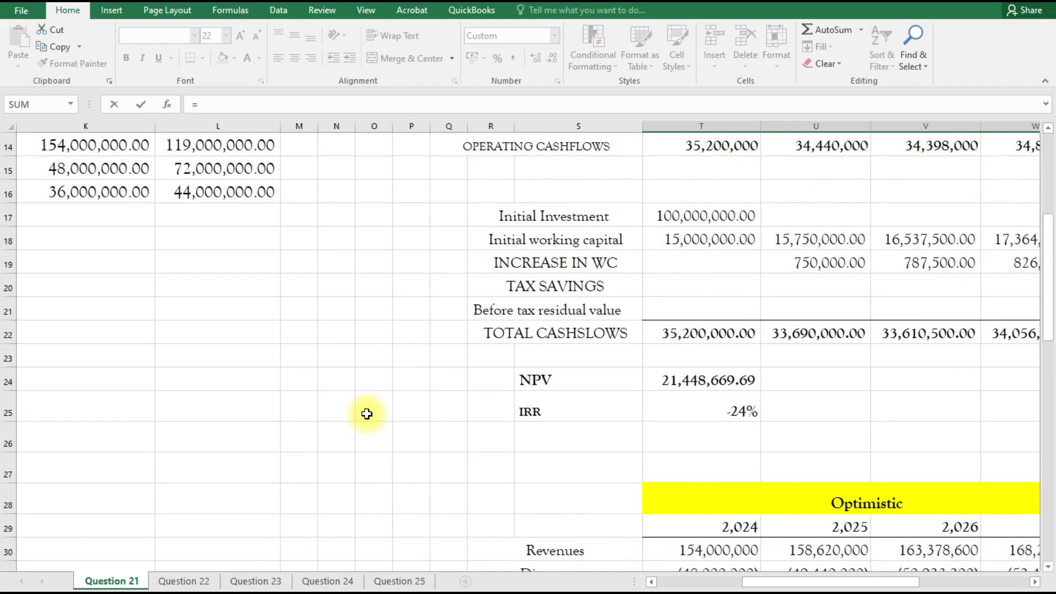
pyautogui.click(221, 319)
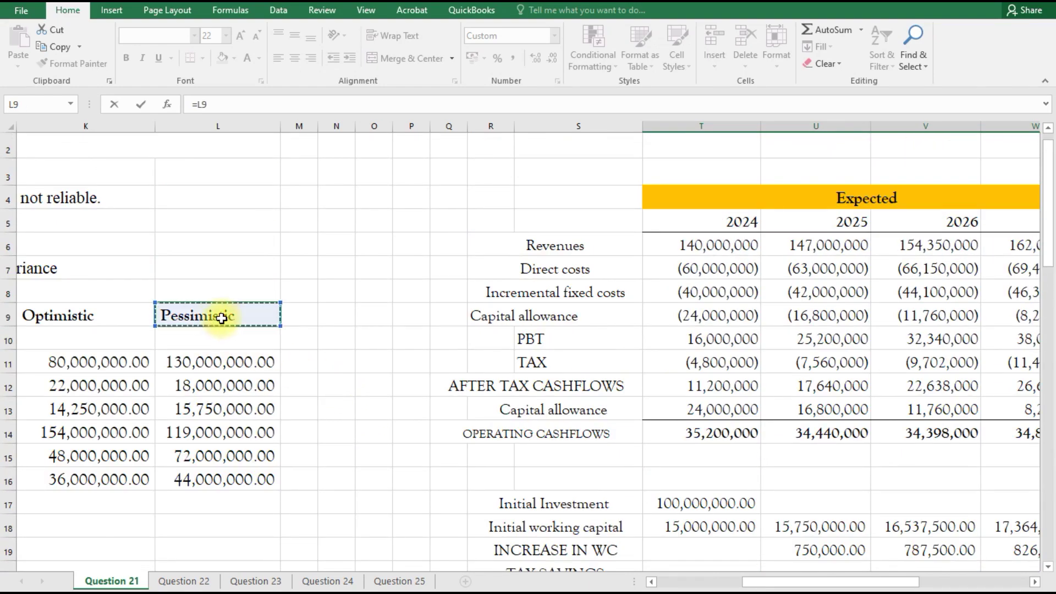
pyautogui.press('Return')
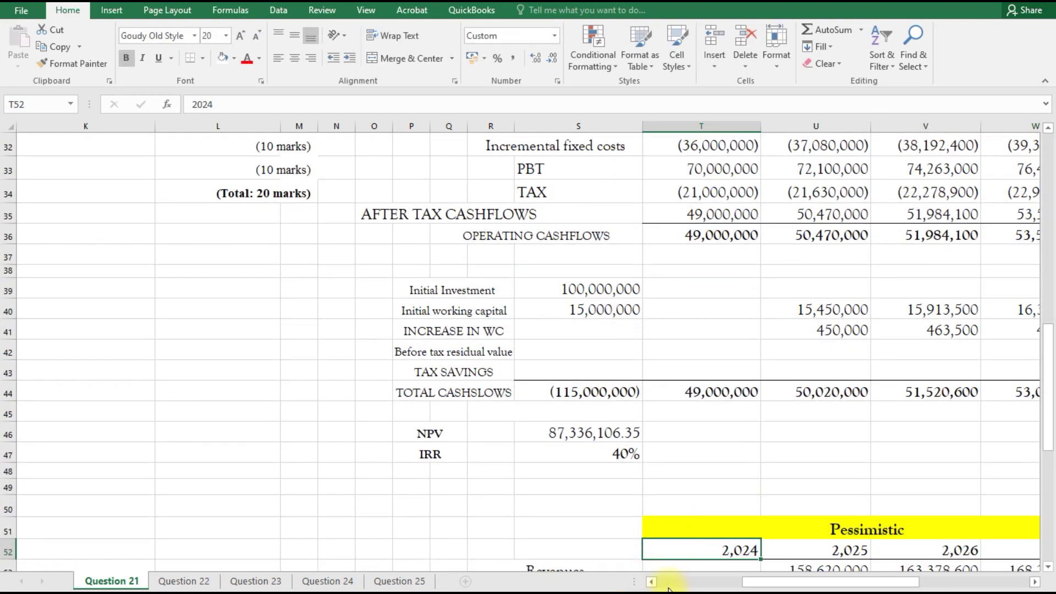
# Step: Fill the Pessimistic heading cell T51 with the standard light green colour
pyautogui.click(651, 582)
pyautogui.moveTo(651, 582); pyautogui.dragTo(745, 577)
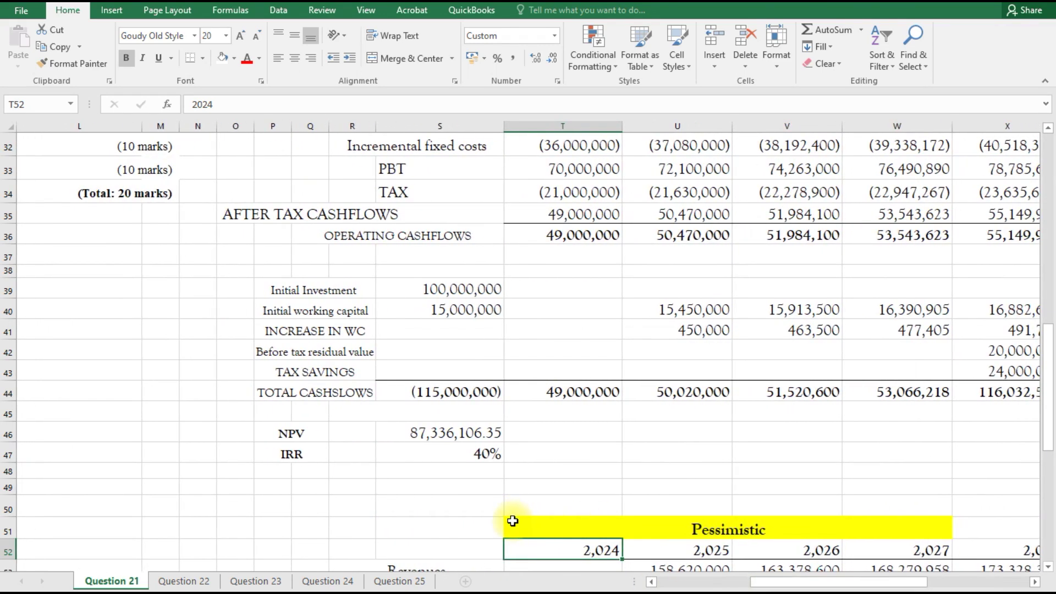
pyautogui.click(545, 526)
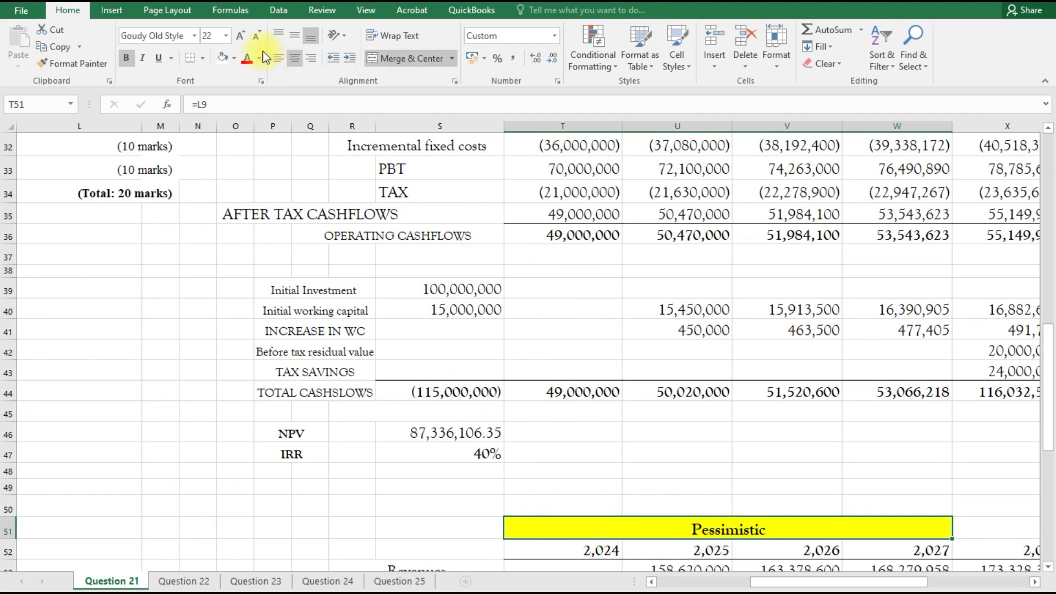
pyautogui.click(233, 57)
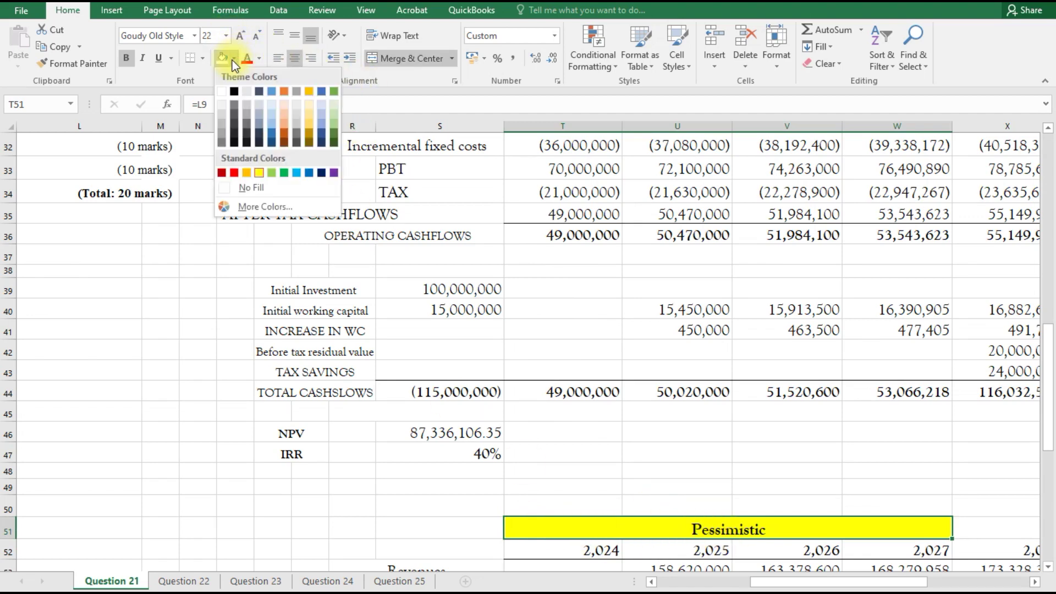
pyautogui.click(273, 173)
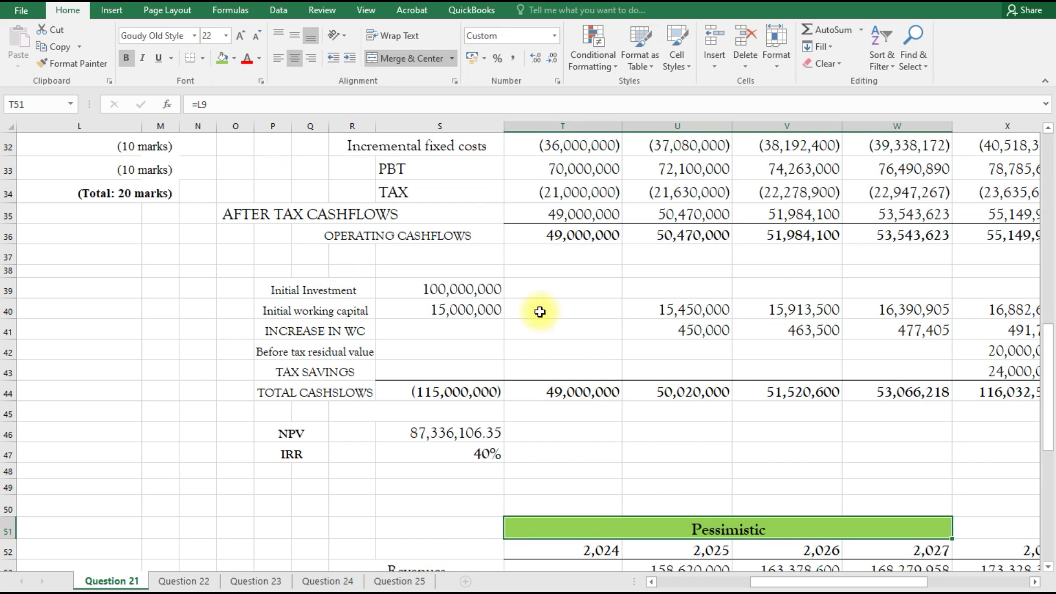
# Step: Link the pessimistic 2024 Revenues in T53 to the pessimistic revenue amount in L14
pyautogui.scroll(-1, 572, 499)
pyautogui.click(569, 504)
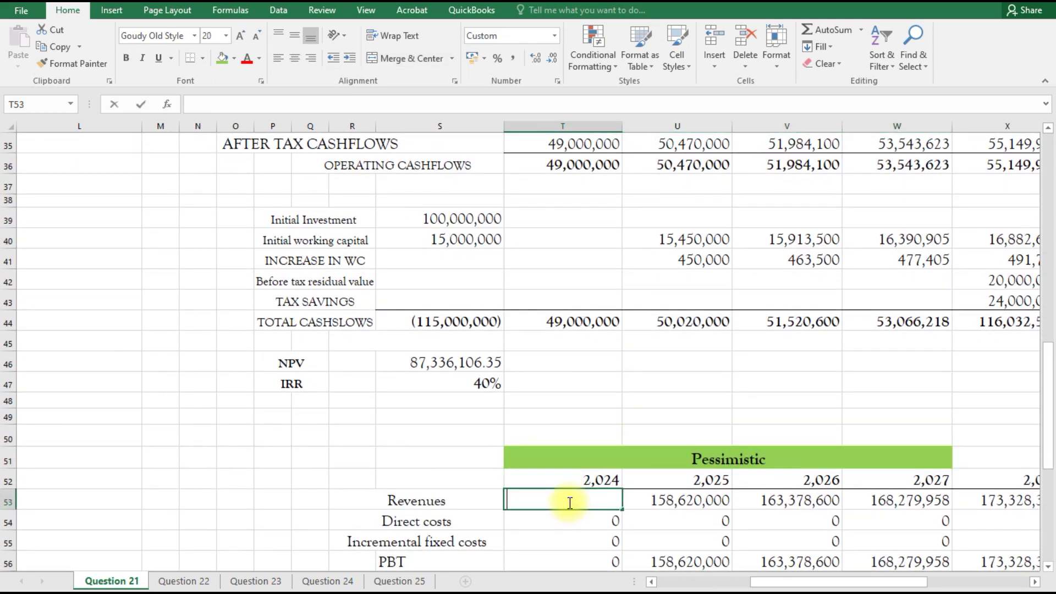
pyautogui.write('=')
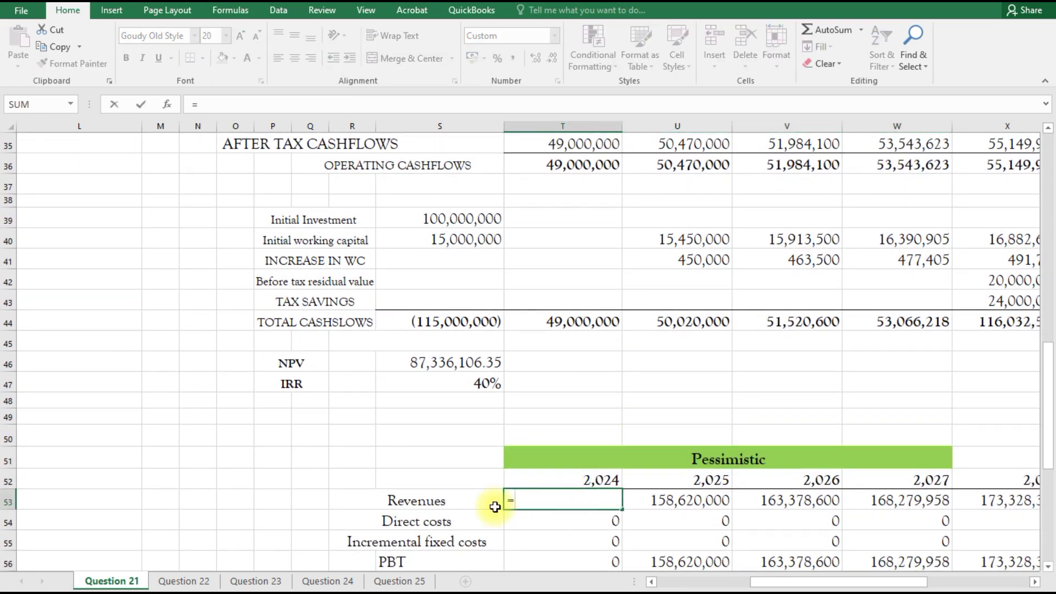
pyautogui.click(650, 582)
pyautogui.moveTo(1050, 385); pyautogui.dragTo(1052, 240)
pyautogui.moveTo(692, 583); pyautogui.dragTo(671, 582)
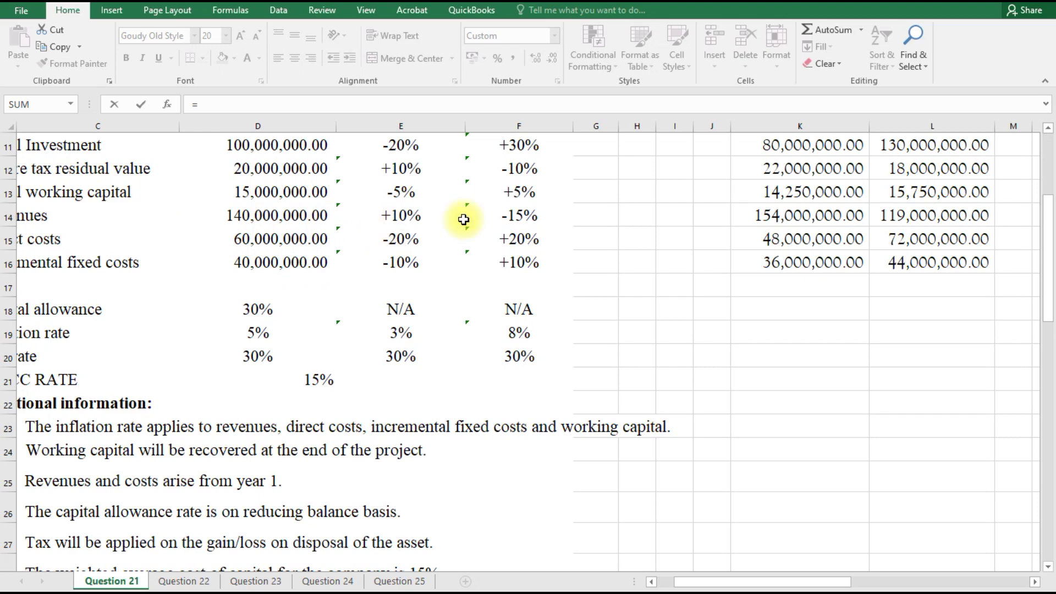
pyautogui.click(912, 218)
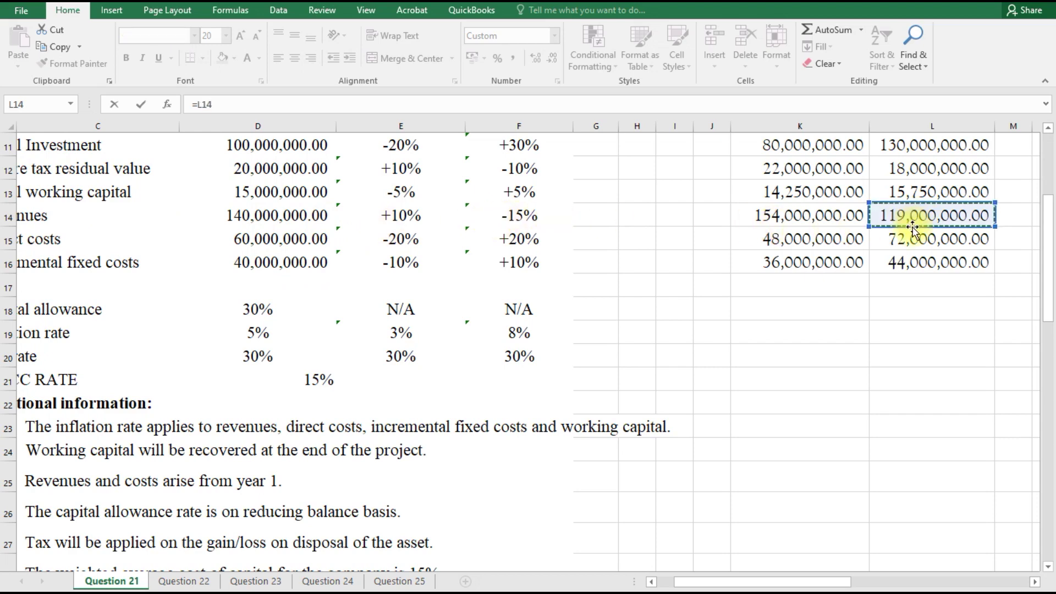
pyautogui.press('Return')
# Step: Set the pessimistic 2024 Direct costs in T54 to the negative of the pessimistic direct costs in L15
pyautogui.scroll(-1, 901, 499)
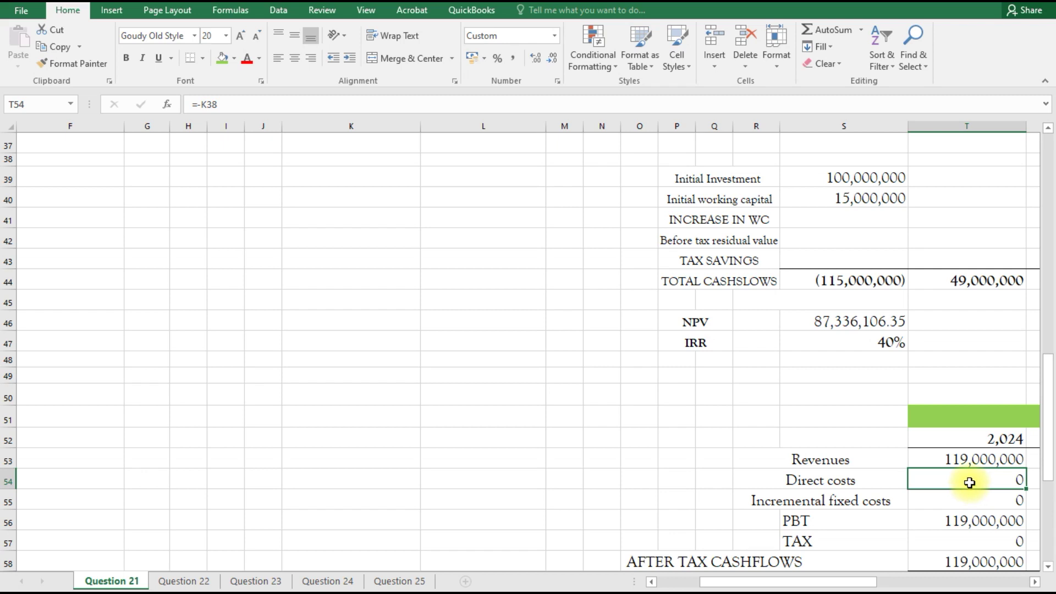
pyautogui.click(232, 104)
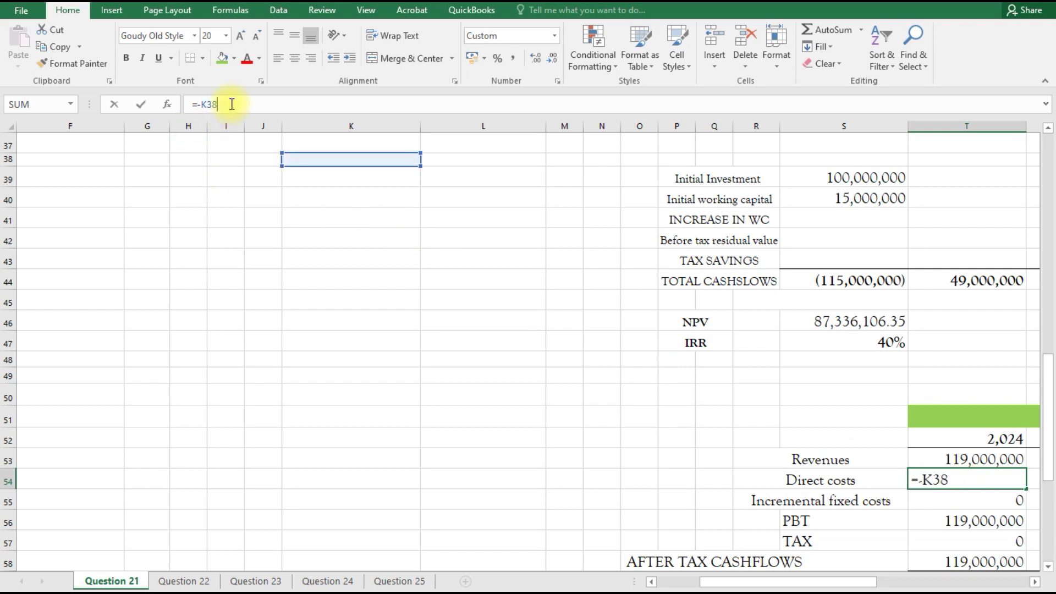
pyautogui.press('BackSpace')
pyautogui.press('BackSpace')
pyautogui.press('BackSpace')
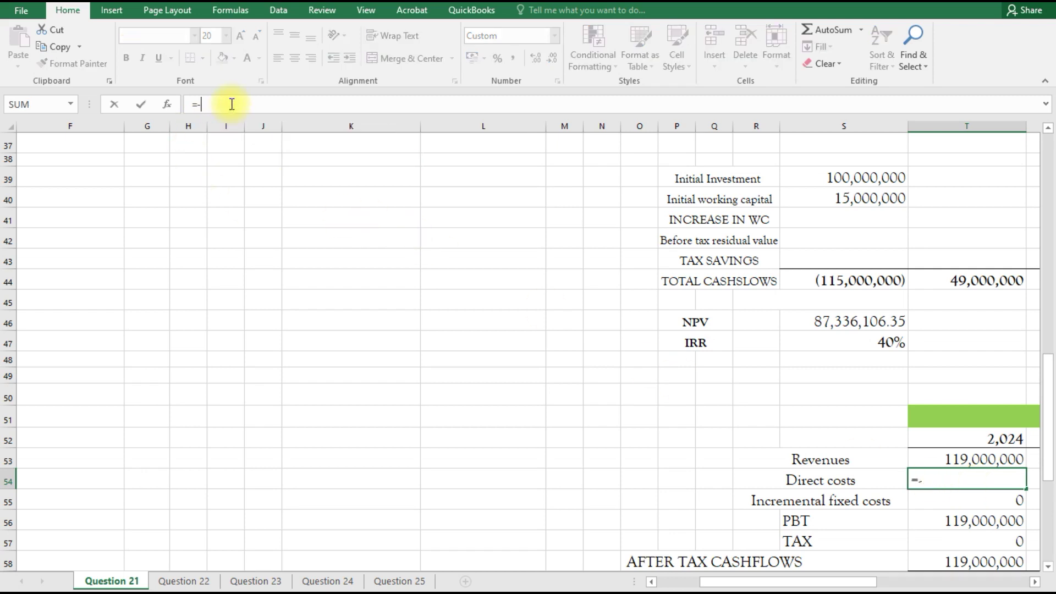
pyautogui.click(650, 581)
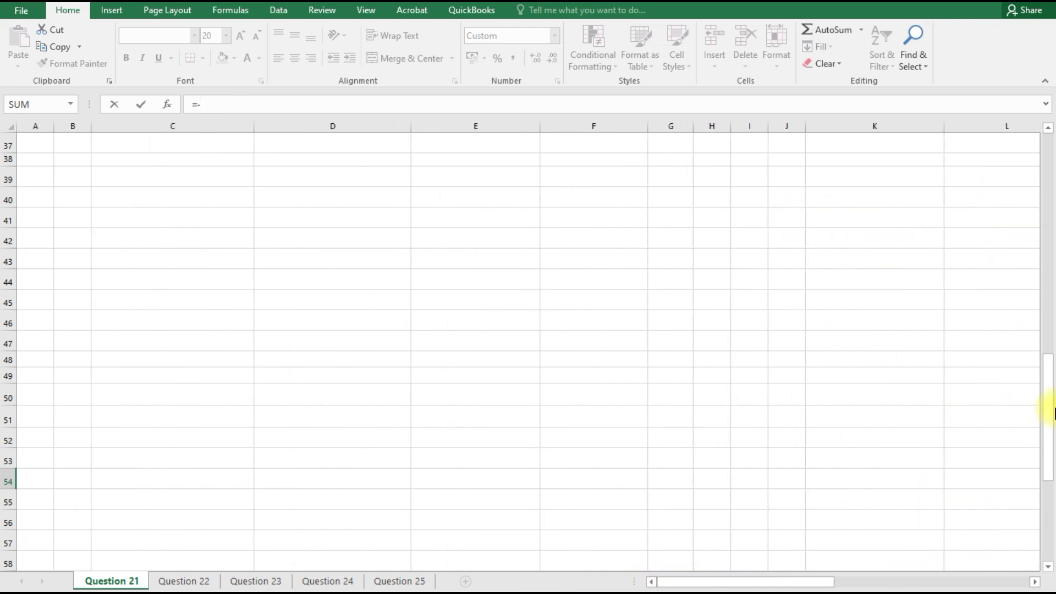
pyautogui.moveTo(1051, 417); pyautogui.dragTo(1044, 266)
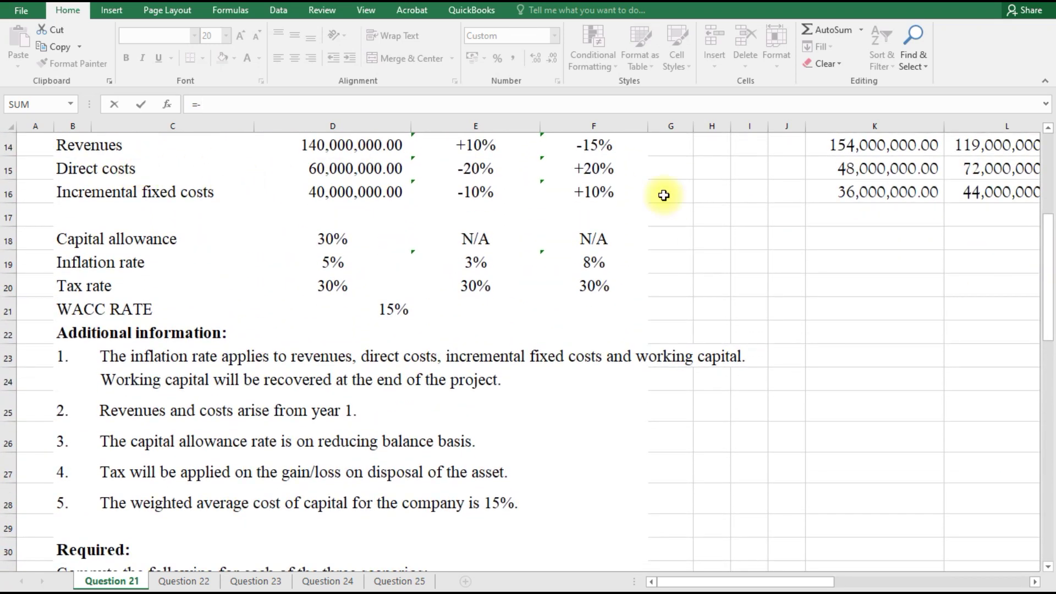
pyautogui.click(1010, 171)
pyautogui.press('Return')
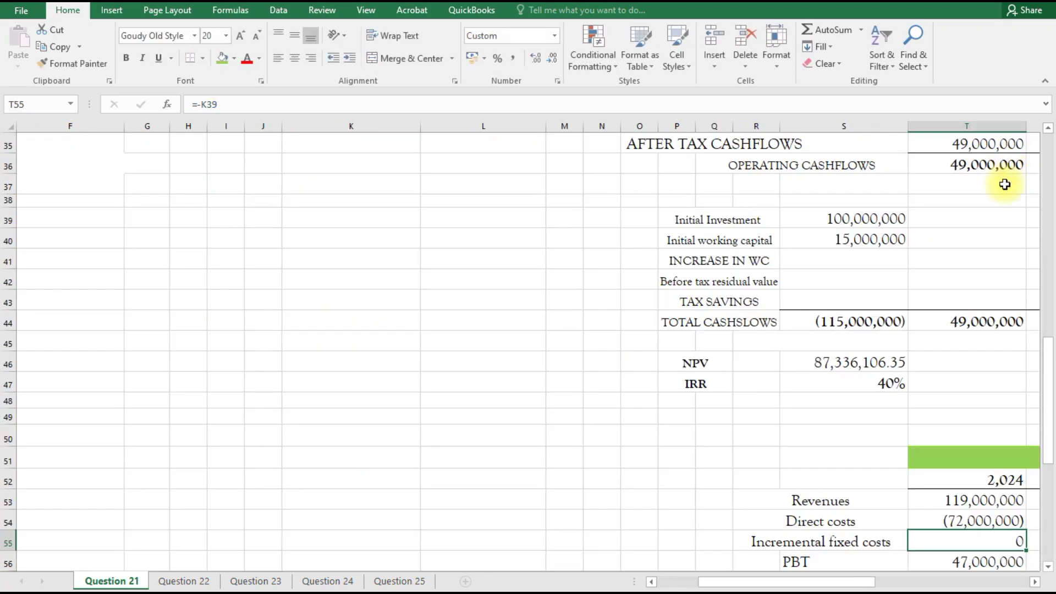
# Step: Set the pessimistic 2024 Incremental fixed costs in T55 to the negative of the pessimistic amount in L16
pyautogui.click(232, 105)
pyautogui.press('BackSpace')
pyautogui.press('BackSpace')
pyautogui.press('BackSpace')
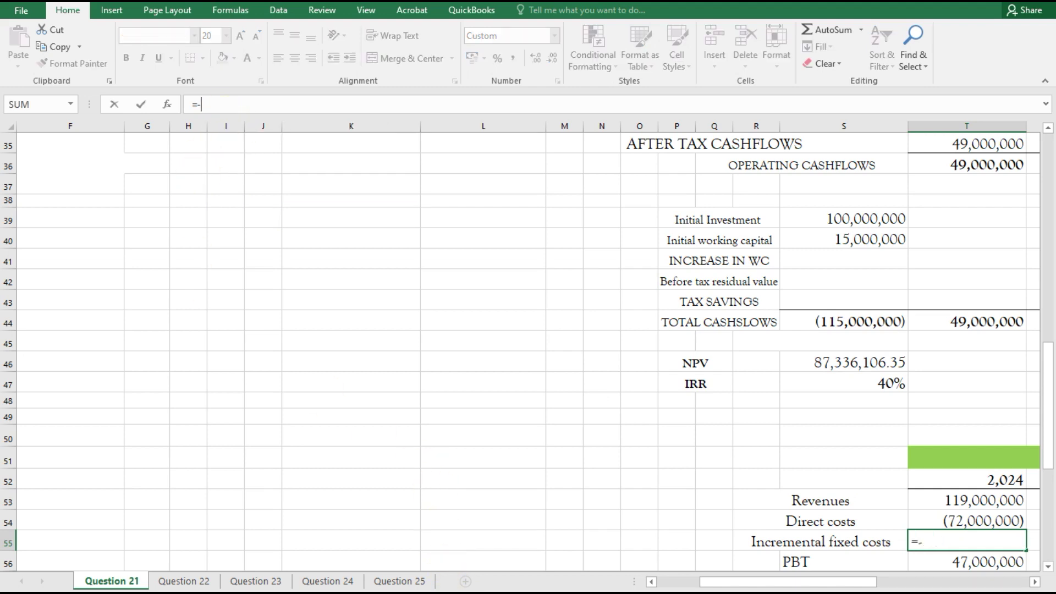
pyautogui.click(651, 582)
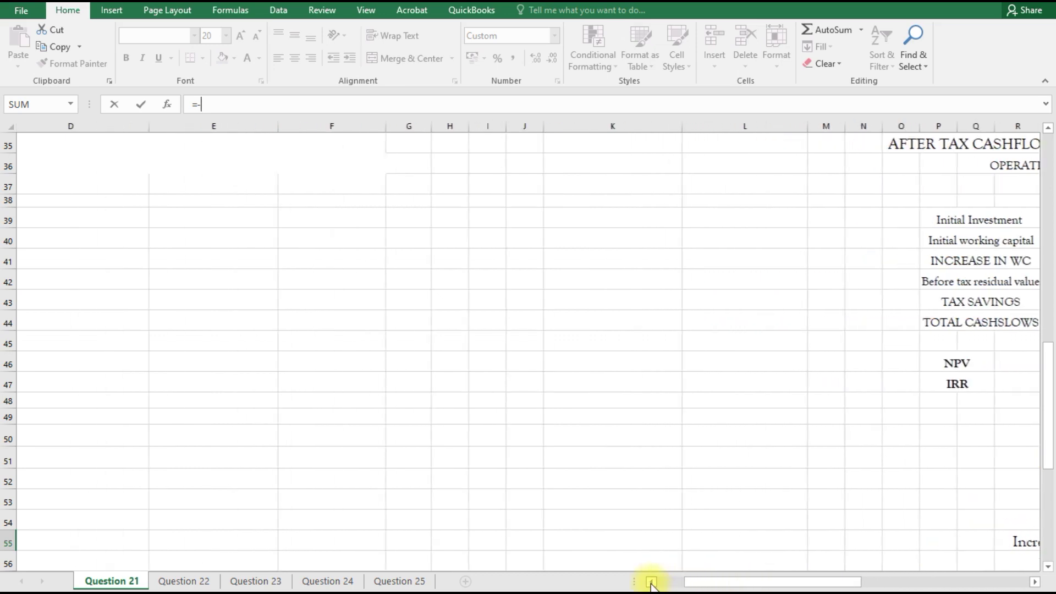
pyautogui.moveTo(1047, 404); pyautogui.dragTo(1052, 270)
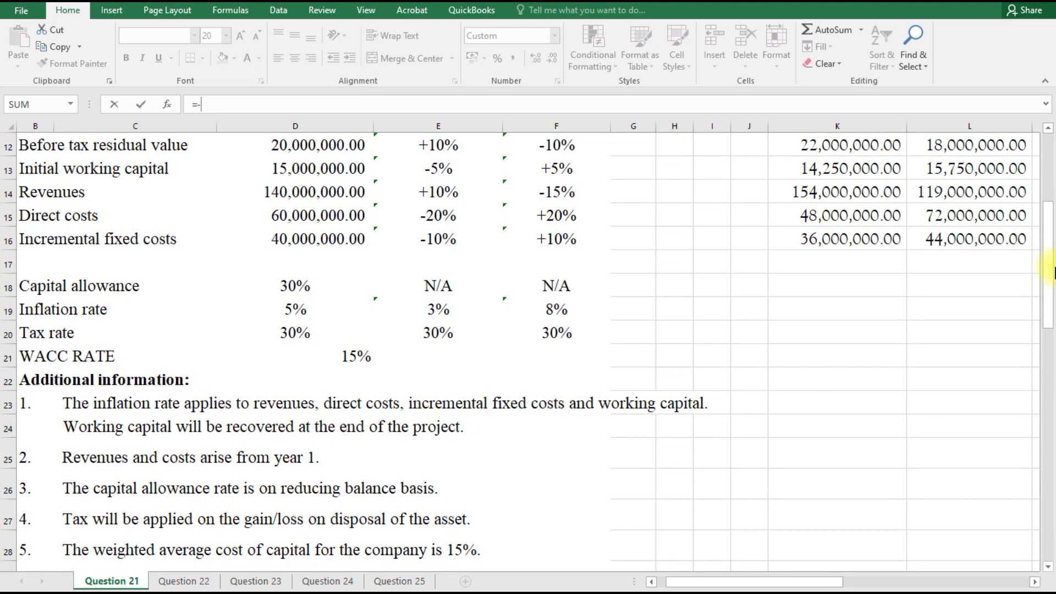
pyautogui.click(972, 242)
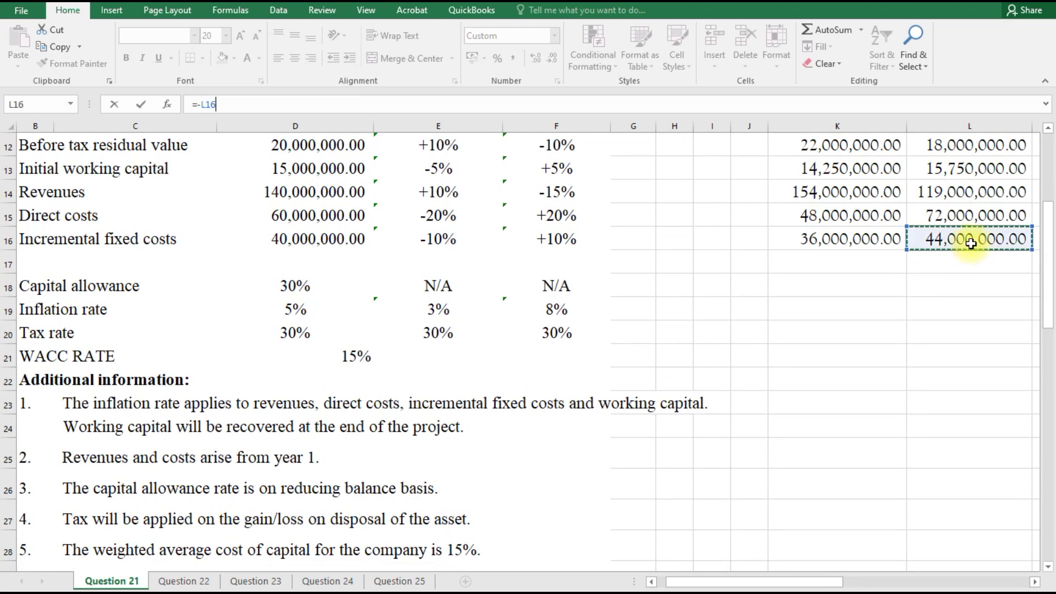
pyautogui.press('Return')
# Step: Replace the T$30 reference in the pessimistic 2025 Revenues formula in U53 with T53
pyautogui.click(1051, 396)
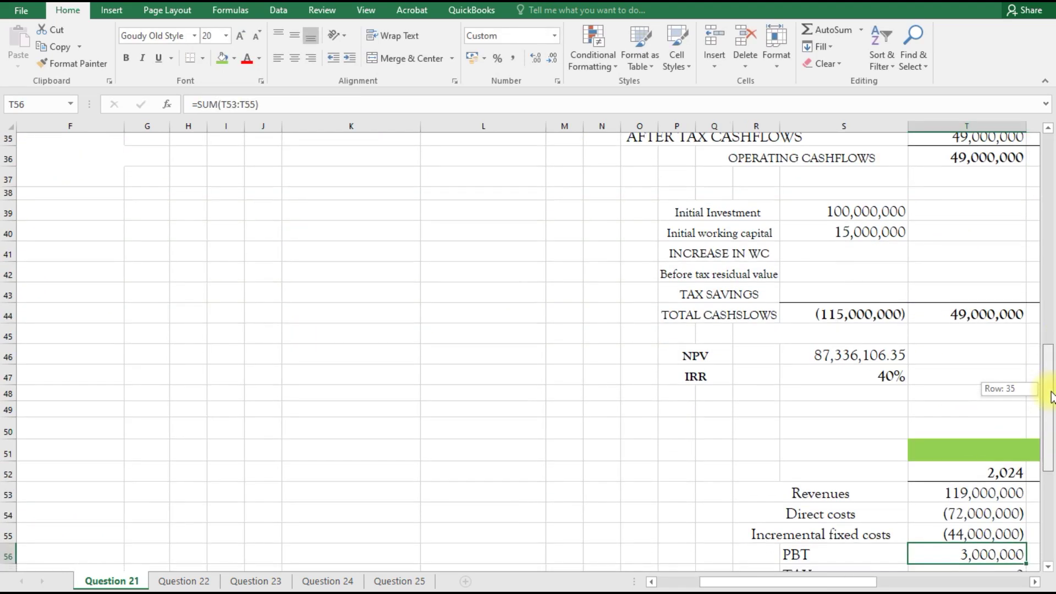
pyautogui.moveTo(703, 582); pyautogui.dragTo(750, 582)
pyautogui.scroll(-1, 752, 448)
pyautogui.scroll(-3, 752, 447)
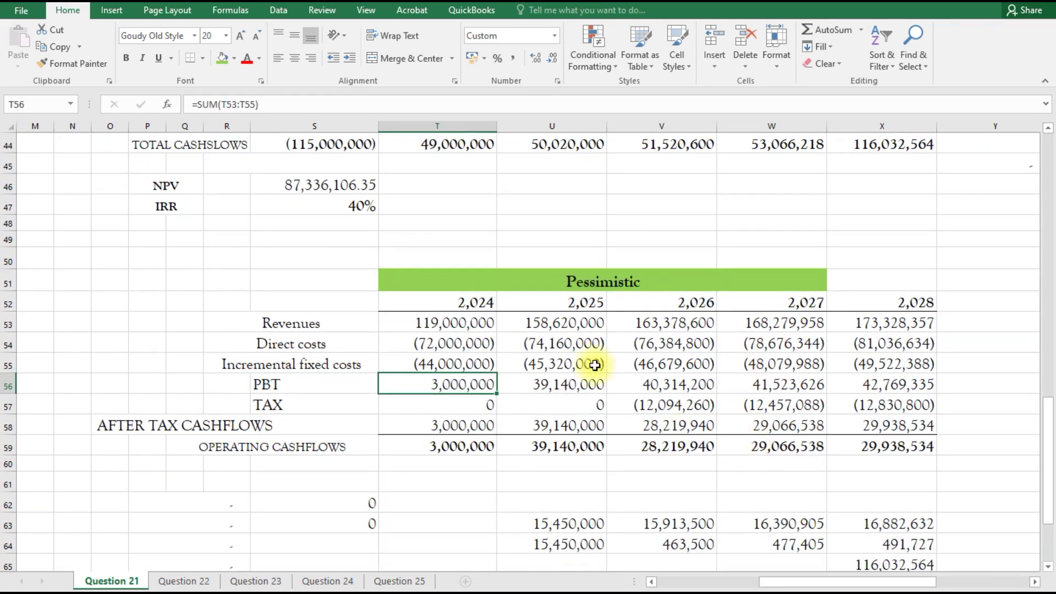
pyautogui.click(567, 324)
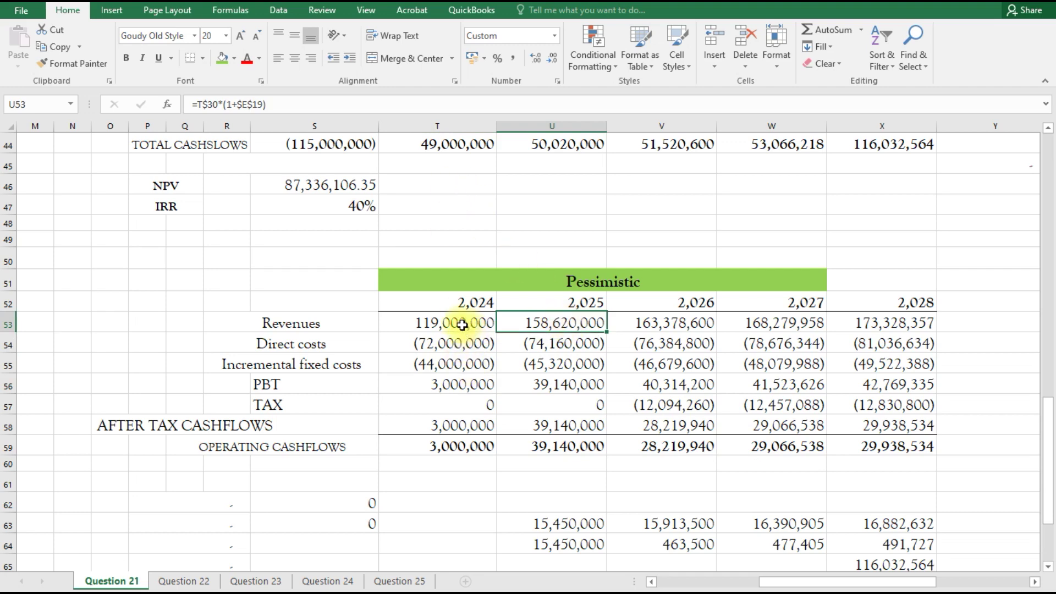
pyautogui.click(219, 104)
pyautogui.press('BackSpace')
pyautogui.press('BackSpace')
pyautogui.press('BackSpace')
pyautogui.press('BackSpace')
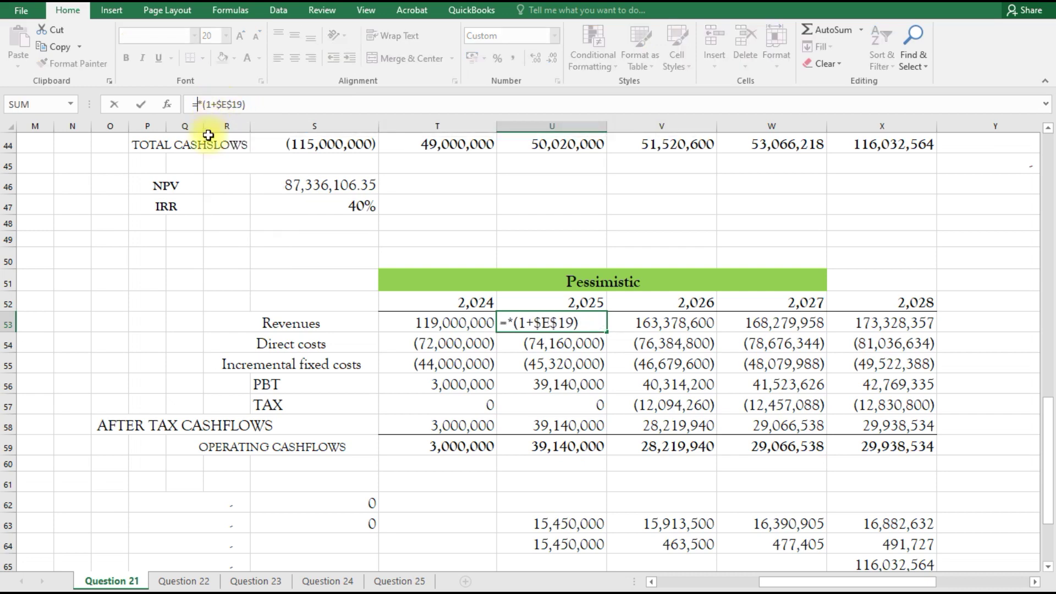
pyautogui.click(427, 319)
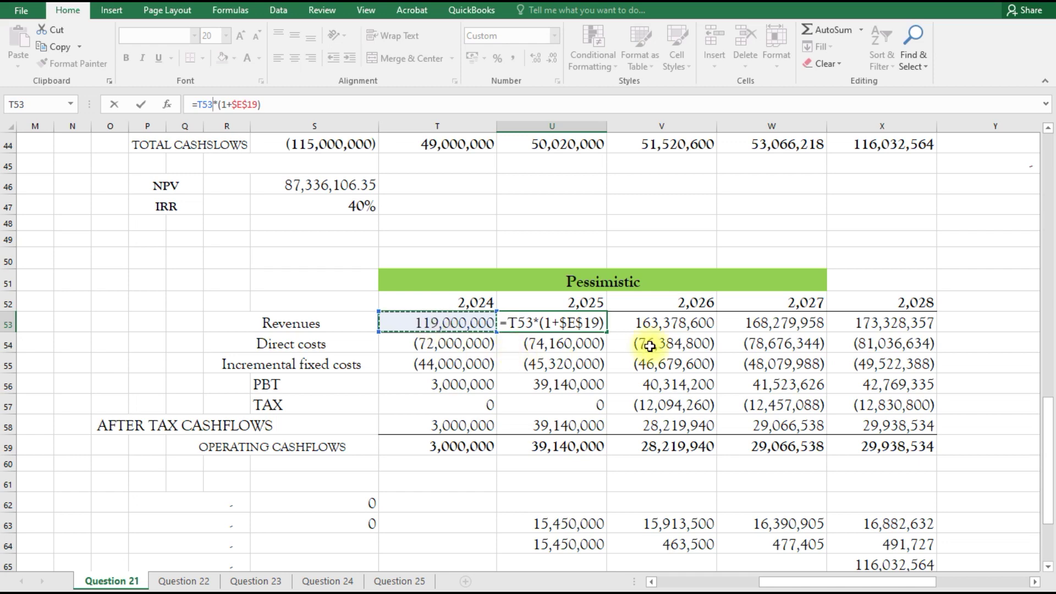
# Step: Replace the inflation reference in the pessimistic 2025 Revenues formula in U53 with the absolute pessimistic rate reference $F$19
pyautogui.click(592, 322)
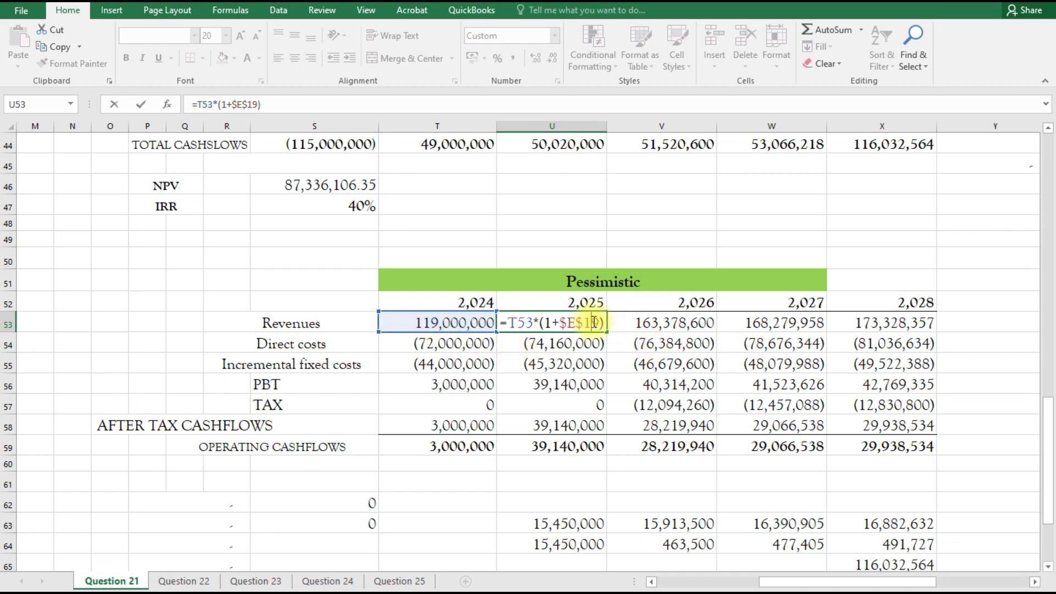
pyautogui.click(259, 104)
pyautogui.press('BackSpace')
pyautogui.press('BackSpace')
pyautogui.press('BackSpace')
pyautogui.press('BackSpace')
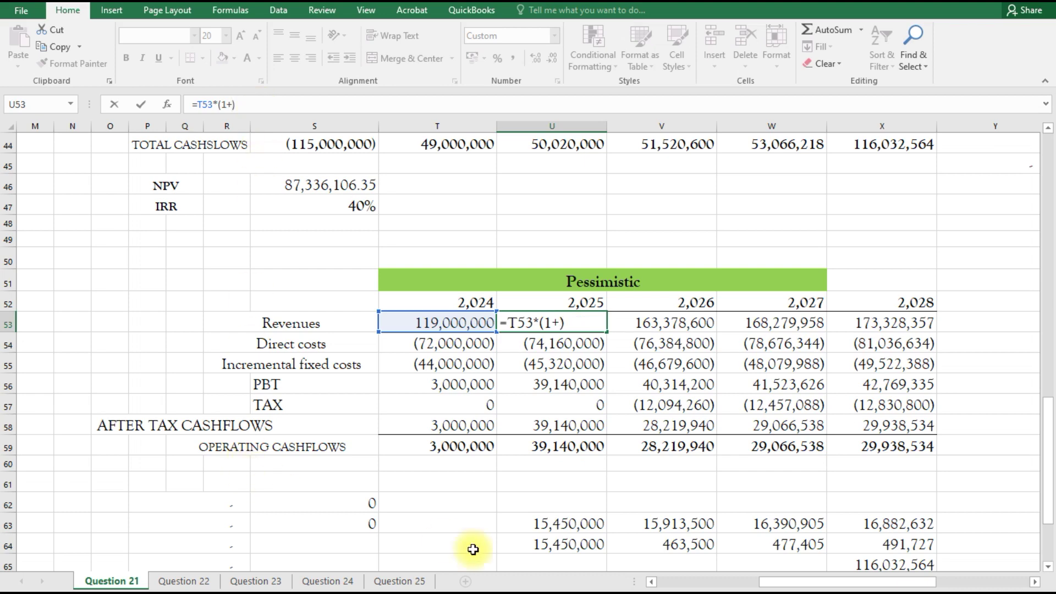
pyautogui.click(651, 582)
pyautogui.click(651, 581)
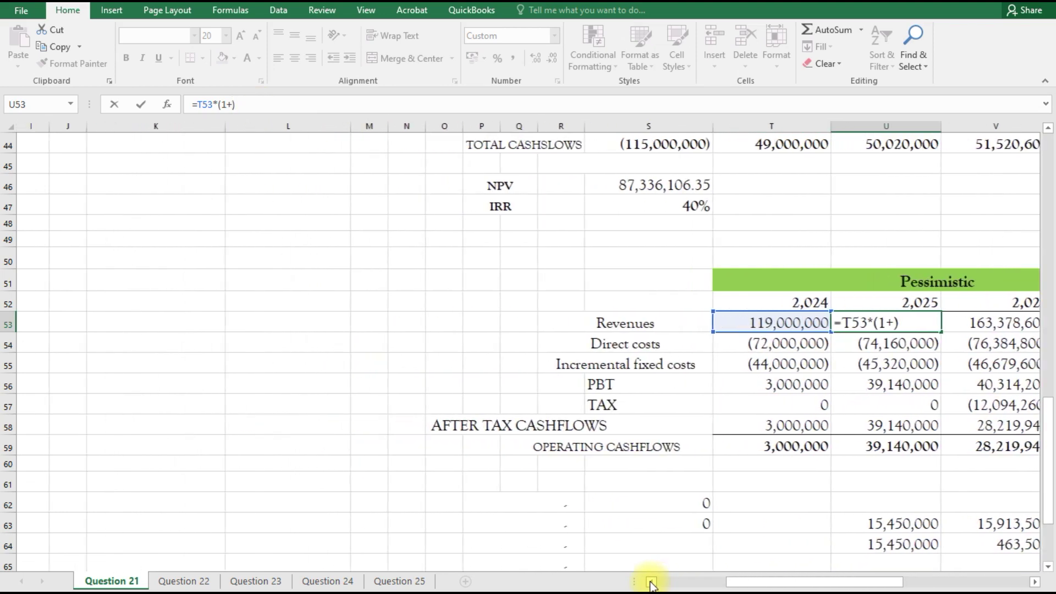
pyautogui.moveTo(1051, 435); pyautogui.dragTo(1049, 240)
pyautogui.click(651, 582)
pyautogui.click(651, 582)
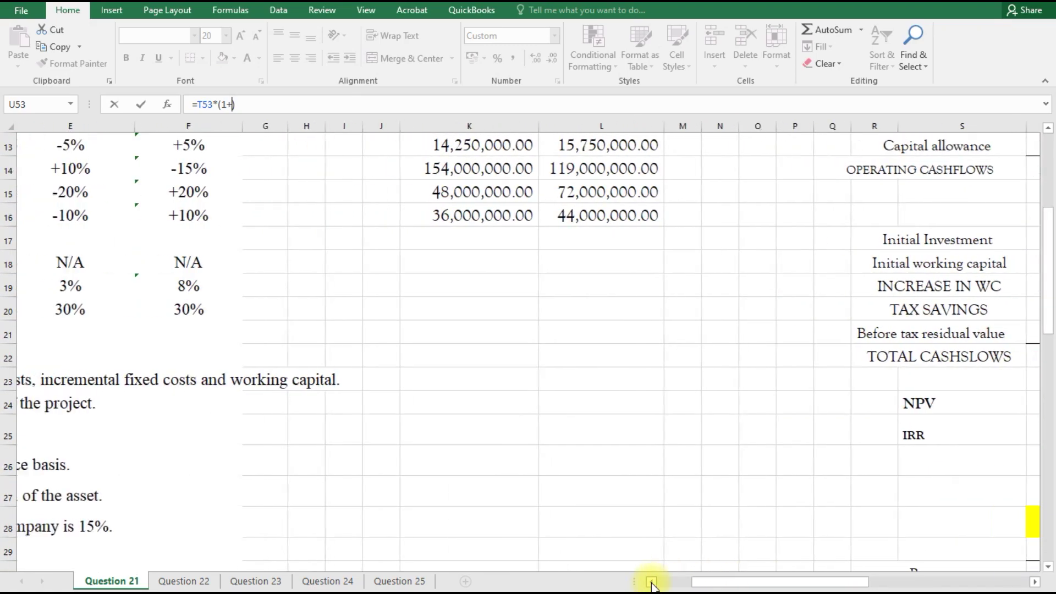
pyautogui.click(651, 581)
pyautogui.click(360, 289)
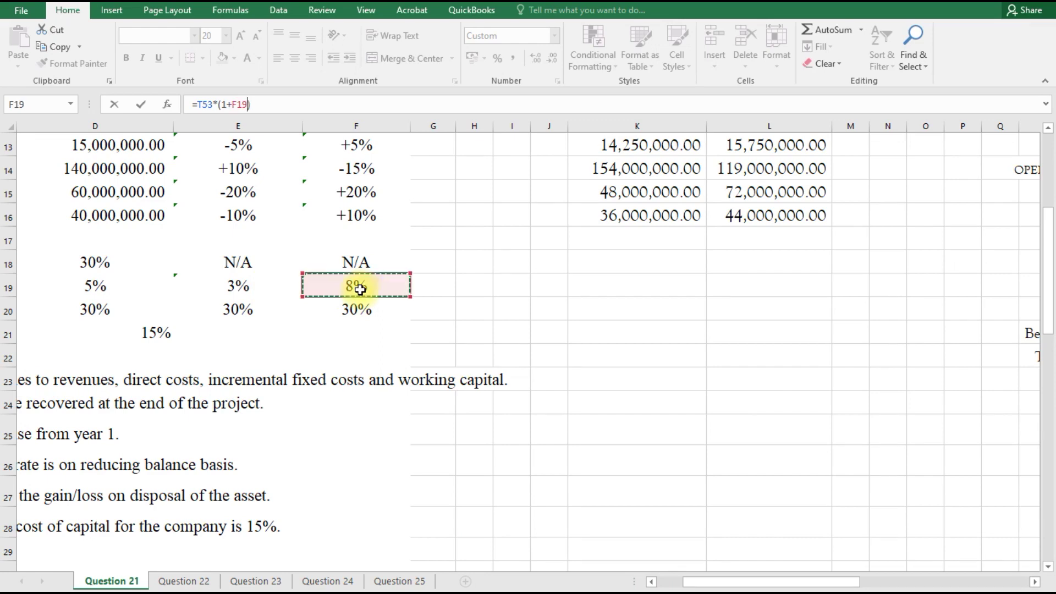
pyautogui.press('F4')
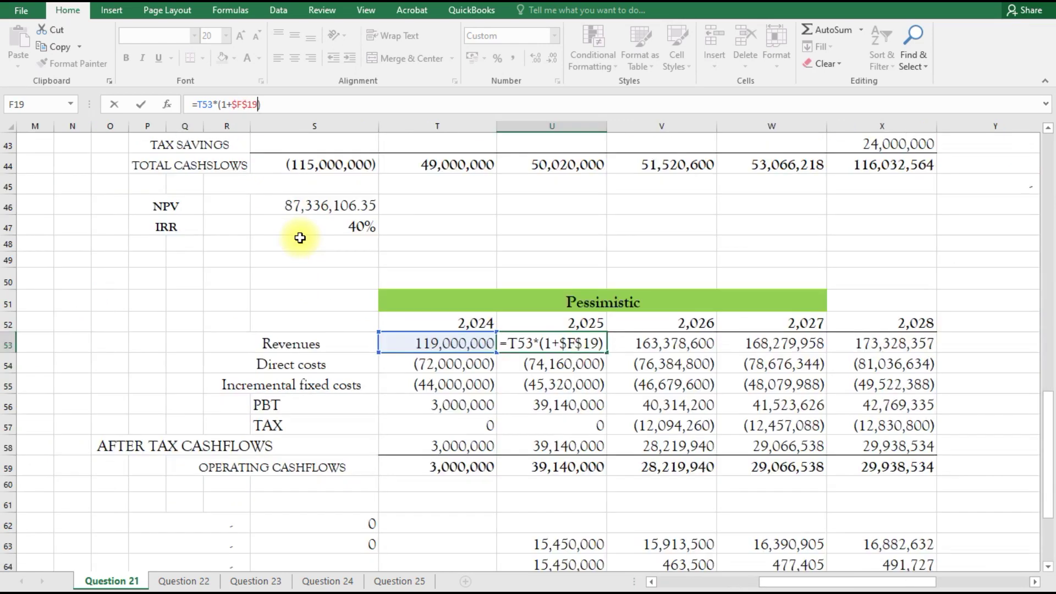
pyautogui.press('Return')
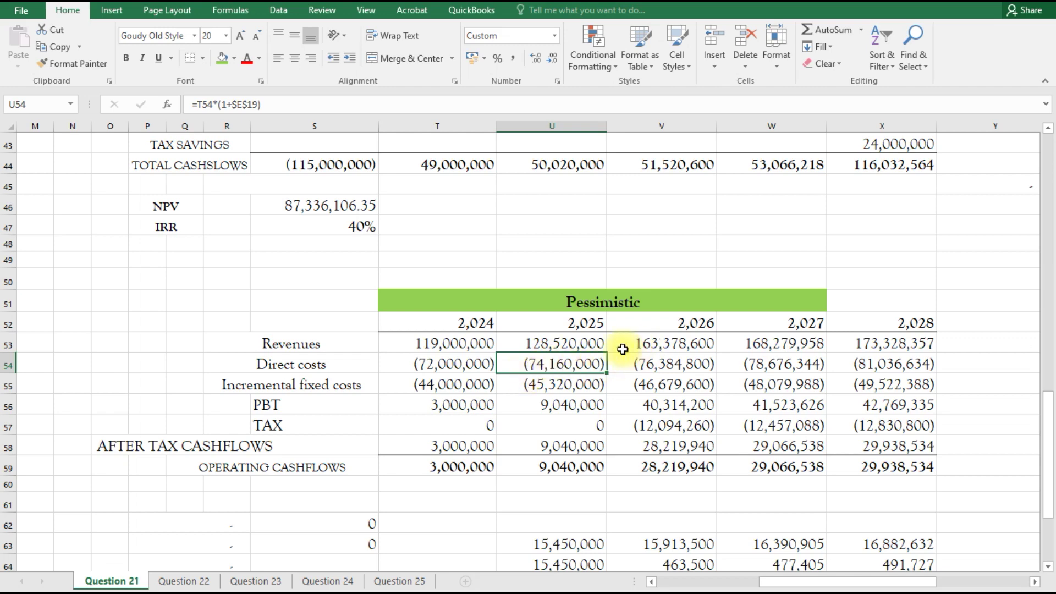
# Step: Fill the pessimistic Revenues formula from U53 across to 2028 in X53 and check the copied formulas
pyautogui.click(662, 344)
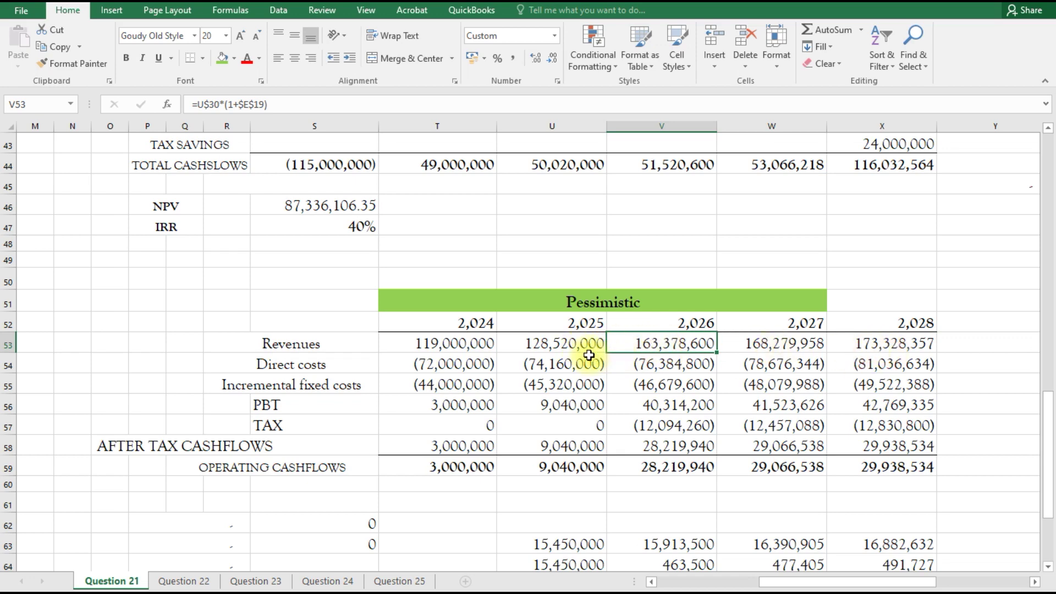
pyautogui.click(559, 347)
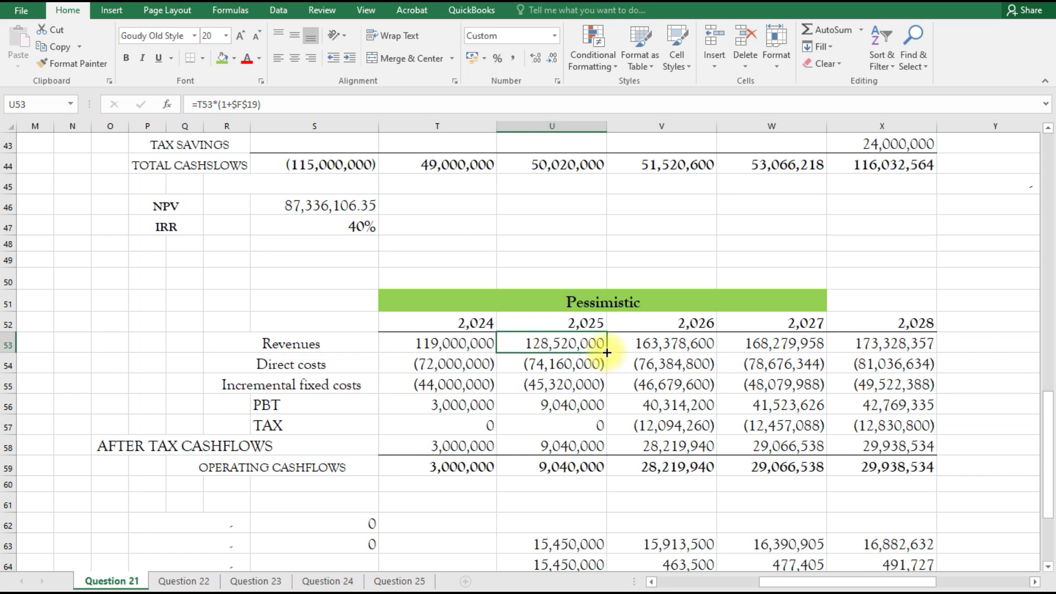
pyautogui.moveTo(606, 353); pyautogui.dragTo(905, 354)
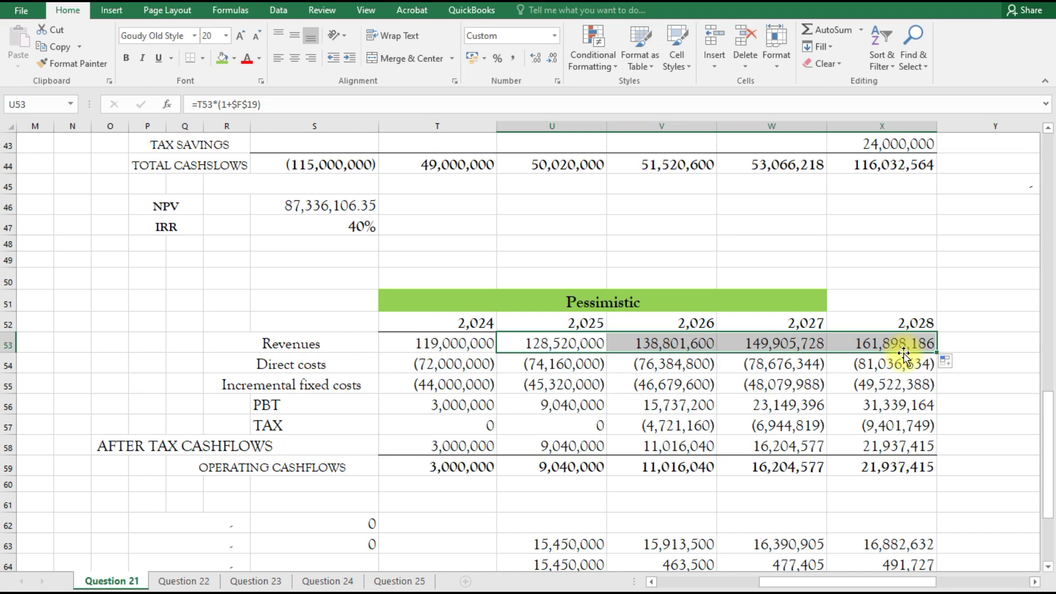
pyautogui.click(673, 353)
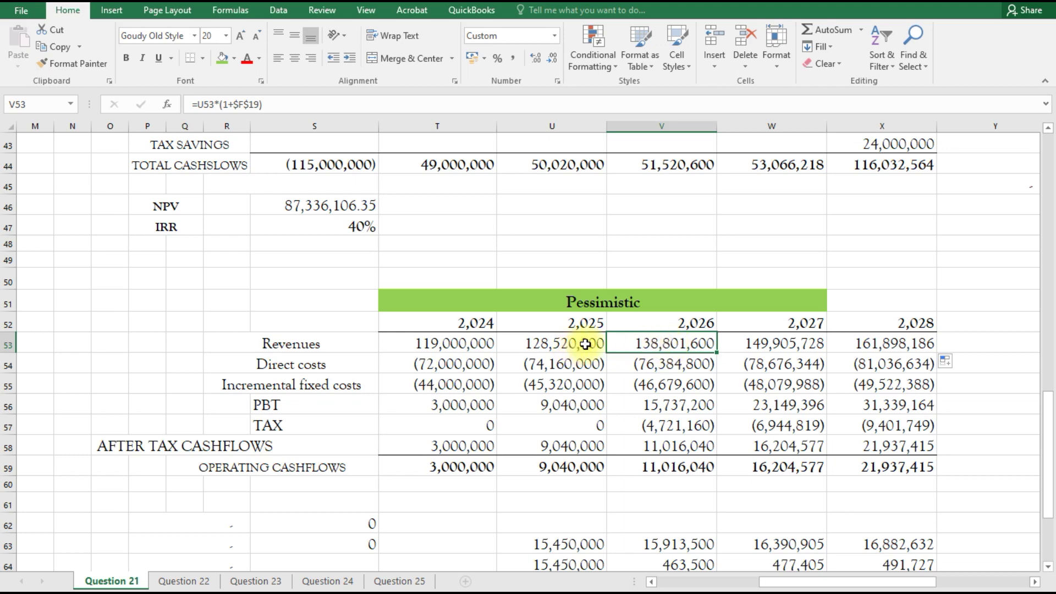
pyautogui.click(884, 346)
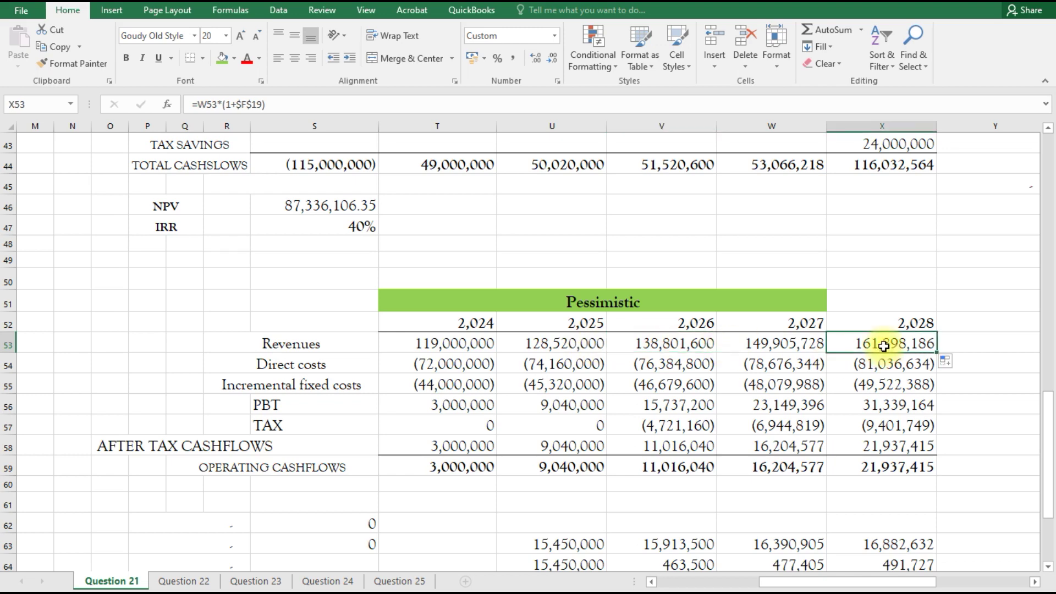
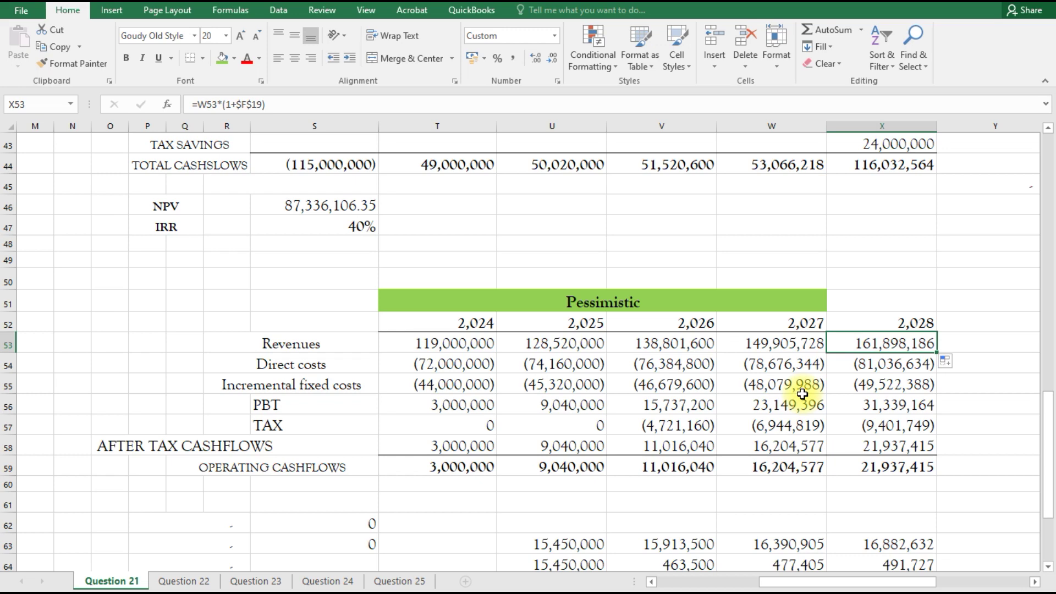
# Step: Fill the Direct costs formula from U54 across to X54 and review the Incremental fixed costs formulas in T55 and U55
pyautogui.click(554, 366)
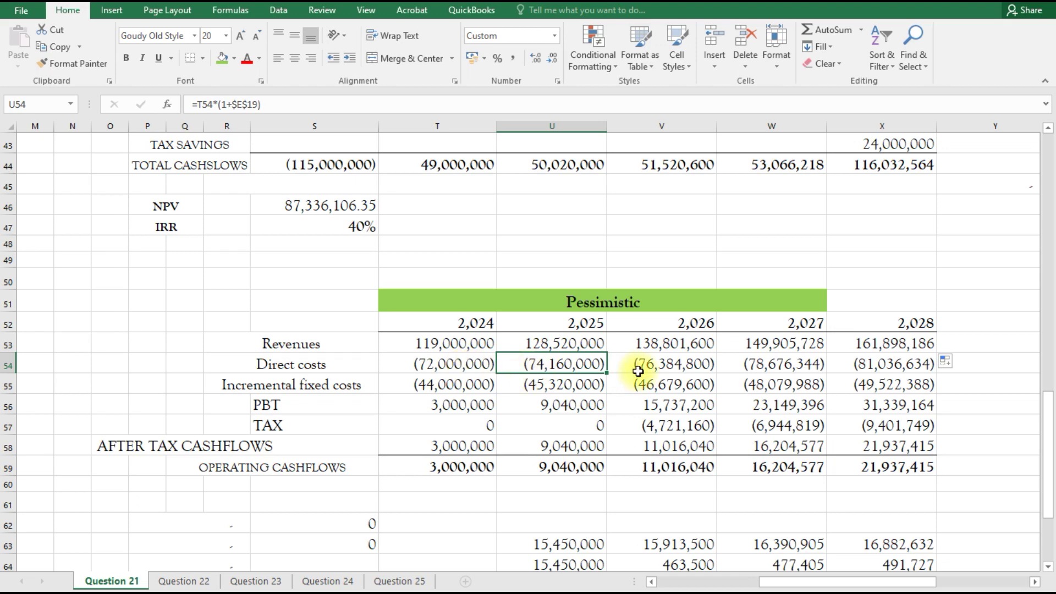
pyautogui.moveTo(606, 374); pyautogui.dragTo(921, 378)
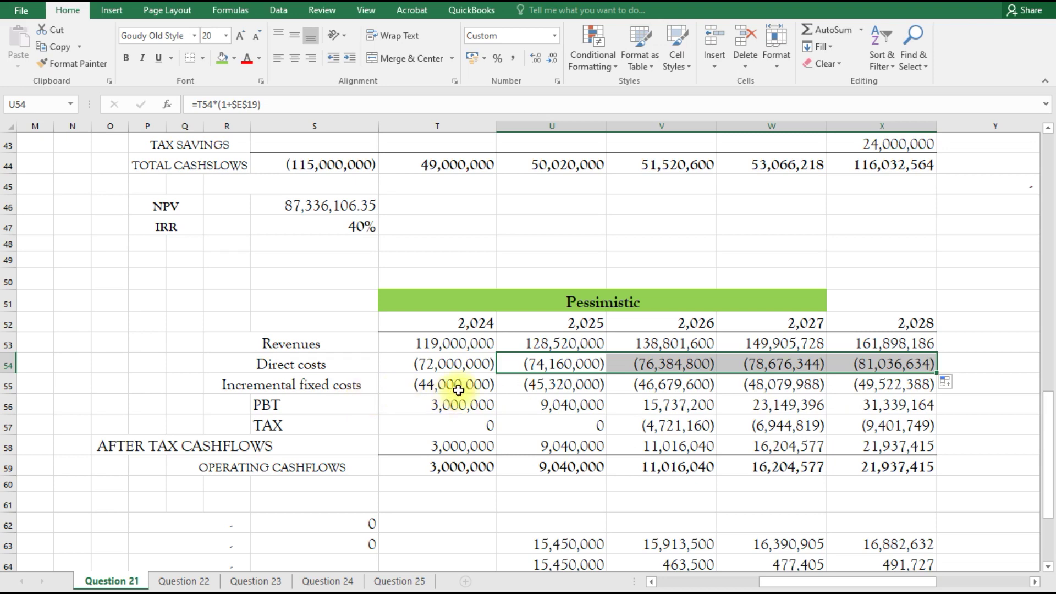
pyautogui.click(562, 389)
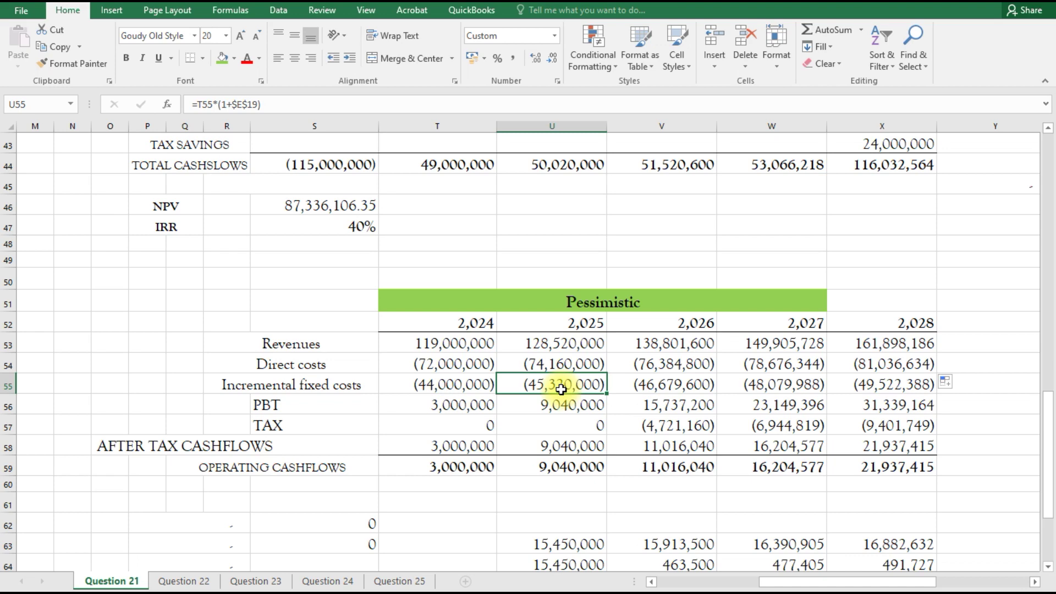
pyautogui.click(463, 385)
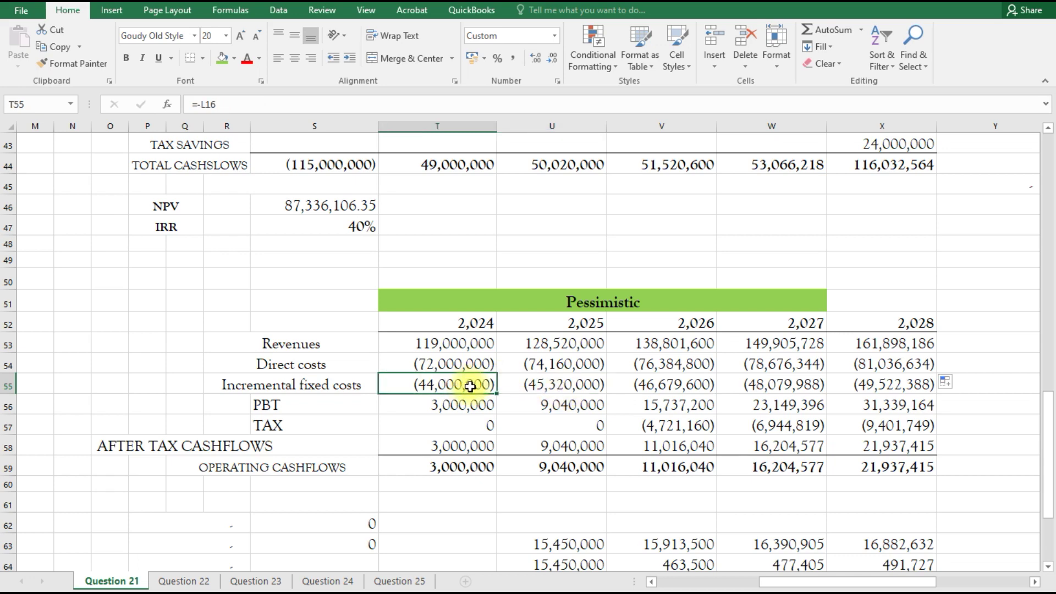
pyautogui.click(542, 389)
pyautogui.click(448, 389)
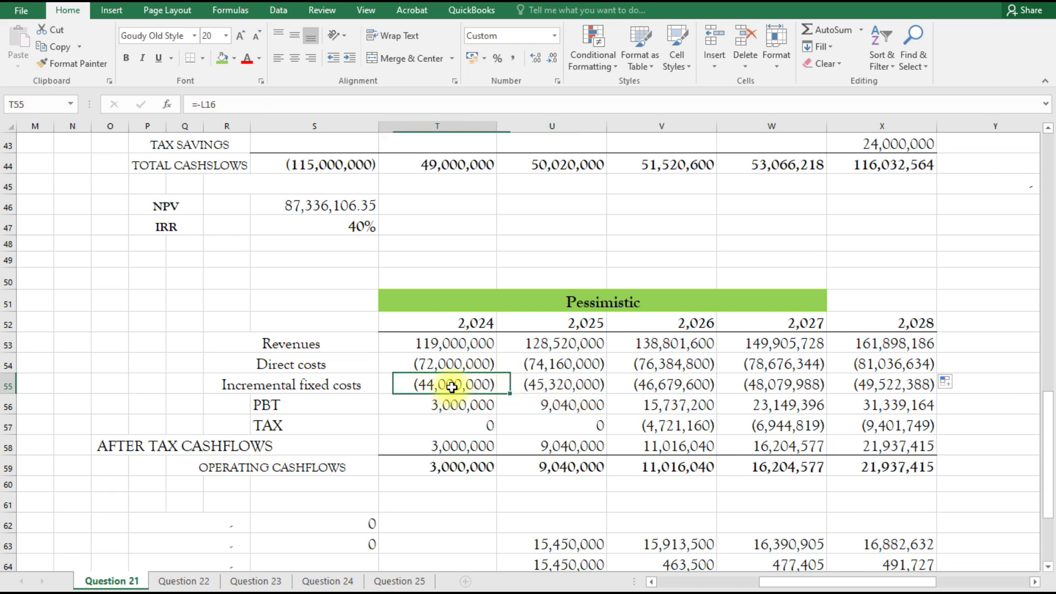
# Step: Replace the inflation reference in the Incremental fixed costs formula in U55 with $F$19 and fill it across to X55
pyautogui.click(548, 388)
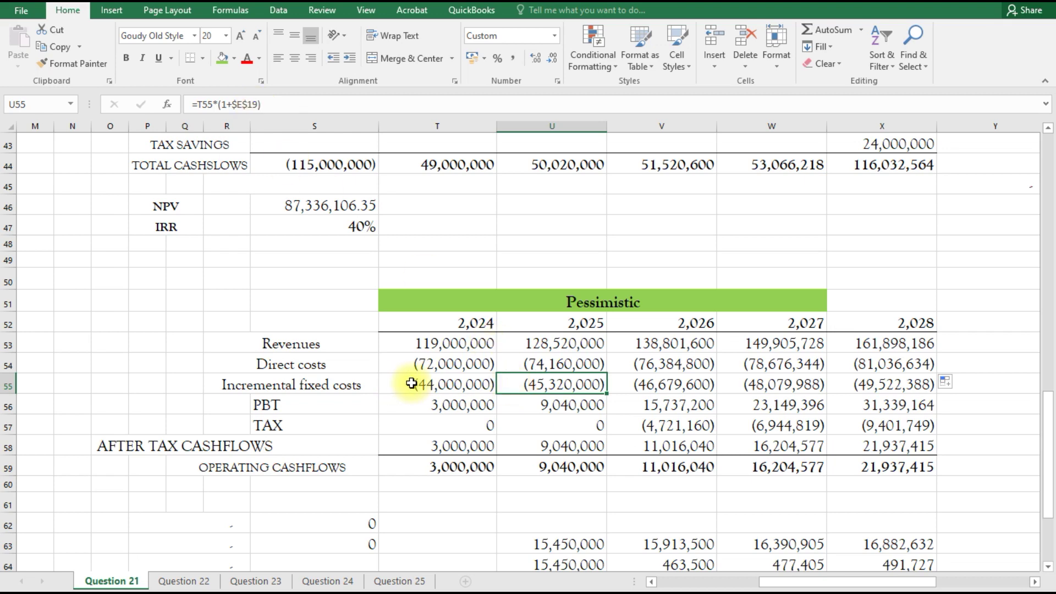
pyautogui.click(257, 105)
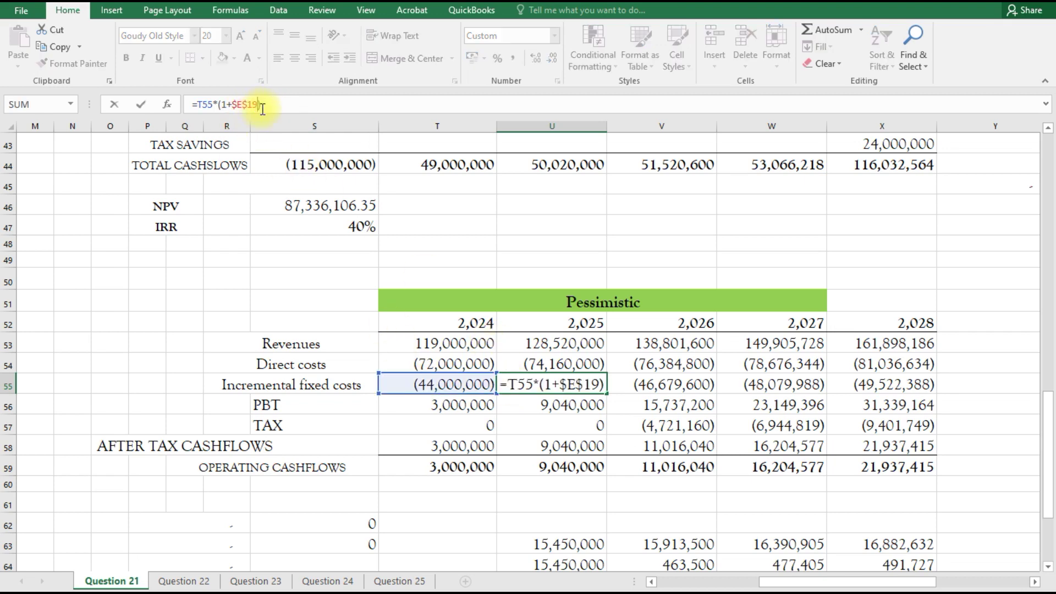
pyautogui.press('BackSpace')
pyautogui.press('BackSpace')
pyautogui.press('BackSpace')
pyautogui.press('BackSpace')
pyautogui.press('BackSpace')
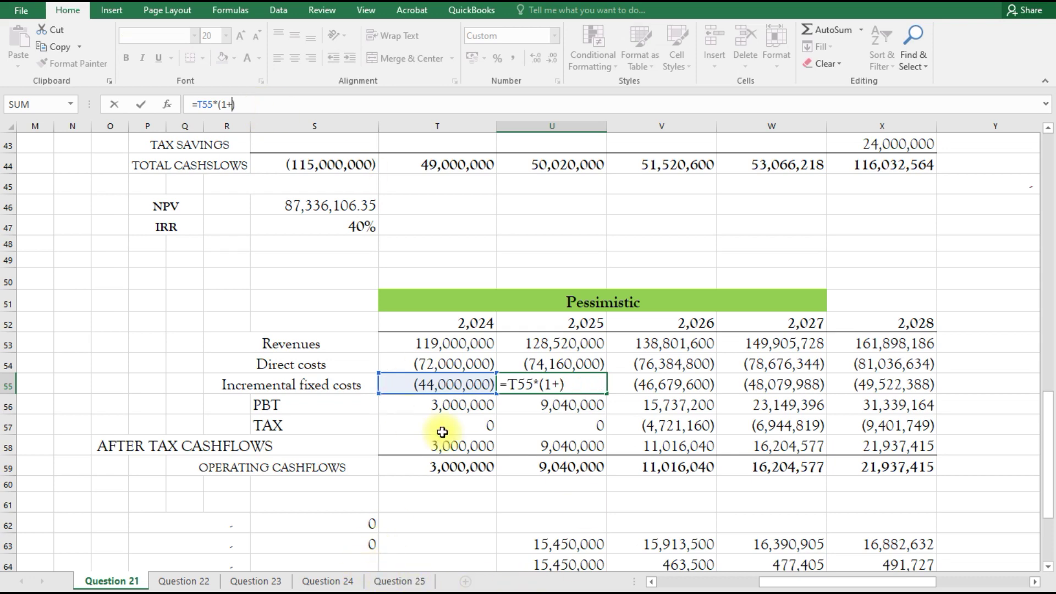
pyautogui.click(651, 582)
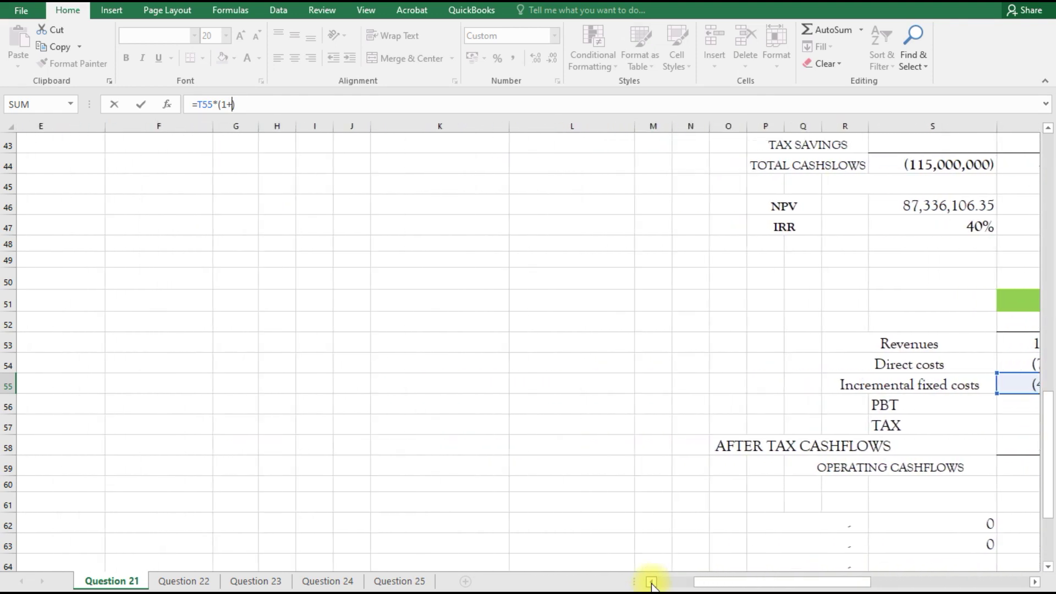
pyautogui.moveTo(1050, 486); pyautogui.dragTo(1053, 315)
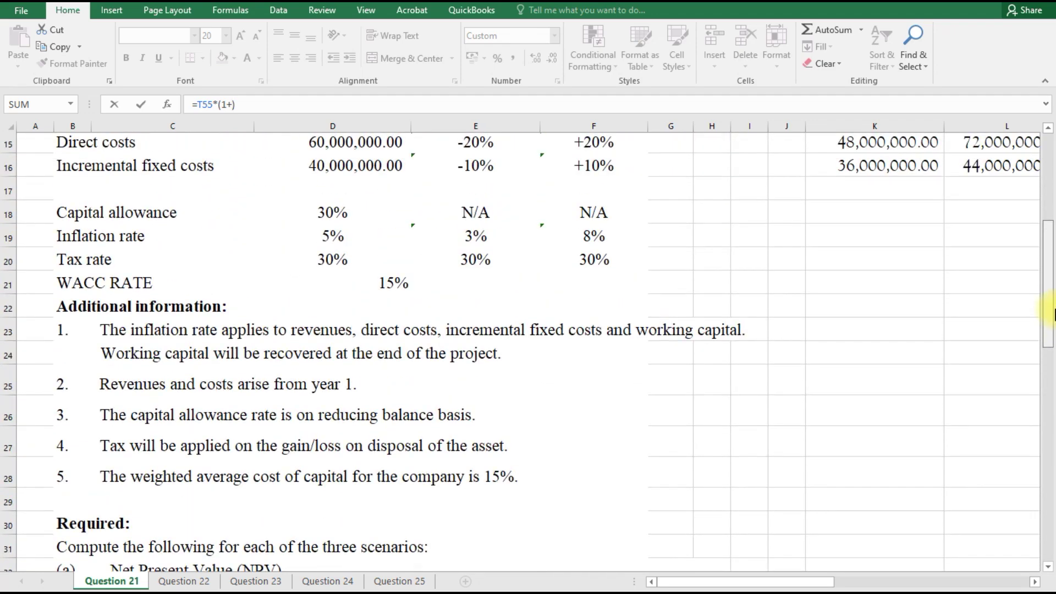
pyautogui.click(606, 236)
pyautogui.write(')')
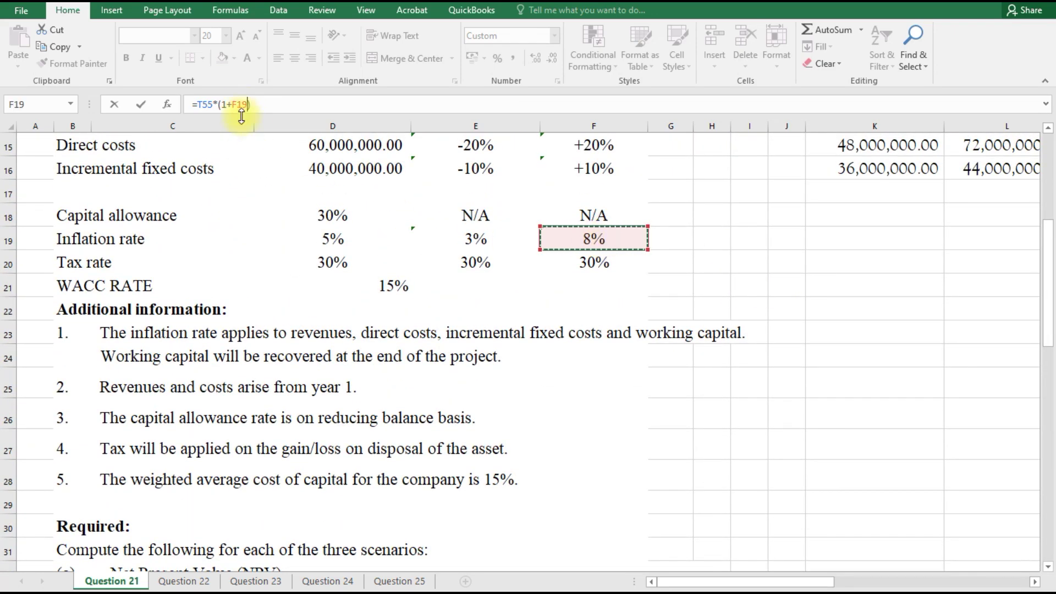
pyautogui.press('F4')
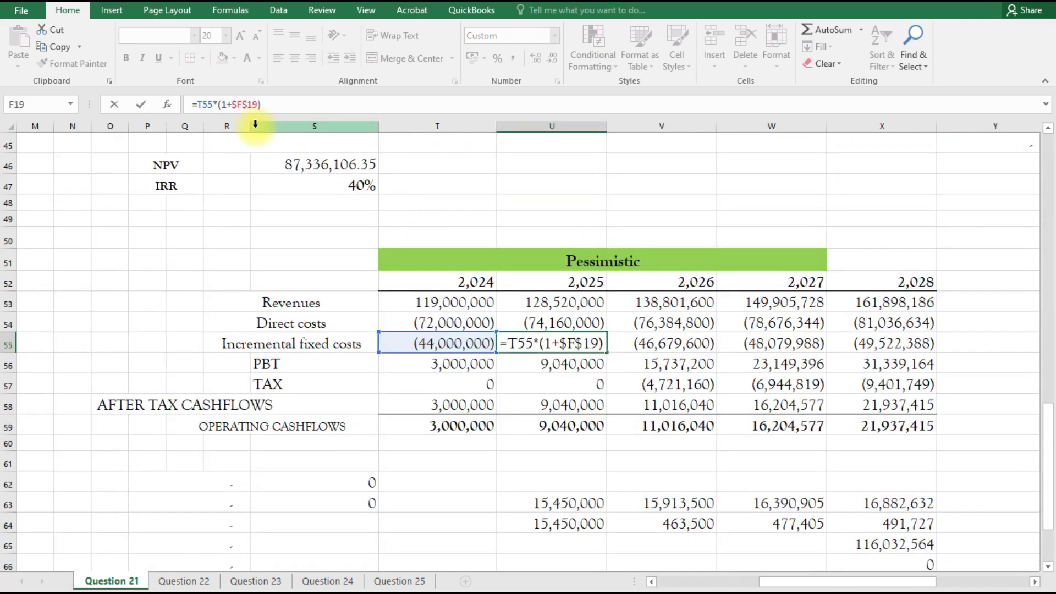
pyautogui.press('Return')
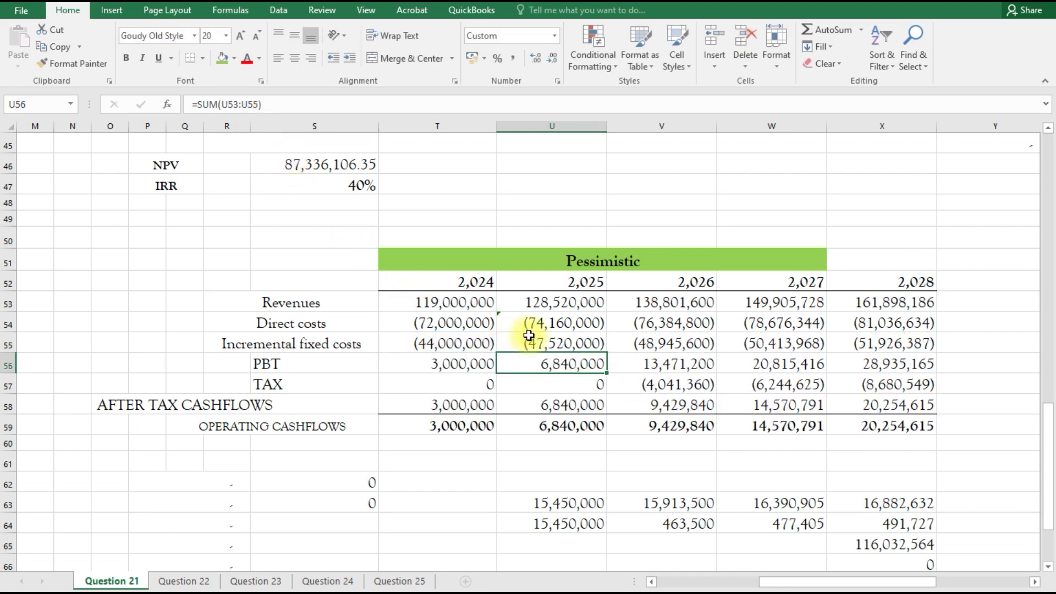
pyautogui.click(578, 345)
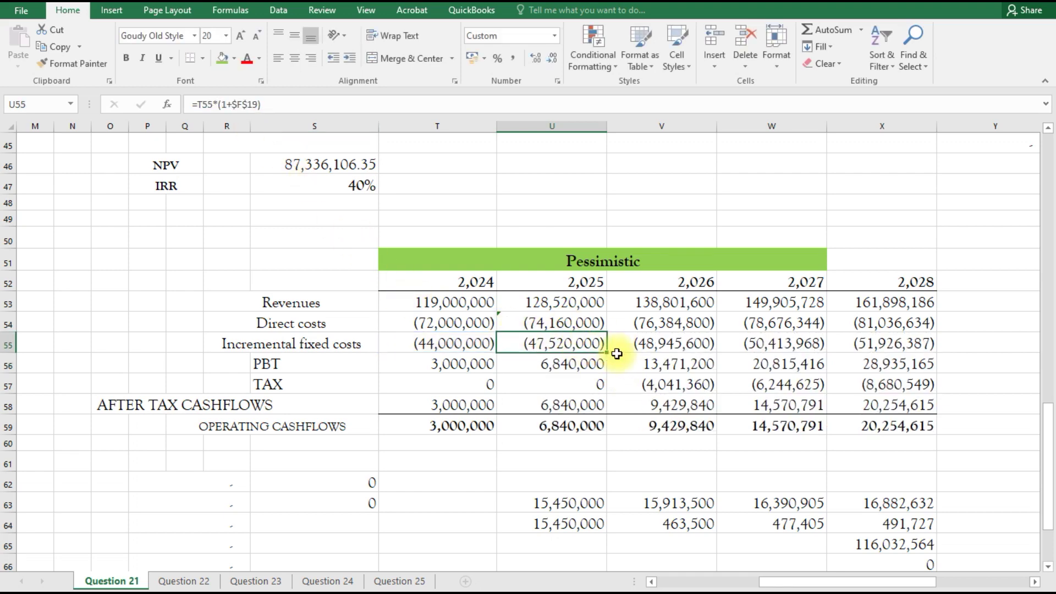
pyautogui.moveTo(607, 353); pyautogui.dragTo(903, 344)
# Step: Replace the inflation reference in the pessimistic 2025 Direct costs formula in U54 with the absolute reference $F$19
pyautogui.click(550, 322)
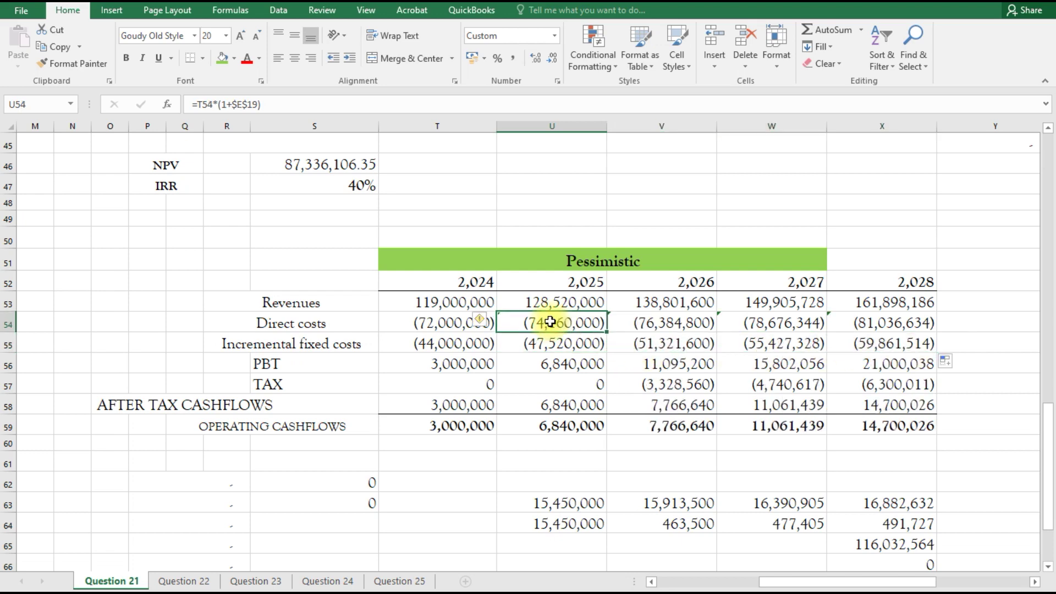
pyautogui.click(258, 105)
pyautogui.press('BackSpace')
pyautogui.press('BackSpace')
pyautogui.press('BackSpace')
pyautogui.press('BackSpace')
pyautogui.press('BackSpace')
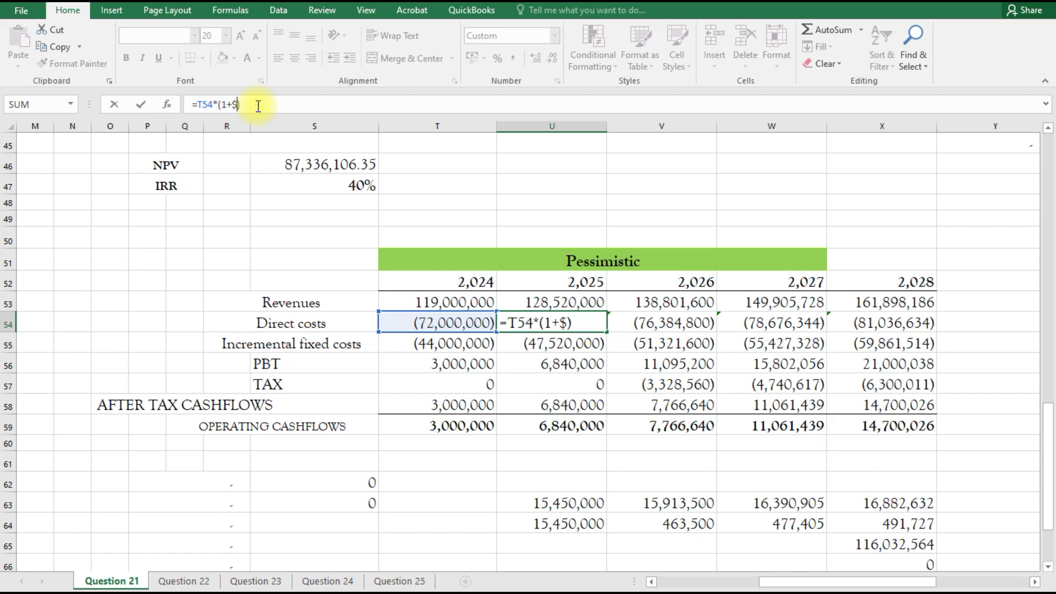
pyautogui.moveTo(652, 581); pyautogui.dragTo(651, 581)
pyautogui.moveTo(1053, 448); pyautogui.dragTo(1054, 249)
pyautogui.click(71, 286)
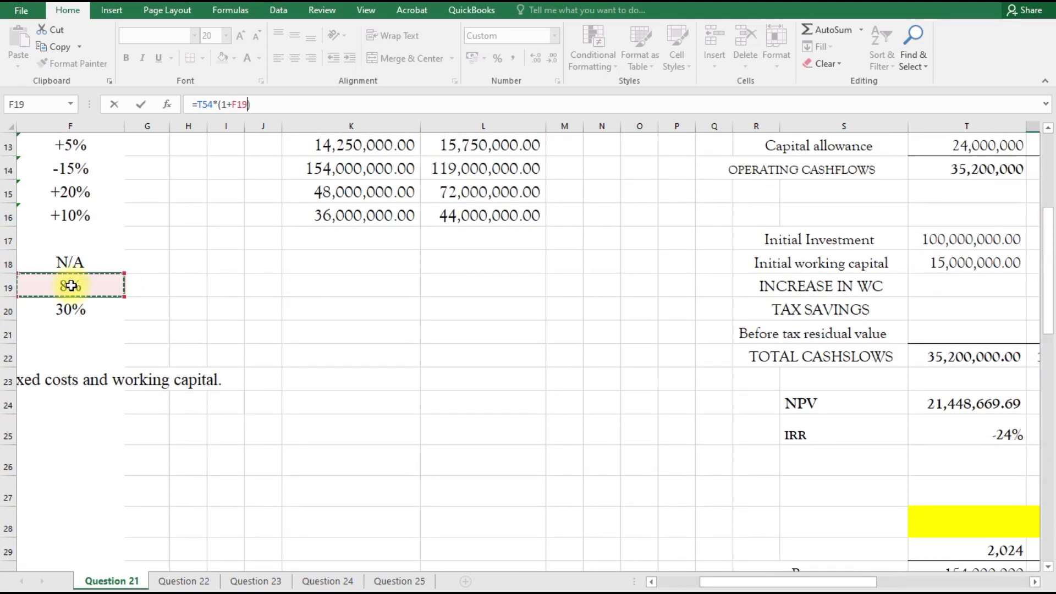
pyautogui.press('F4')
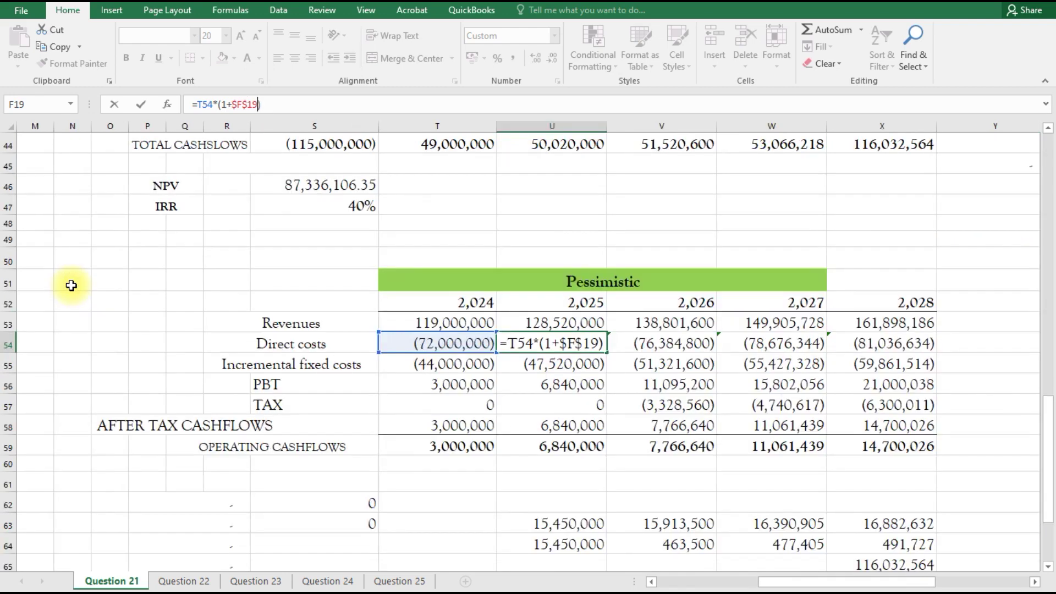
pyautogui.press('Return')
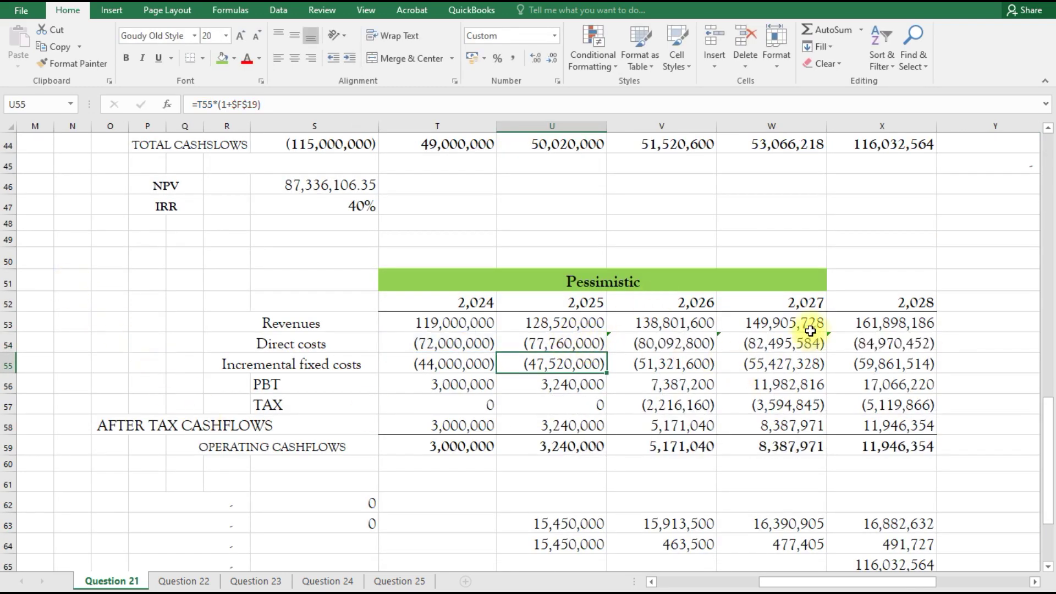
# Step: Fill the corrected pessimistic Direct costs formula from U54 across to 2028 in X54
pyautogui.click(572, 343)
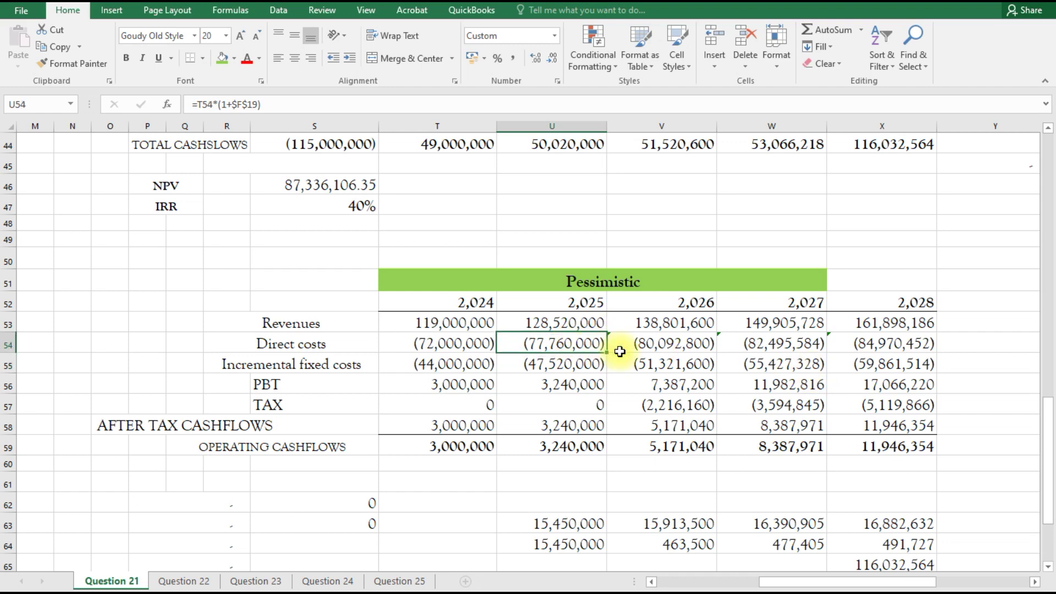
pyautogui.moveTo(608, 353); pyautogui.dragTo(924, 359)
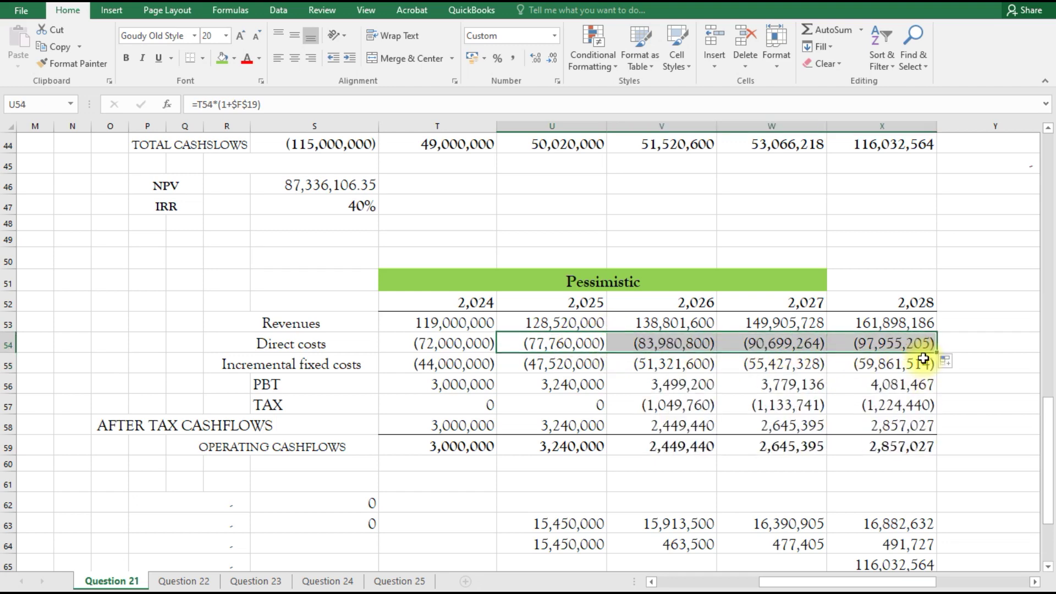
pyautogui.click(552, 364)
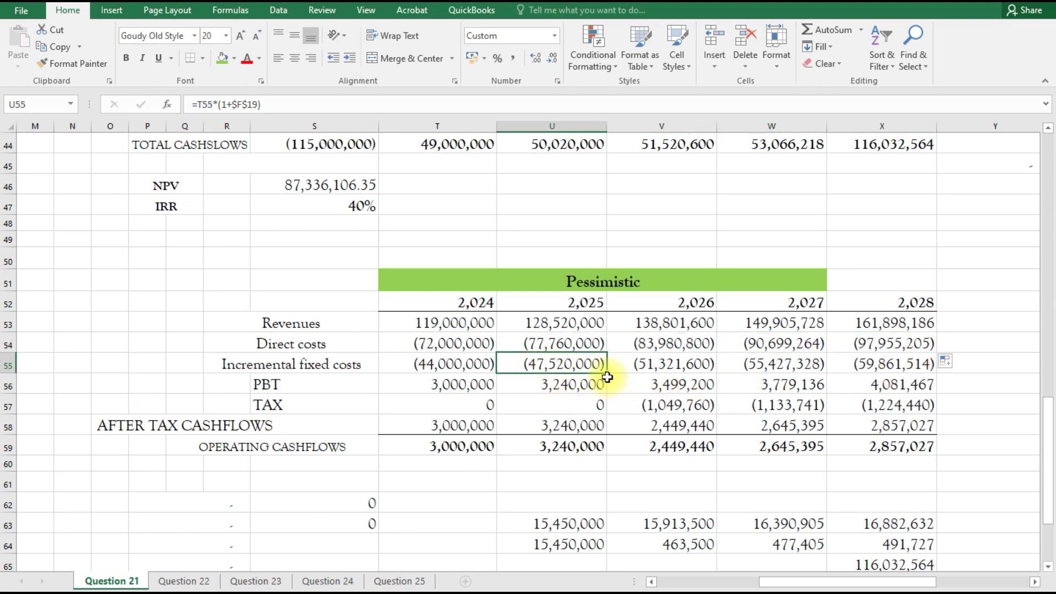
# Step: Fill the pessimistic Incremental fixed costs formula from U55 across to 2028 in X55
pyautogui.moveTo(608, 374); pyautogui.dragTo(907, 370)
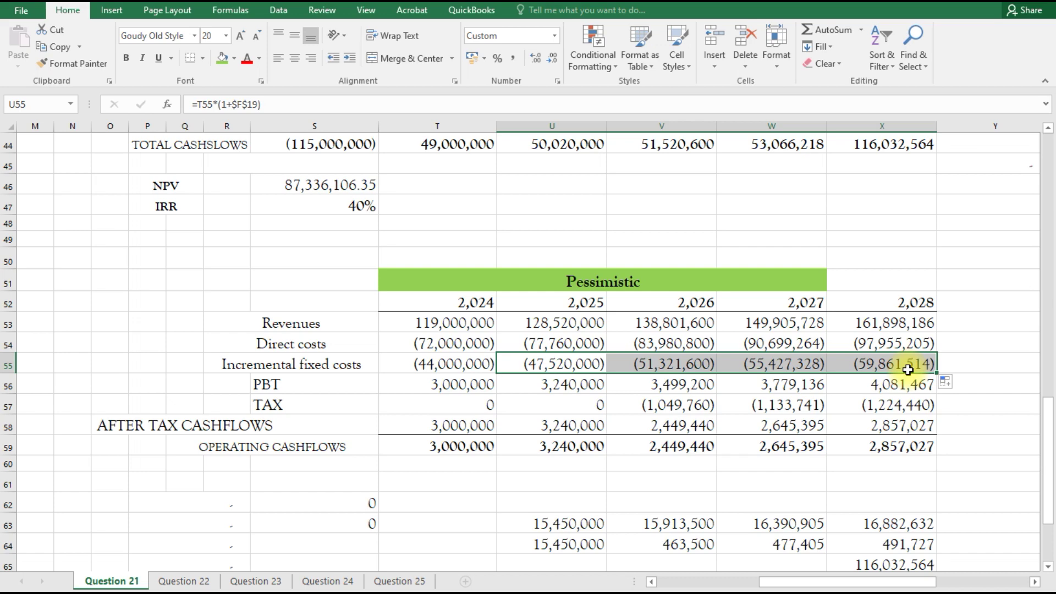
# Step: Re-enter the pessimistic 2024 PBT in T56 as =SUM(T53:T55) and fill it across to X56
pyautogui.click(444, 379)
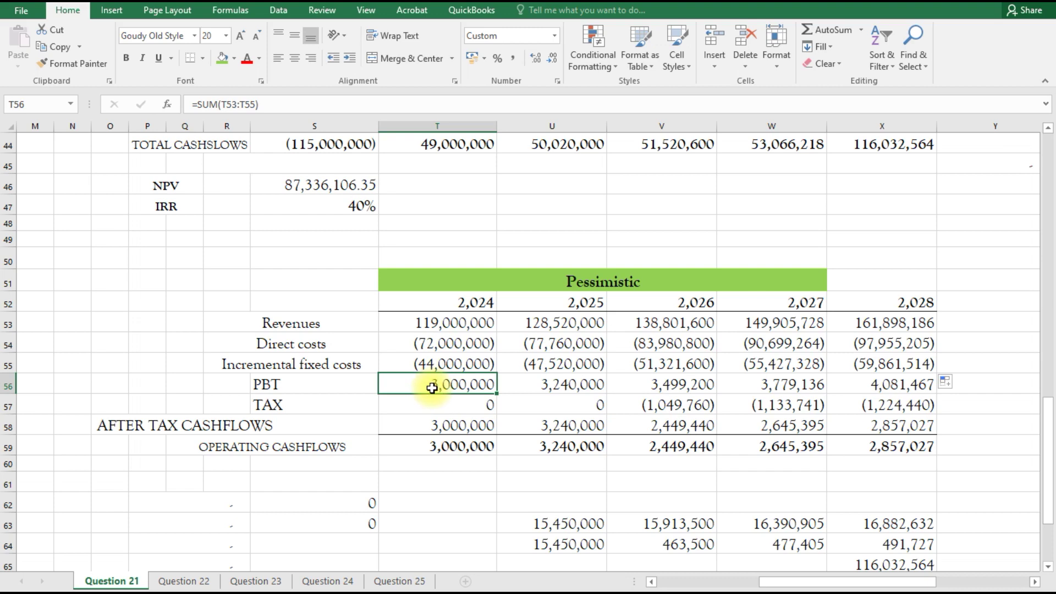
pyautogui.doubleClick(432, 387)
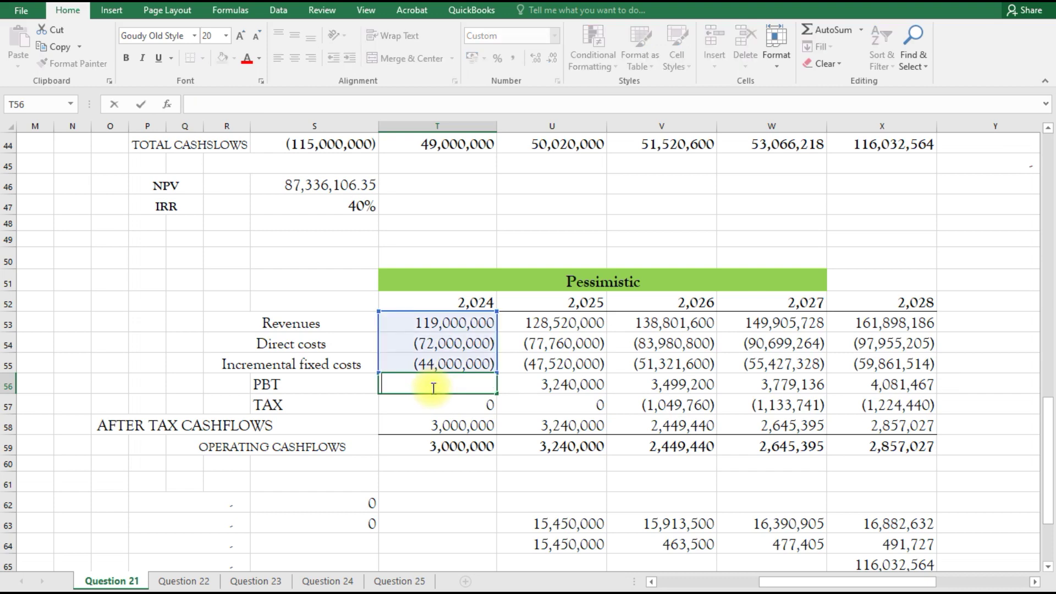
pyautogui.click(432, 388)
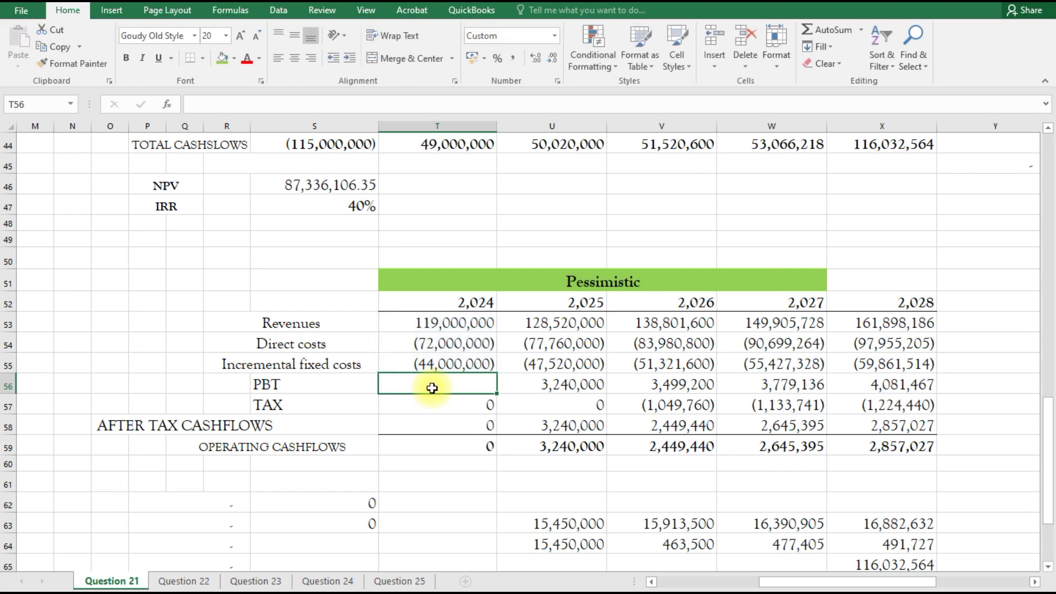
pyautogui.hotkey('alt', '=')
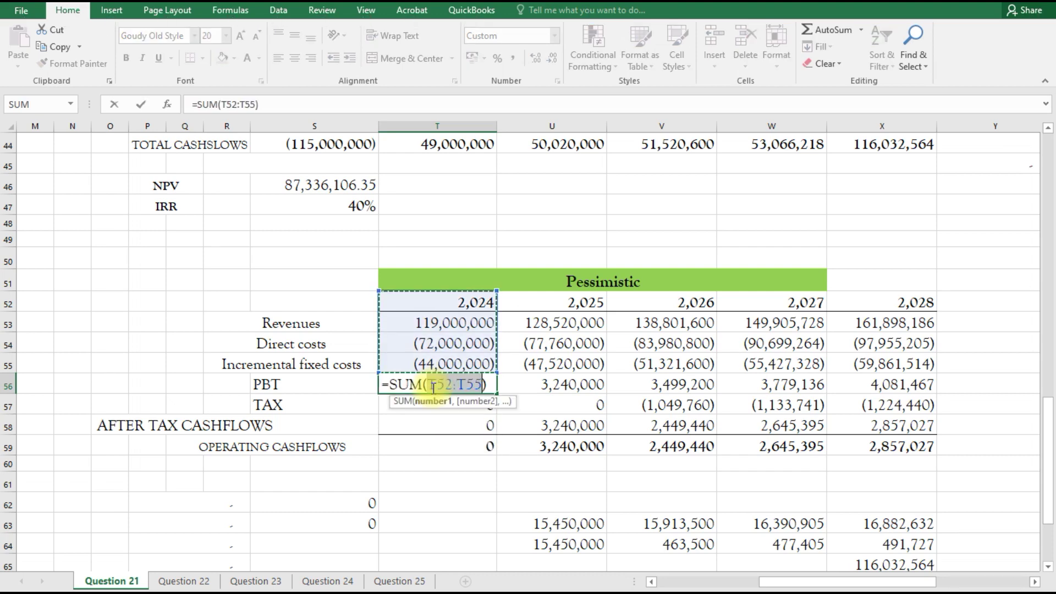
pyautogui.moveTo(491, 296); pyautogui.dragTo(495, 308)
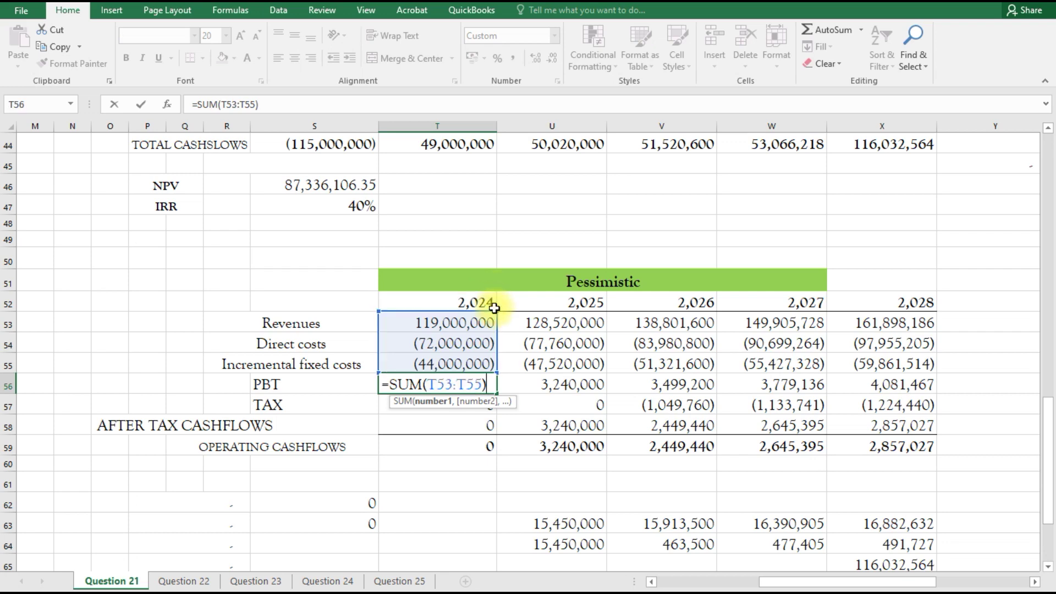
pyautogui.press('Return')
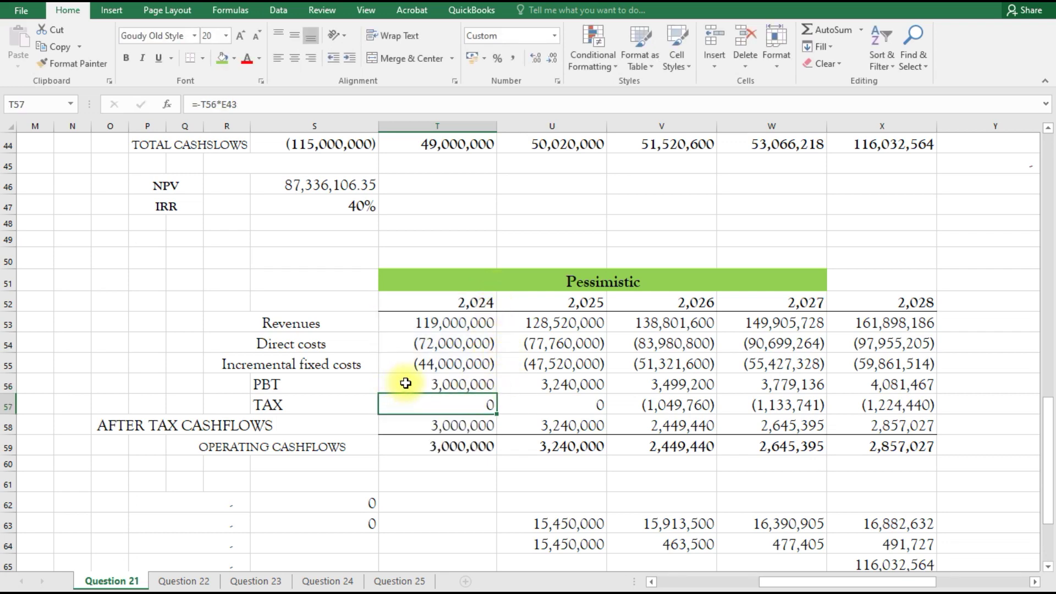
pyautogui.click(406, 384)
pyautogui.moveTo(500, 391); pyautogui.dragTo(894, 394)
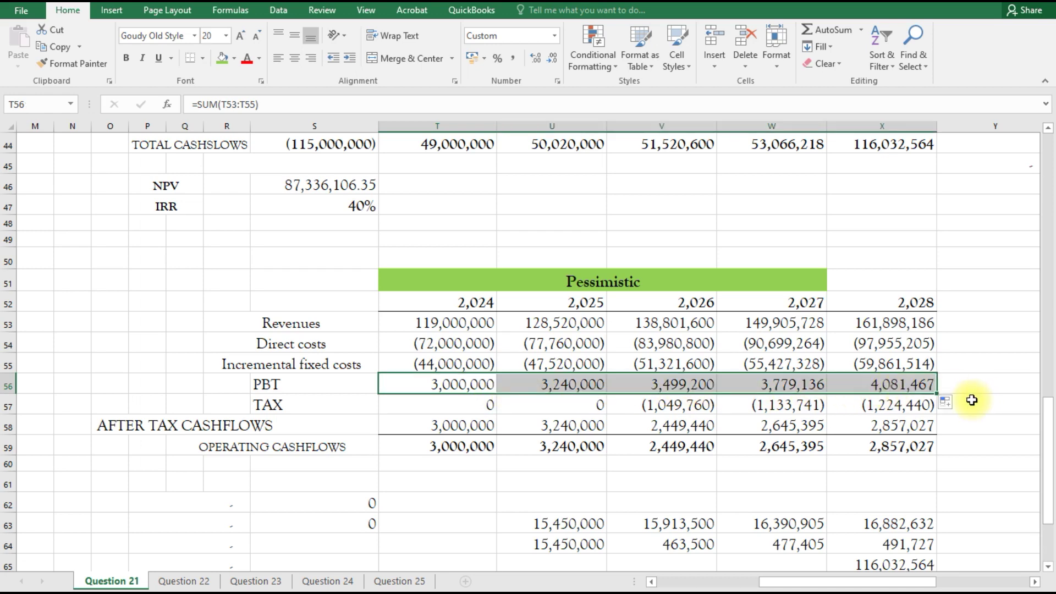
# Step: Replace the pessimistic 2024 TAX formula in T57 with =-T56*$F$20, using the pessimistic 30% rate
pyautogui.click(452, 407)
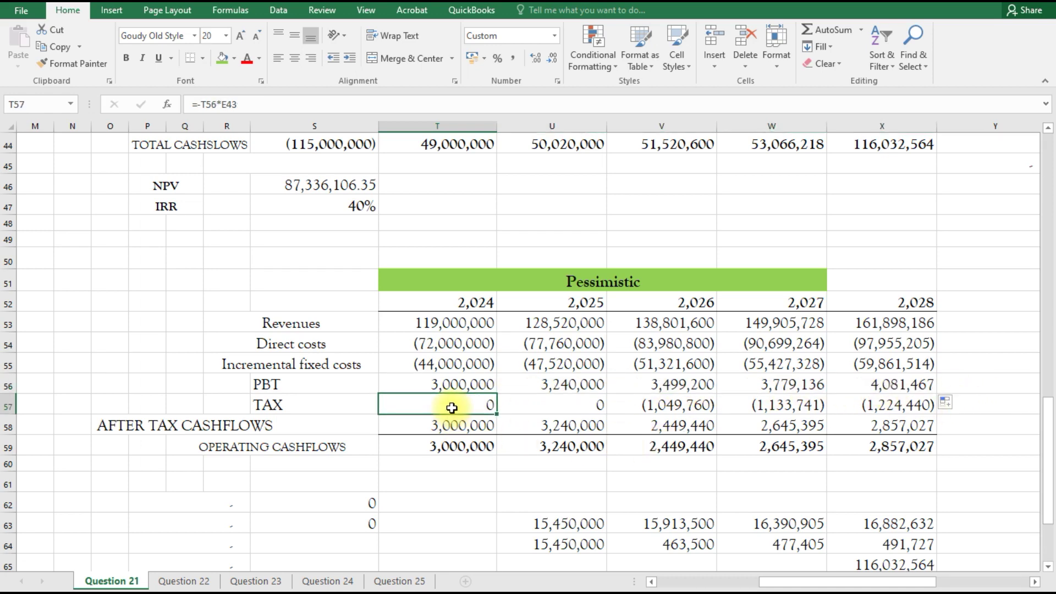
pyautogui.doubleClick(452, 408)
pyautogui.write('=')
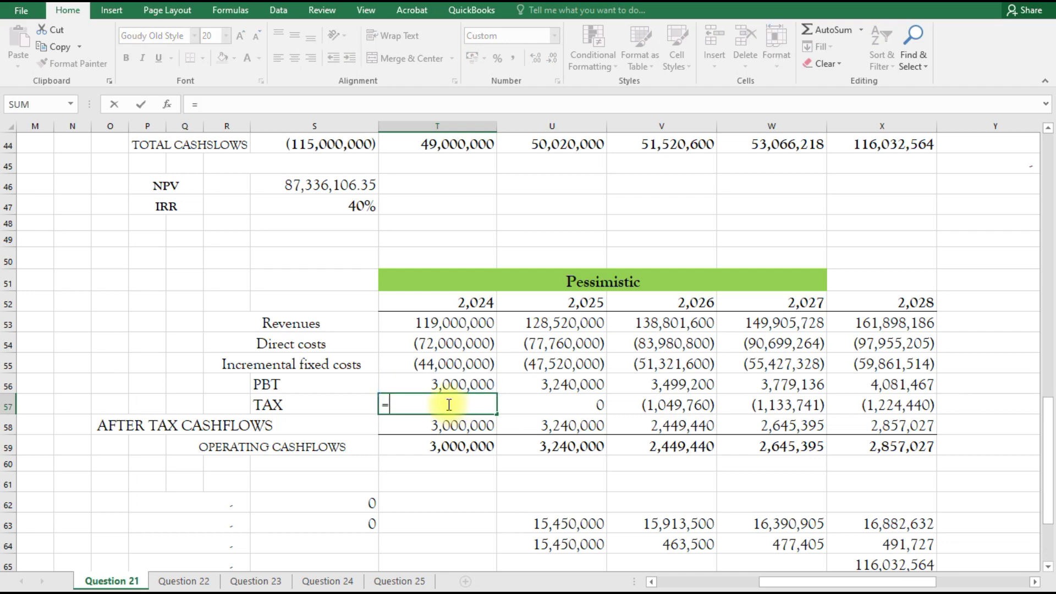
pyautogui.write('-')
pyautogui.click(444, 386)
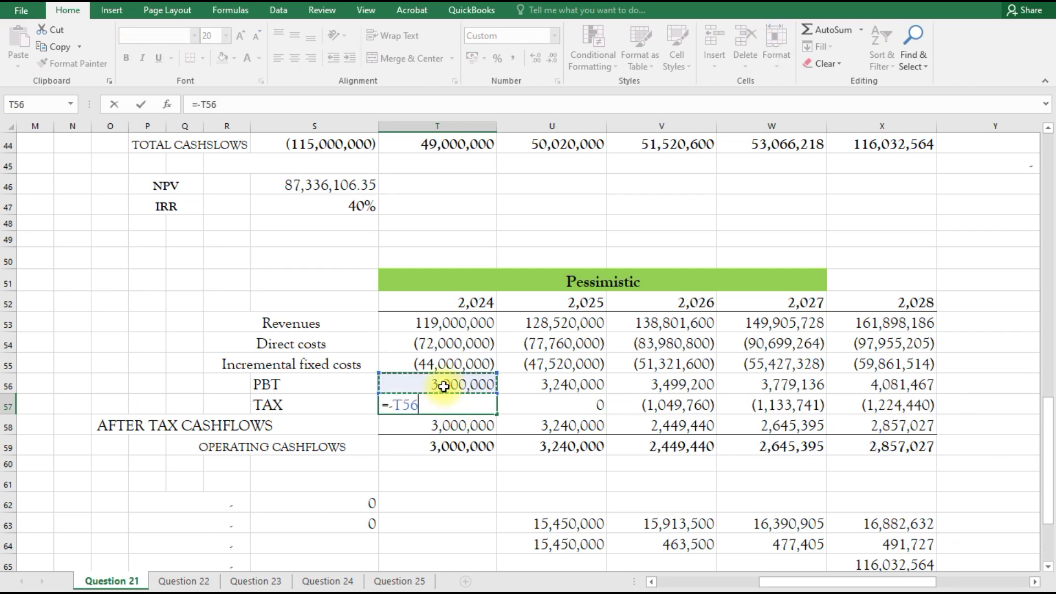
pyautogui.write('*')
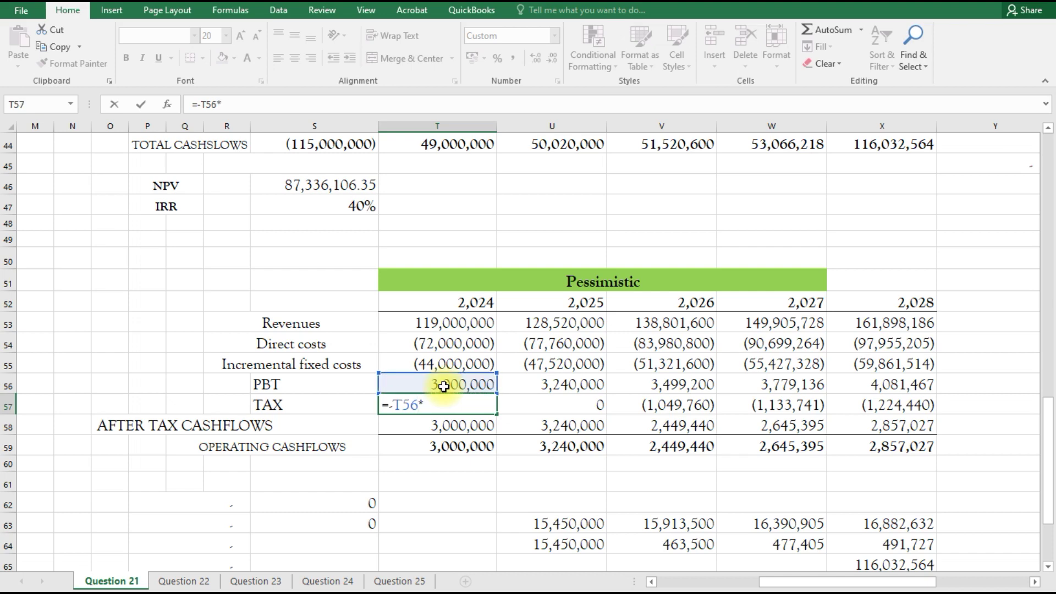
pyautogui.click(652, 582)
pyautogui.click(652, 582)
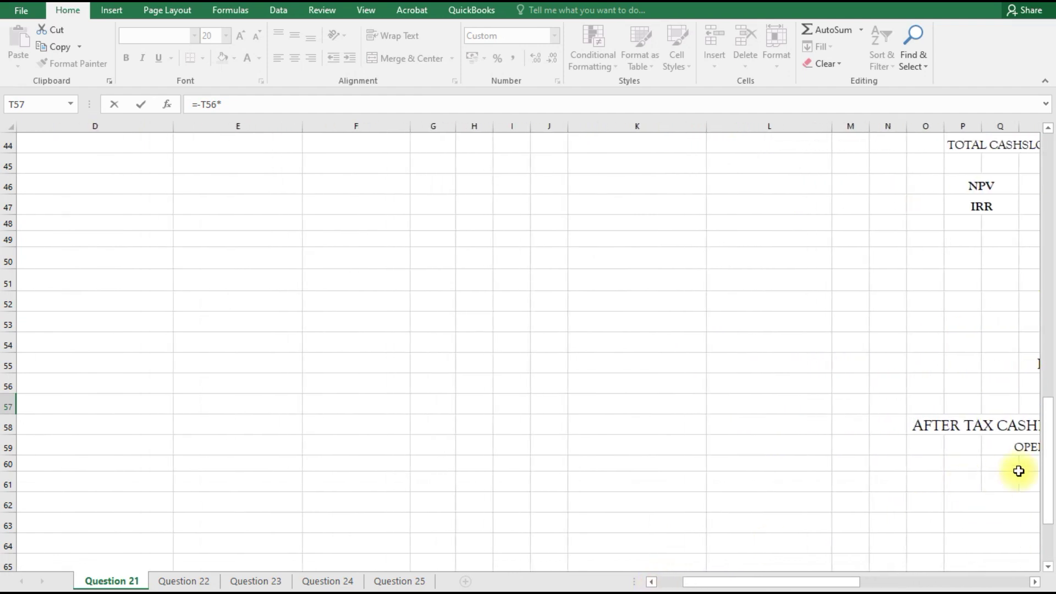
pyautogui.moveTo(1049, 385); pyautogui.dragTo(1051, 256)
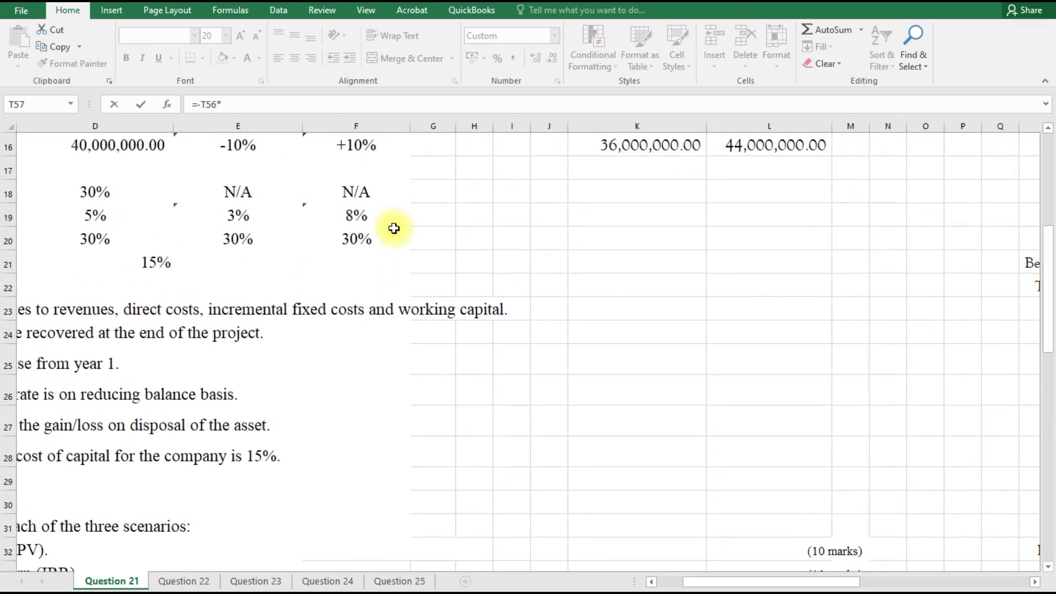
pyautogui.click(364, 246)
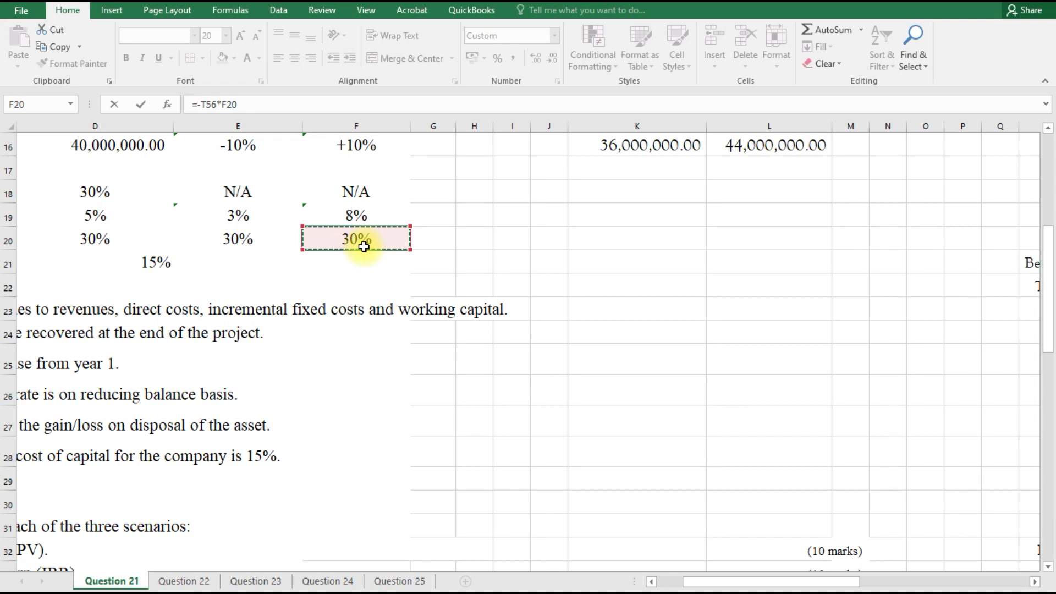
pyautogui.press('F4')
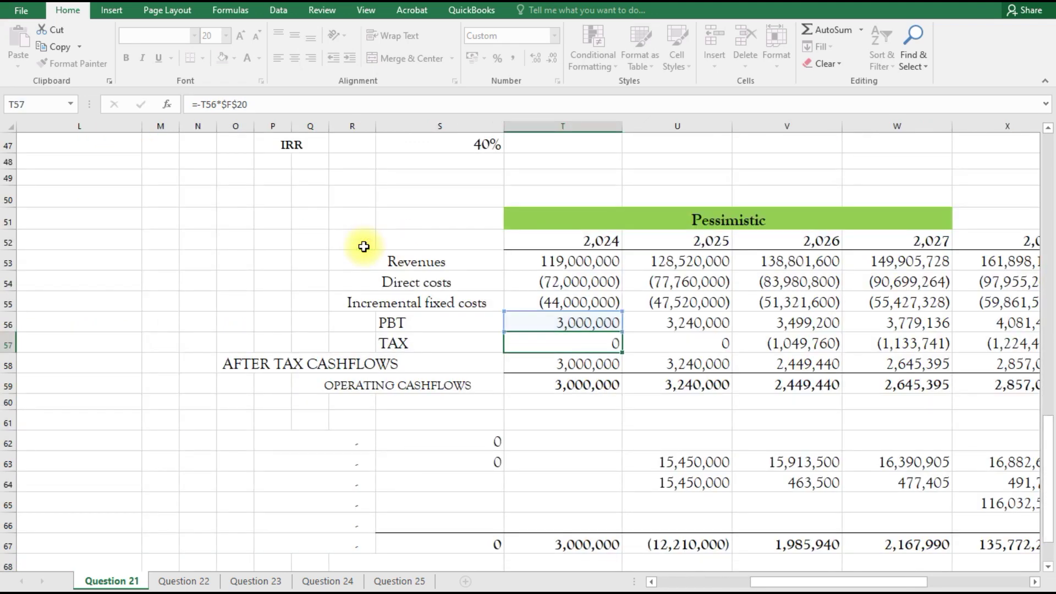
pyautogui.press('Return')
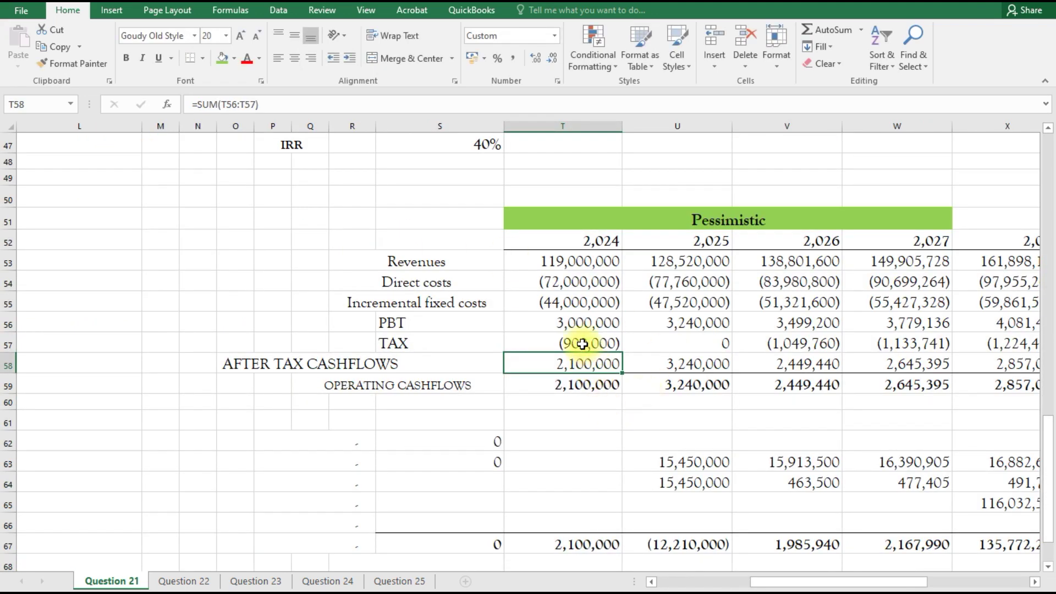
# Step: Fill the TAX formula from T57 and the AFTER TAX CASHFLOWS formula from T58 across to 2028 in column X
pyautogui.click(608, 344)
pyautogui.moveTo(623, 352); pyautogui.dragTo(1028, 347)
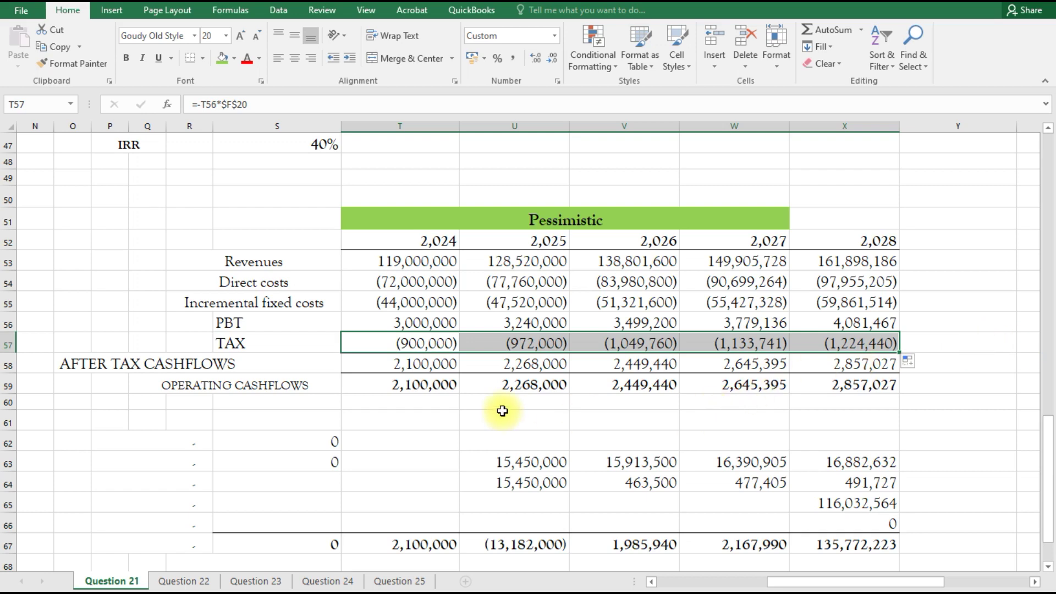
pyautogui.click(423, 364)
pyautogui.click(517, 364)
pyautogui.click(423, 361)
pyautogui.moveTo(460, 373); pyautogui.dragTo(904, 366)
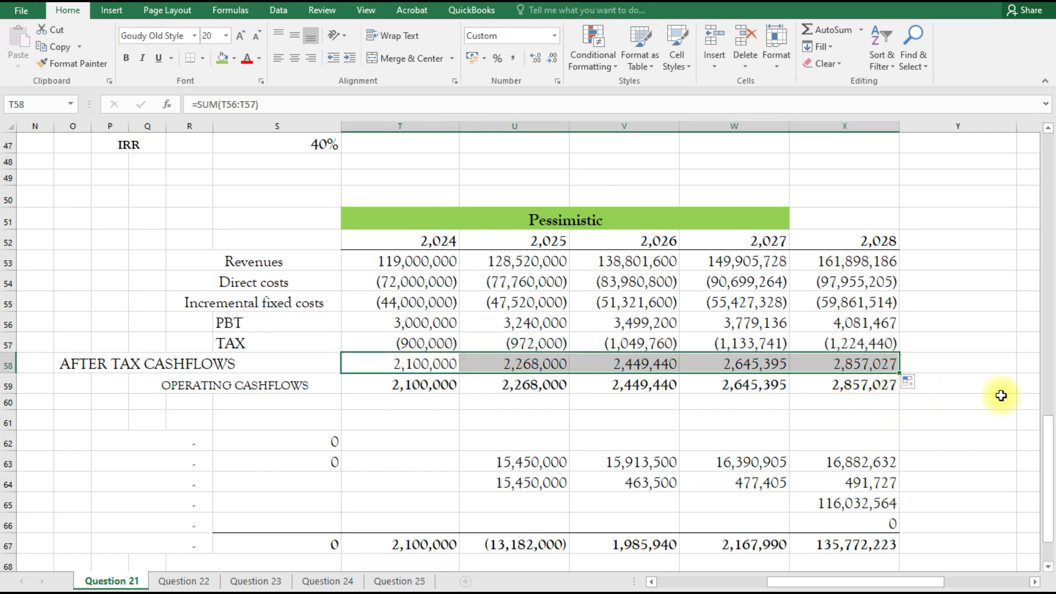
# Step: Link the blank label in P62 to the Initial Investment label in the optimistic block's row 39
pyautogui.moveTo(1050, 443); pyautogui.dragTo(1051, 462)
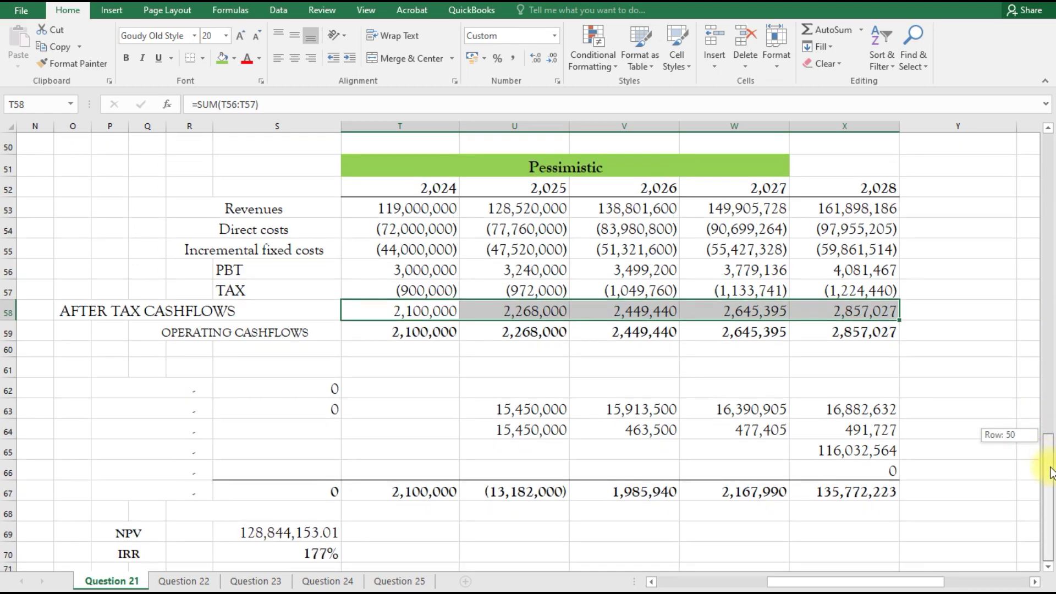
pyautogui.moveTo(1051, 474); pyautogui.dragTo(1051, 473)
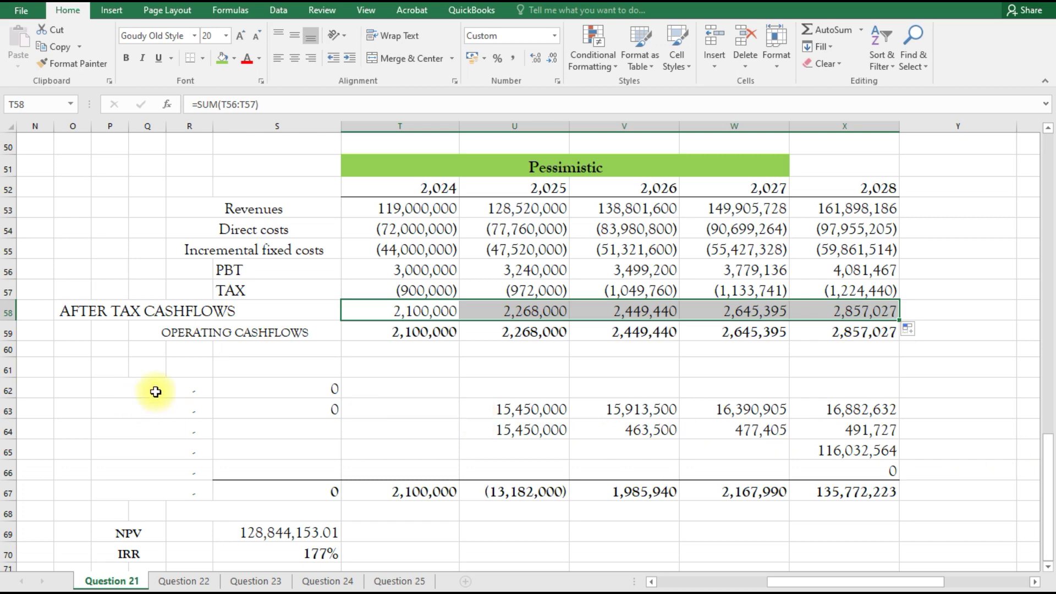
pyautogui.click(179, 387)
pyautogui.write('=')
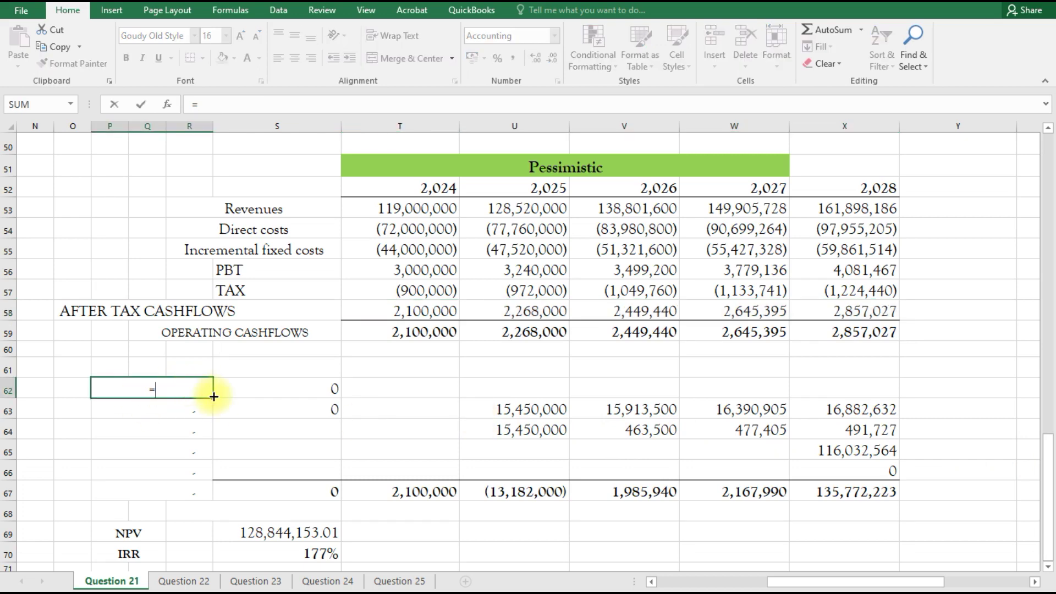
pyautogui.scroll(5, 220, 398)
pyautogui.scroll(1, 141, 259)
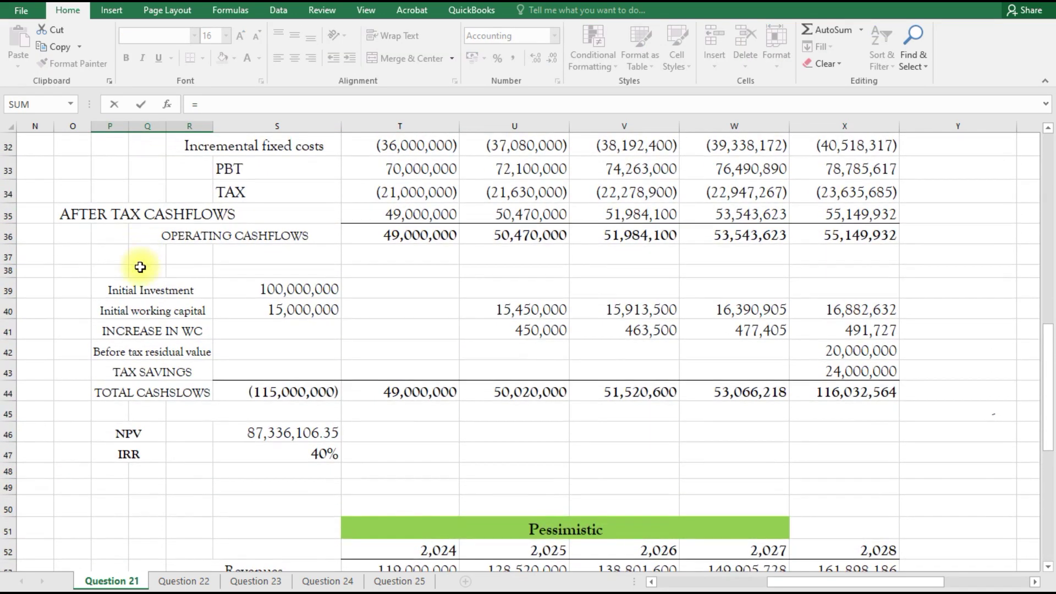
pyautogui.click(147, 290)
pyautogui.press('Return')
# Step: Link the pessimistic Initial Investment amount in S62 to the optimistic amount in S39
pyautogui.scroll(-1, 265, 360)
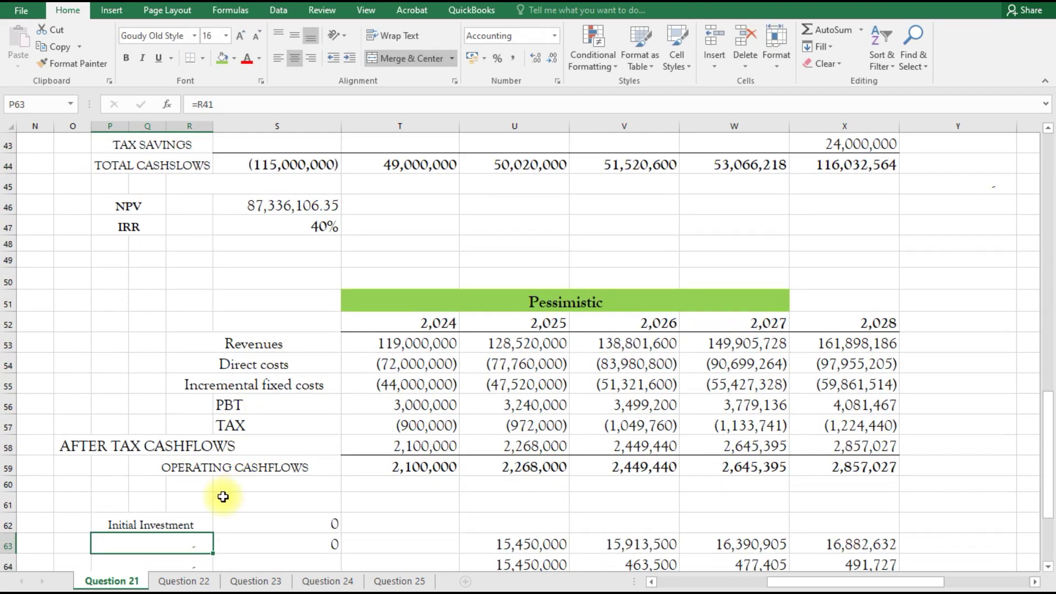
pyautogui.click(293, 525)
pyautogui.write('=')
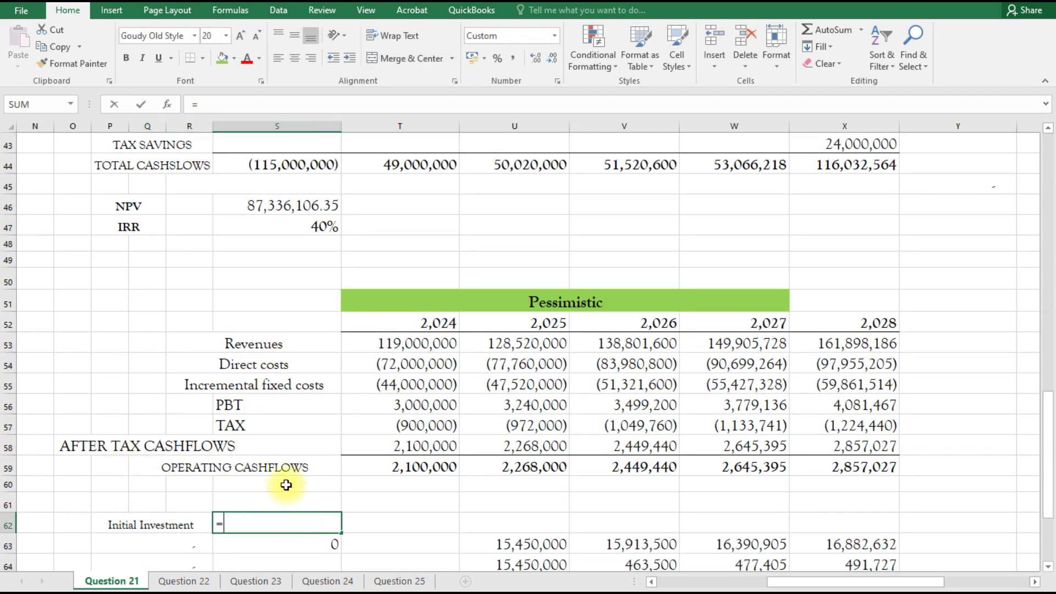
pyautogui.scroll(2, 278, 251)
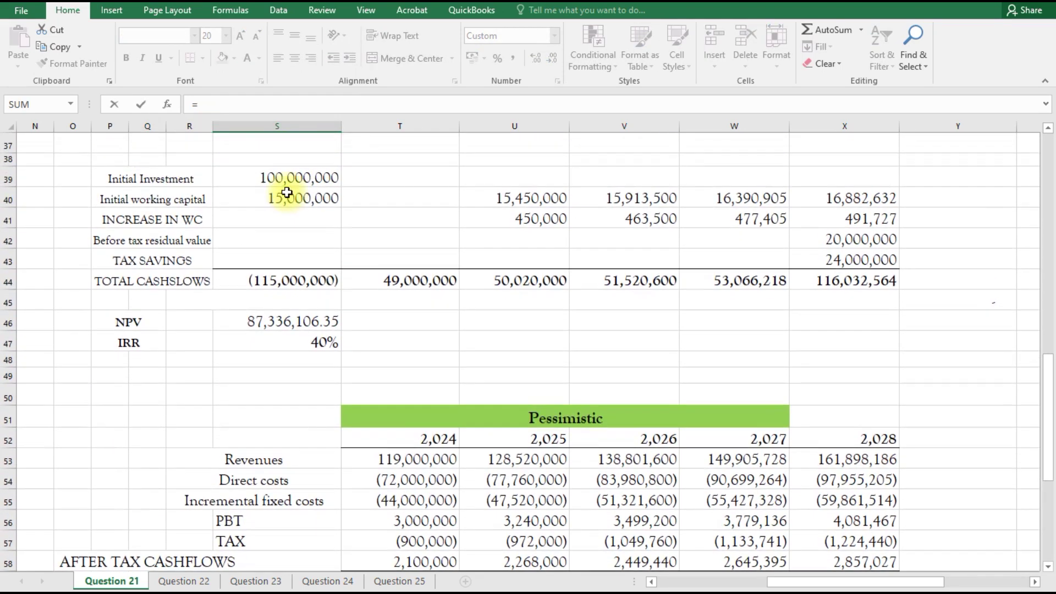
pyautogui.click(292, 177)
pyautogui.press('Return')
# Step: Link the blank label in P63 to the Initial working capital label in the optimistic block's row 40
pyautogui.click(147, 547)
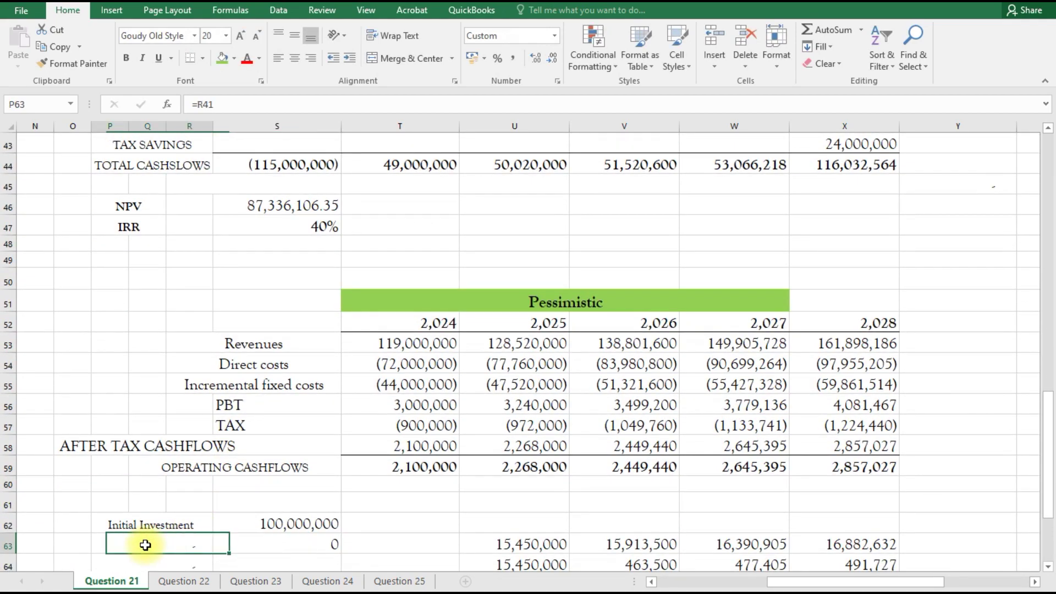
pyautogui.write('=')
pyautogui.scroll(1, 163, 523)
pyautogui.scroll(3, 162, 523)
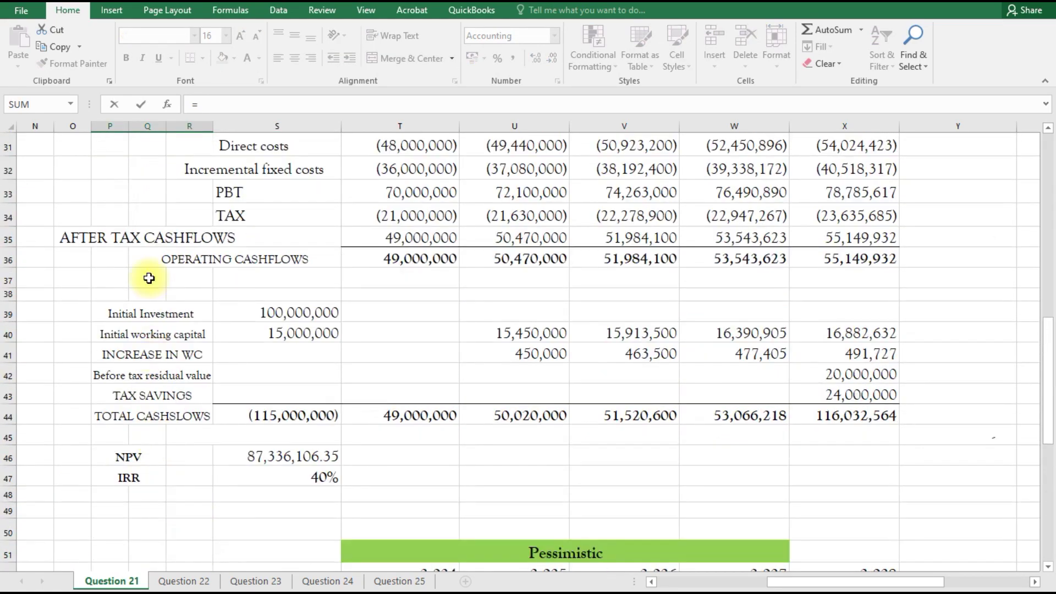
pyautogui.click(163, 337)
pyautogui.press('Return')
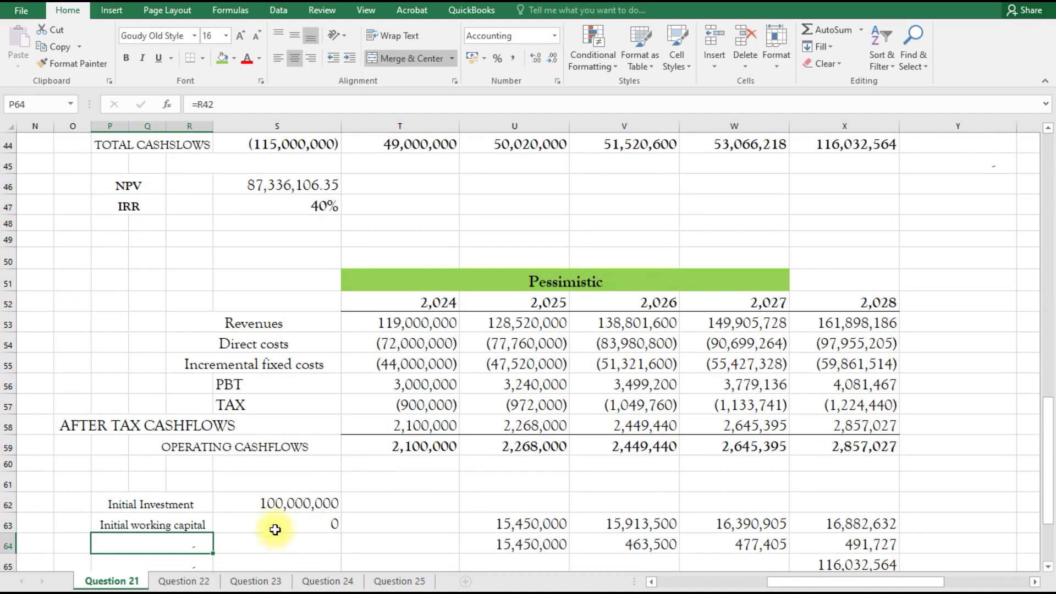
# Step: Link the pessimistic Initial working capital amount in S63 to the optimistic amount in S40
pyautogui.click(275, 526)
pyautogui.write('=')
pyautogui.scroll(2, 278, 483)
pyautogui.click(281, 172)
pyautogui.press('Return')
# Step: Link the blank label in P64 to the INCREASE IN WC label in P41
pyautogui.scroll(-2, 297, 440)
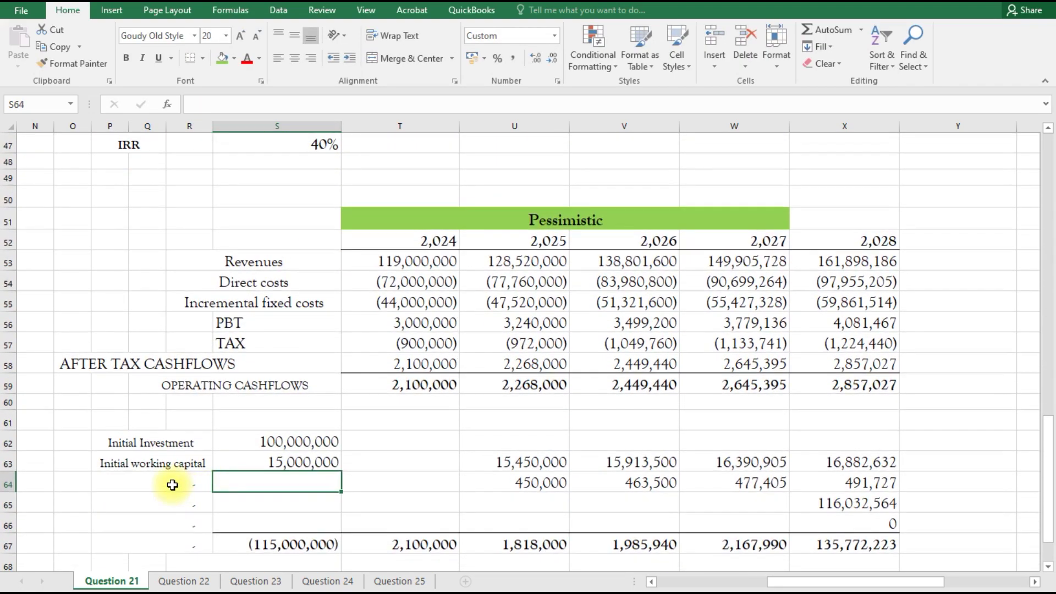
pyautogui.click(172, 485)
pyautogui.write('=')
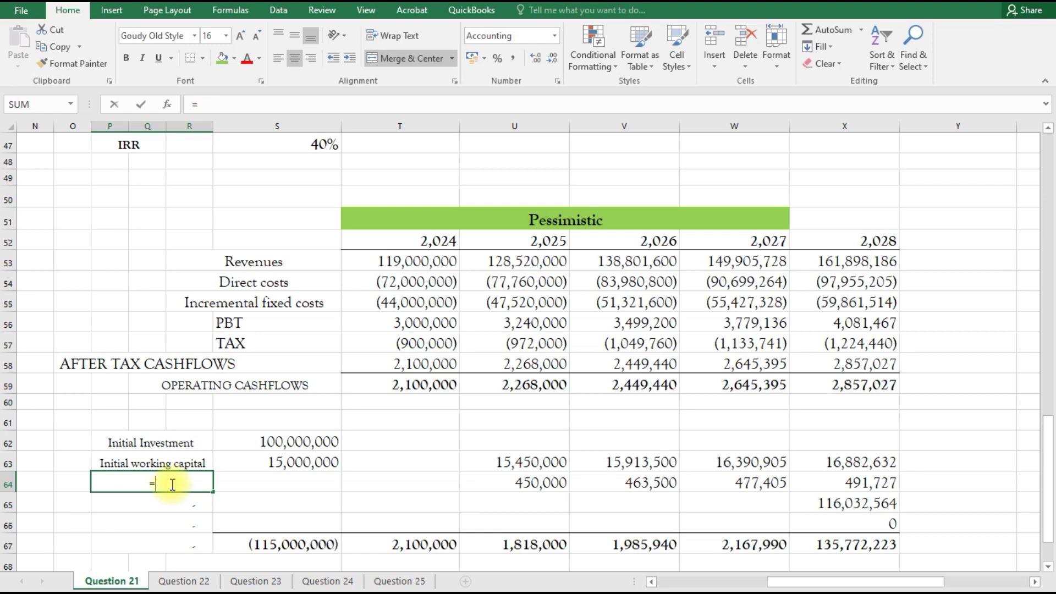
pyautogui.scroll(3, 172, 473)
pyautogui.click(152, 201)
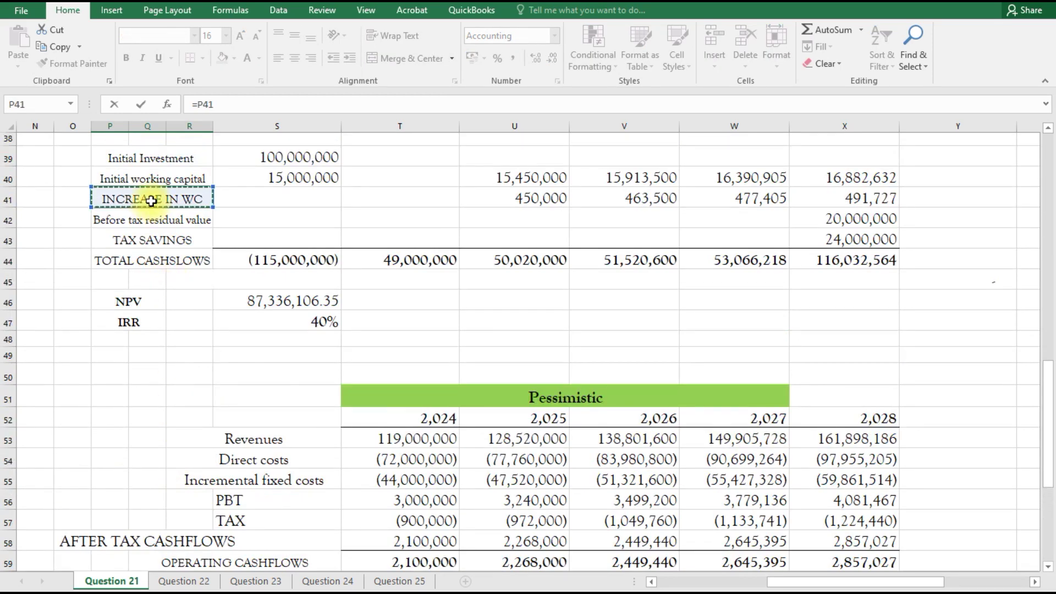
pyautogui.press('Return')
# Step: Link the blank label in P65 to the Before tax residual value label in the optimistic block's row 42
pyautogui.scroll(-3, 154, 441)
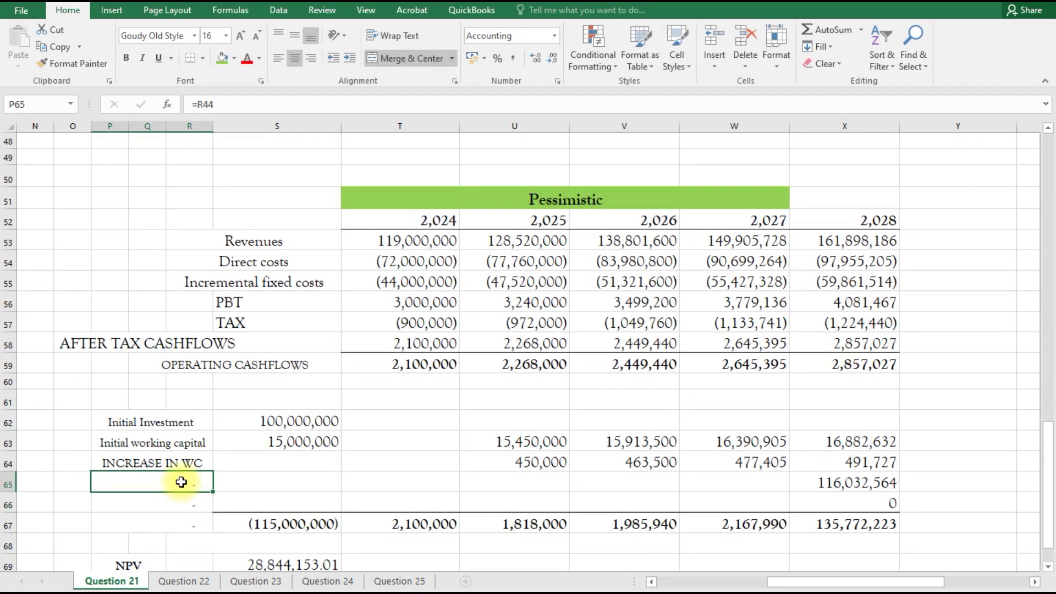
pyautogui.write('=')
pyautogui.scroll(4, 183, 482)
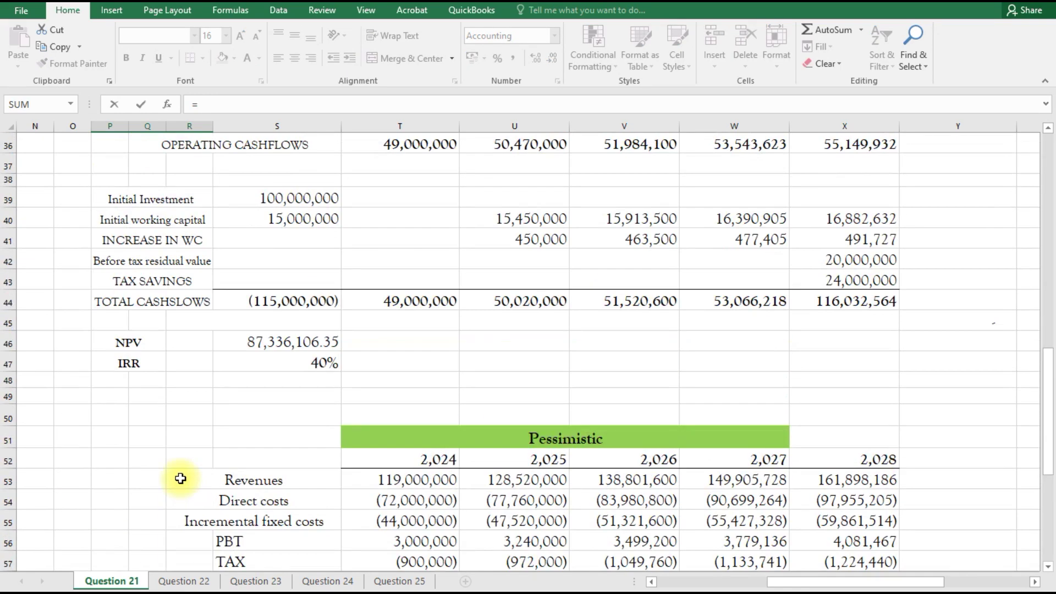
pyautogui.click(151, 266)
pyautogui.press('Return')
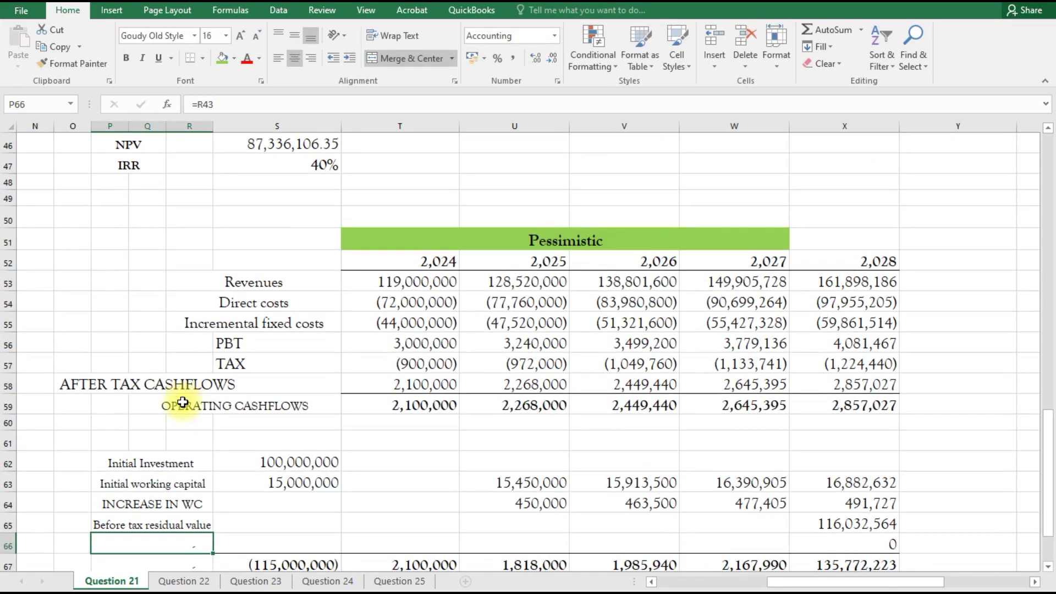
# Step: Link the blank label in P66 to the TAX SAVINGS label in the optimistic block's P43
pyautogui.write('=')
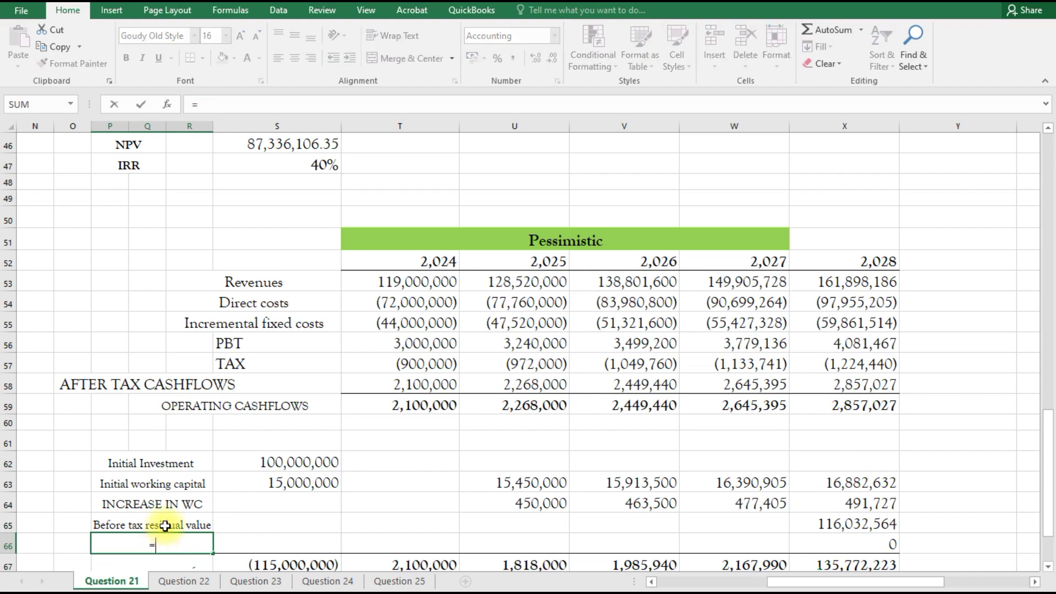
pyautogui.scroll(3, 149, 495)
pyautogui.click(157, 259)
pyautogui.press('Return')
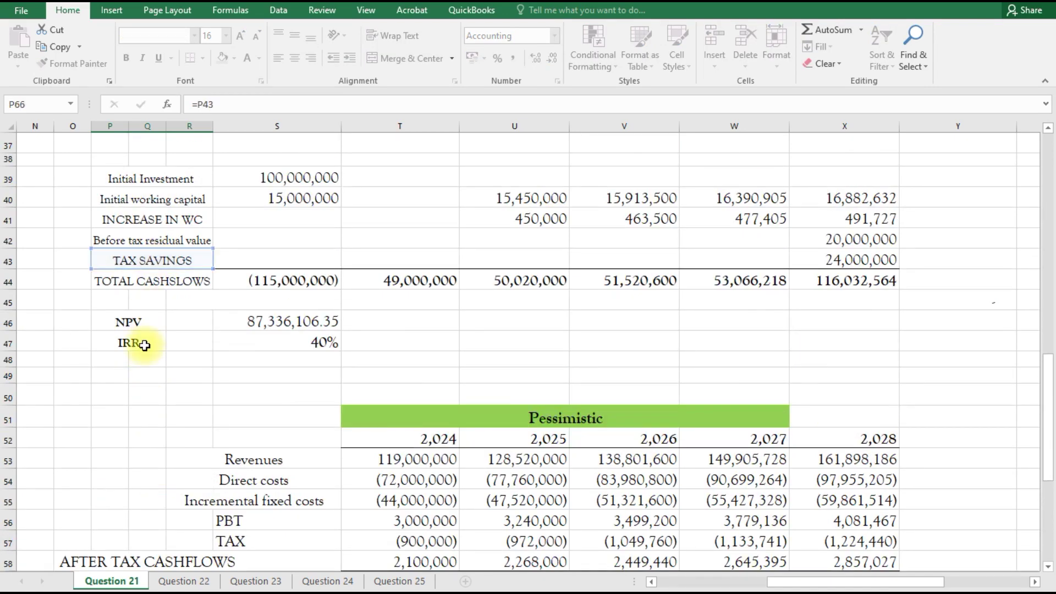
# Step: Link the blank label in P67 to the optimistic block's total cash flows label in P44
pyautogui.write('=')
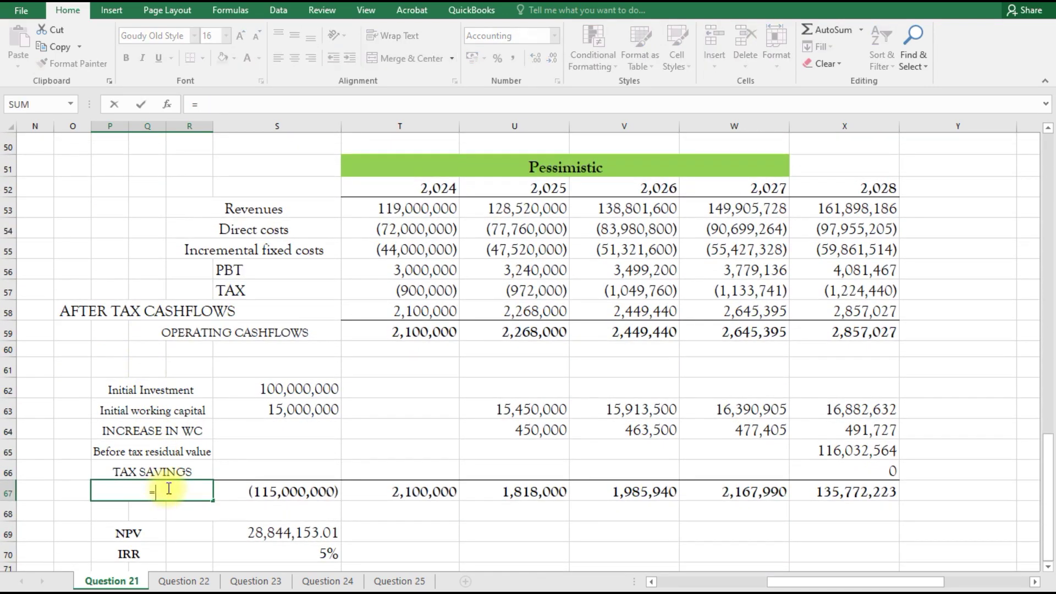
pyautogui.scroll(3, 165, 487)
pyautogui.click(171, 210)
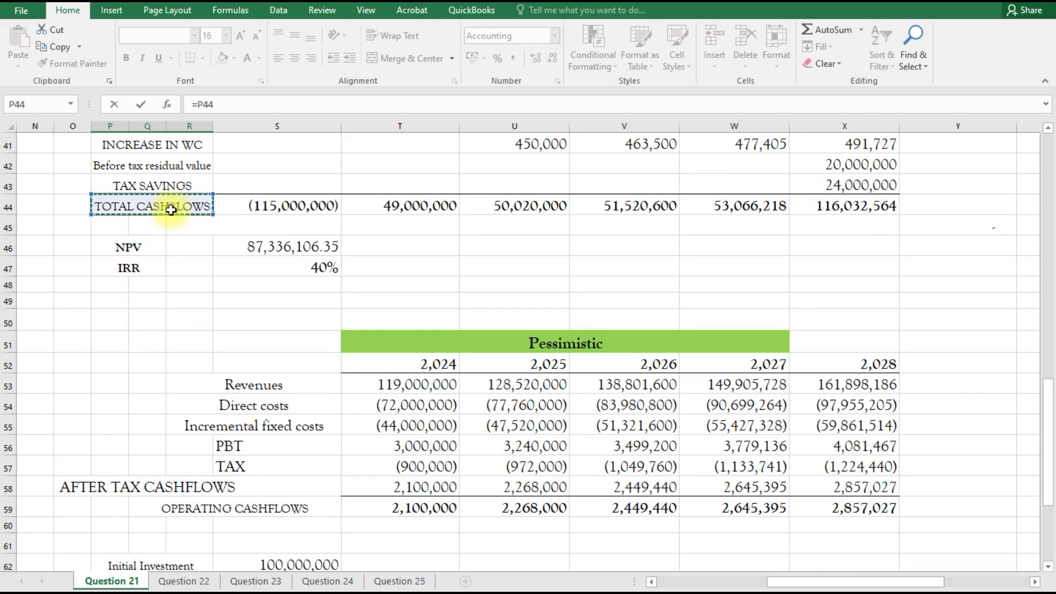
pyautogui.press('Return')
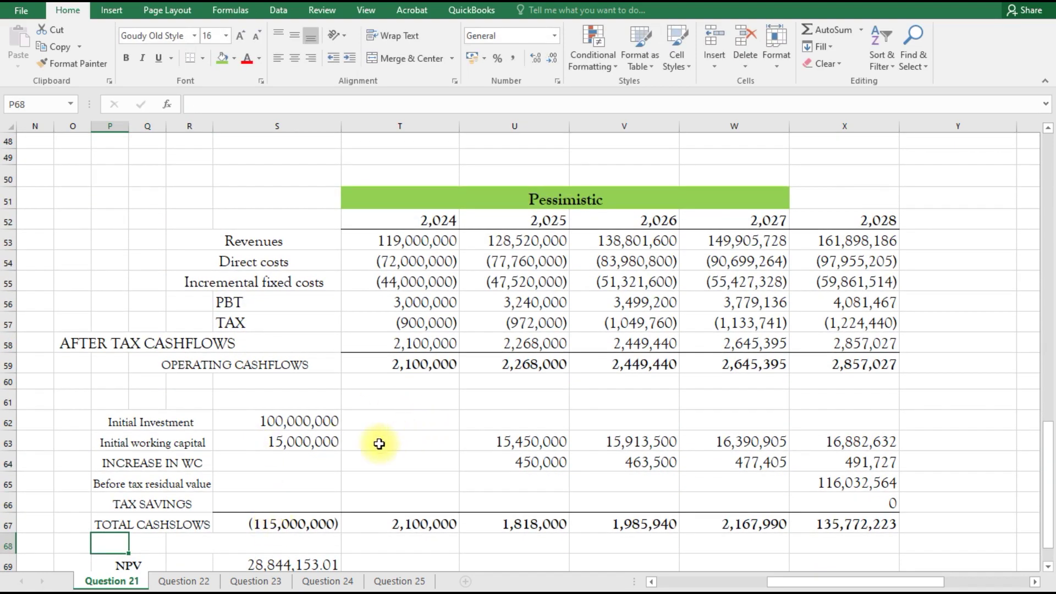
# Step: Replace the optimistic working capital reference in U63's formula with the pessimistic amount in S63
pyautogui.click(513, 441)
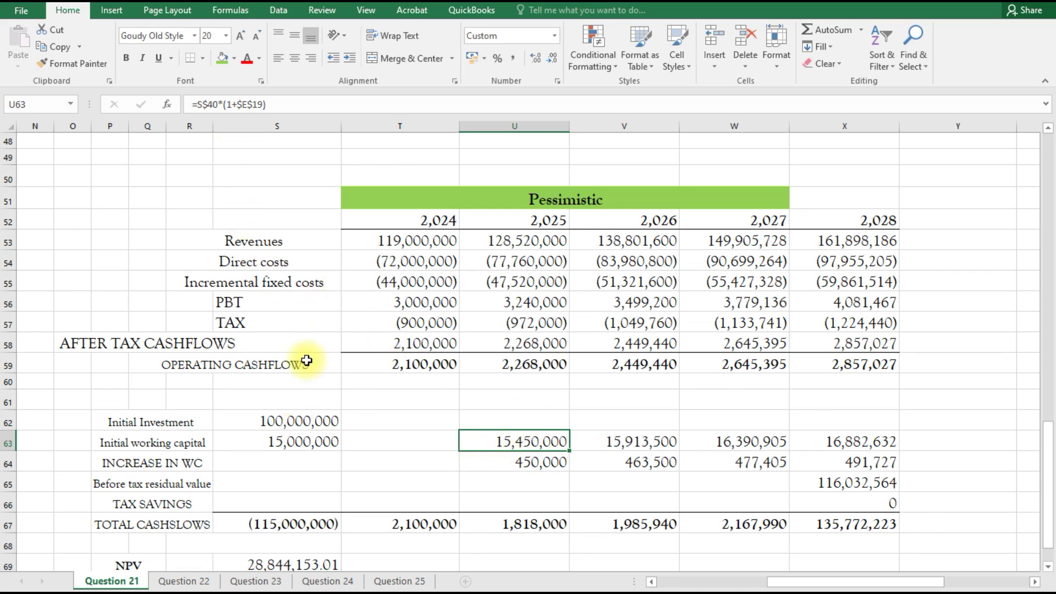
pyautogui.click(219, 103)
pyautogui.press('BackSpace')
pyautogui.press('BackSpace')
pyautogui.press('BackSpace')
pyautogui.press('BackSpace')
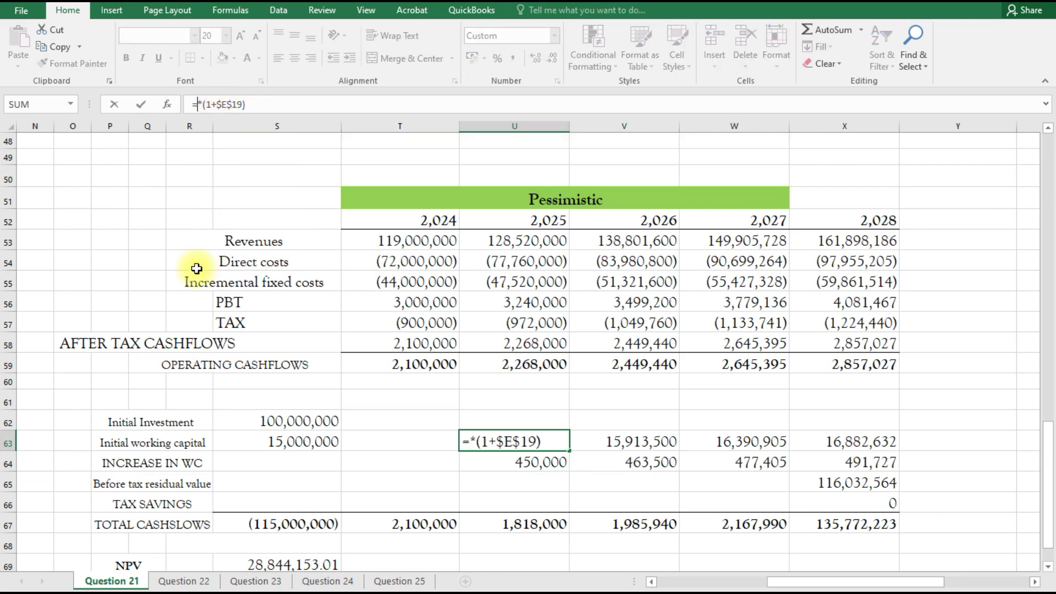
pyautogui.click(276, 441)
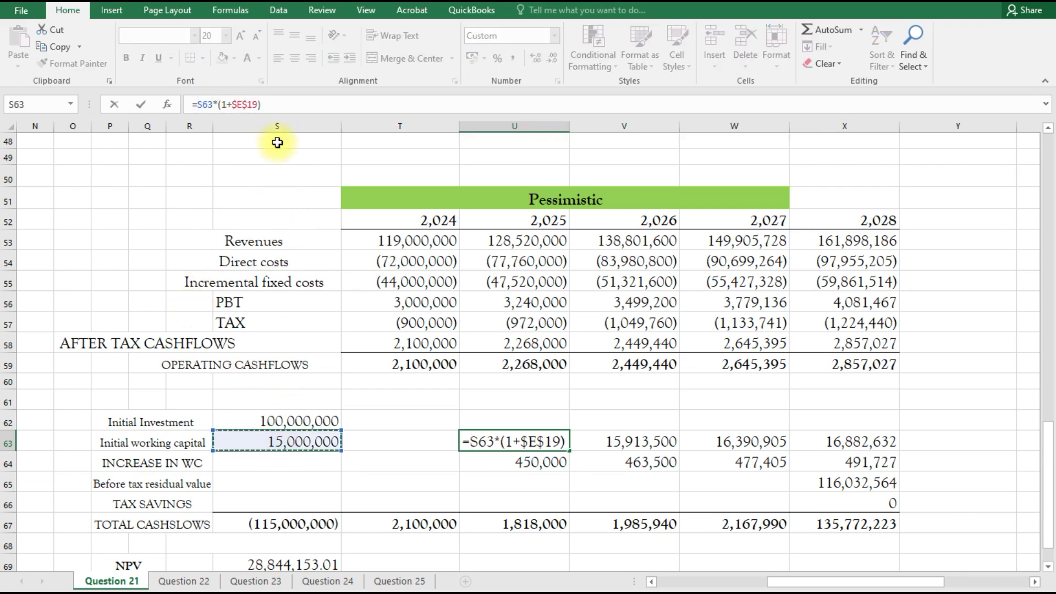
# Step: Point the inflation rate in U63's formula to the pessimistic rate as an absolute reference, $F$19
pyautogui.click(257, 104)
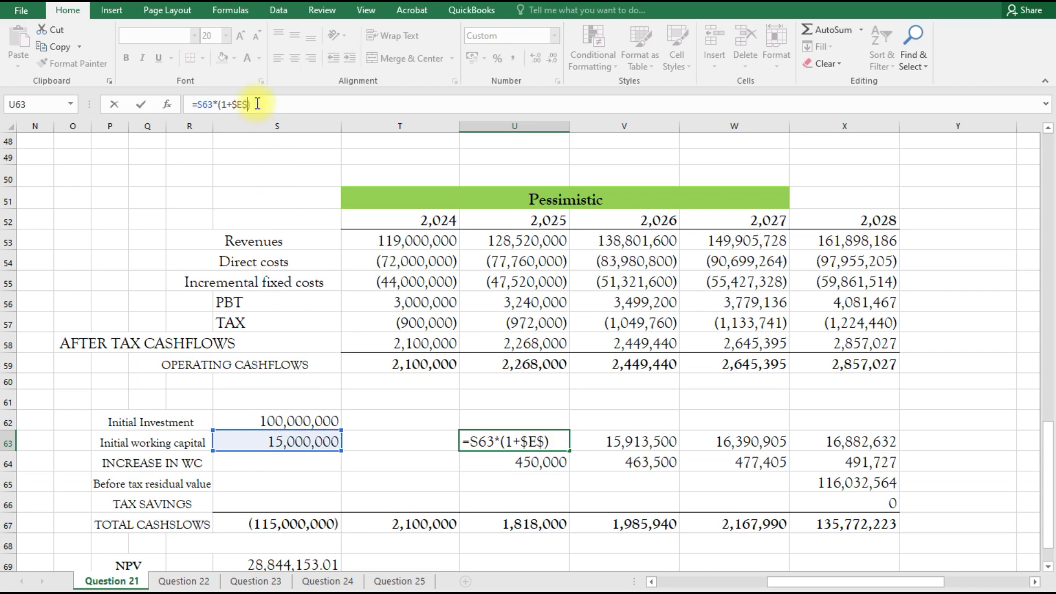
pyautogui.press('BackSpace')
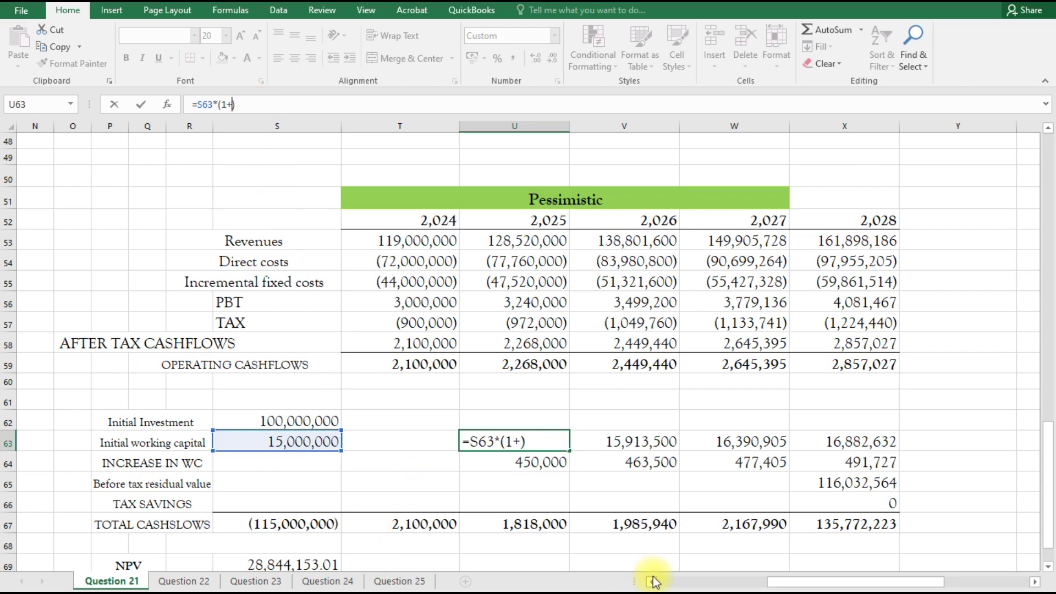
pyautogui.hscroll(-8, 654, 584)
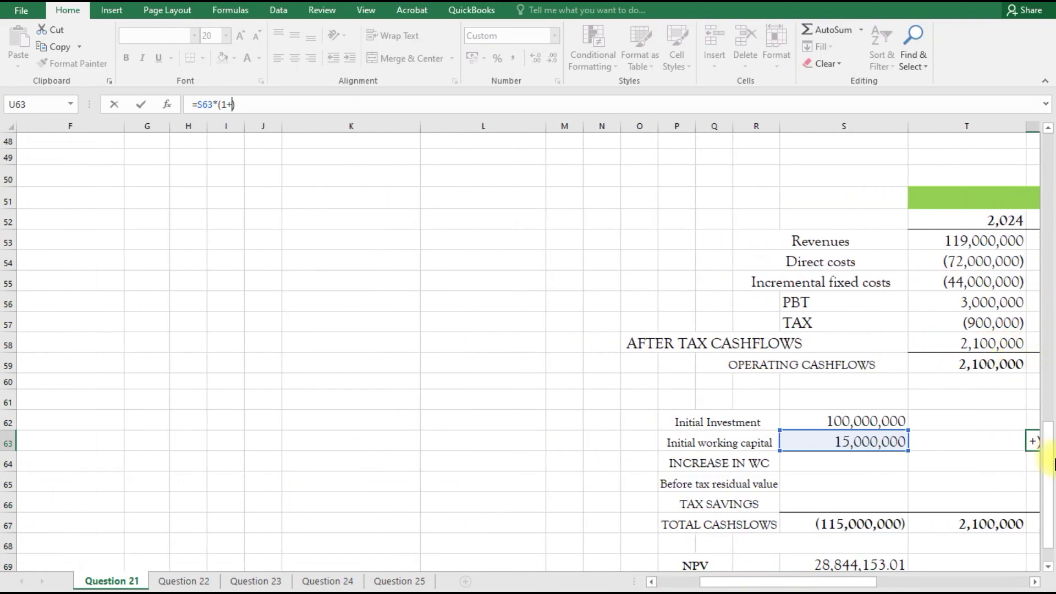
pyautogui.moveTo(1051, 456); pyautogui.dragTo(1043, 231)
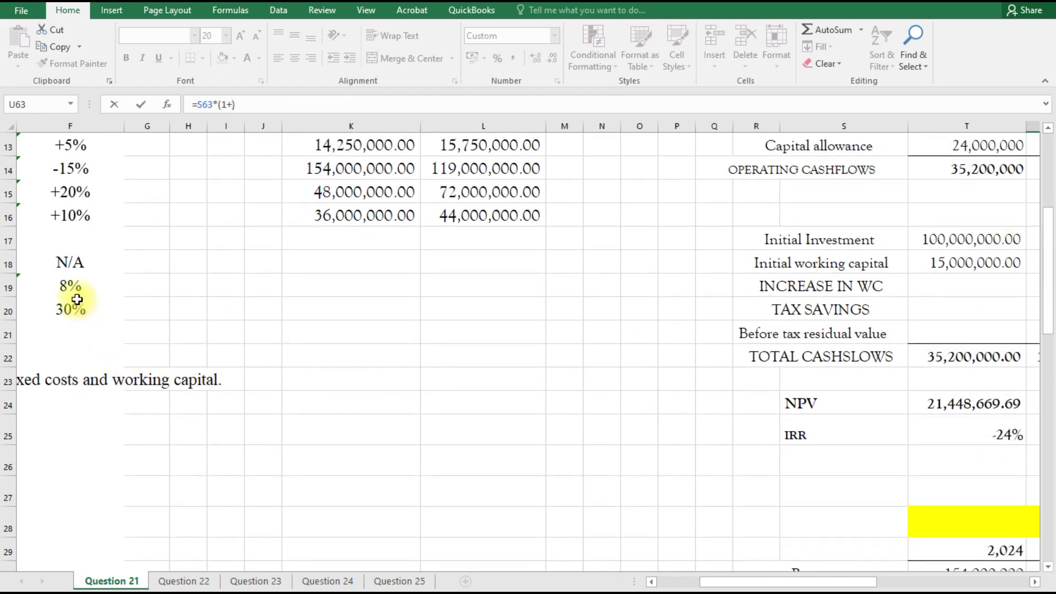
pyautogui.click(68, 282)
pyautogui.press('F4')
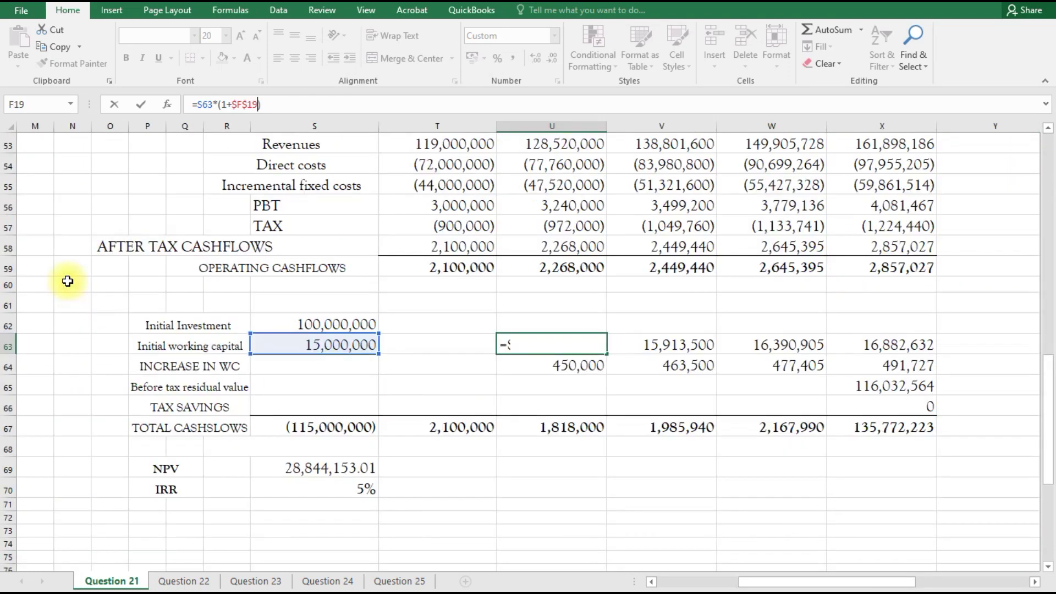
pyautogui.press('Return')
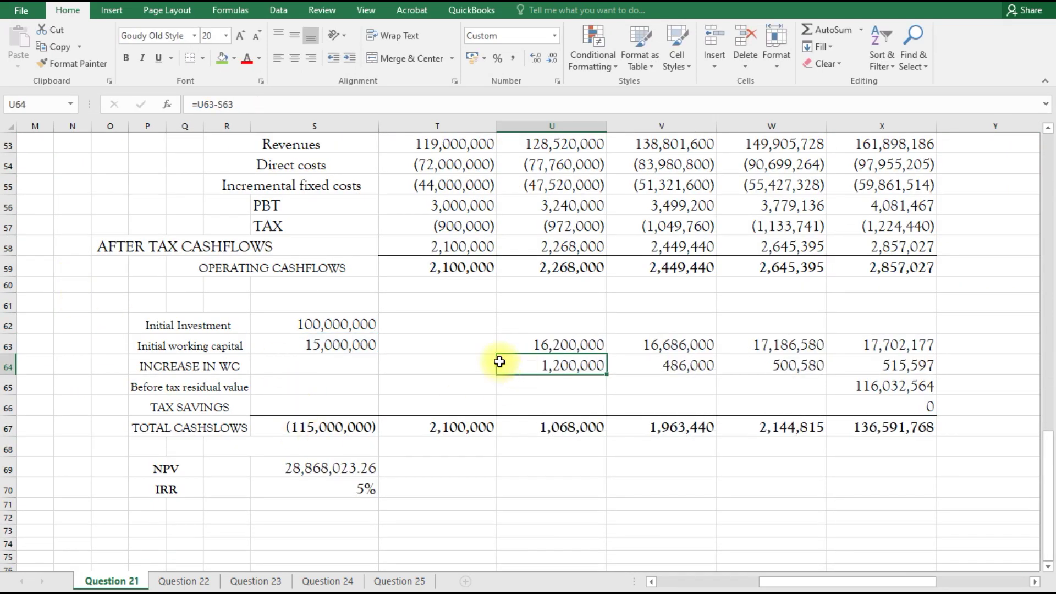
# Step: Try to fill the 2025 working capital formula from U63 across to X63
pyautogui.click(560, 343)
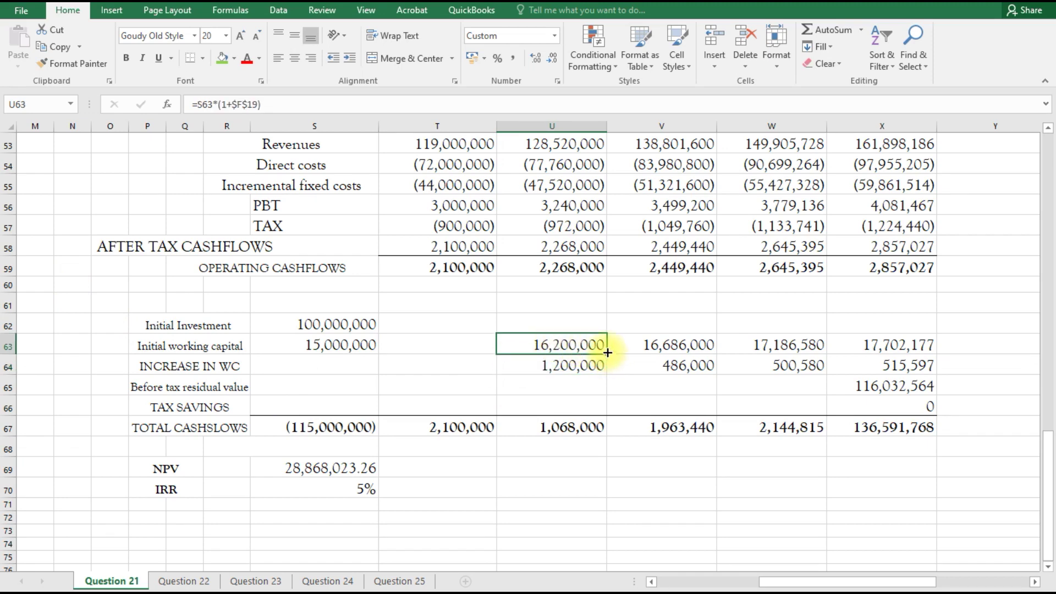
pyautogui.moveTo(607, 355); pyautogui.dragTo(872, 350)
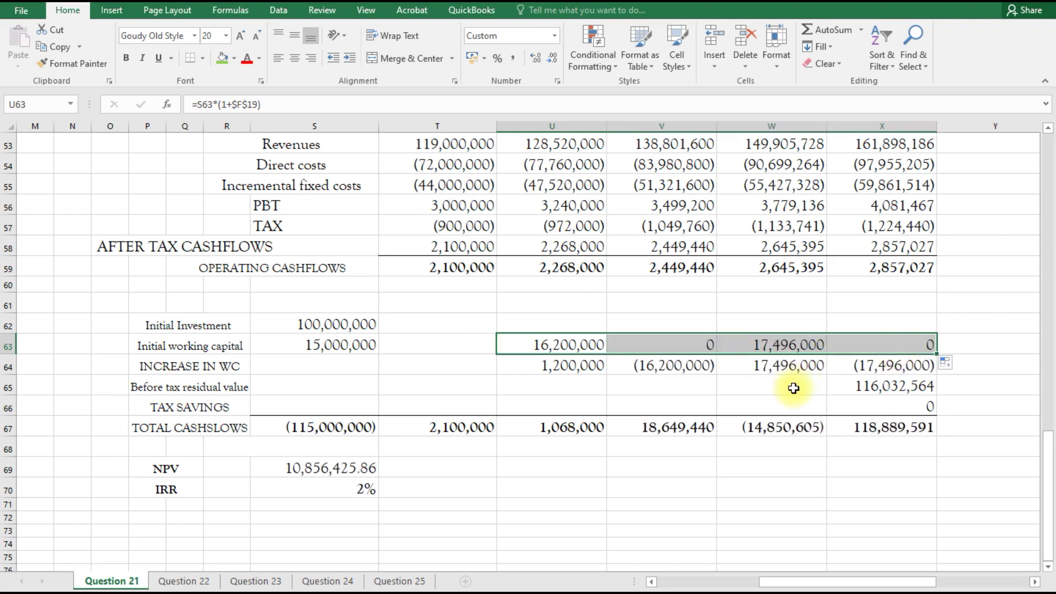
pyautogui.click(337, 349)
# Step: Change U63's formula to =S$63*(1+$F$19) and fill it across to X63 again
pyautogui.click(536, 352)
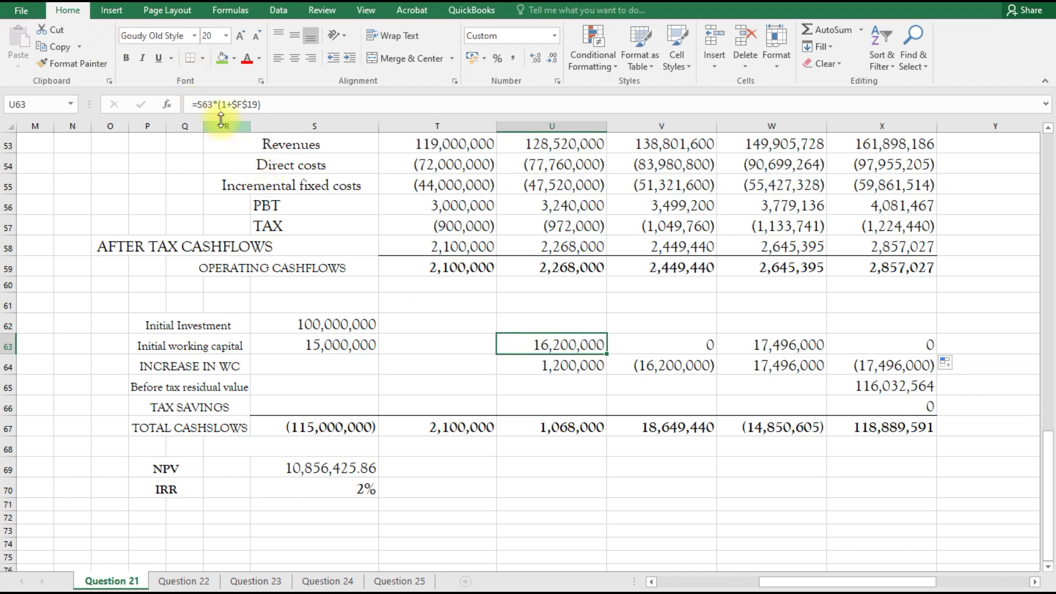
pyautogui.click(203, 105)
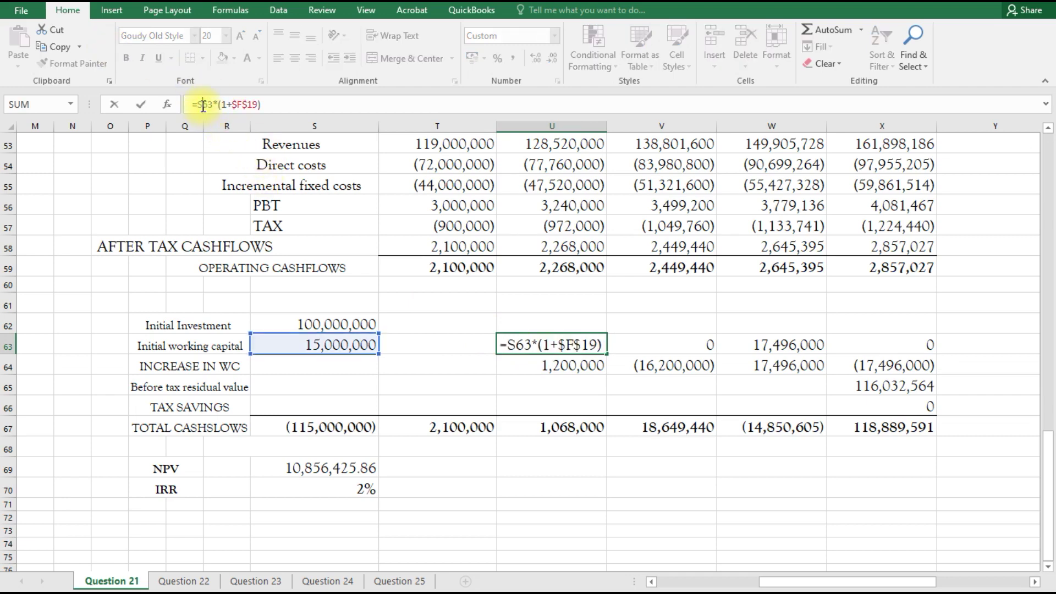
pyautogui.write('$')
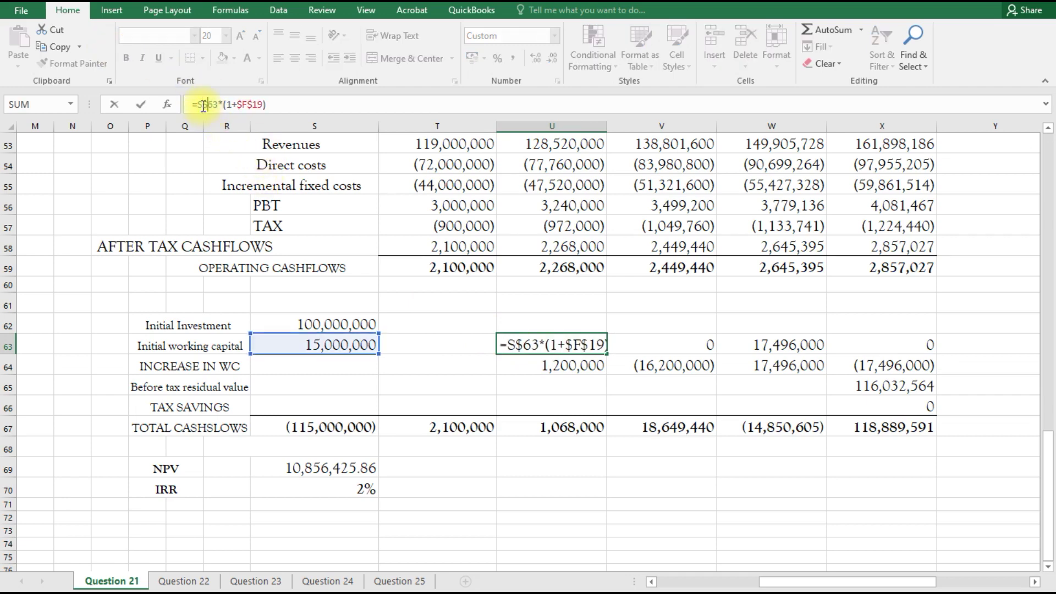
pyautogui.press('Return')
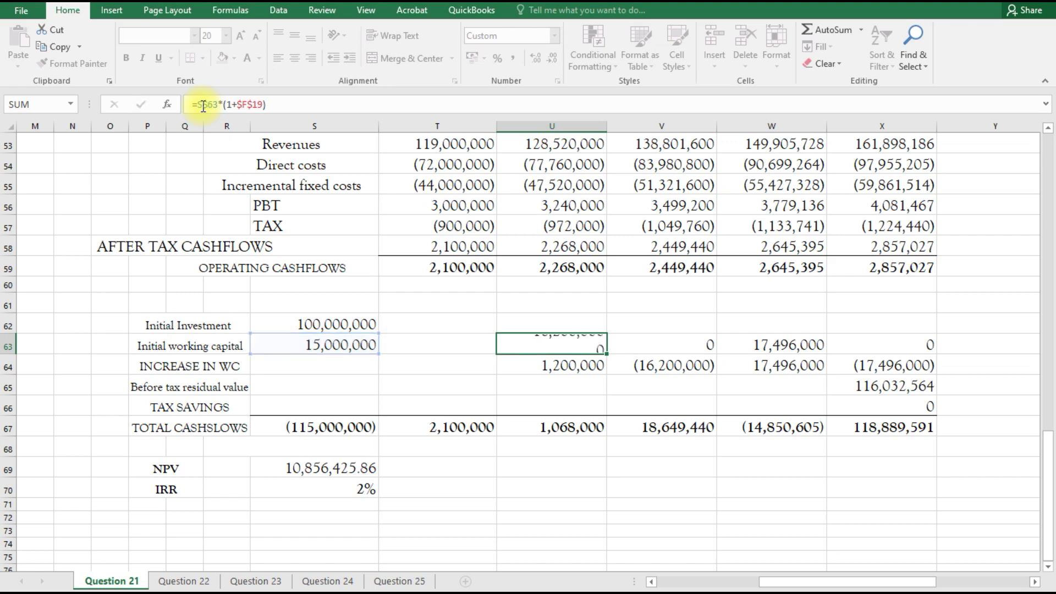
pyautogui.click(566, 338)
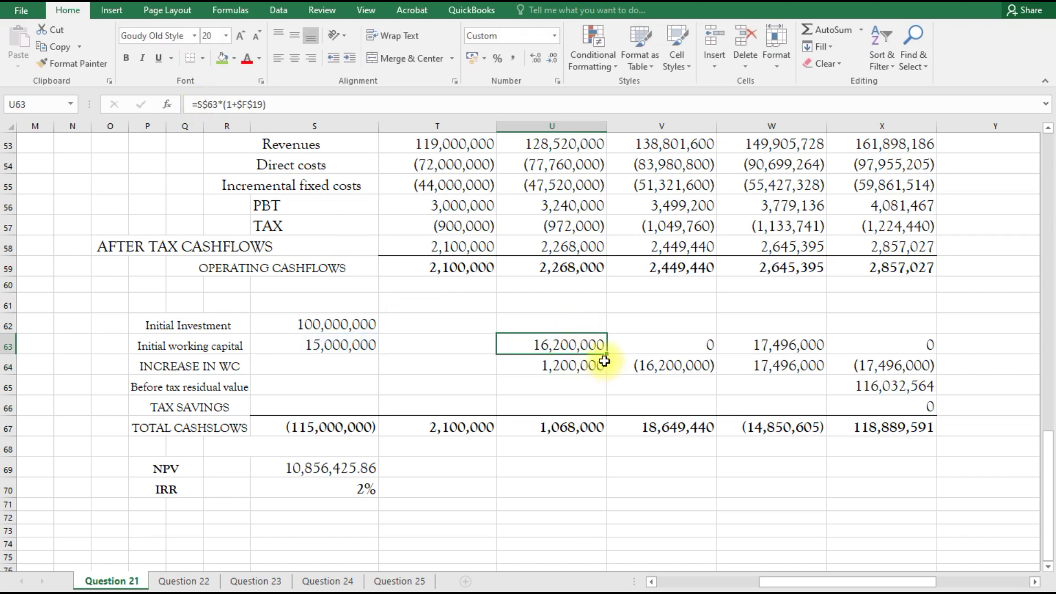
pyautogui.moveTo(608, 357); pyautogui.dragTo(931, 358)
# Step: Enter =U63*(1+$F$19) in V63 to grow the 2025 working capital by the pessimistic inflation rate
pyautogui.click(654, 346)
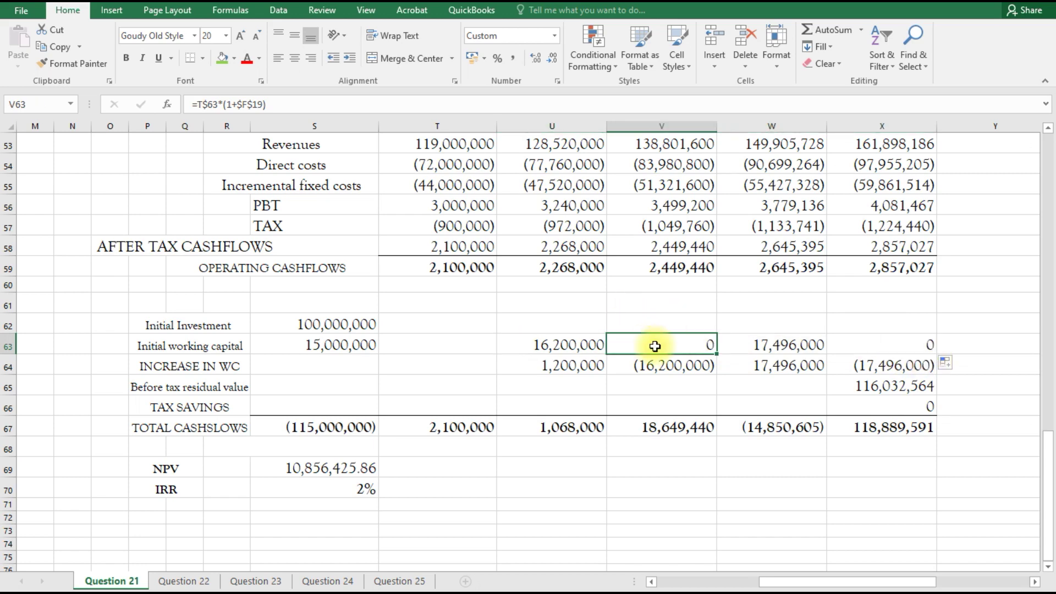
pyautogui.write('=')
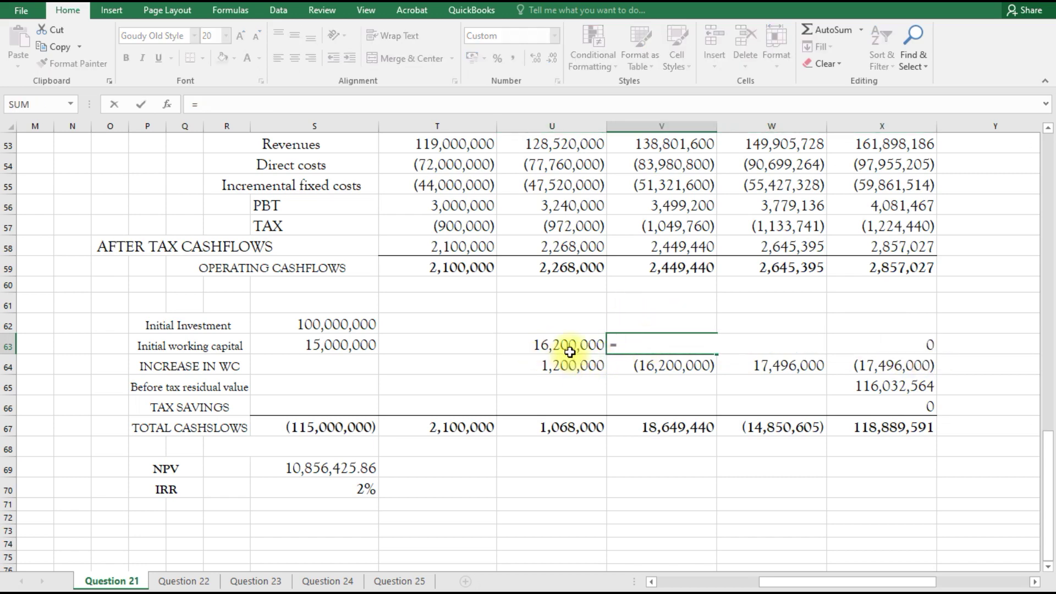
pyautogui.click(567, 347)
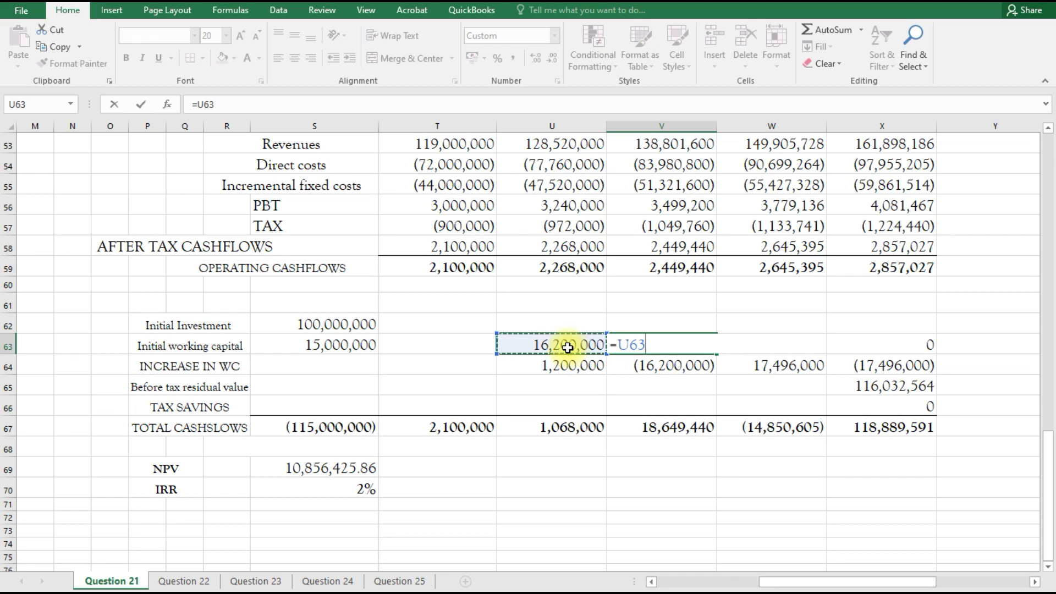
pyautogui.write('*')
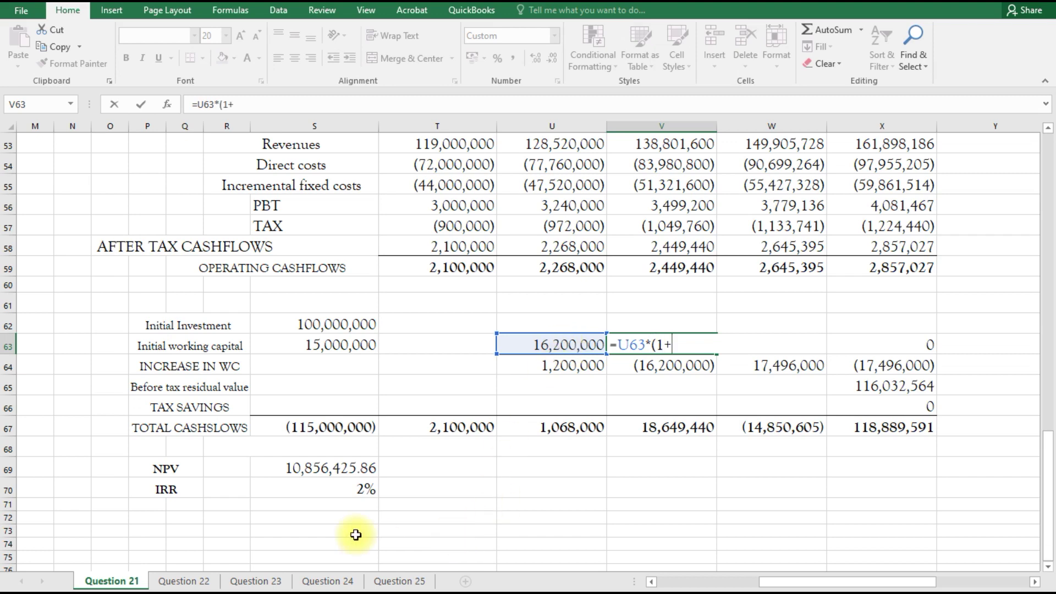
pyautogui.click(652, 582)
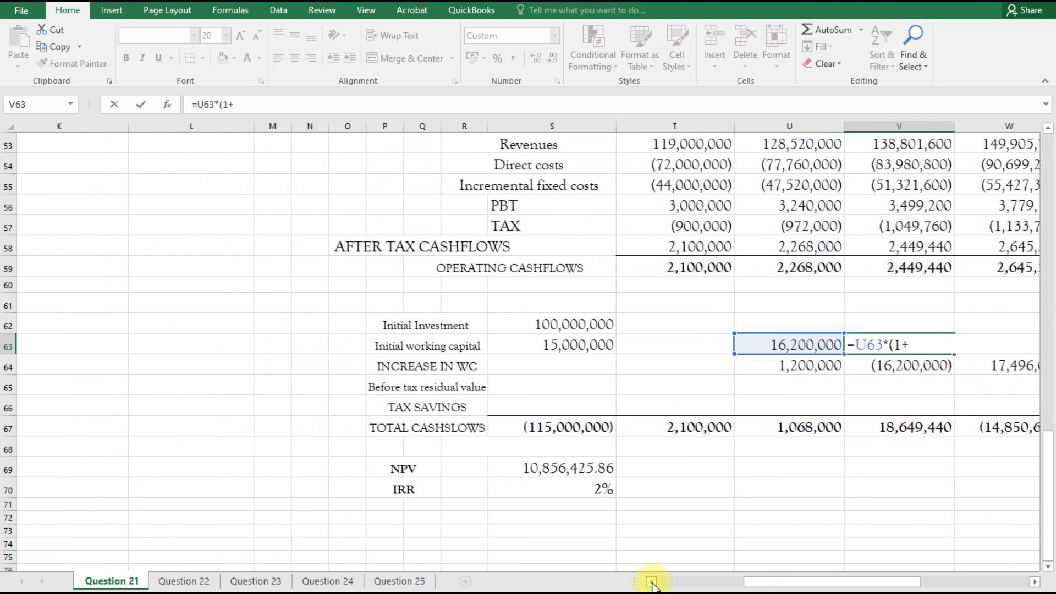
pyautogui.scroll(3, 377, 455)
pyautogui.scroll(6, 378, 456)
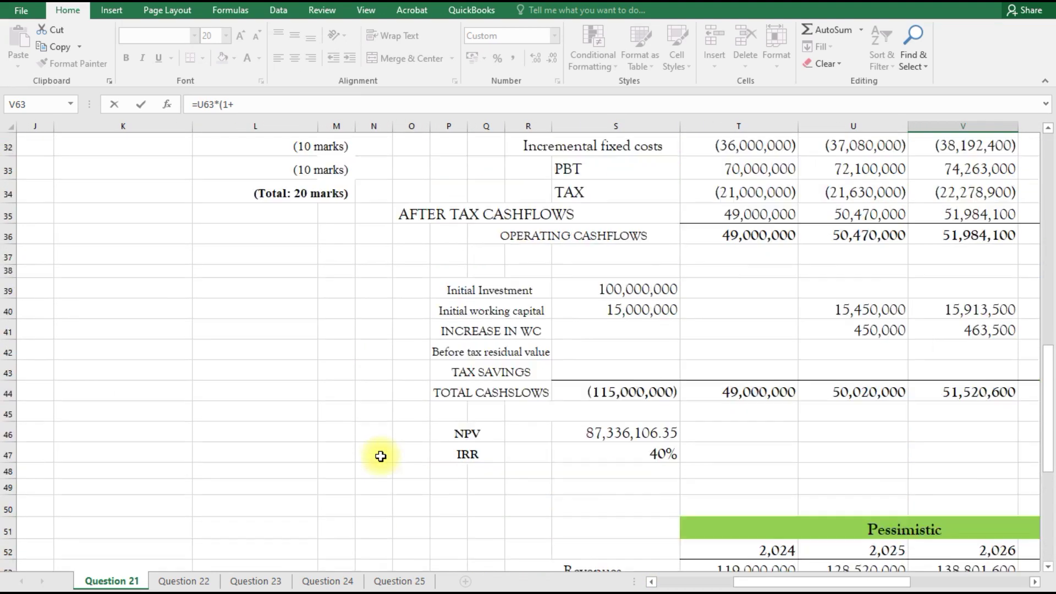
pyautogui.click(651, 582)
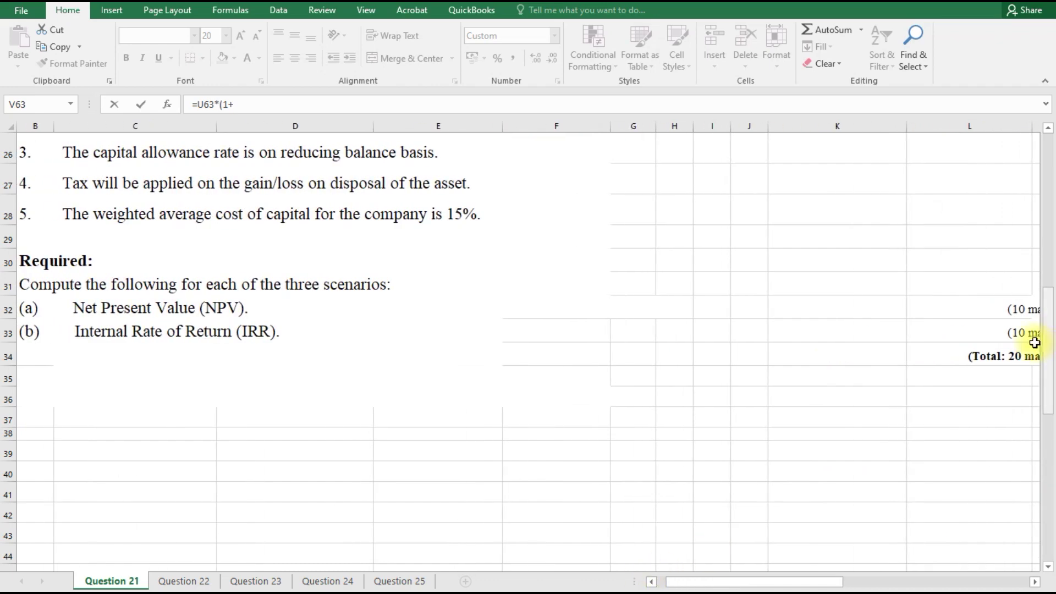
pyautogui.moveTo(1049, 331); pyautogui.dragTo(1050, 270)
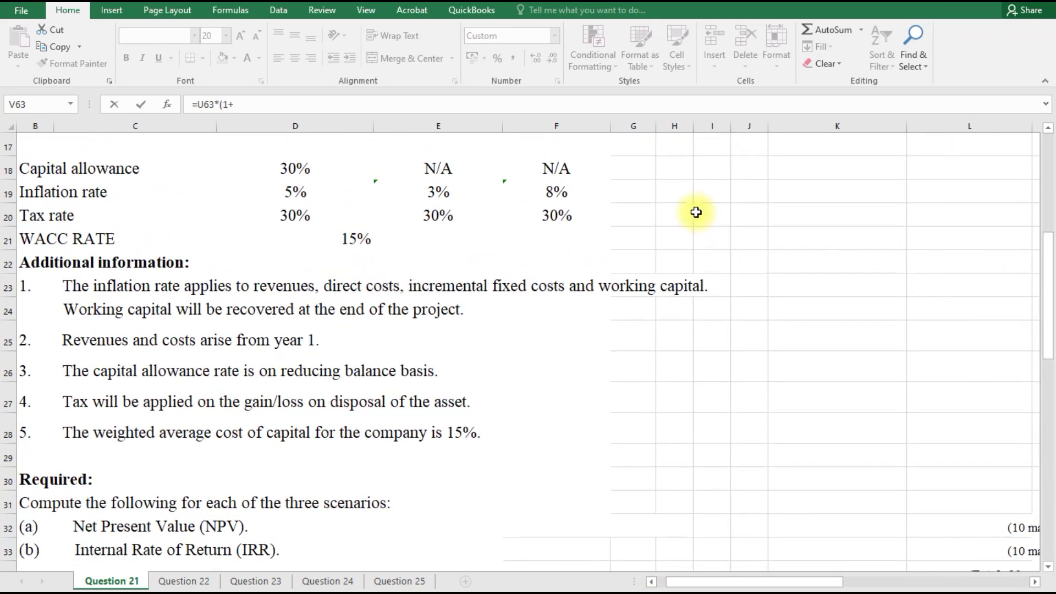
pyautogui.click(558, 192)
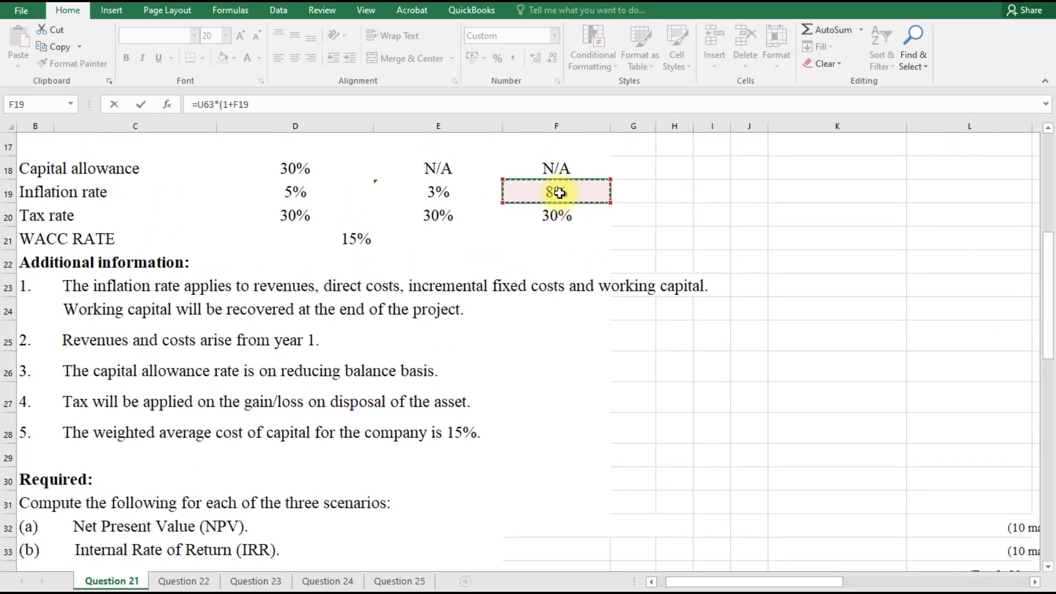
pyautogui.press('F4')
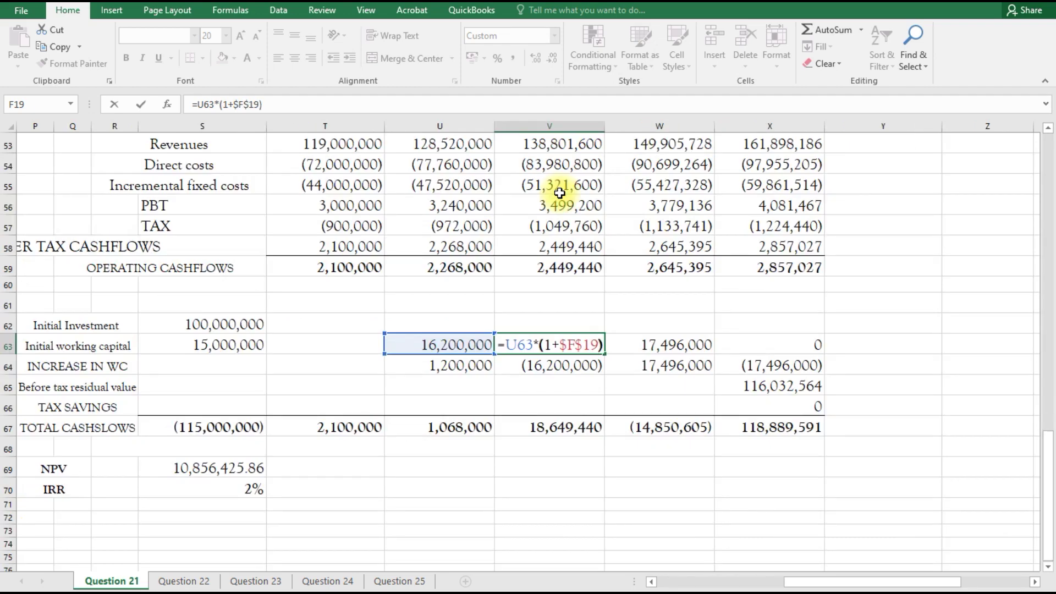
pyautogui.write(')')
pyautogui.press('Return')
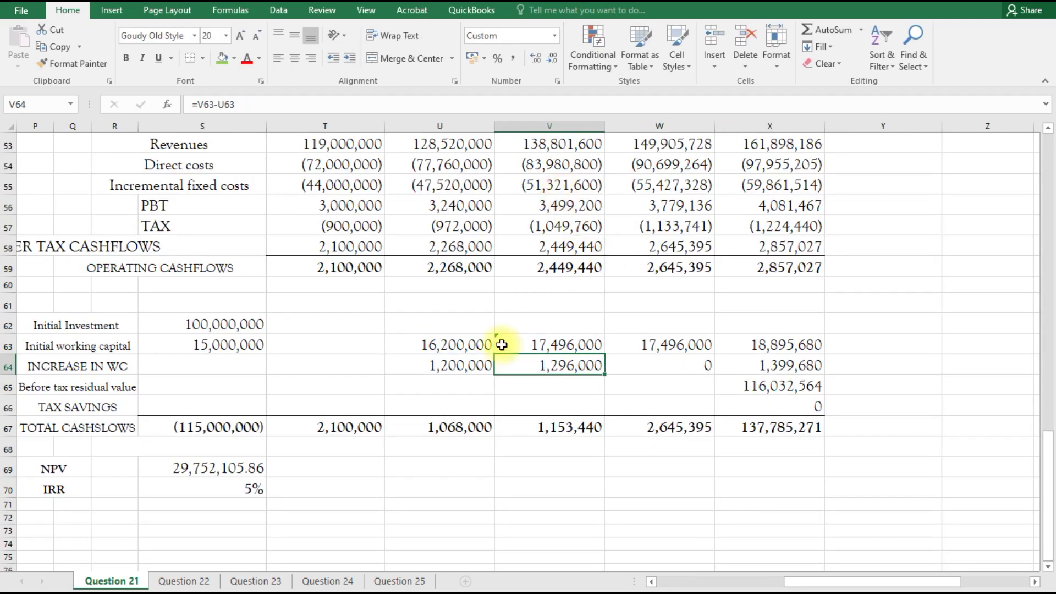
# Step: Fill the V63 working capital formula across to X63 and check the references in W63 and X63
pyautogui.click(530, 345)
pyautogui.moveTo(607, 352); pyautogui.dragTo(817, 353)
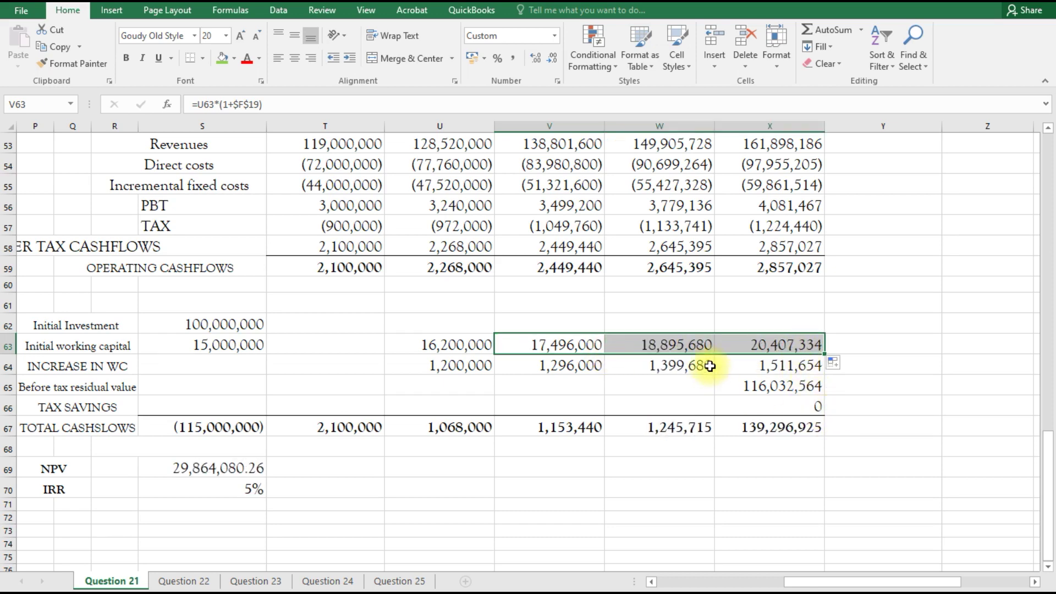
pyautogui.click(690, 344)
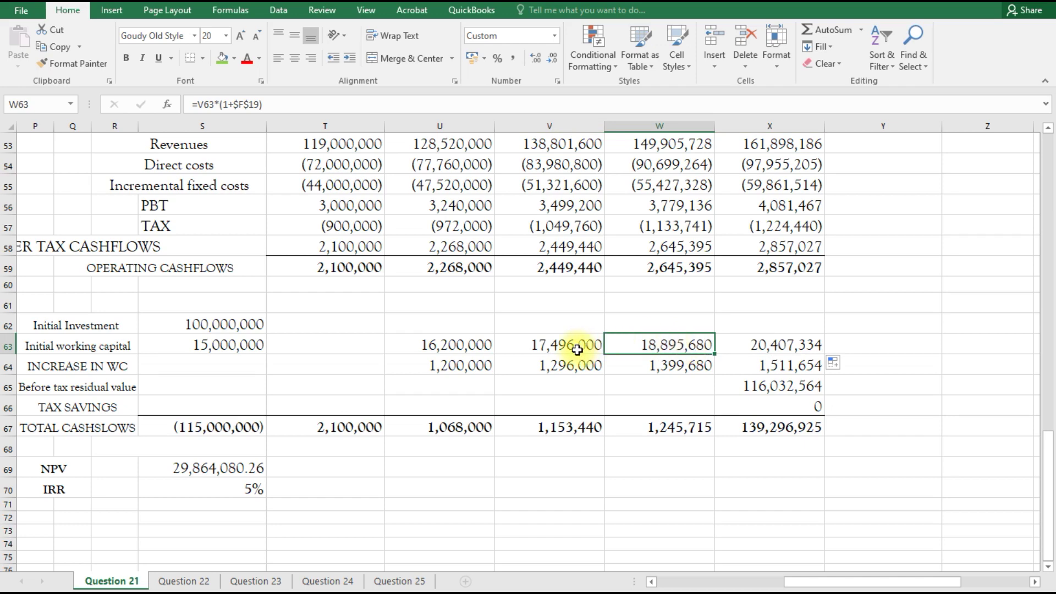
pyautogui.click(759, 344)
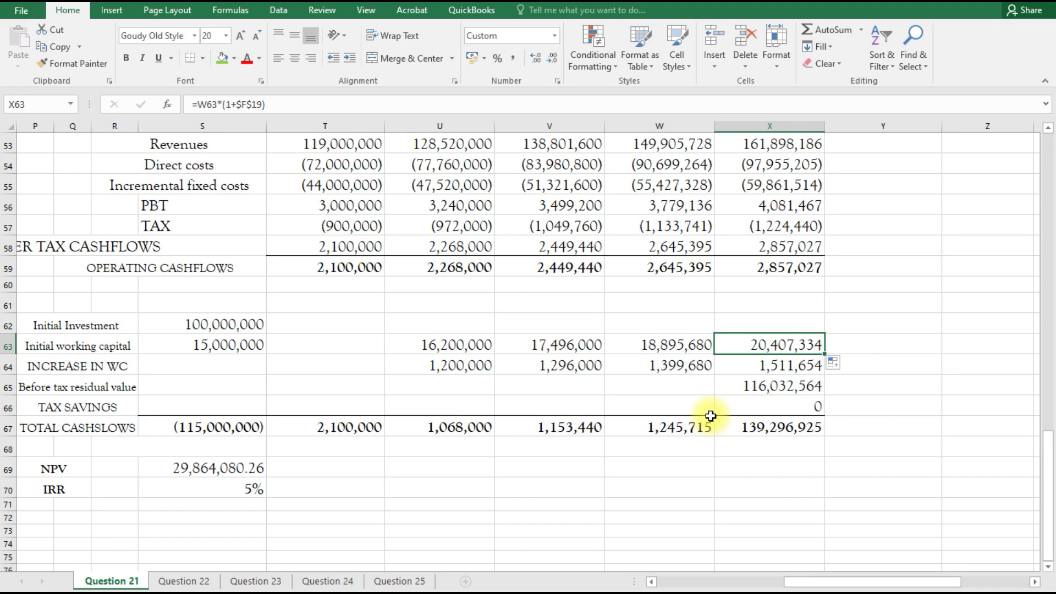
# Step: Review the pessimistic block and check the total cash flow formulas from U67 across to X67
pyautogui.scroll(1, 715, 417)
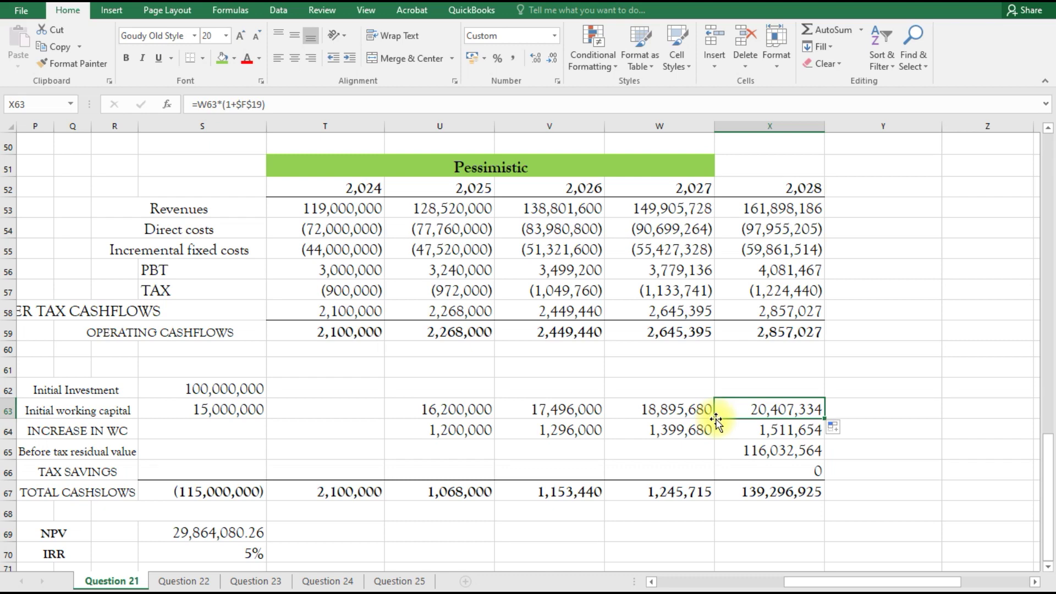
pyautogui.scroll(1, 716, 418)
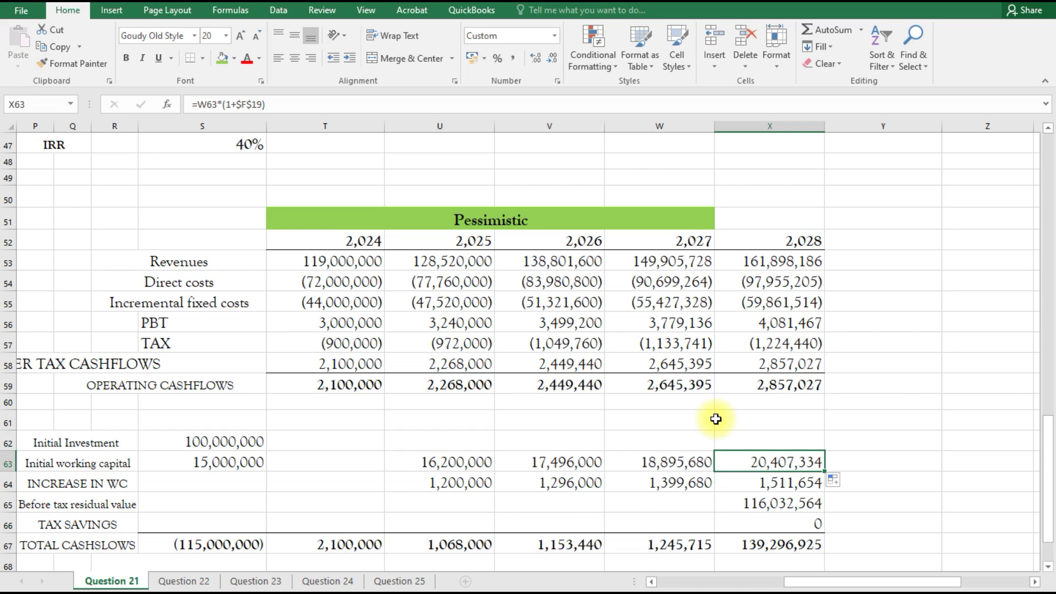
pyautogui.scroll(-1, 716, 420)
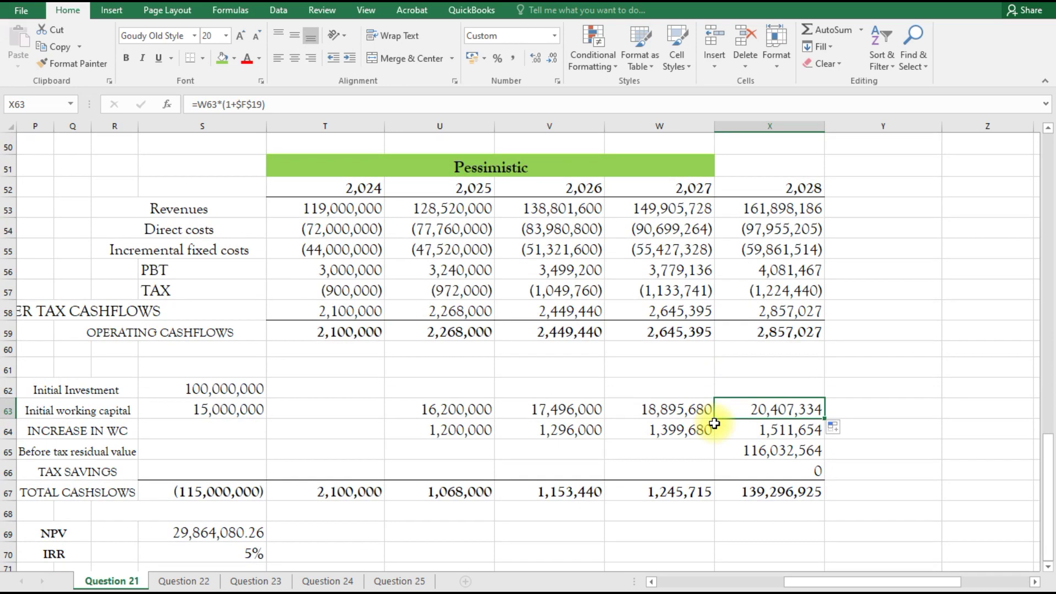
pyautogui.scroll(-1, 714, 426)
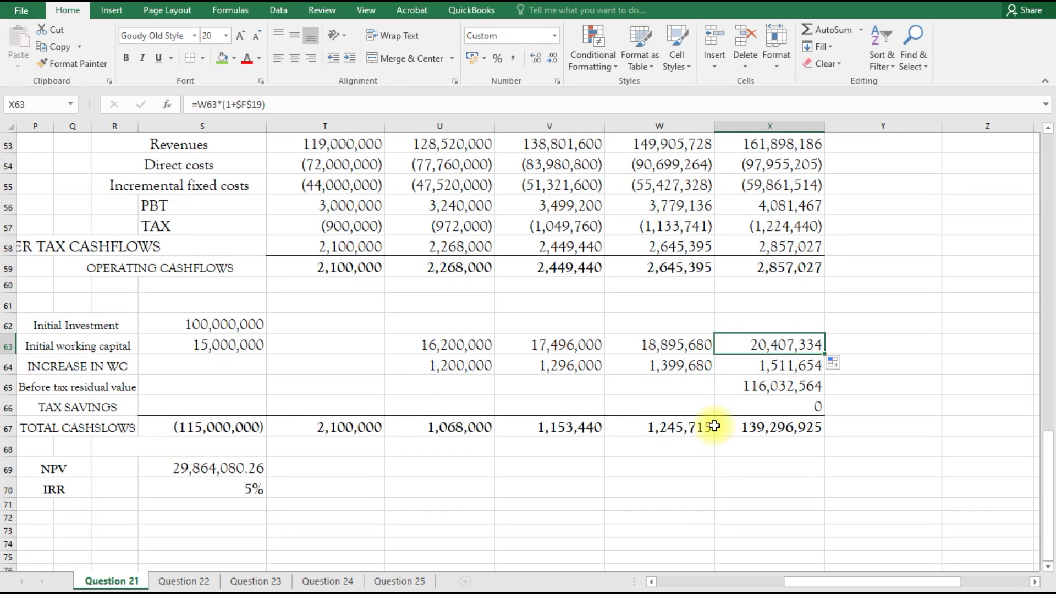
pyautogui.scroll(1, 715, 425)
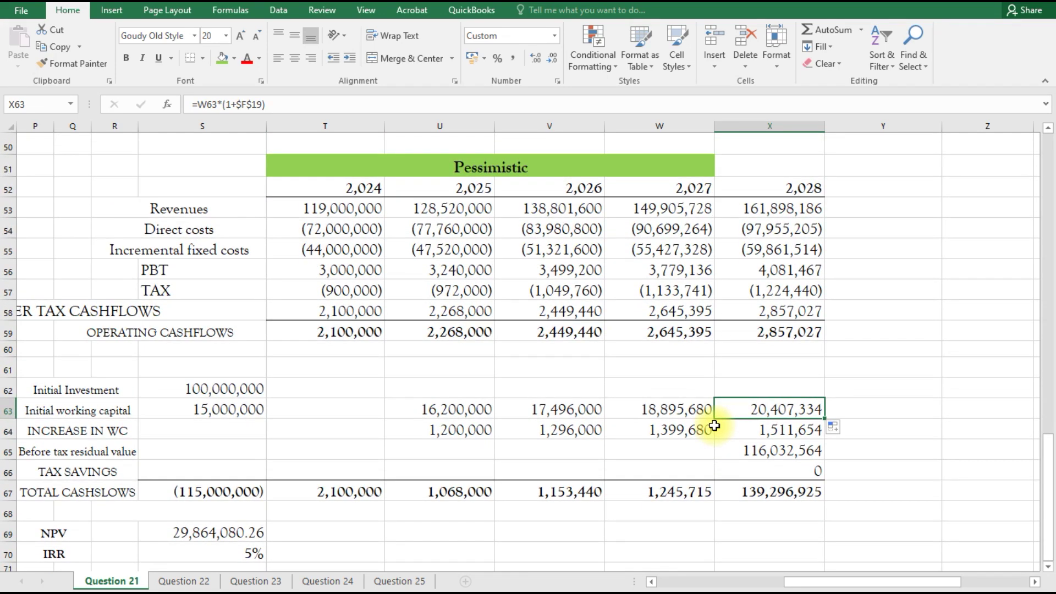
pyautogui.scroll(-2, 715, 425)
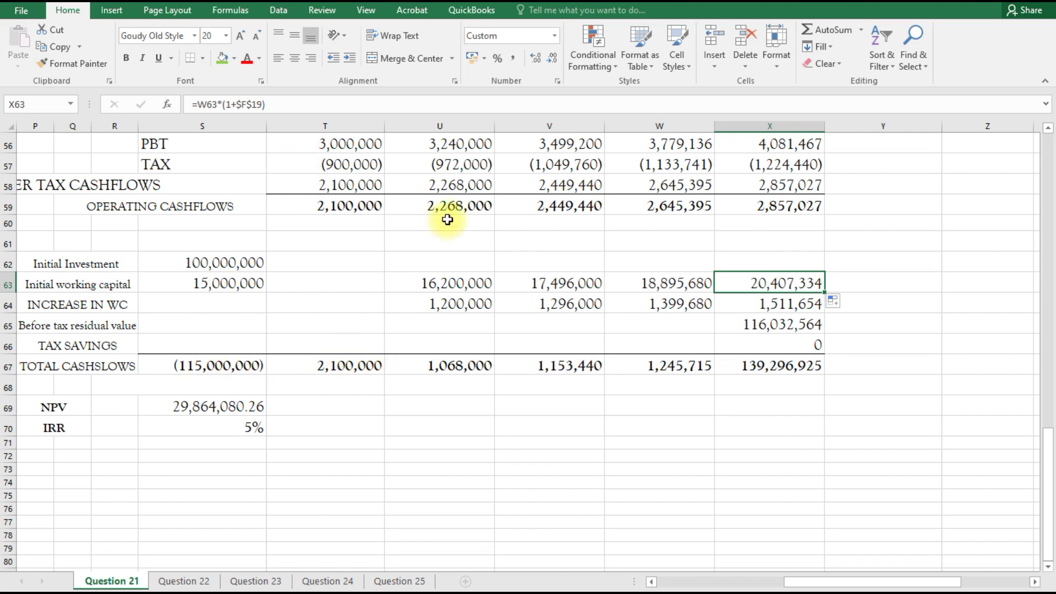
pyautogui.click(467, 370)
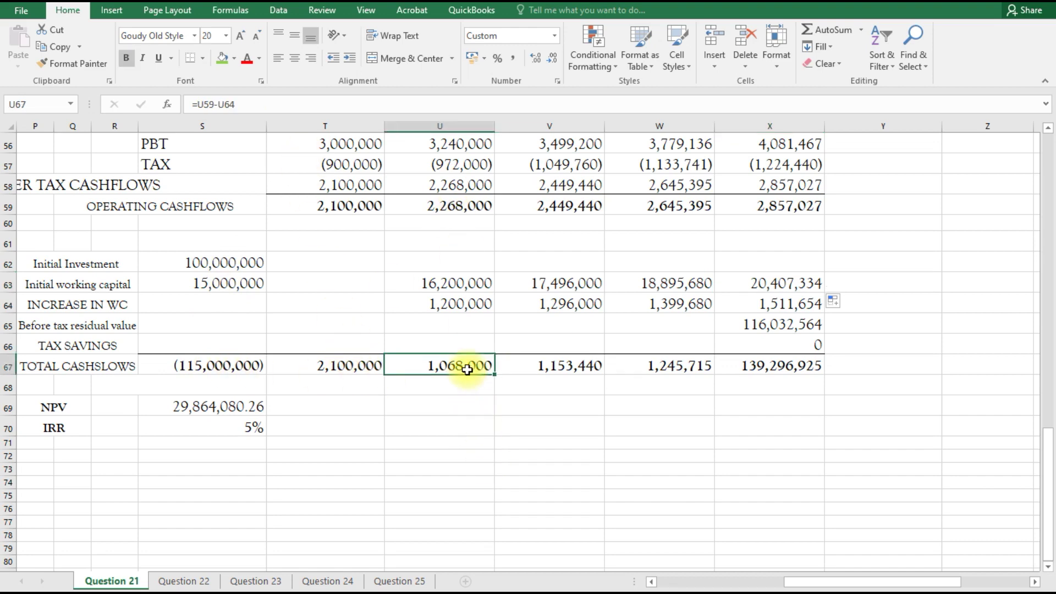
pyautogui.click(565, 370)
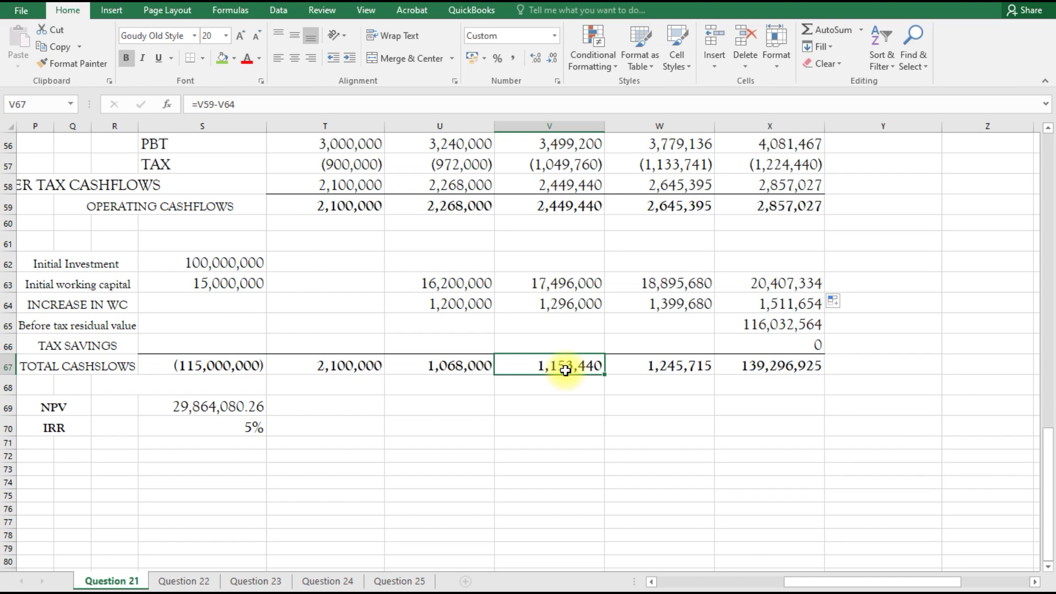
pyautogui.click(682, 368)
pyautogui.click(785, 360)
pyautogui.click(792, 344)
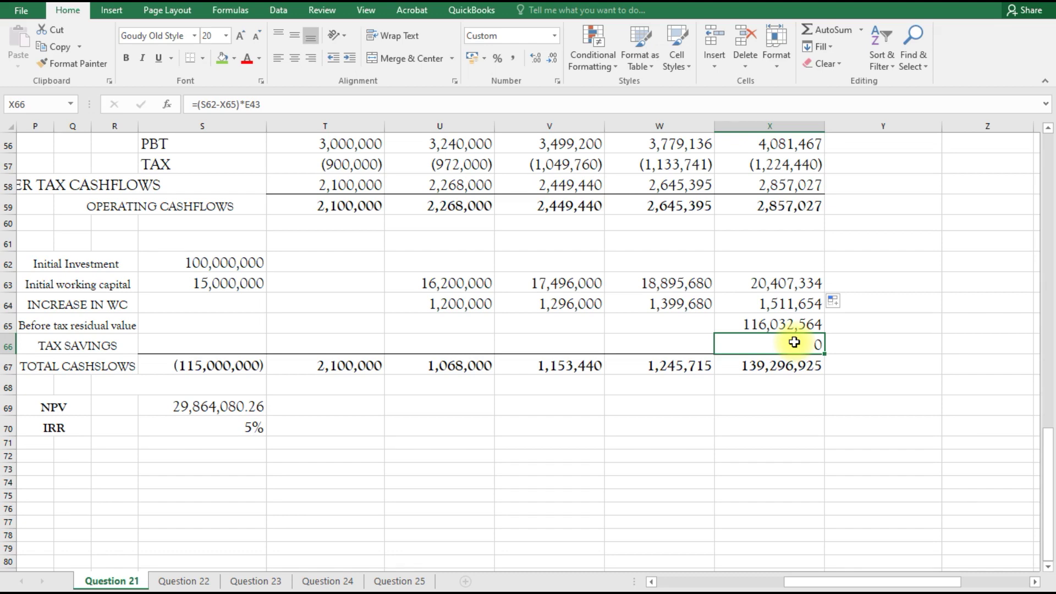
pyautogui.write('=')
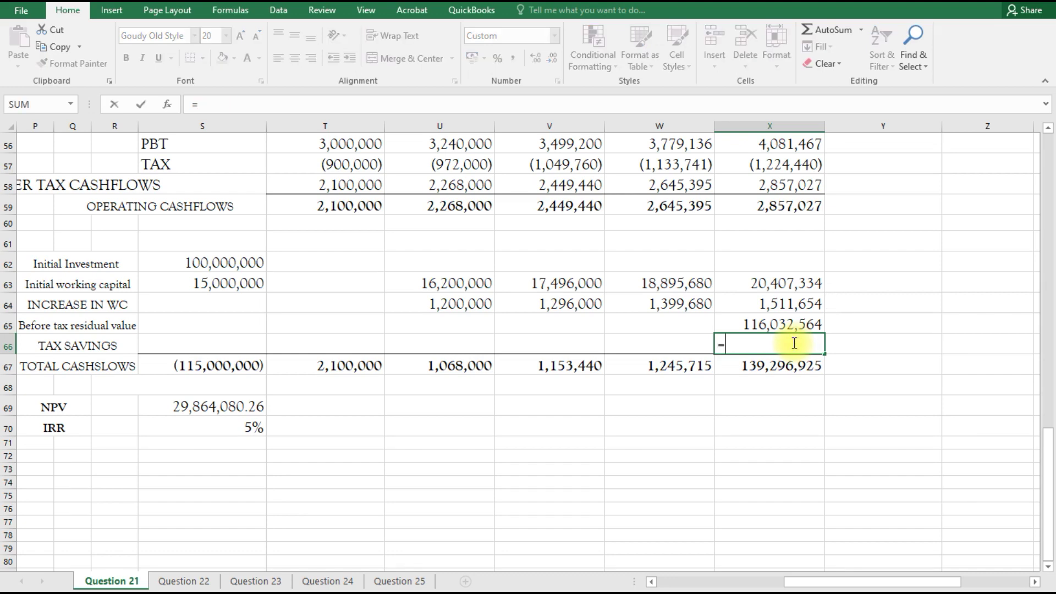
pyautogui.scroll(1, 794, 344)
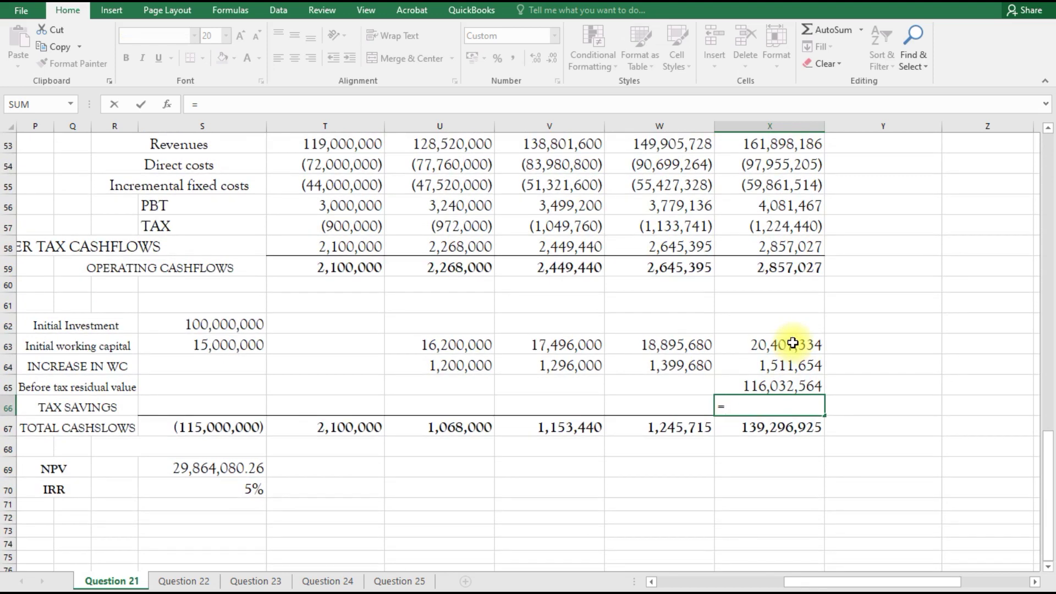
pyautogui.click(778, 386)
pyautogui.click(771, 408)
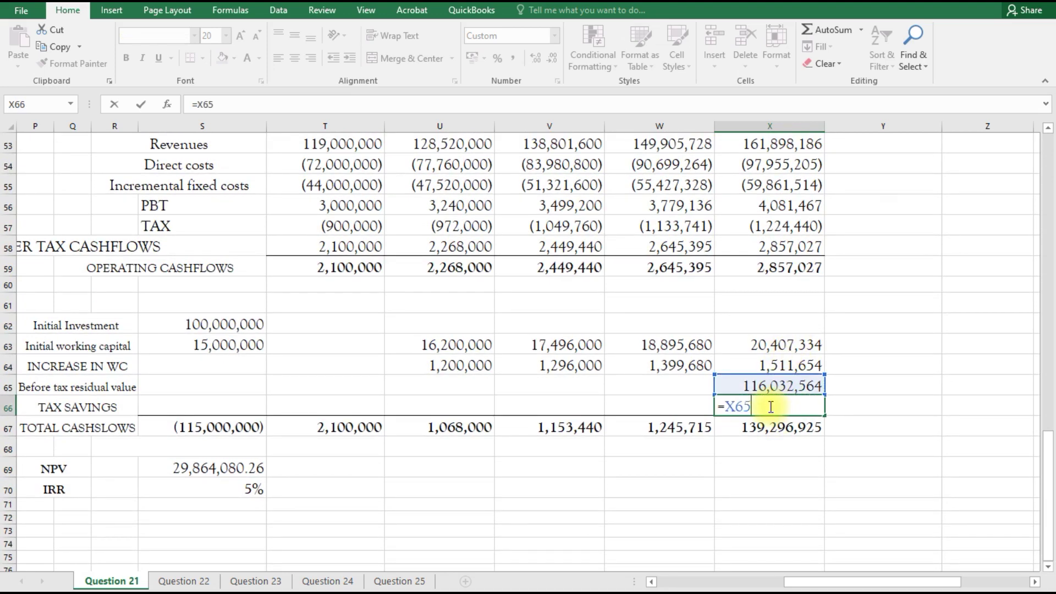
pyautogui.press('BackSpace')
pyautogui.press('BackSpace')
pyautogui.press('BackSpace')
pyautogui.press('Escape')
# Step: Link the 2028 before-tax residual value in X65 to the residual value in X42 of the scenario above
pyautogui.click(769, 386)
pyautogui.write('=')
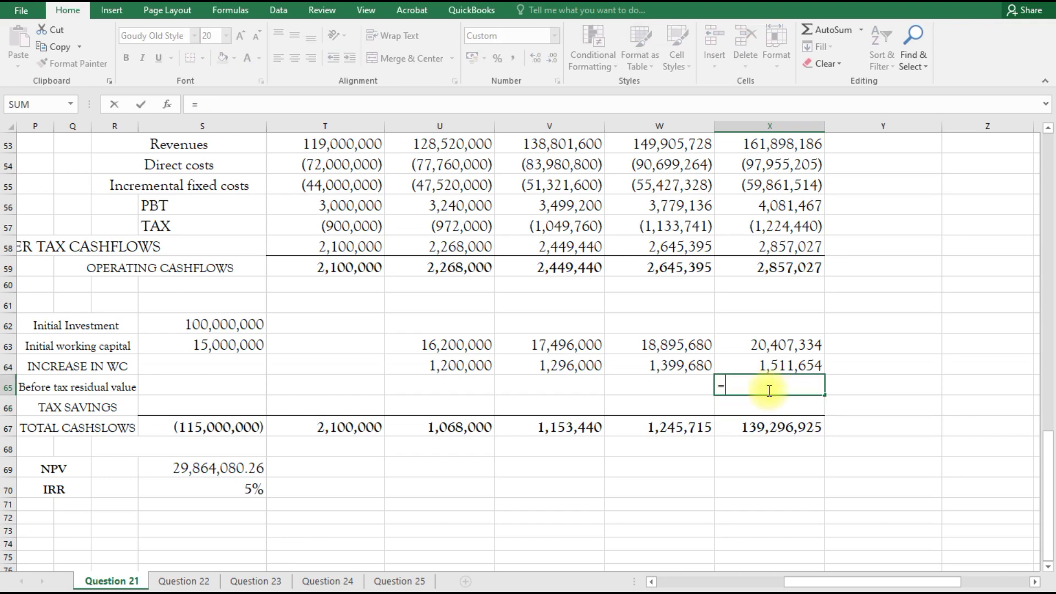
pyautogui.scroll(2, 768, 388)
pyautogui.scroll(6, 768, 389)
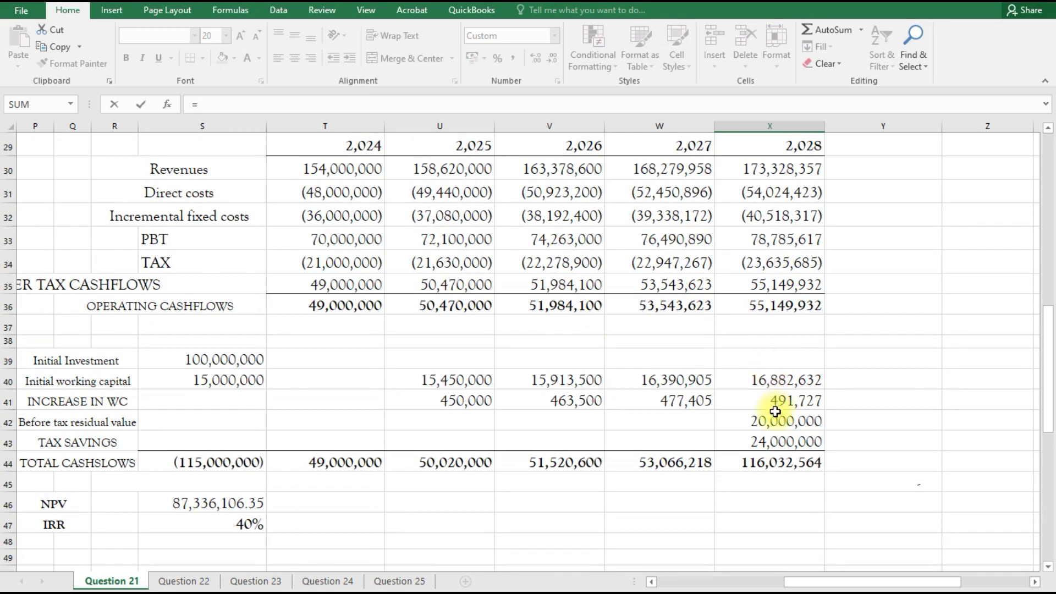
pyautogui.click(774, 422)
pyautogui.press('Return')
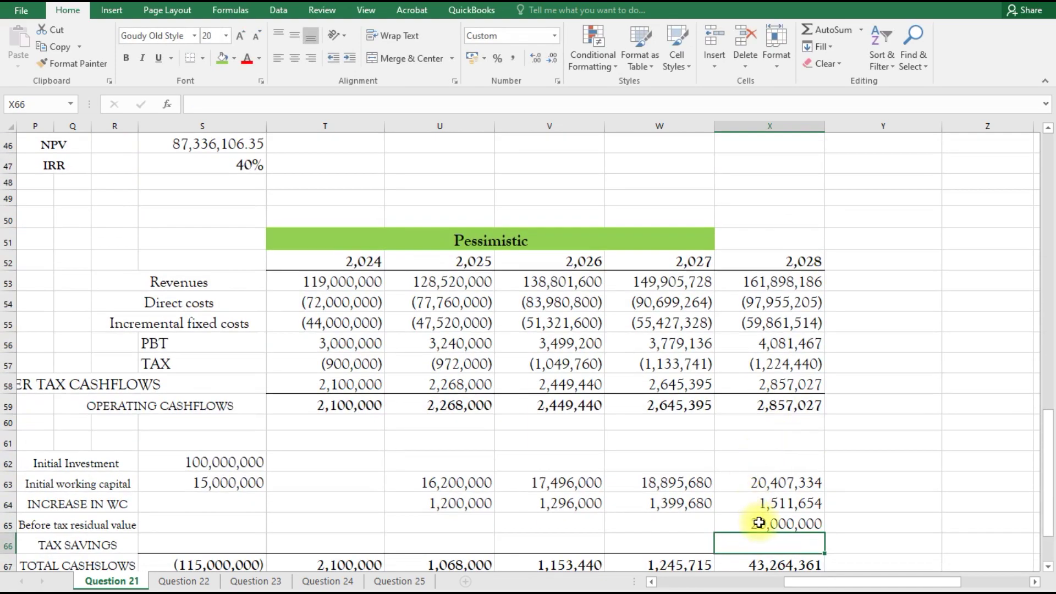
# Step: Link the pessimistic tax savings in X66 to the tax savings in X43
pyautogui.write('=')
pyautogui.scroll(3, 760, 365)
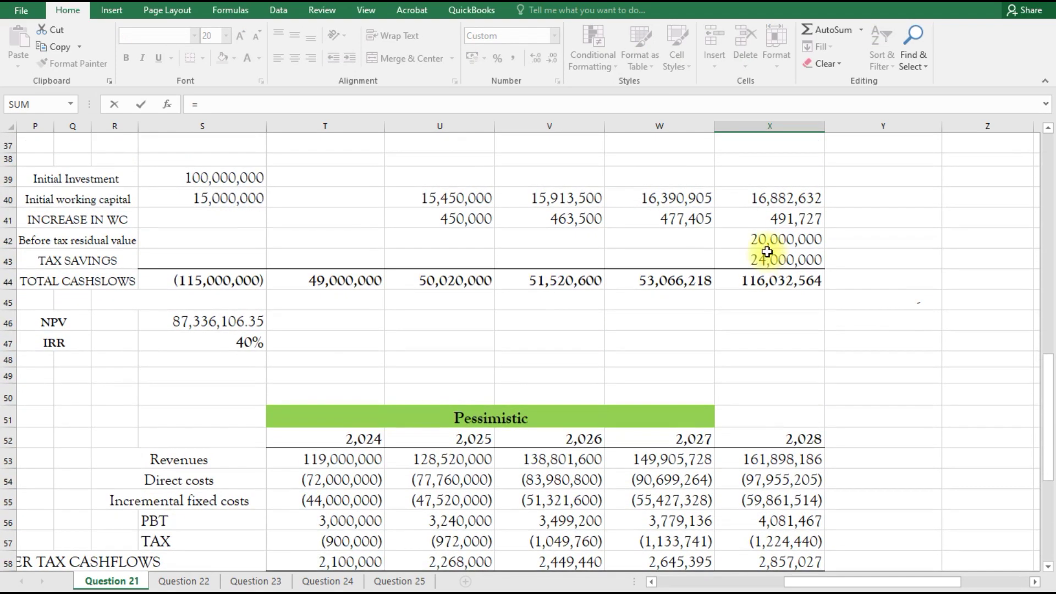
pyautogui.click(766, 259)
pyautogui.press('Return')
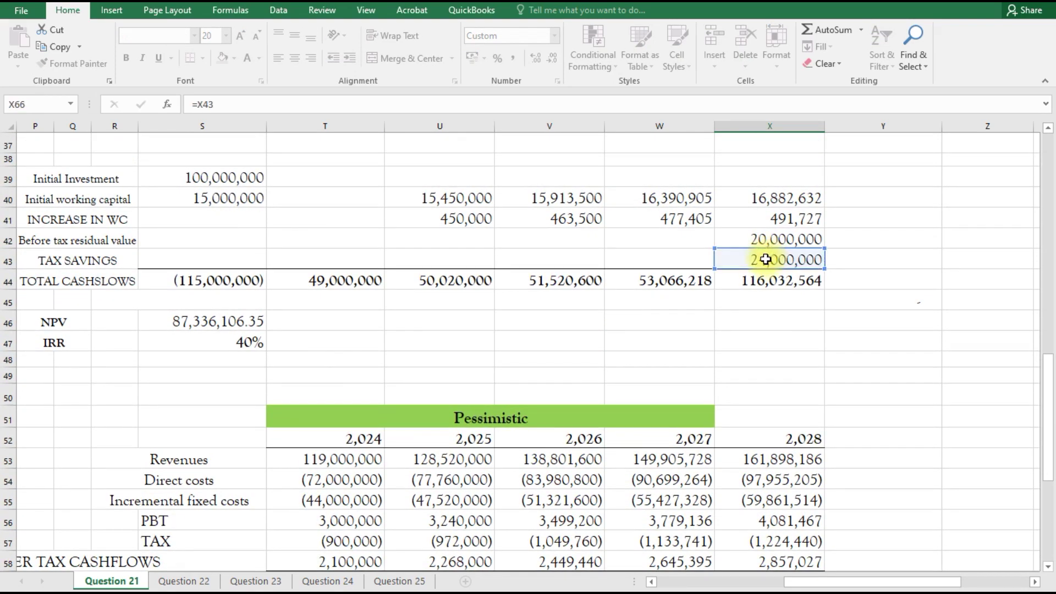
# Step: Start a new NPV formula in S69 using the WACC rate in D21 as the discount rate
pyautogui.scroll(-1, 731, 475)
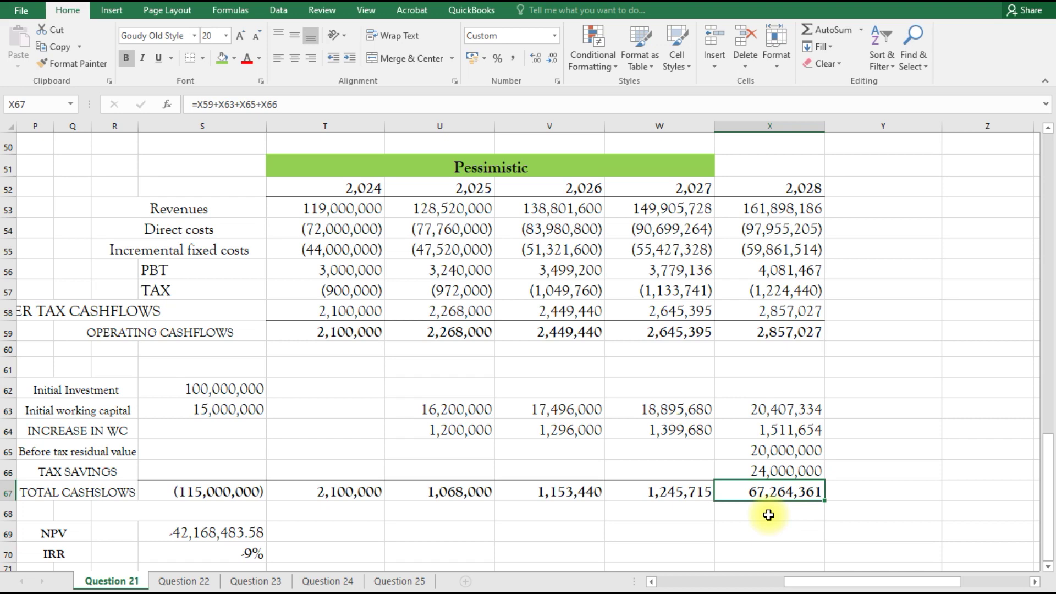
pyautogui.scroll(-1, 769, 515)
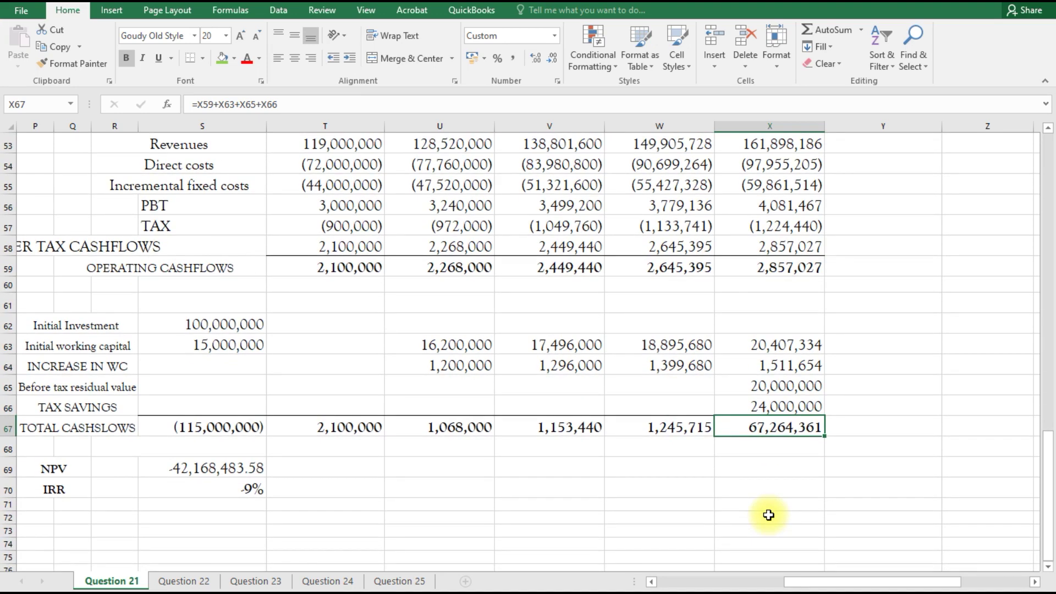
pyautogui.scroll(1, 768, 515)
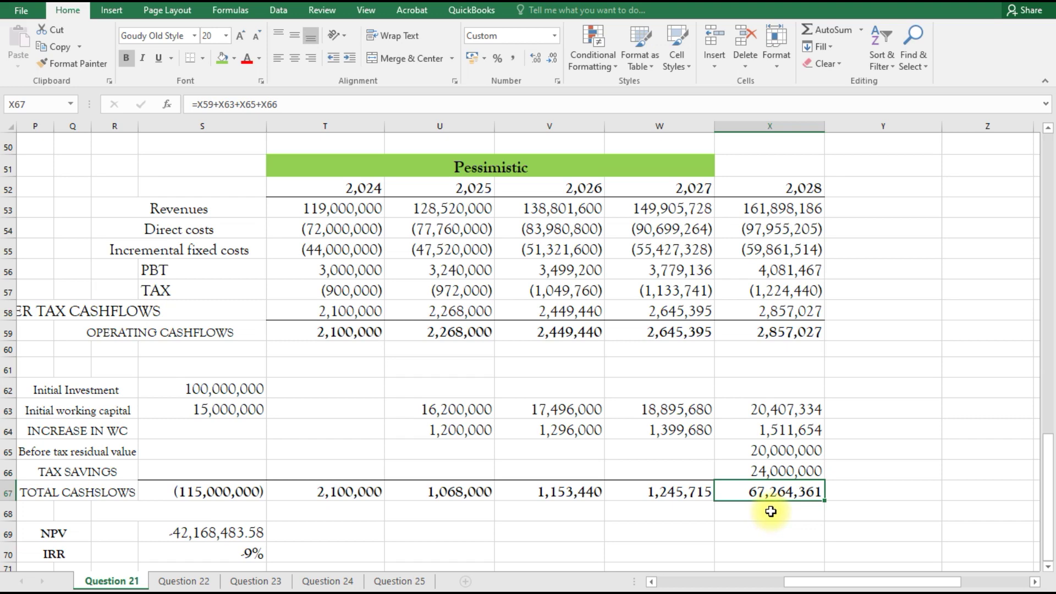
pyautogui.click(225, 534)
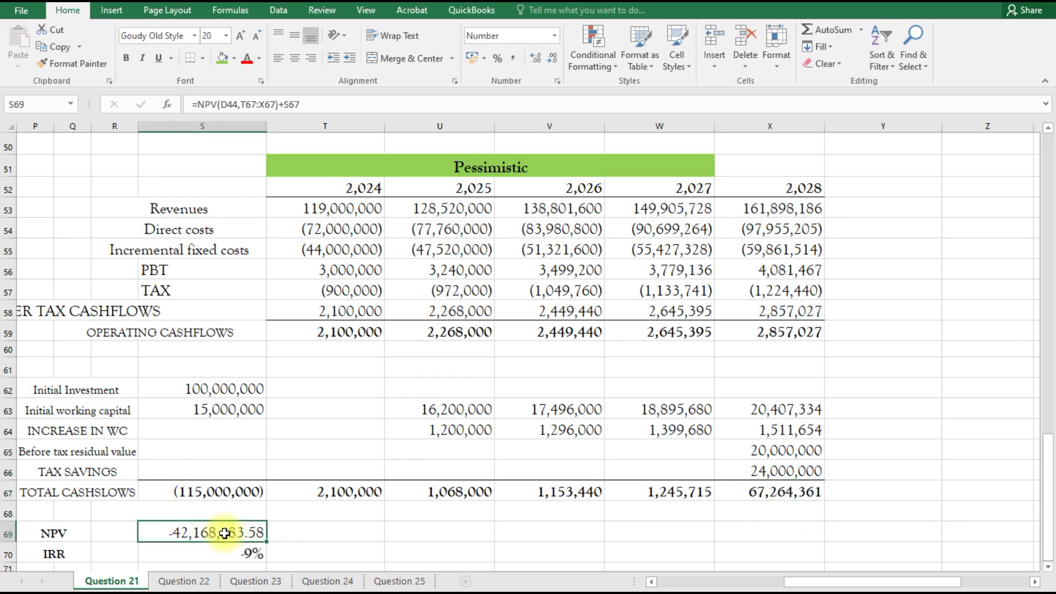
pyautogui.doubleClick(225, 534)
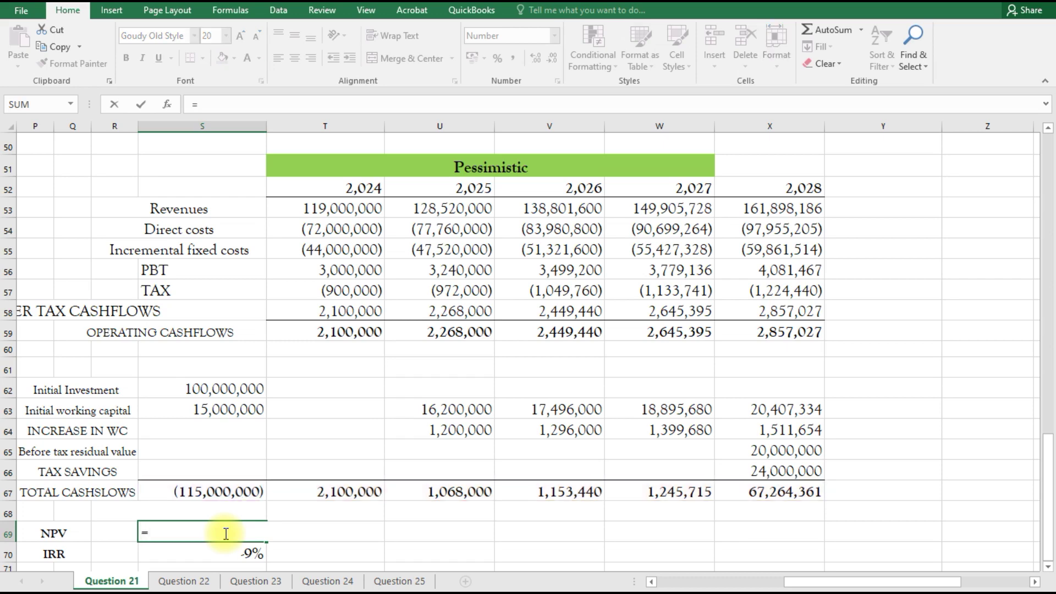
pyautogui.write('N')
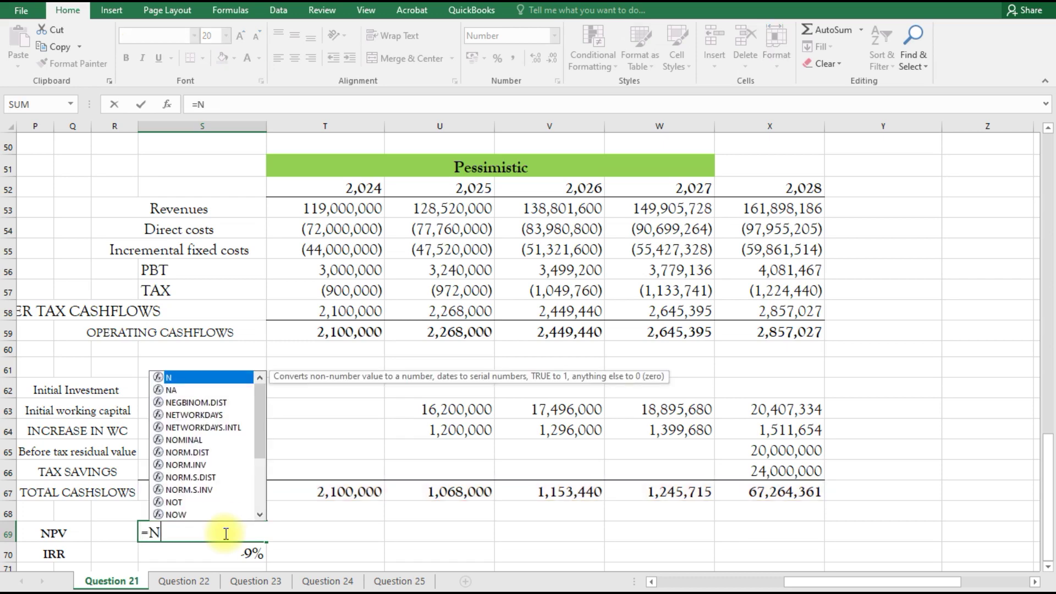
pyautogui.write('P')
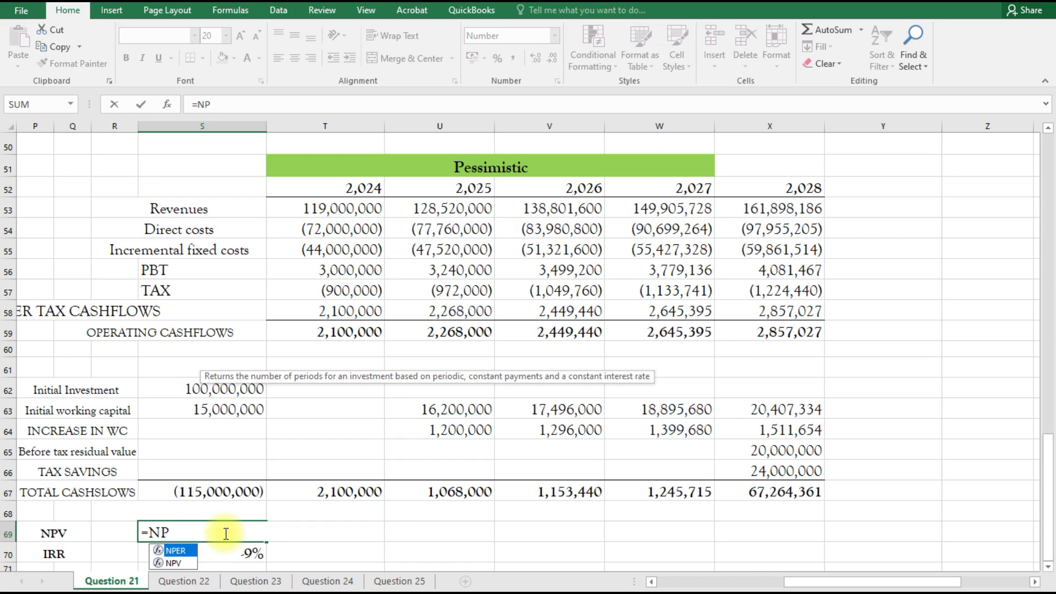
pyautogui.write('V(')
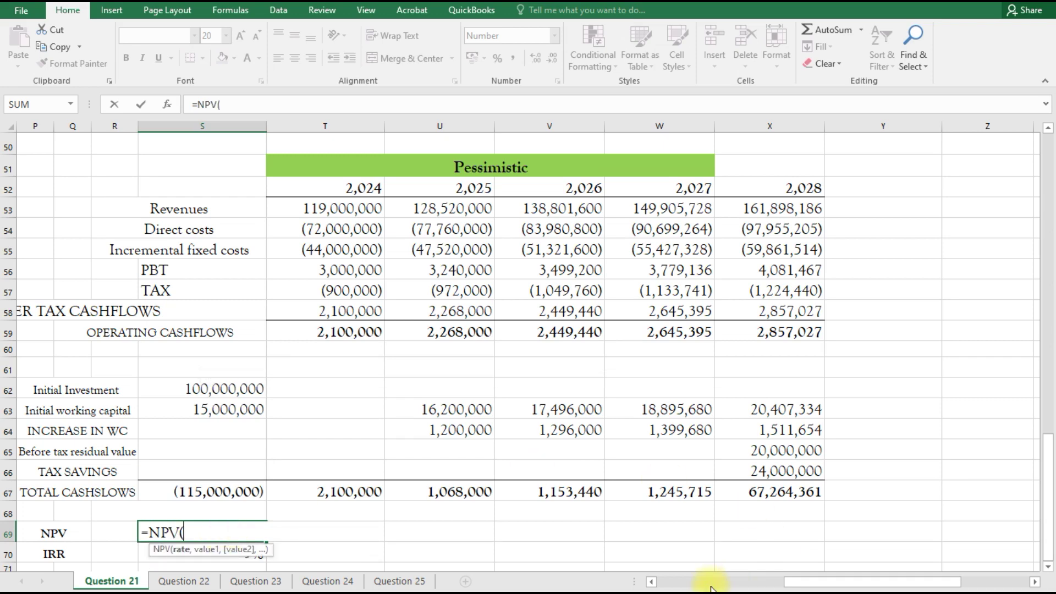
pyautogui.click(651, 582)
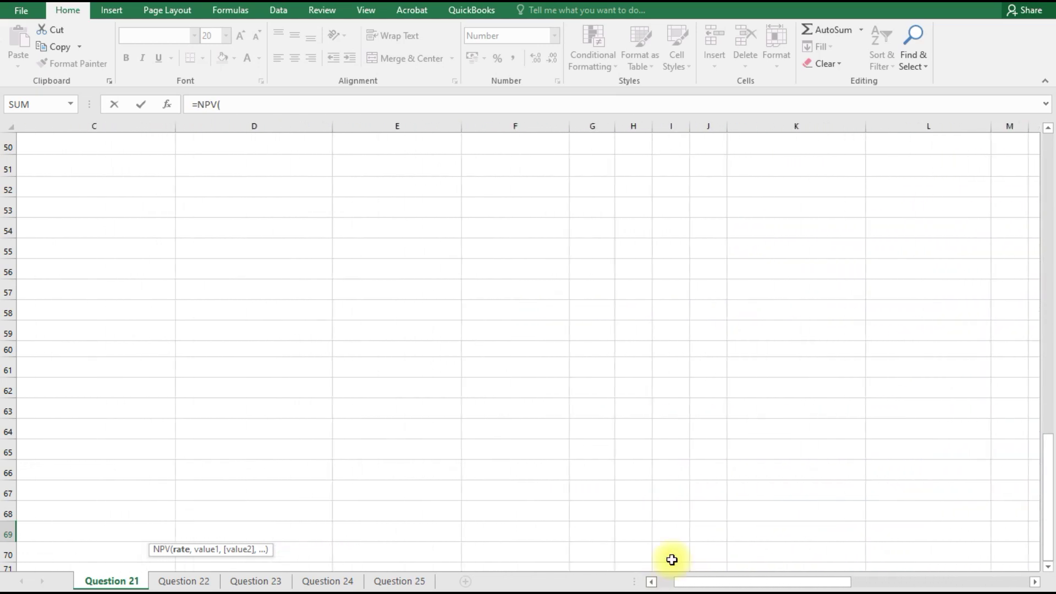
pyautogui.moveTo(1044, 497); pyautogui.dragTo(1047, 278)
pyautogui.click(315, 263)
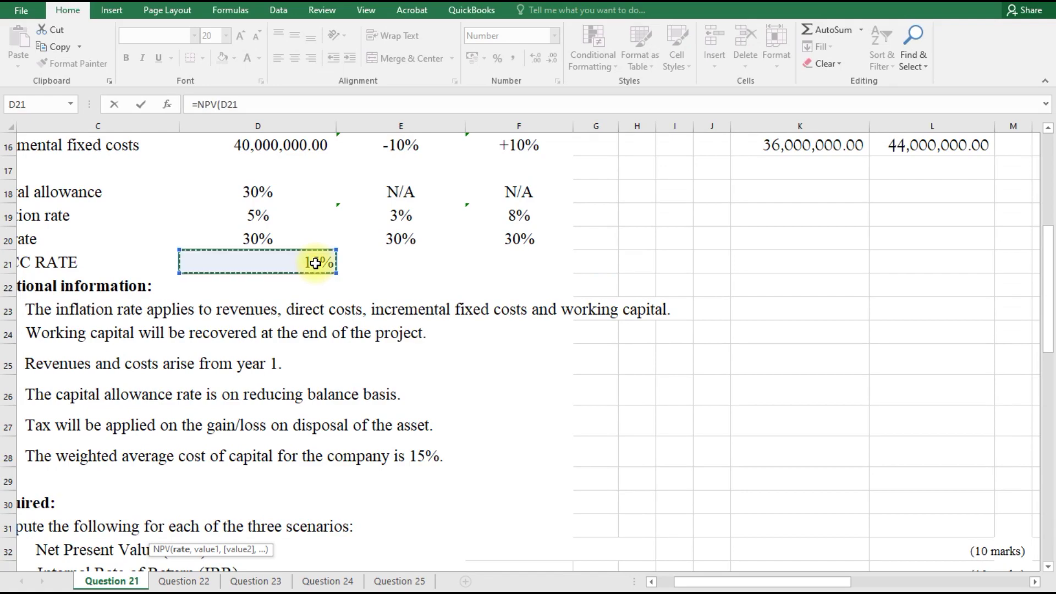
pyautogui.write(',')
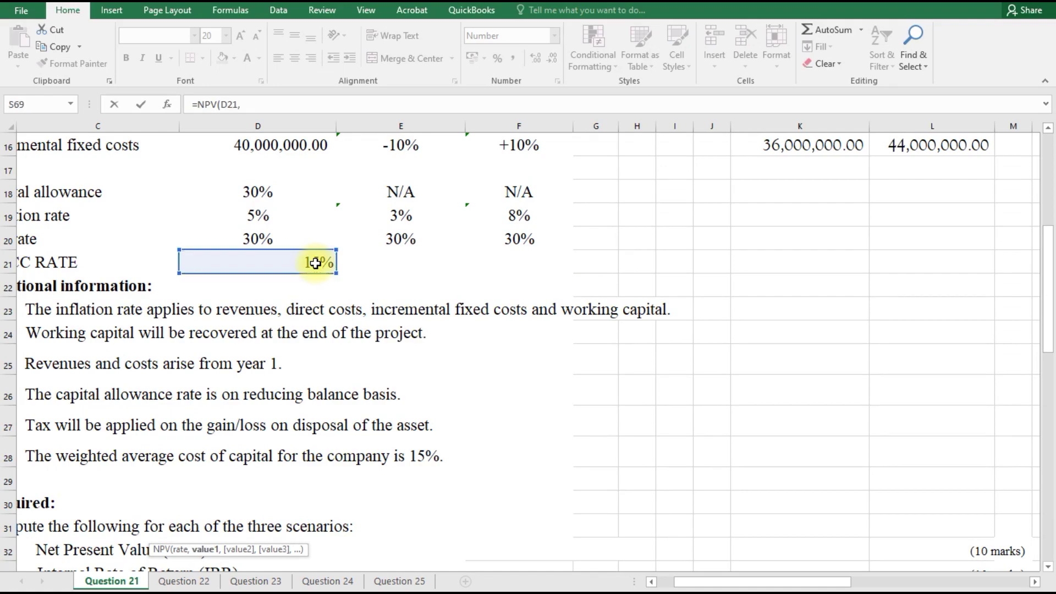
# Step: Complete the S69 formula as =NPV(D21,T67:X67)+S67 with the pessimistic total cash flows, and reselect the cell to check it
pyautogui.moveTo(684, 581); pyautogui.dragTo(807, 584)
pyautogui.scroll(-8, 682, 468)
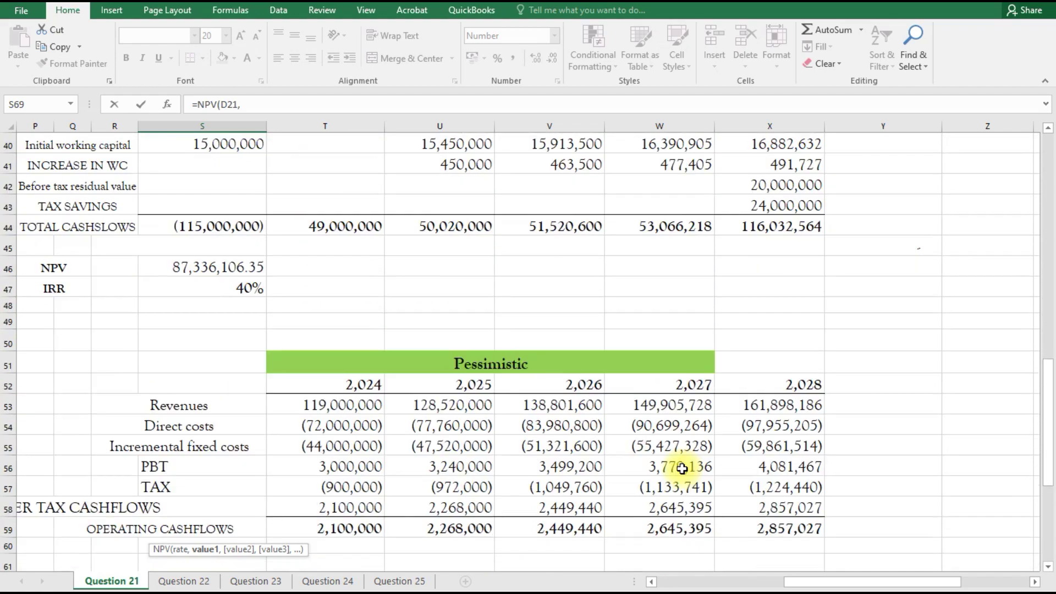
pyautogui.scroll(-3, 682, 469)
pyautogui.scroll(-2, 291, 467)
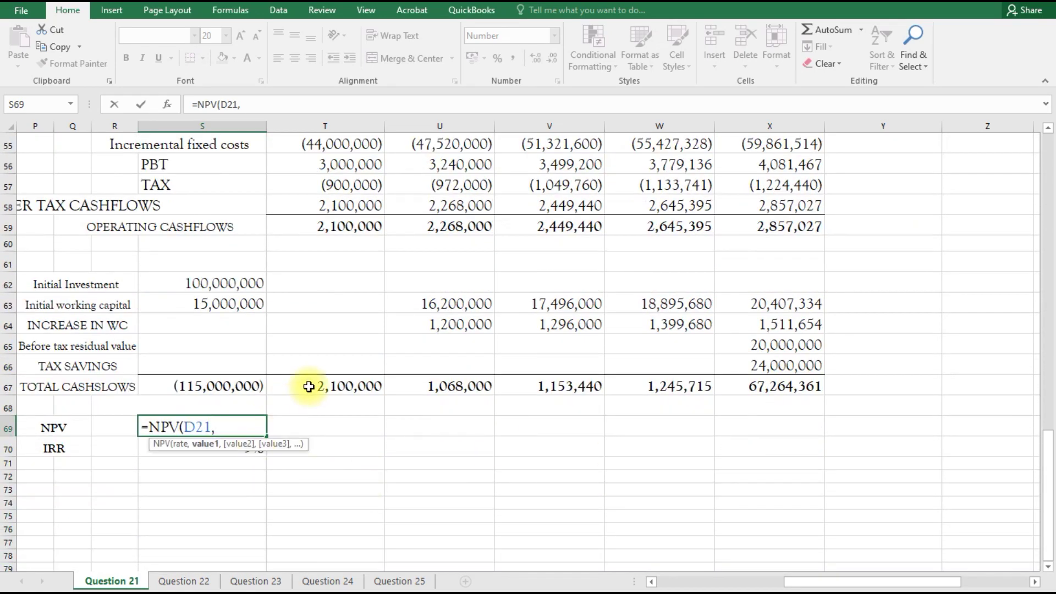
pyautogui.moveTo(309, 386); pyautogui.dragTo(791, 394)
pyautogui.write(')')
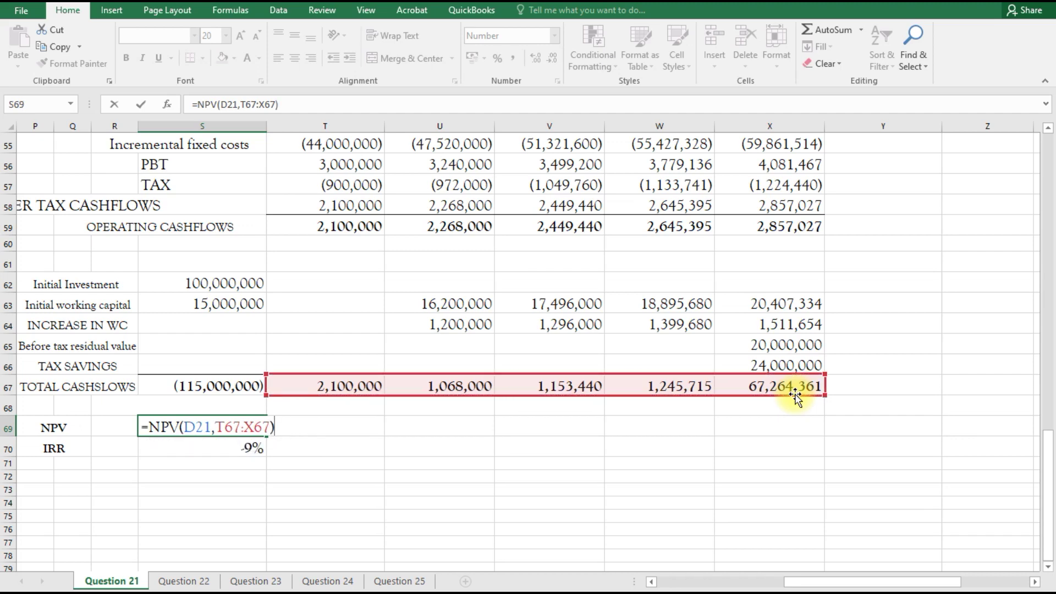
pyautogui.write('+')
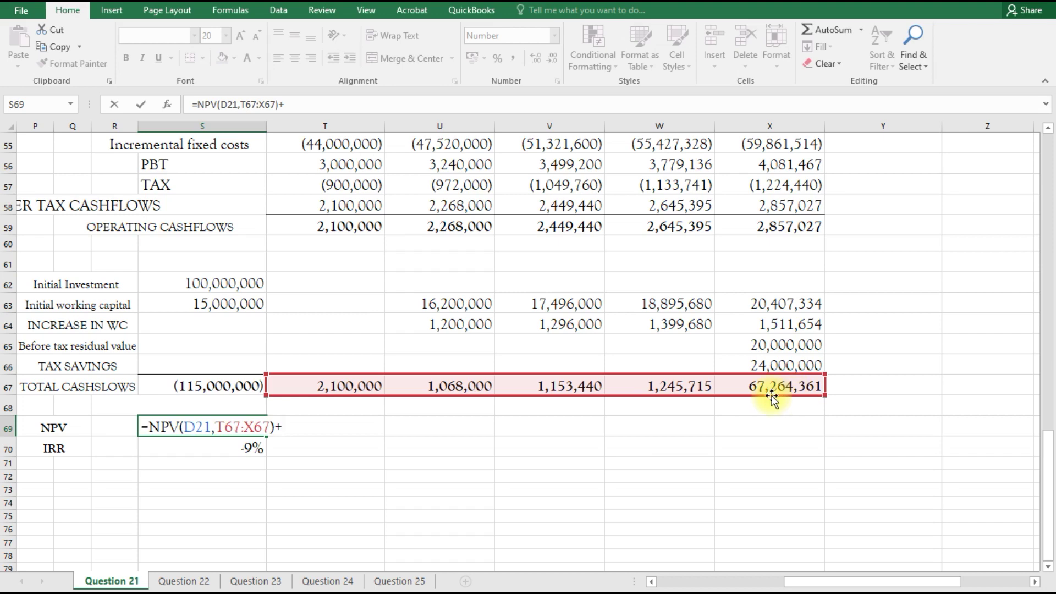
pyautogui.click(200, 386)
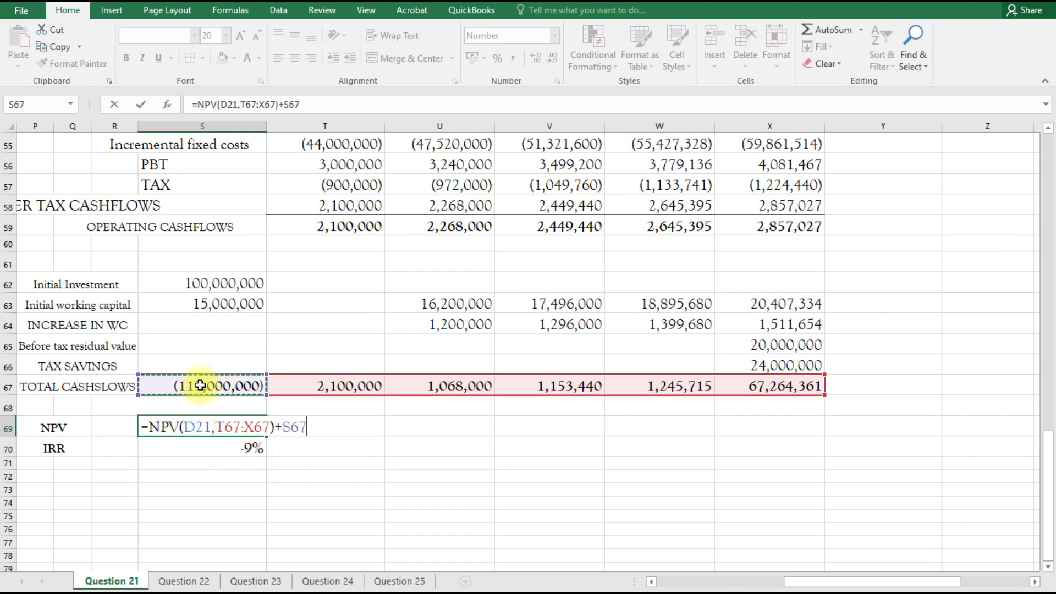
pyautogui.press('Return')
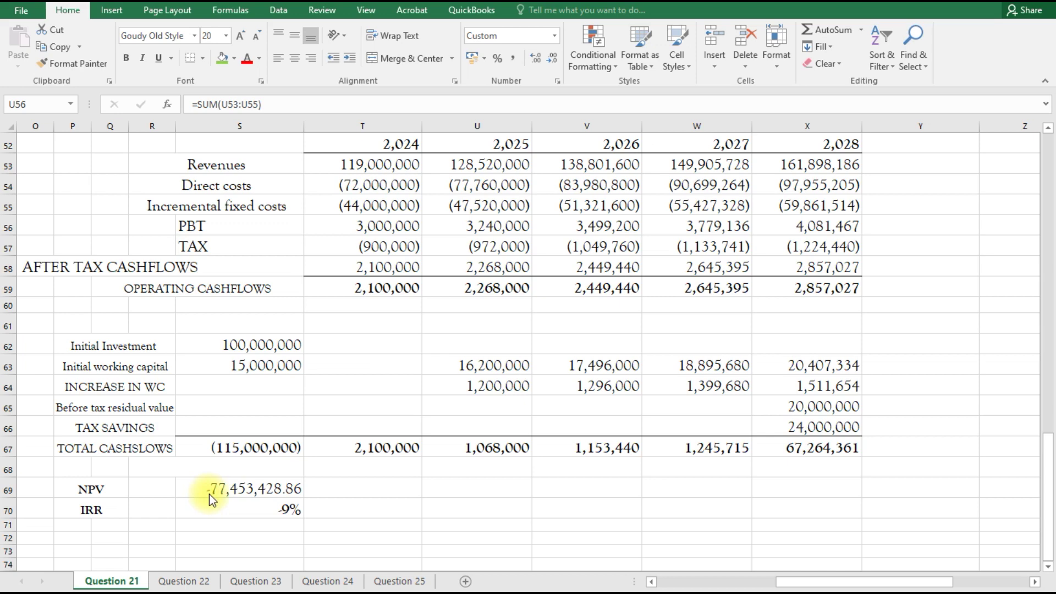
pyautogui.click(226, 495)
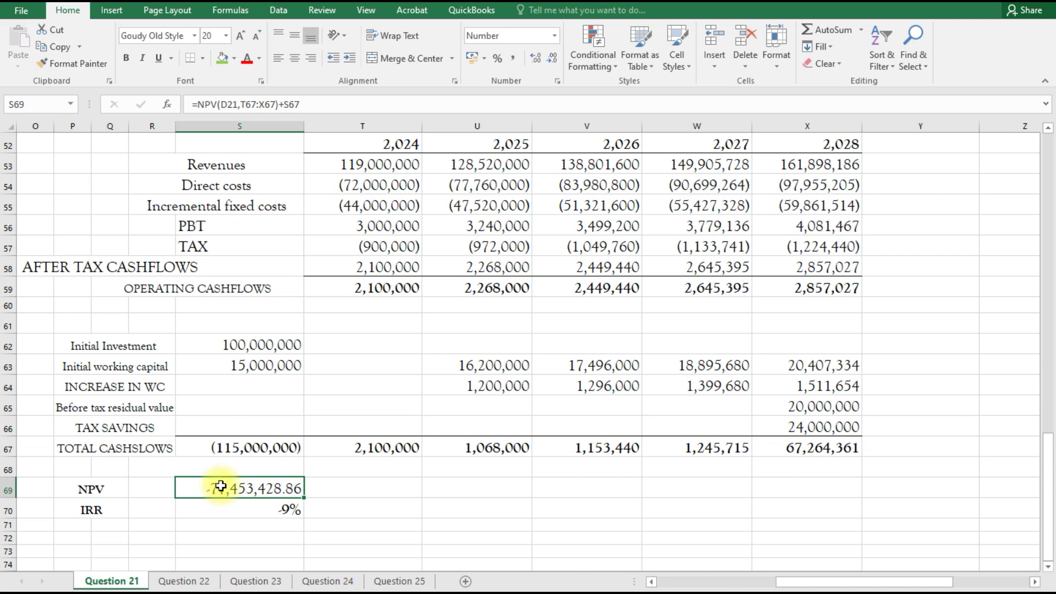
# Step: Give the pessimistic NPV in S69 a custom number format based on #,##0;-#,##0, with negatives in parentheses instead of a minus sign
pyautogui.rightClick(221, 486)
pyautogui.click(261, 424)
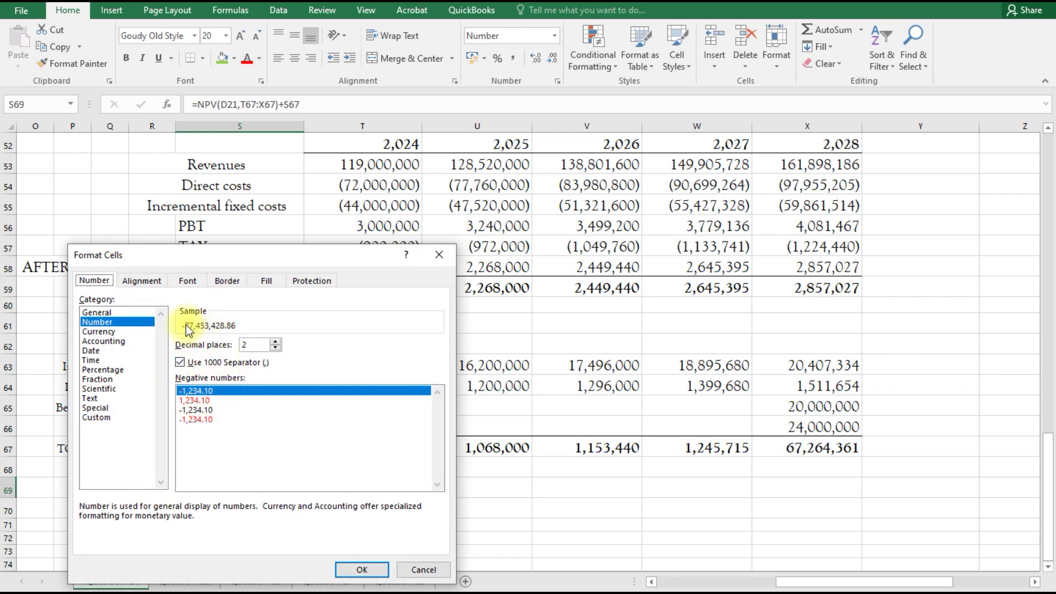
pyautogui.click(180, 392)
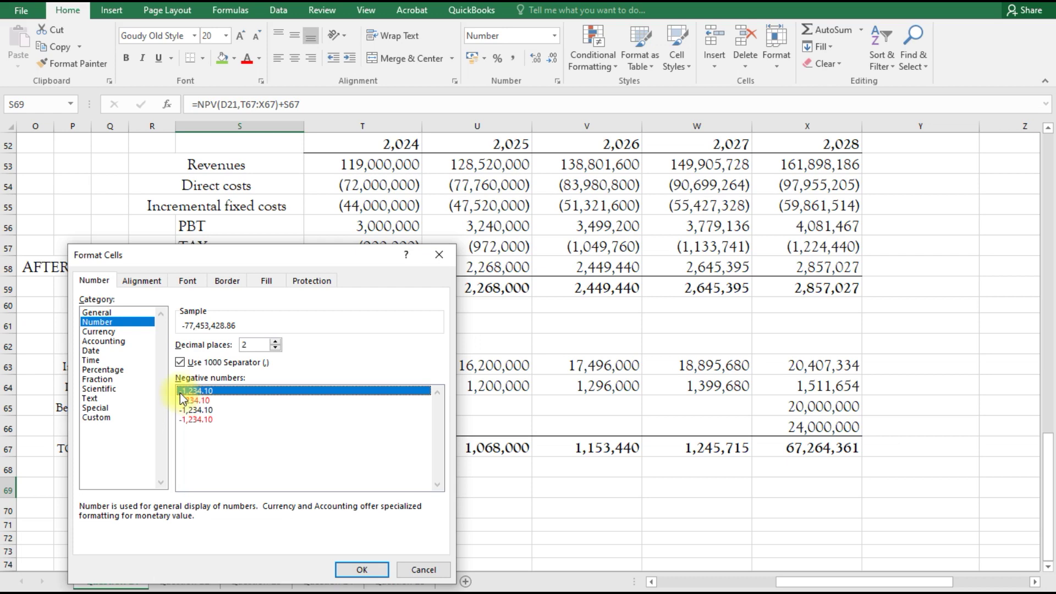
pyautogui.click(103, 420)
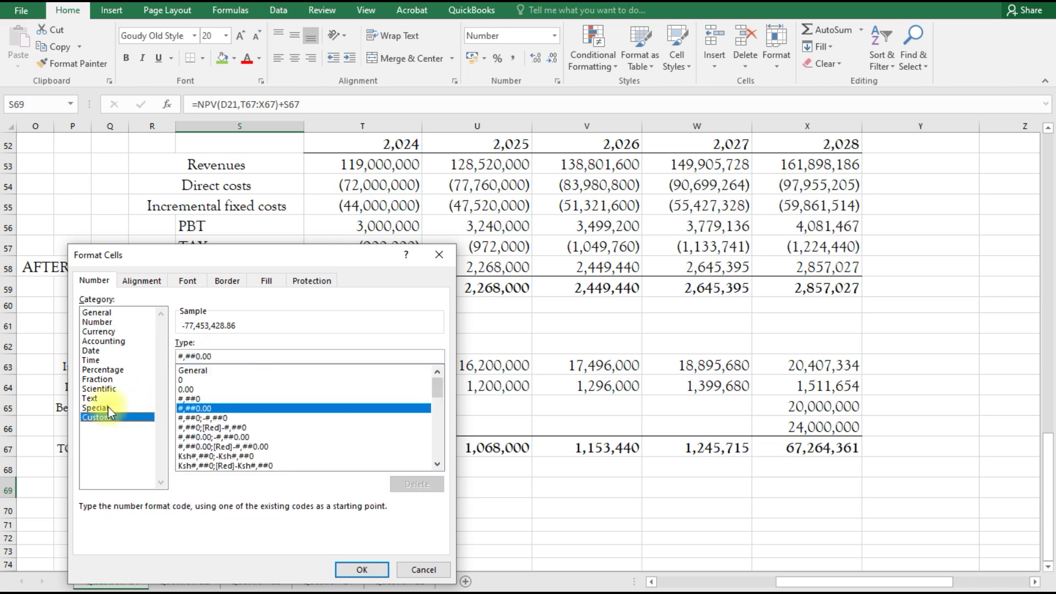
pyautogui.click(209, 419)
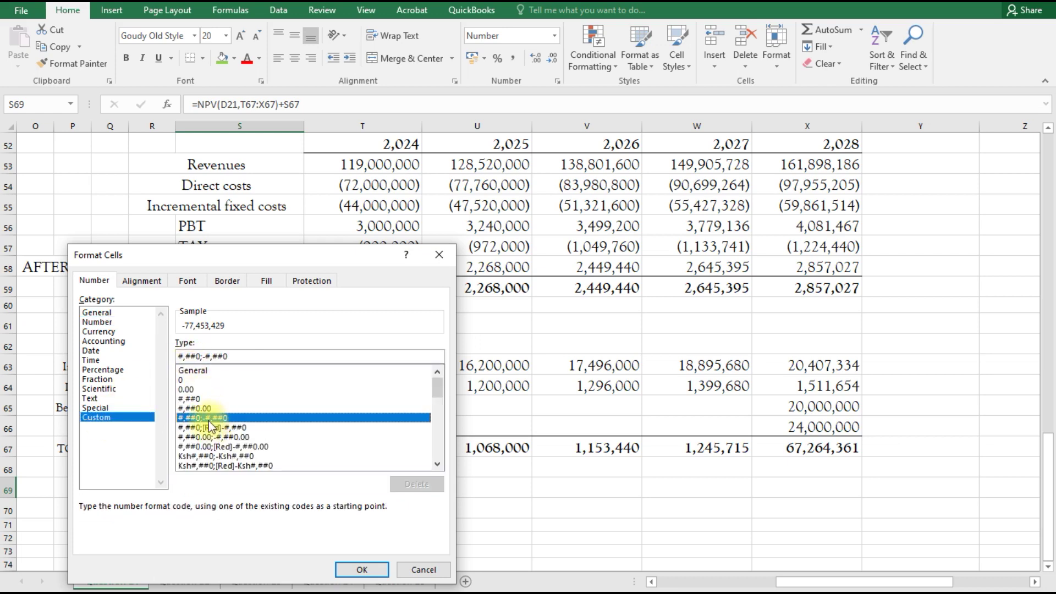
pyautogui.click(205, 357)
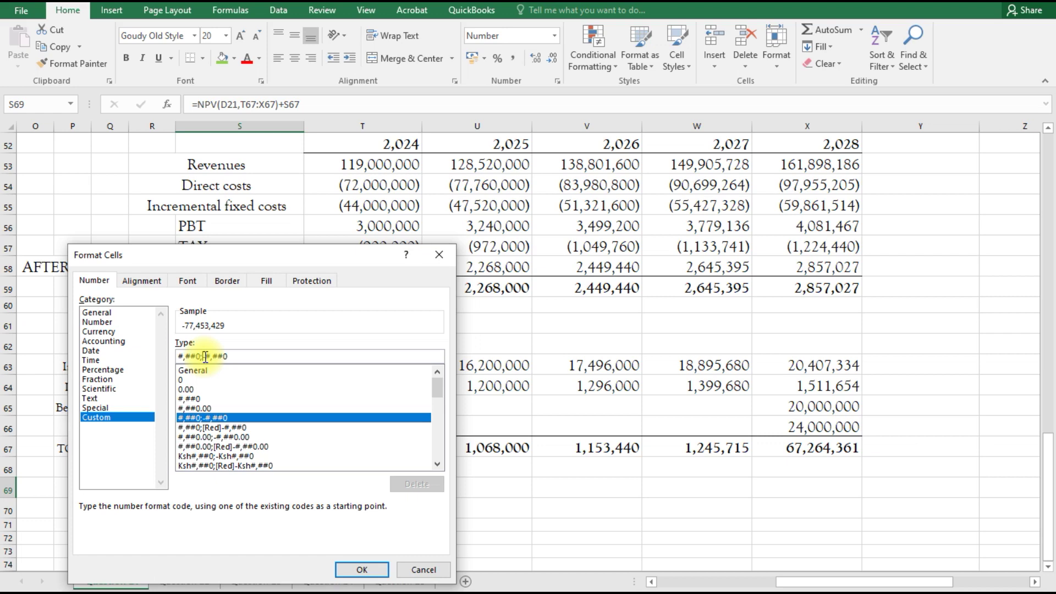
pyautogui.press('BackSpace')
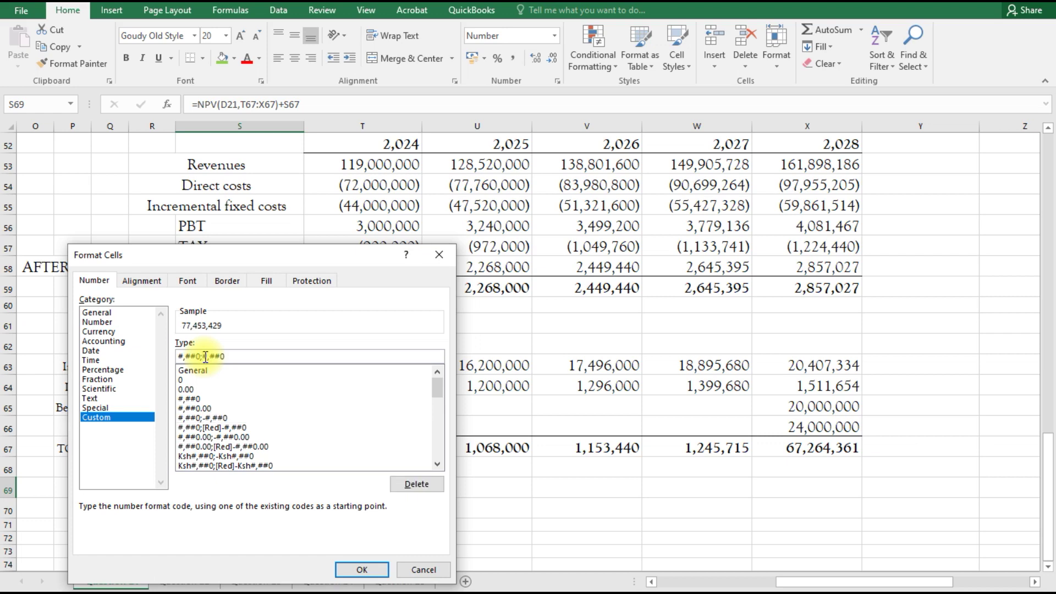
pyautogui.write('(')
pyautogui.press('Return')
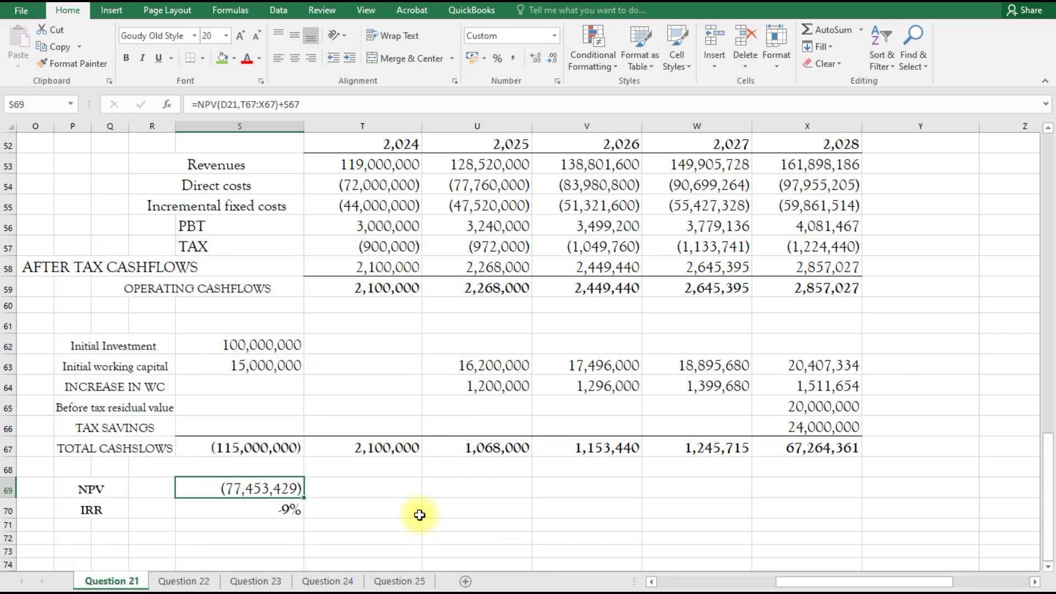
# Step: Re-enter the pessimistic IRR formula in S70 over the total cash flows S67:X67
pyautogui.click(277, 512)
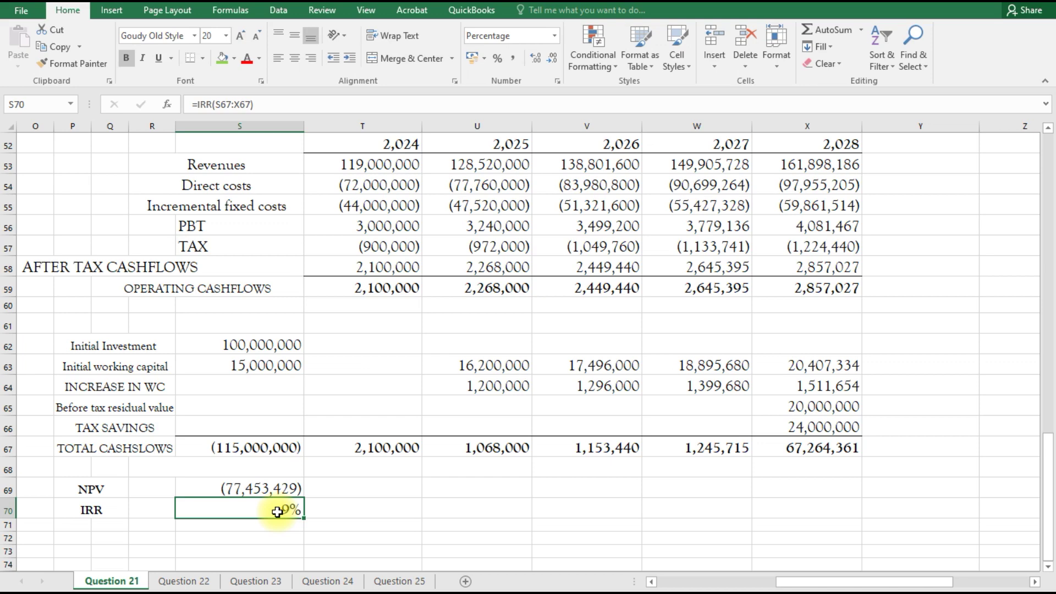
pyautogui.write('=IRR')
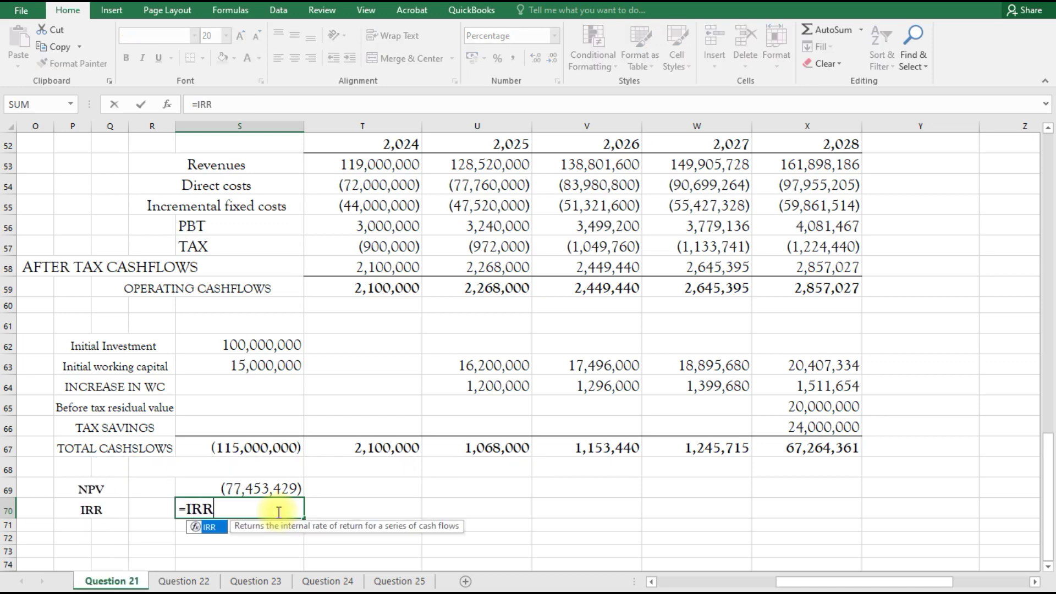
pyautogui.write('(')
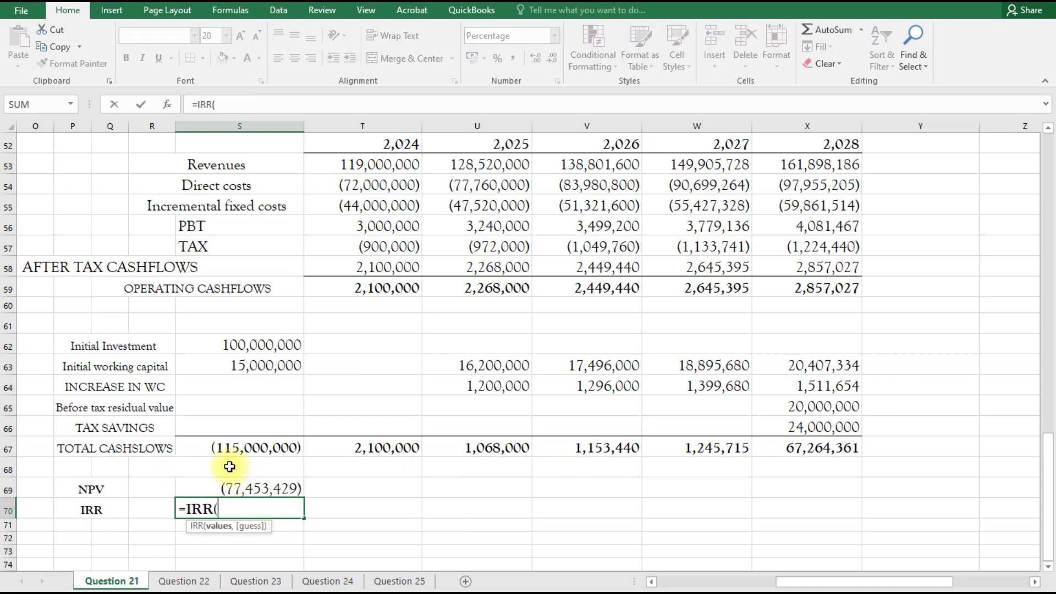
pyautogui.moveTo(218, 447); pyautogui.dragTo(773, 448)
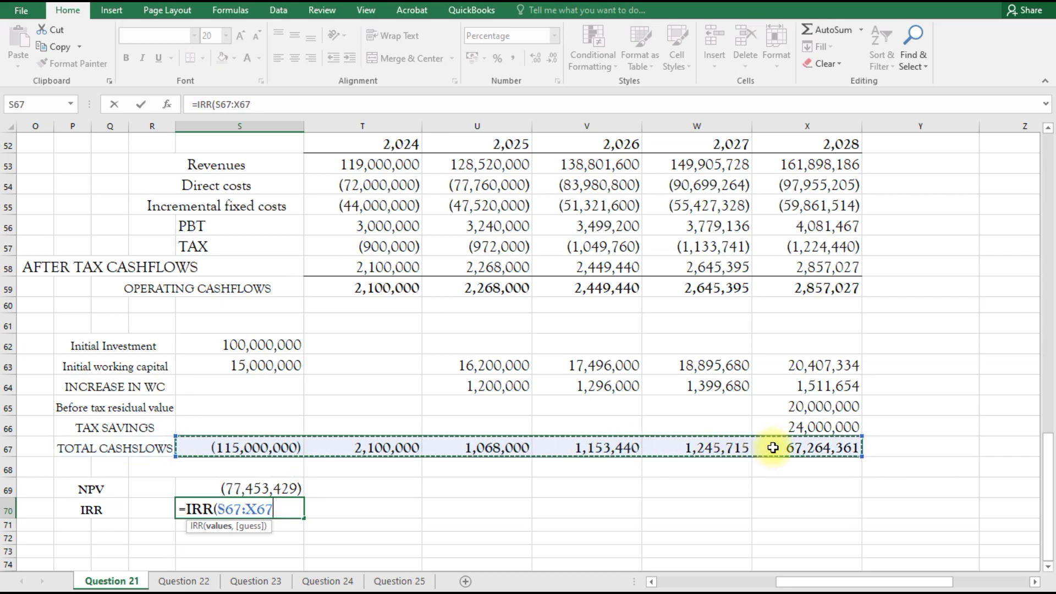
pyautogui.press('Return')
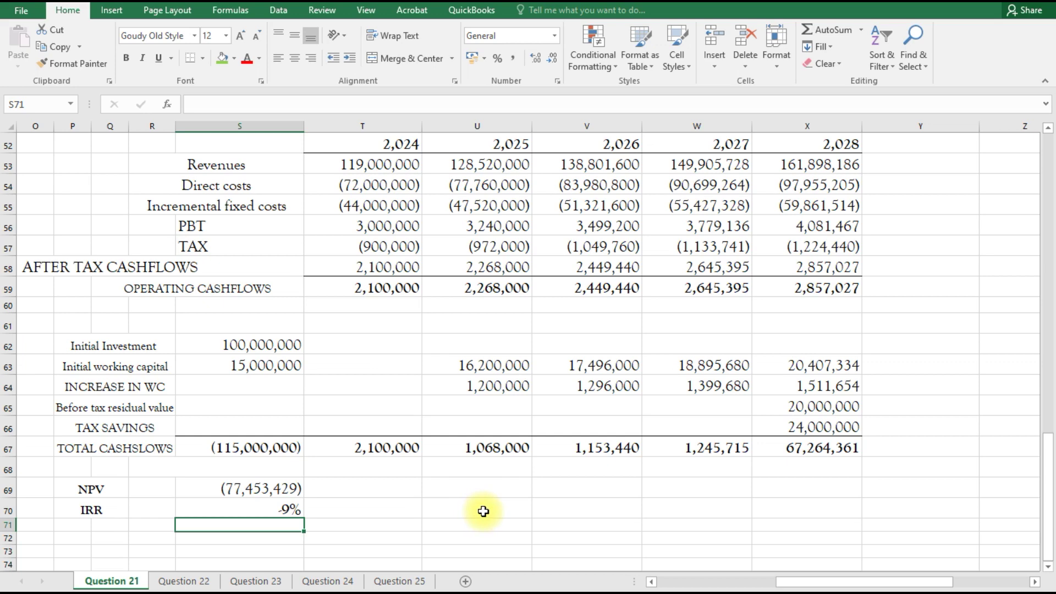
# Step: Review the Expected, Optimistic and Pessimistic scenarios, comparing their cash flows, NPV and IRR
pyautogui.scroll(1, 479, 511)
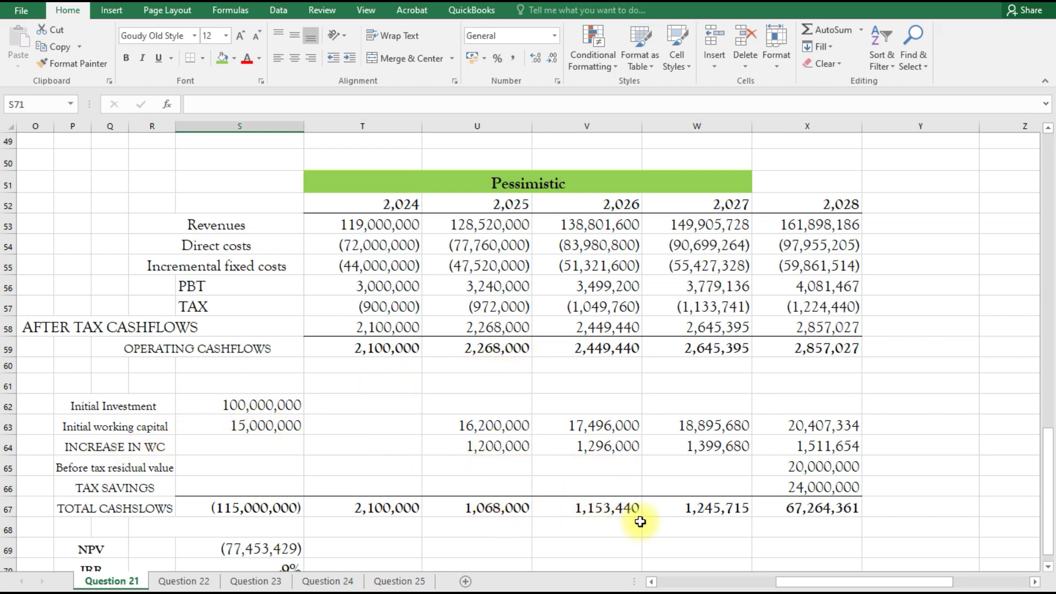
pyautogui.moveTo(1051, 512); pyautogui.dragTo(1052, 527)
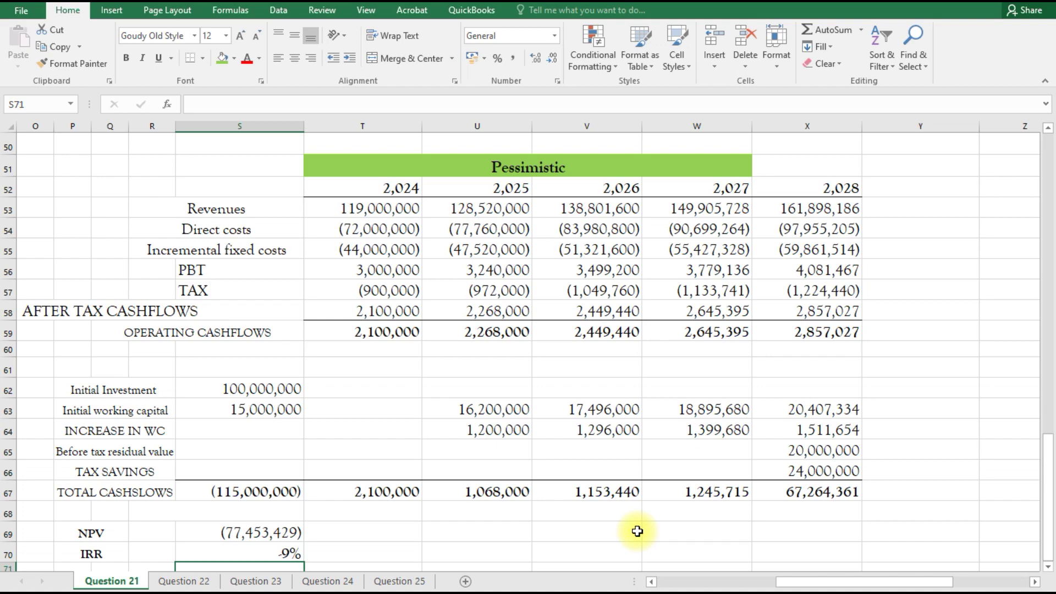
pyautogui.scroll(8, 638, 531)
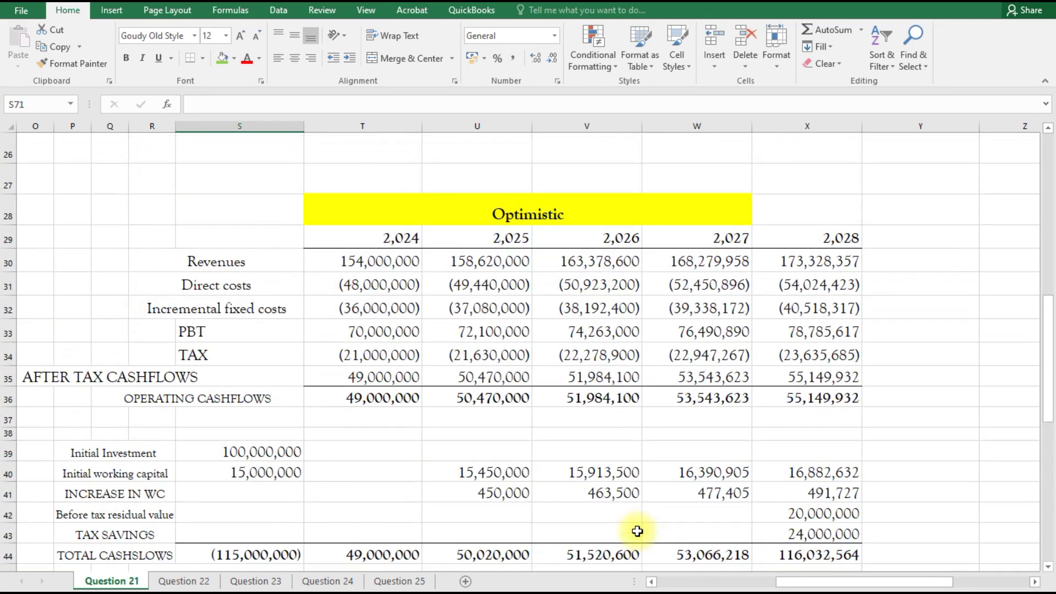
pyautogui.scroll(-2, 638, 532)
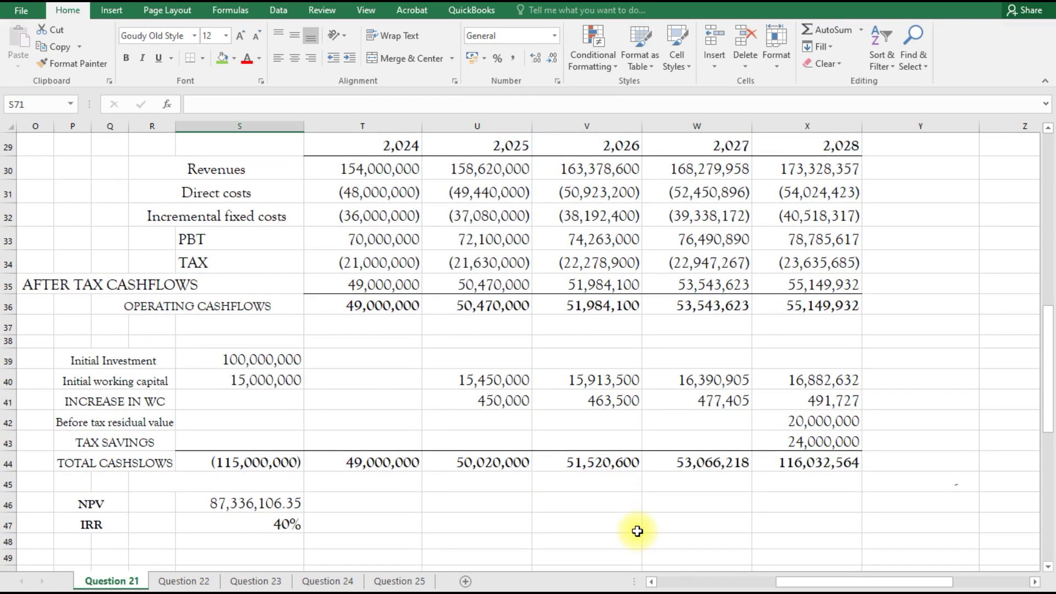
pyautogui.scroll(3, 637, 532)
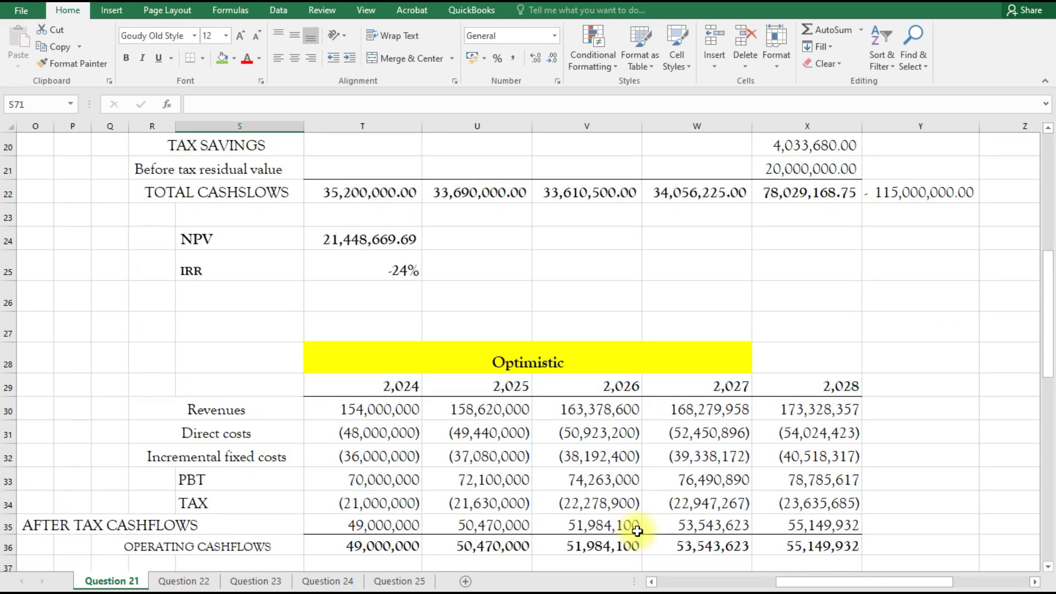
pyautogui.scroll(-3, 638, 531)
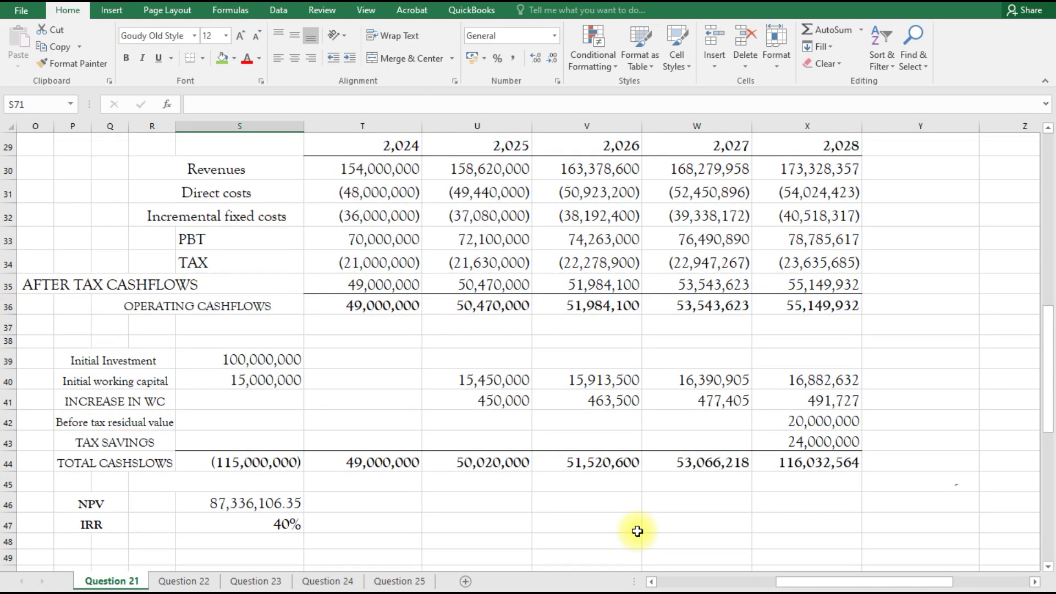
pyautogui.scroll(-5, 638, 531)
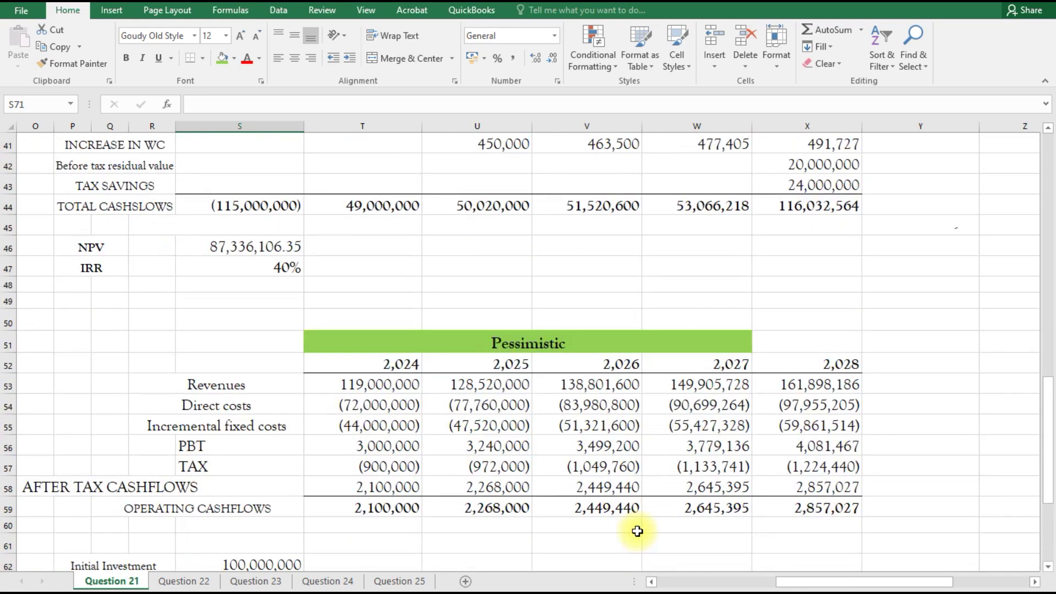
pyautogui.scroll(-2, 638, 531)
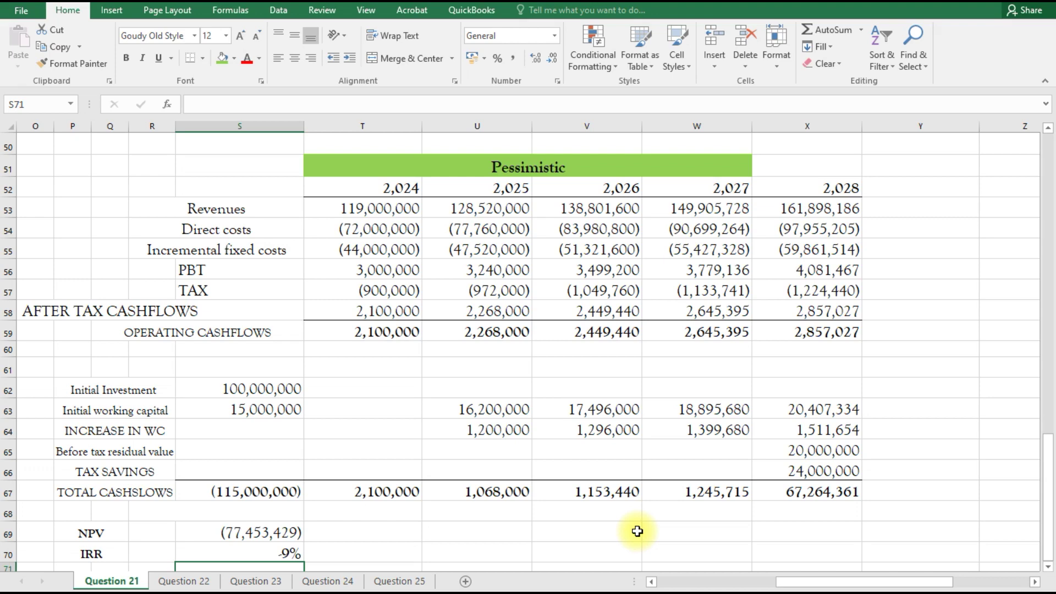
pyautogui.scroll(2, 638, 532)
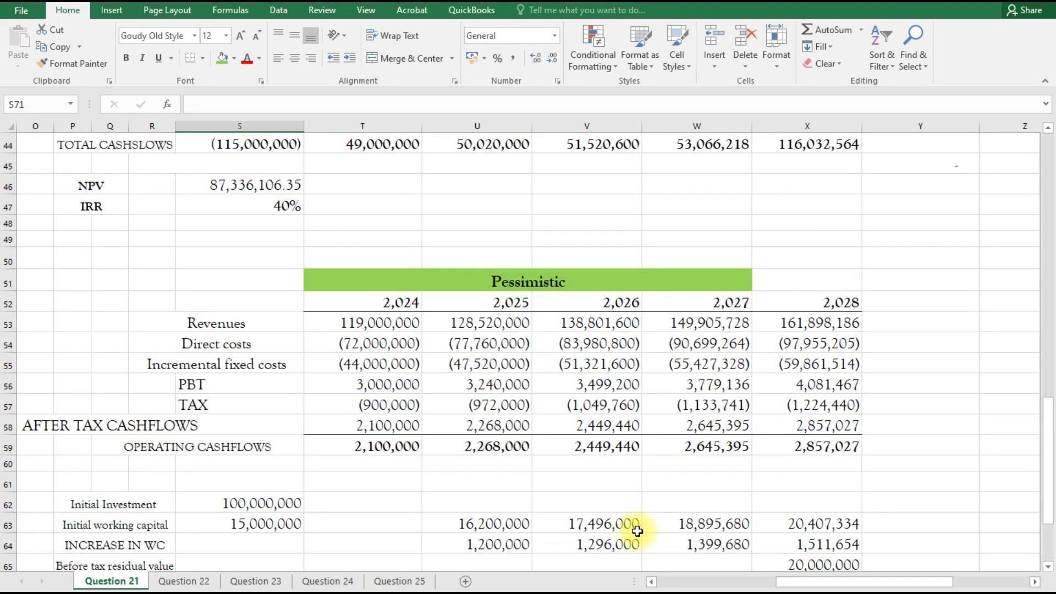
pyautogui.scroll(-2, 637, 531)
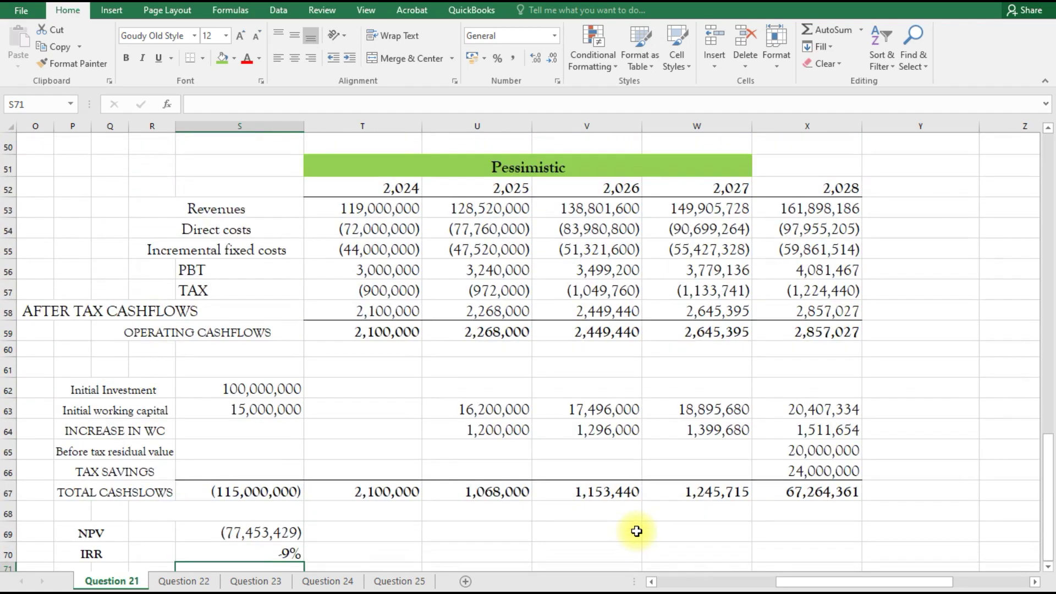
pyautogui.scroll(8, 637, 532)
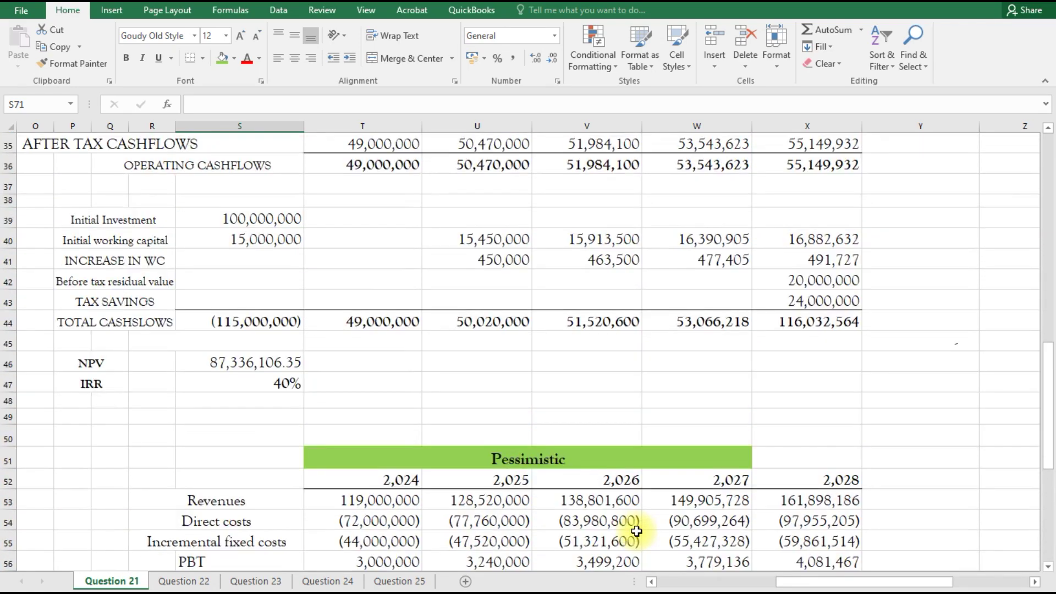
pyautogui.scroll(8, 637, 531)
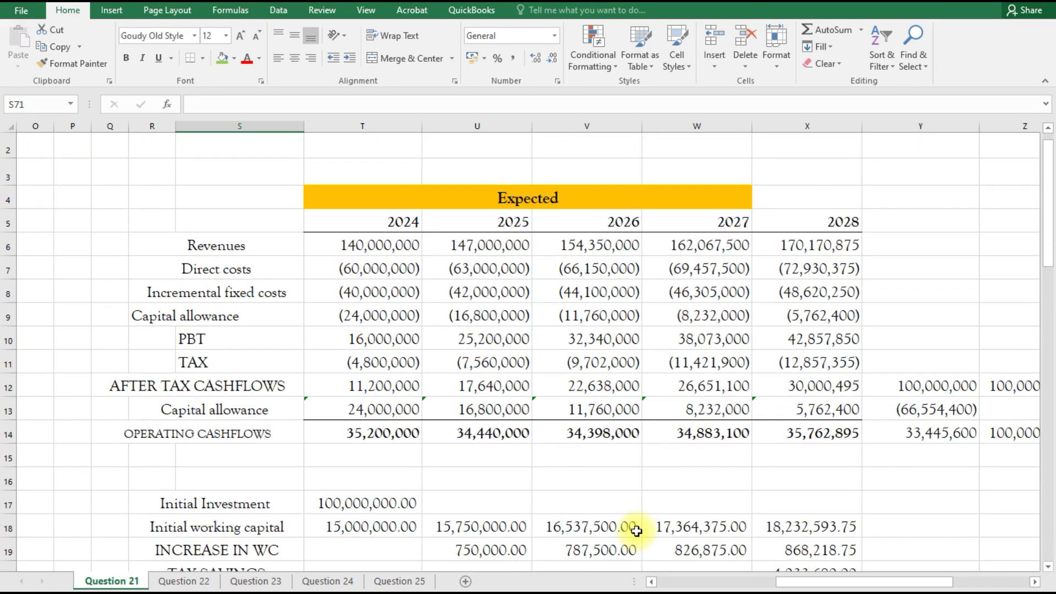
pyautogui.scroll(-7, 637, 531)
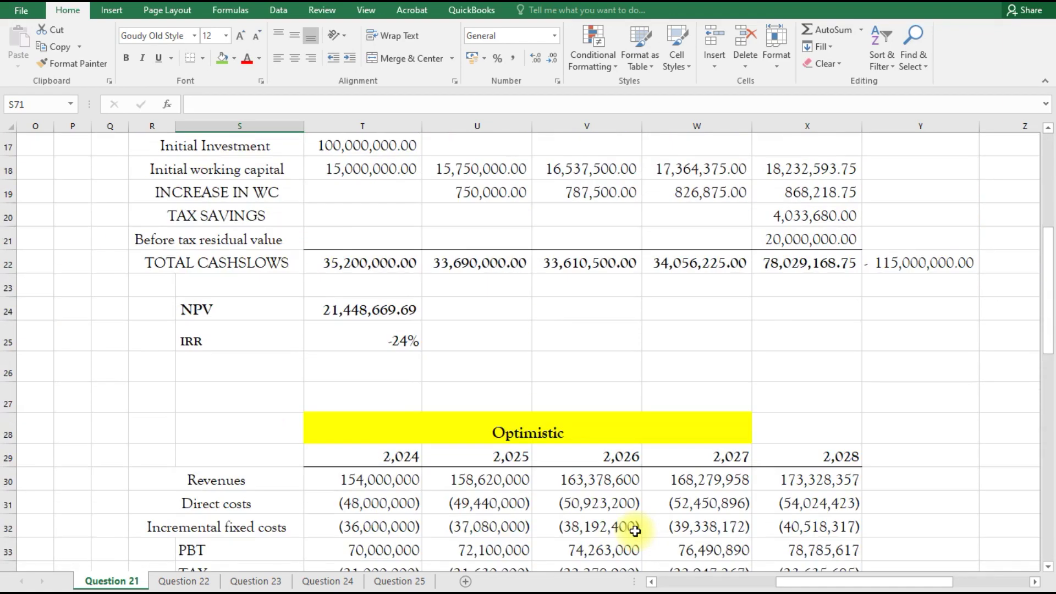
pyautogui.scroll(-7, 635, 531)
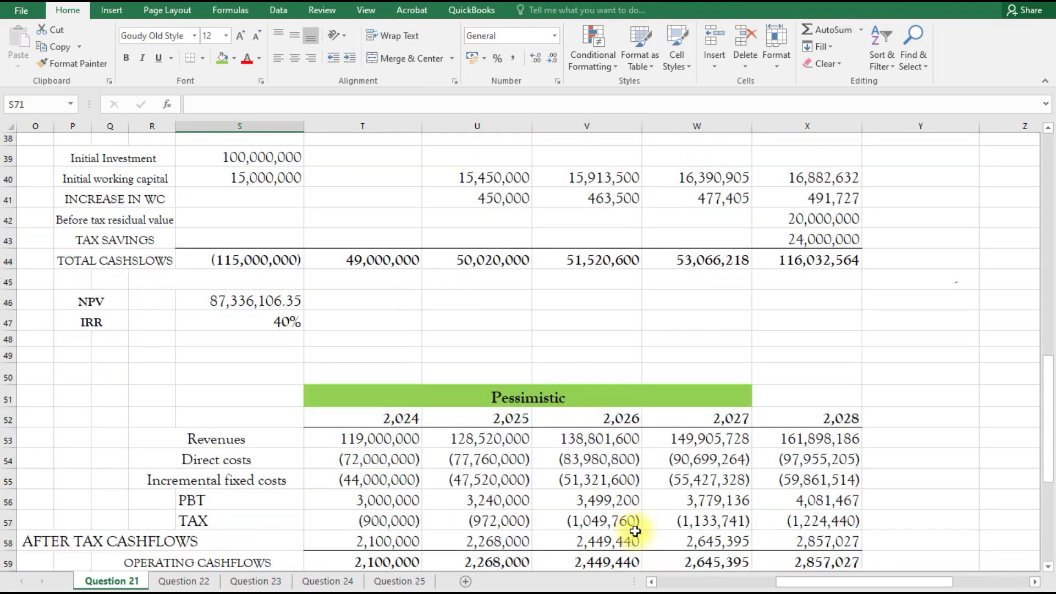
pyautogui.scroll(-2, 635, 532)
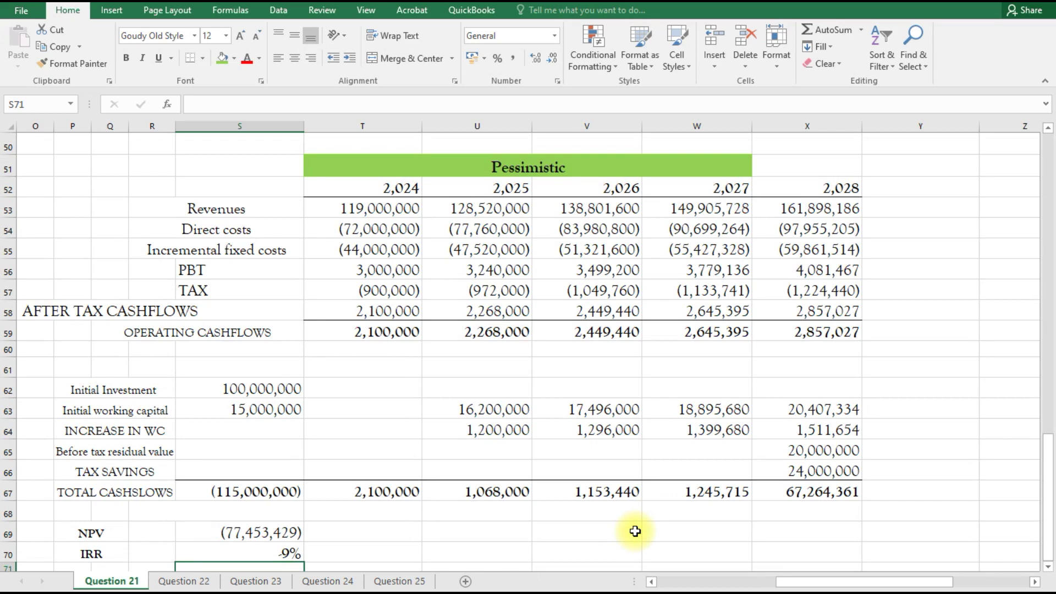
pyautogui.scroll(-1, 635, 532)
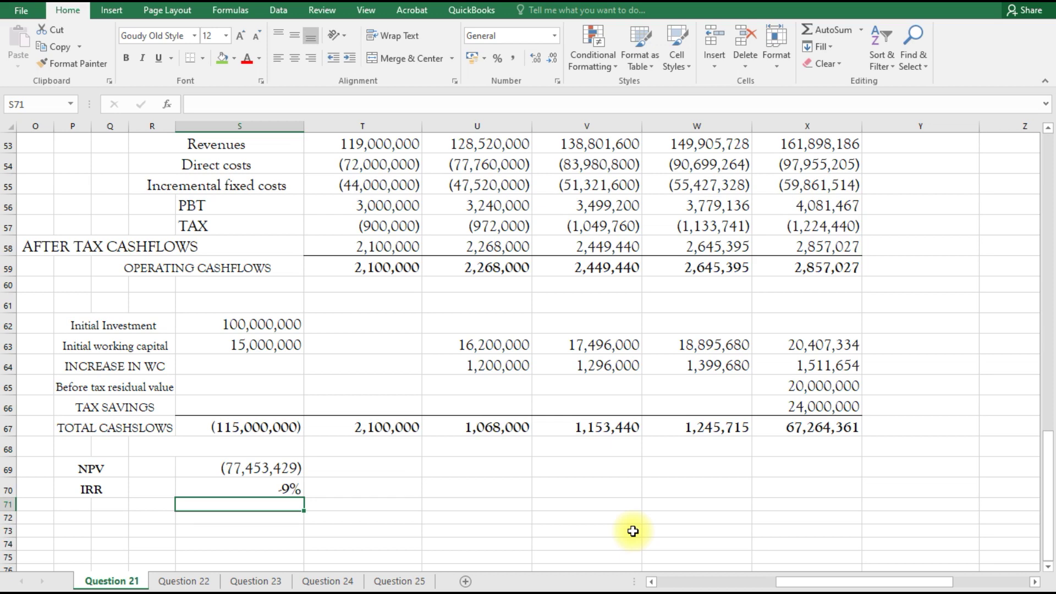
pyautogui.scroll(1, 634, 531)
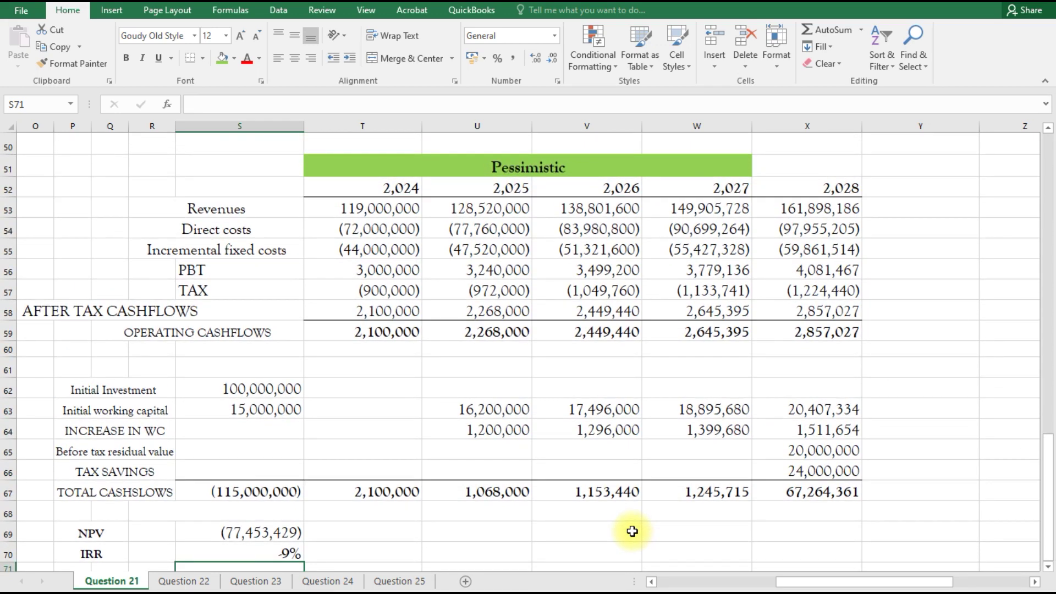
pyautogui.scroll(2, 634, 531)
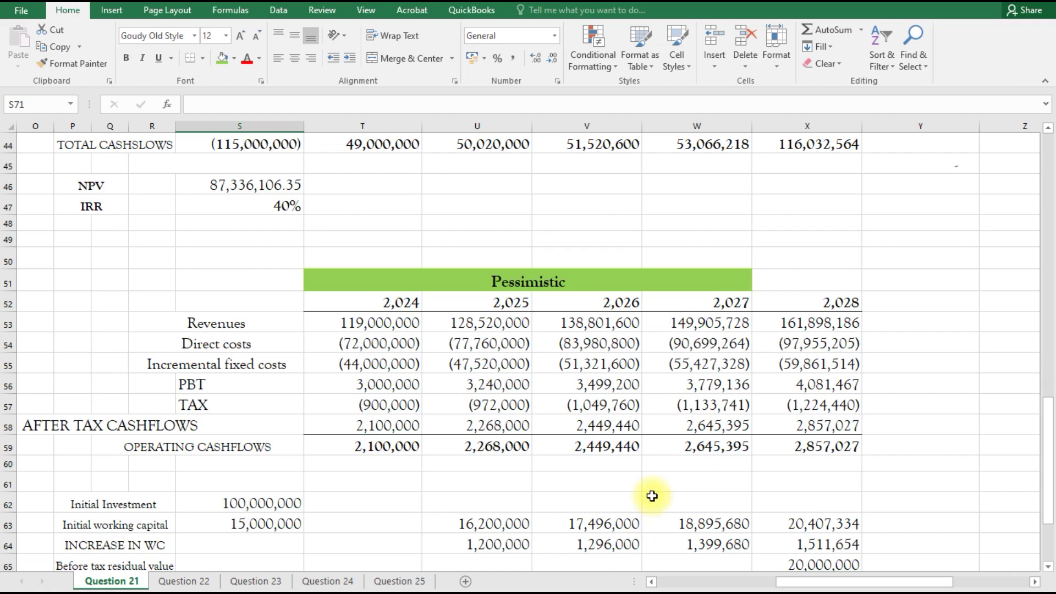
pyautogui.scroll(2, 652, 495)
pyautogui.scroll(1, 652, 496)
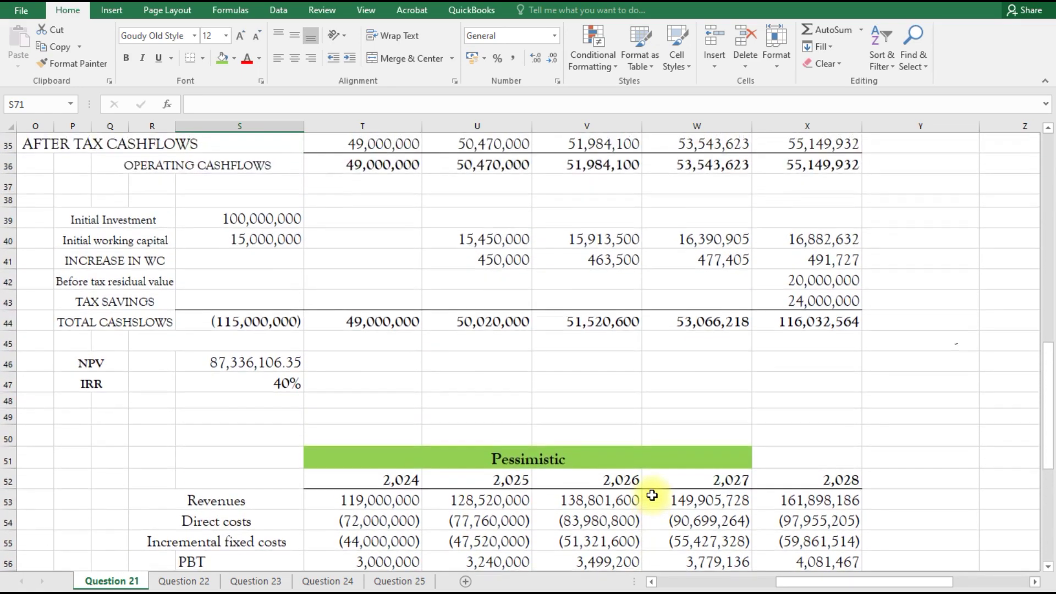
pyautogui.scroll(-3, 646, 495)
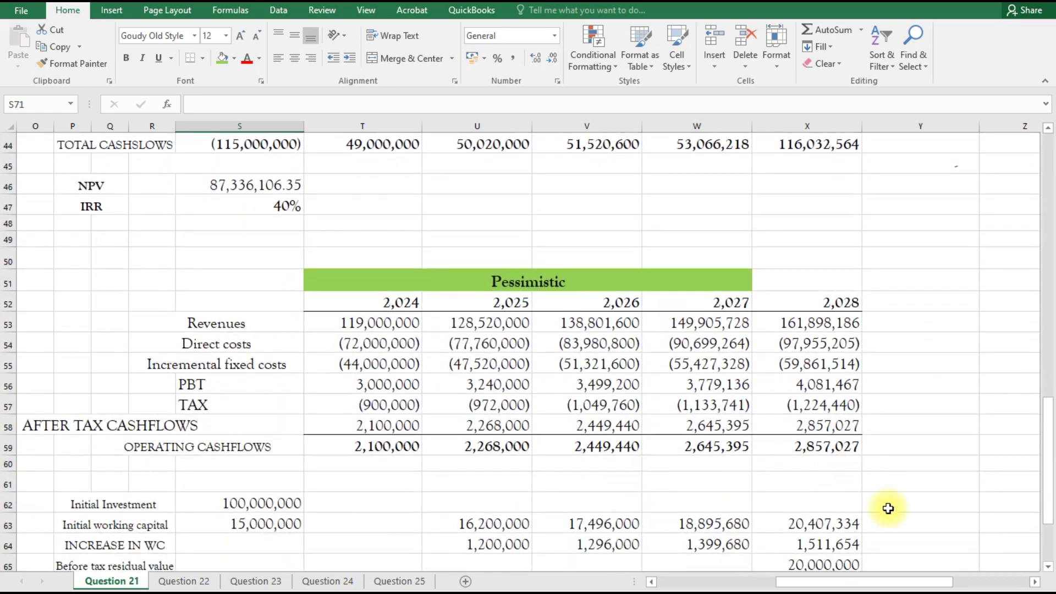